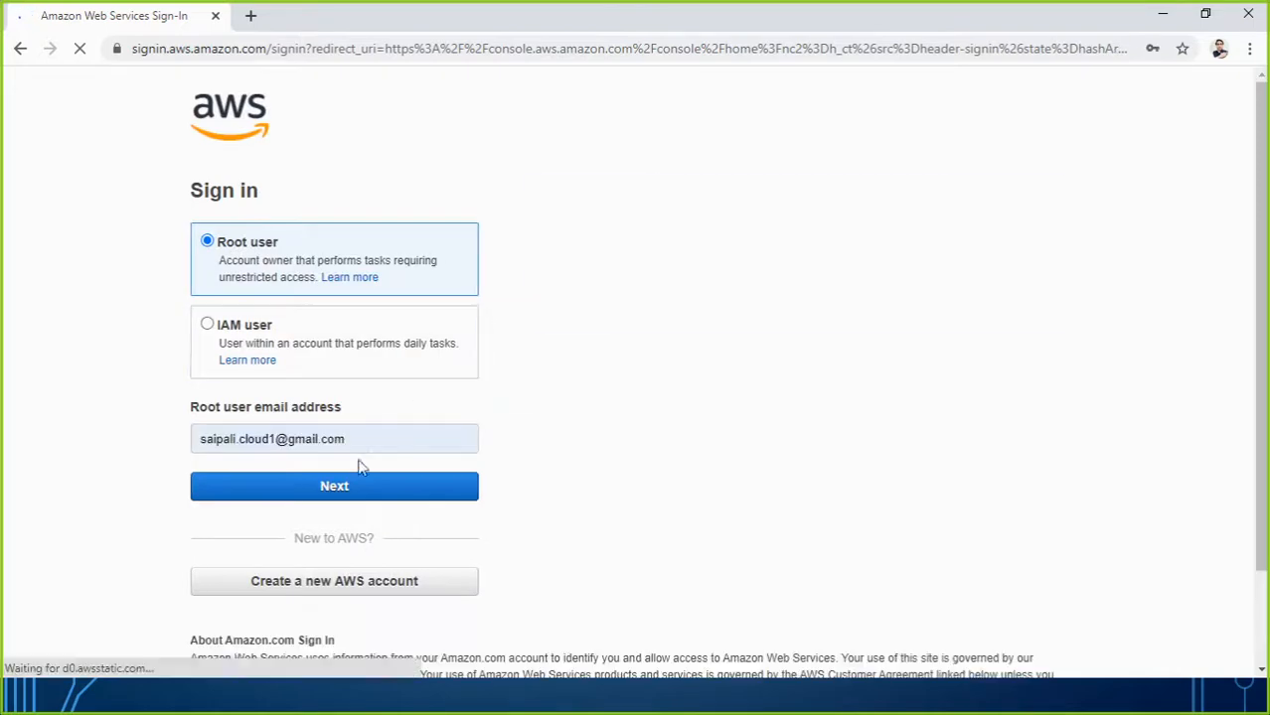
Sign in to the AWS Management Console as the root user with the account password.
drag(341, 510, 340, 494)
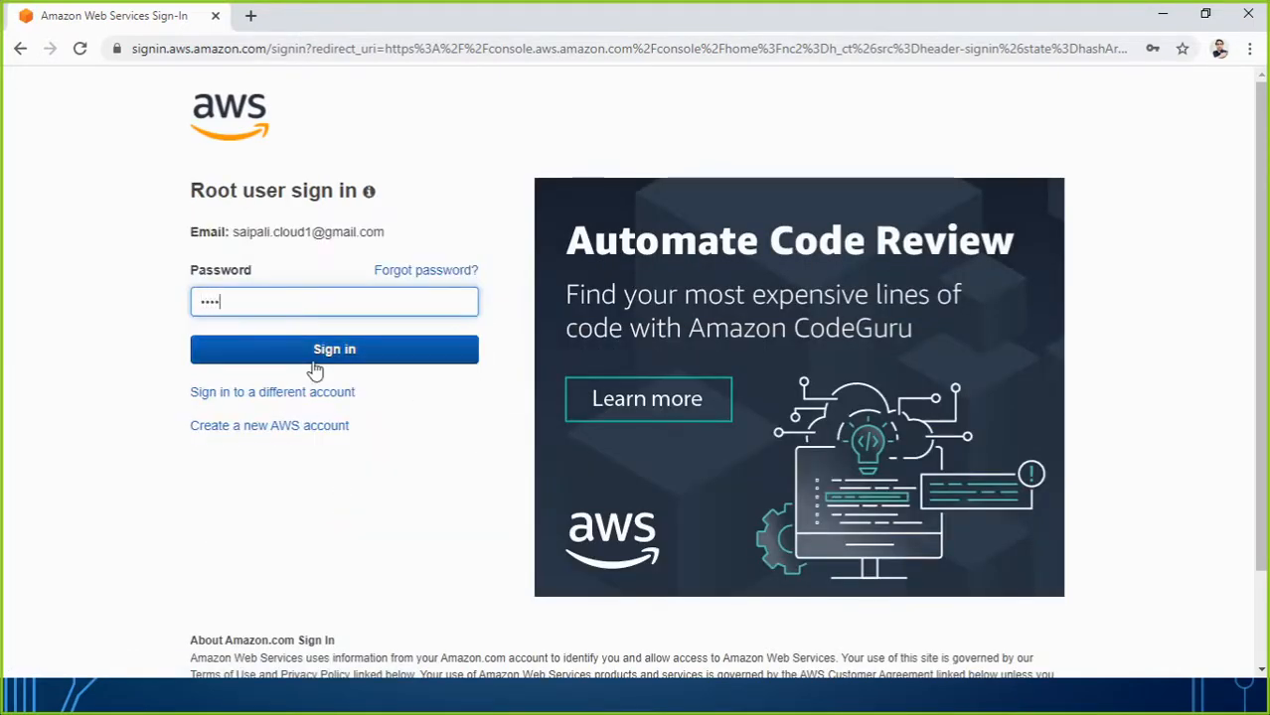
text(•••)
click(314, 361)
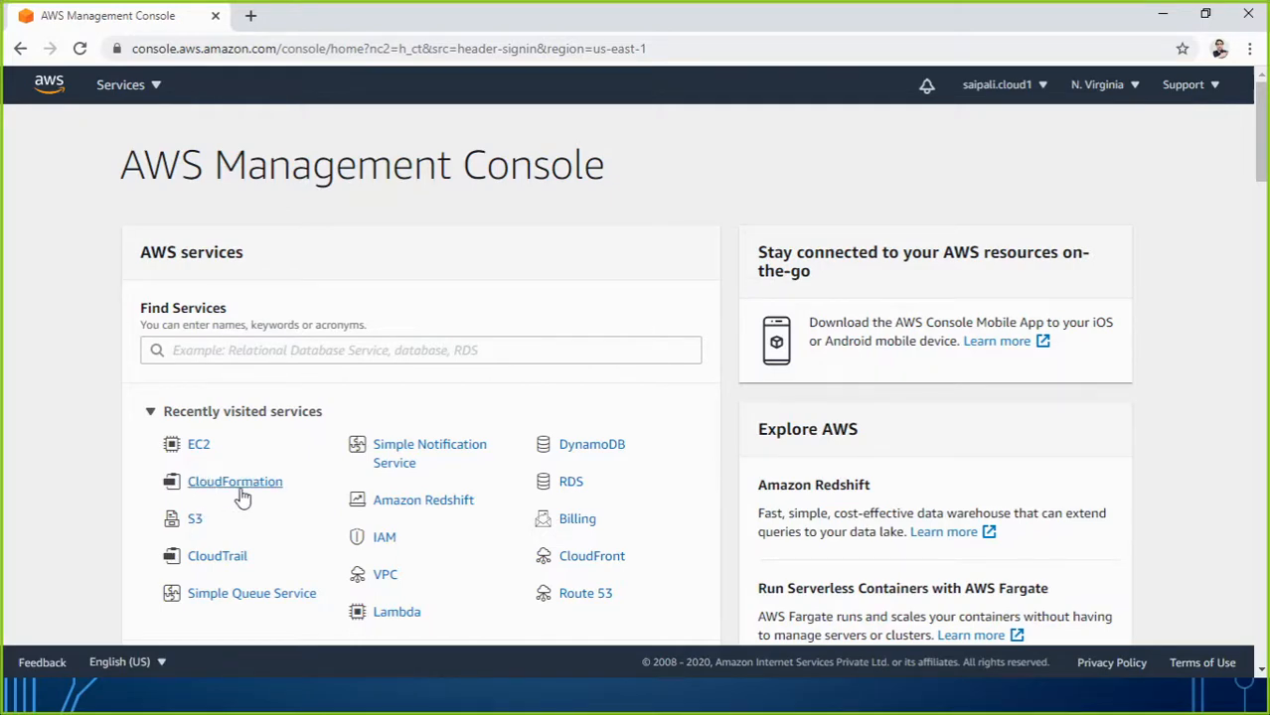
Find CloudFormation under Management & Governance in All services and open it.
scroll(243, 496, down, 5)
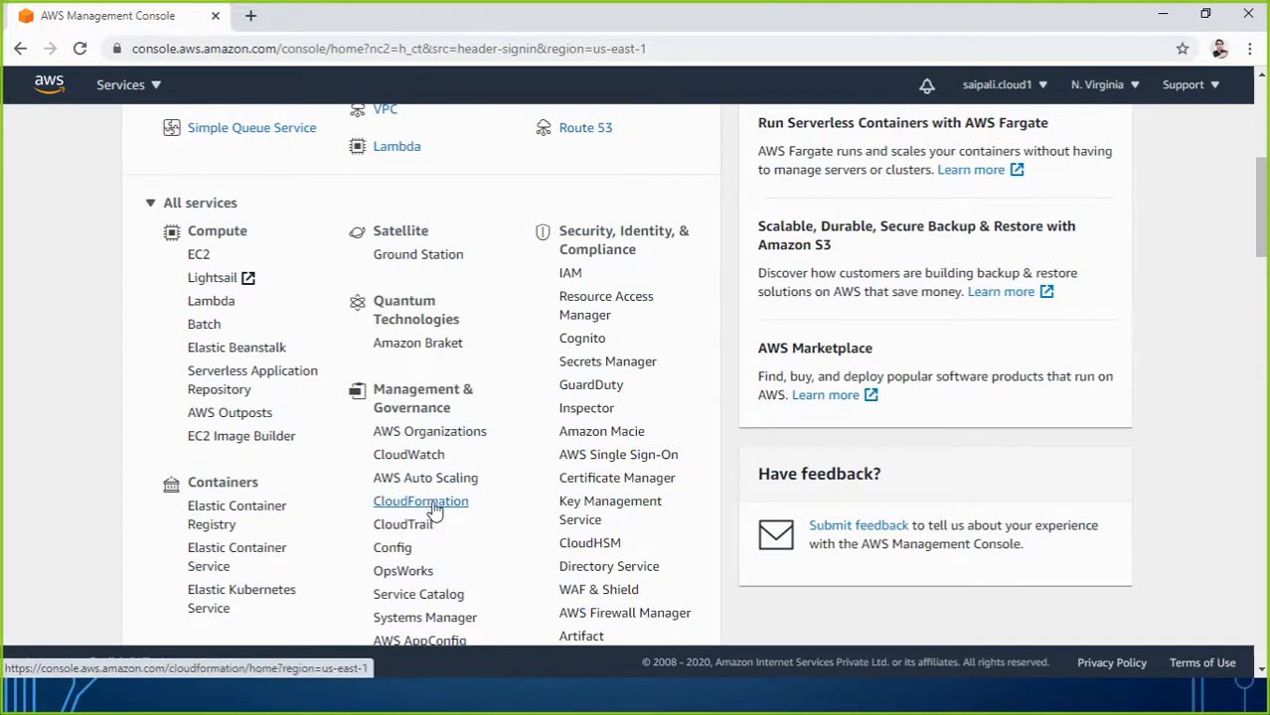
scroll(408, 363, up, 5)
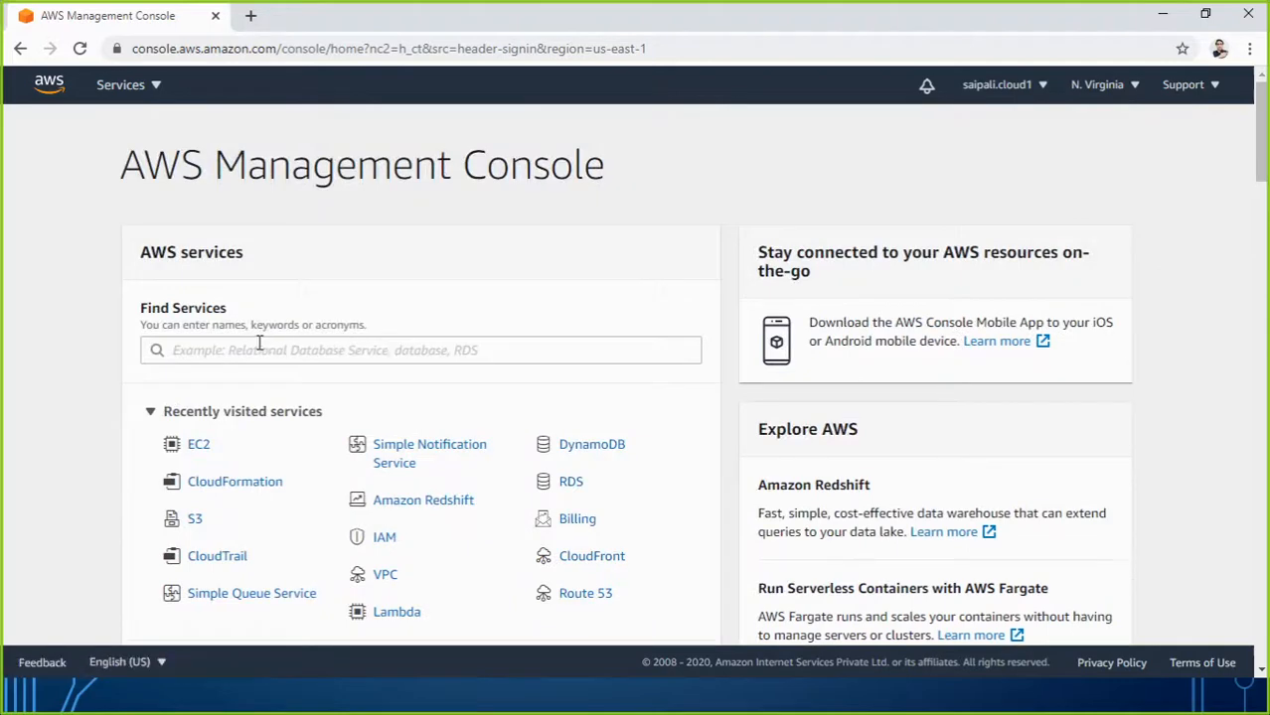
scroll(368, 321, down, 5)
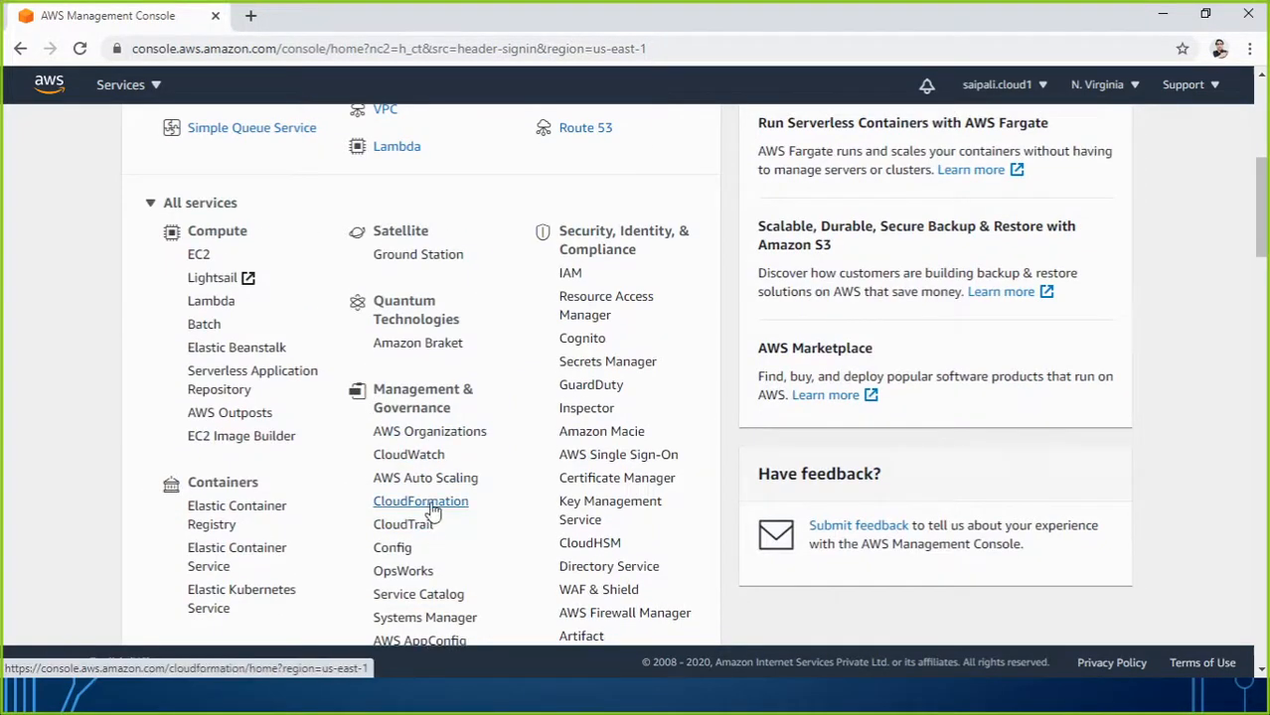
click(432, 510)
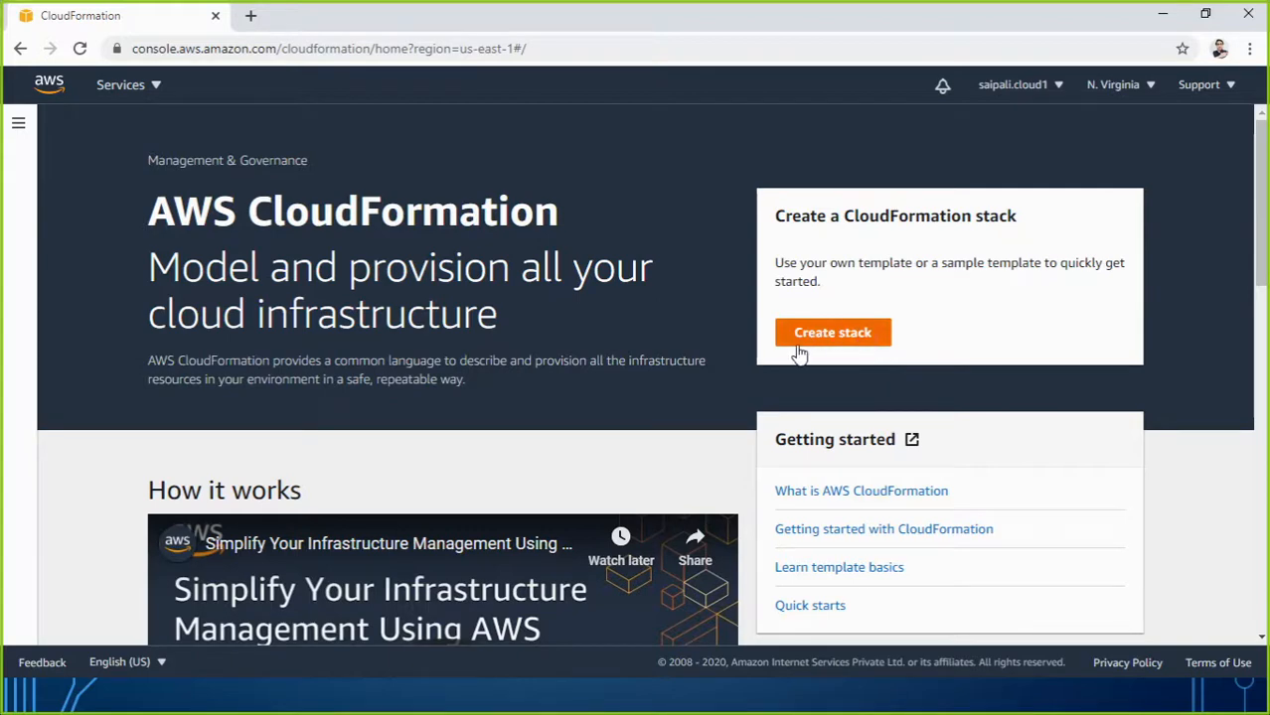
Start a new stack and review the Specify template section of the wizard.
click(829, 338)
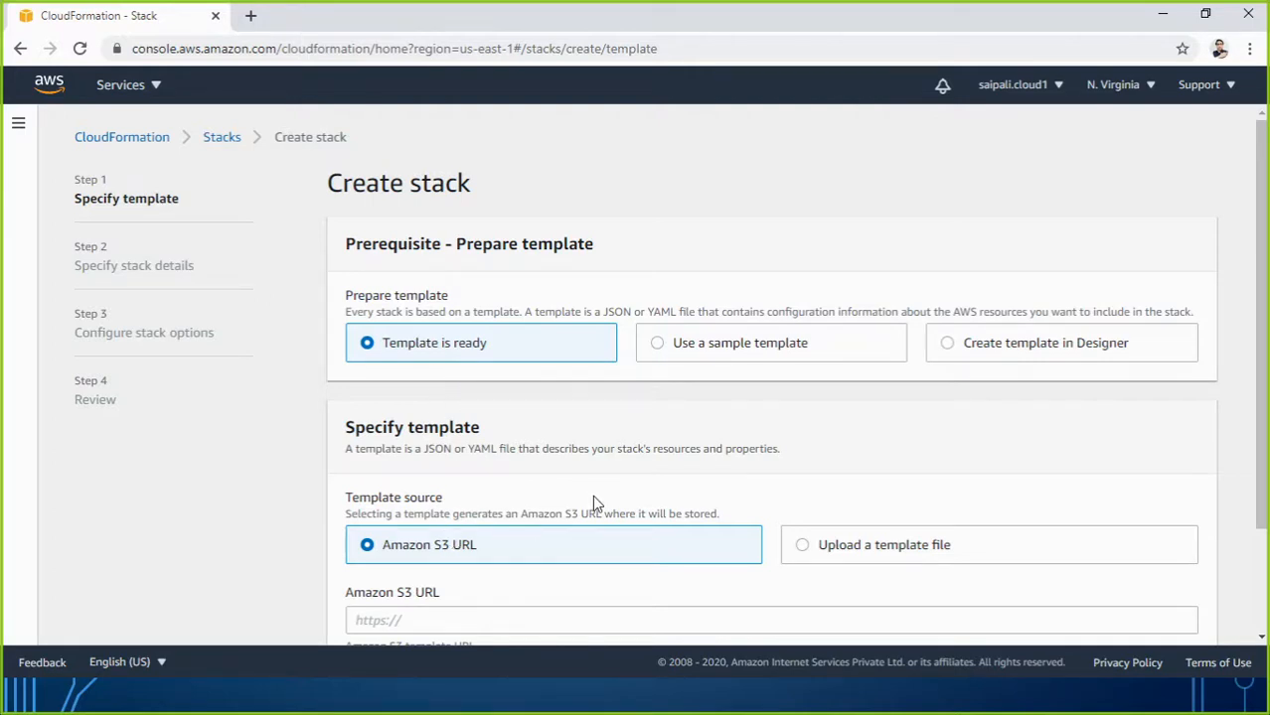
scroll(593, 504, down, 2)
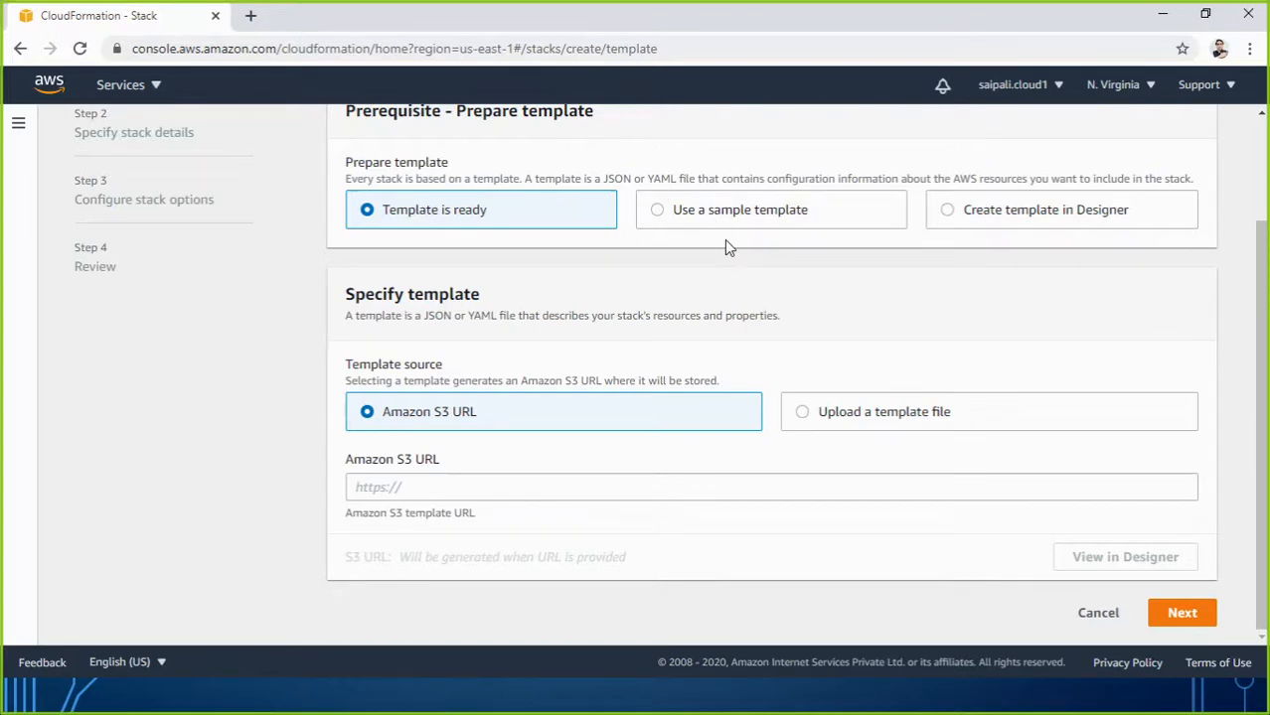
Switch the template source to Use a sample template and browse the samples without choosing one.
click(659, 212)
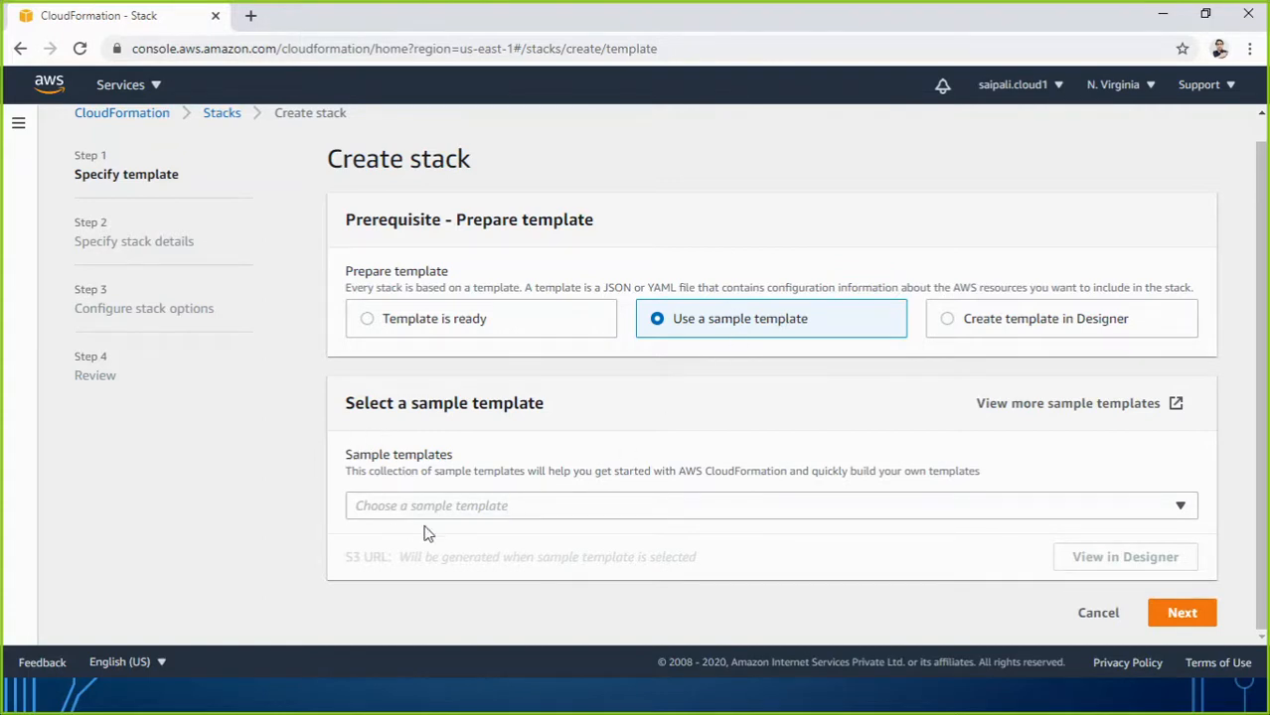
drag(368, 404, 545, 410)
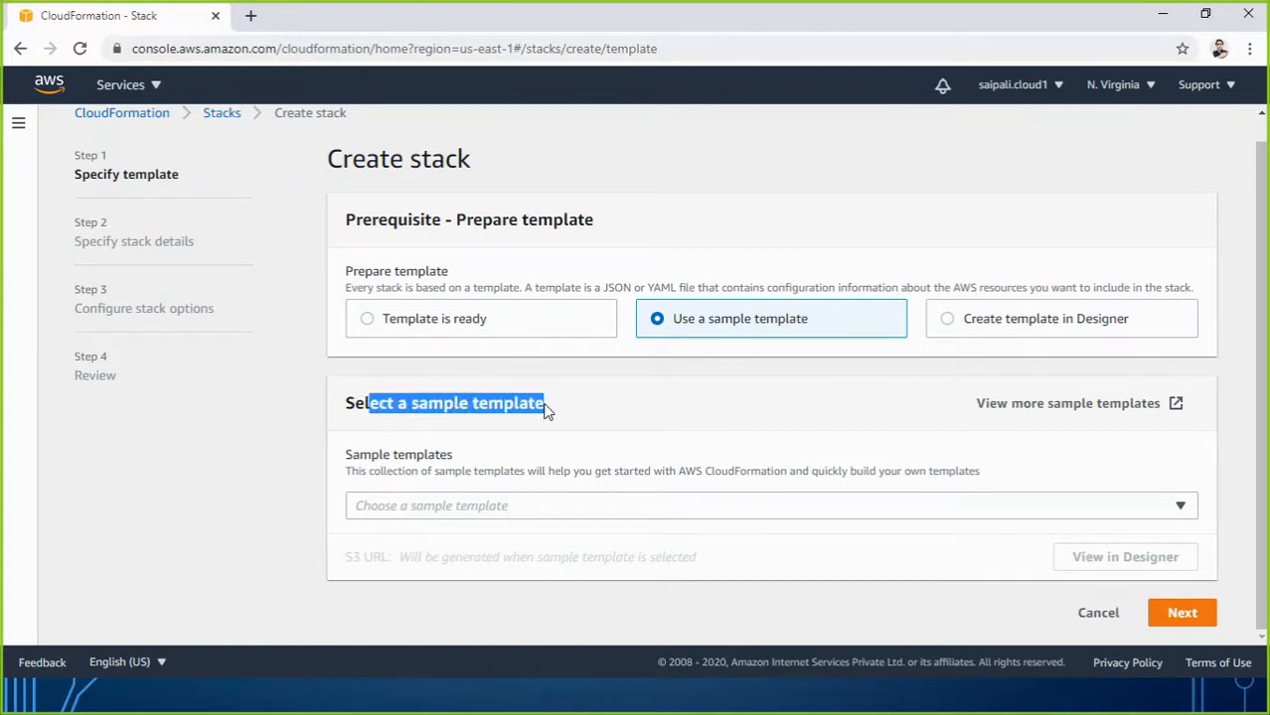
click(576, 509)
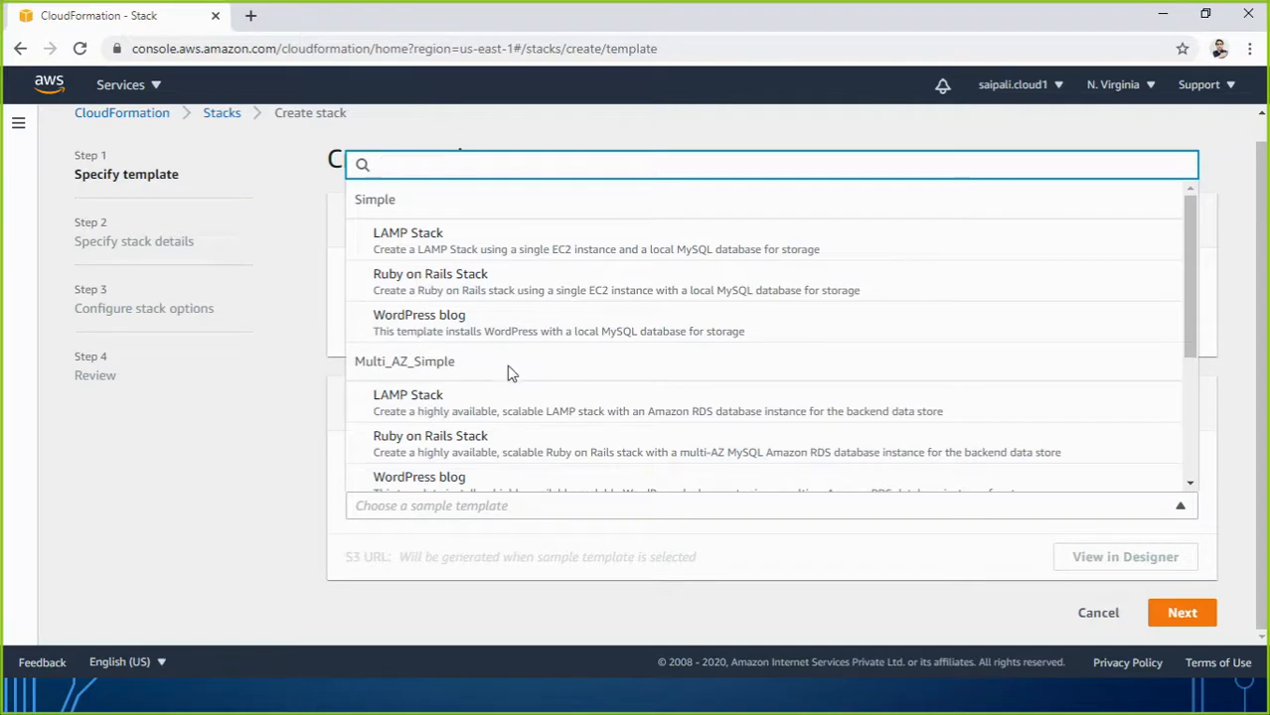
scroll(507, 368, down, 3)
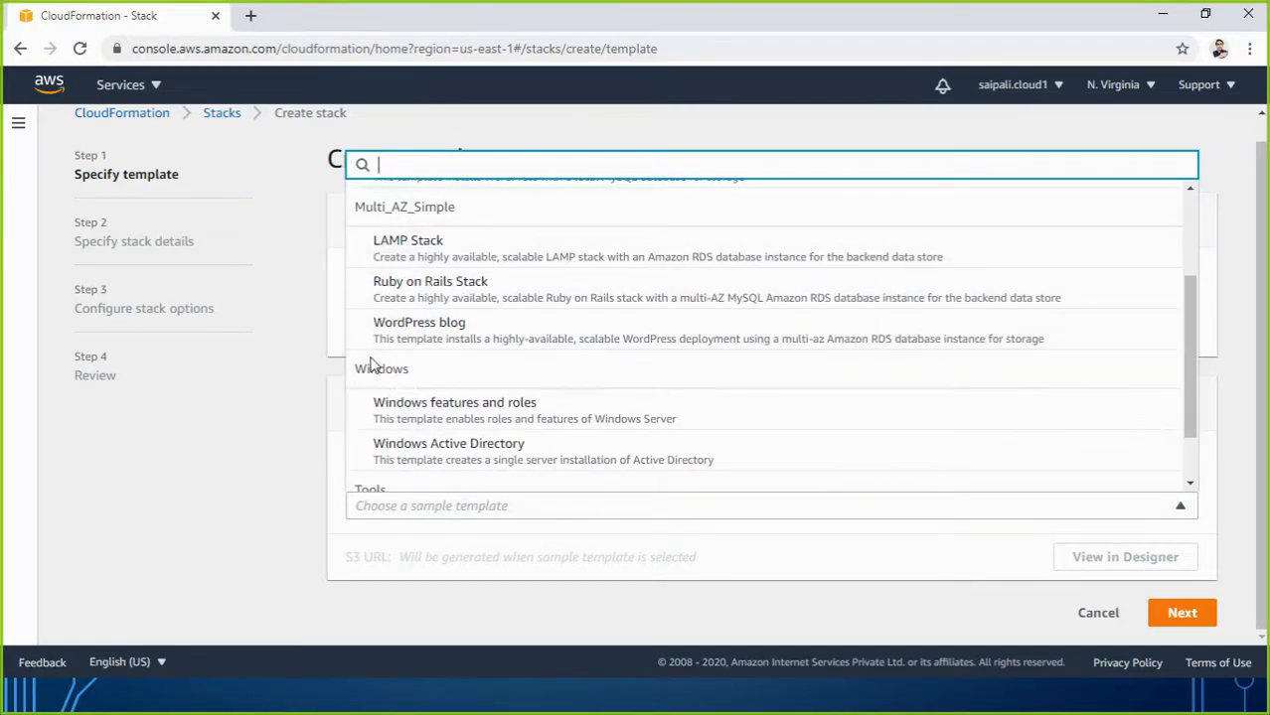
scroll(477, 427, down, 1)
scroll(475, 423, down, 1)
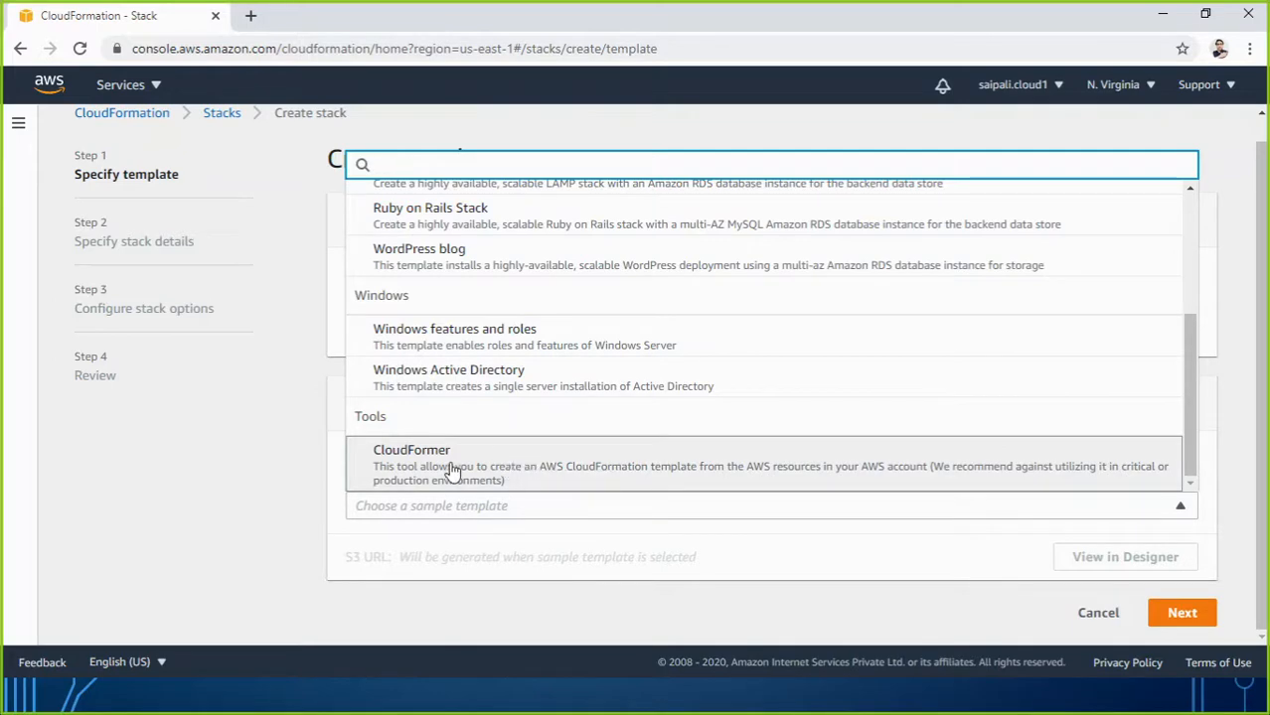
scroll(488, 370, up, 5)
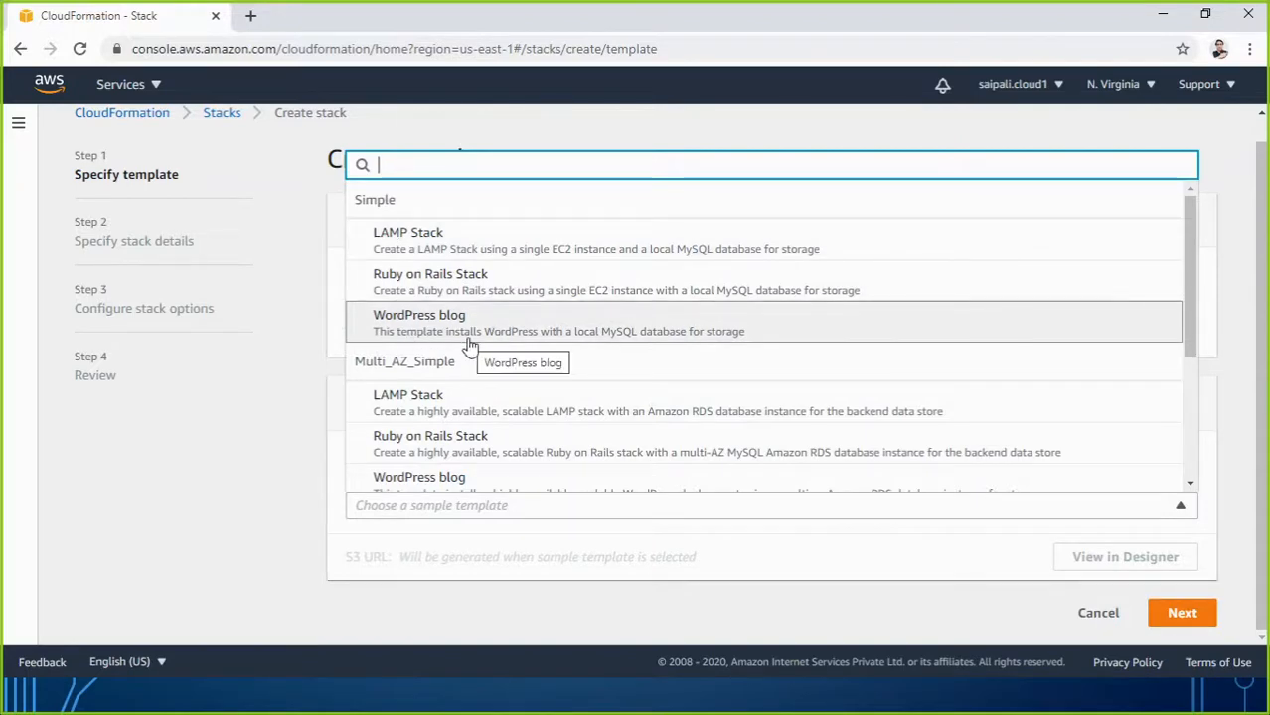
scroll(471, 361, down, 2)
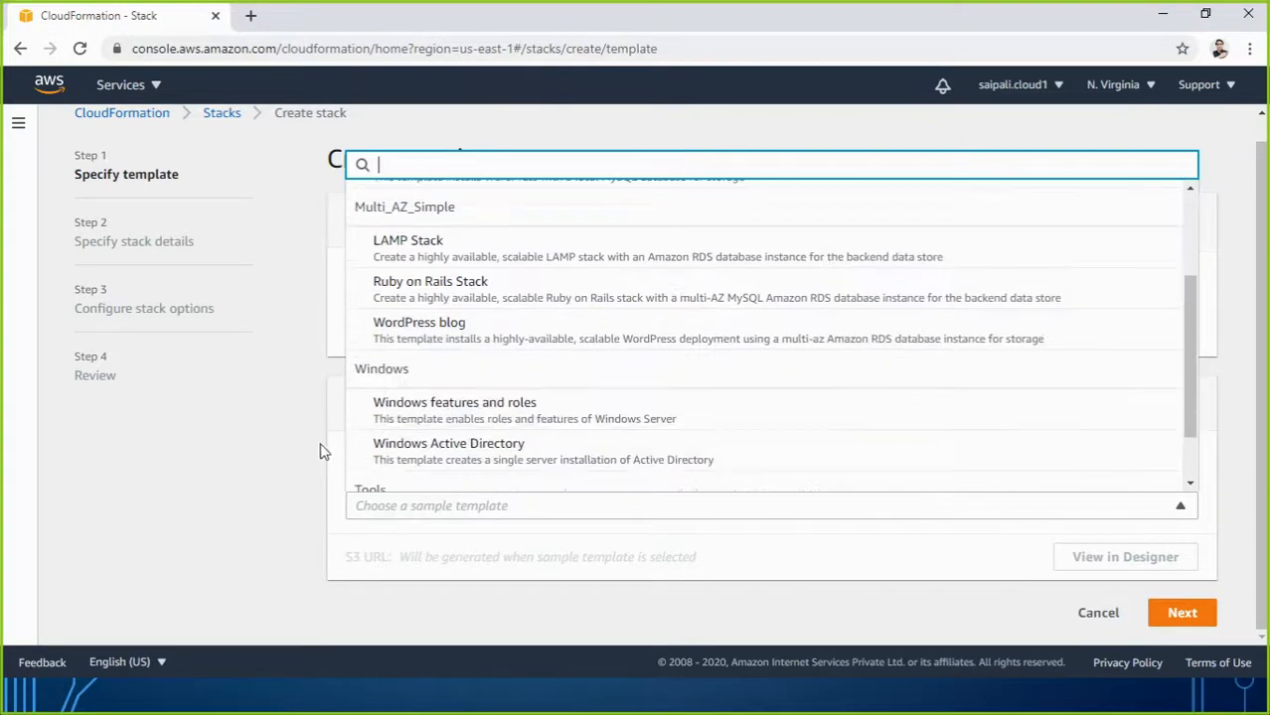
click(291, 460)
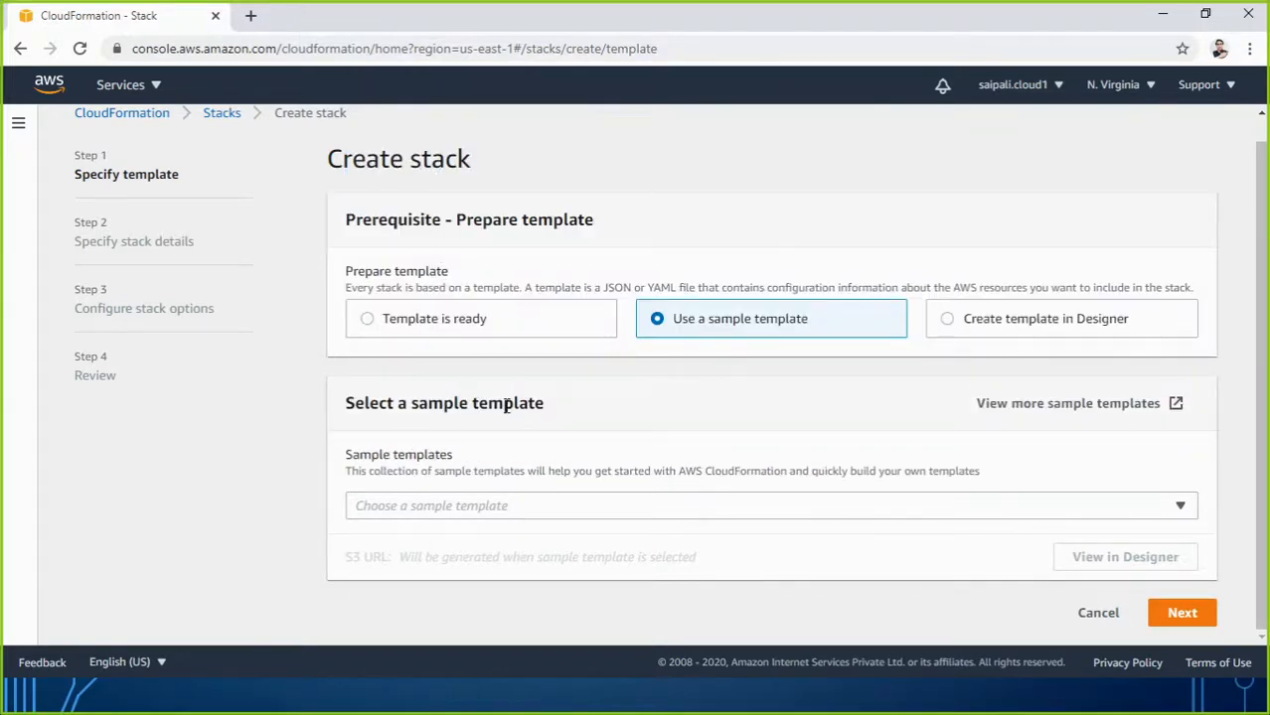
Reopen the sample template list showing the Simple and Multi_AZ_Simple options.
click(492, 508)
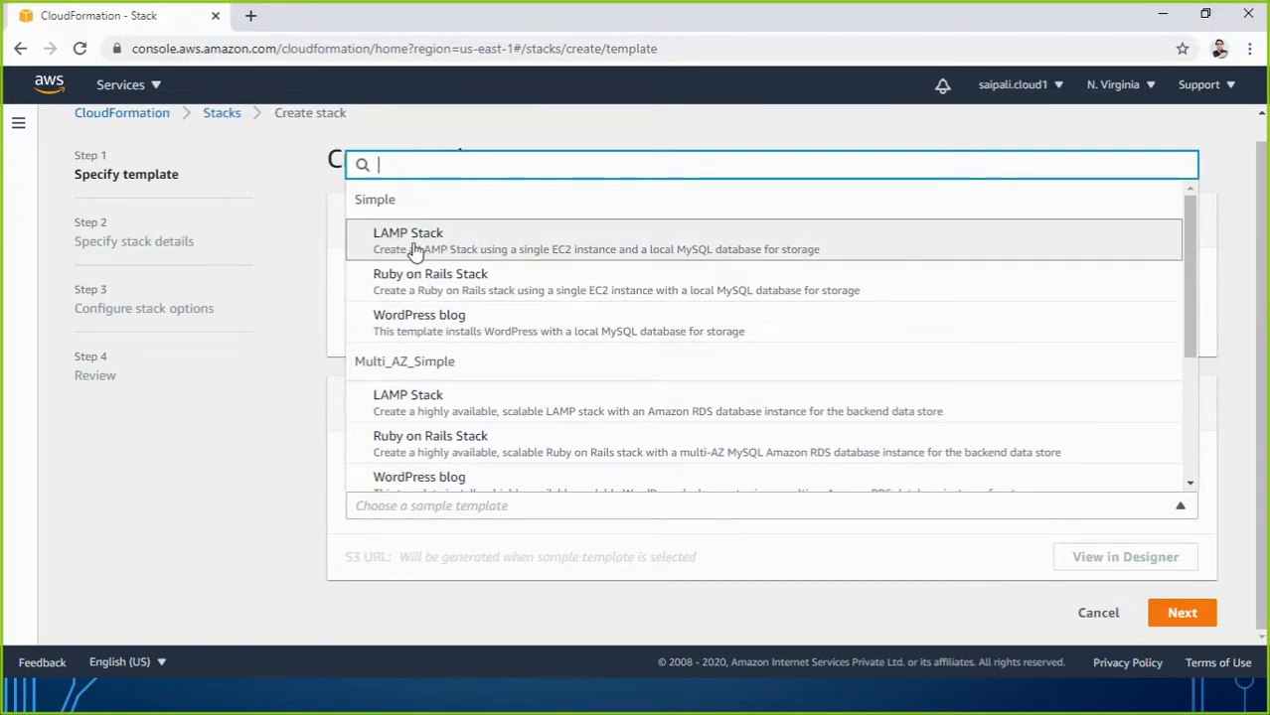
Choose the LAMP Stack sample and highlight its LAMP_Single_Instance.template S3 URL.
click(423, 248)
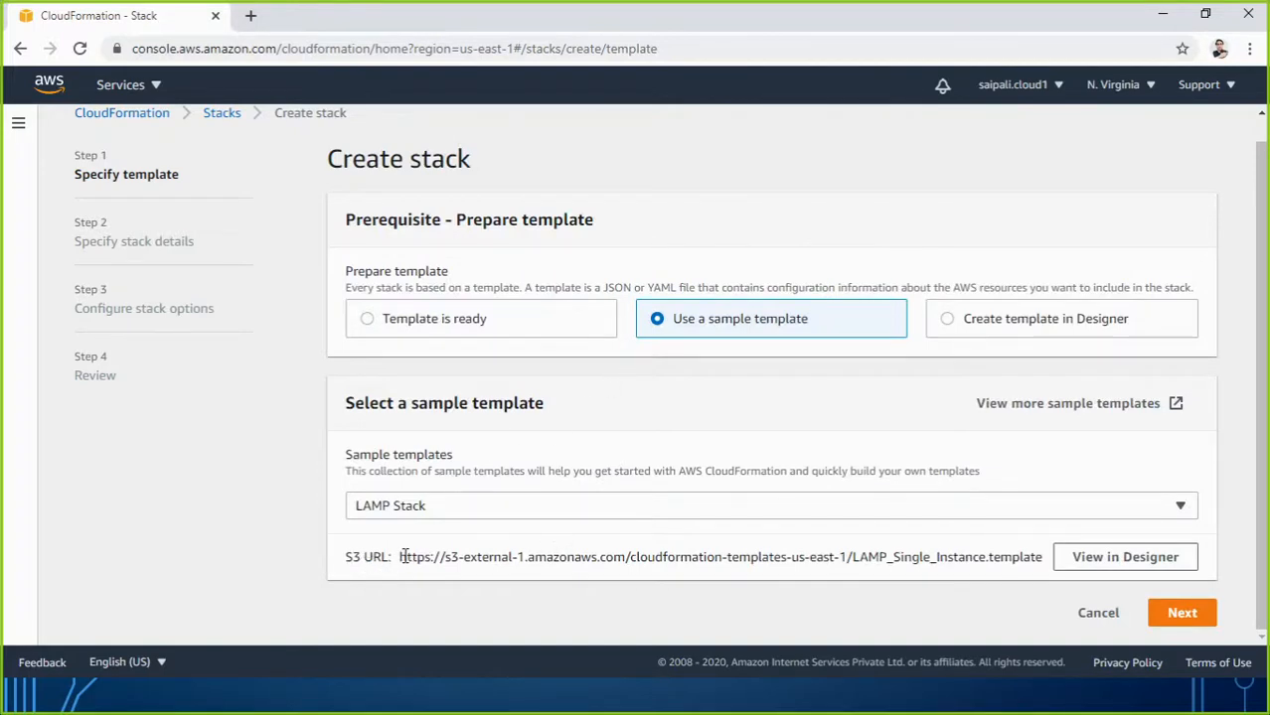
drag(400, 557, 1021, 557)
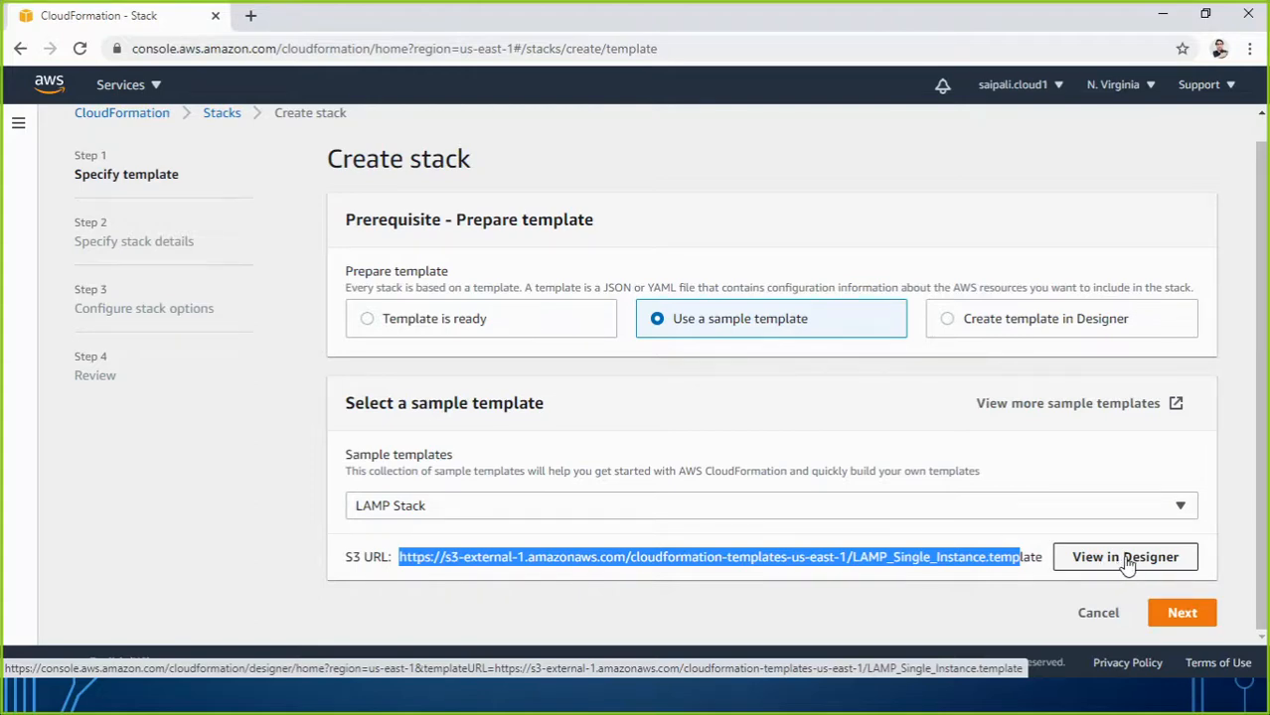
View the LAMP template diagram in Designer, then go back to the Create stack form.
click(1128, 561)
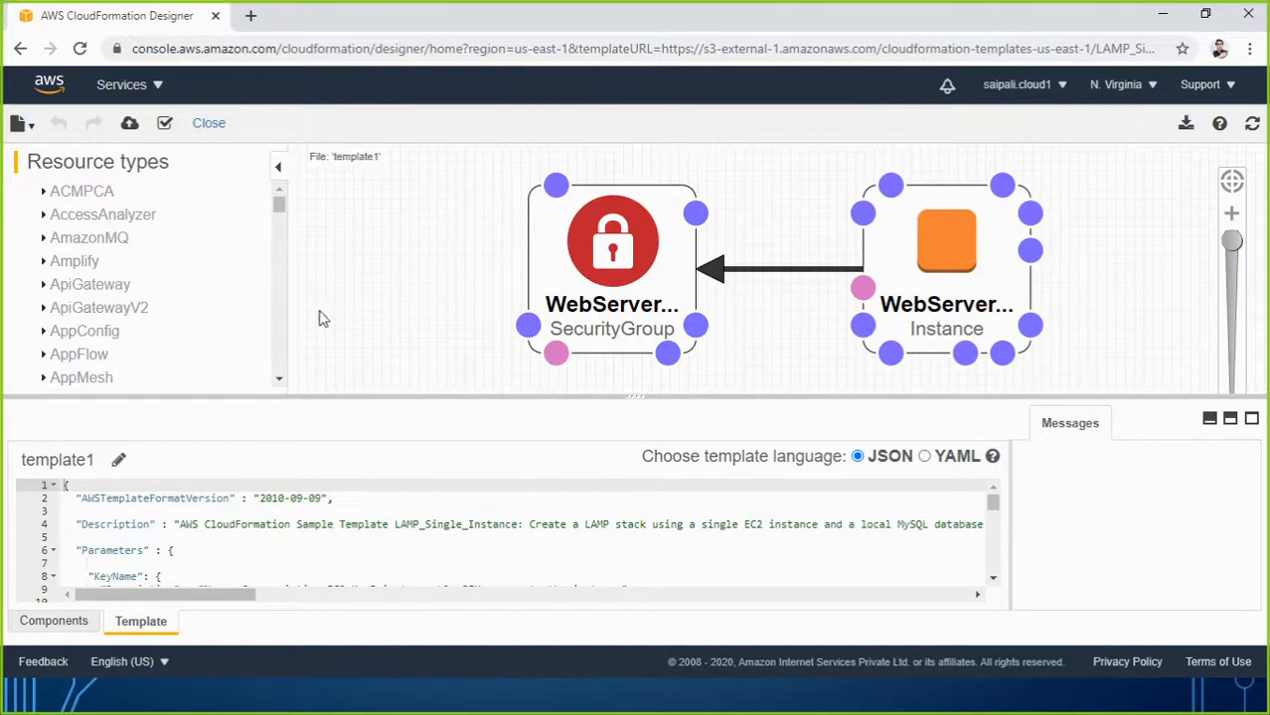
click(19, 48)
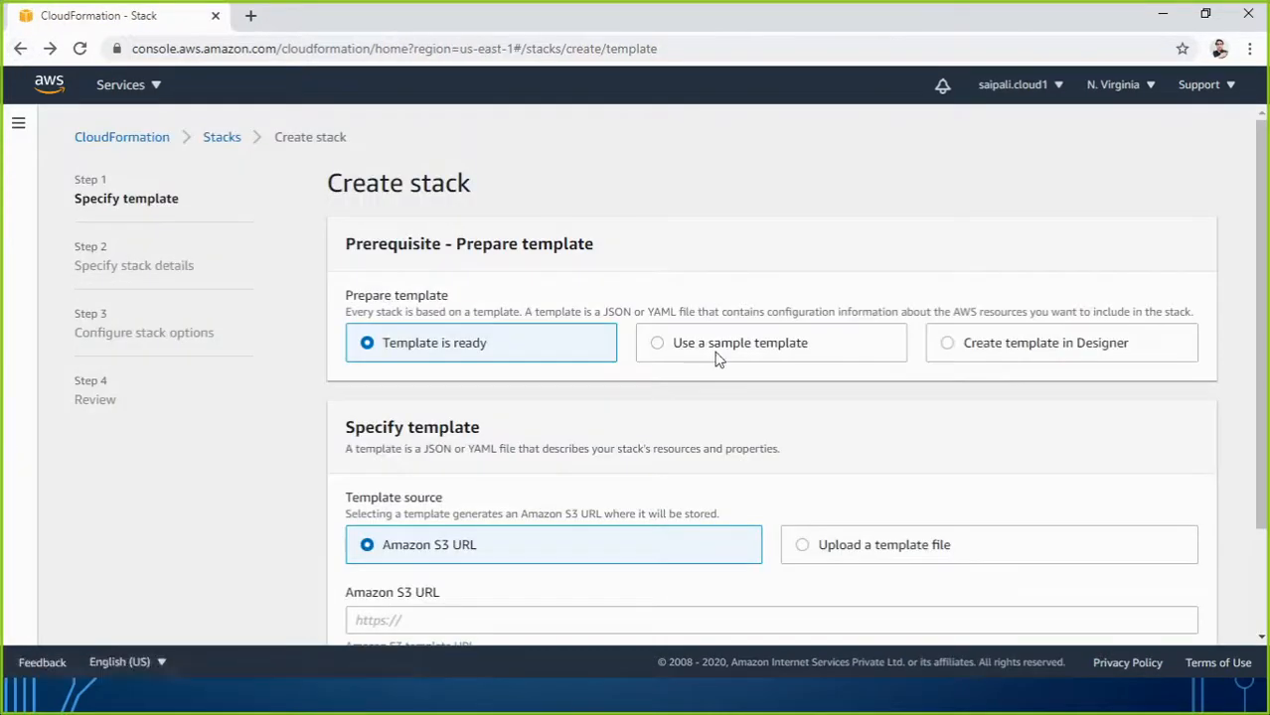
Select Use a sample template again and pick LAMP Stack so its S3 URL fills in.
scroll(861, 384, down, 2)
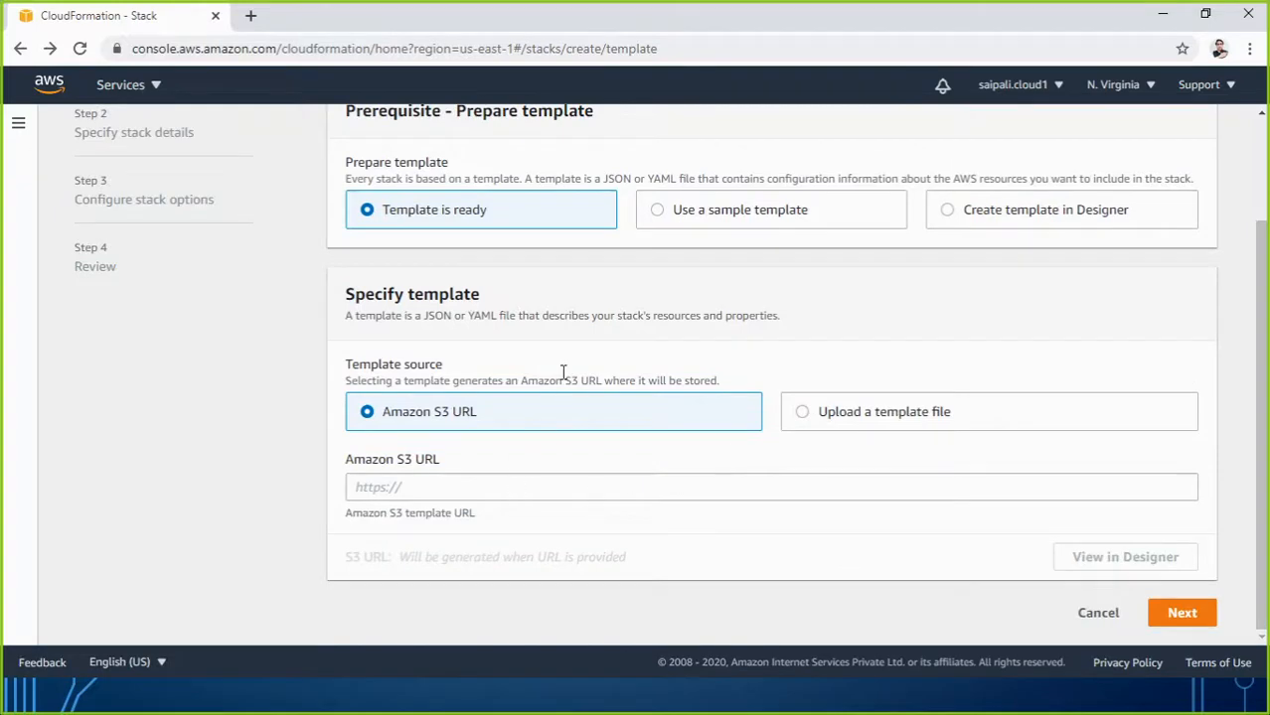
click(656, 209)
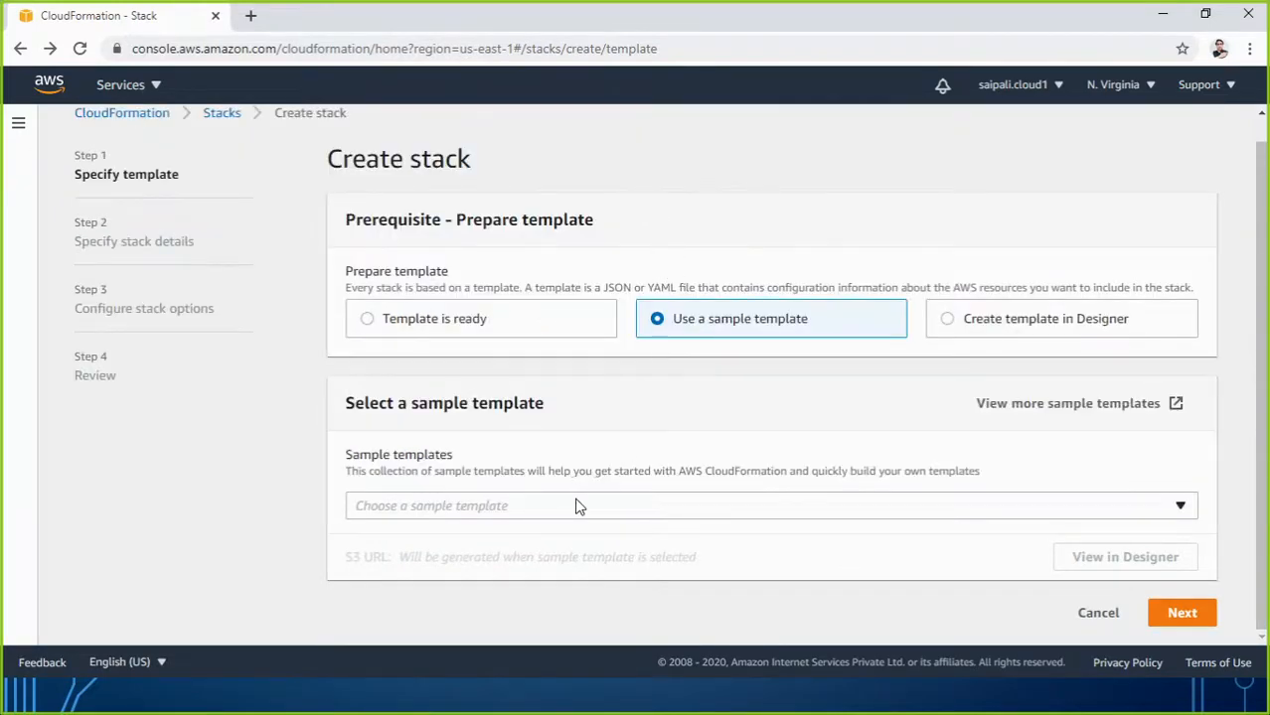
click(579, 506)
click(417, 250)
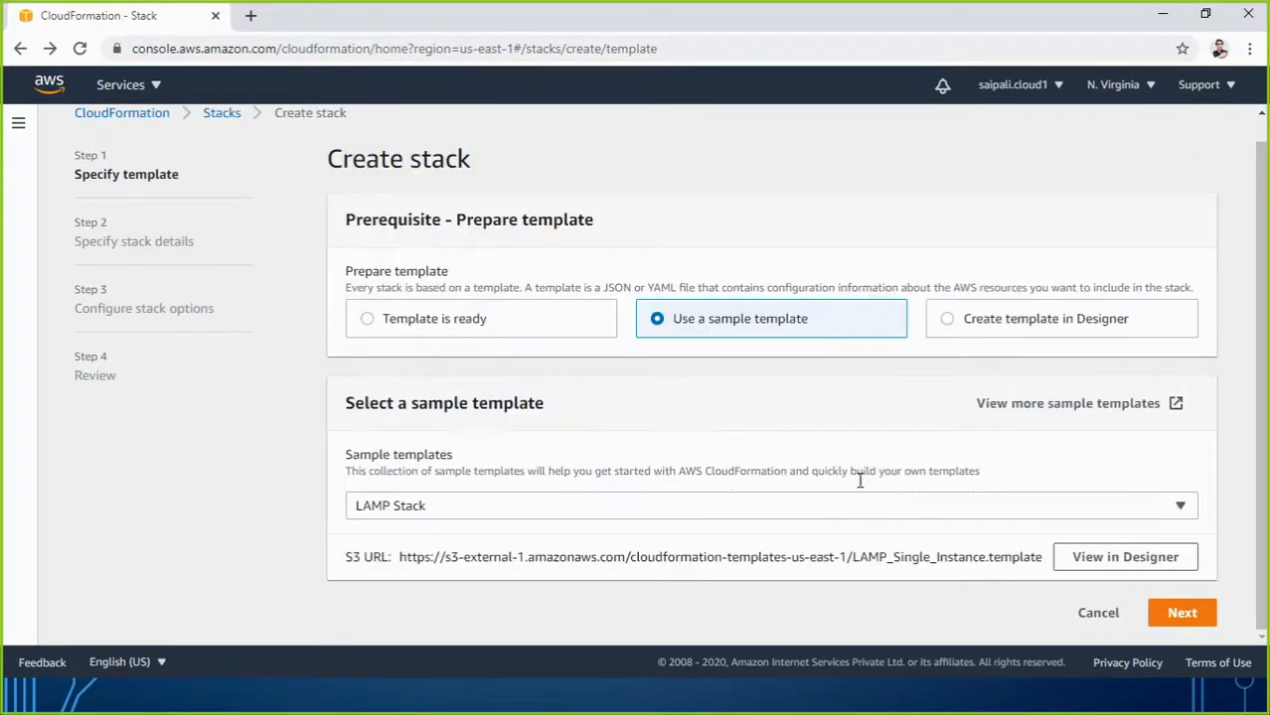
Proceed to Specify stack details and name the stack CFstack01.
click(1192, 614)
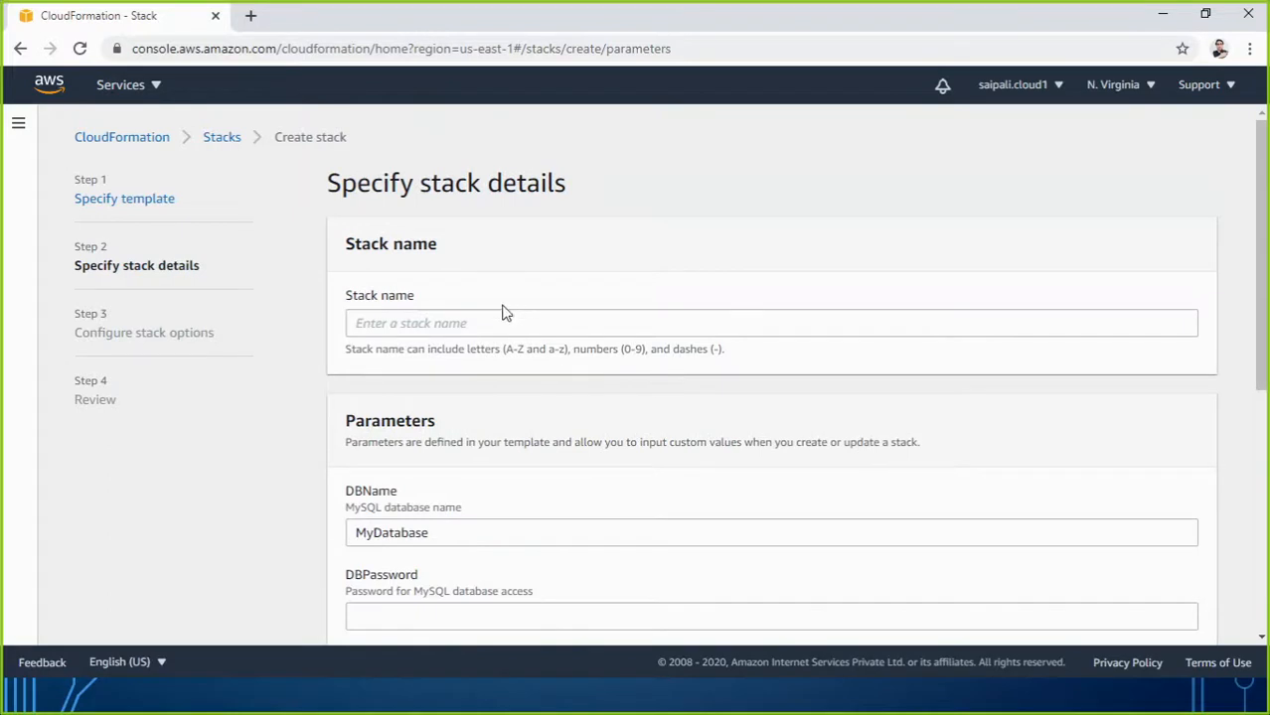
click(513, 321)
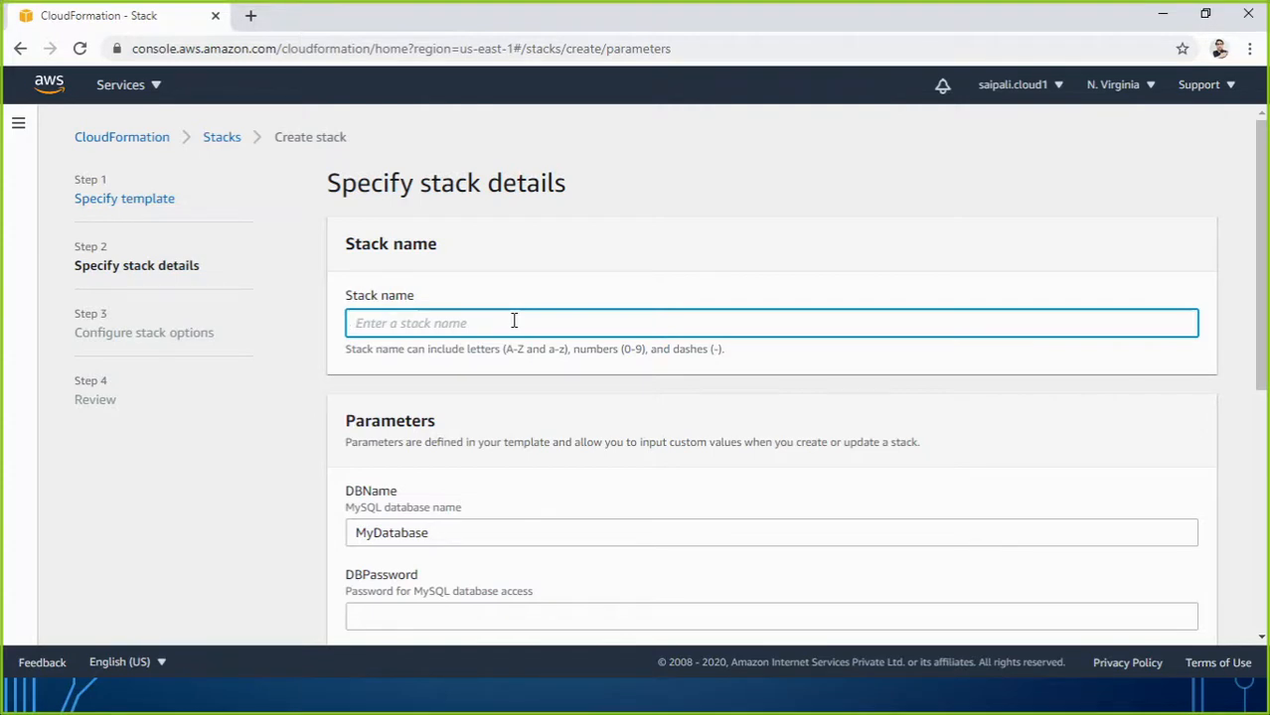
text(Saurabh)
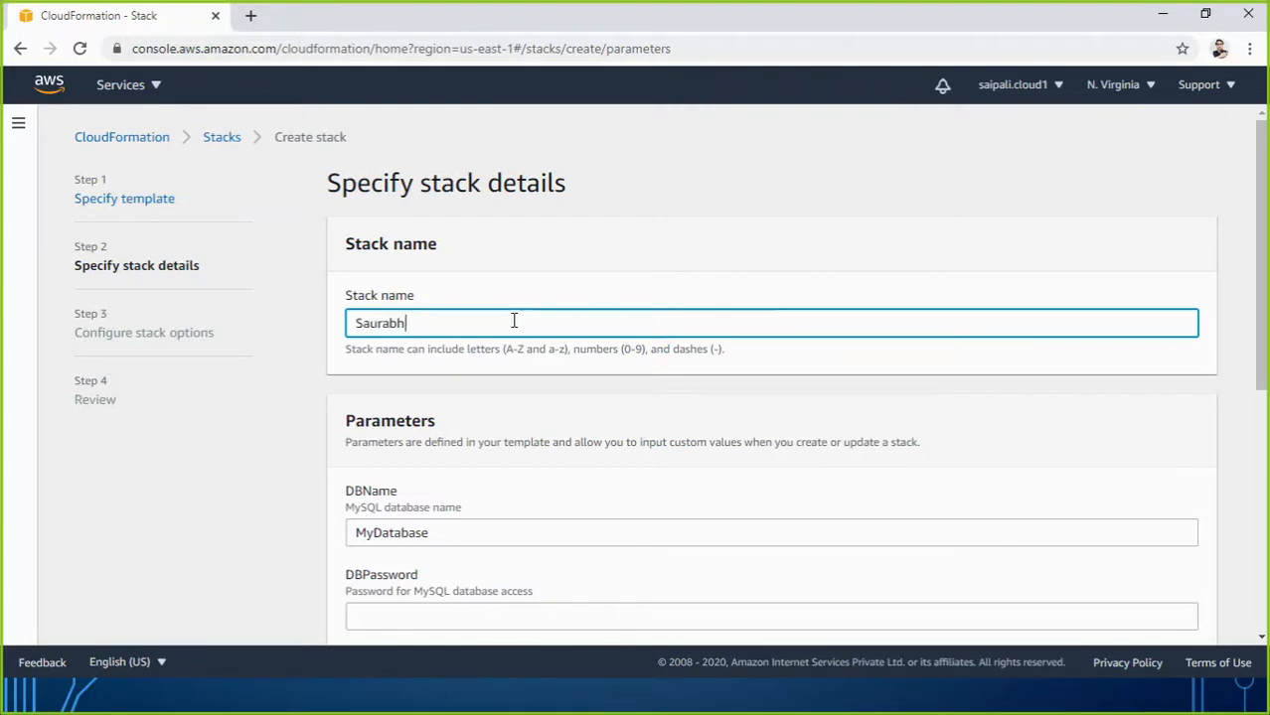
text(test\\\\\\\\\\\\\\\\\)
key(BackSpace)
key(BackSpace)
key(BackSpace)
key(BackSpace)
key(BackSpace)
key(BackSpace)
key(BackSpace)
key(BackSpace)
key(BackSpace)
key(BackSpace)
key(BackSpace)
key(BackSpace)
key(BackSpace)
key(BackSpace)
key(BackSpace)
key(BackSpace)
key(BackSpace)
key(BackSpace)
key(BackSpace)
key(BackSpace)
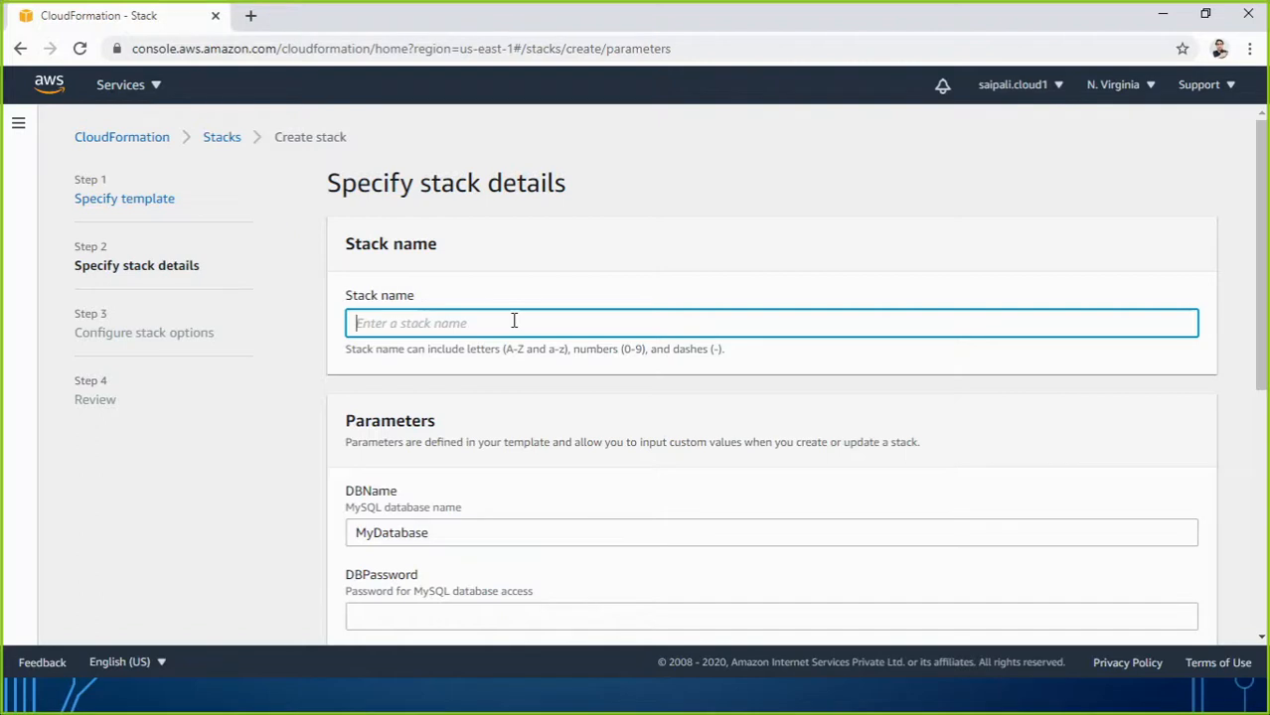
text(CFstack01)
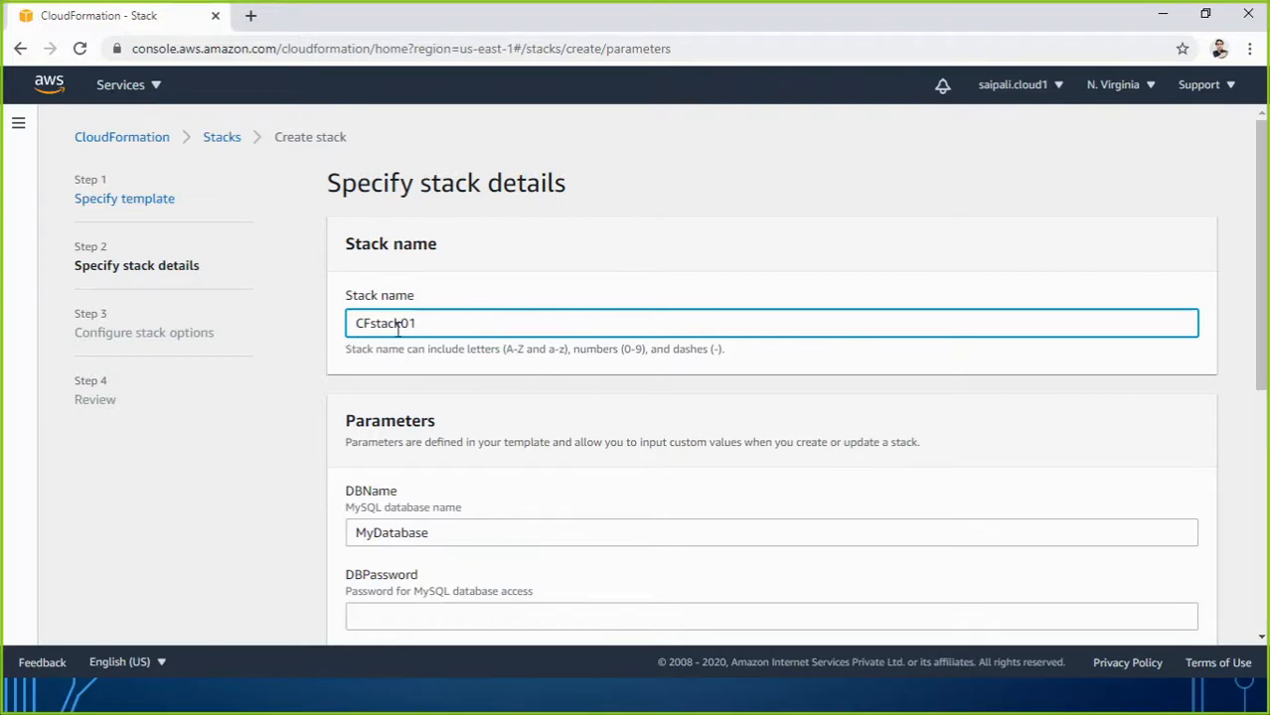
scroll(455, 532, down, 2)
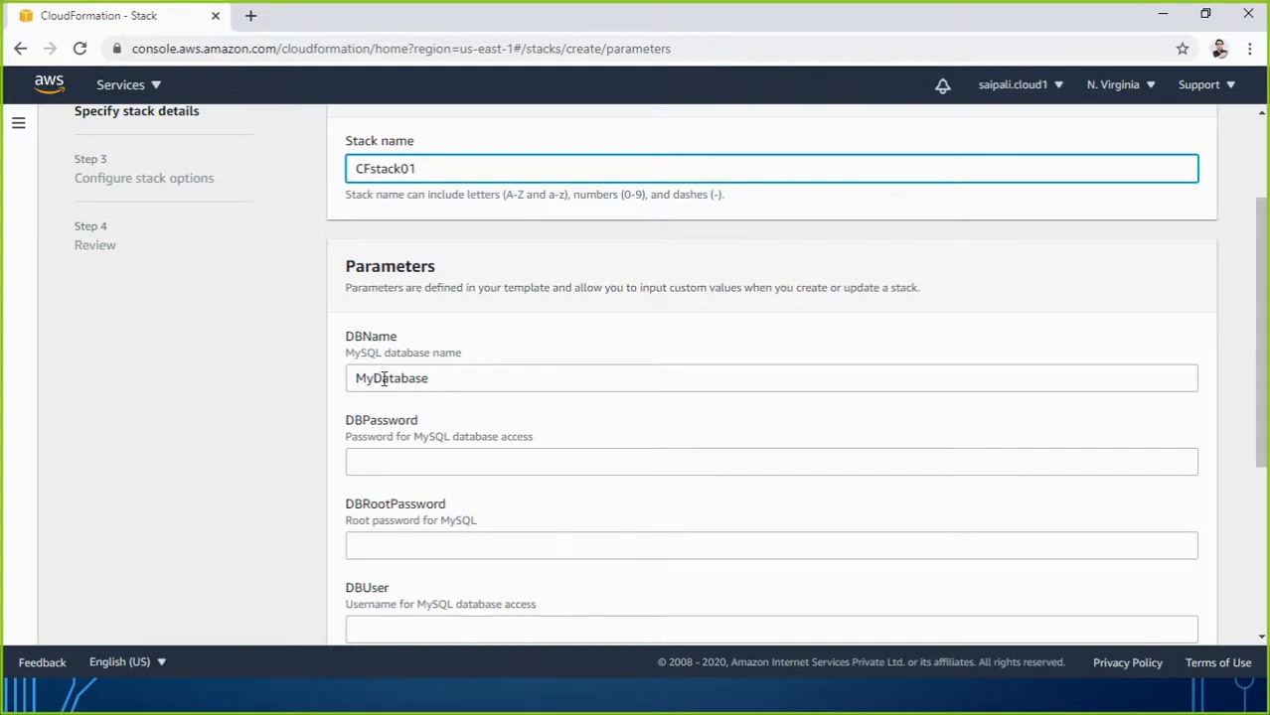
Inspect the DBName parameter's MyDatabase default value.
click(434, 378)
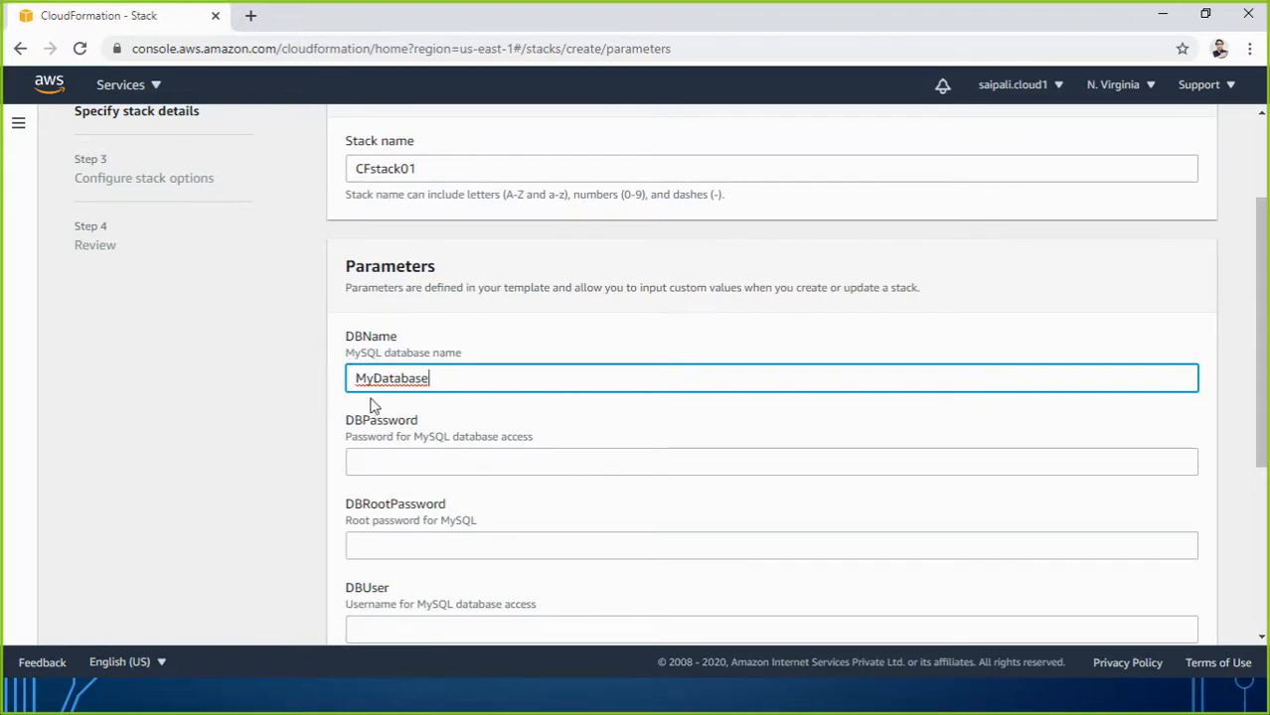
double_click(410, 379)
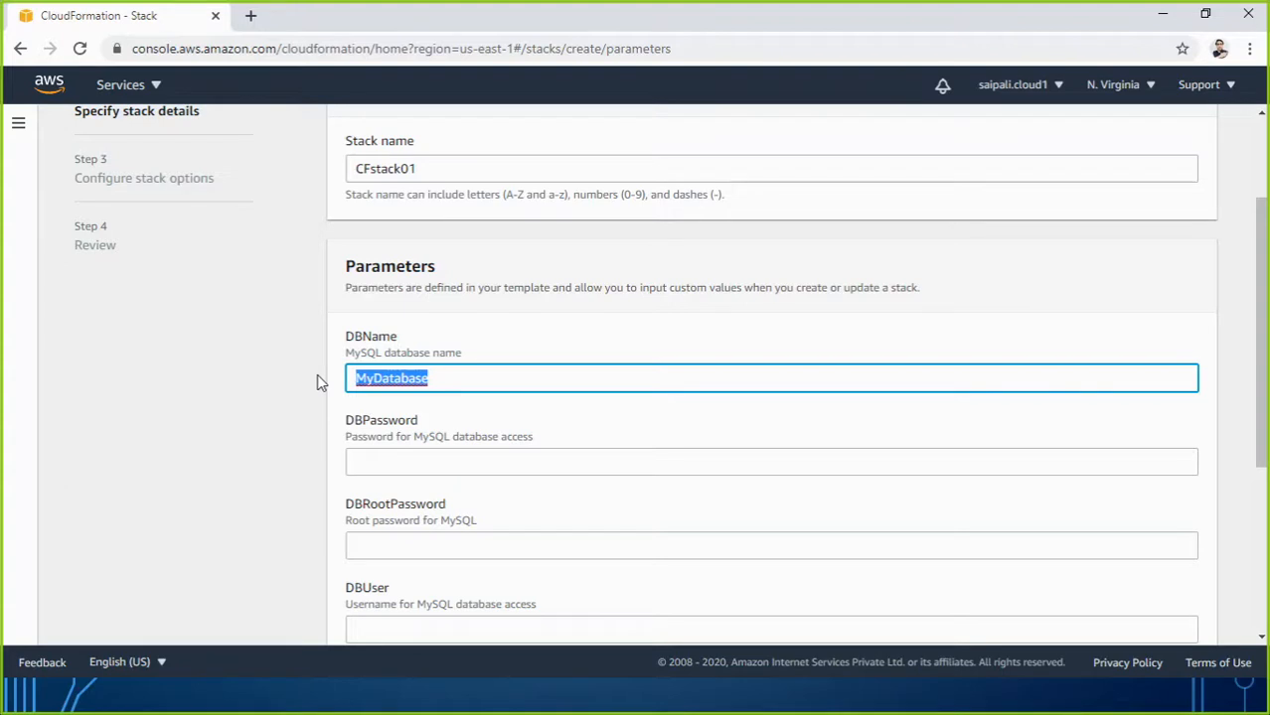
click(436, 379)
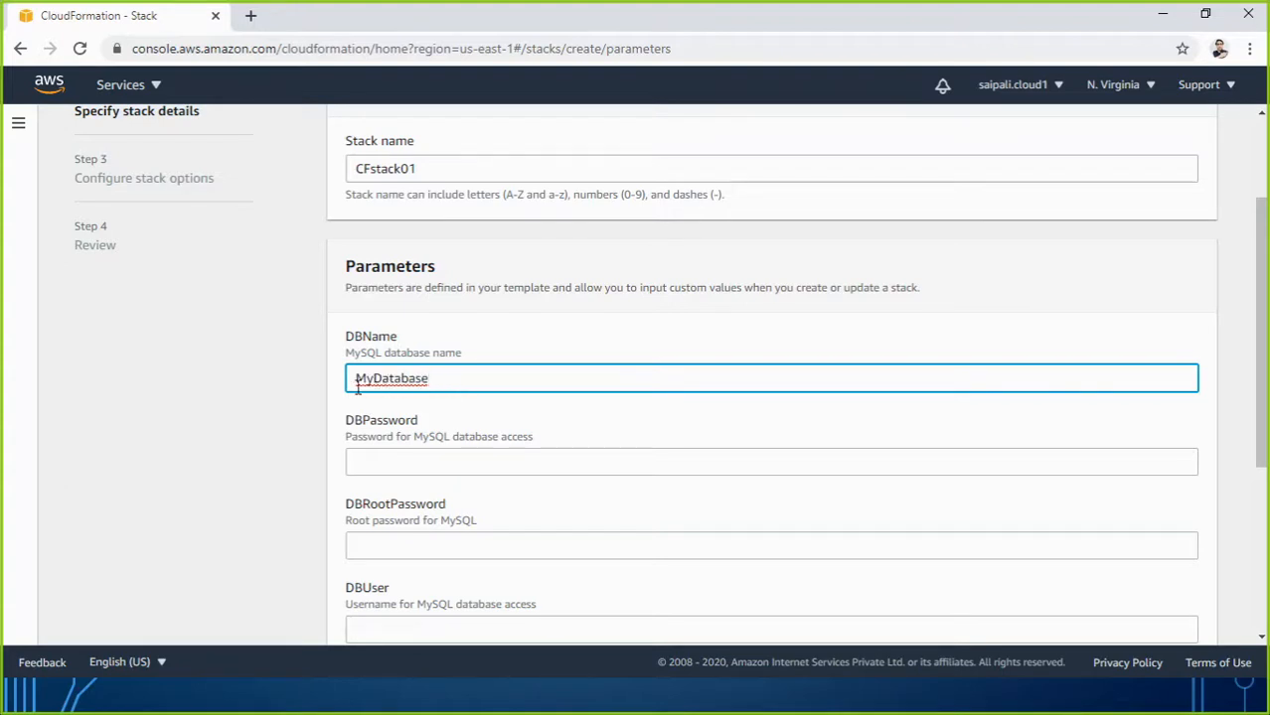
drag(353, 379, 449, 376)
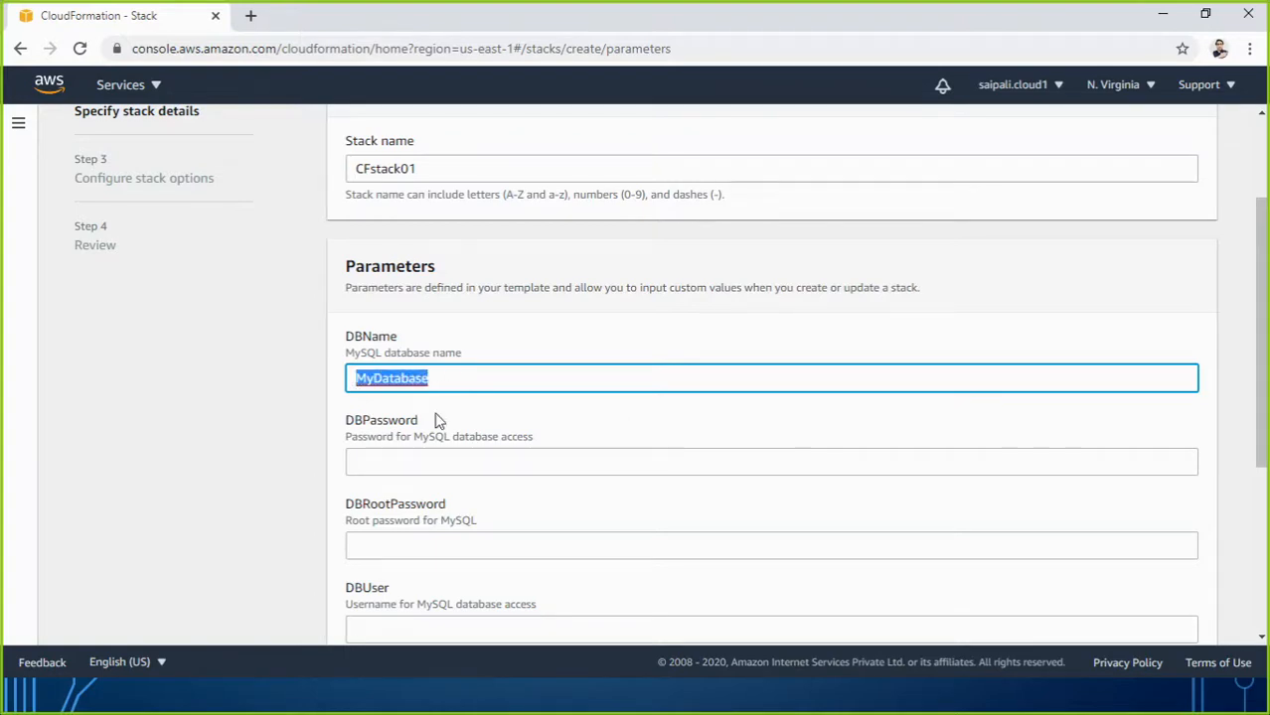
Enter the database password, MySQL root password and database username parameters.
click(402, 461)
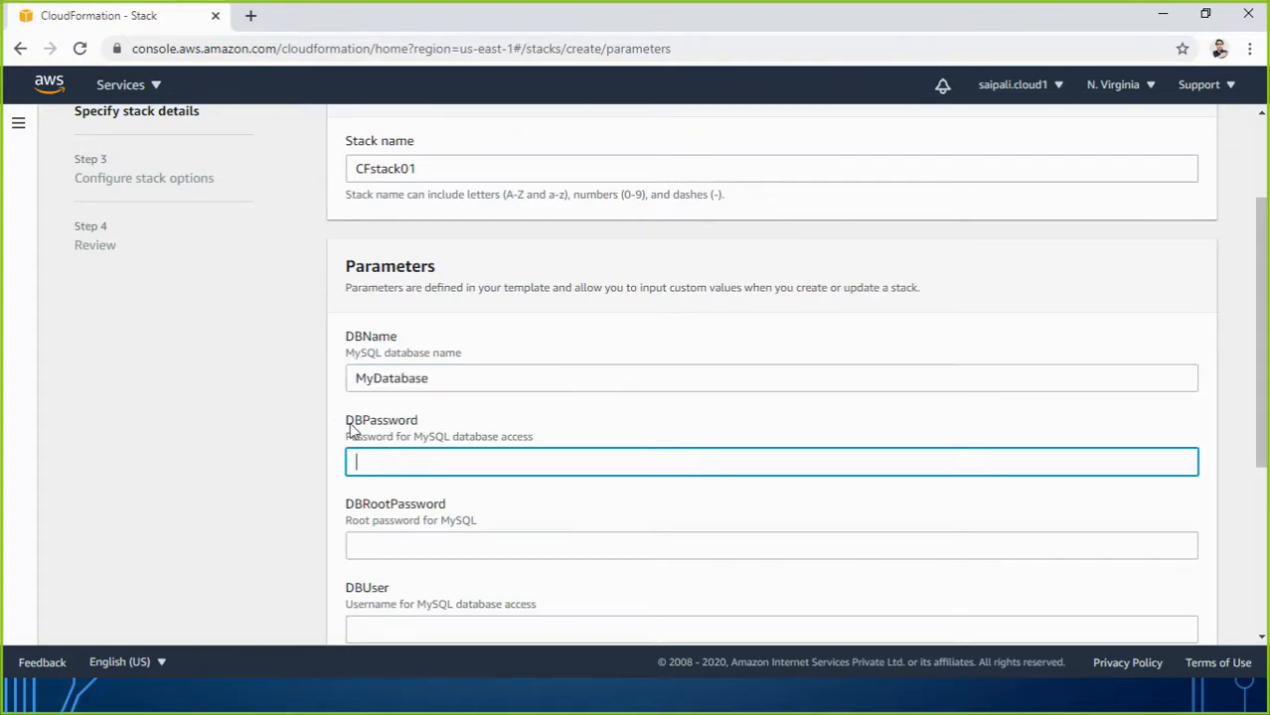
text(p•••••••)
click(408, 548)
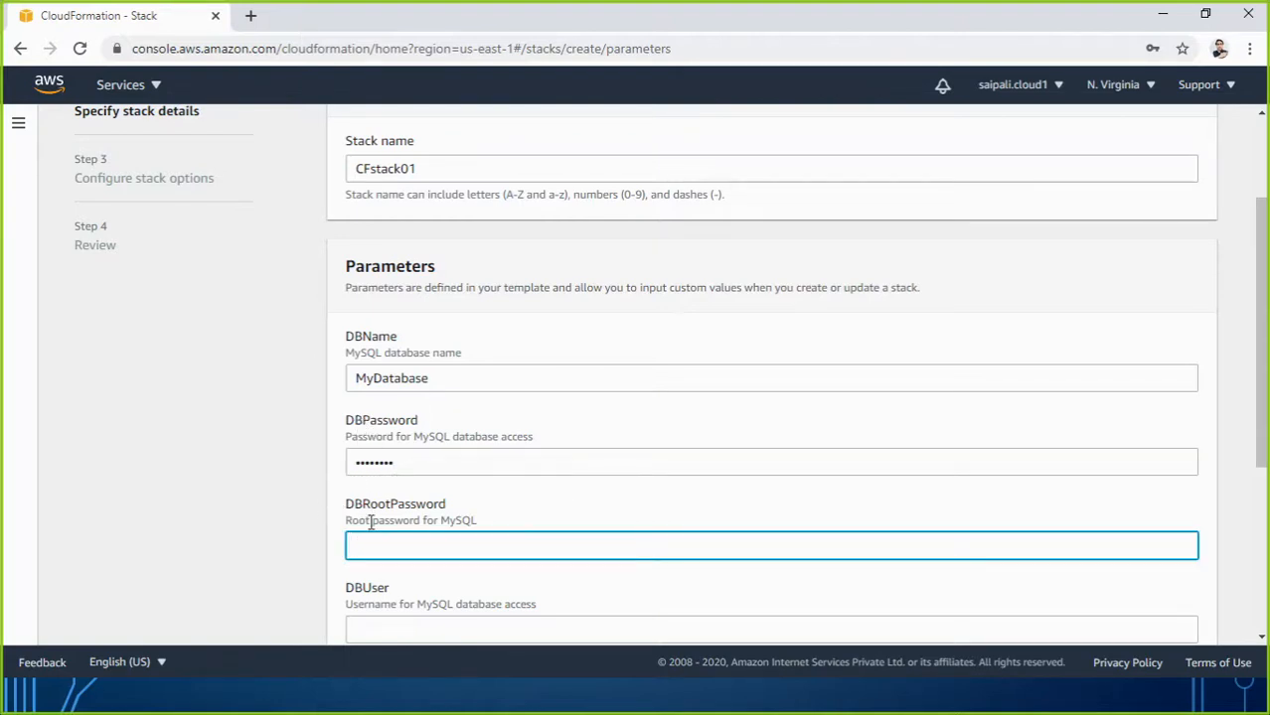
text(password)
scroll(472, 568, down, 3)
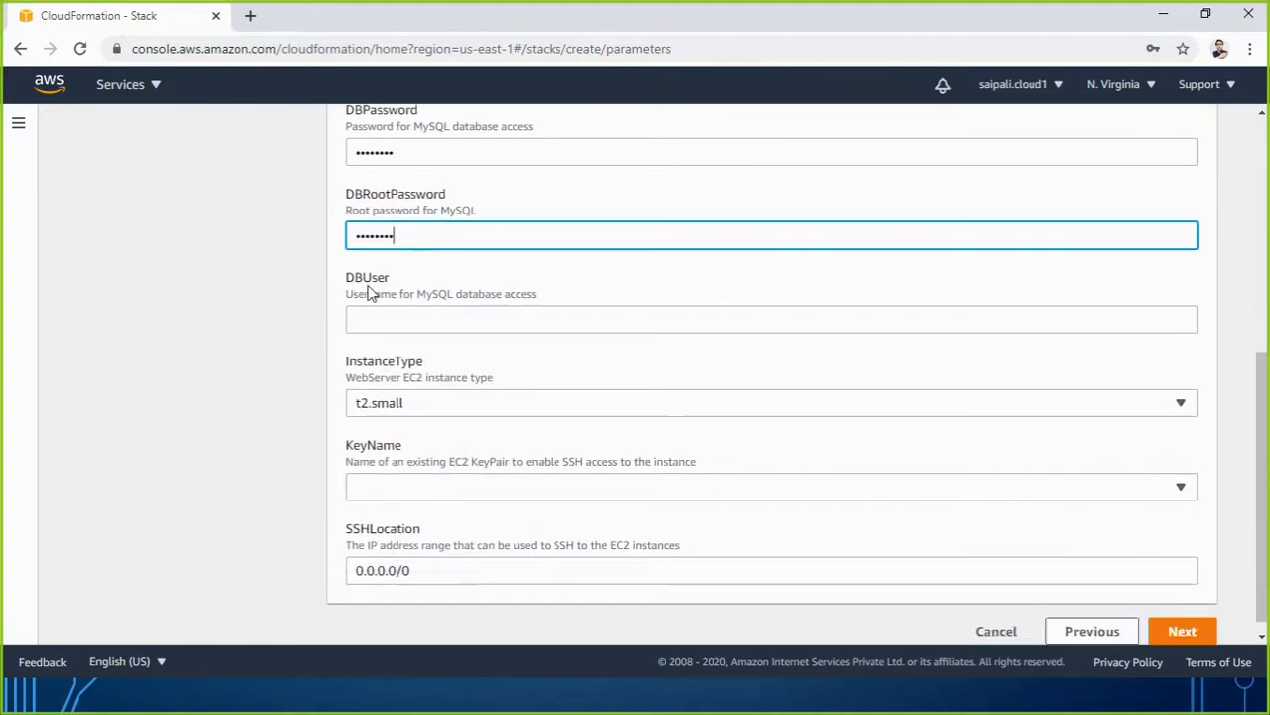
click(371, 318)
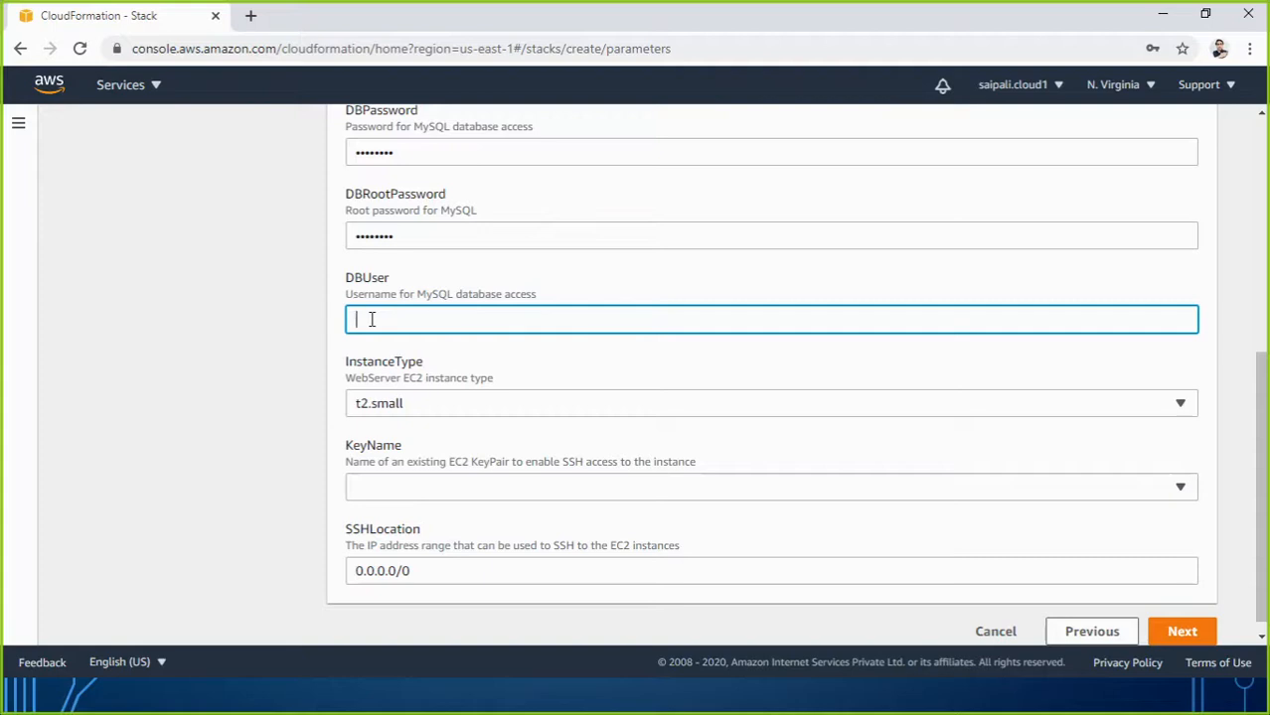
text(•••••)
Set InstanceType to t2.micro and find that the KeyName dropdown lists no key pairs.
click(414, 405)
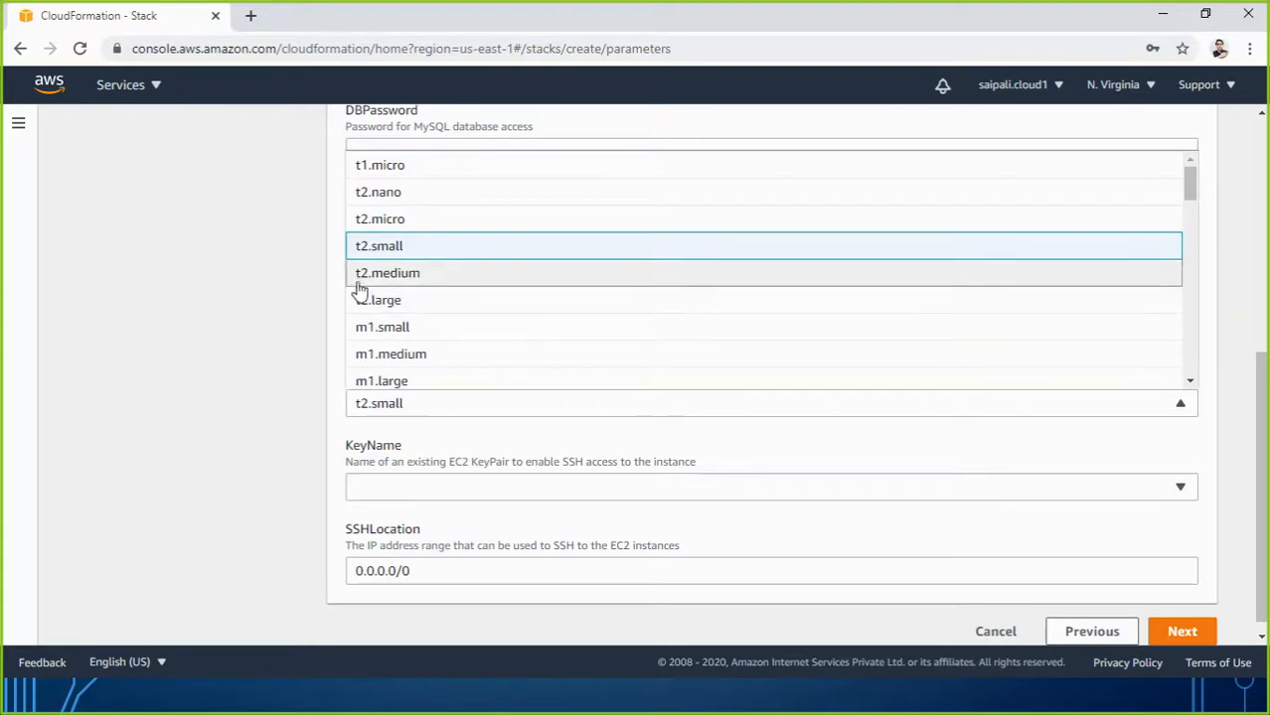
click(368, 220)
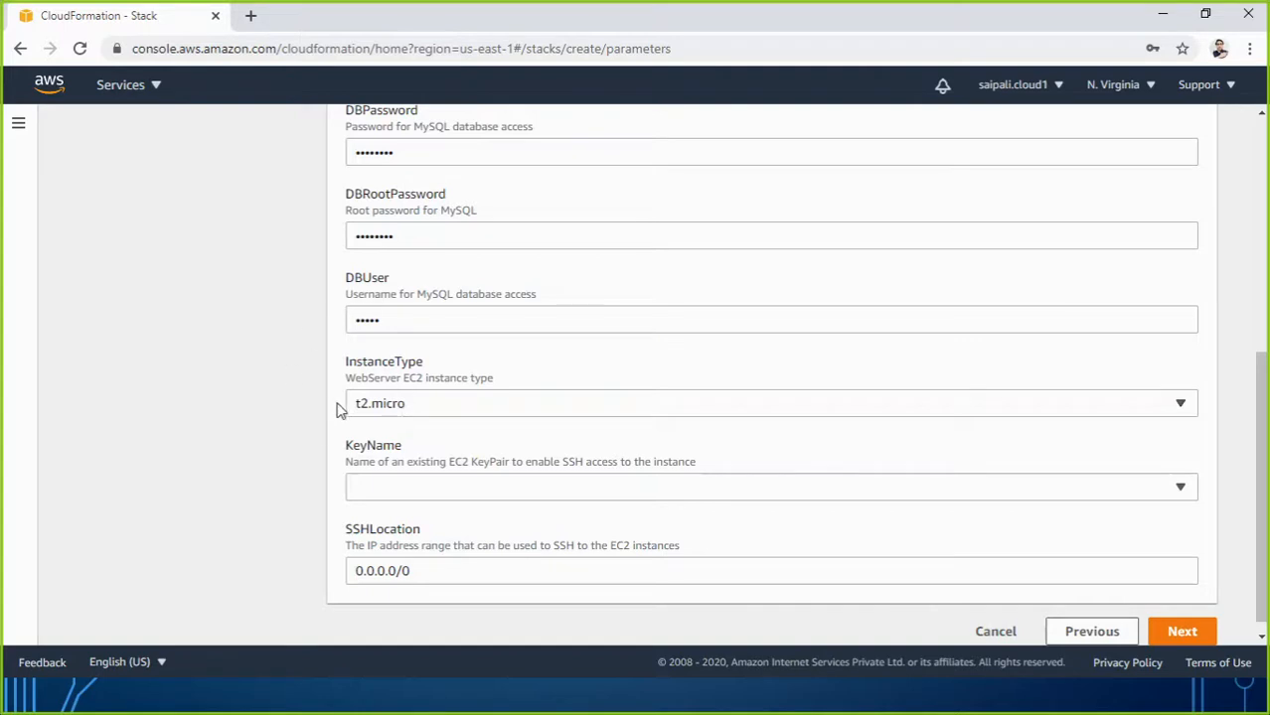
click(389, 491)
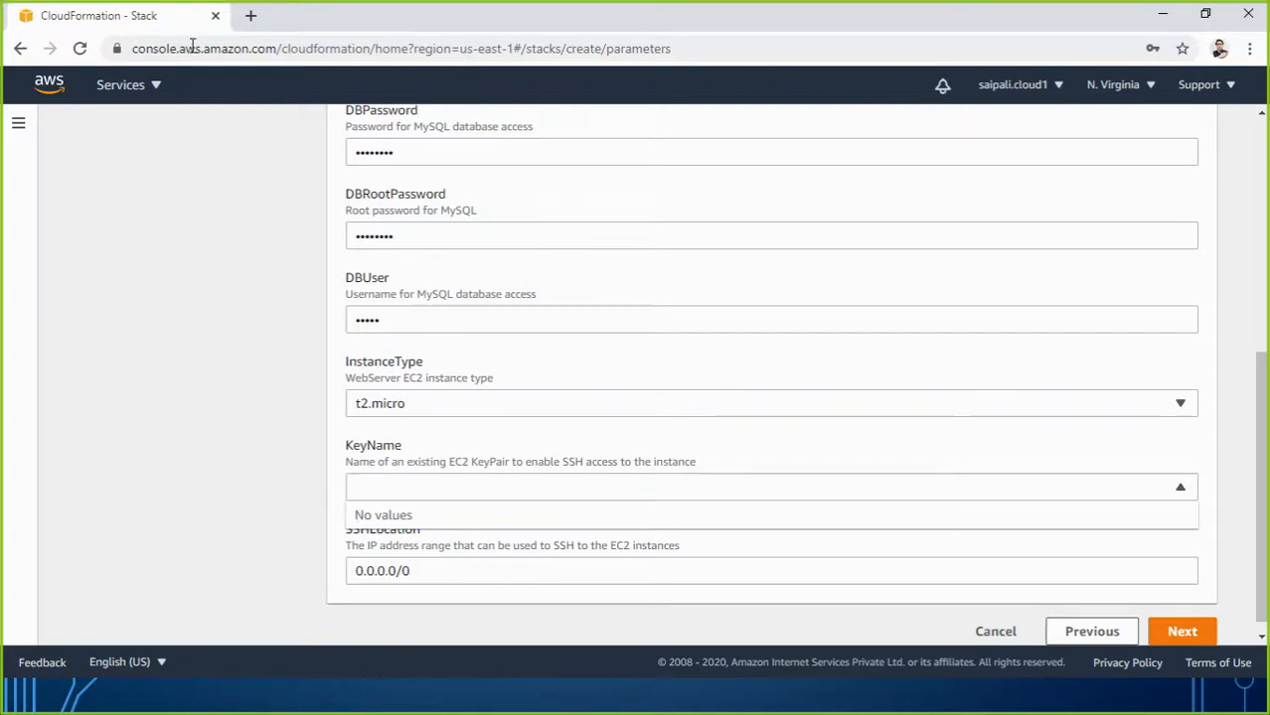
Open and close a new browser tab, then show the list of all AWS services.
click(251, 15)
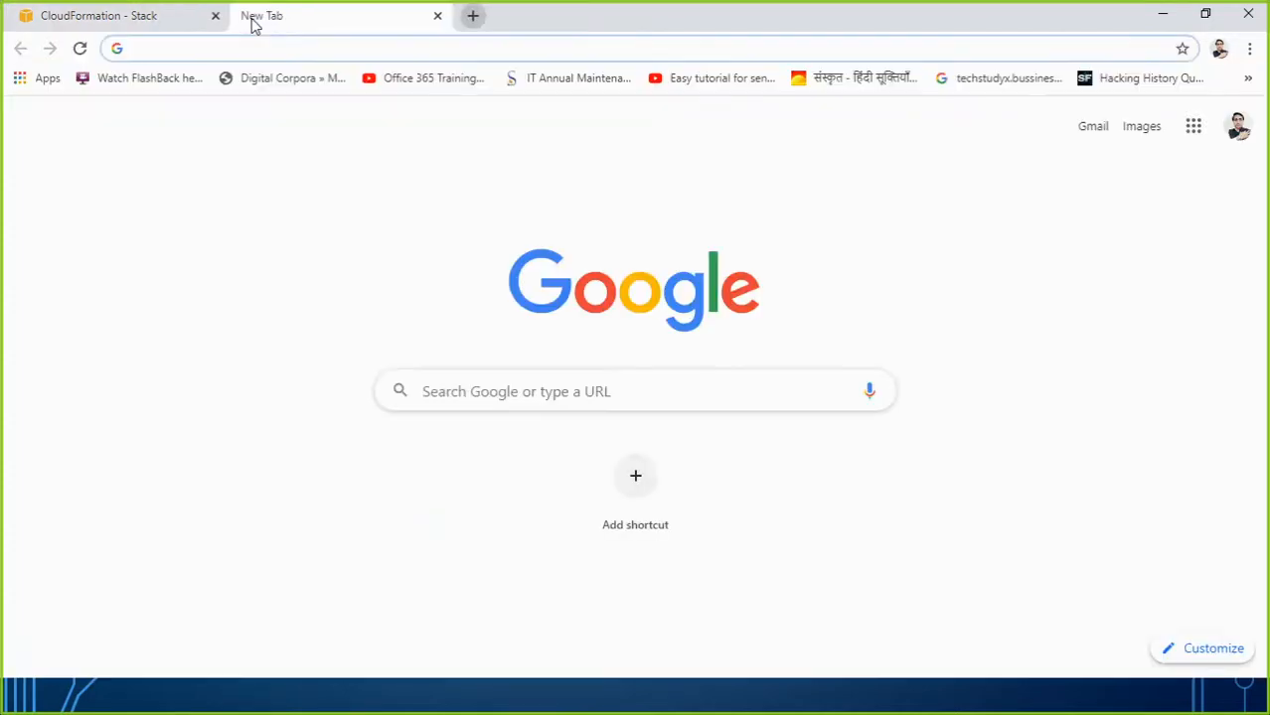
click(437, 17)
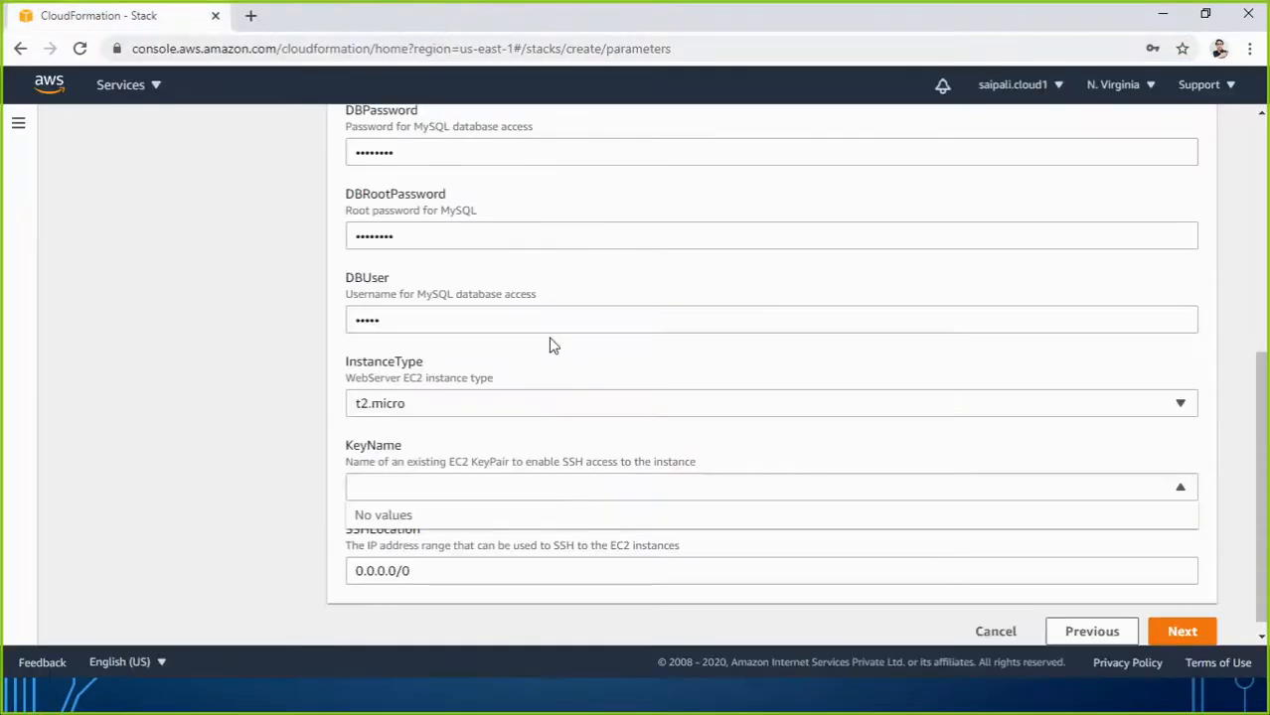
click(154, 87)
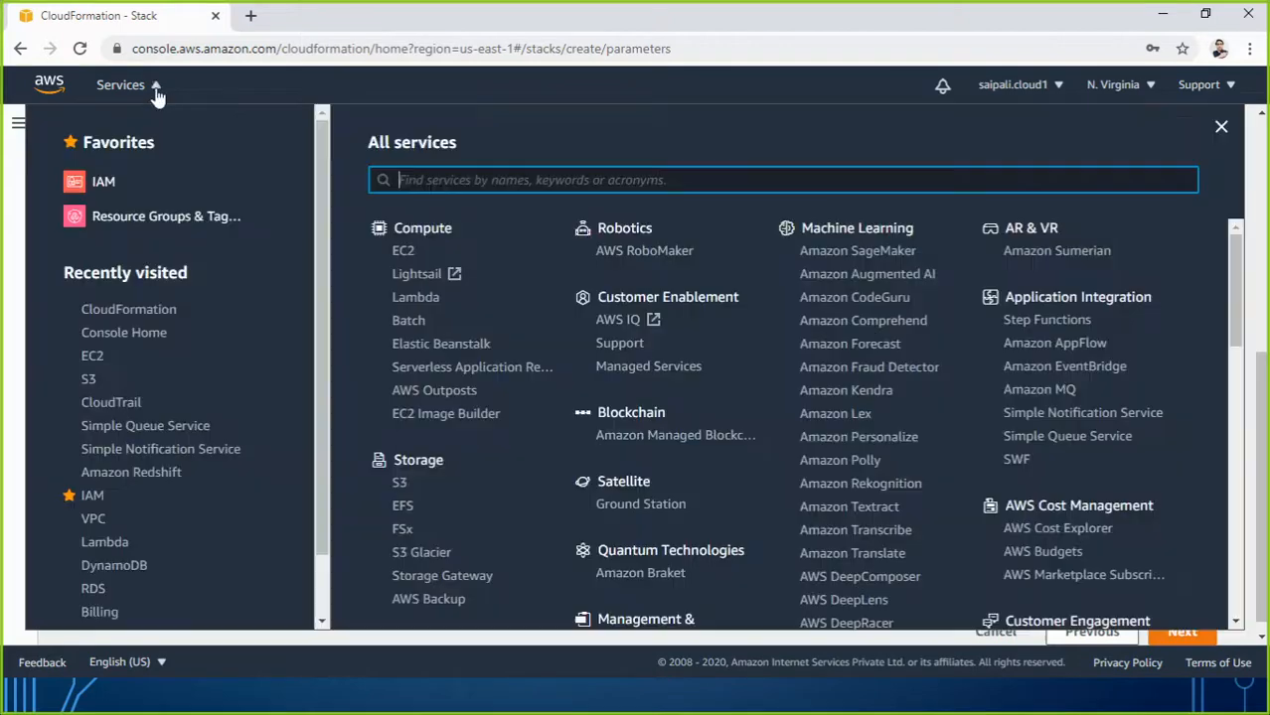
Open EC2 from Recently visited in a new browser tab and view it.
click(89, 364)
right_click(89, 364)
click(134, 367)
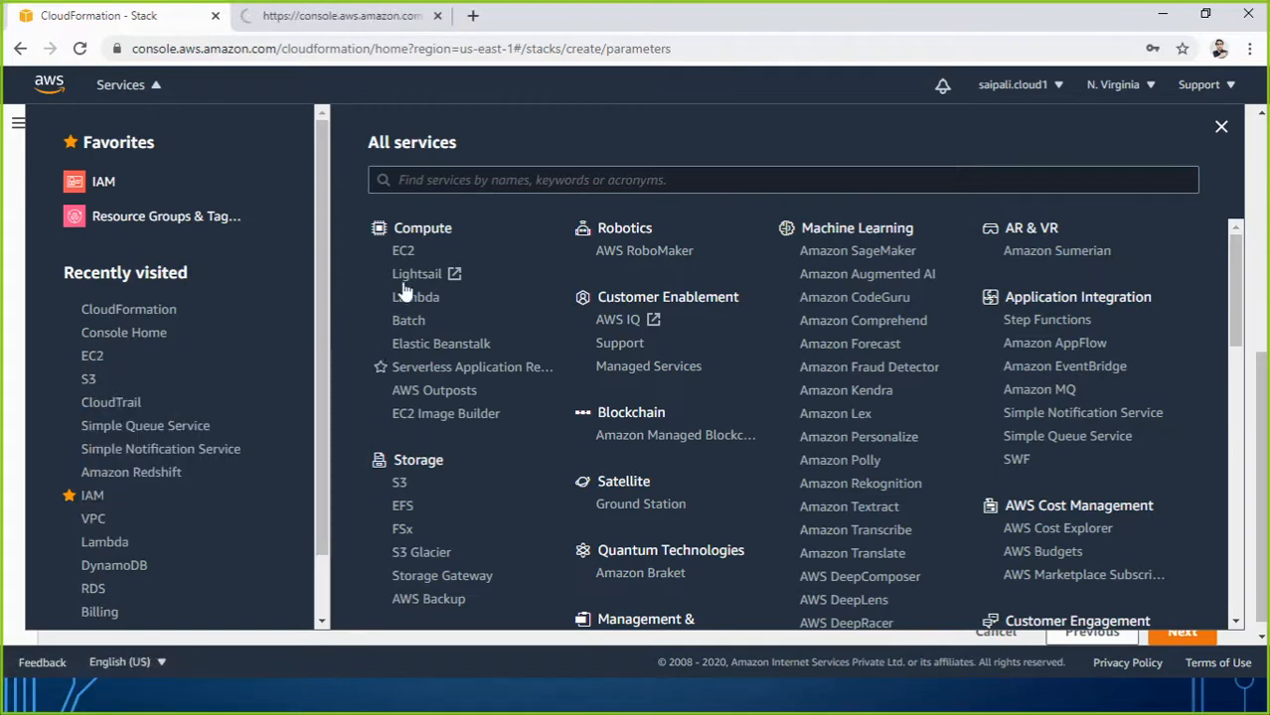
click(335, 12)
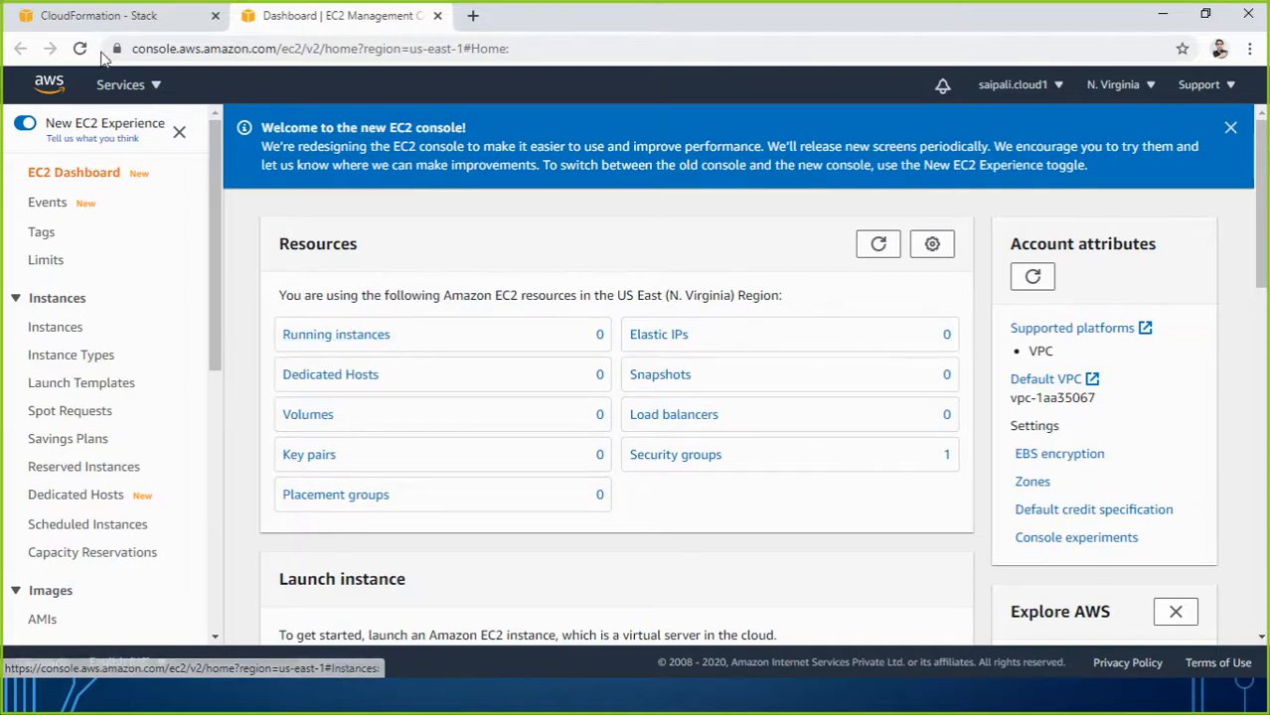
Dismiss the AWS services list on the CloudFormation tab and return to the EC2 dashboard.
click(99, 15)
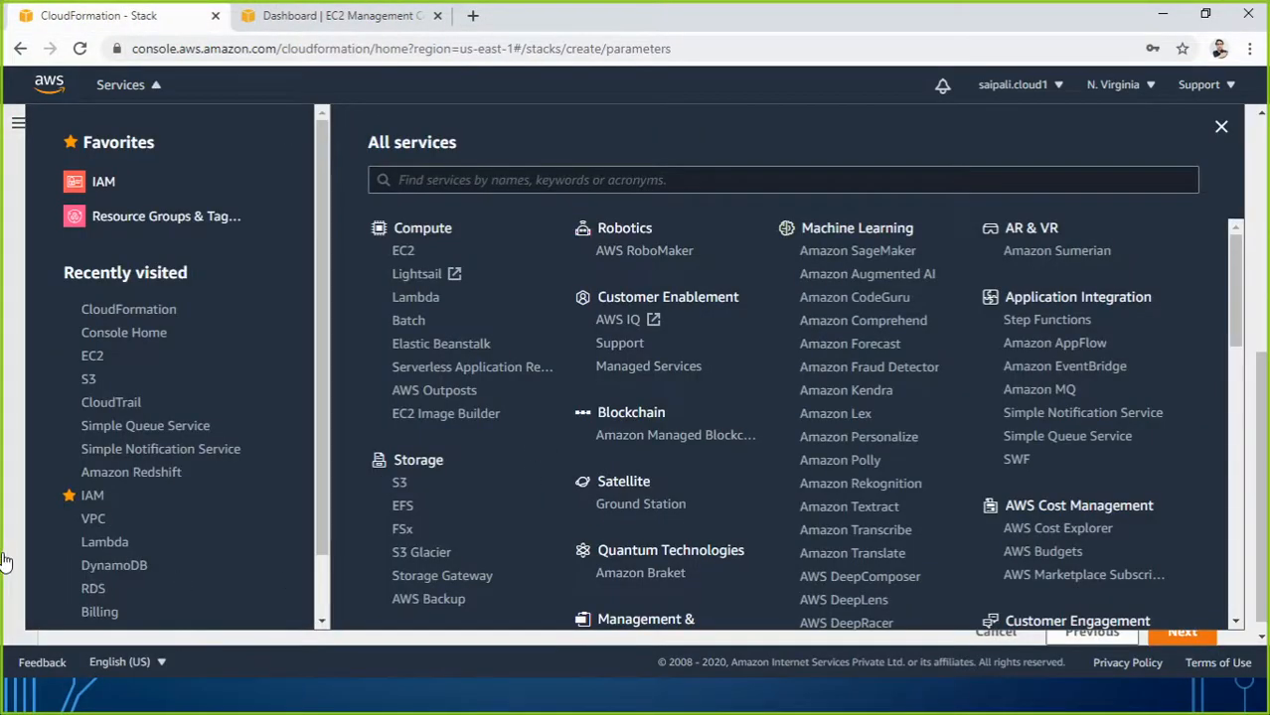
click(8, 563)
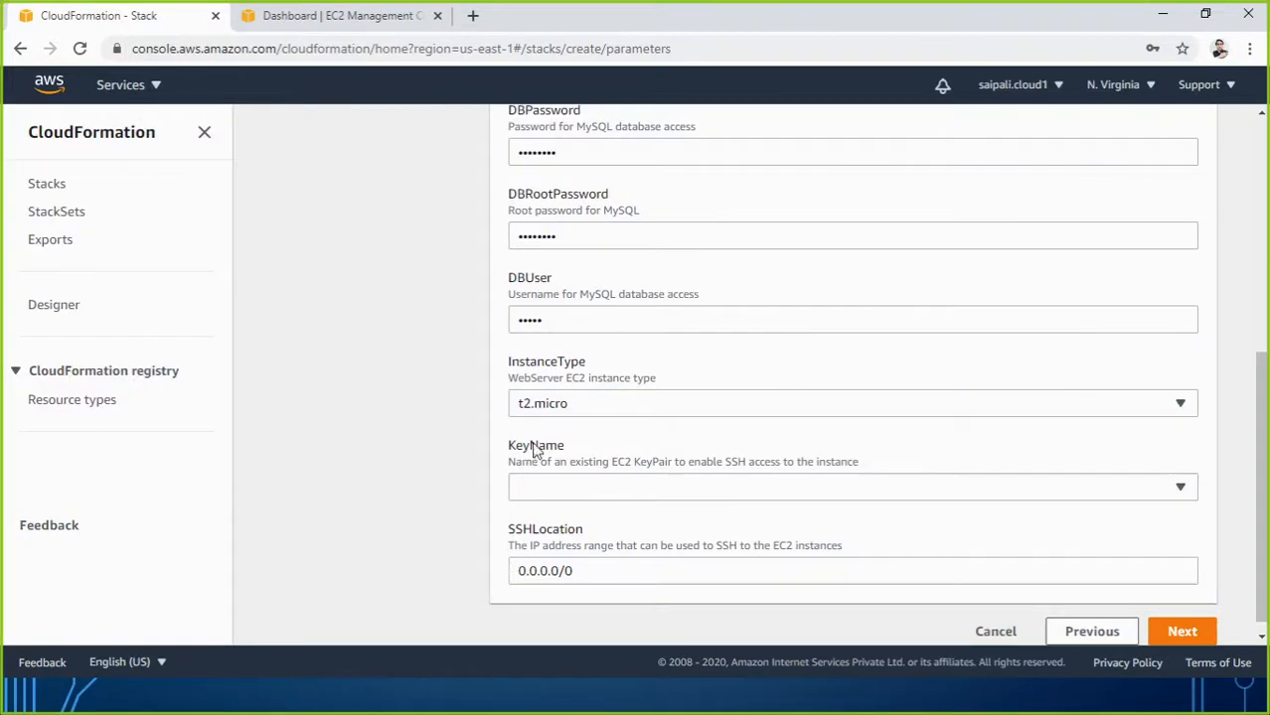
click(327, 17)
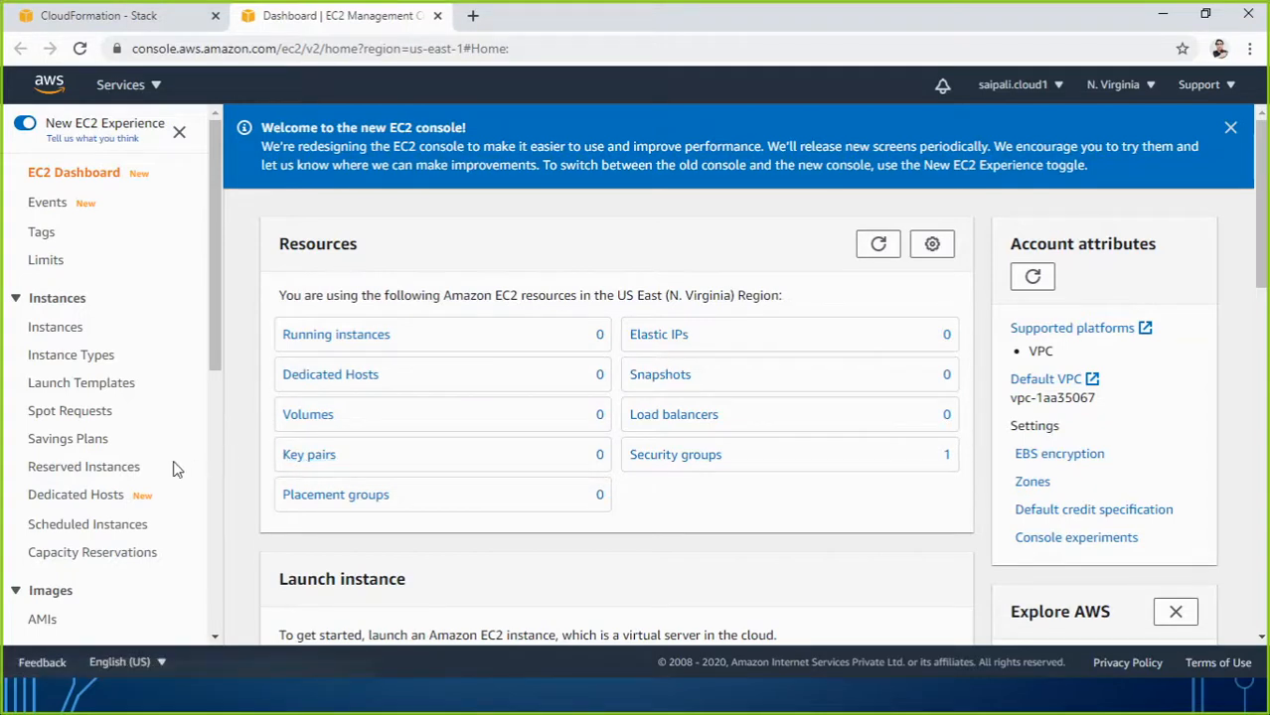
Scroll the EC2 dashboard and open the Key pairs list.
scroll(149, 442, down, 3)
scroll(149, 442, down, 6)
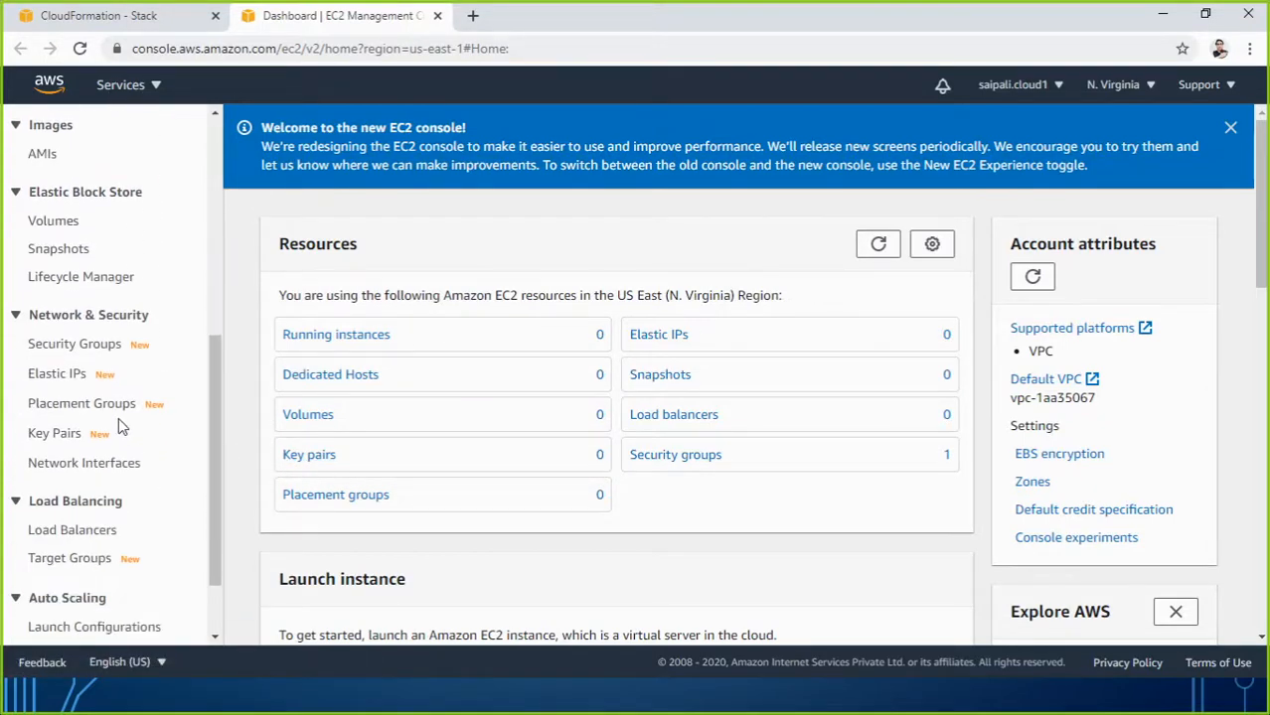
click(56, 437)
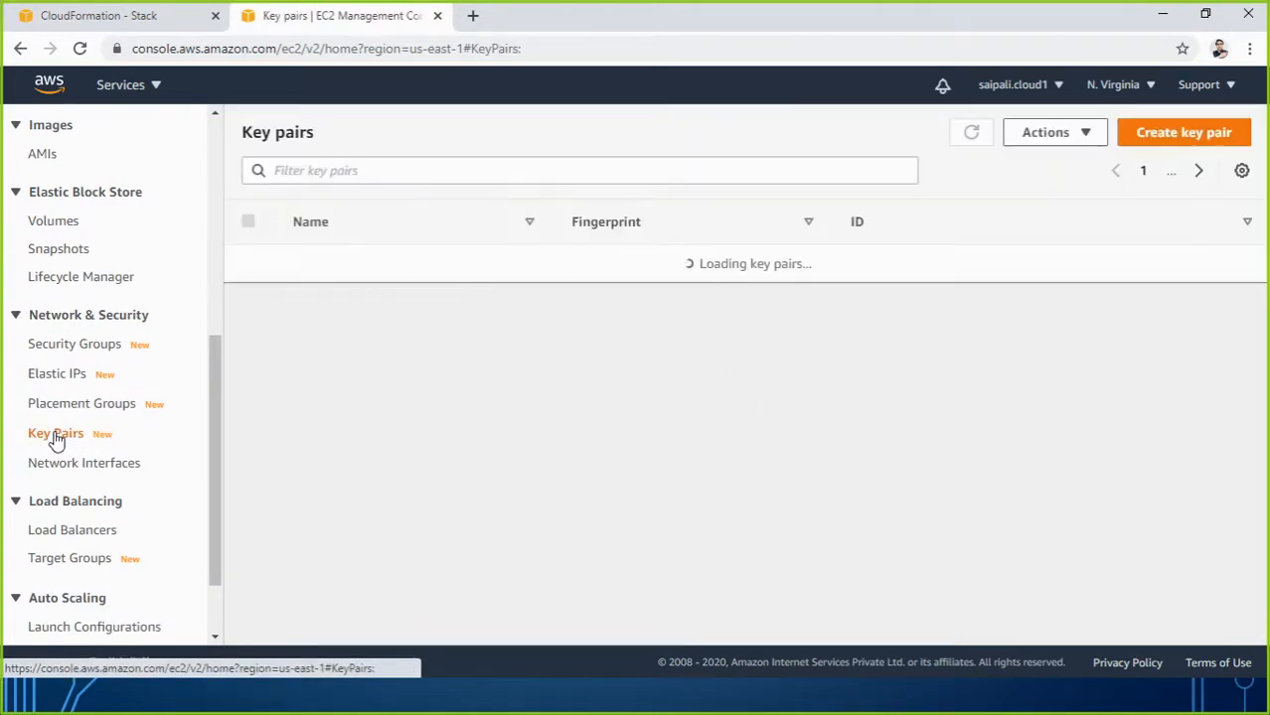
Create a key pair named mykey01 in .pem format.
click(1162, 141)
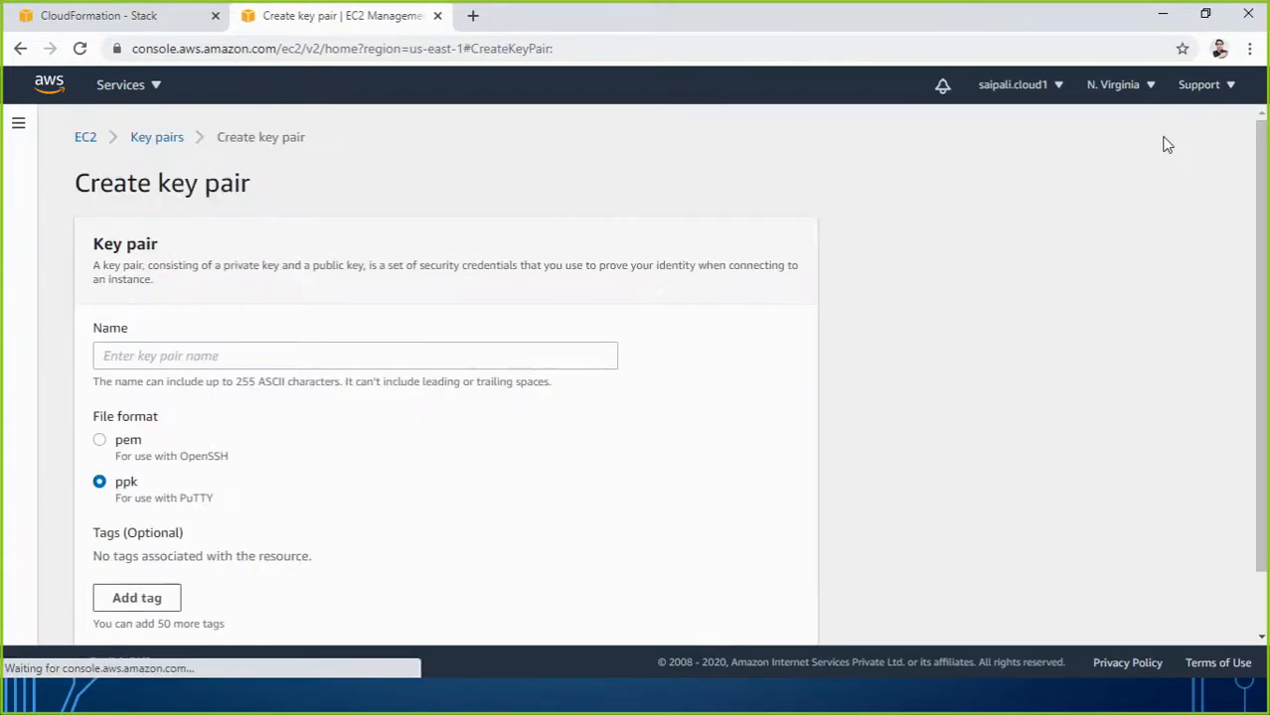
click(351, 359)
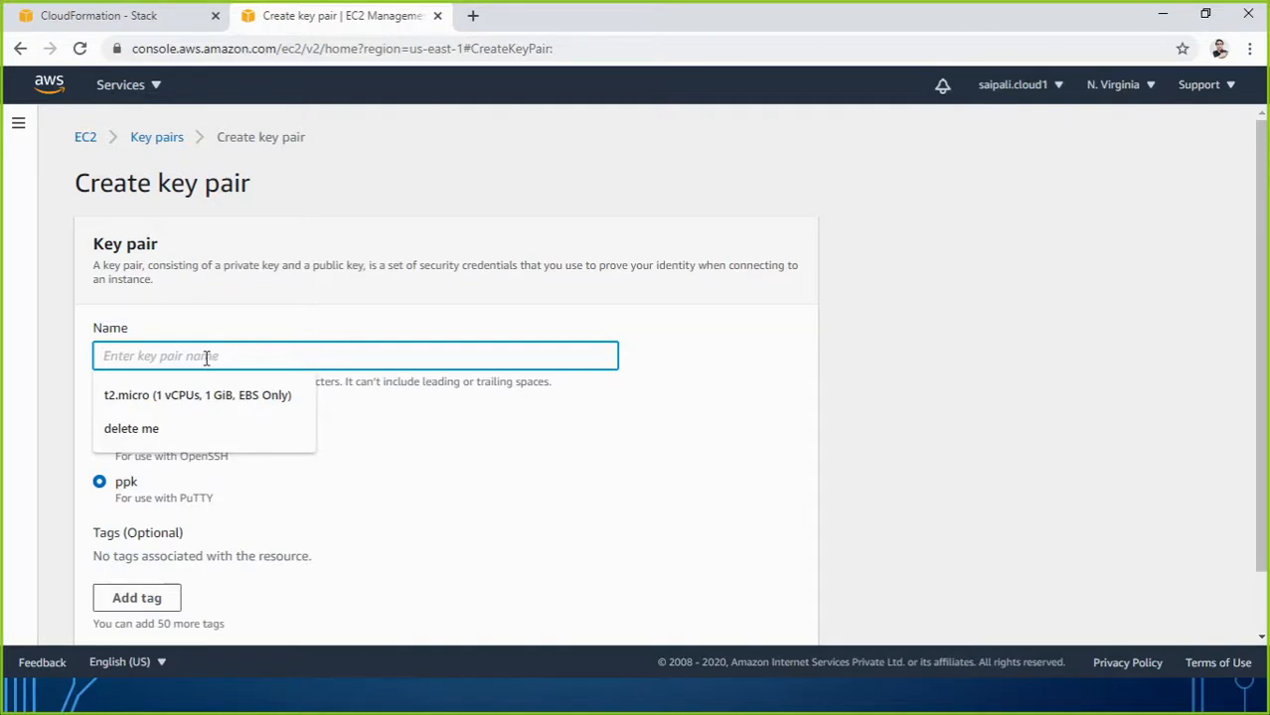
text(mykey01)
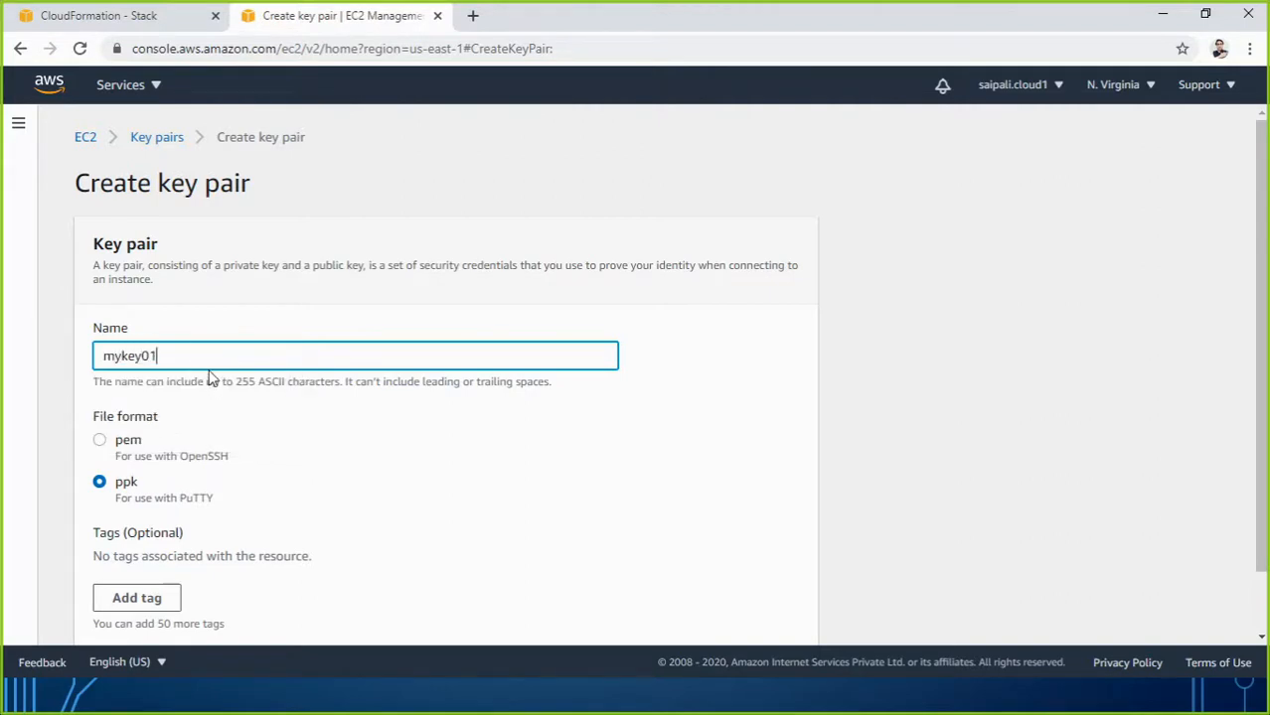
click(47, 425)
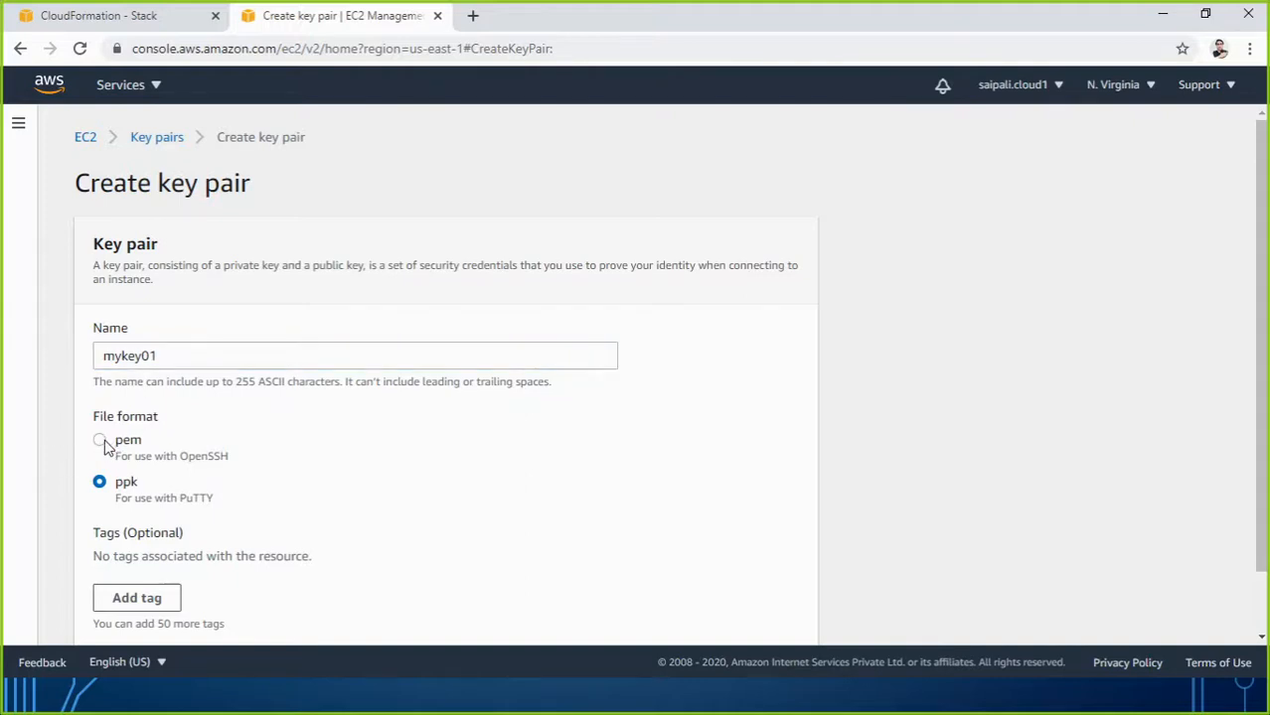
click(100, 442)
scroll(313, 507, down, 1)
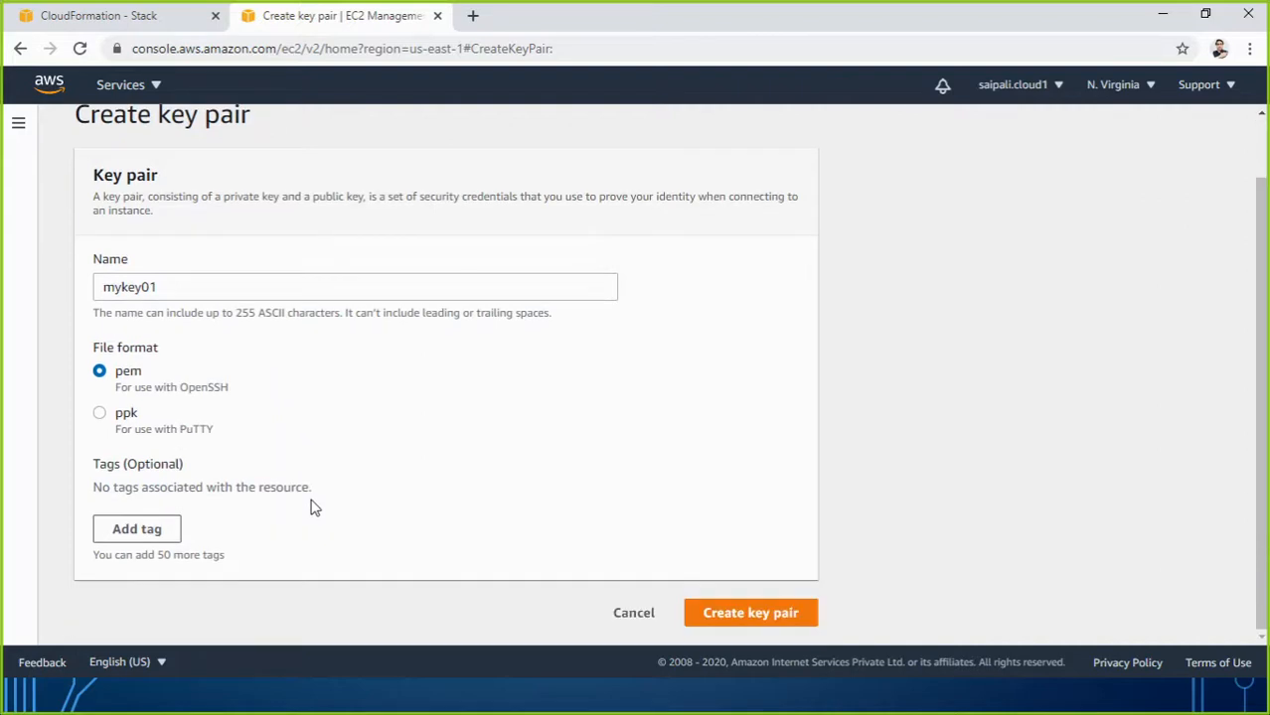
click(747, 616)
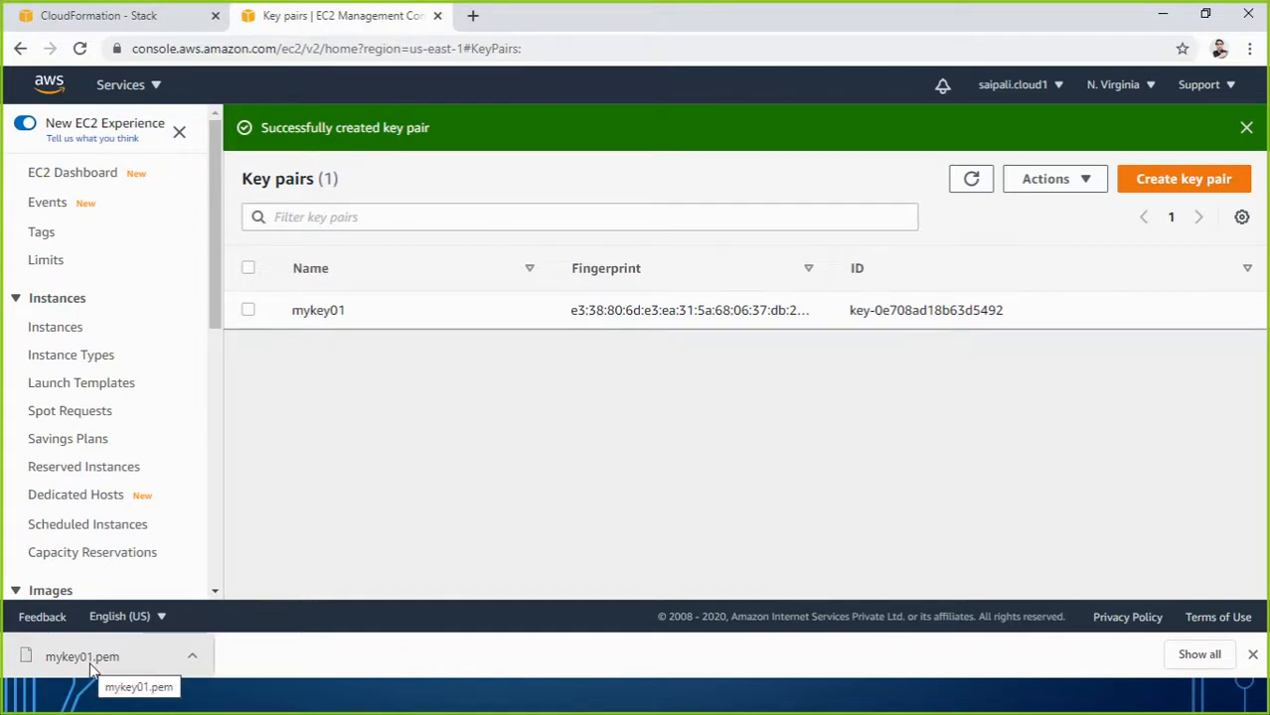
Back on the CloudFormation form, confirm KeyName is still empty and reload the page.
click(103, 17)
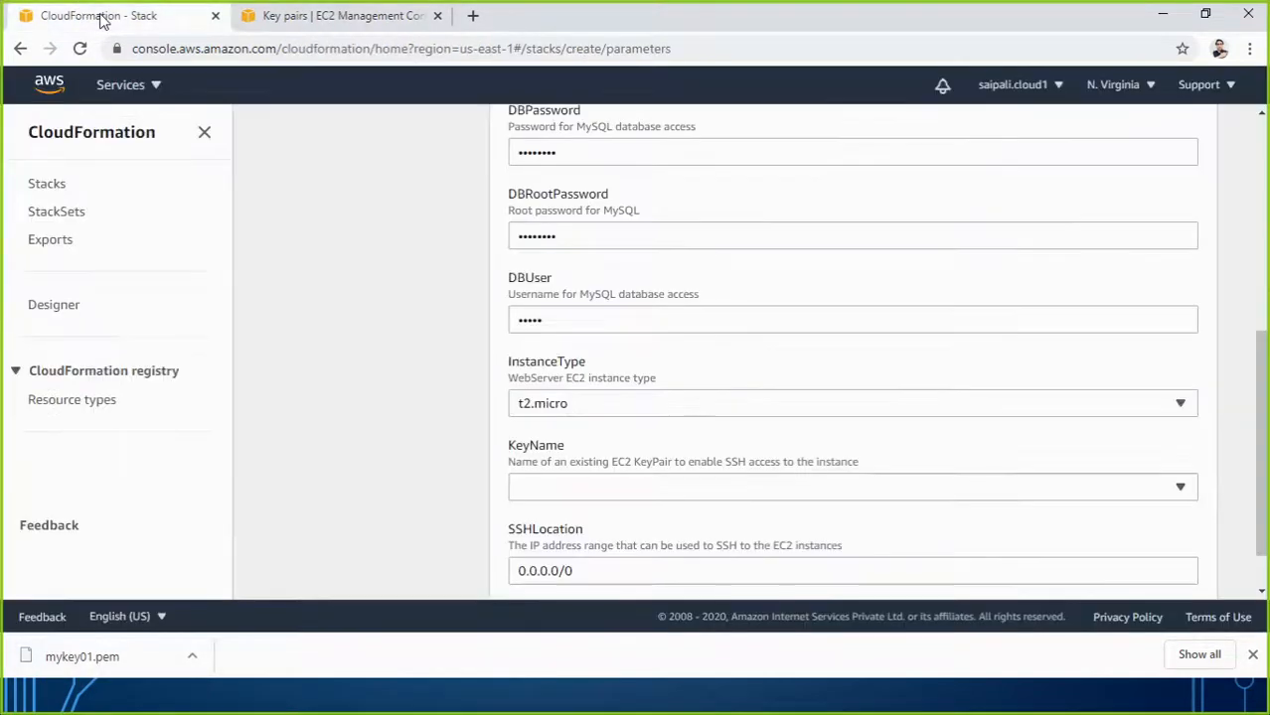
click(572, 495)
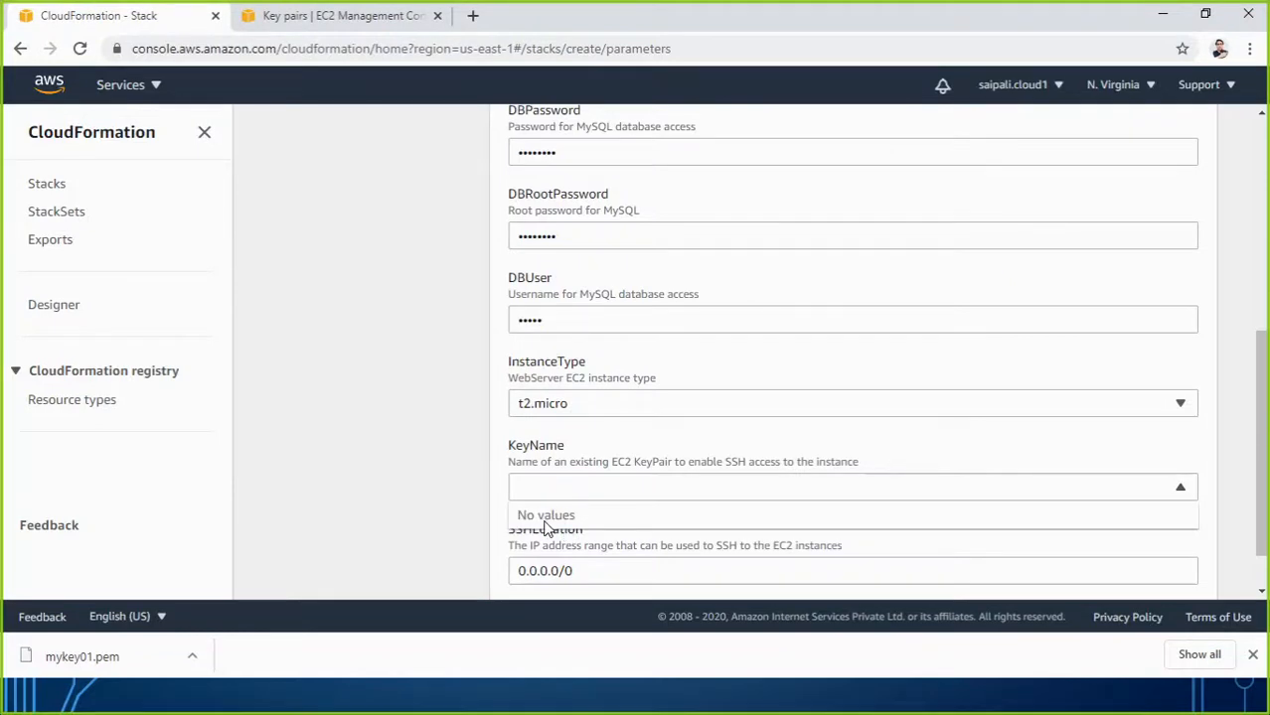
click(432, 490)
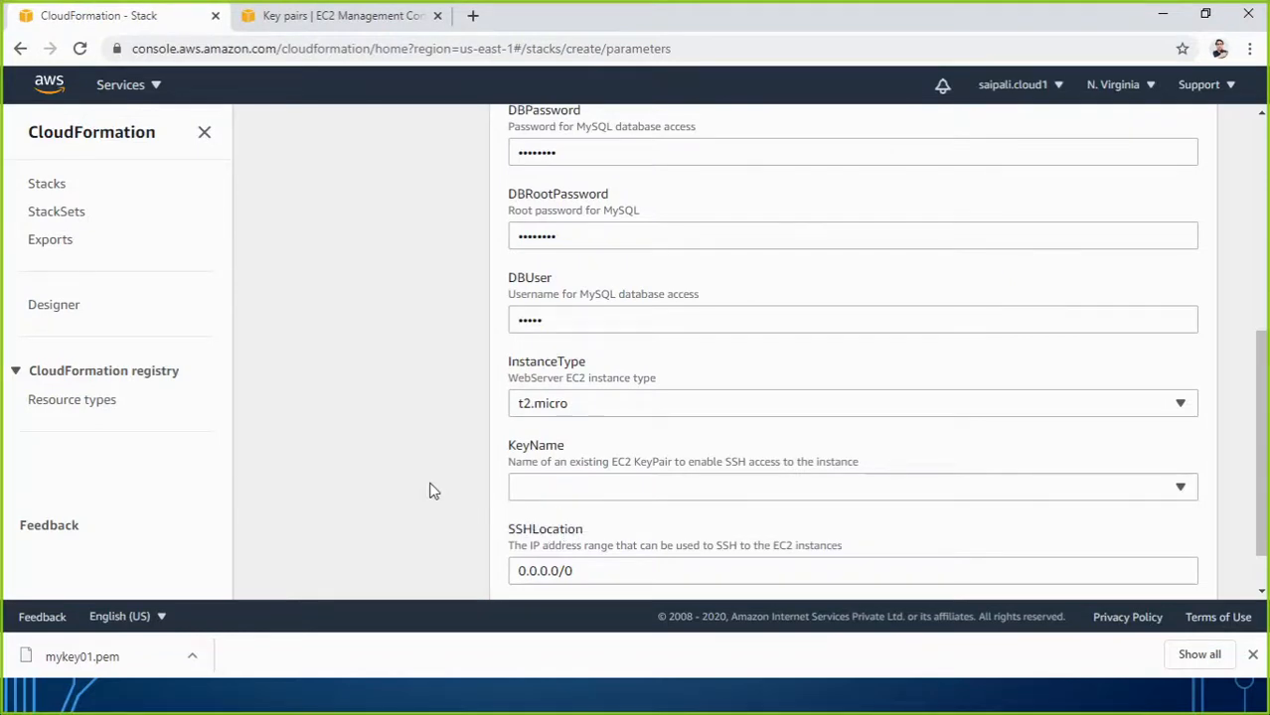
click(80, 48)
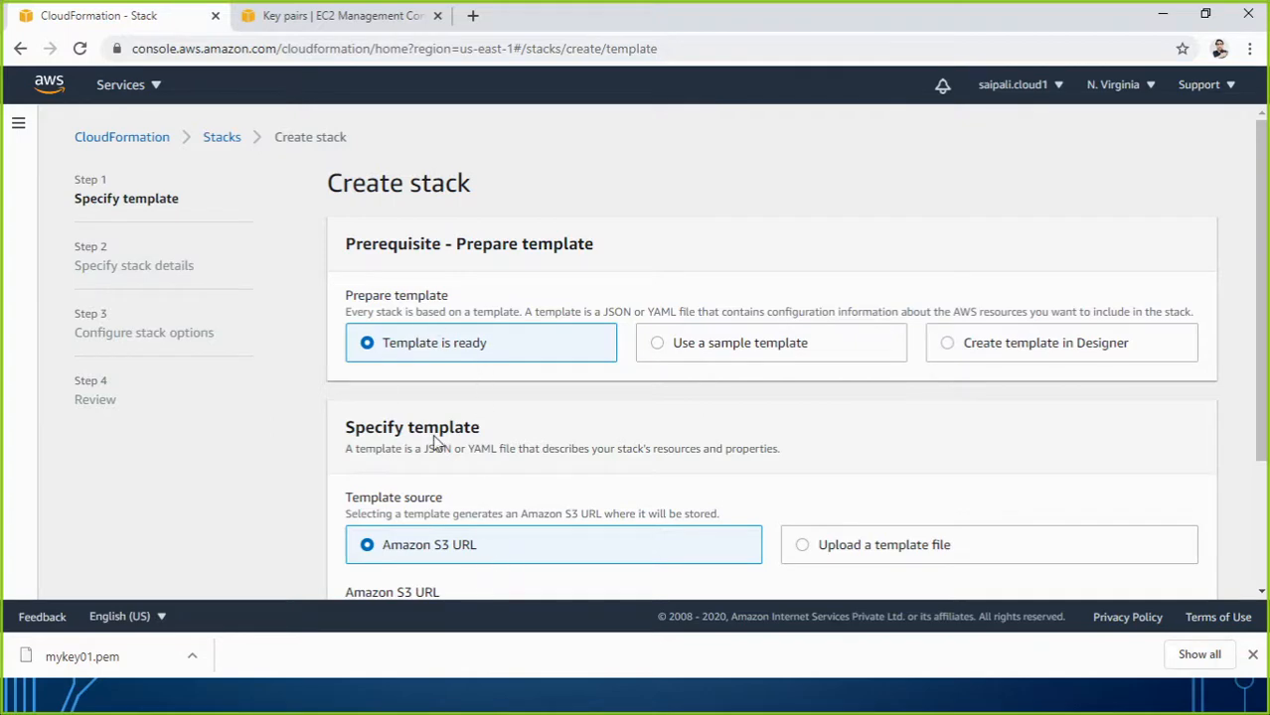
Start from the LAMP Stack sample template and proceed to the Specify stack details step.
click(664, 350)
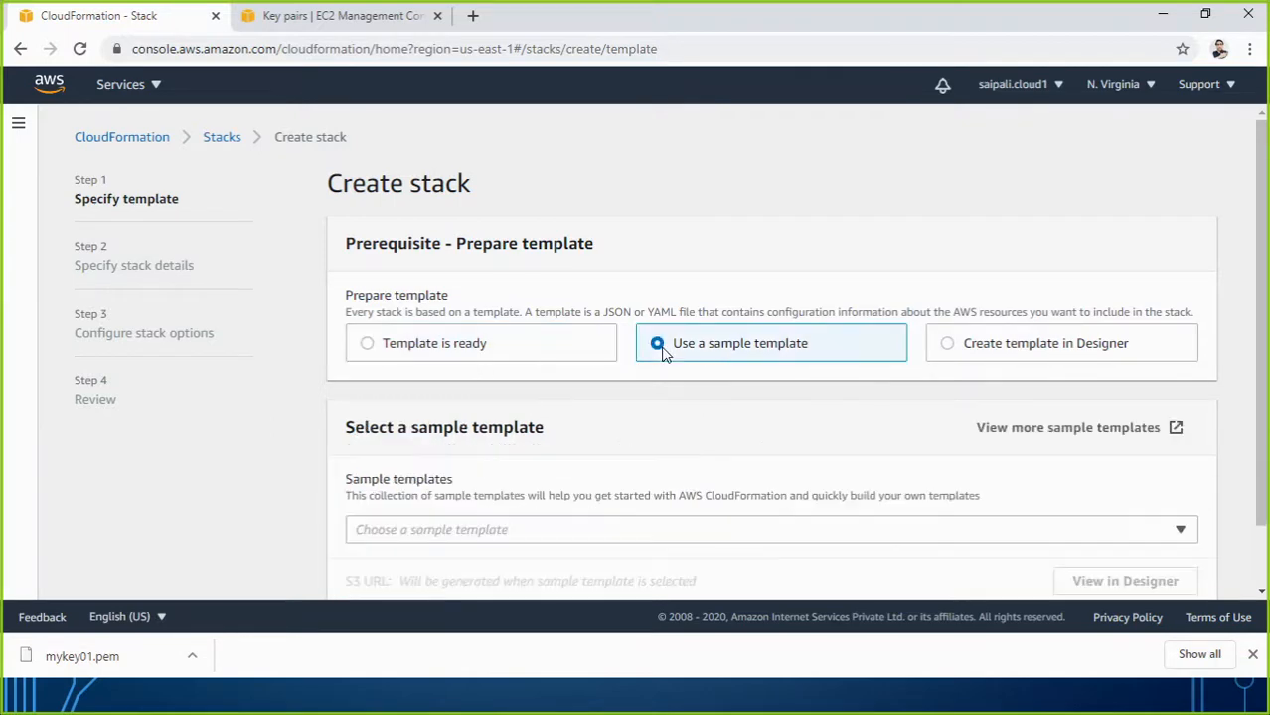
scroll(725, 363, down, 1)
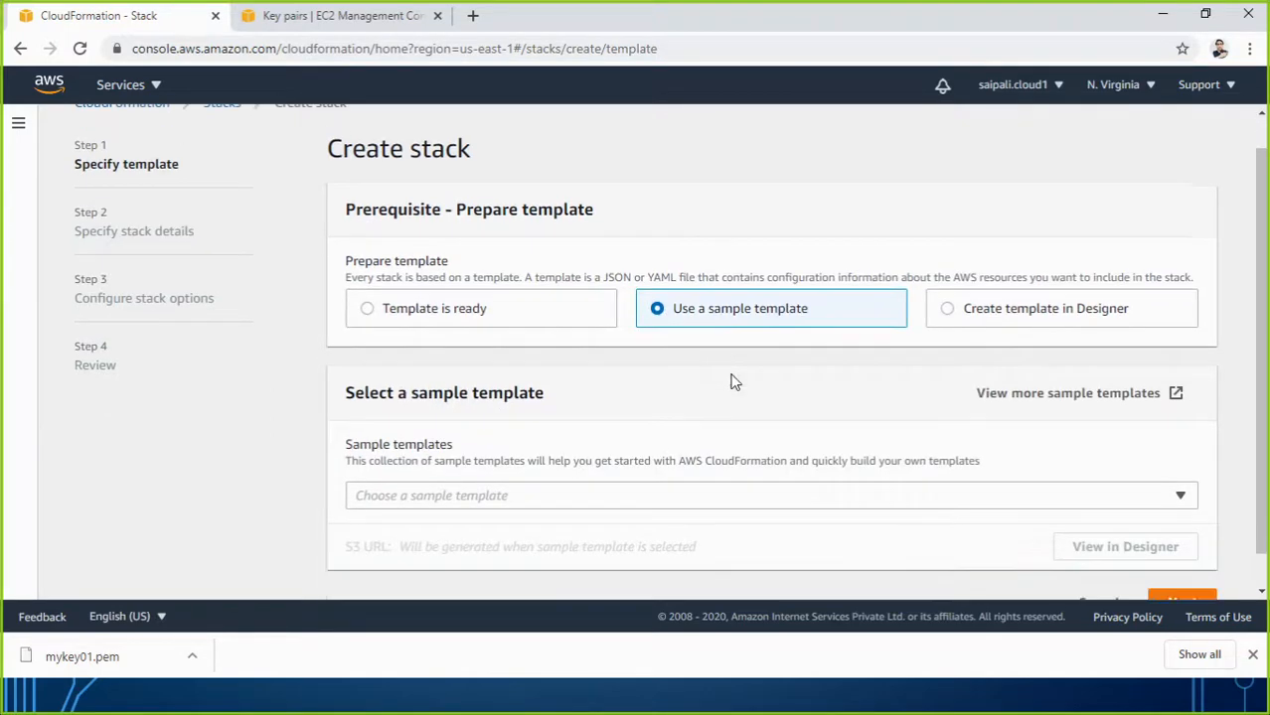
click(661, 460)
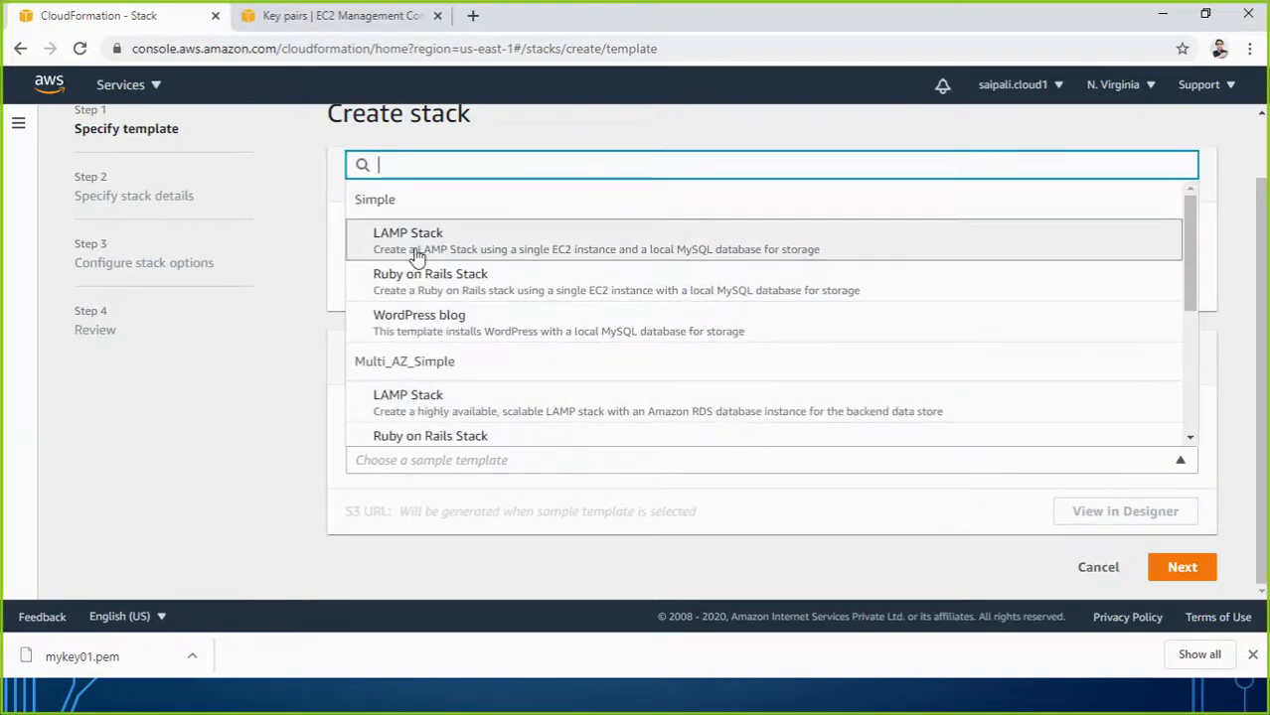
click(419, 243)
click(1179, 568)
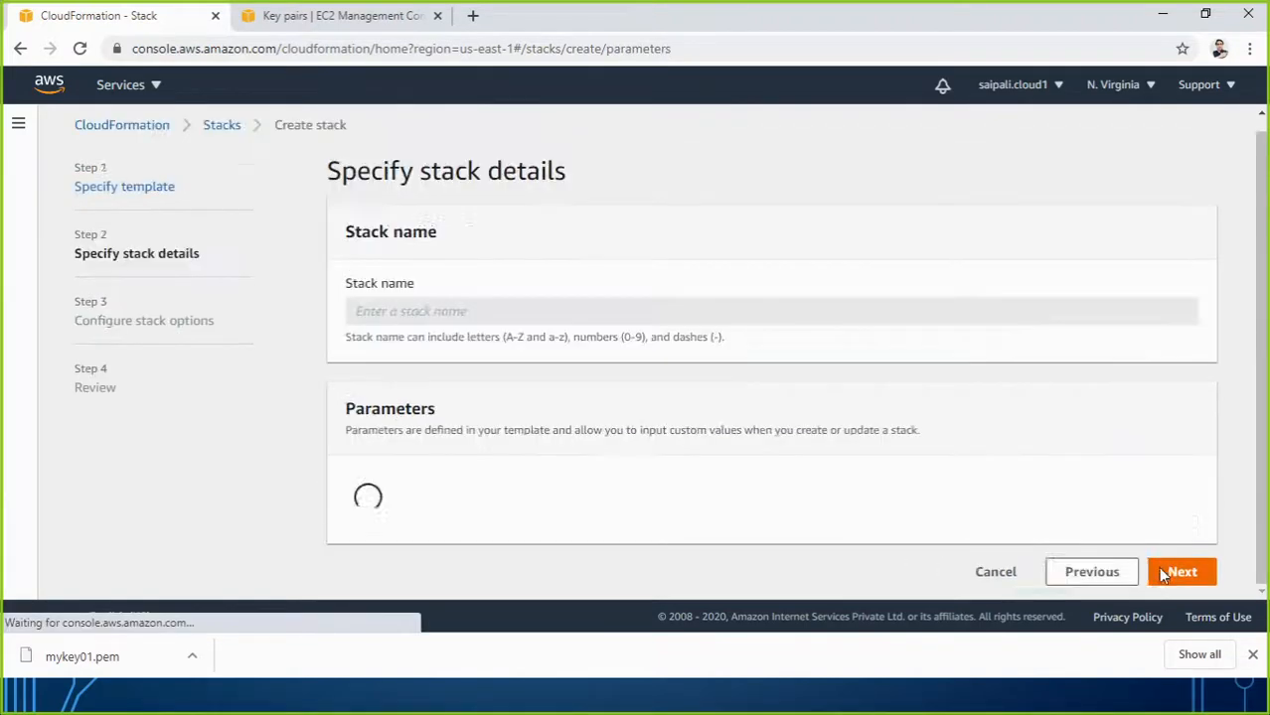
click(528, 324)
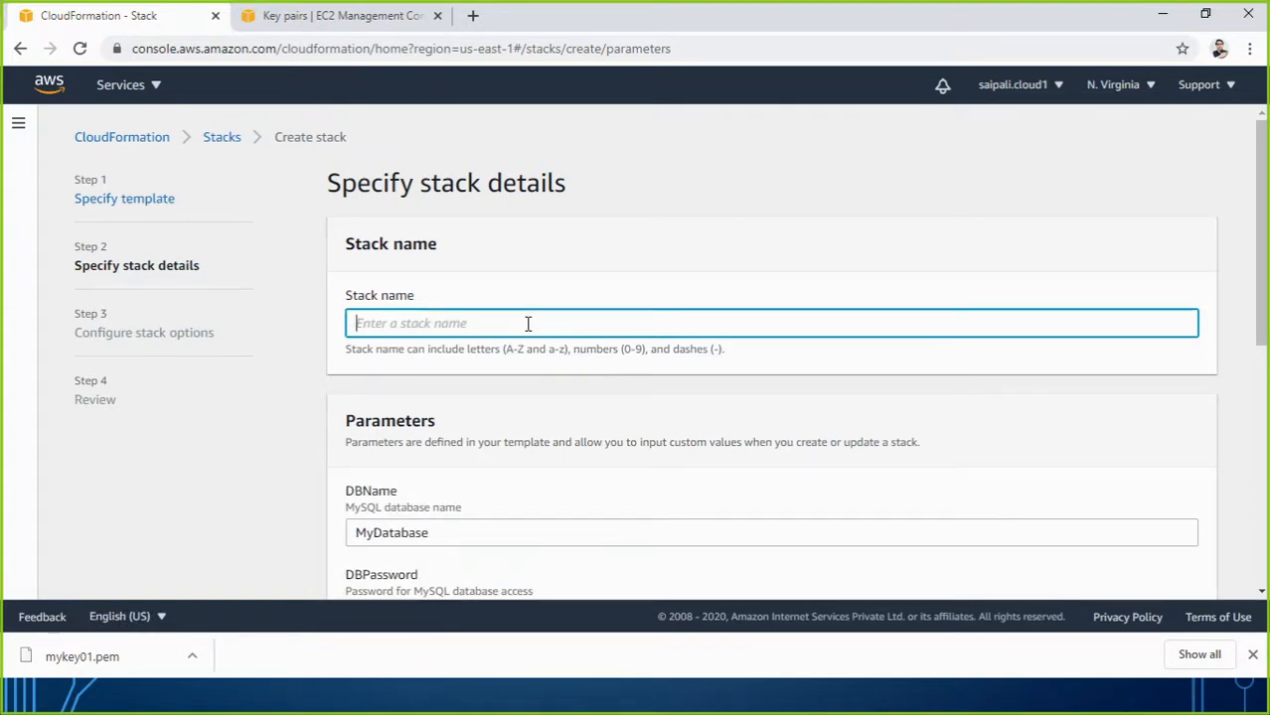
Name the stack CFstack01 and fill in DBPassword, DBRootPassword and DBUser.
text(CFstack01)
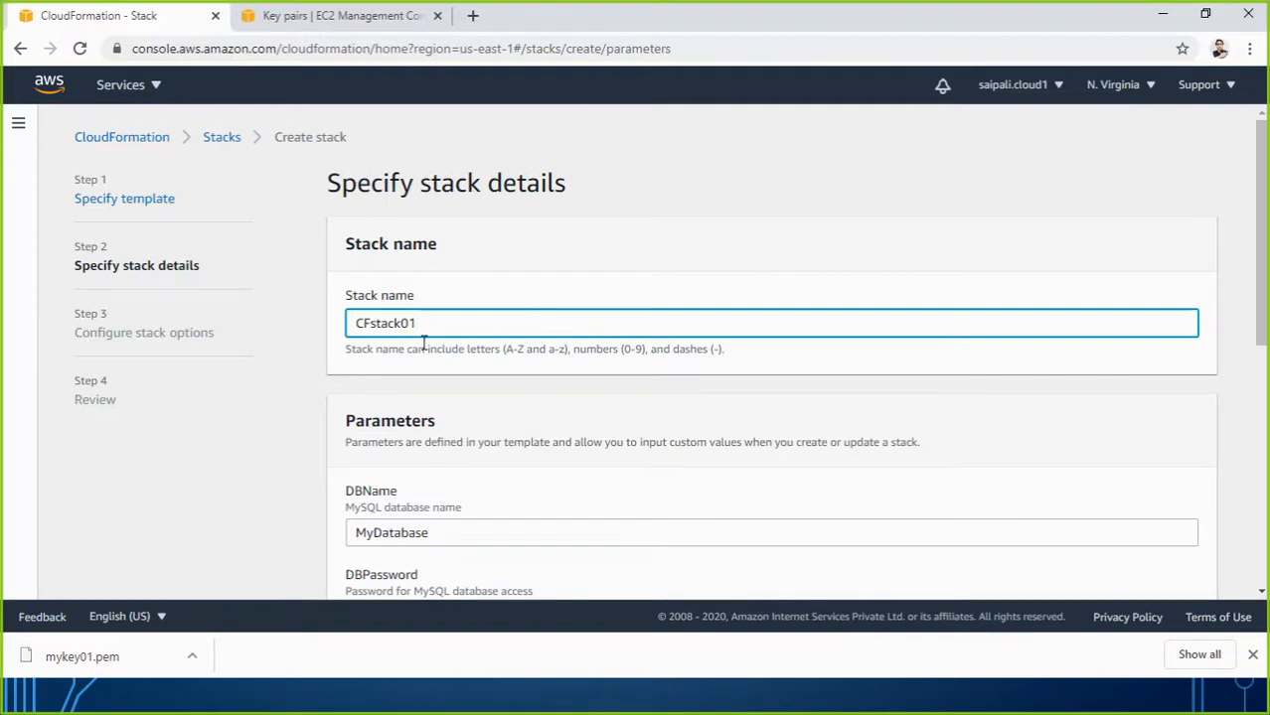
scroll(488, 463, down, 3)
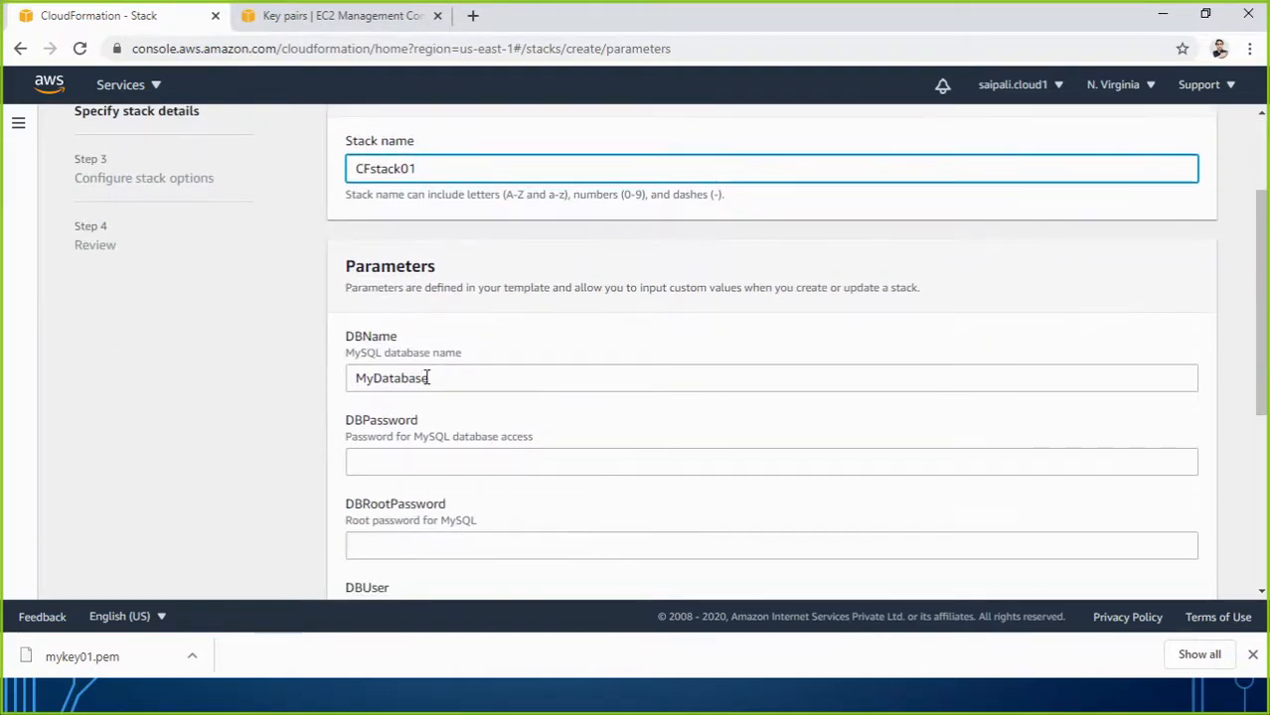
click(409, 465)
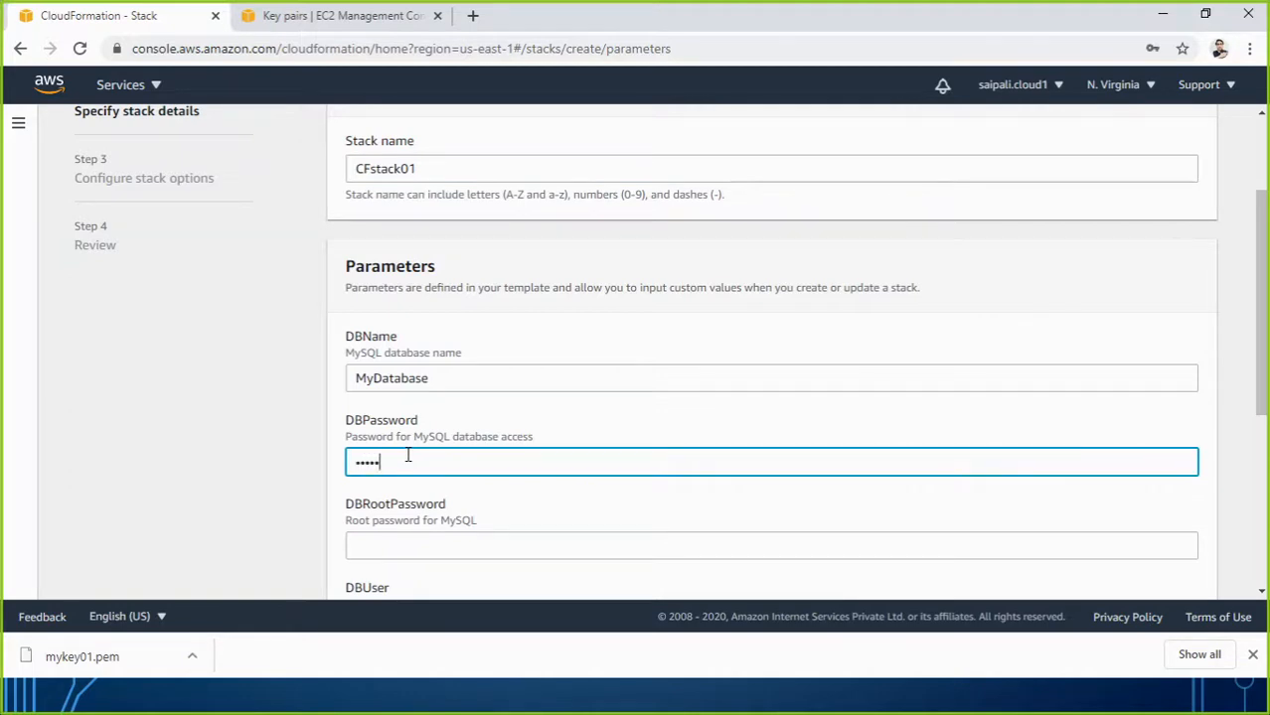
key(Tab)
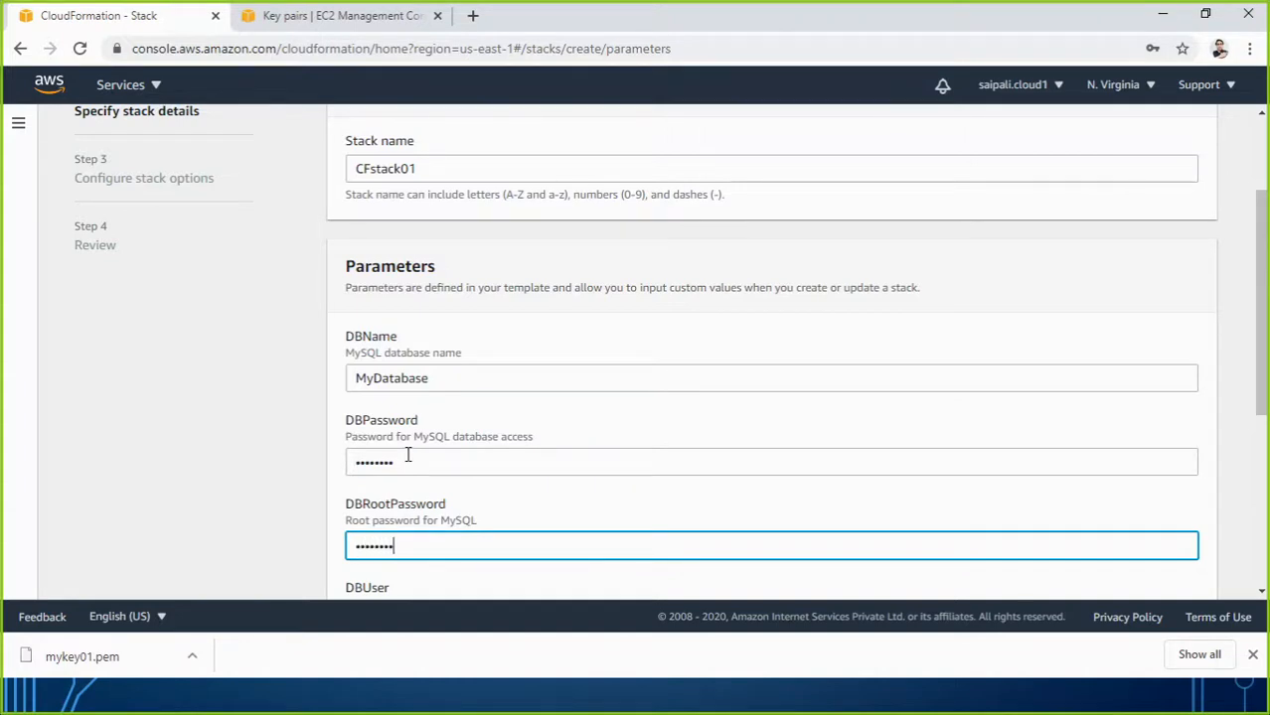
scroll(462, 502, down, 2)
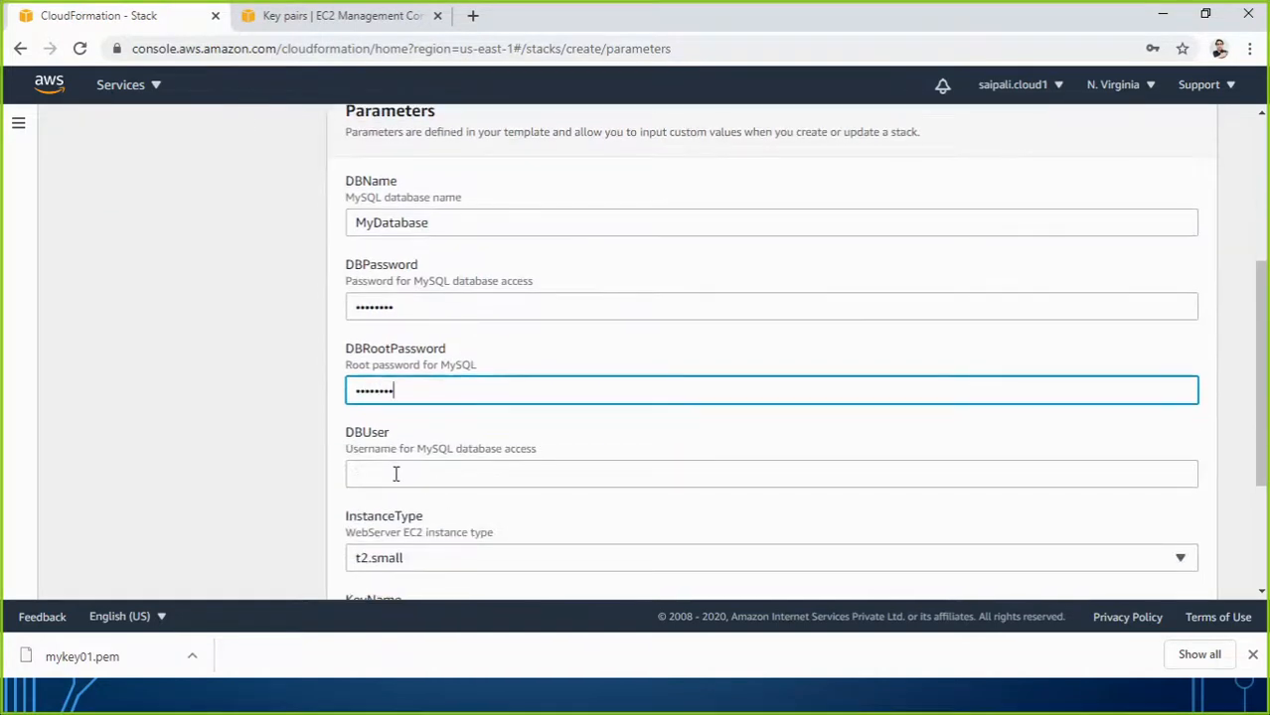
click(395, 474)
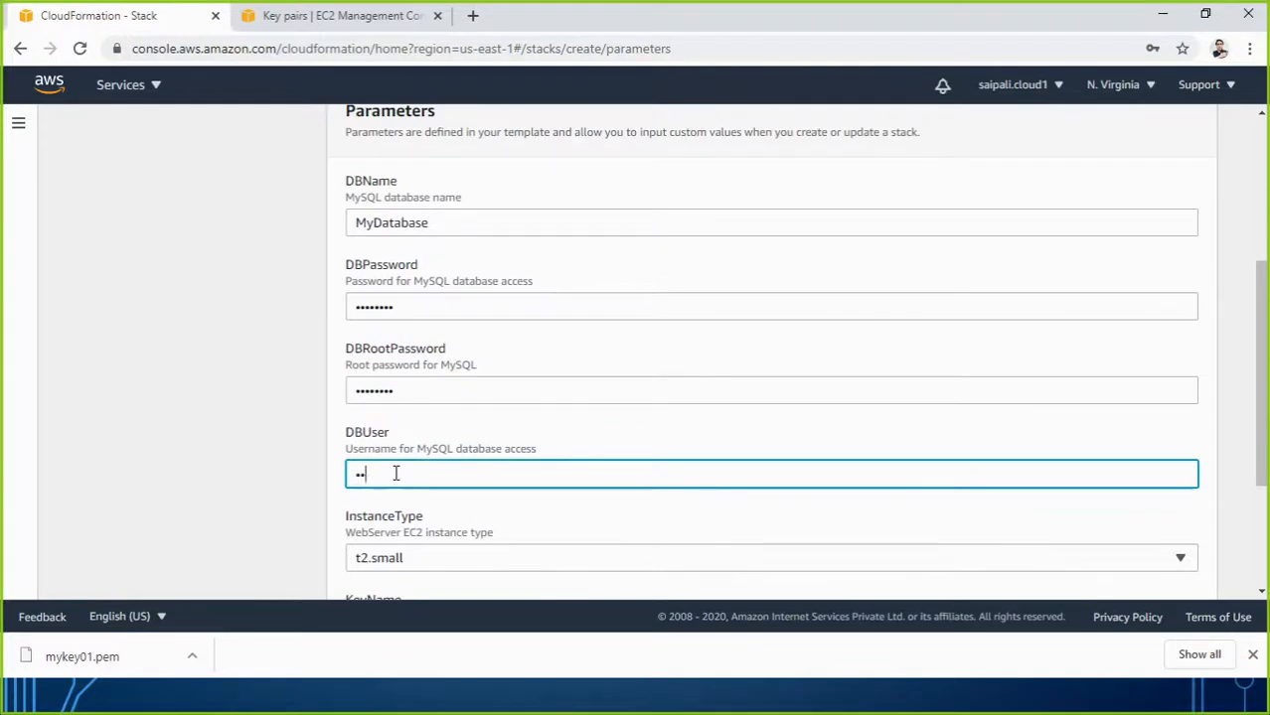
Choose t2.micro instance type and key pair mykey01, then continue to stack options.
click(440, 560)
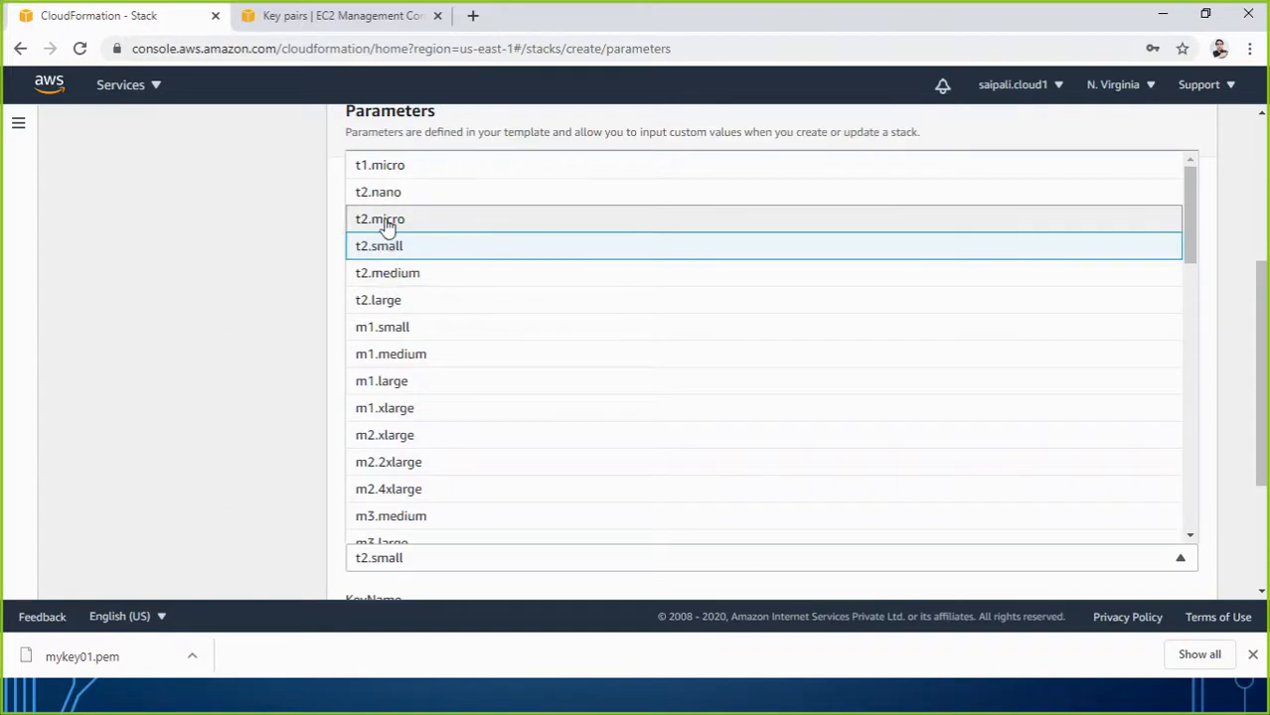
click(387, 220)
scroll(507, 387, down, 3)
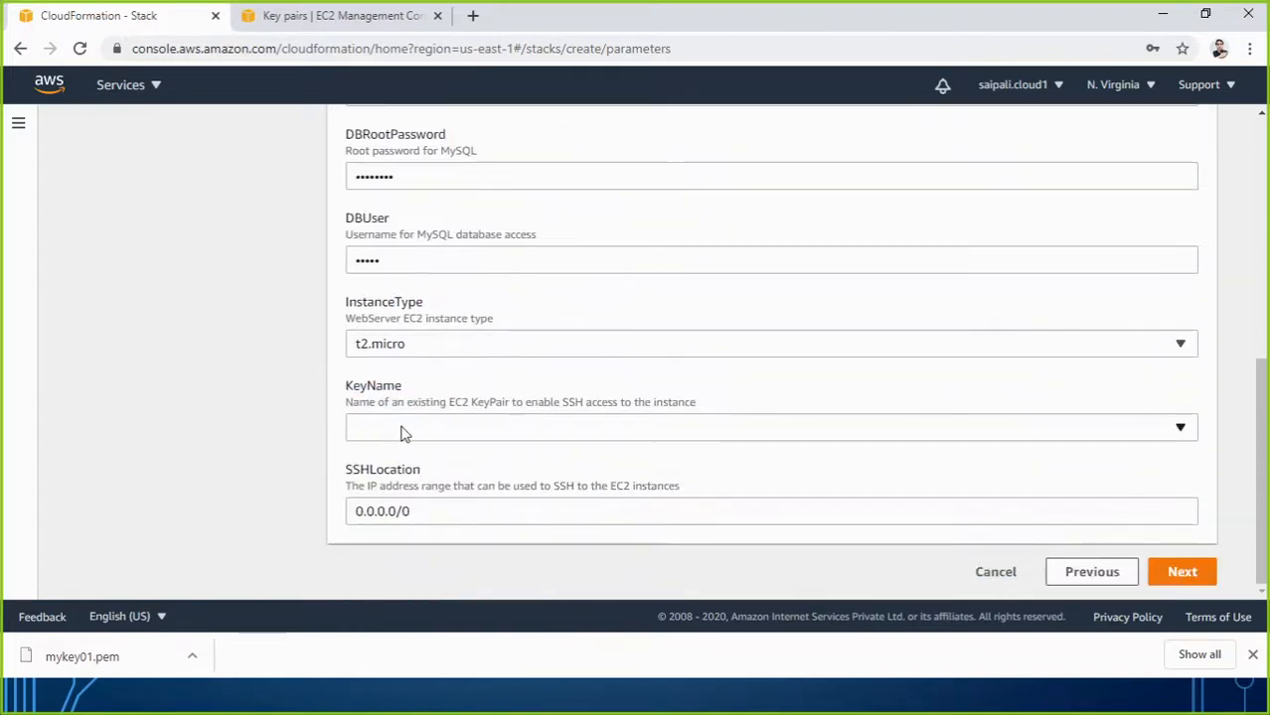
click(390, 429)
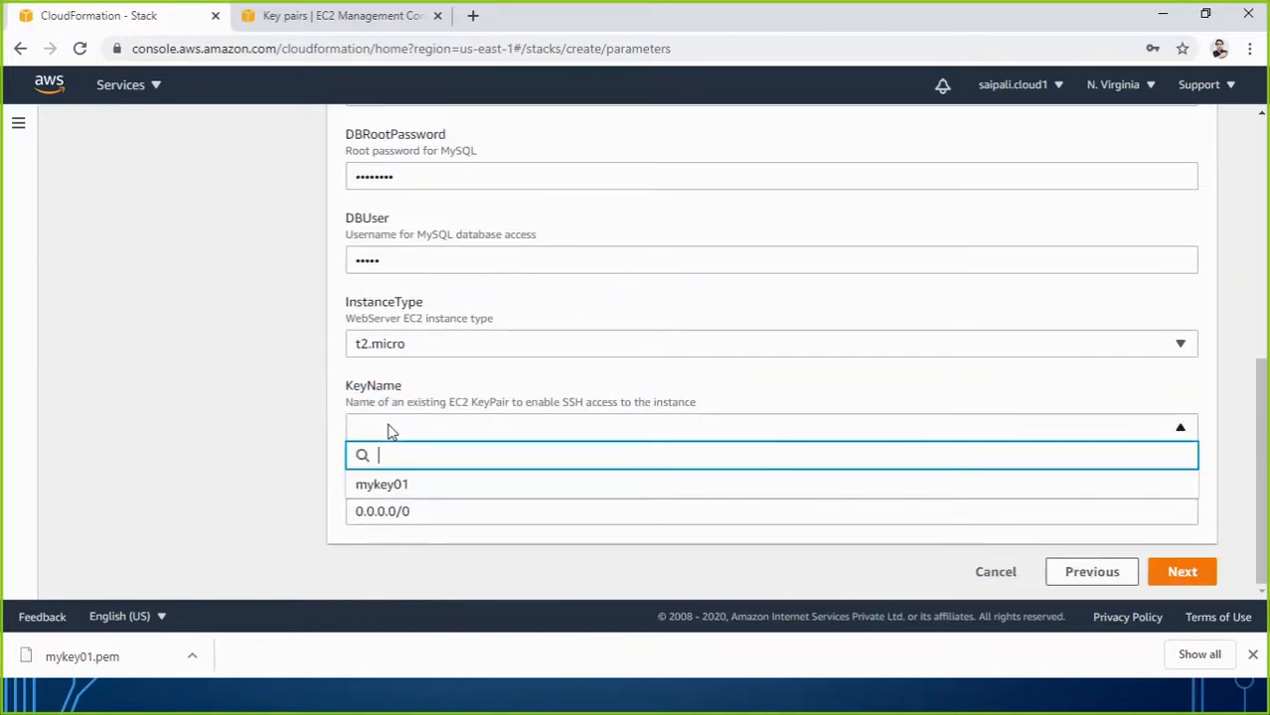
click(398, 484)
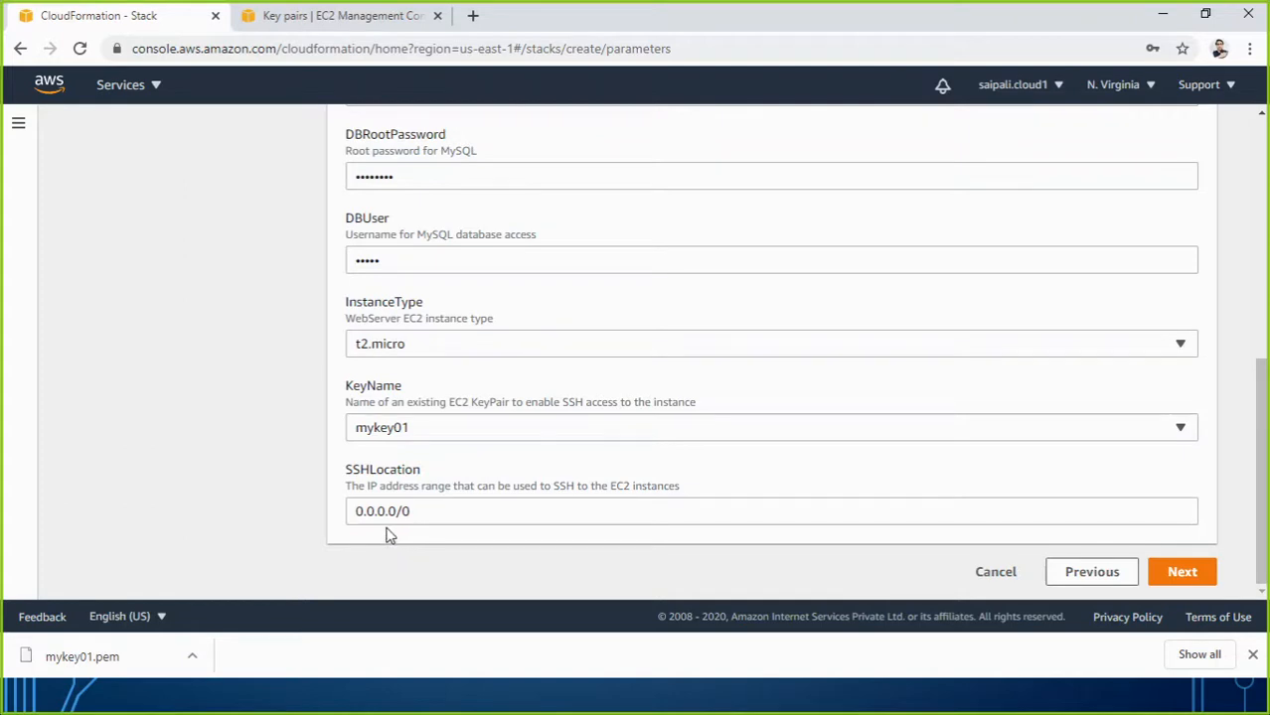
click(1165, 574)
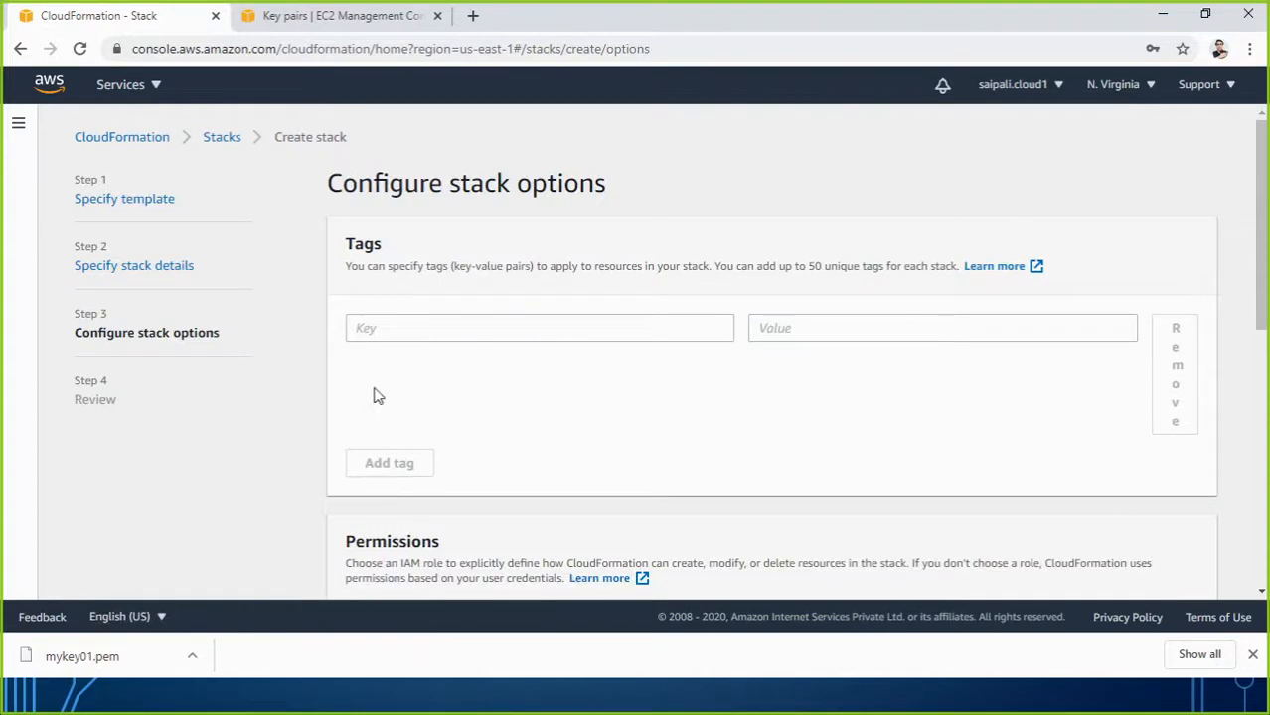
Add a tag Dep with value Webdeveloper and move on to the review page.
click(402, 329)
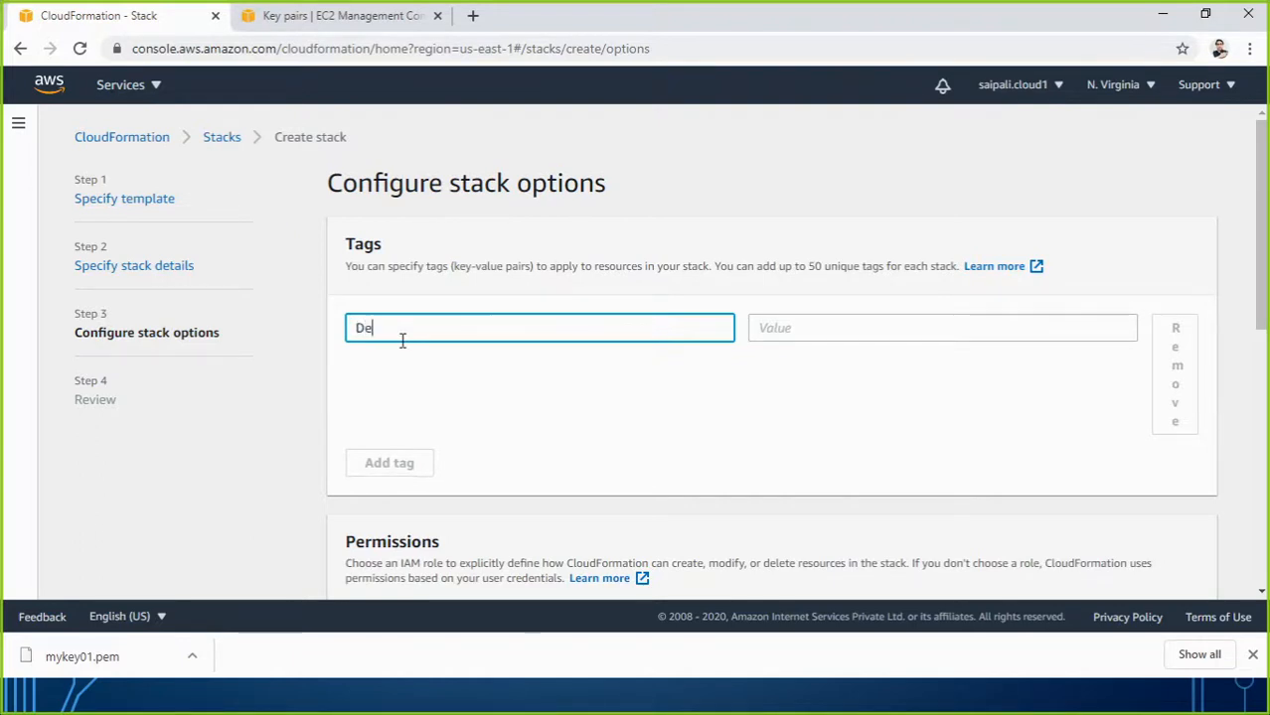
key(Tab)
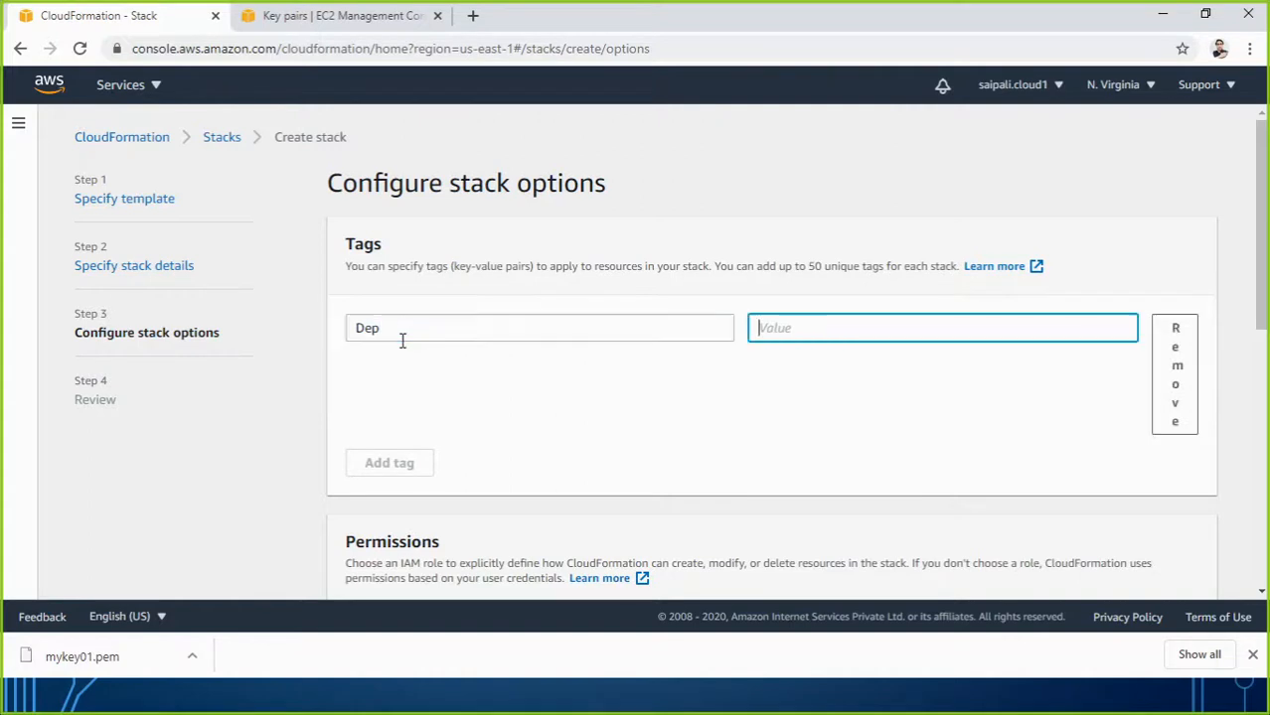
text(Webdeveloper)
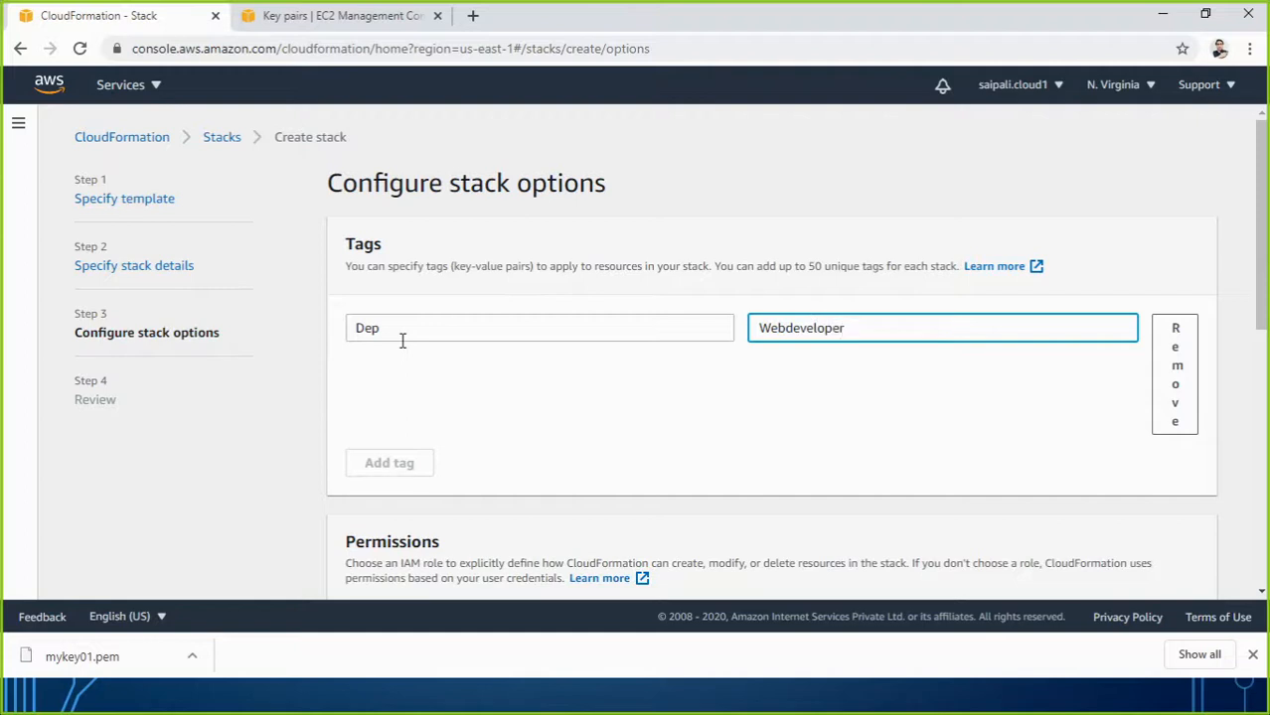
click(698, 415)
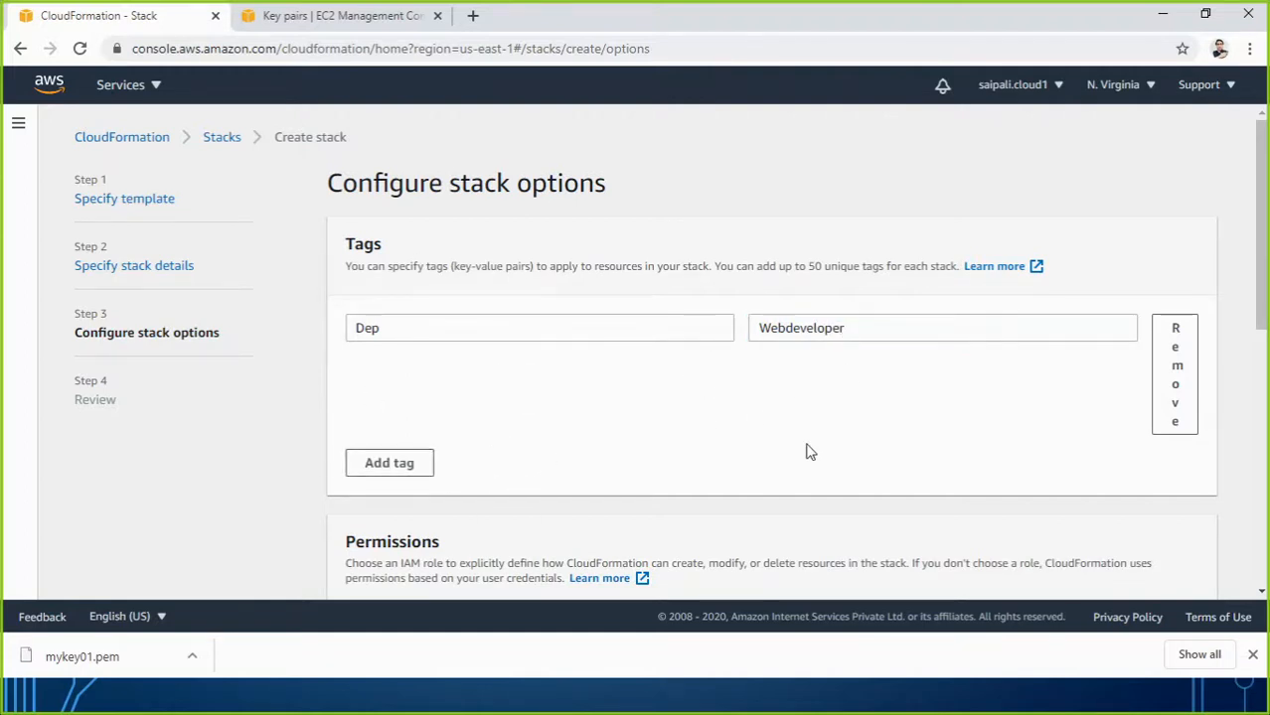
scroll(800, 455, down, 2)
scroll(800, 455, down, 2)
scroll(544, 513, down, 3)
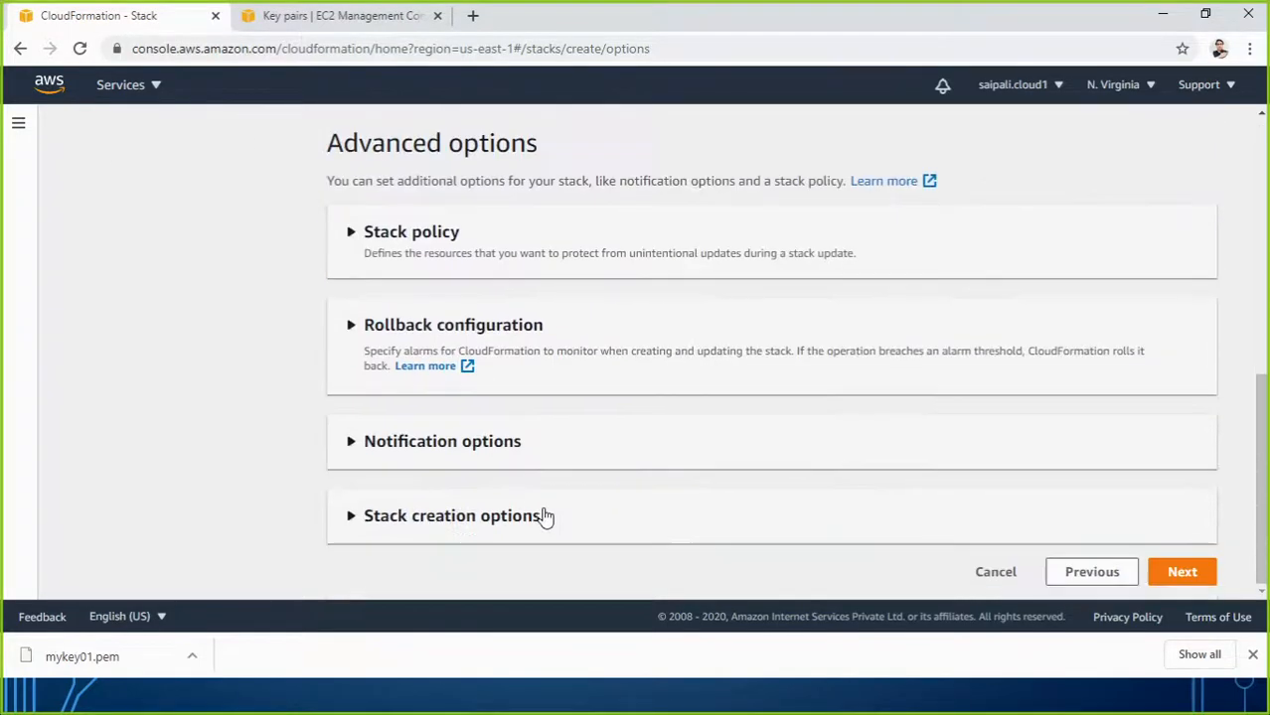
click(1182, 572)
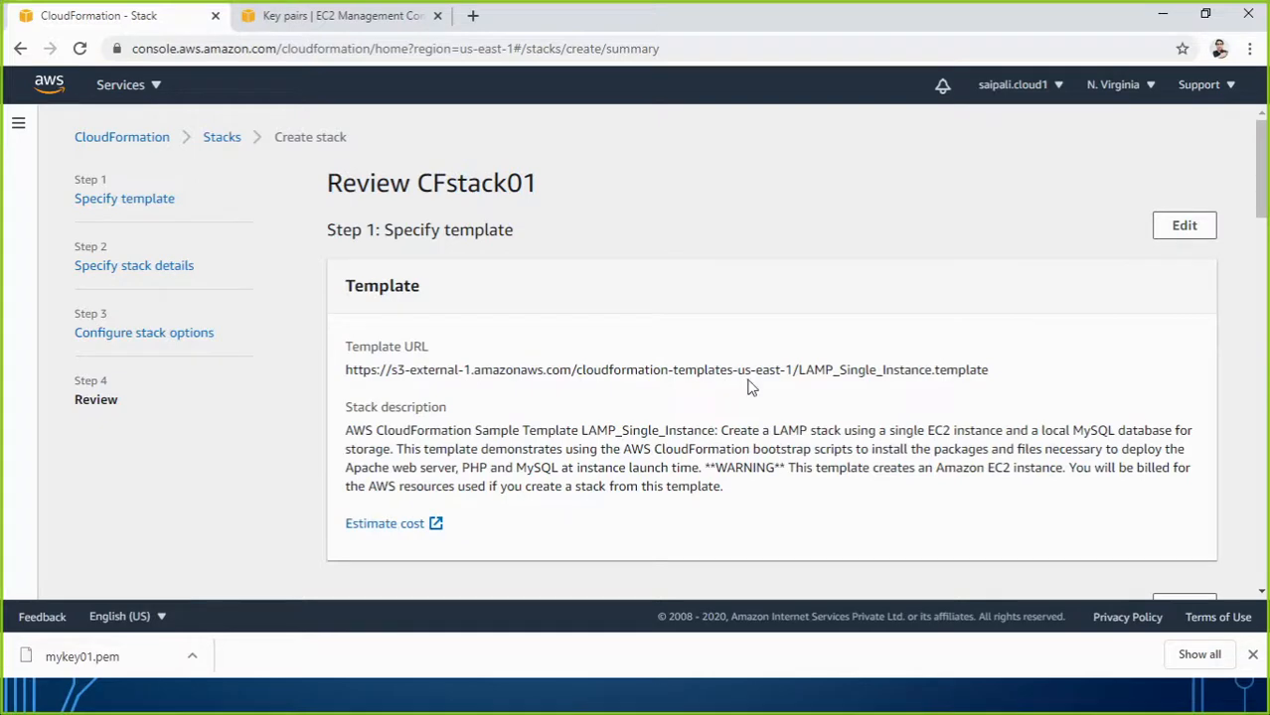
Review CFstack01, check the EC2 Key pairs and Dashboard tabs, then scroll to Create stack.
scroll(750, 388, down, 5)
scroll(647, 298, down, 4)
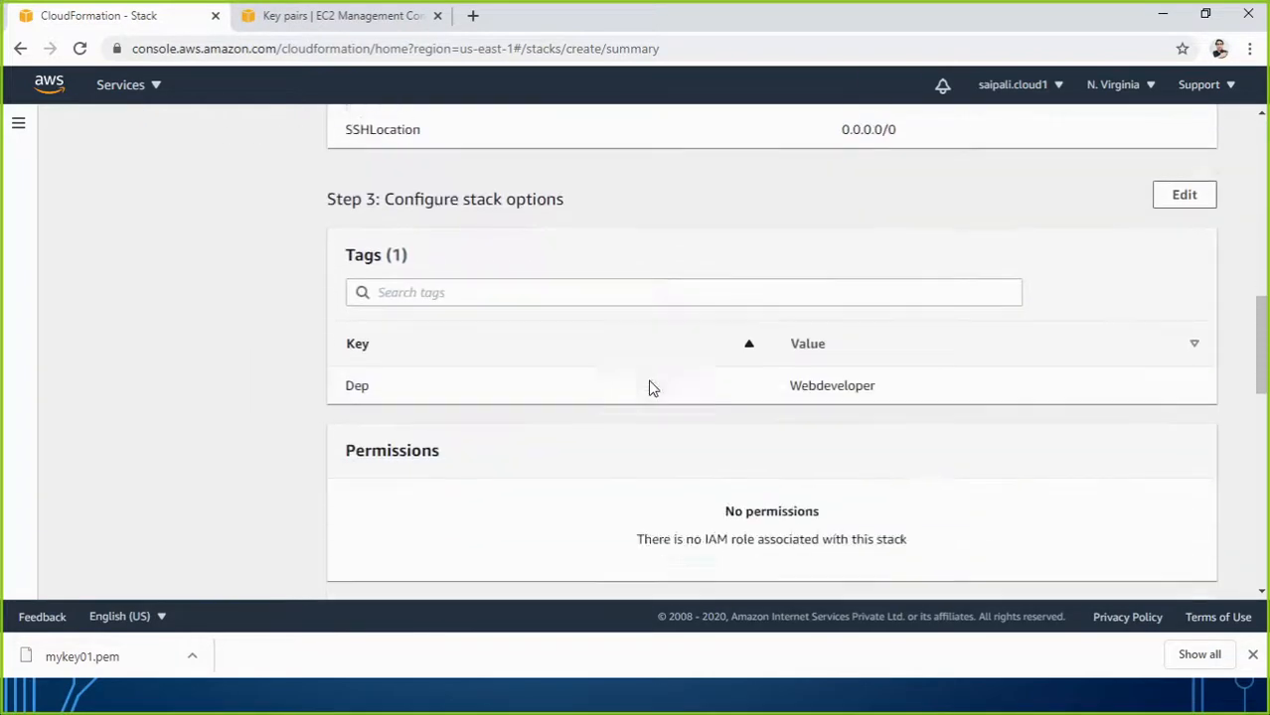
scroll(651, 388, down, 10)
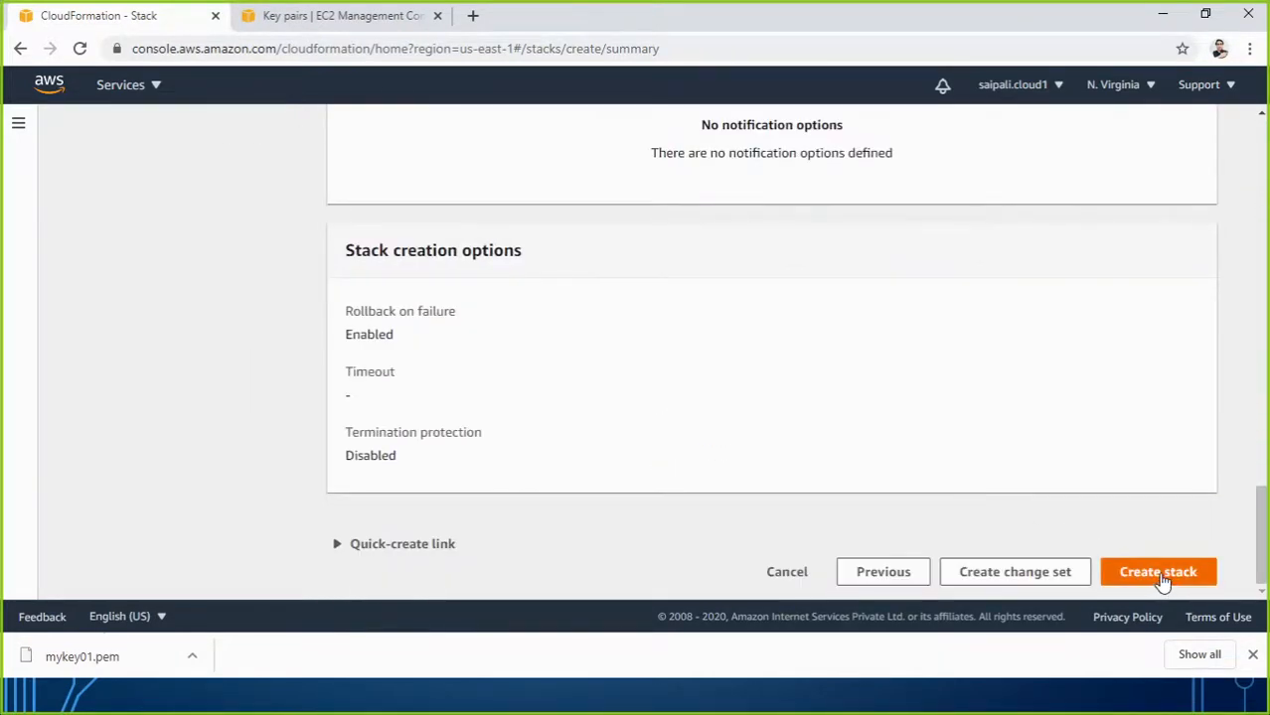
scroll(571, 397, up, 15)
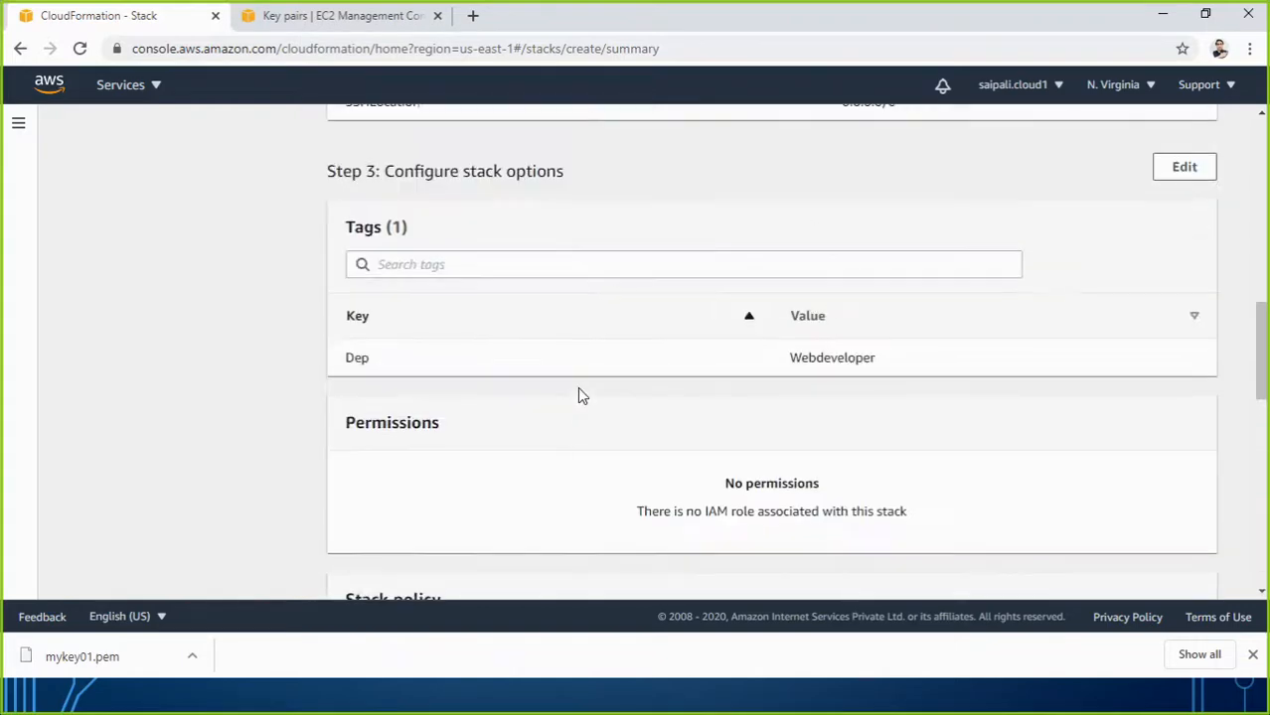
scroll(581, 390, up, 3)
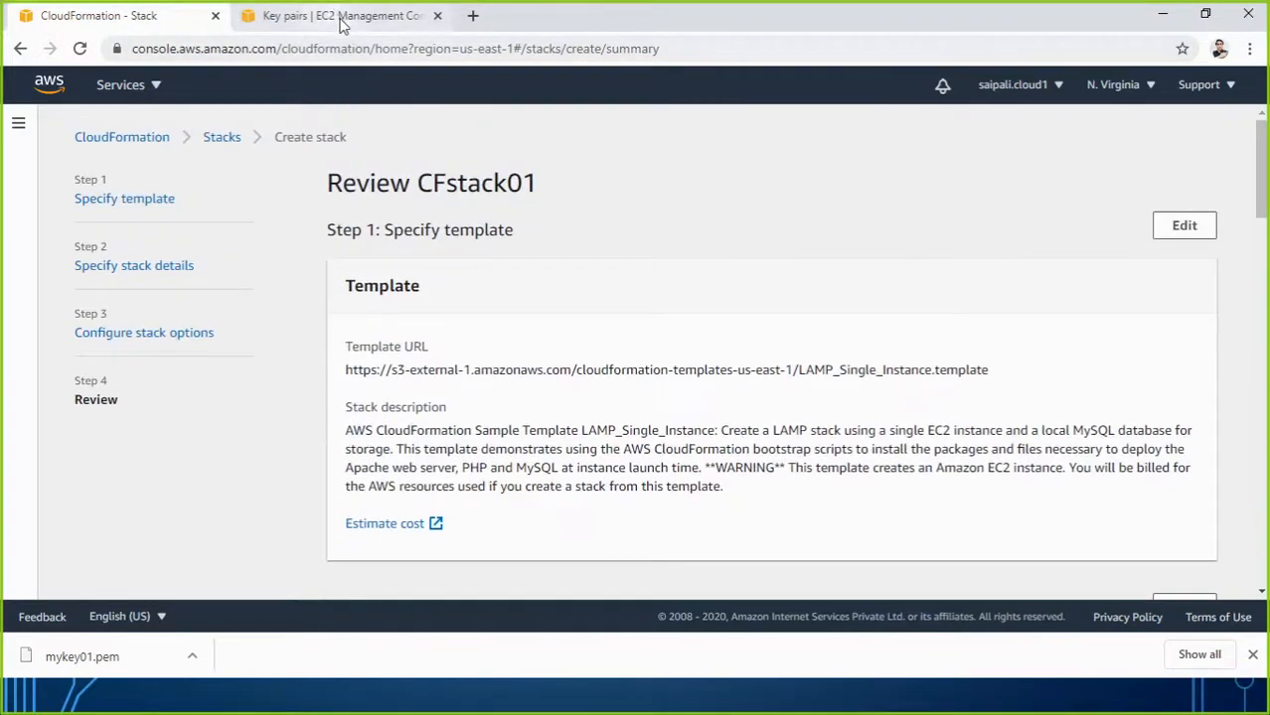
click(340, 18)
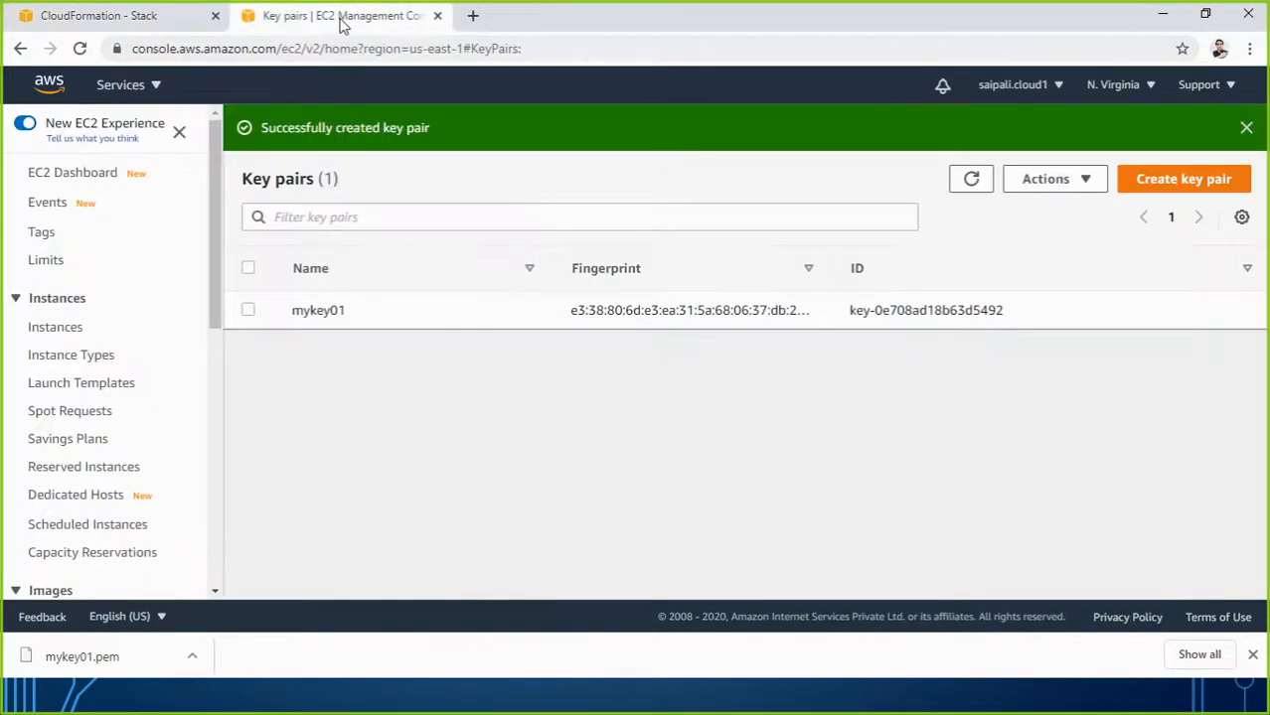
click(72, 185)
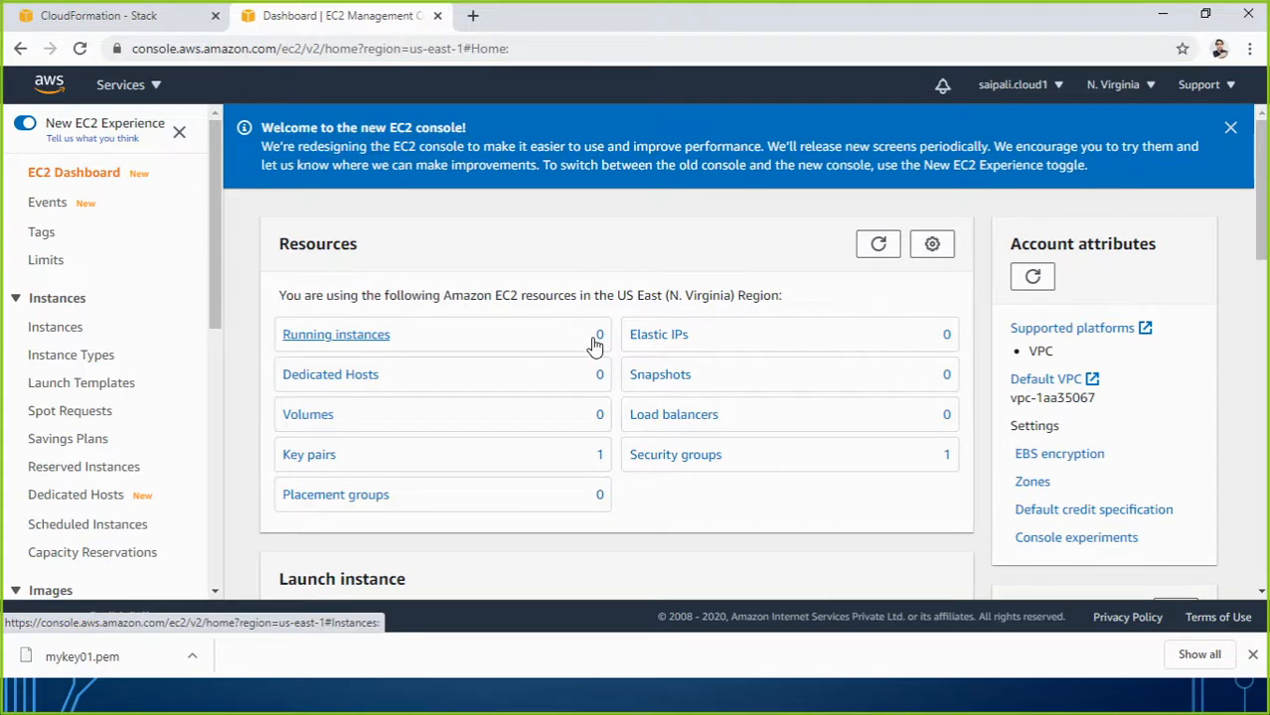
click(83, 28)
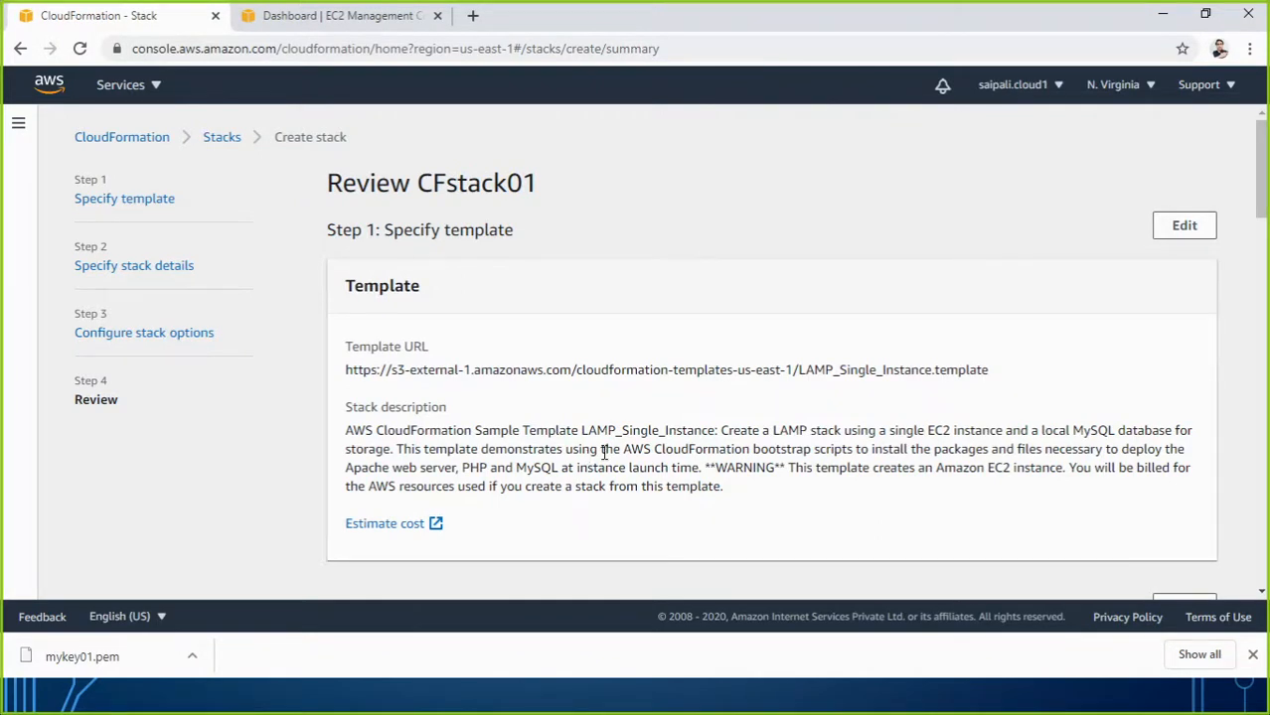
scroll(653, 466, down, 20)
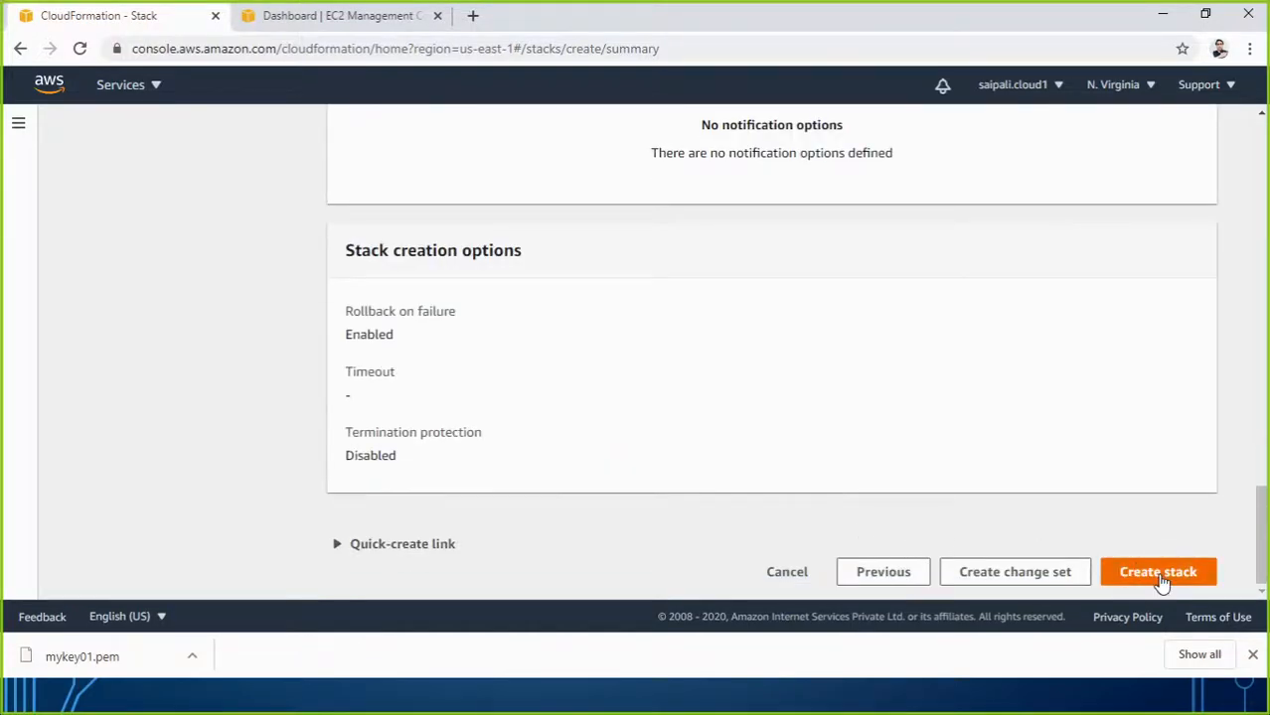
Create stack CFstack01 and refresh its events until WebServerSecurityGroup appears.
click(1158, 573)
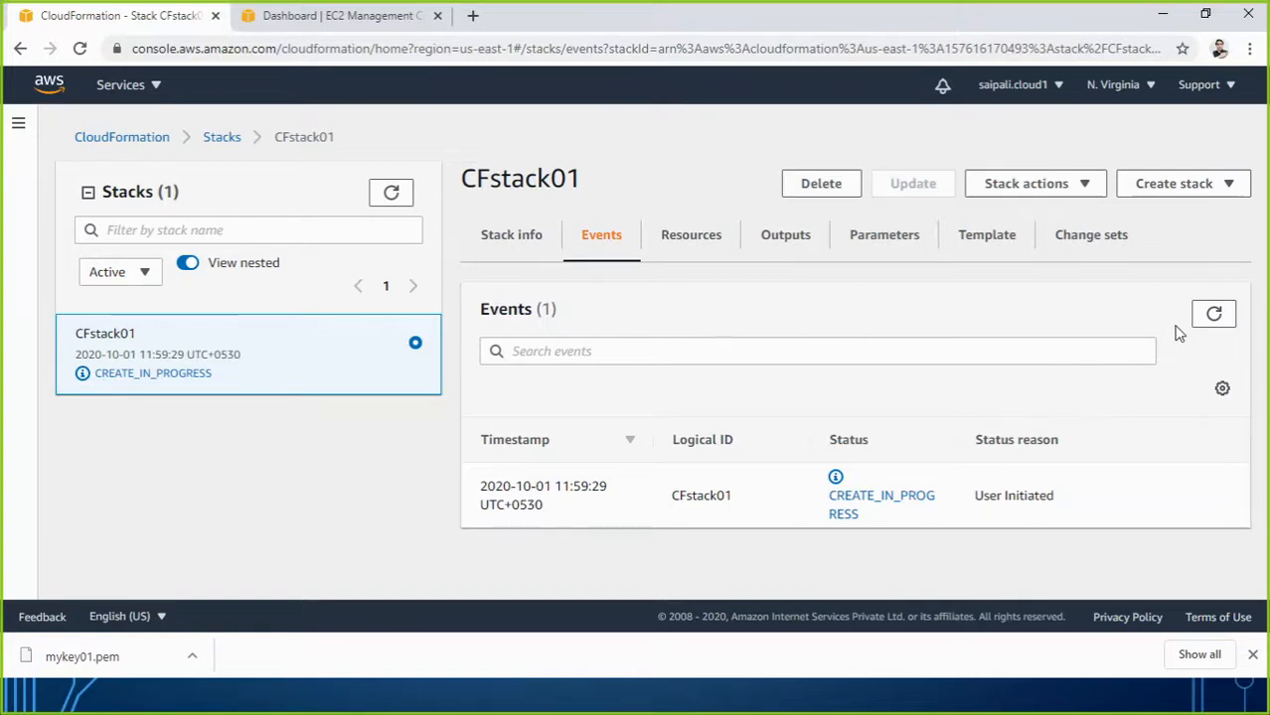
click(1213, 316)
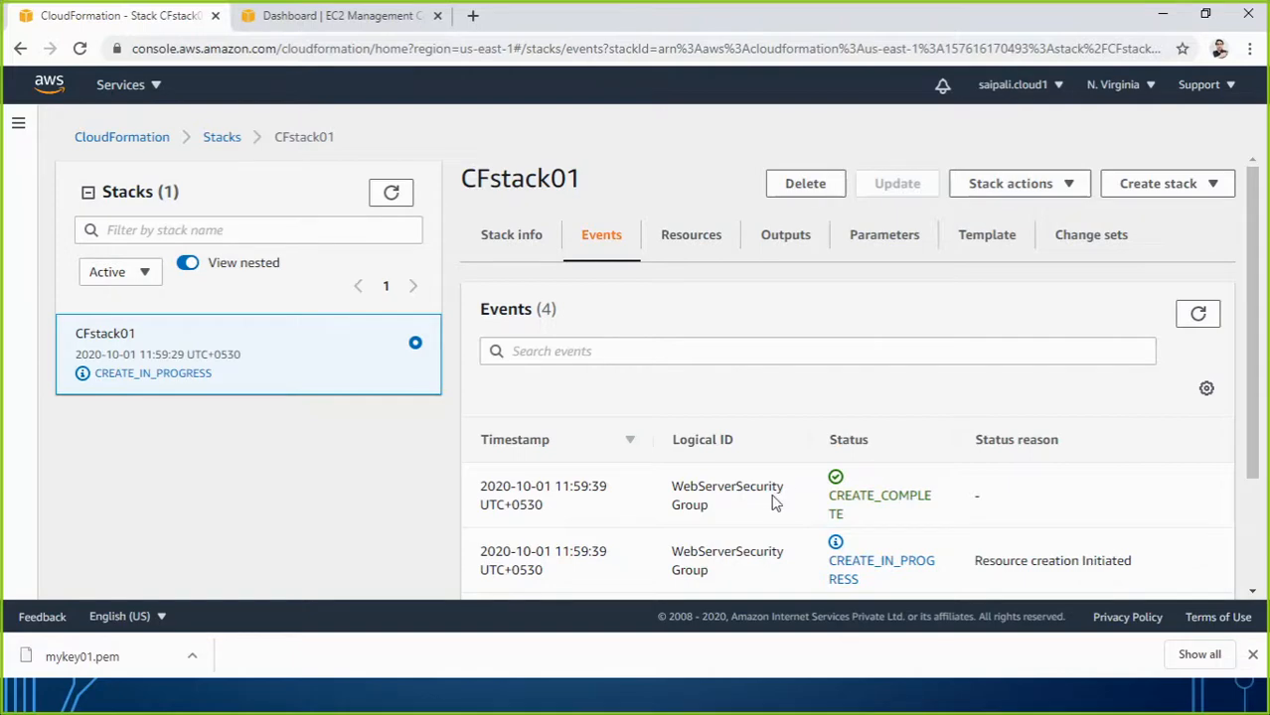
drag(708, 508, 671, 494)
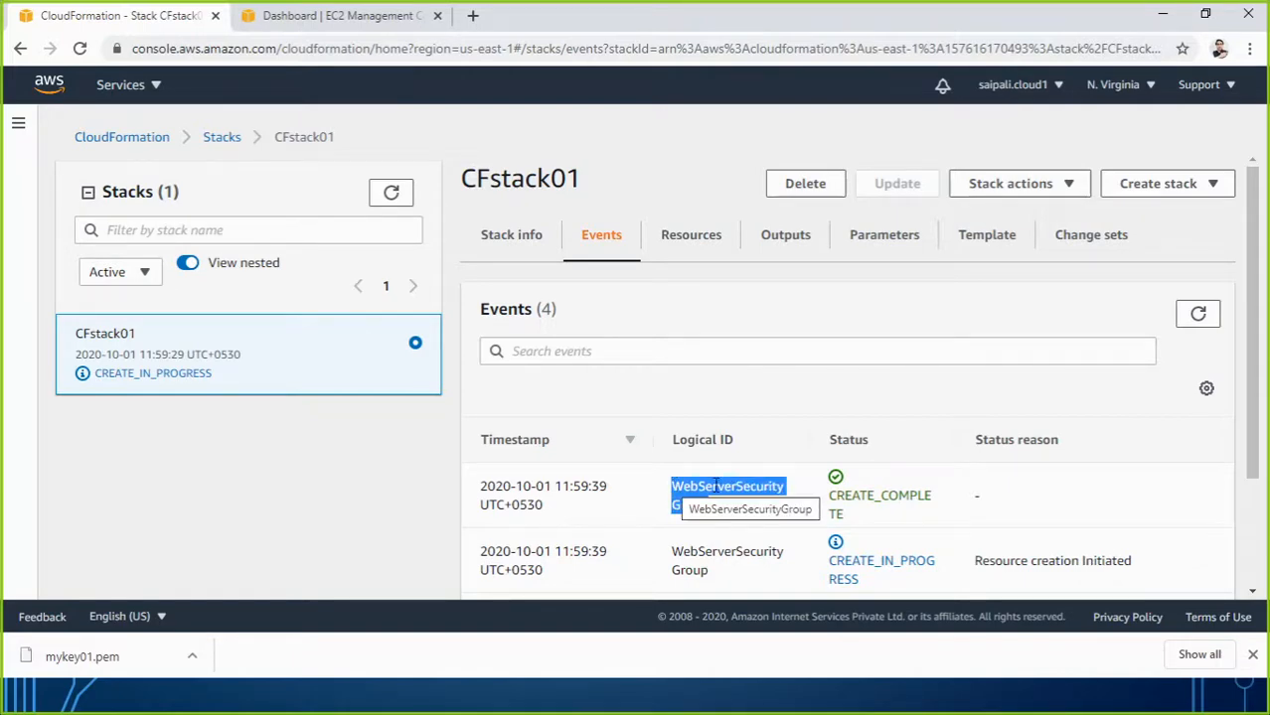
click(1198, 315)
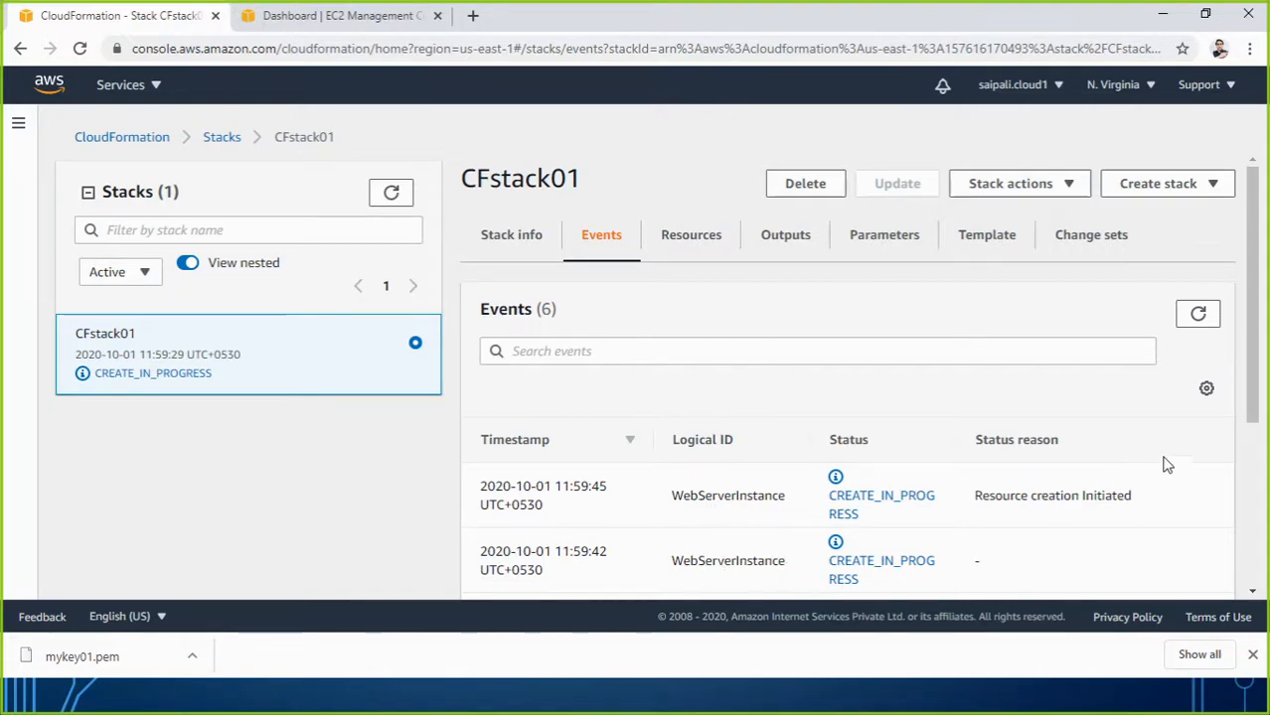
click(1210, 320)
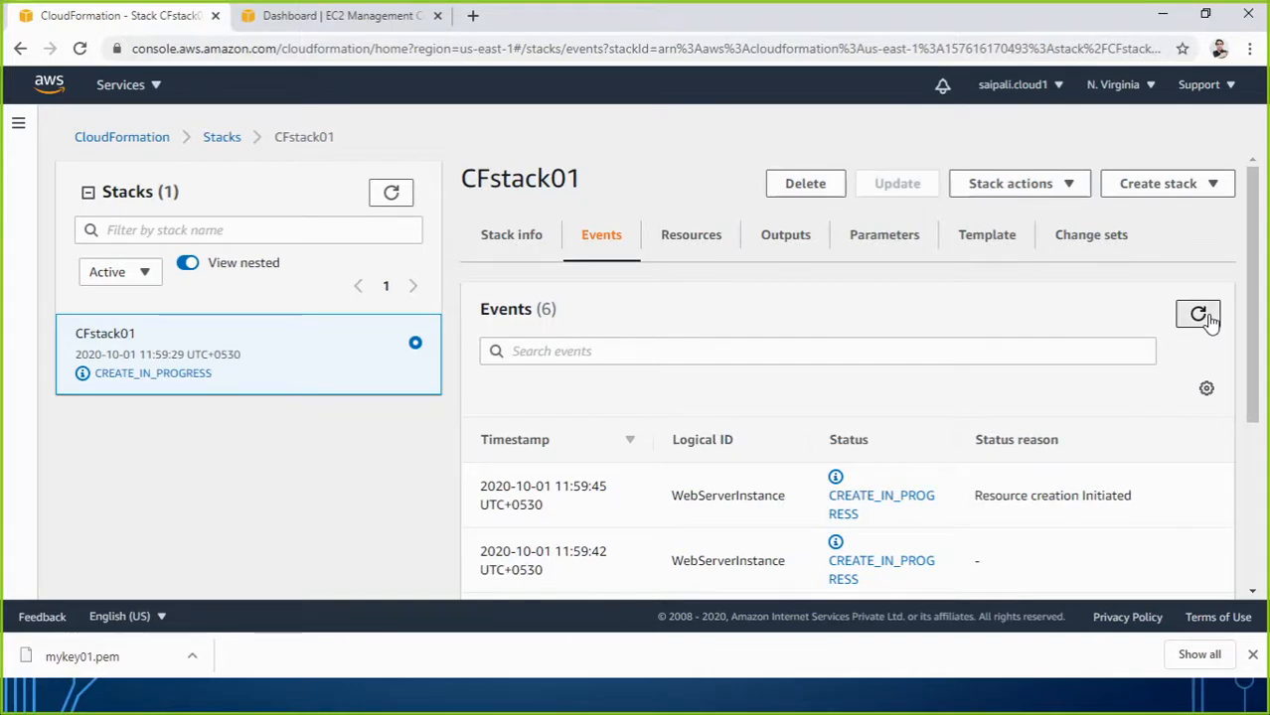
click(1206, 322)
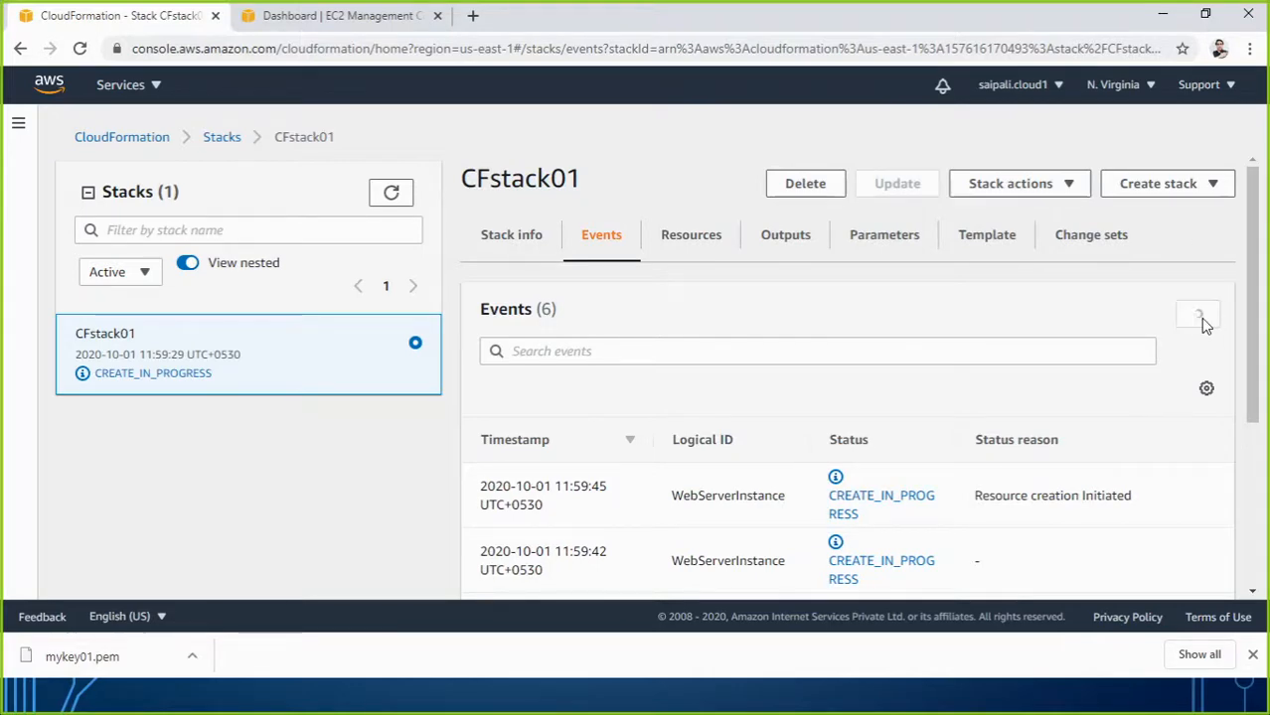
click(1201, 322)
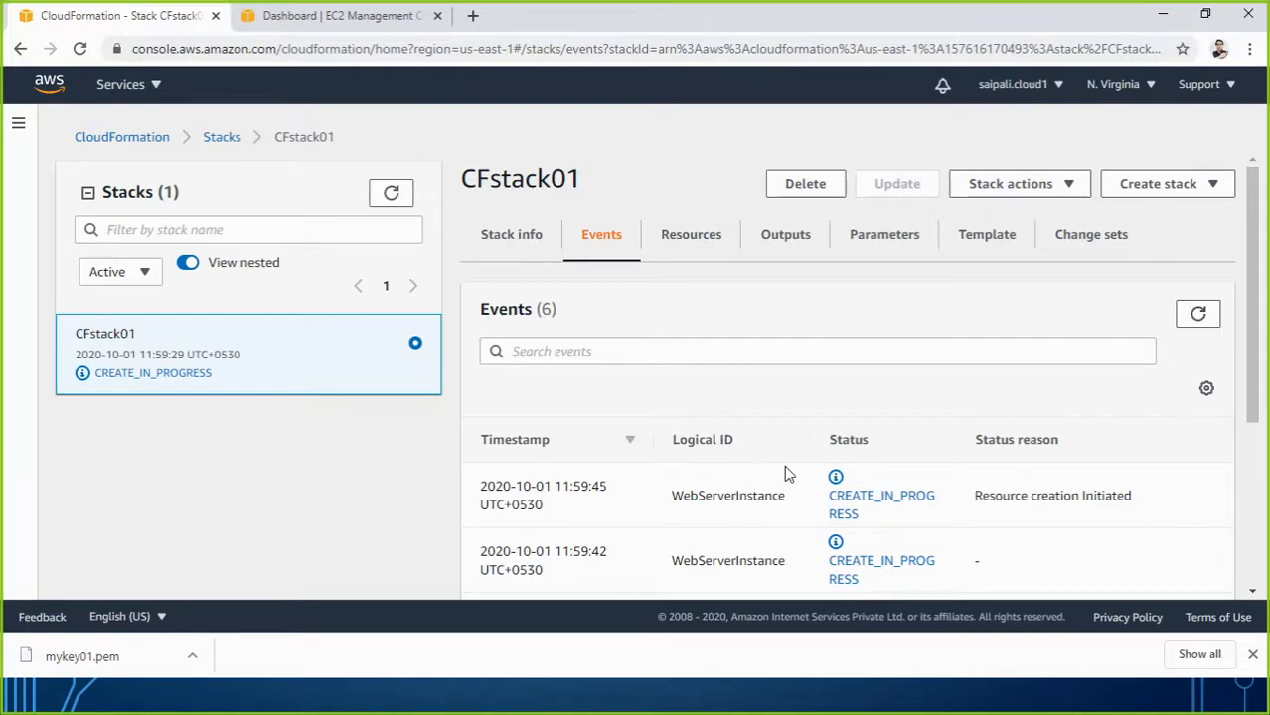
Keep refreshing CFstack01 events while WebServerInstance creation is in progress.
scroll(1023, 481, down, 5)
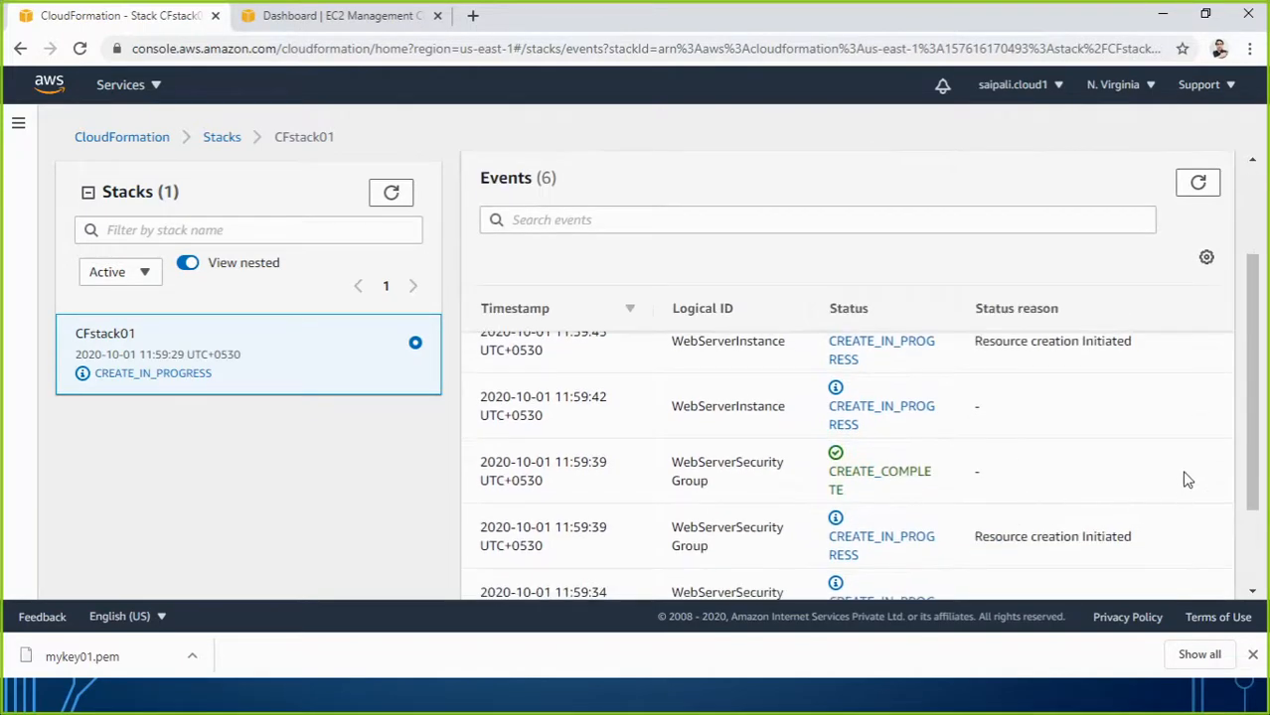
scroll(851, 415, up, 3)
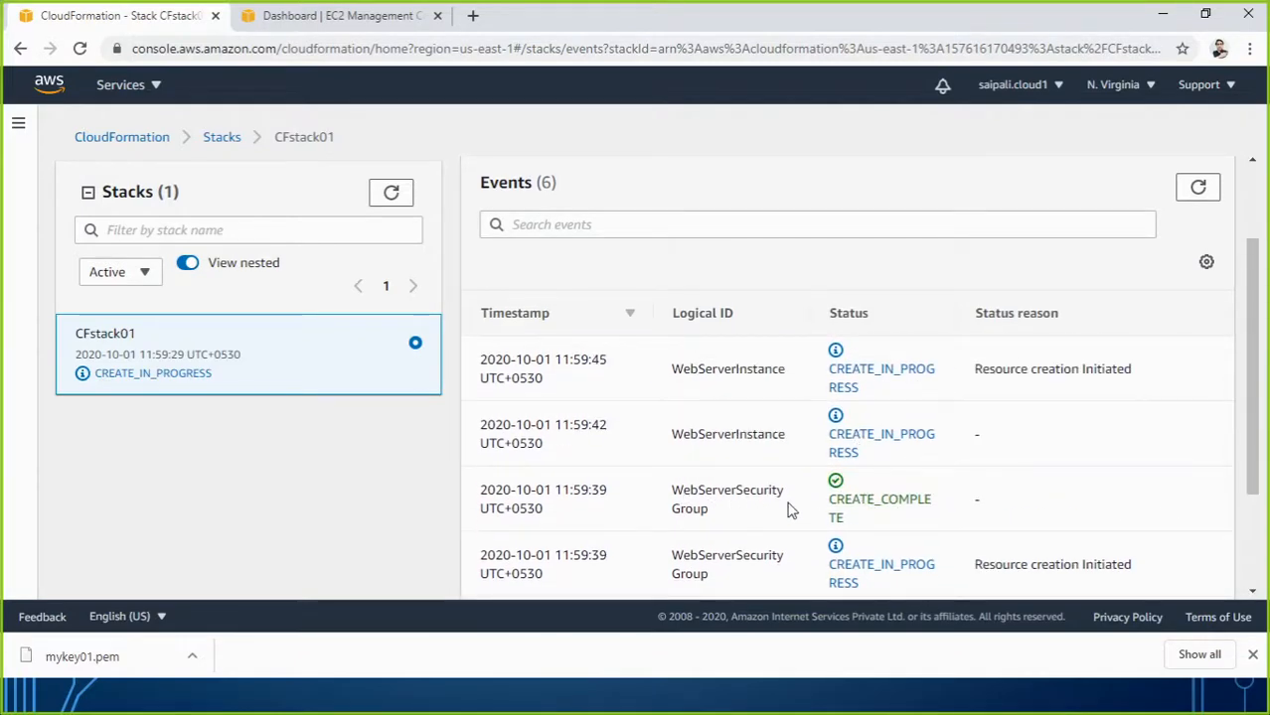
scroll(790, 510, up, 3)
click(1197, 320)
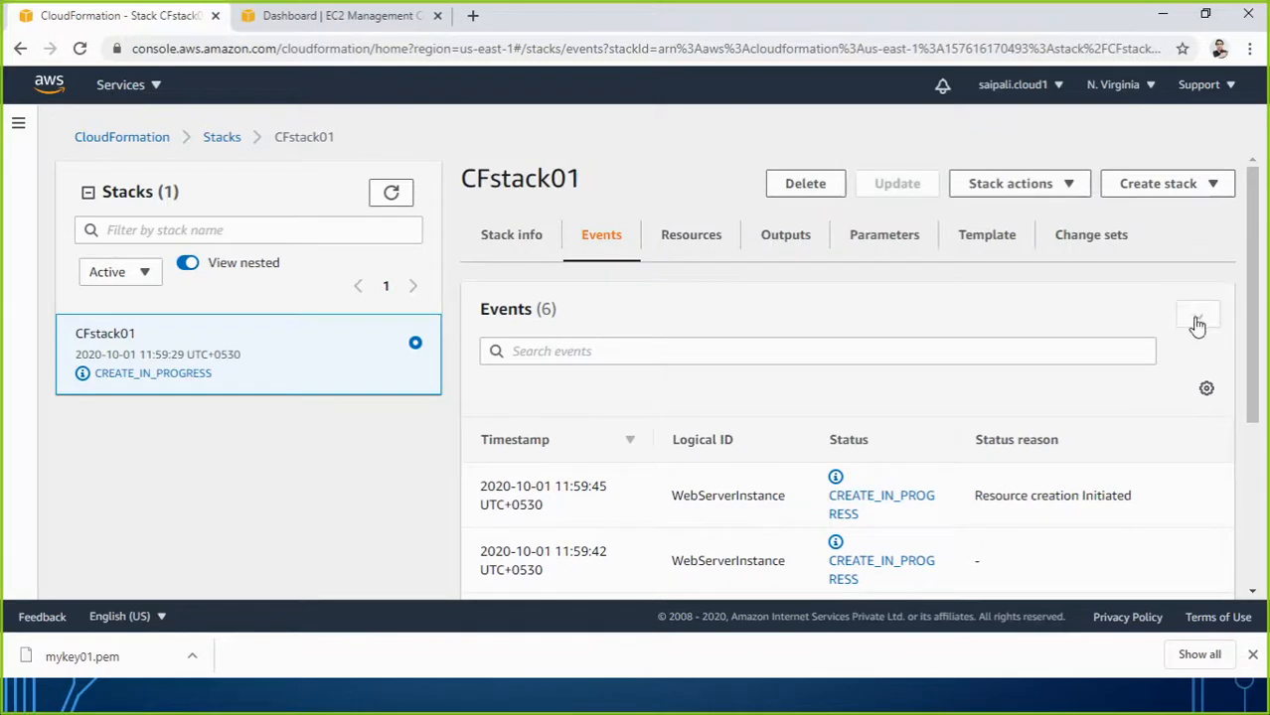
click(1197, 322)
click(1197, 322)
click(1197, 319)
click(1197, 320)
click(1197, 320)
click(1197, 320)
click(1197, 320)
click(1197, 320)
drag(1249, 333, 1240, 362)
click(1201, 259)
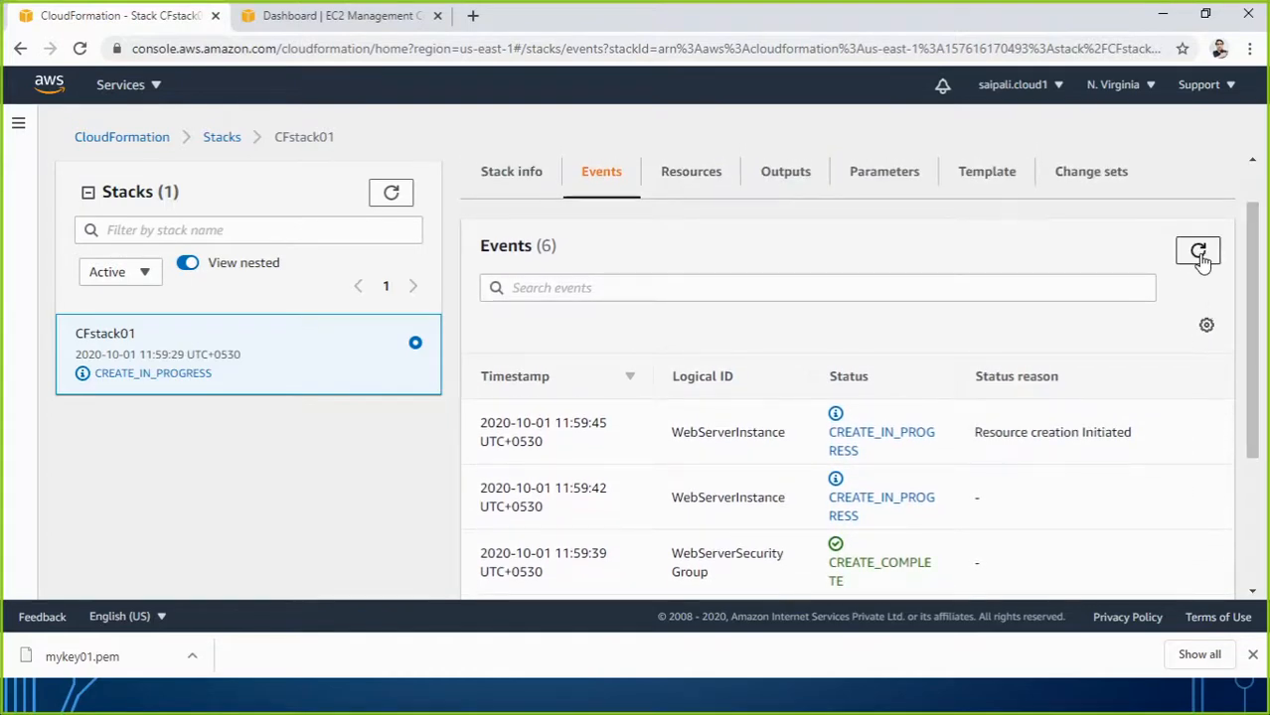
click(1199, 254)
click(1200, 256)
click(1200, 256)
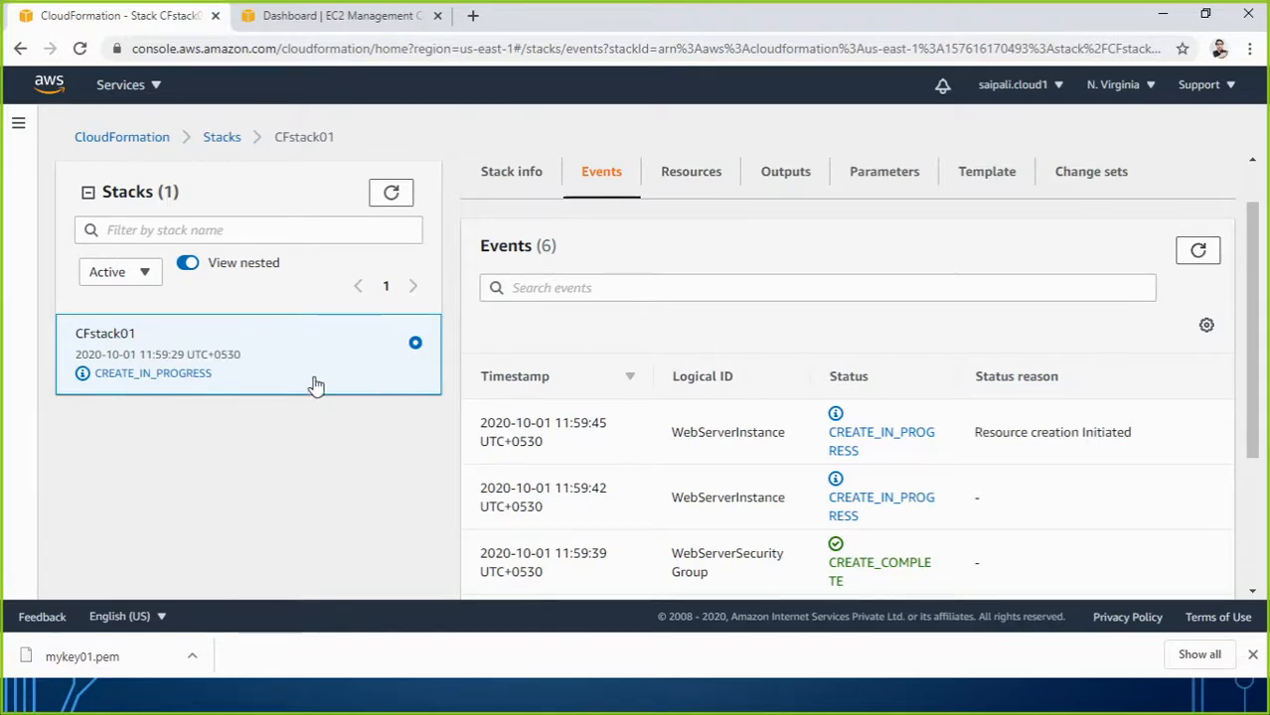
click(1192, 260)
click(1194, 260)
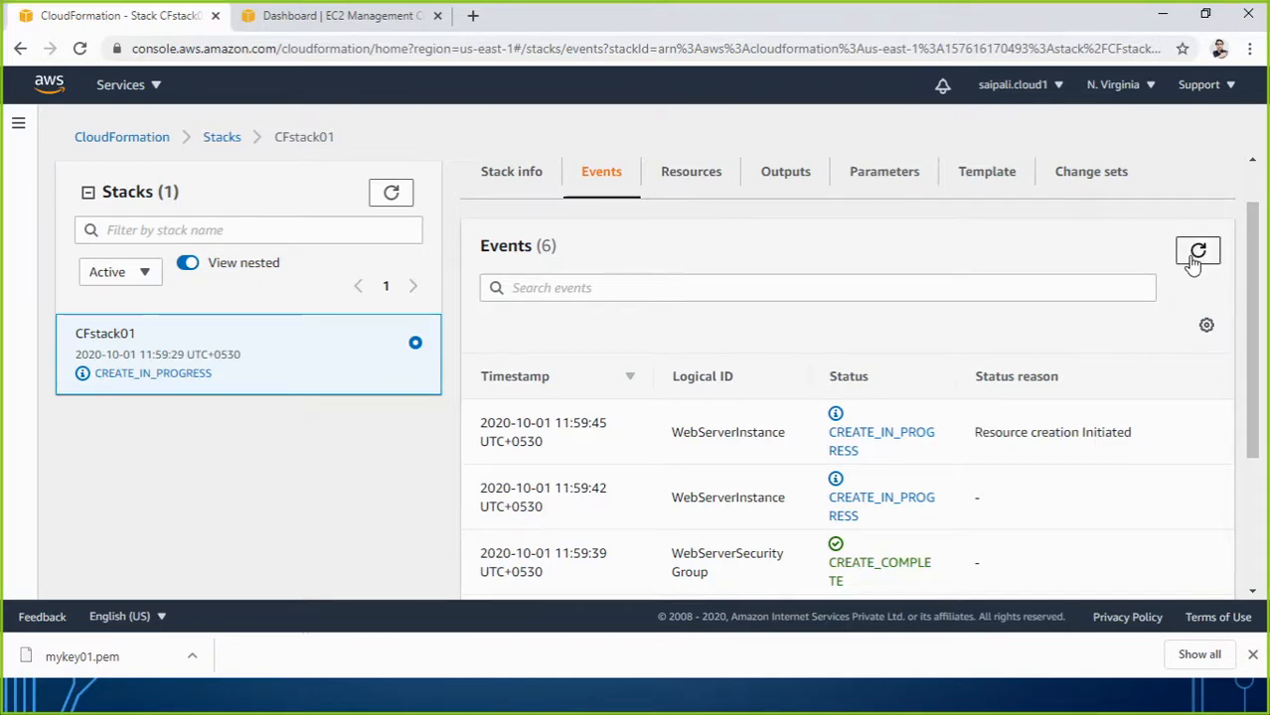
click(1194, 260)
click(1194, 263)
click(306, 16)
Reload the EC2 dashboard resource counts, then refresh CFstack01's events.
click(79, 50)
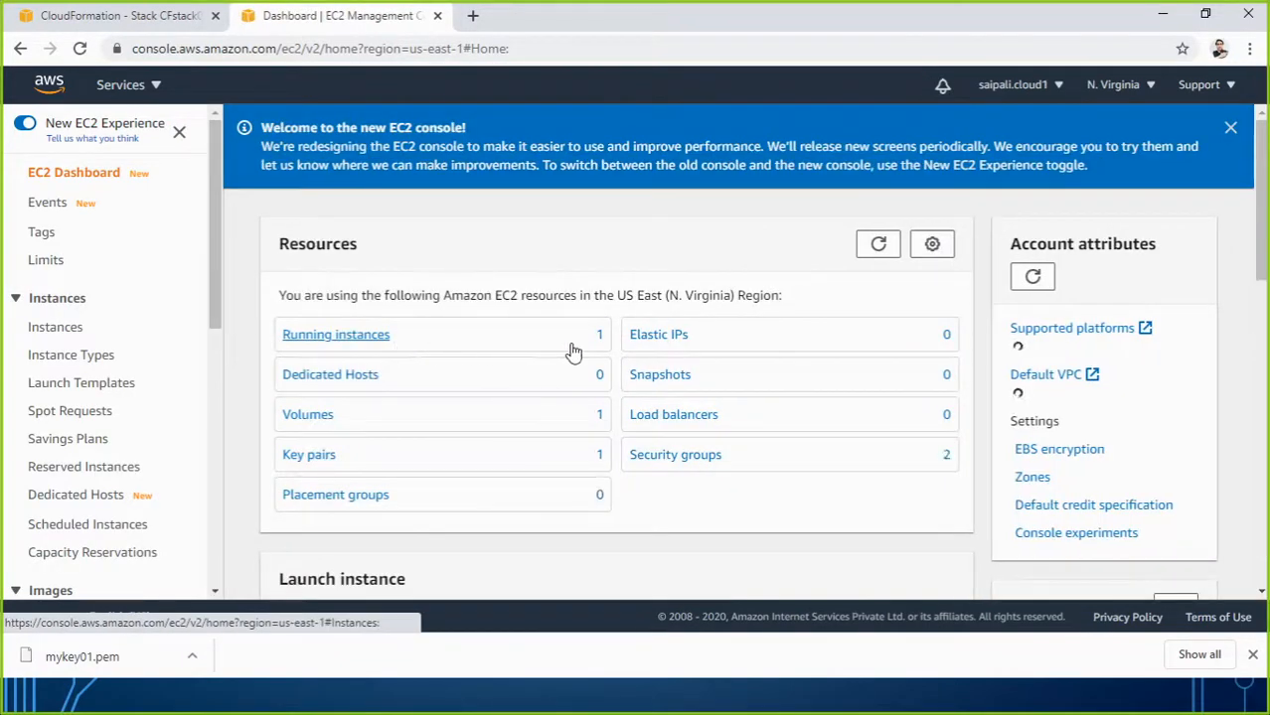
click(139, 18)
click(1196, 268)
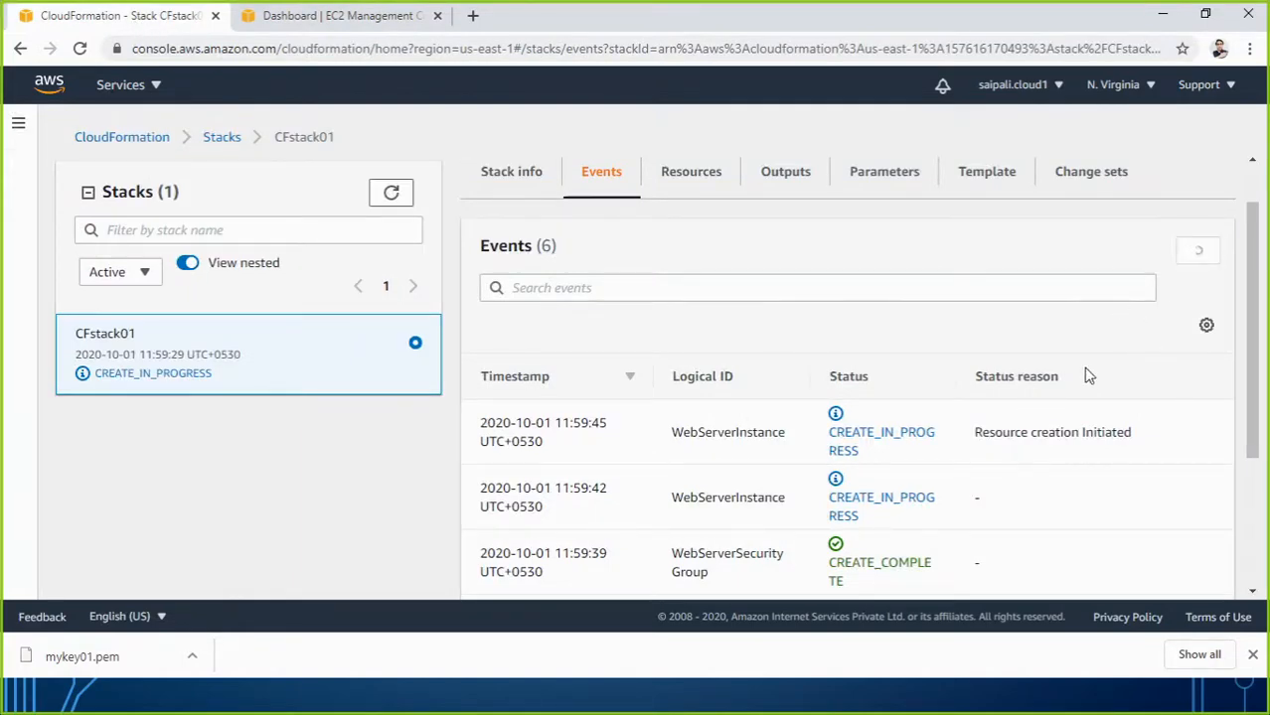
click(1194, 264)
click(1194, 263)
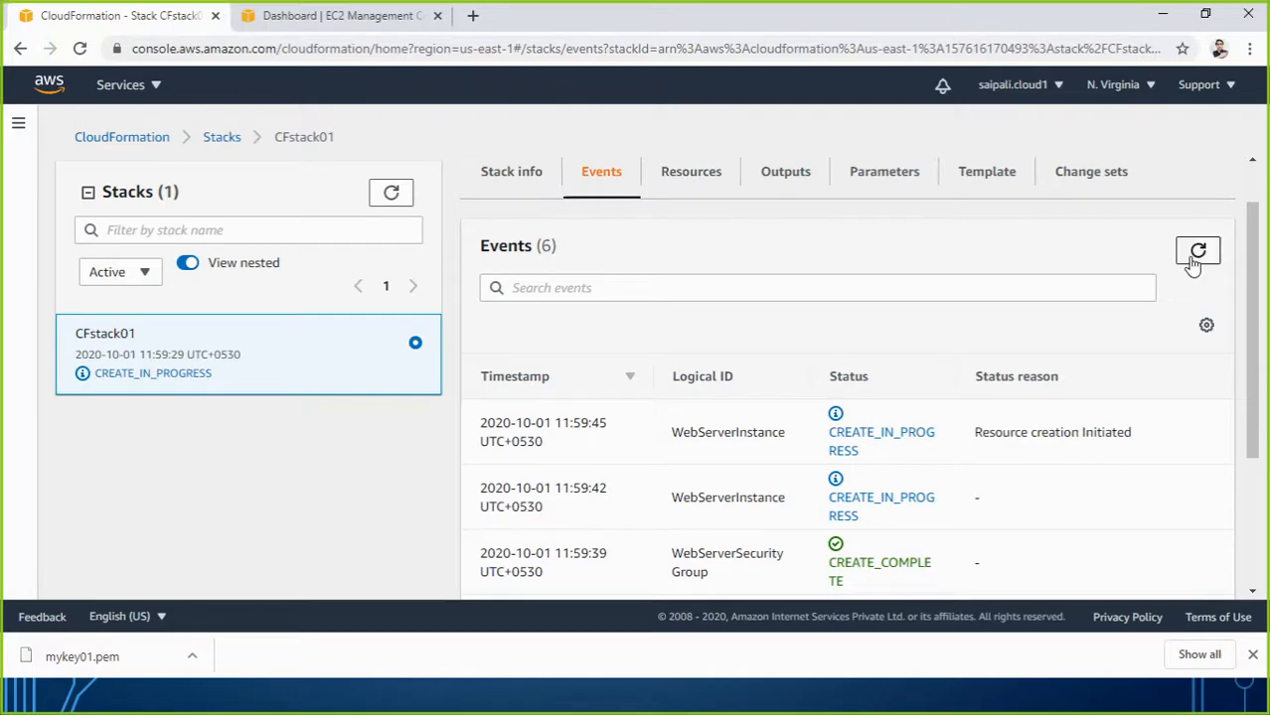
click(1192, 266)
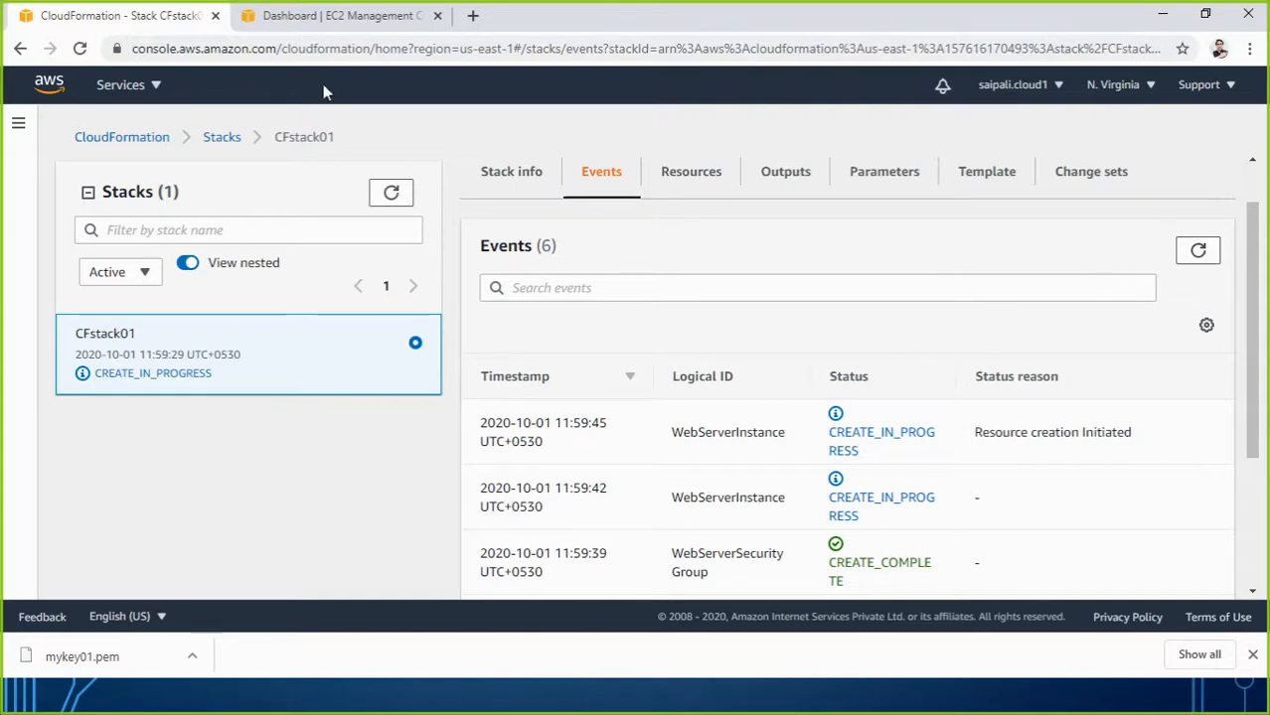
Refresh CFstack01 events until it reaches CREATE_COMPLETE, then view the EC2 dashboard.
click(348, 18)
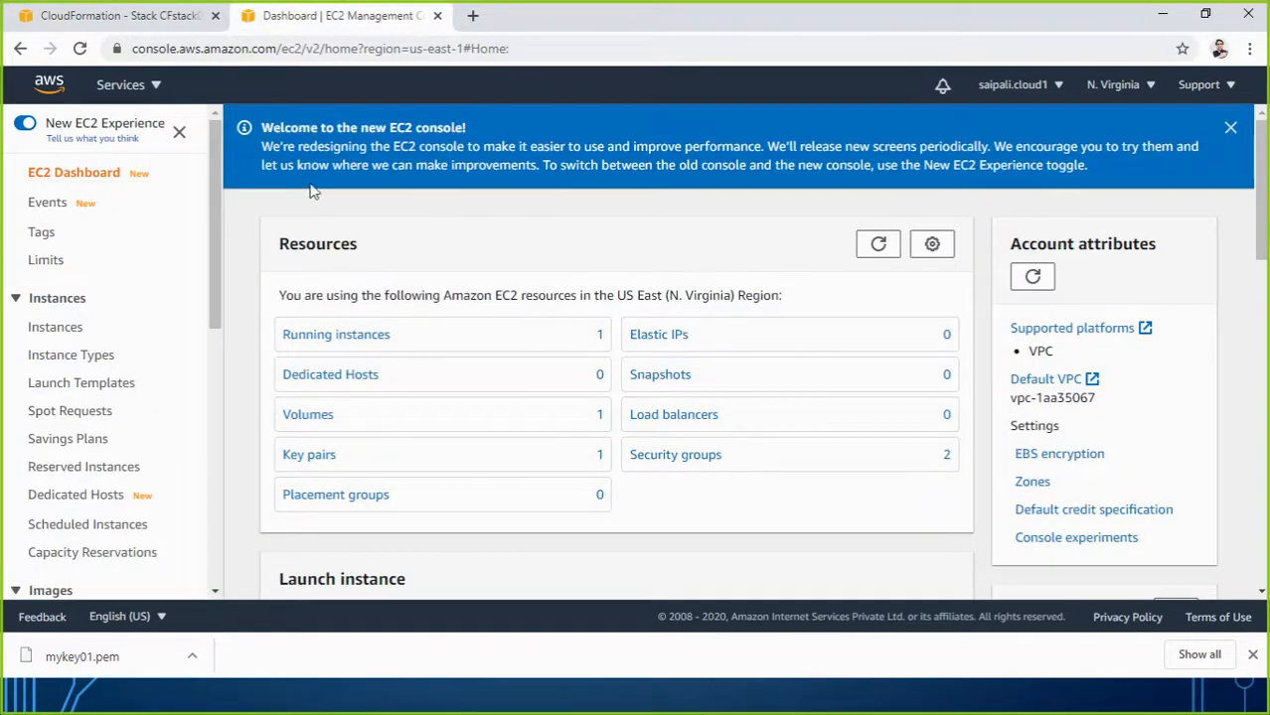
click(99, 16)
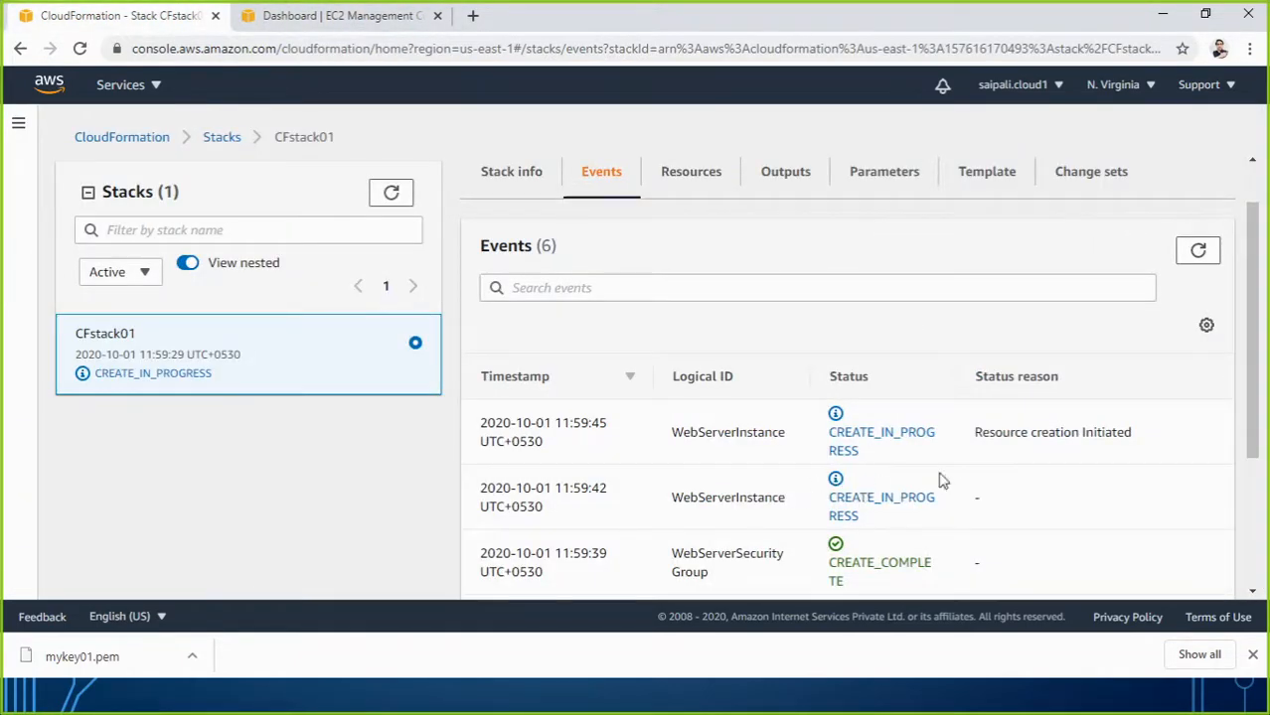
click(1197, 249)
click(1208, 257)
click(1208, 256)
click(1209, 258)
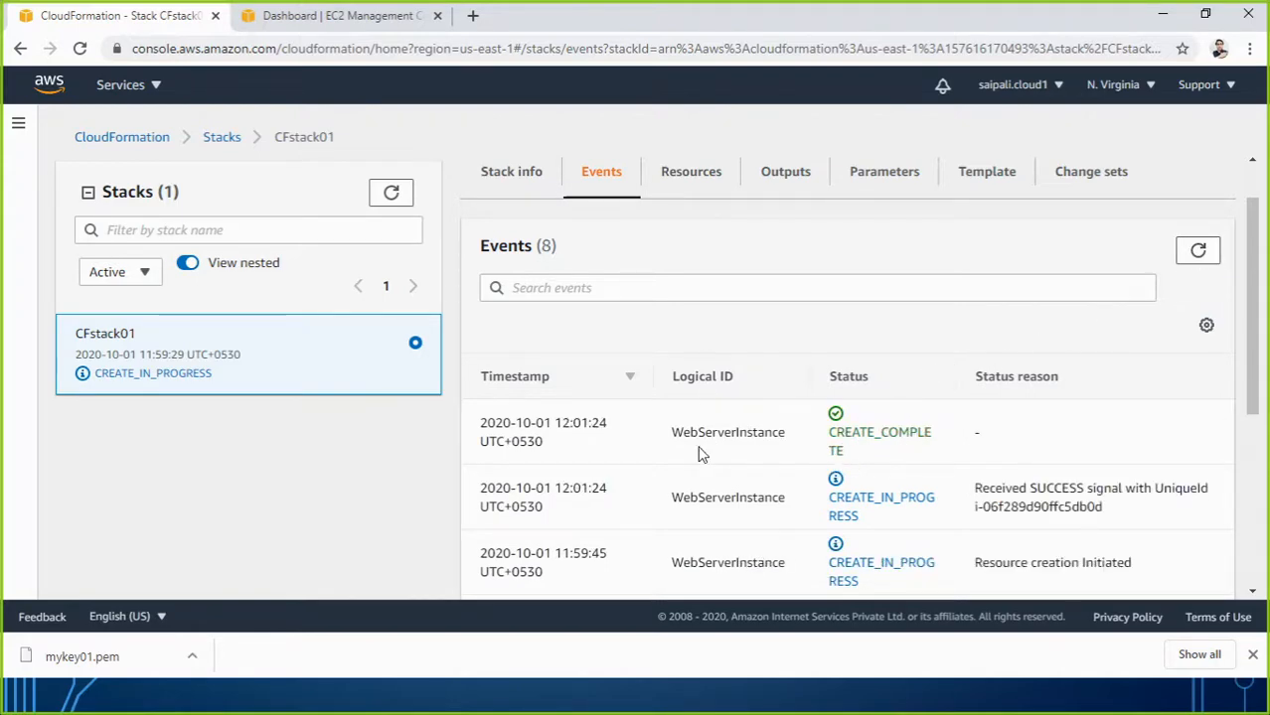
drag(702, 434, 788, 441)
click(1198, 250)
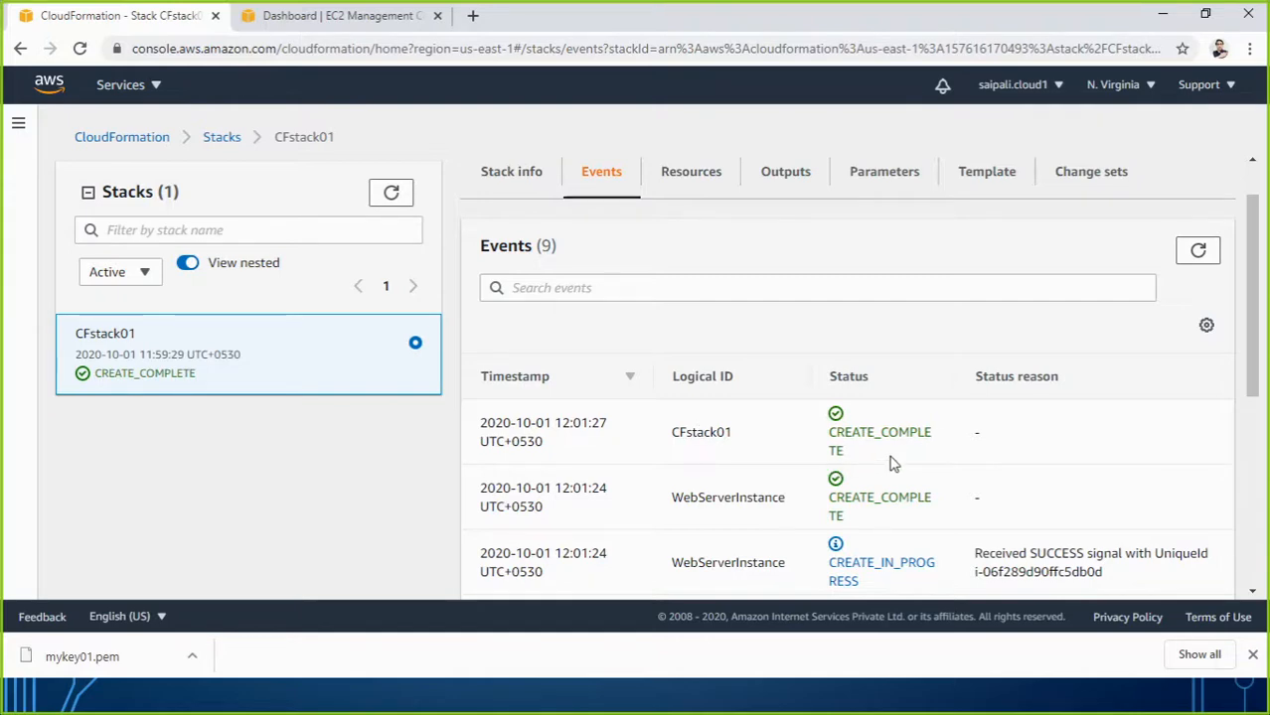
click(312, 20)
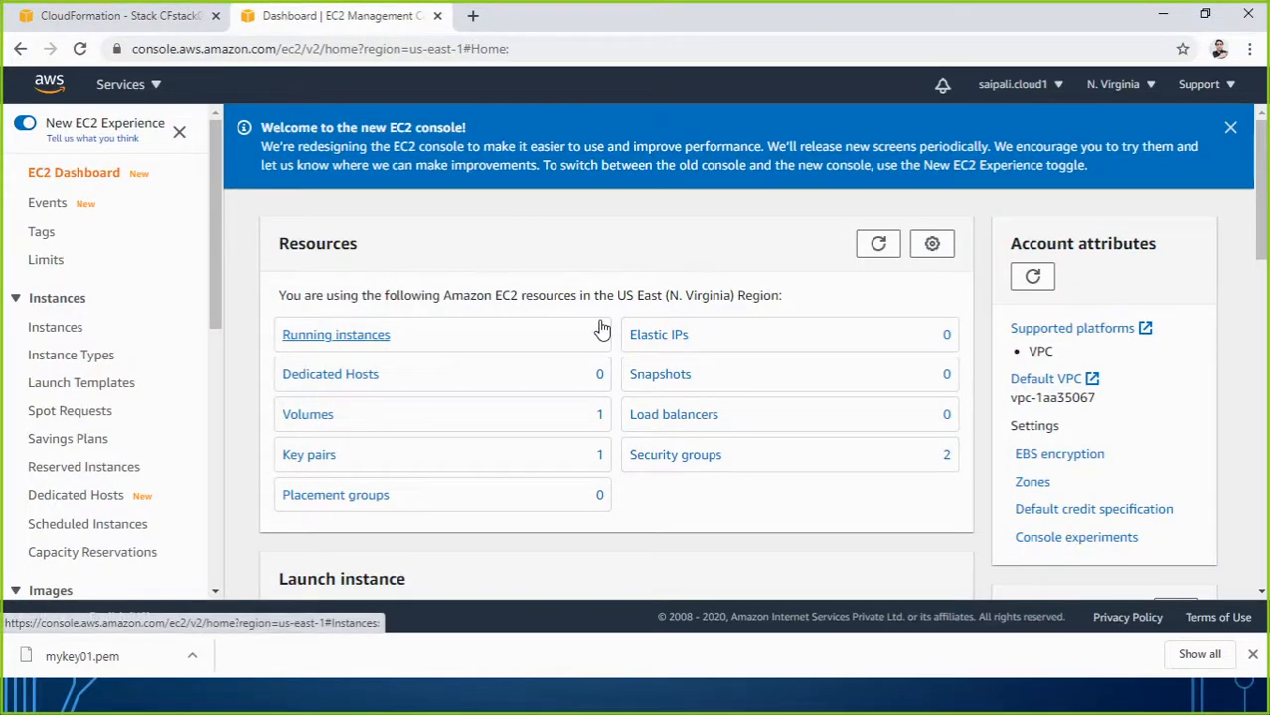
Open the running instances list and widen the aws:cloudformation logical-id and stack-id tag columns.
click(364, 334)
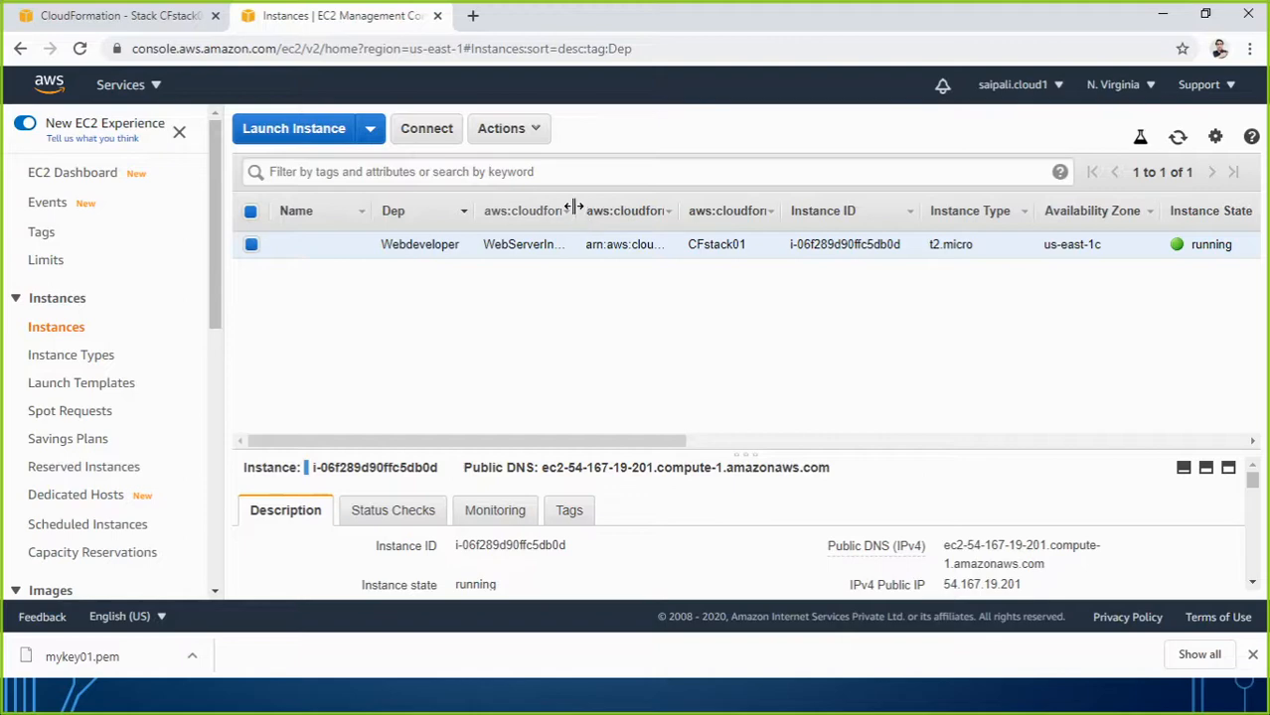
drag(573, 206, 682, 206)
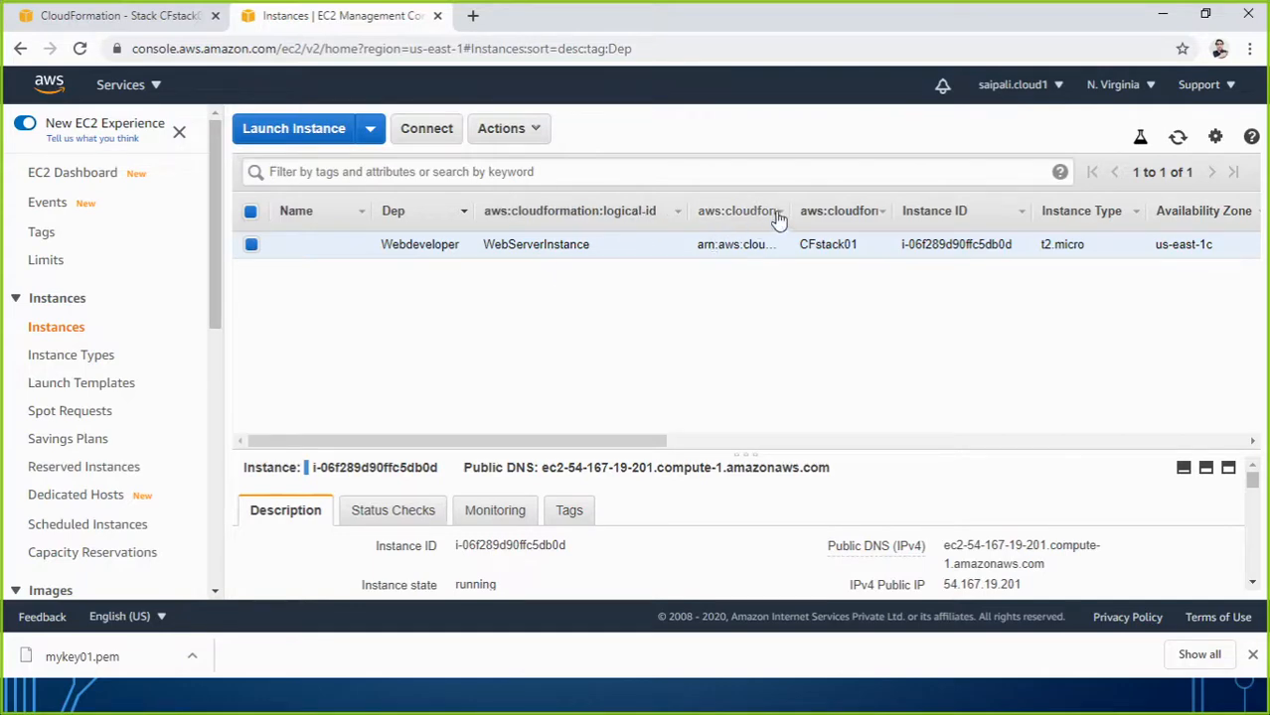
drag(791, 207, 906, 205)
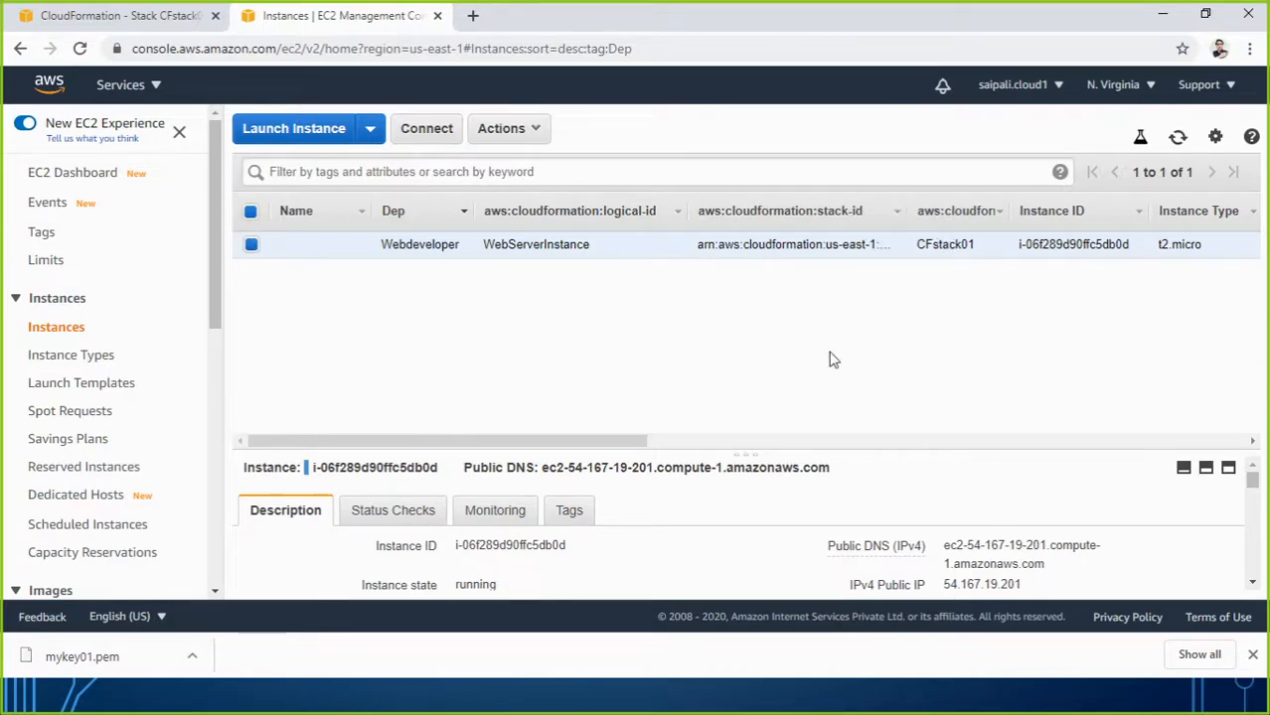
drag(629, 442, 792, 442)
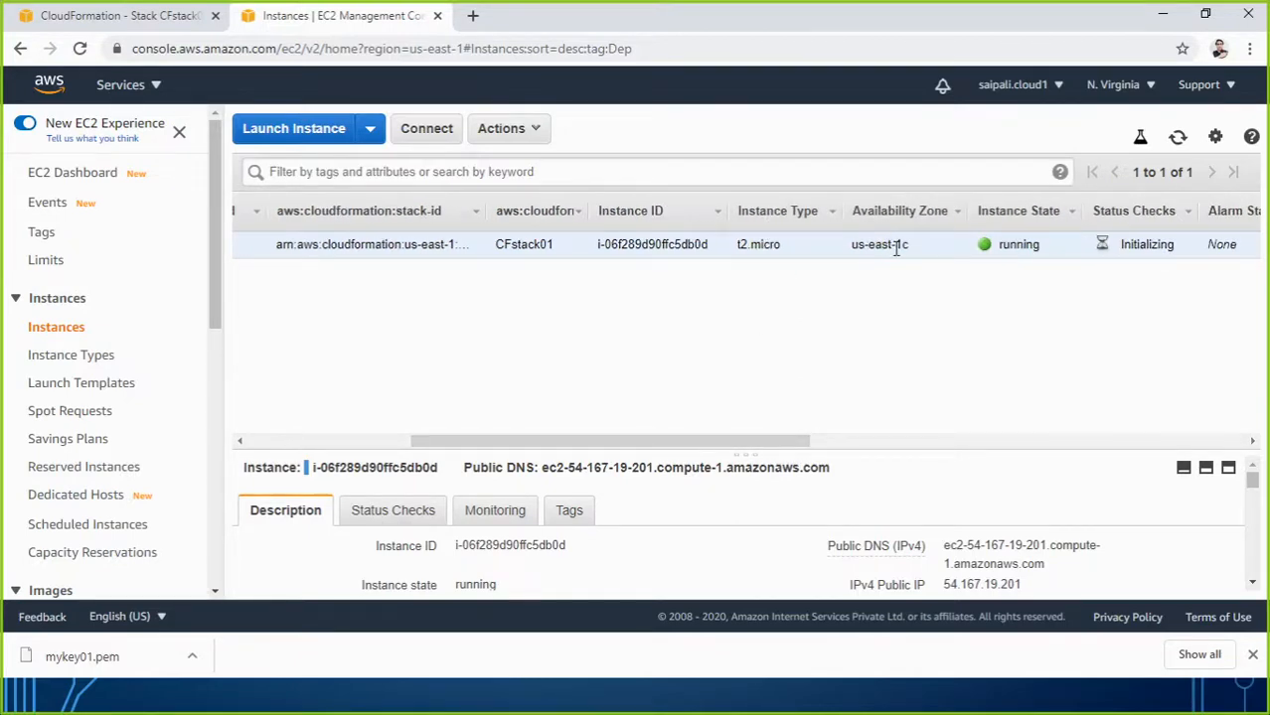
drag(811, 443, 949, 421)
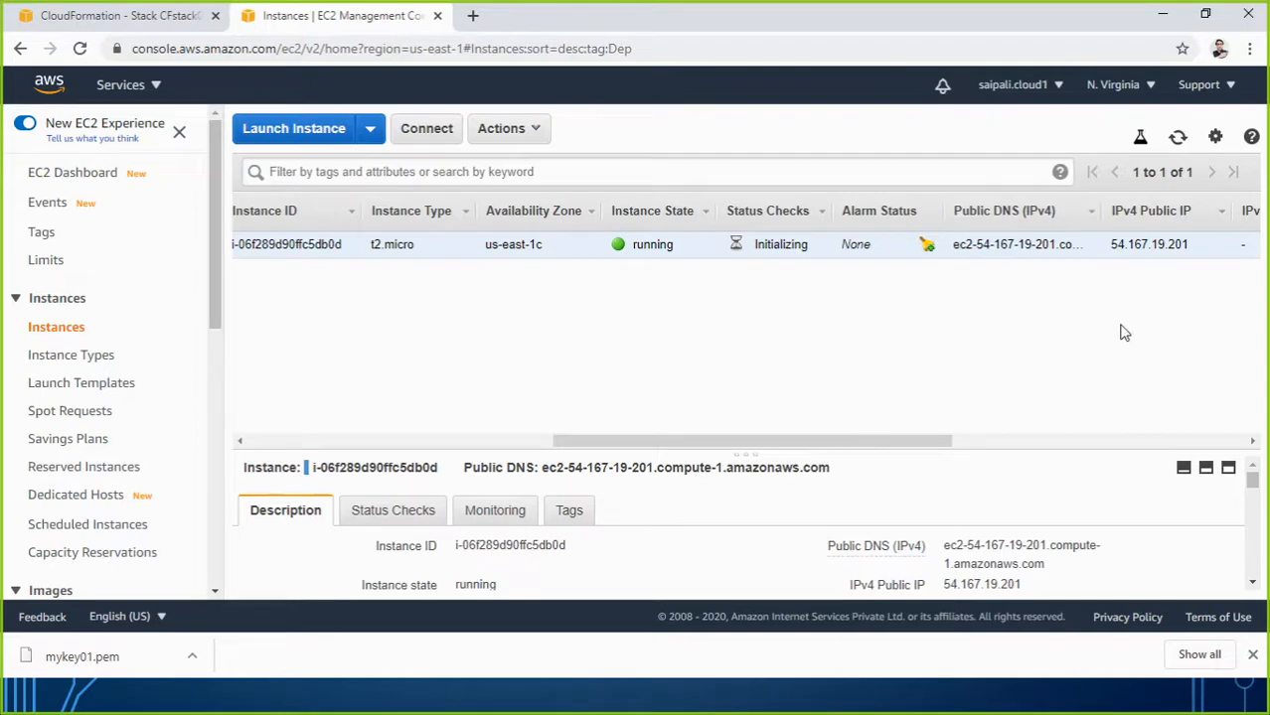
drag(901, 444, 1203, 427)
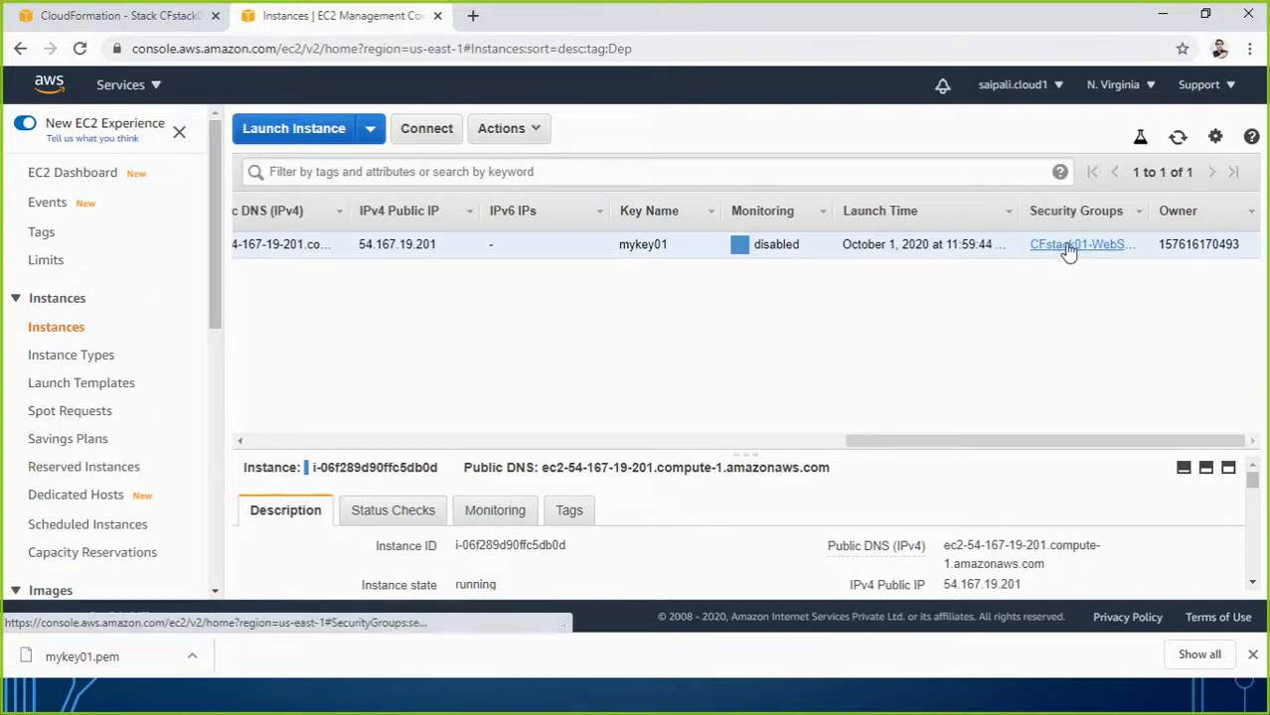
click(1068, 248)
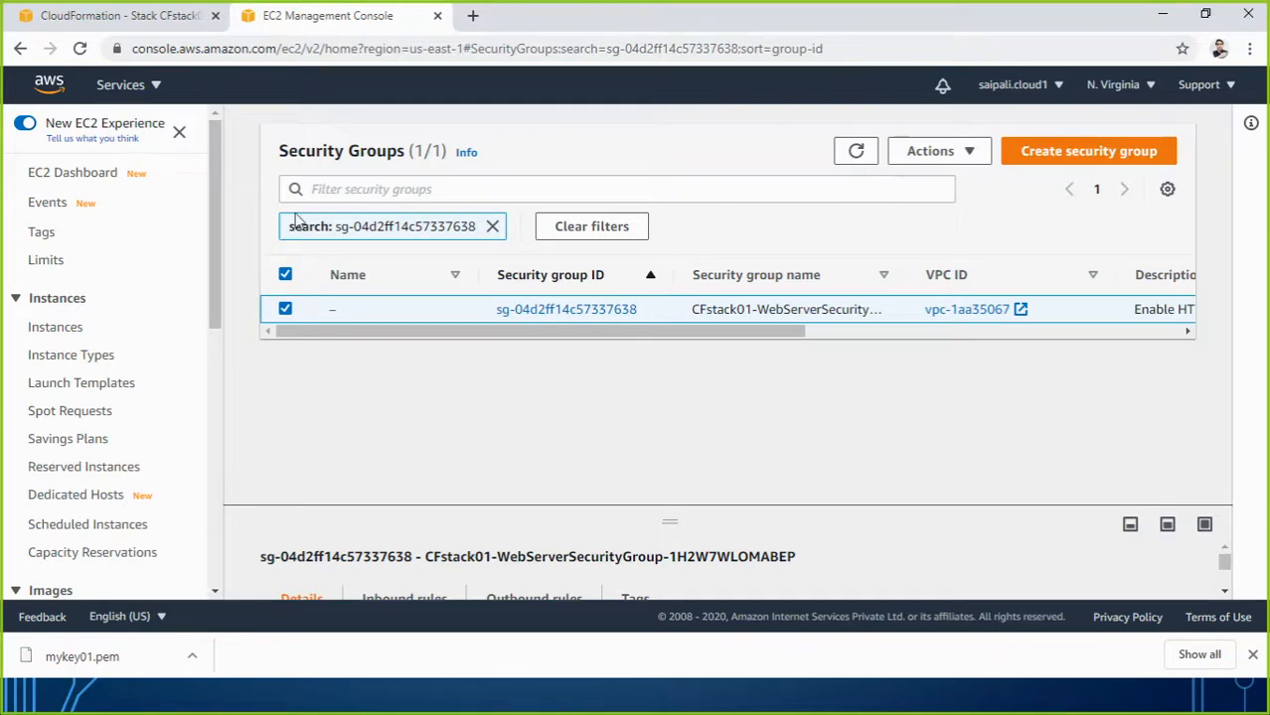
click(564, 310)
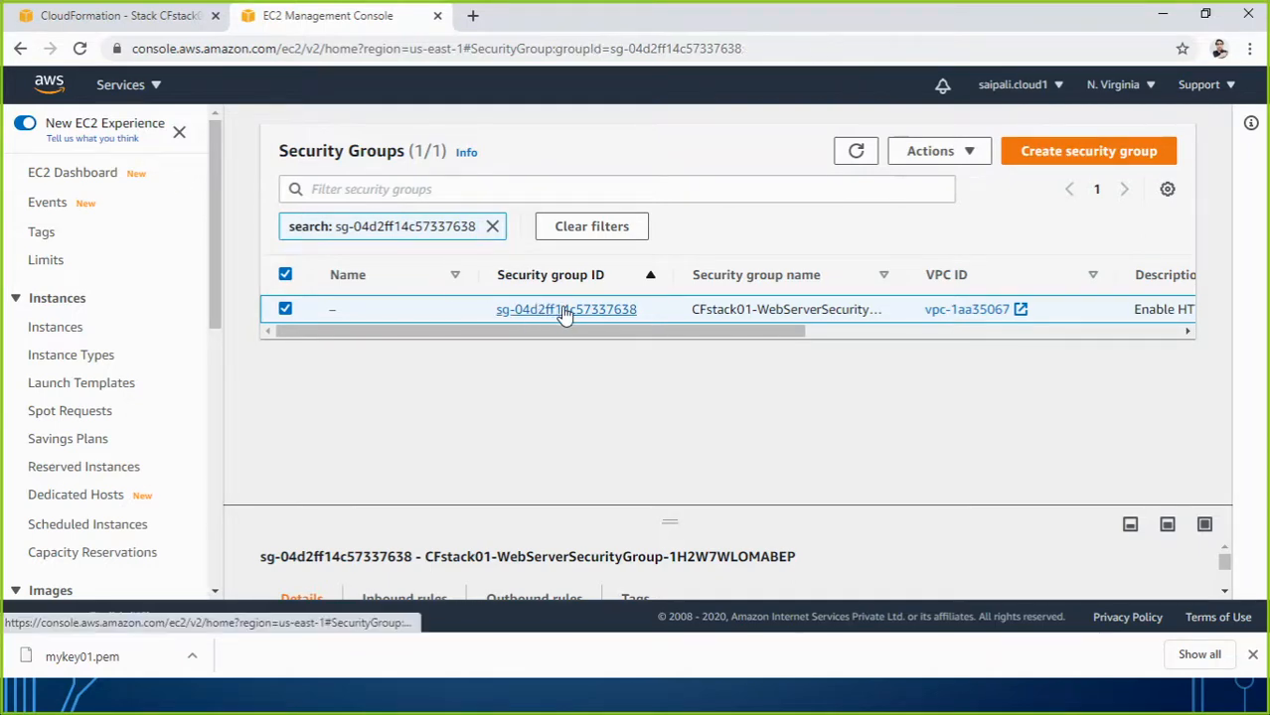
scroll(604, 328, down, 3)
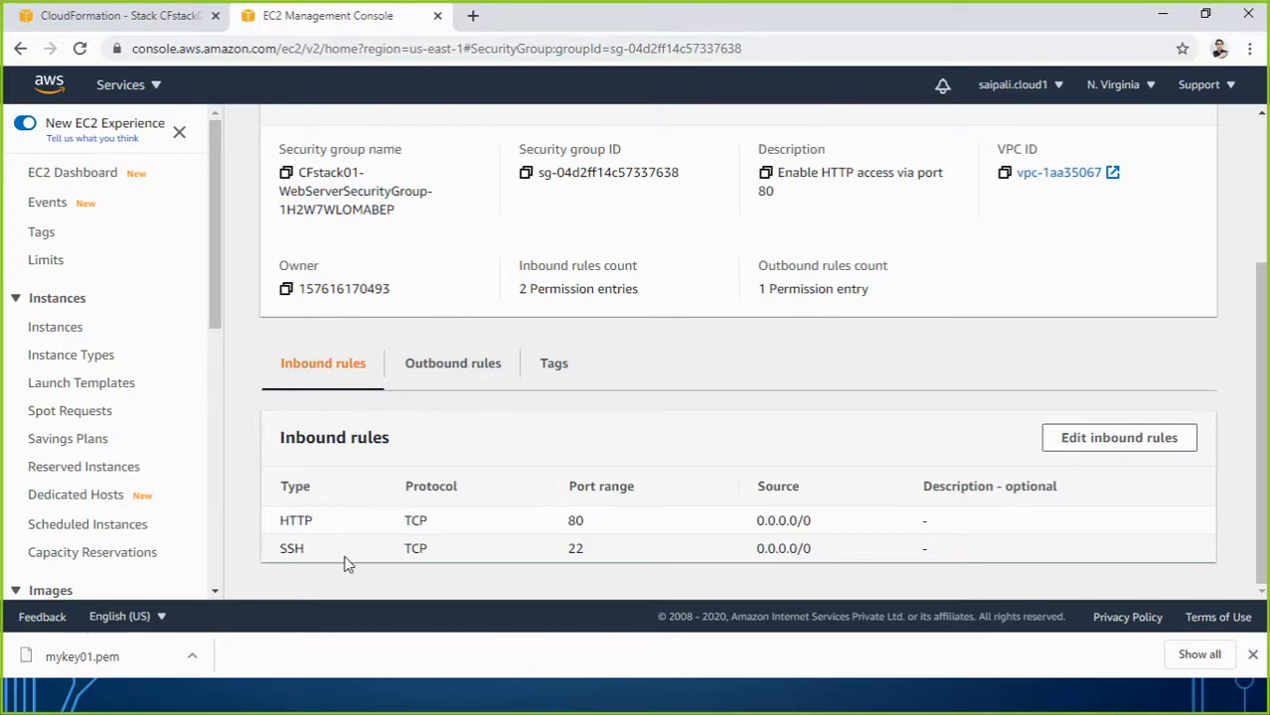
scroll(452, 526, up, 3)
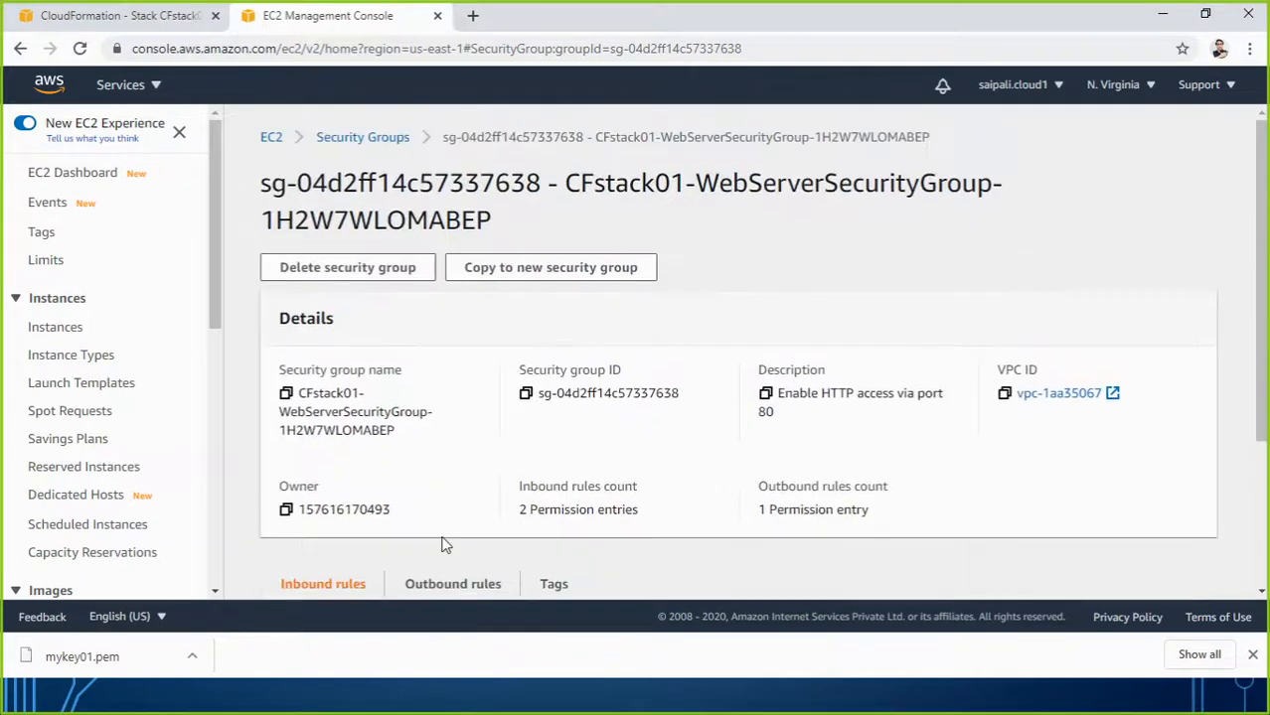
scroll(733, 338, down, 3)
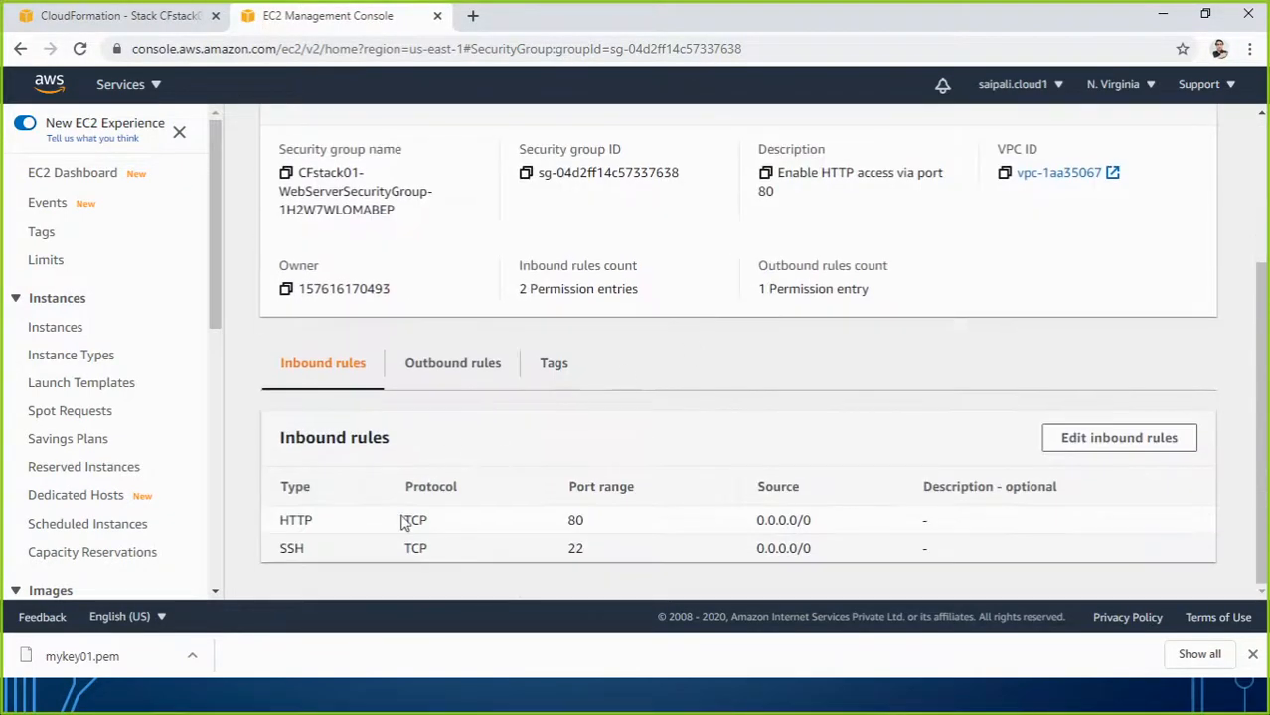
drag(563, 523, 598, 521)
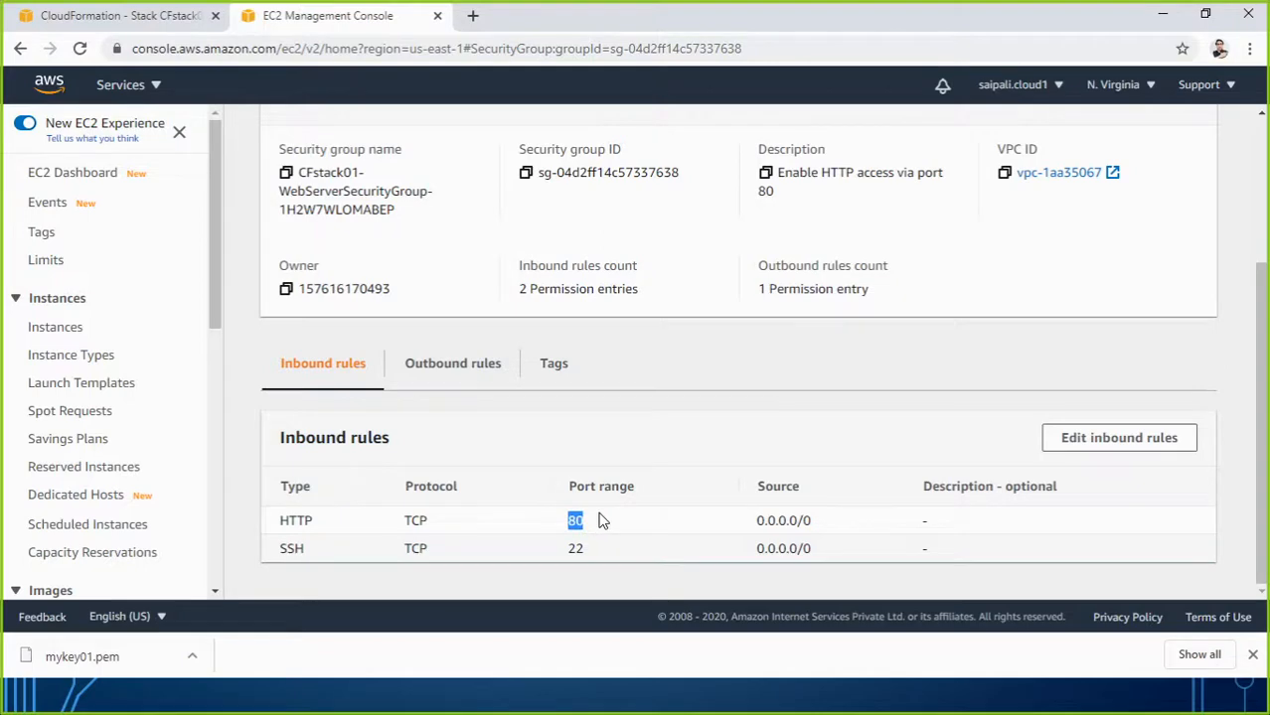
scroll(685, 432, up, 3)
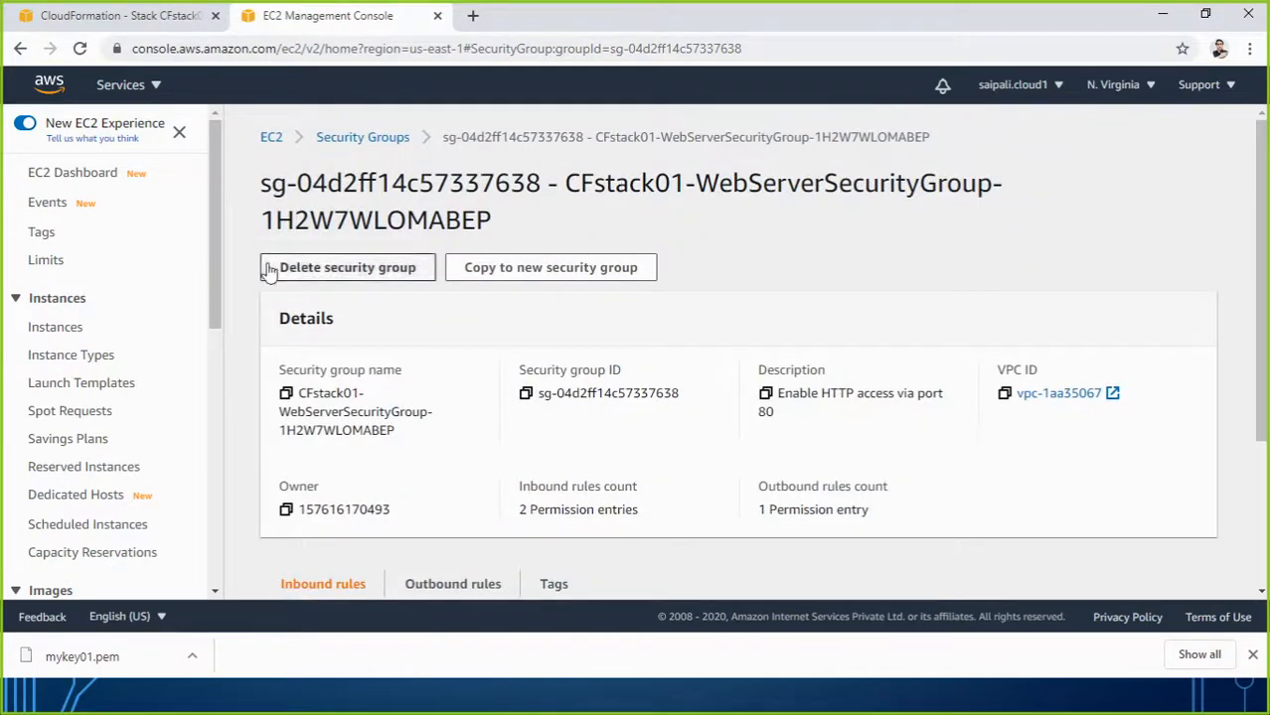
click(58, 335)
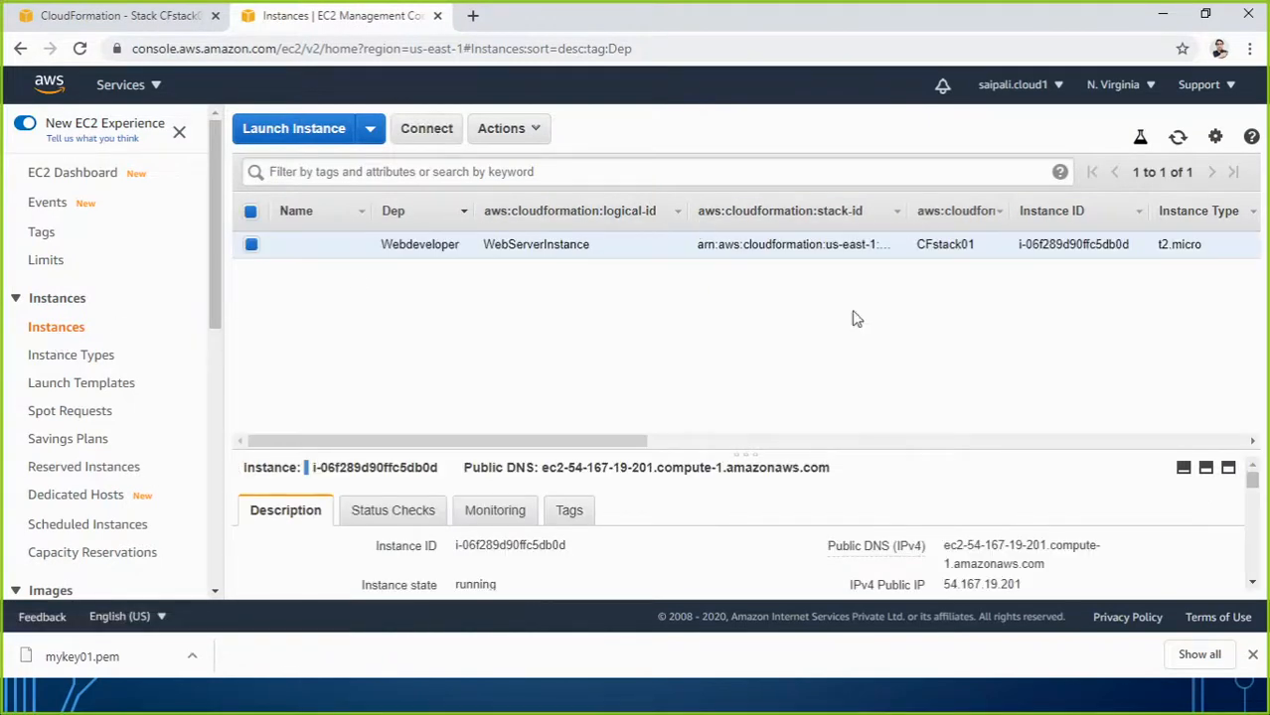
Rename the CFstack01 instance to Linuxwebserver, widen the Name column, and check the stack events.
mouse_move(632, 440)
mouse_down()
mouse_move(791, 420)
mouse_move(790, 446)
mouse_move(627, 443)
mouse_up()
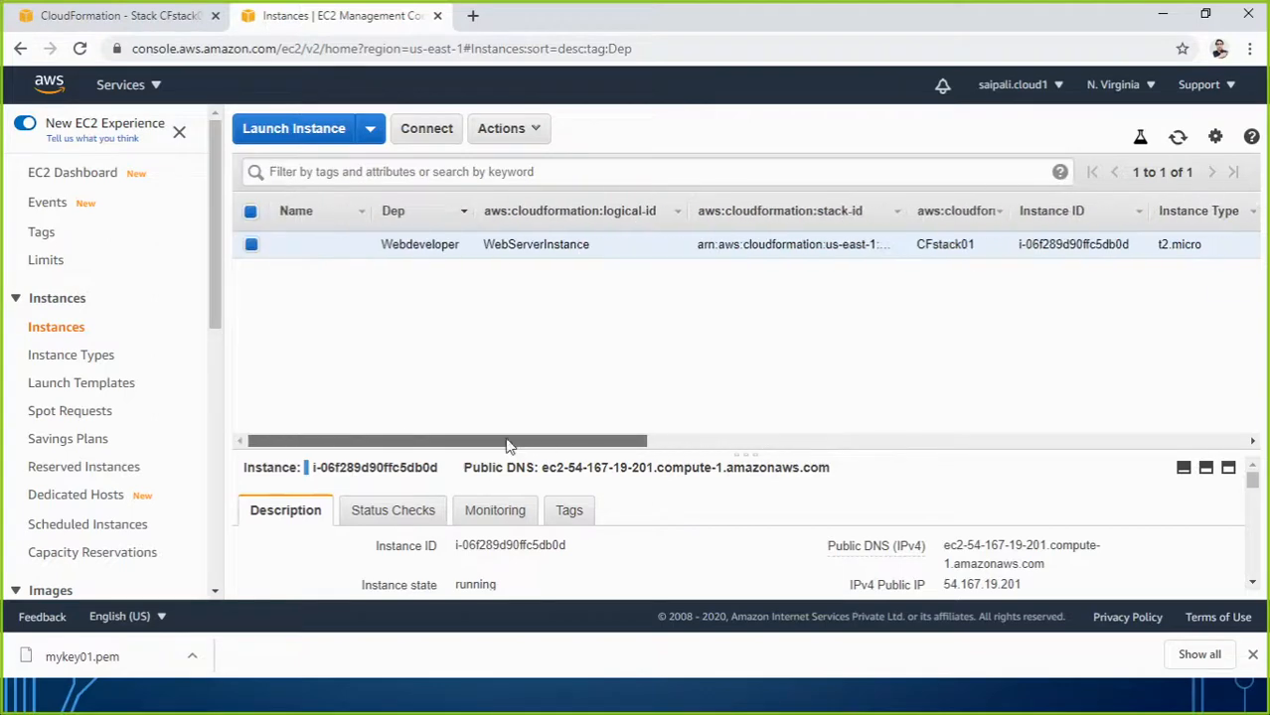
click(358, 244)
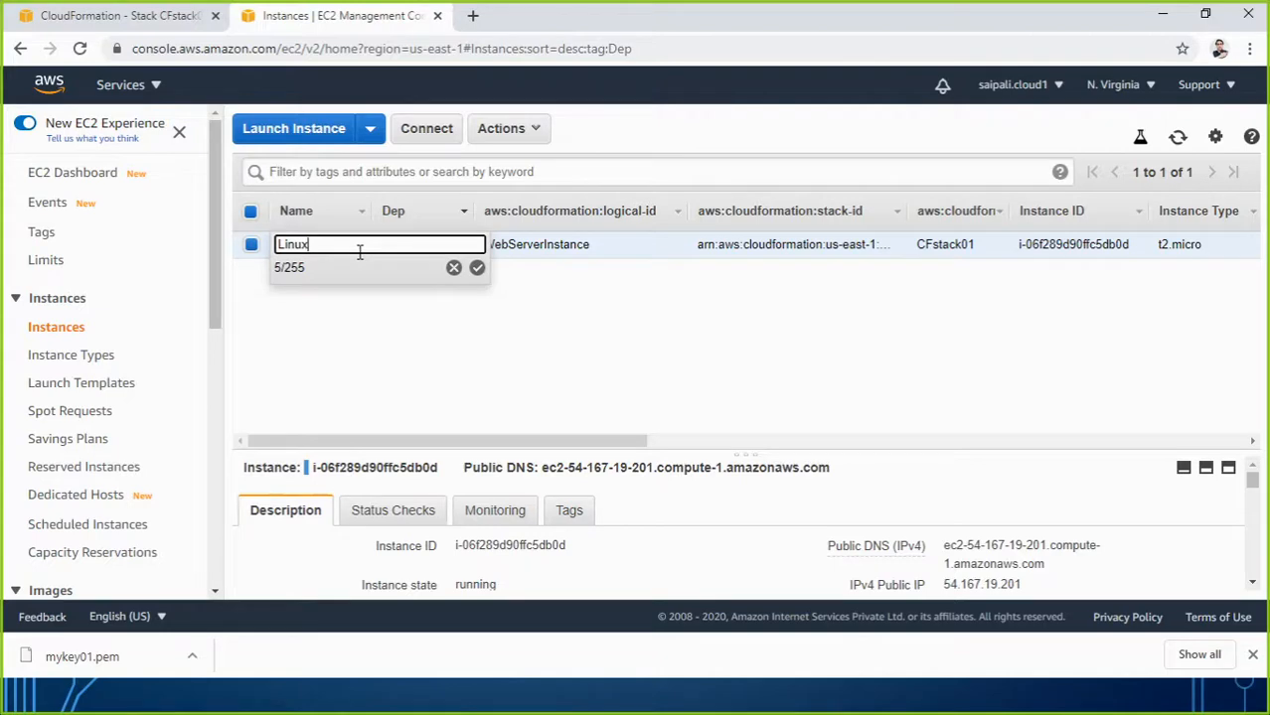
text(Linuxwebserver)
click(476, 267)
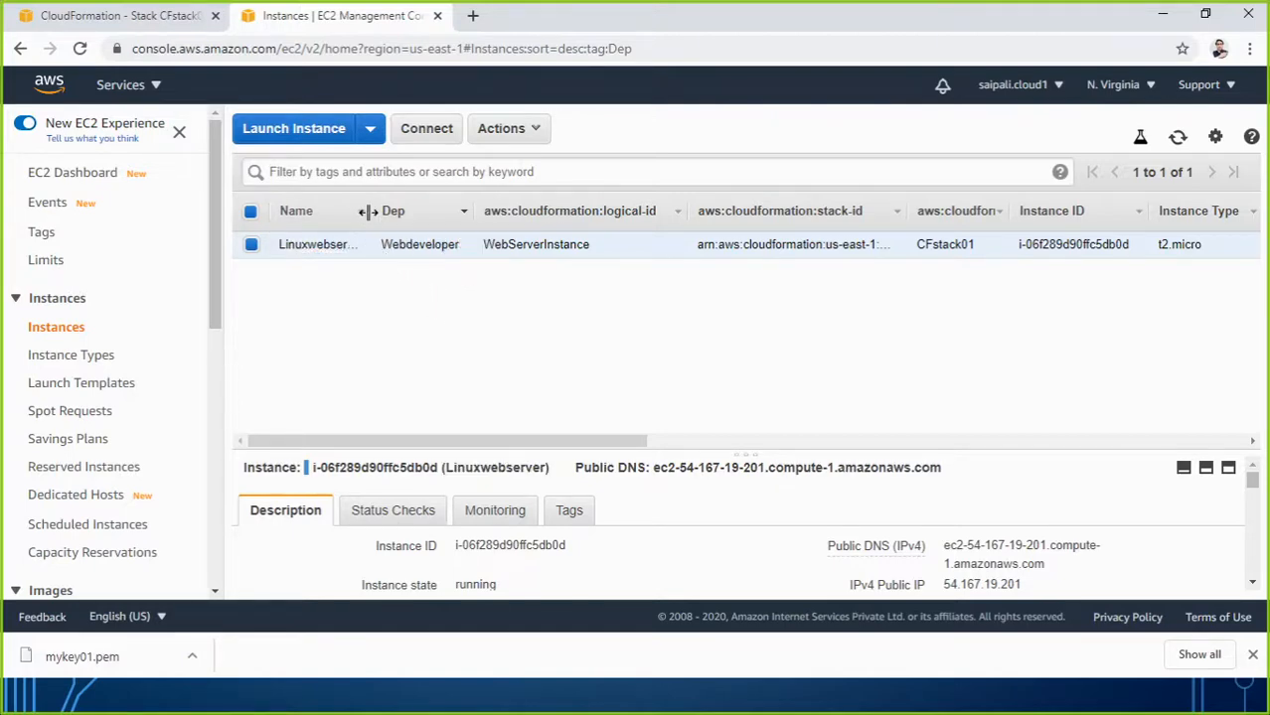
drag(367, 212, 415, 211)
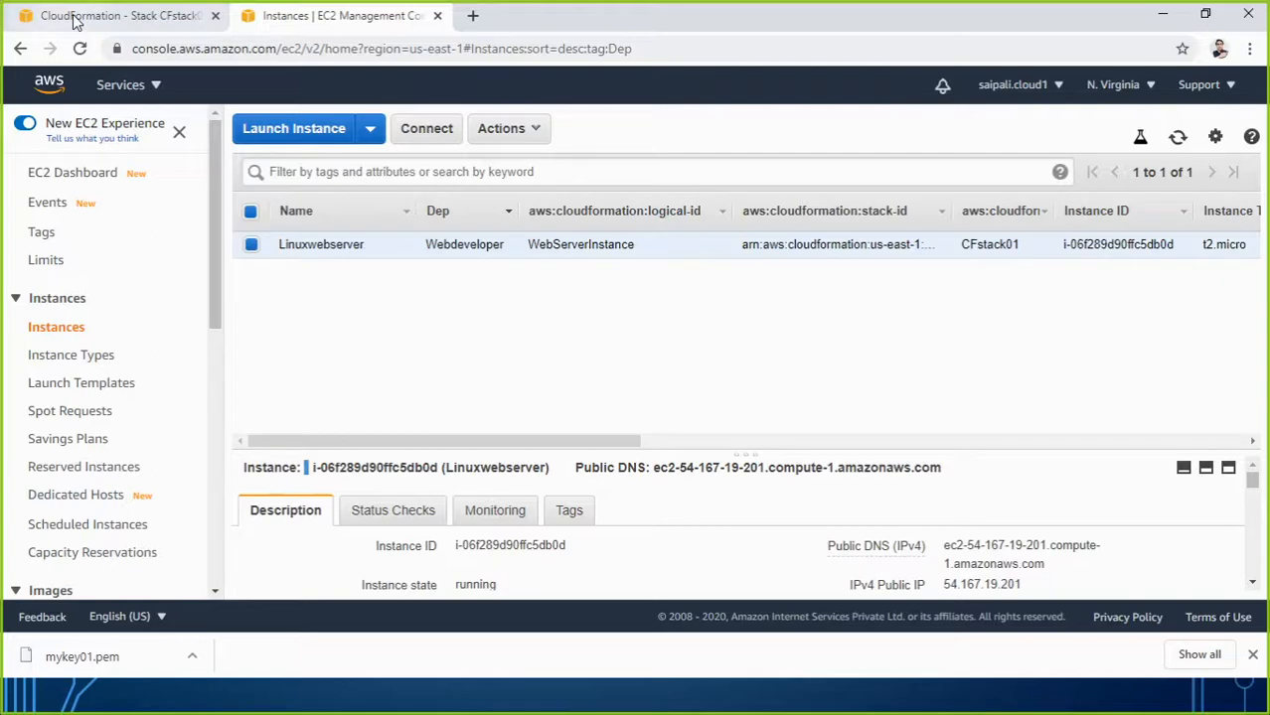
click(75, 21)
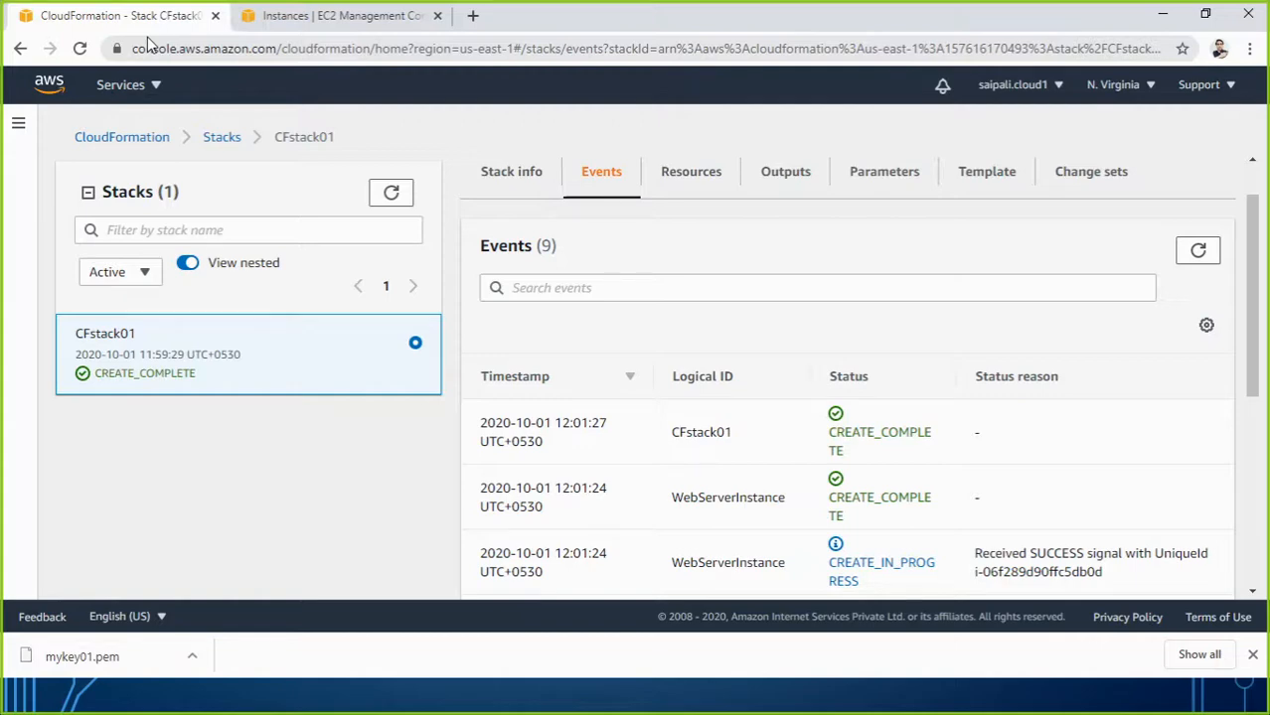
click(313, 21)
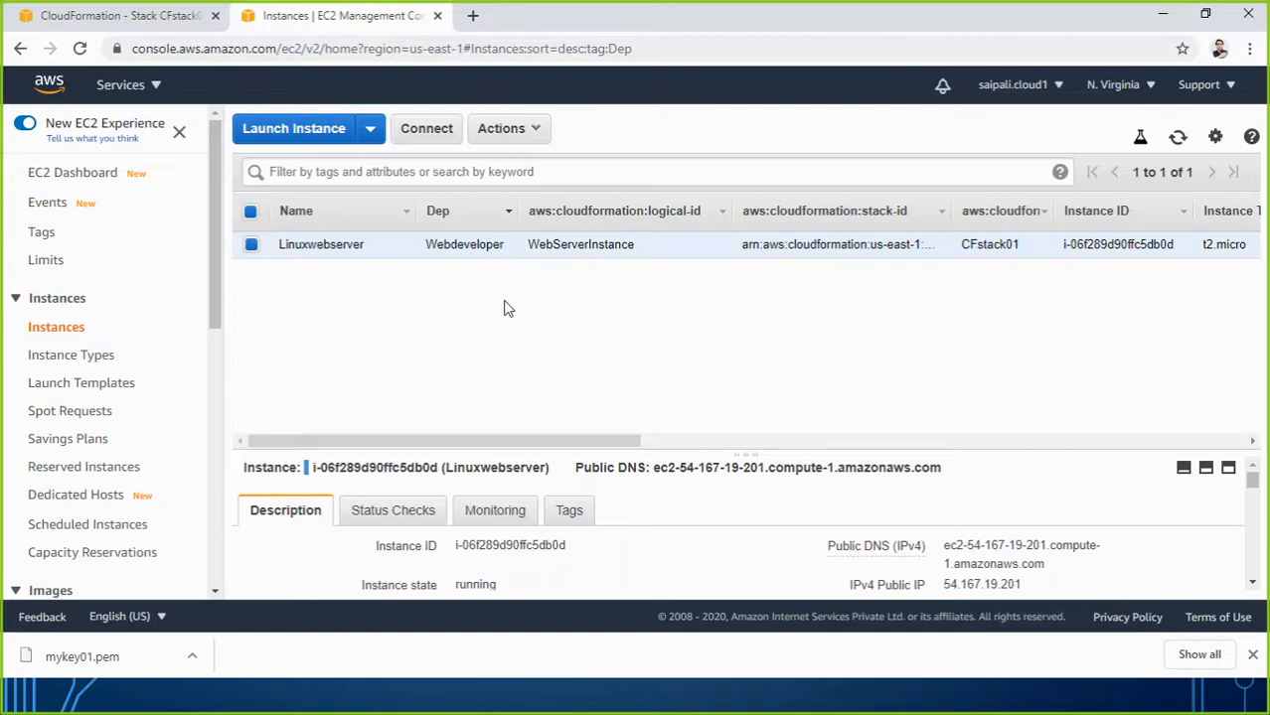
Hide the stack-id and stack-name tag columns from the EC2 instance list.
click(568, 512)
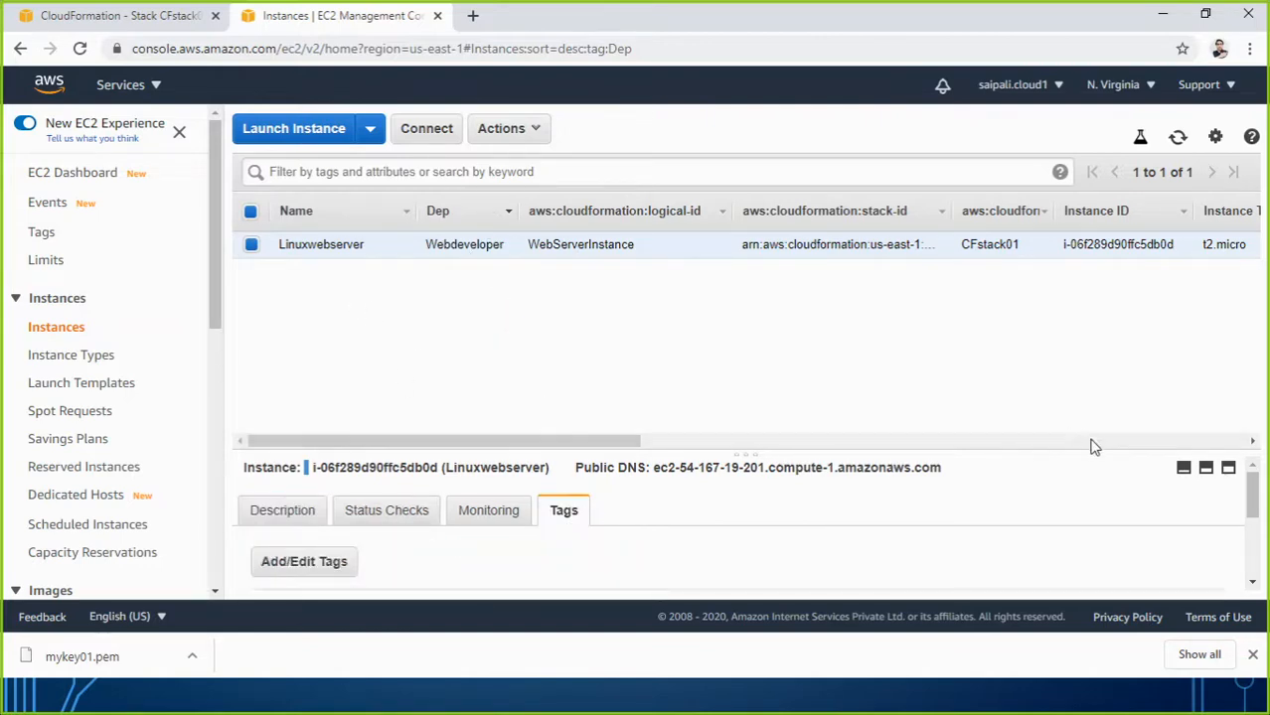
drag(1255, 500, 1250, 556)
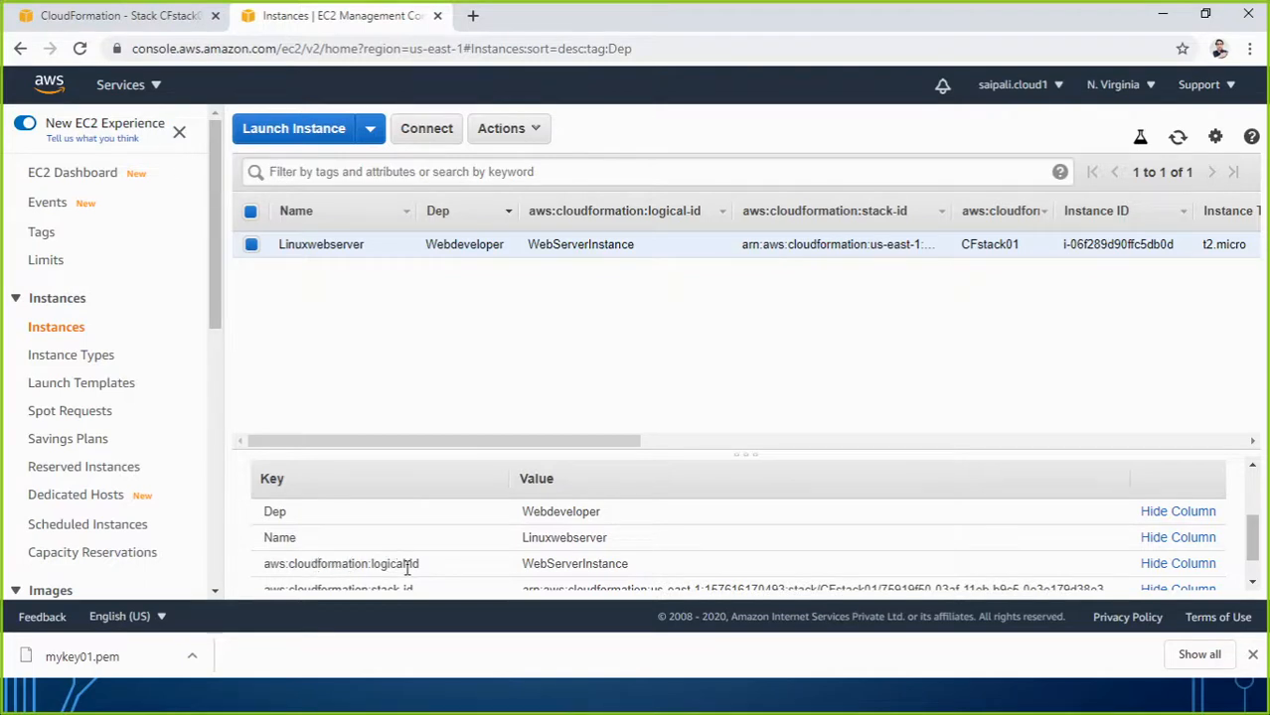
click(1164, 565)
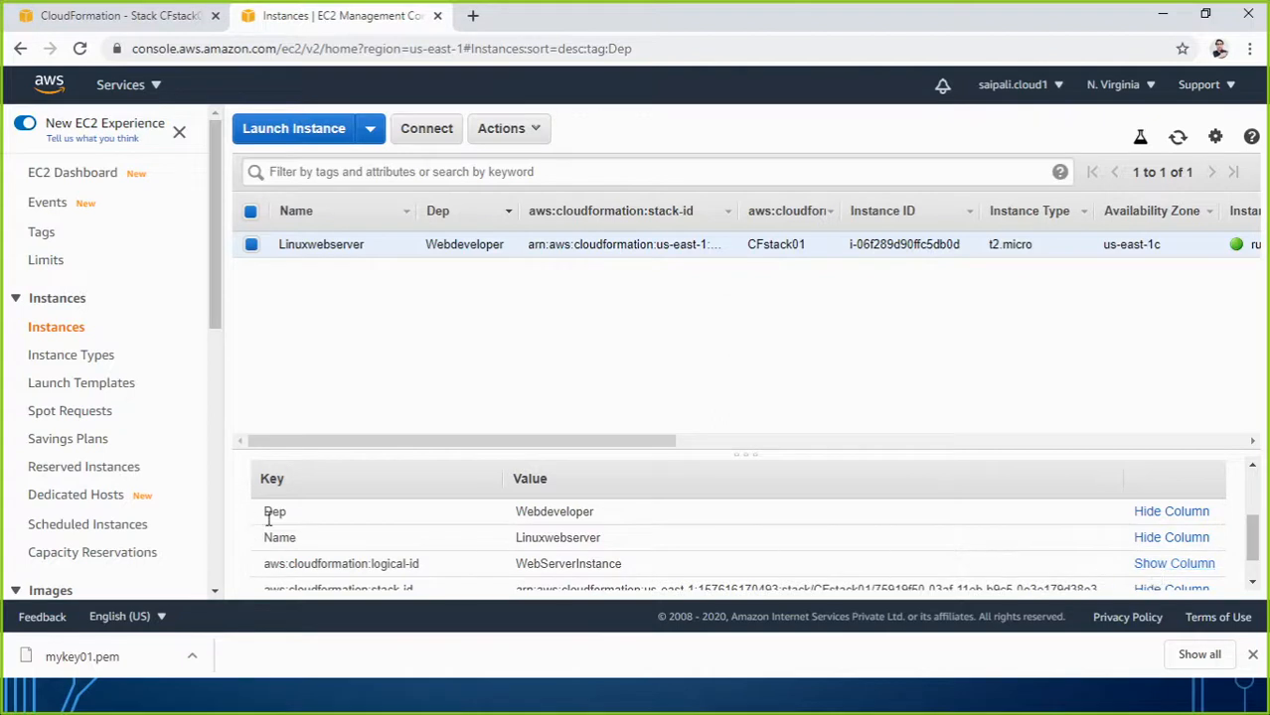
click(1151, 514)
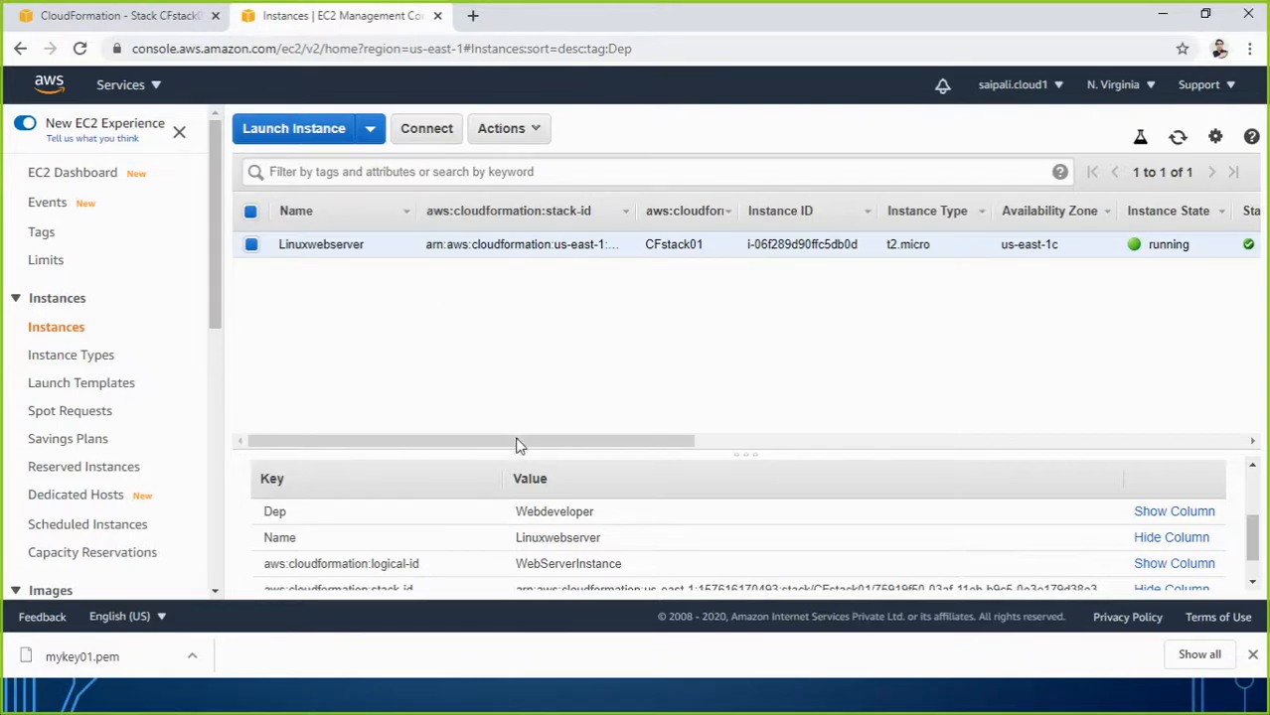
click(1161, 513)
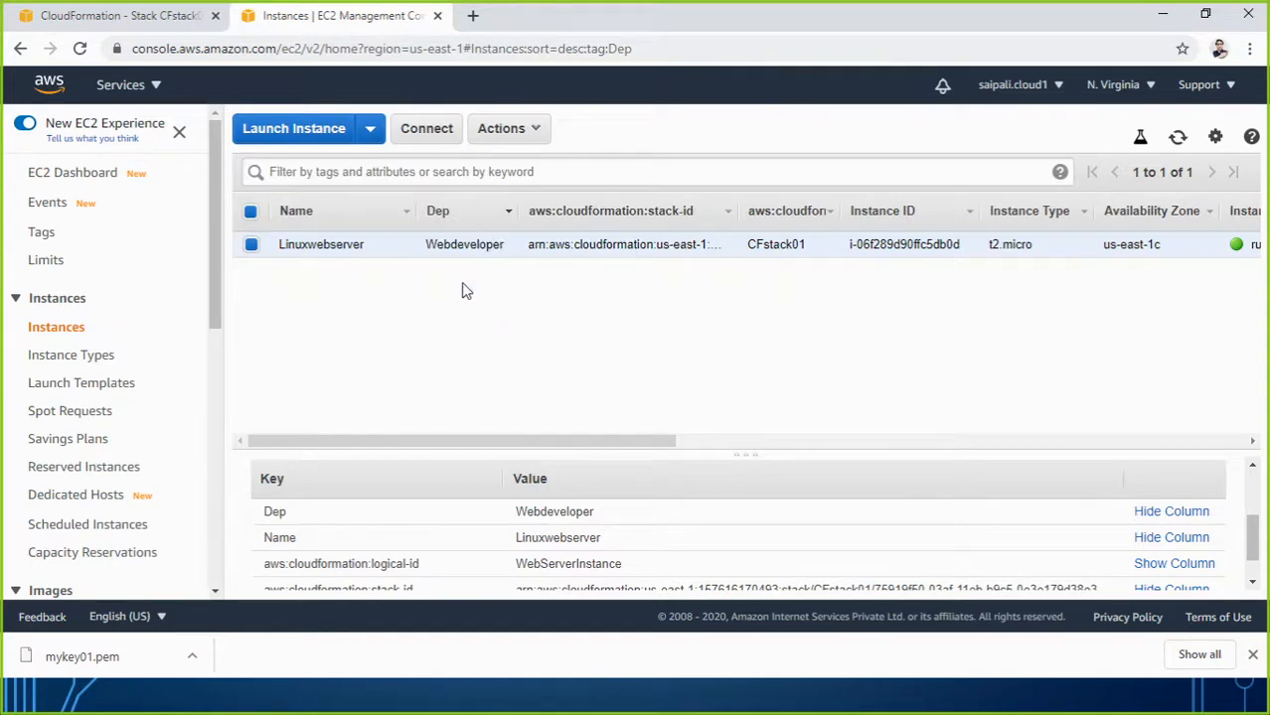
scroll(411, 549, down, 1)
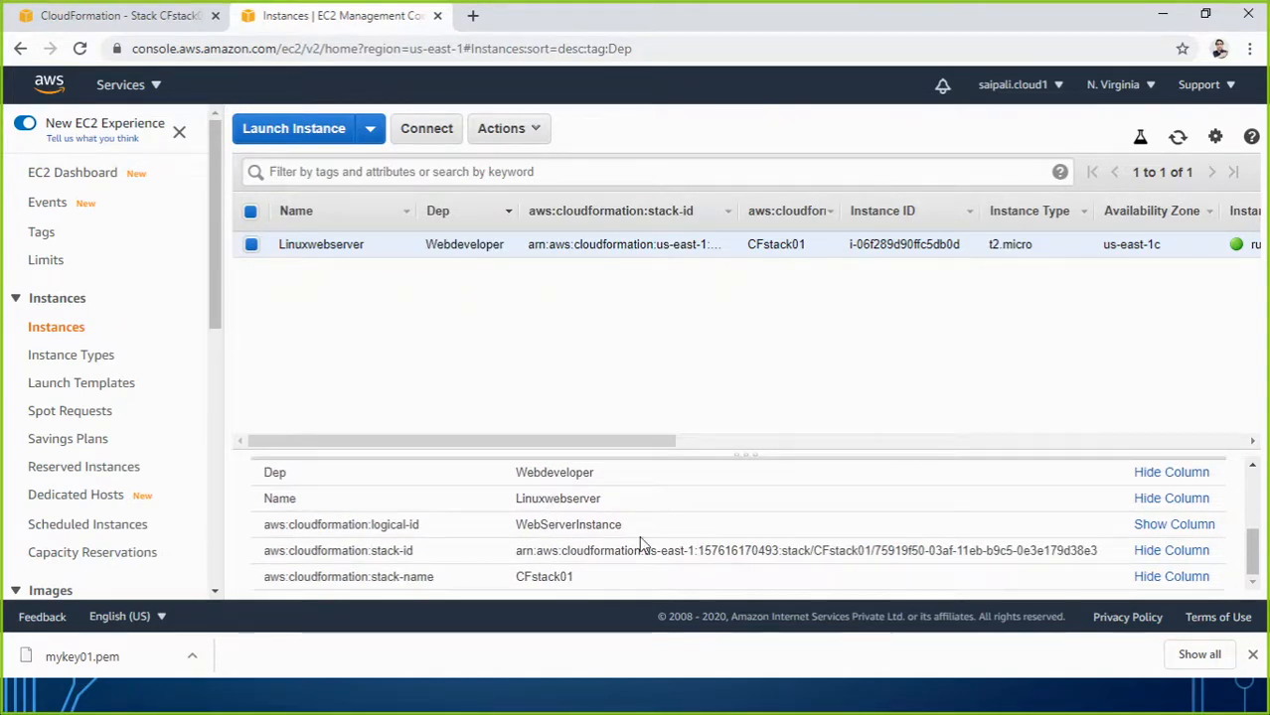
click(1153, 552)
click(1155, 577)
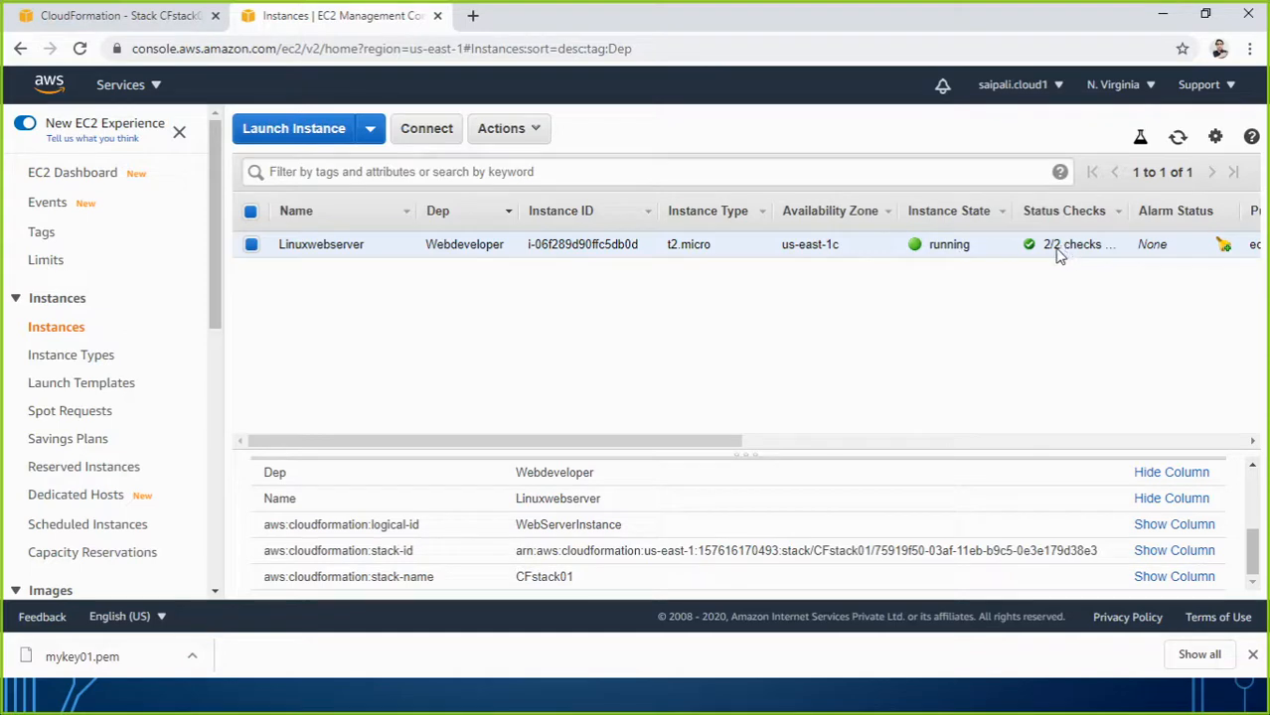
Copy the instance's public IPv4 address 54.167.19.201 from its Description details.
scroll(827, 512, up, 1)
scroll(828, 512, up, 3)
click(295, 512)
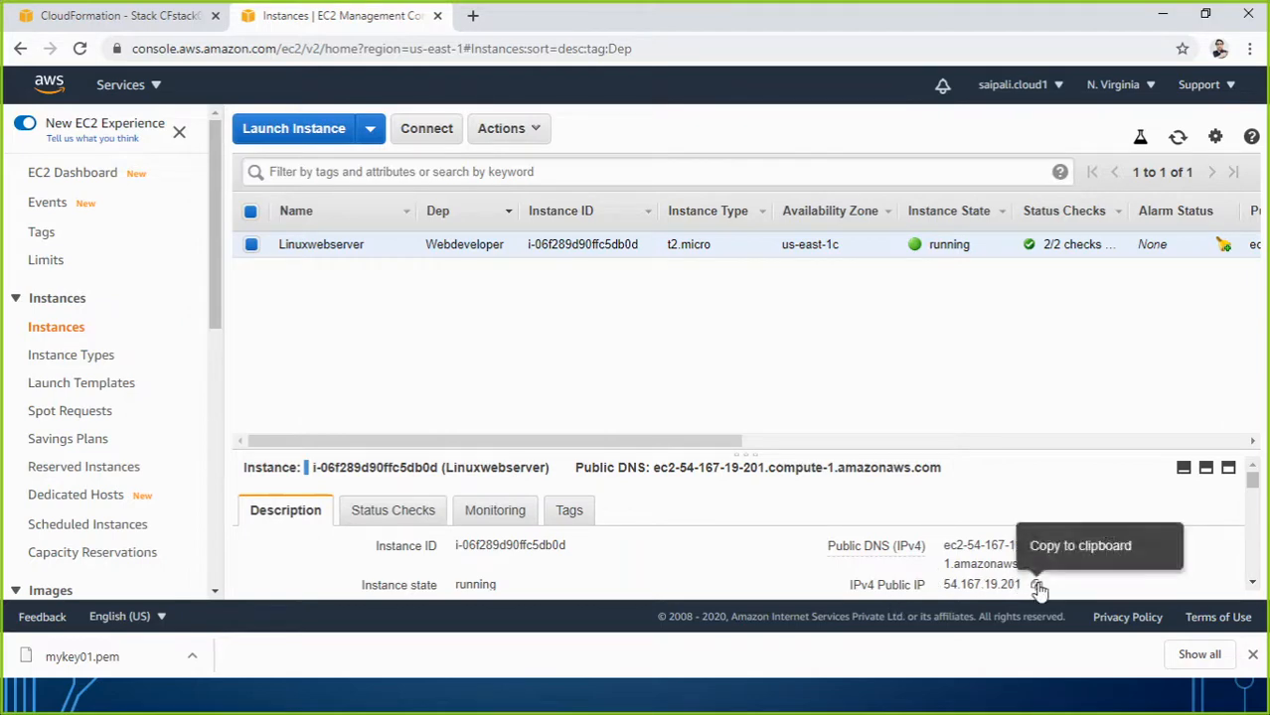
click(1035, 585)
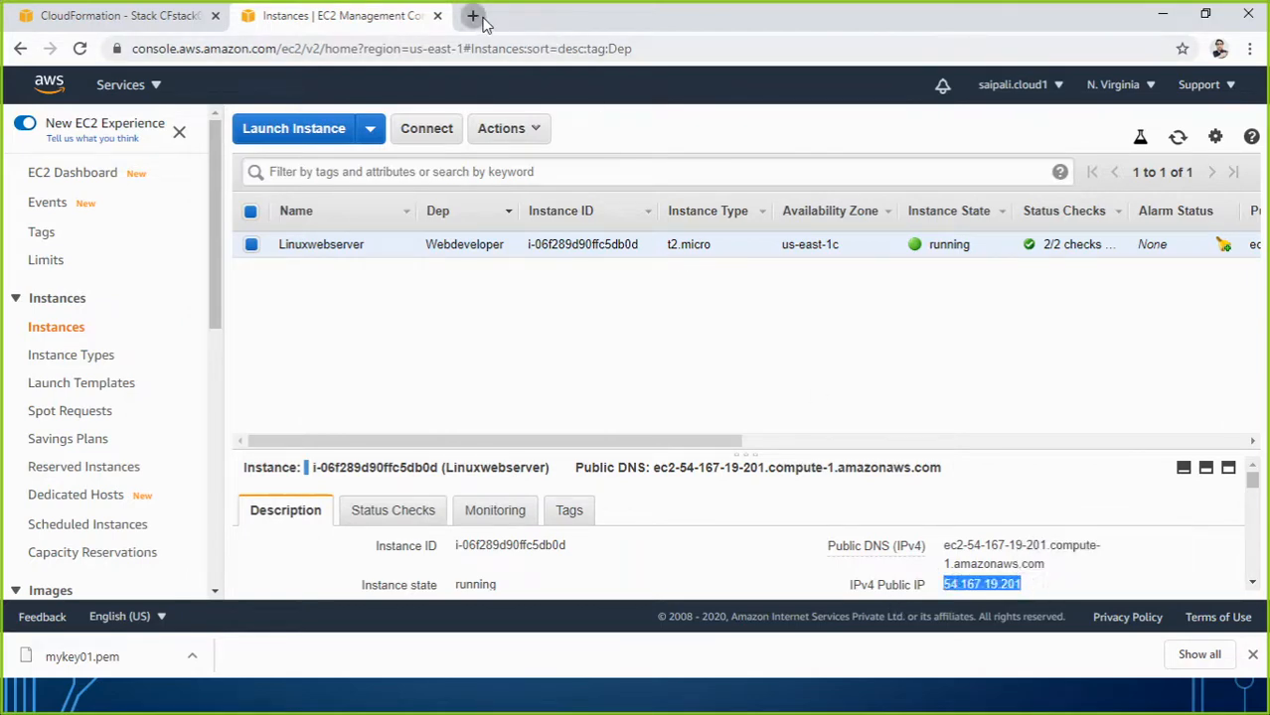
Load the copied IP 54.167.19.201 in a new browser tab.
click(473, 17)
key(ctrl+v)
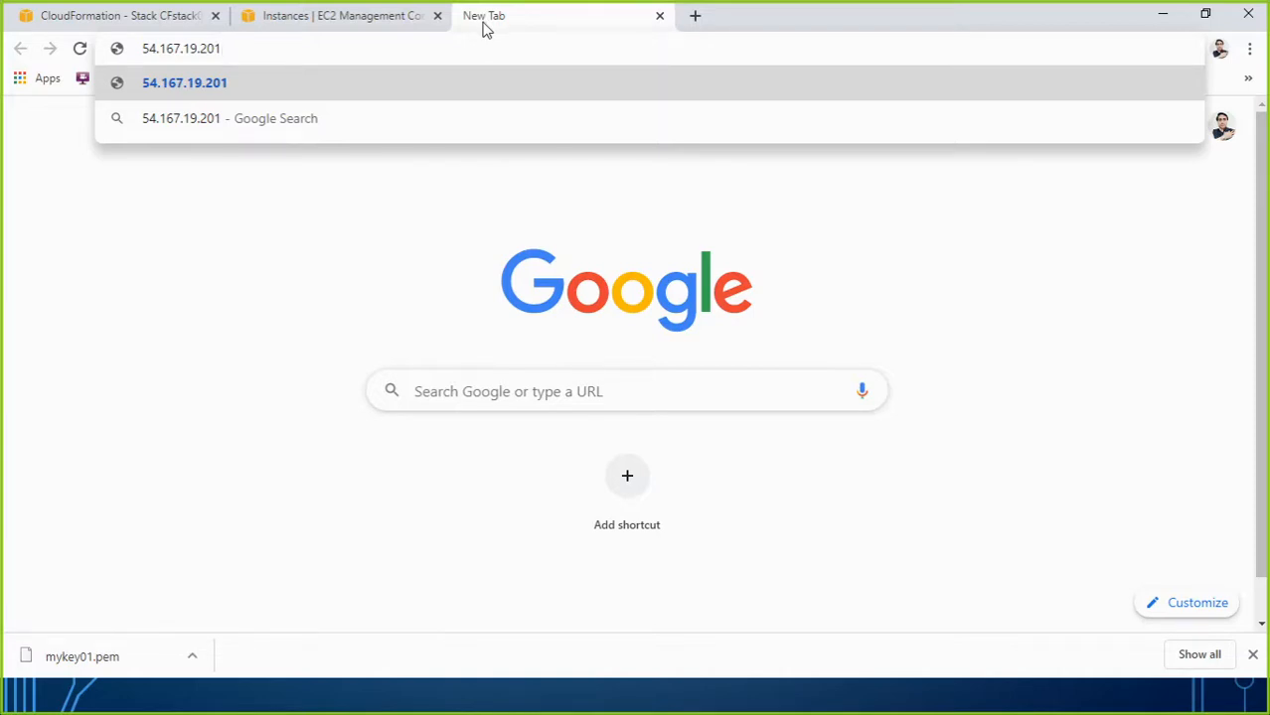
key(Return)
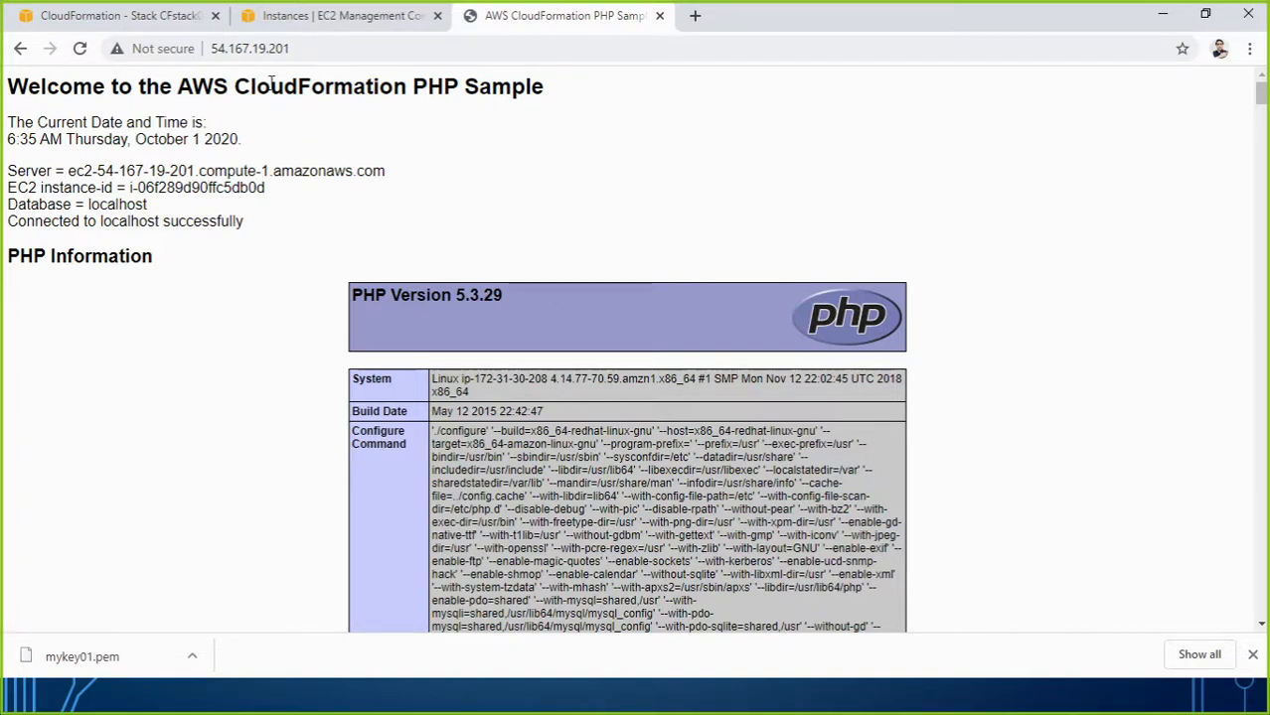
Review the AWS CloudFormation PHP Sample page, then return to CFstack01's stack events.
drag(180, 87, 548, 89)
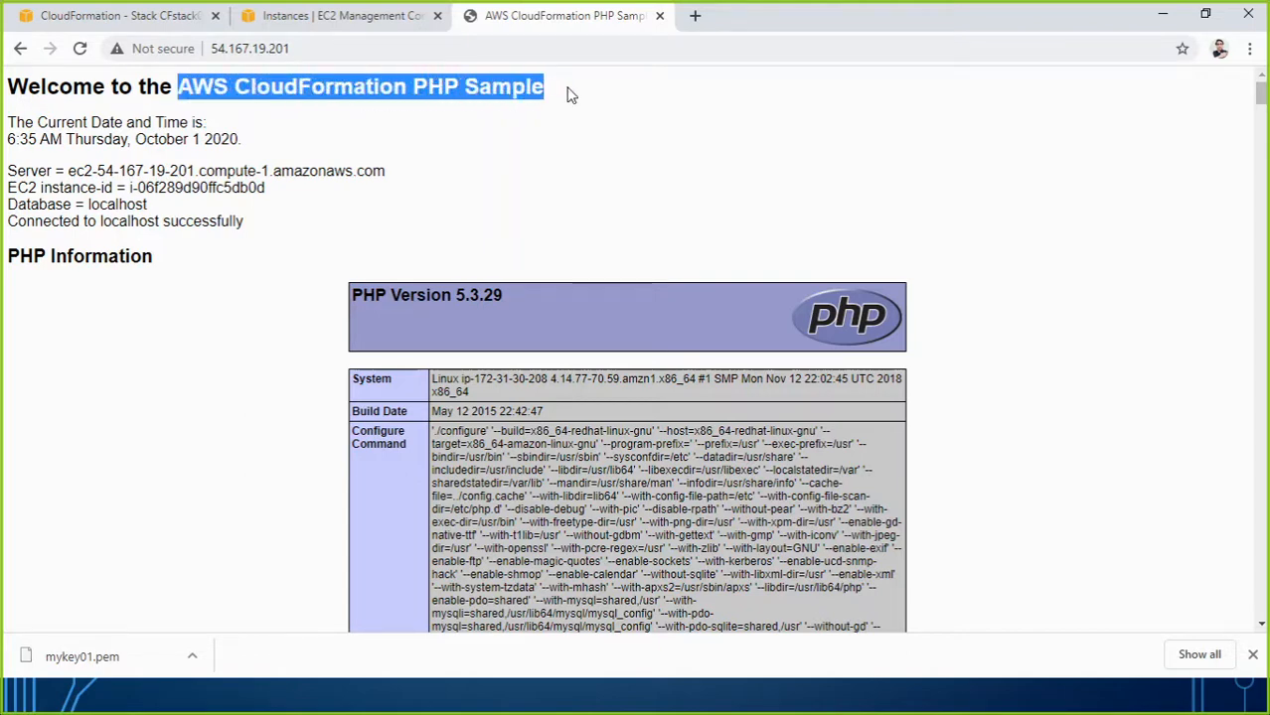
scroll(328, 239, down, 15)
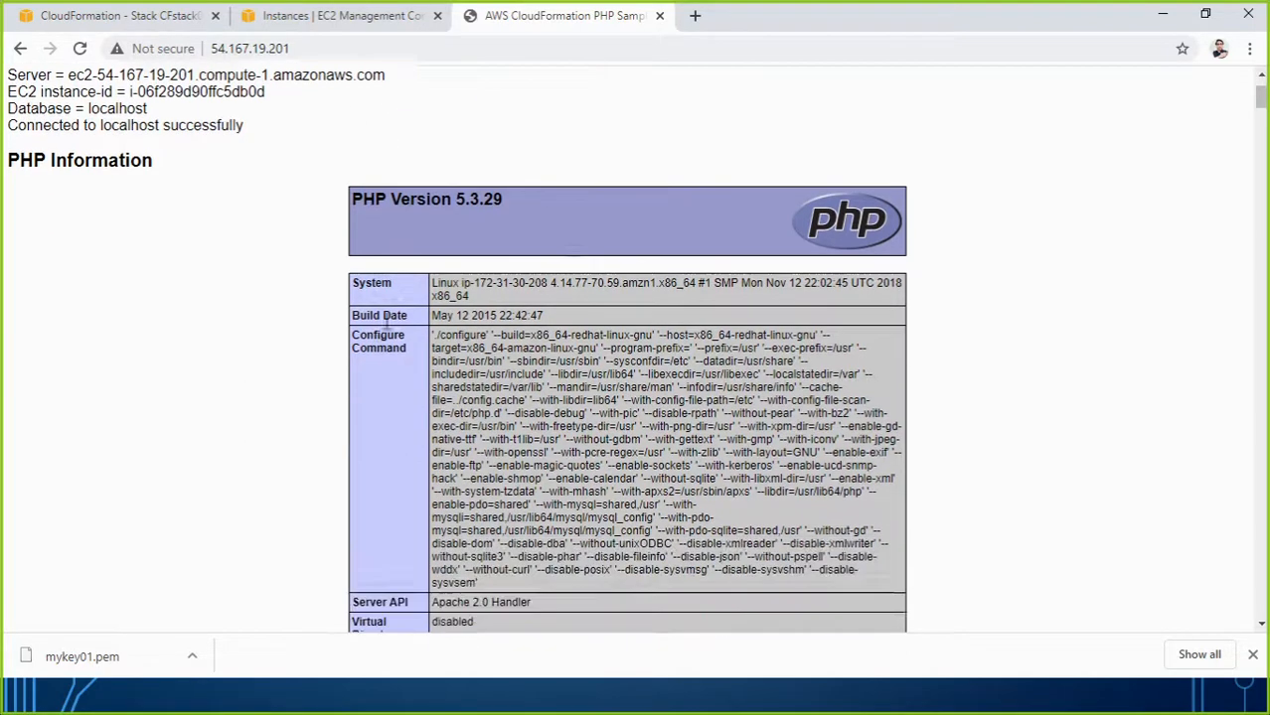
scroll(387, 352, down, 15)
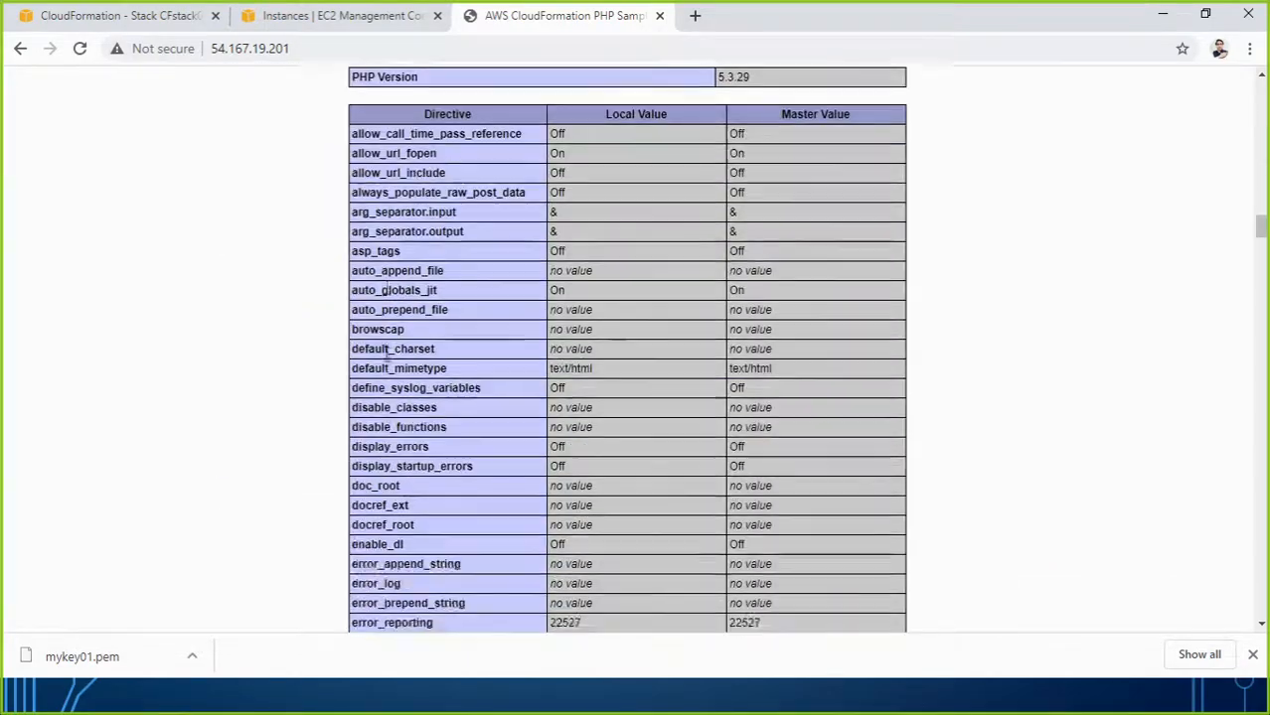
scroll(387, 360, up, 15)
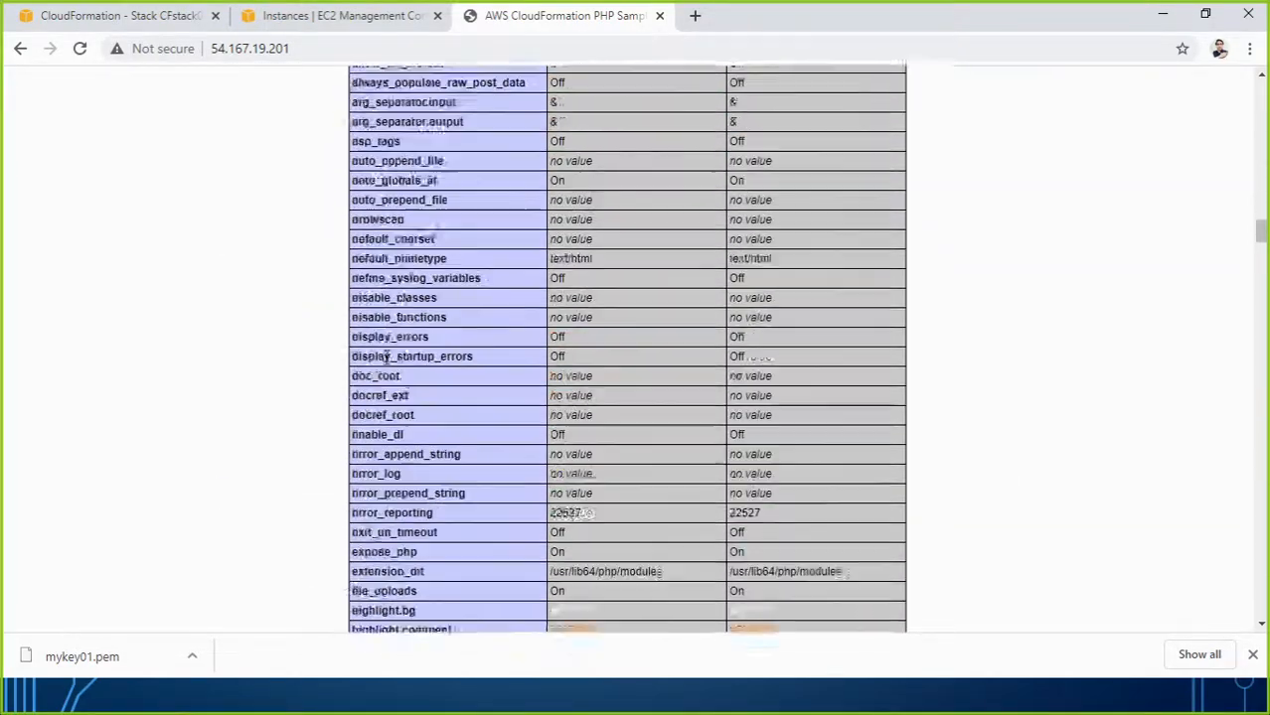
scroll(387, 359, up, 15)
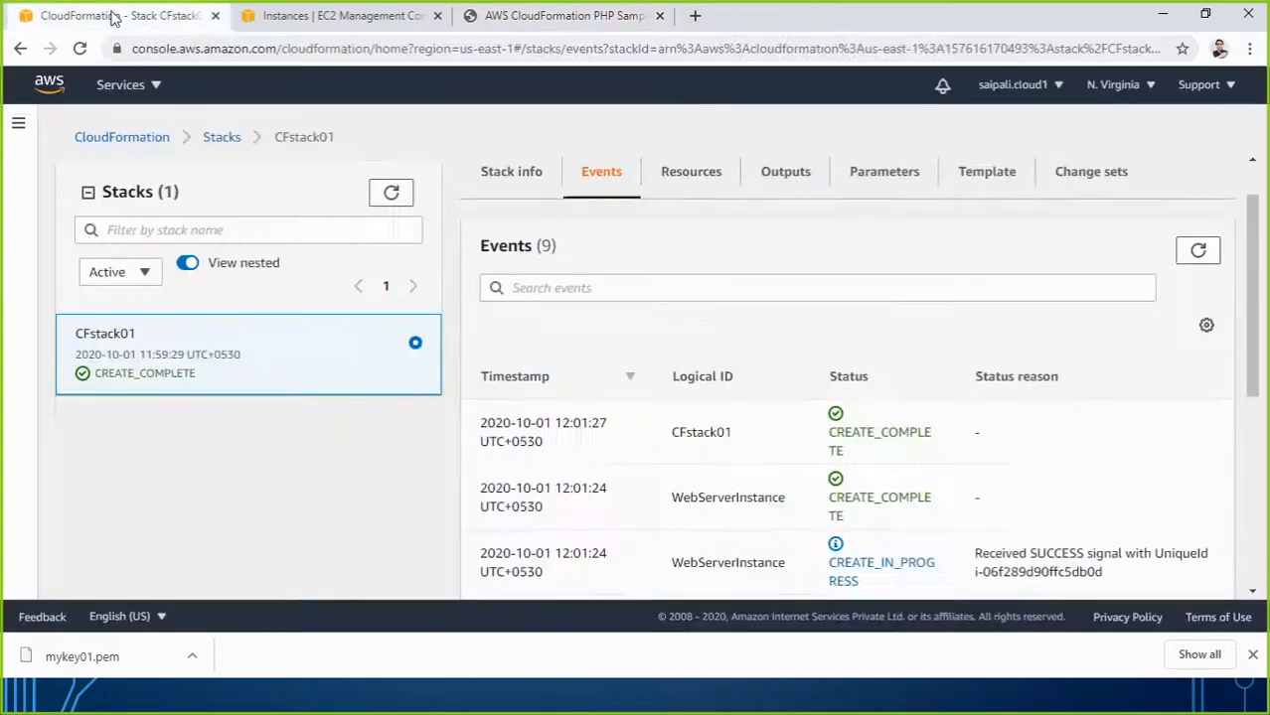
click(111, 15)
Review CFstack01's stack info and event history.
click(499, 175)
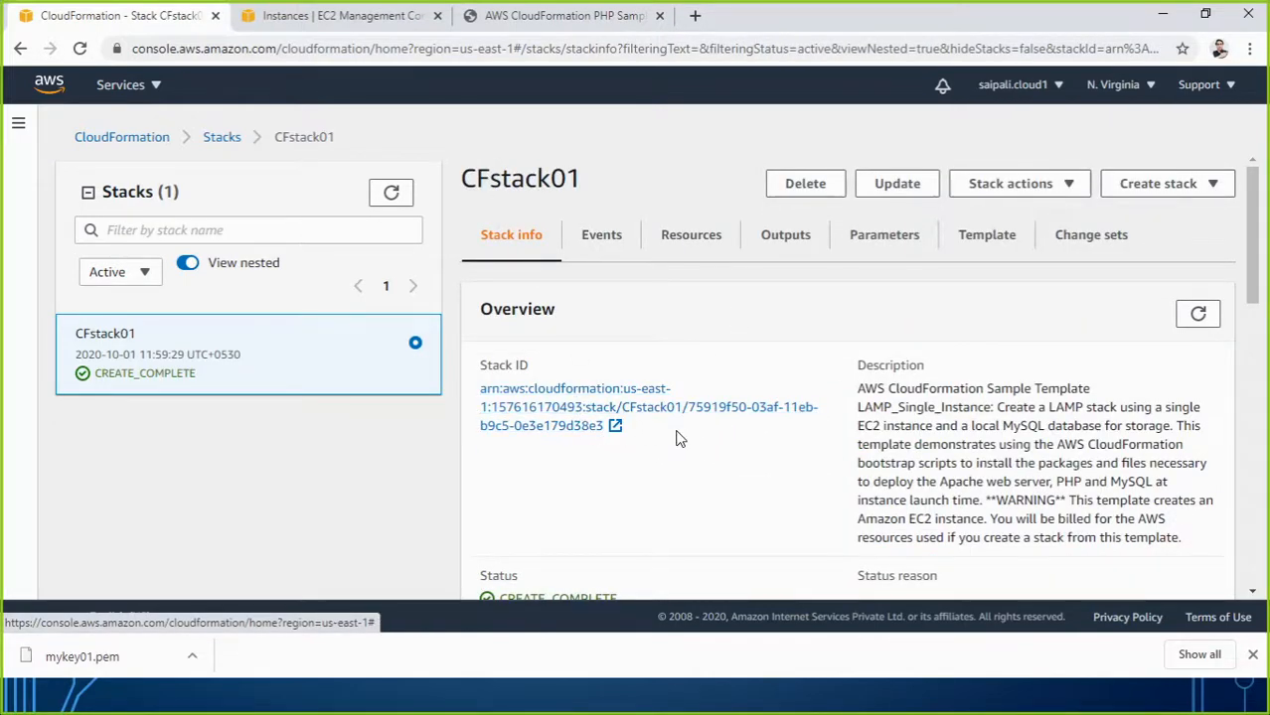
click(599, 238)
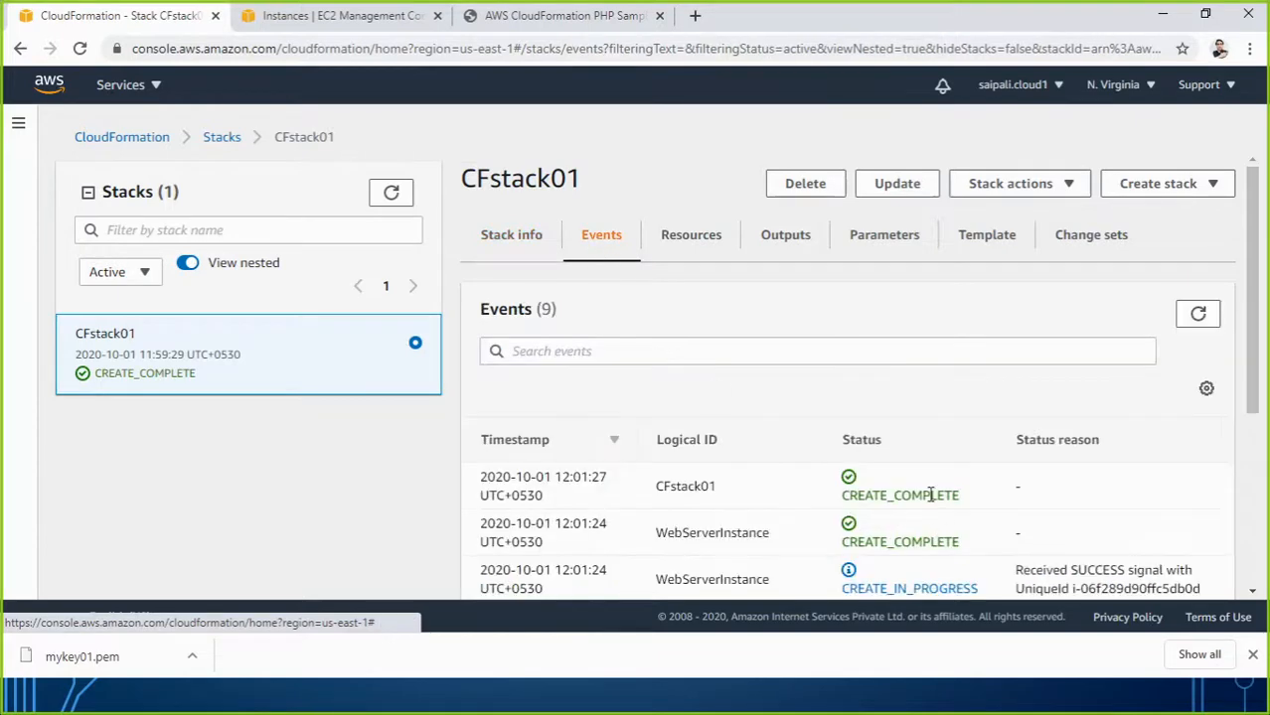
scroll(931, 493, down, 5)
scroll(924, 467, up, 2)
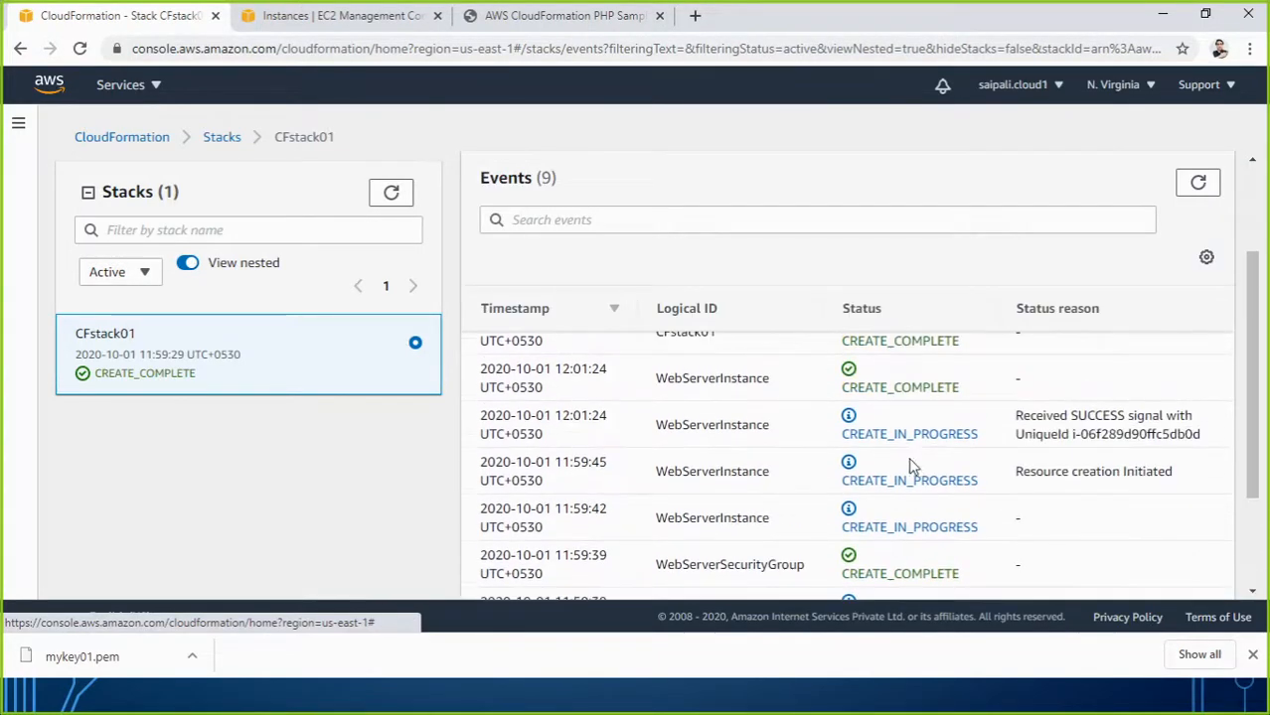
scroll(805, 389, up, 3)
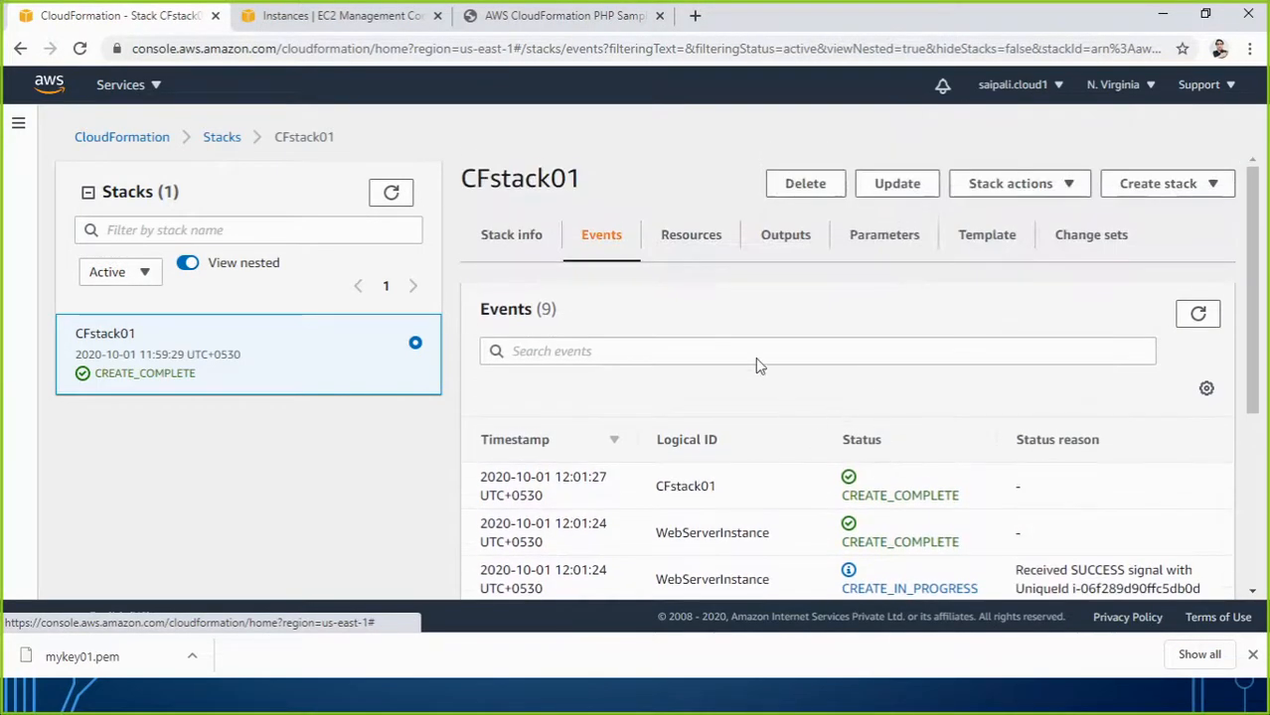
Inspect CFstack01's Instance and SecurityGroup resources, then show its Outputs with the WebsiteURL.
click(683, 241)
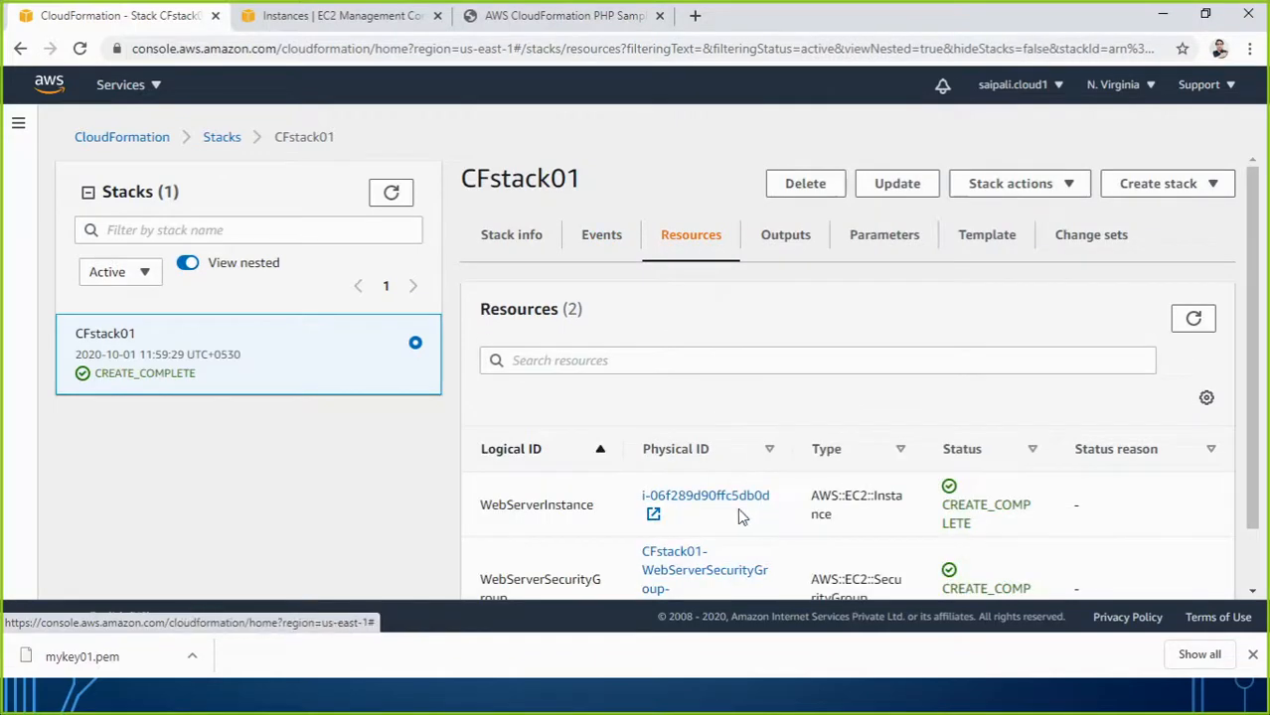
scroll(740, 516, down, 1)
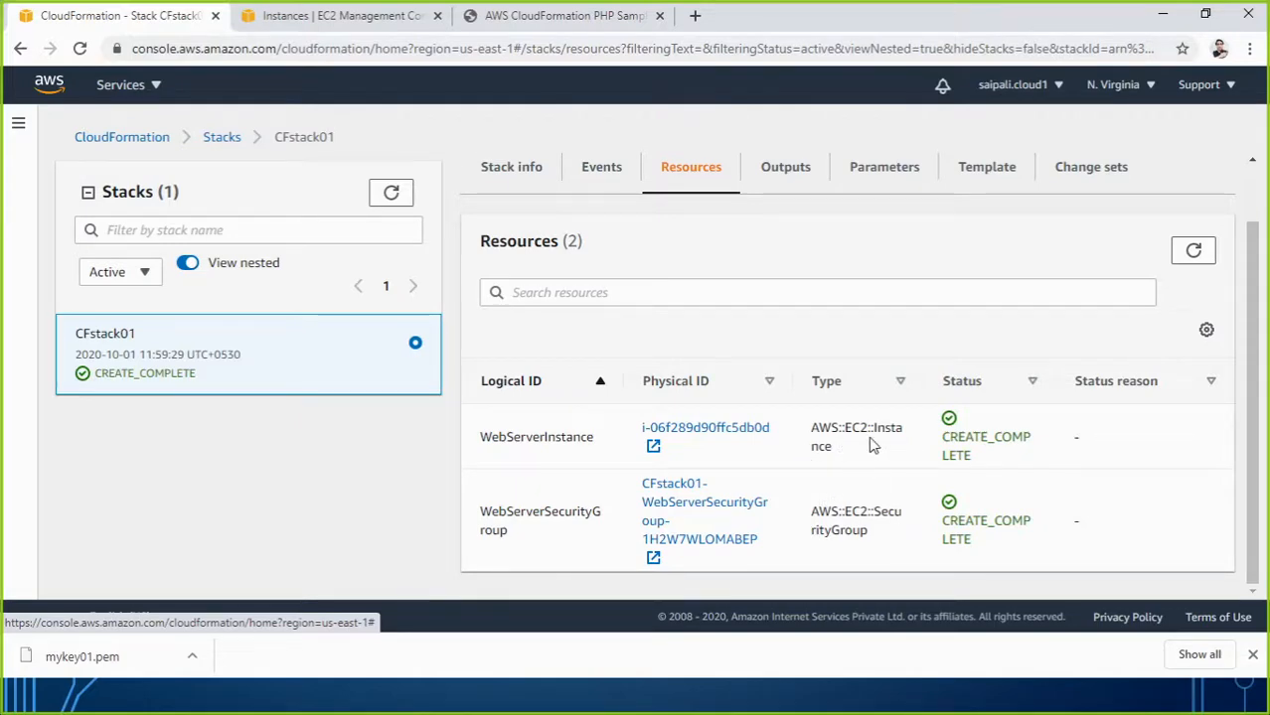
drag(873, 511, 891, 538)
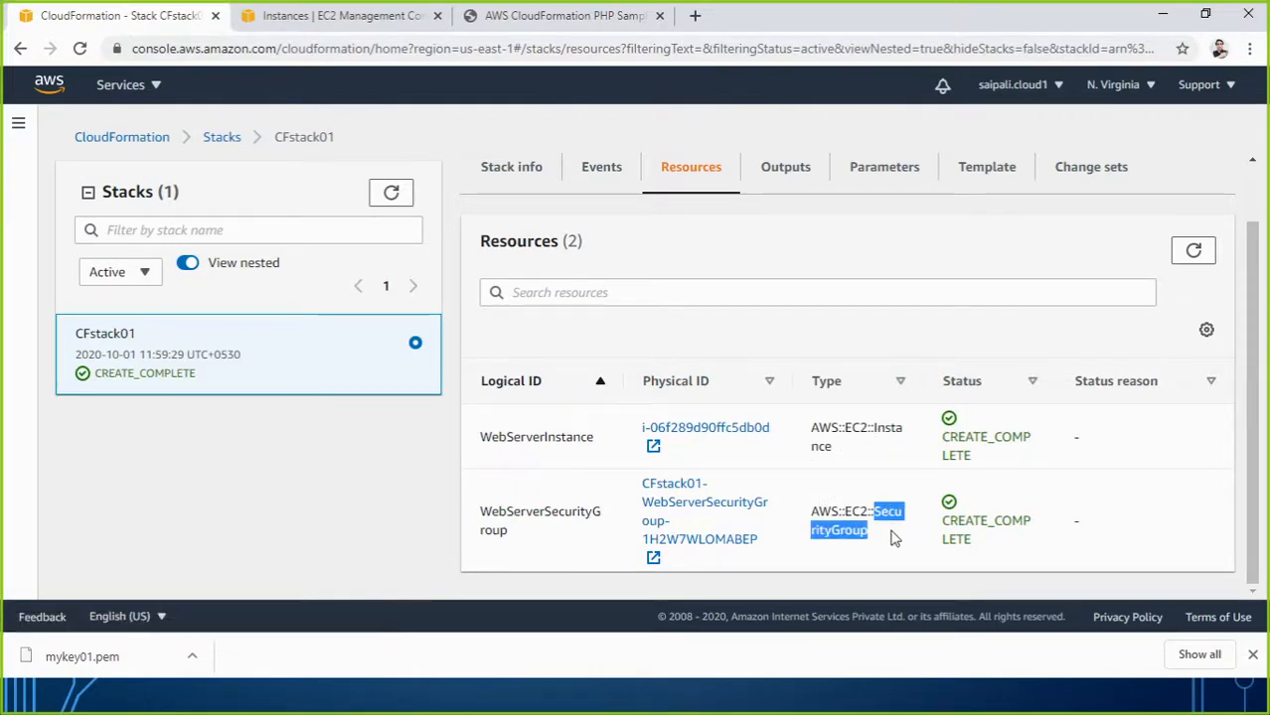
drag(873, 428, 891, 447)
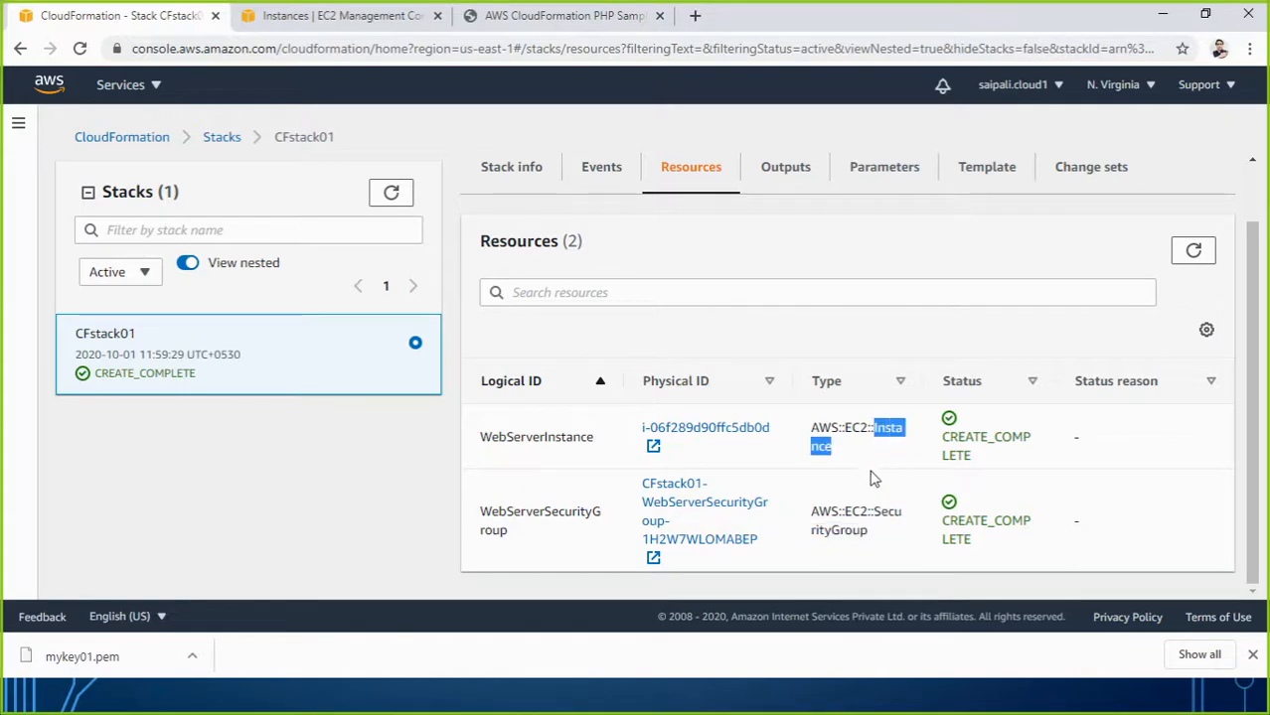
click(787, 171)
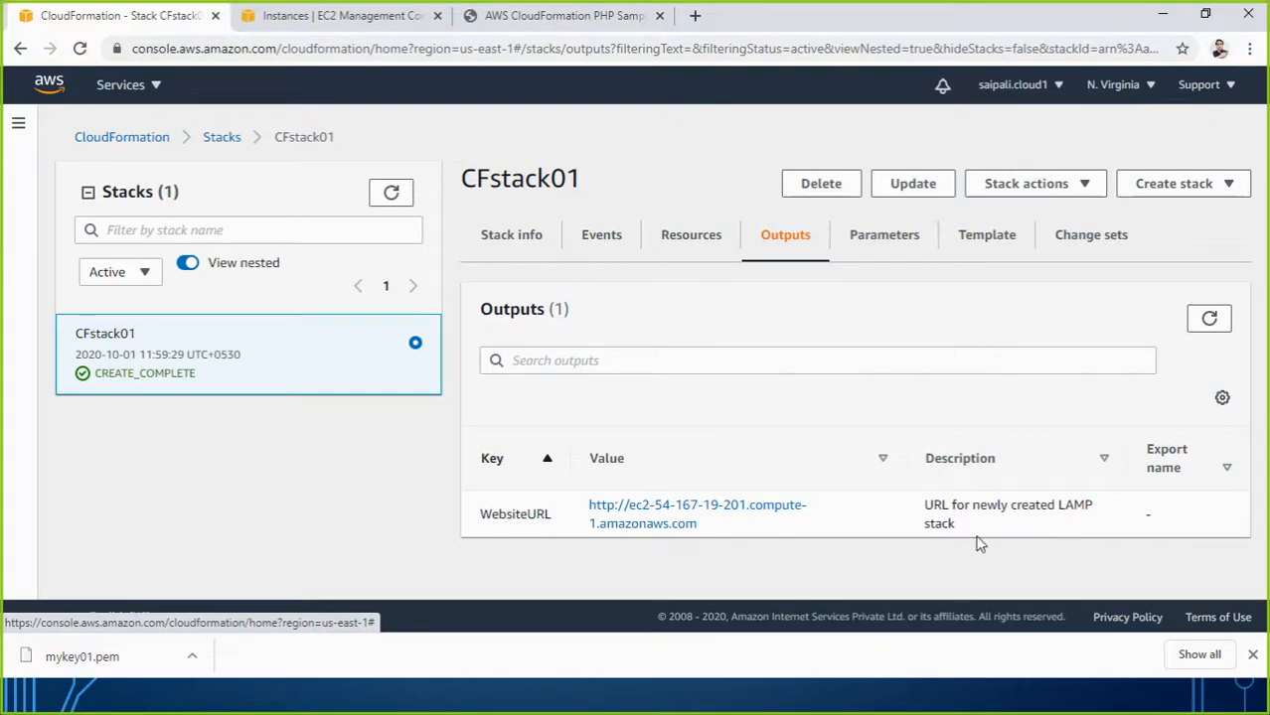
right_click(698, 512)
click(740, 456)
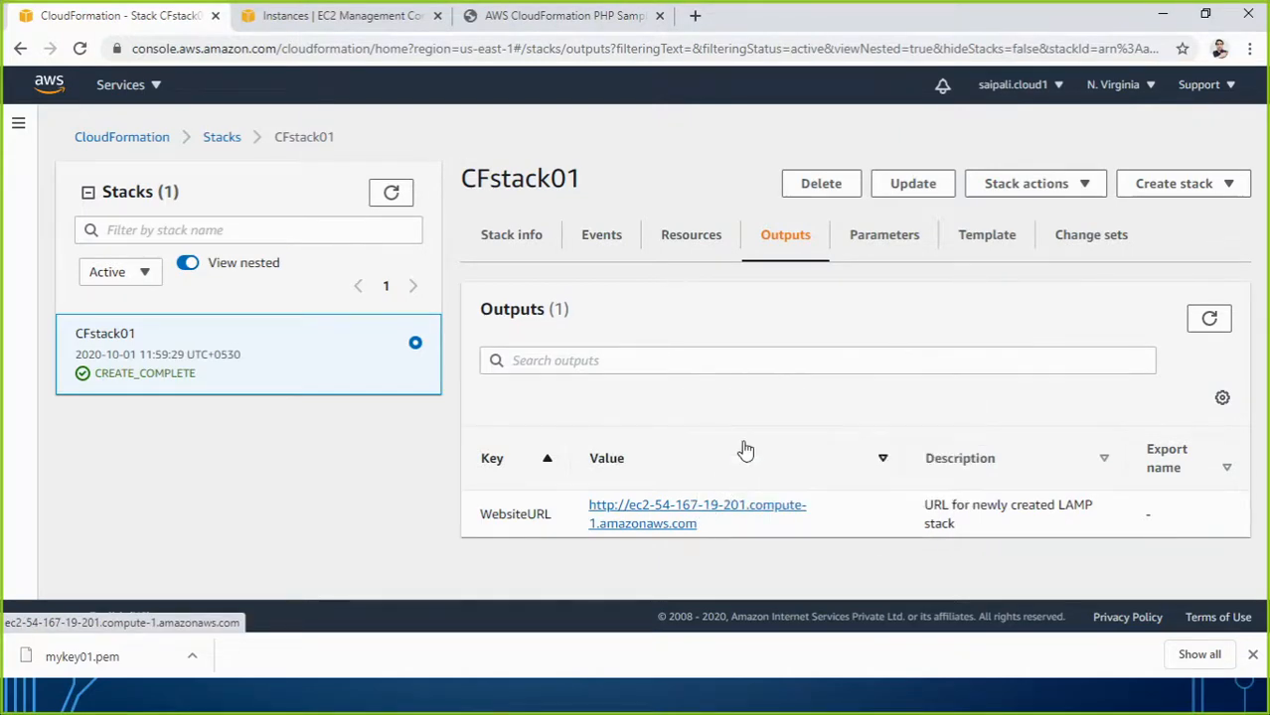
click(694, 15)
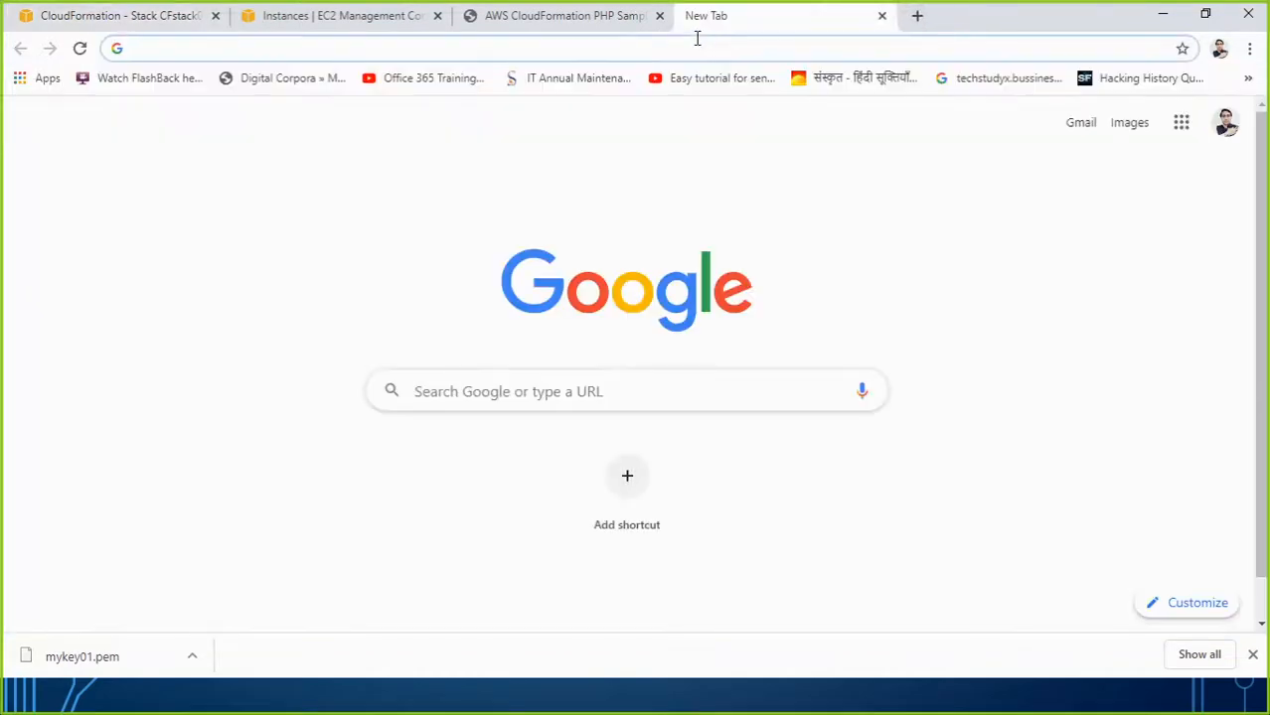
key(ctrl+v)
key(Return)
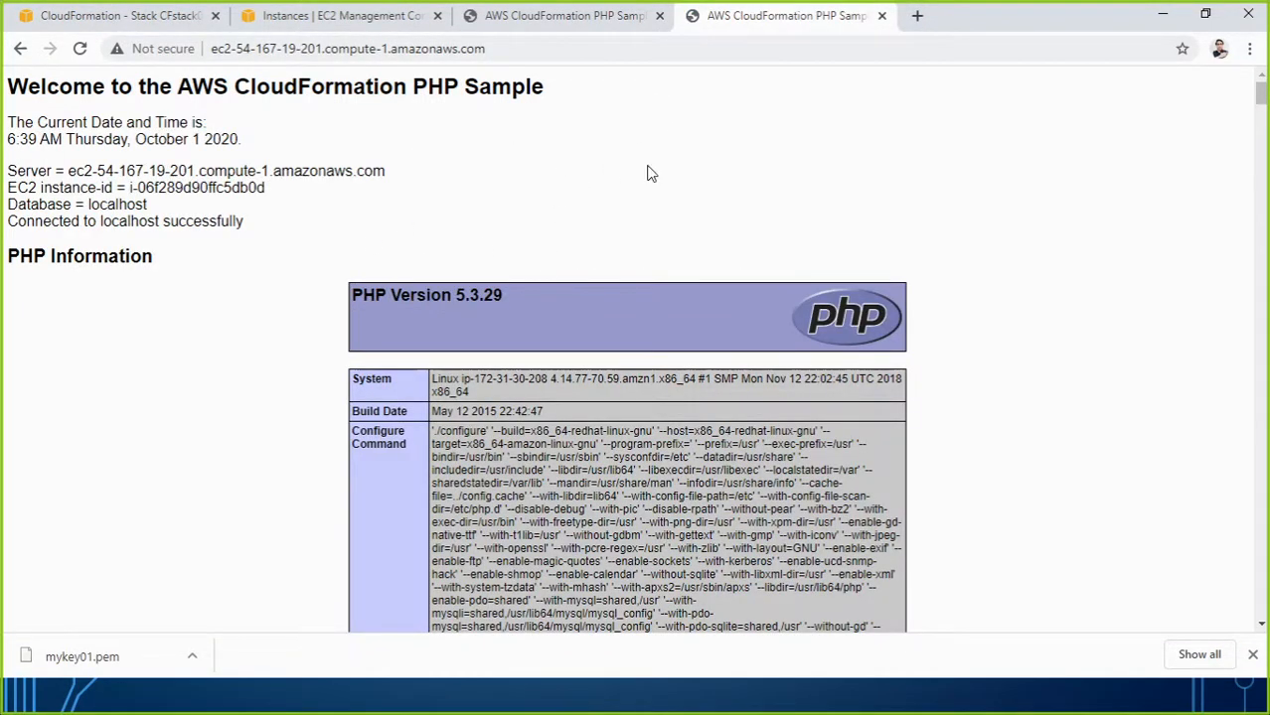
click(881, 16)
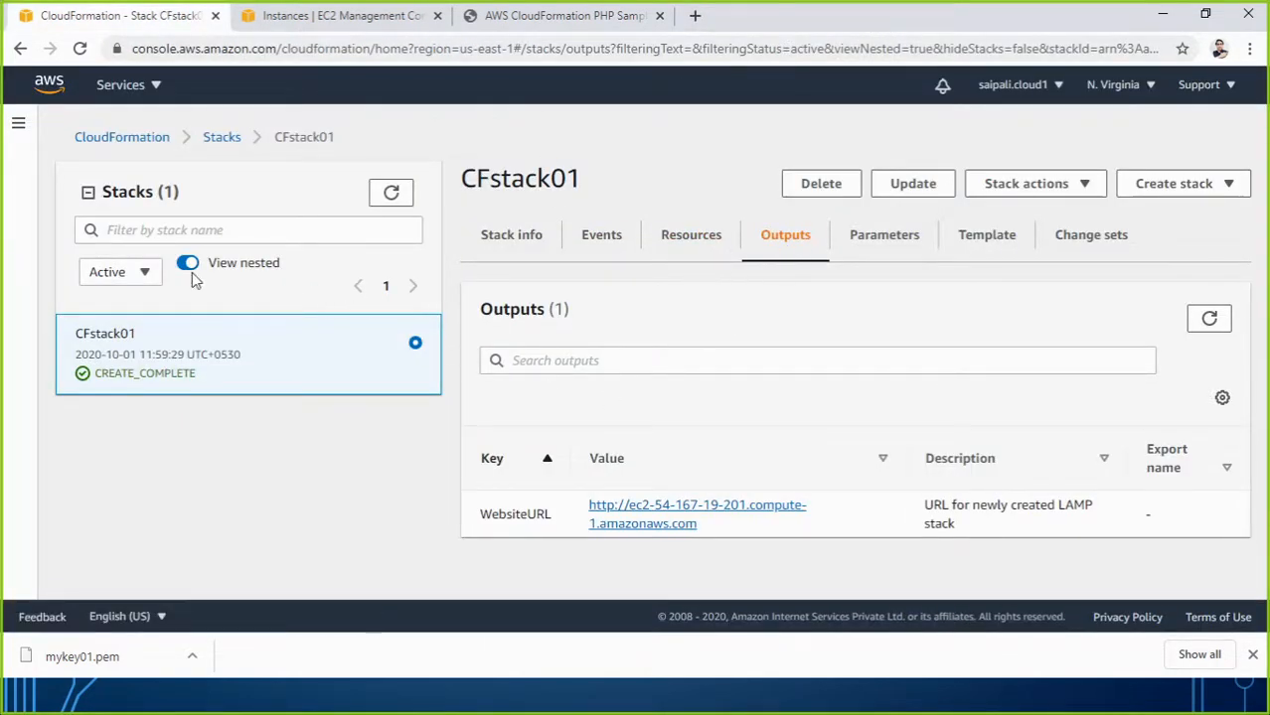
click(893, 245)
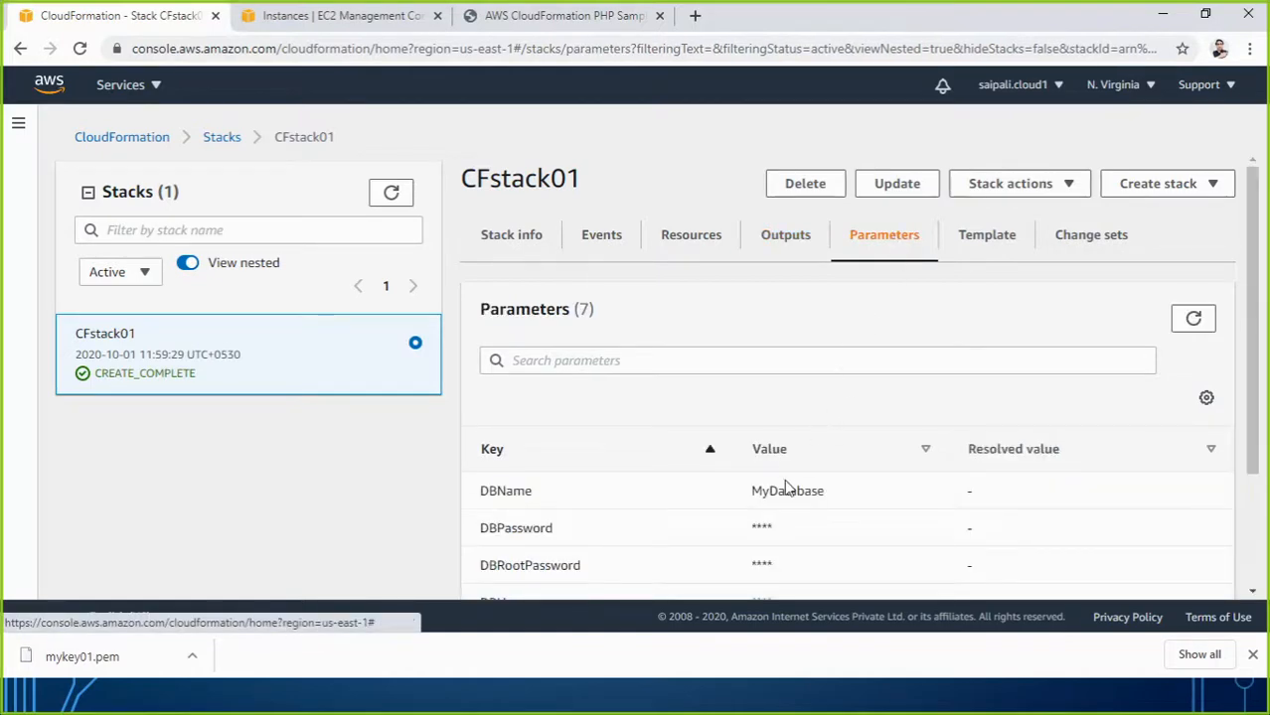
scroll(784, 487, down, 2)
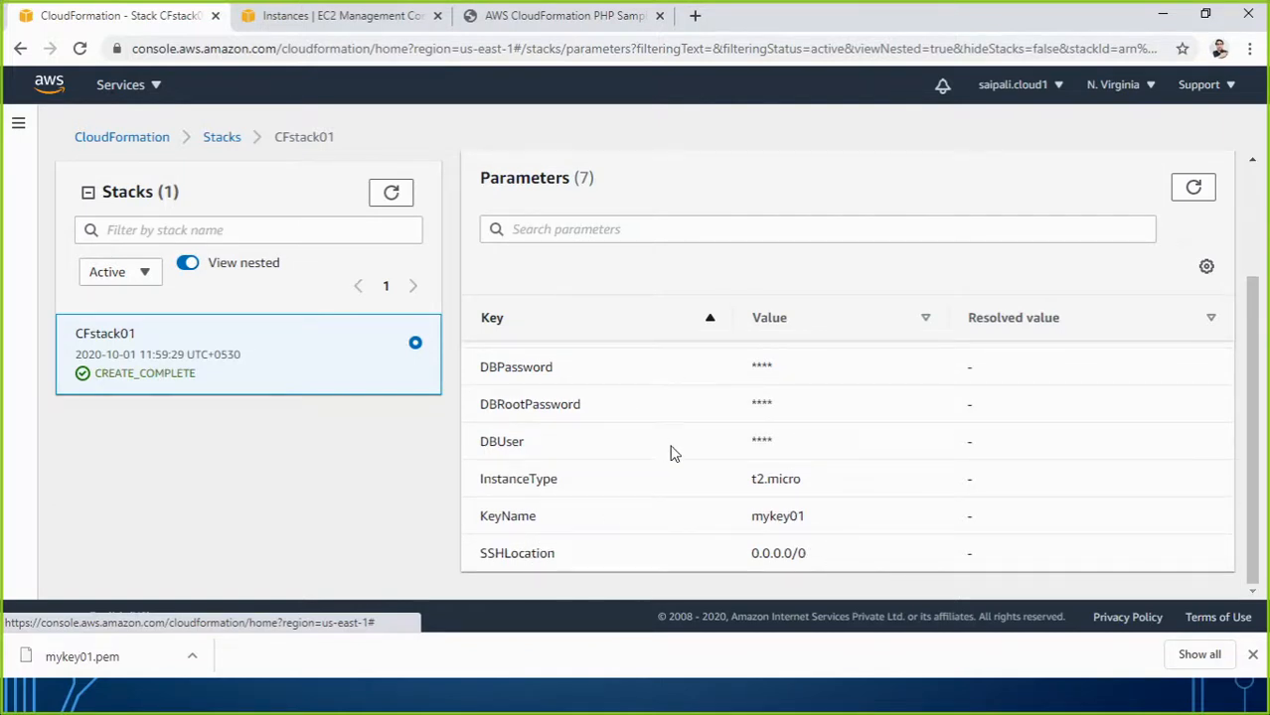
scroll(645, 407, up, 3)
click(988, 236)
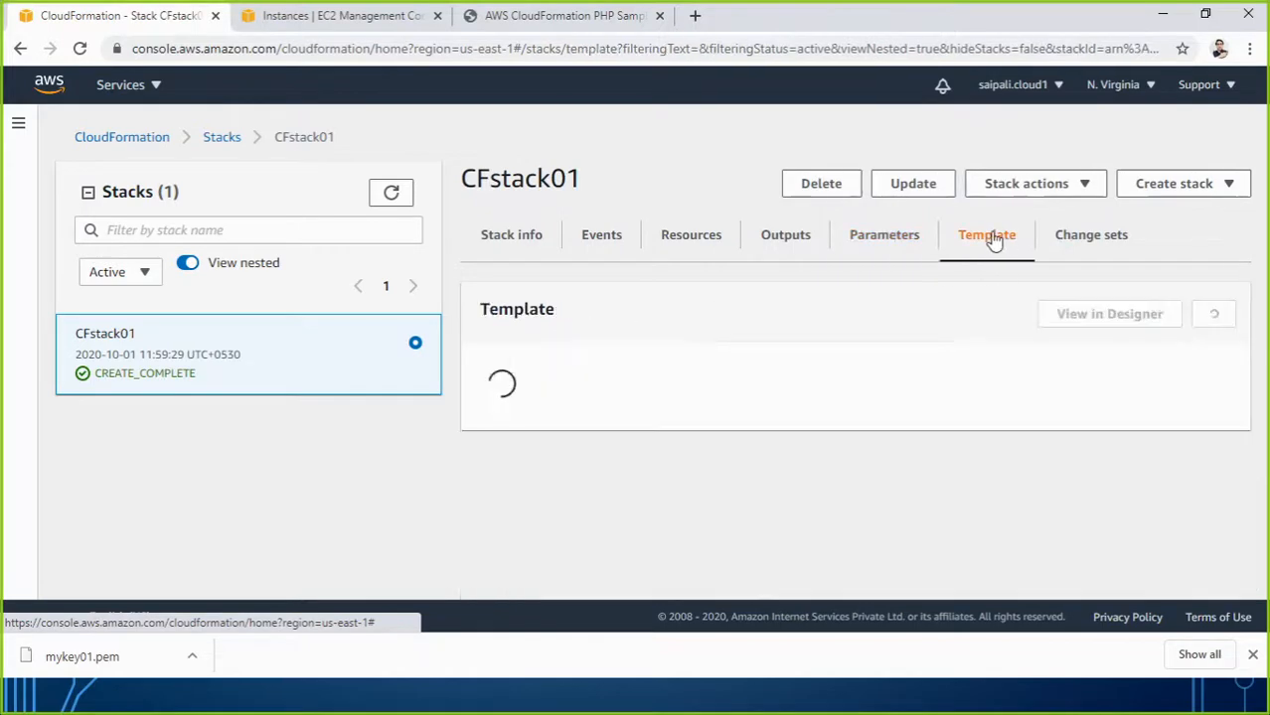
scroll(912, 369, down, 2)
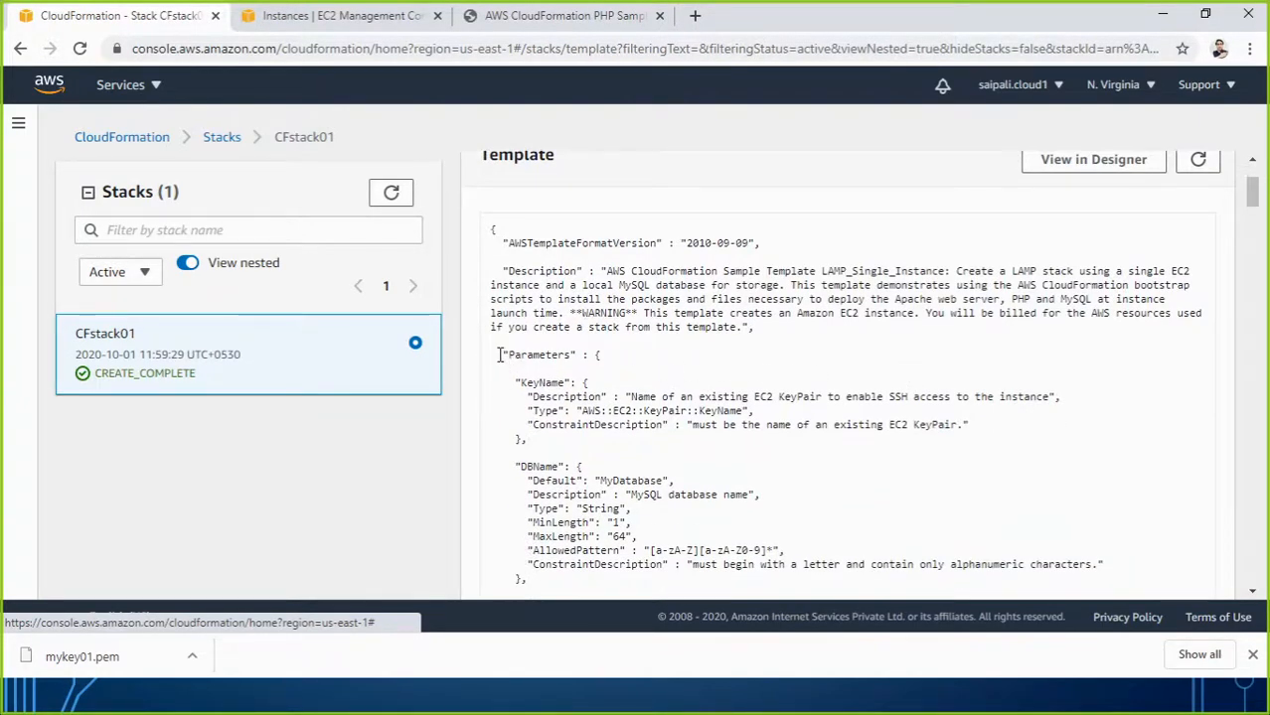
drag(497, 354, 821, 548)
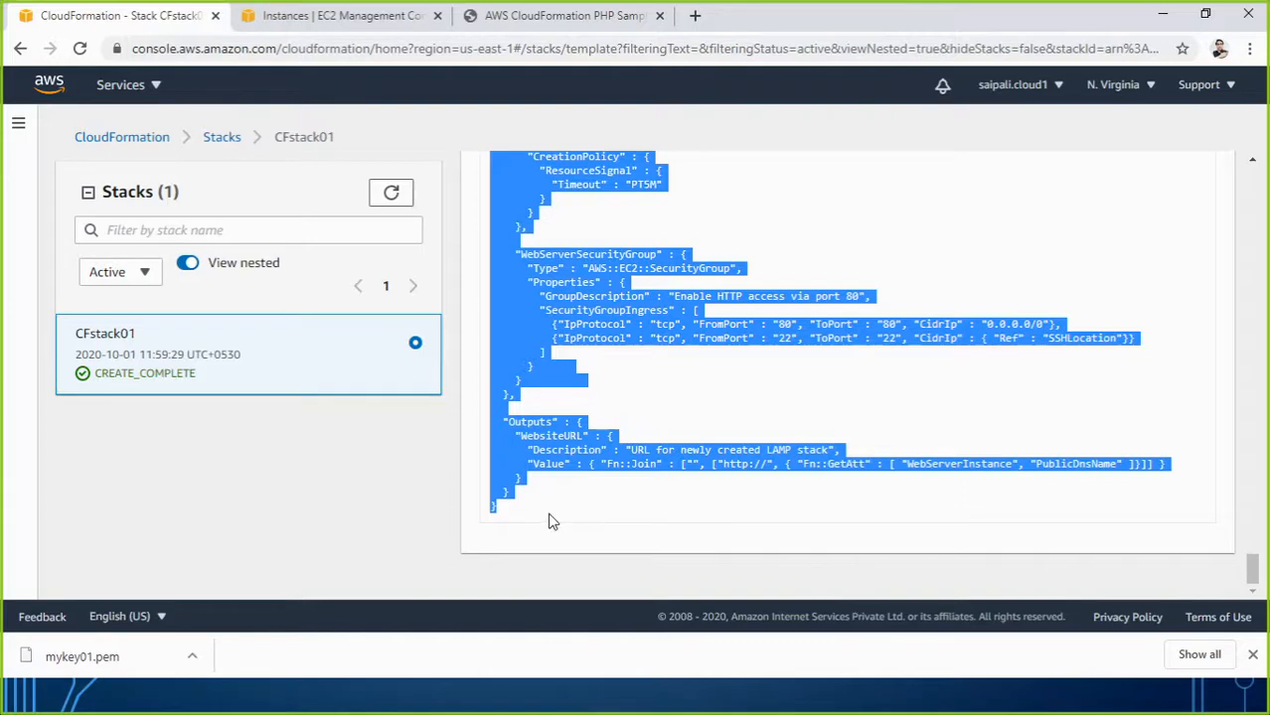
scroll(606, 532, up, 15)
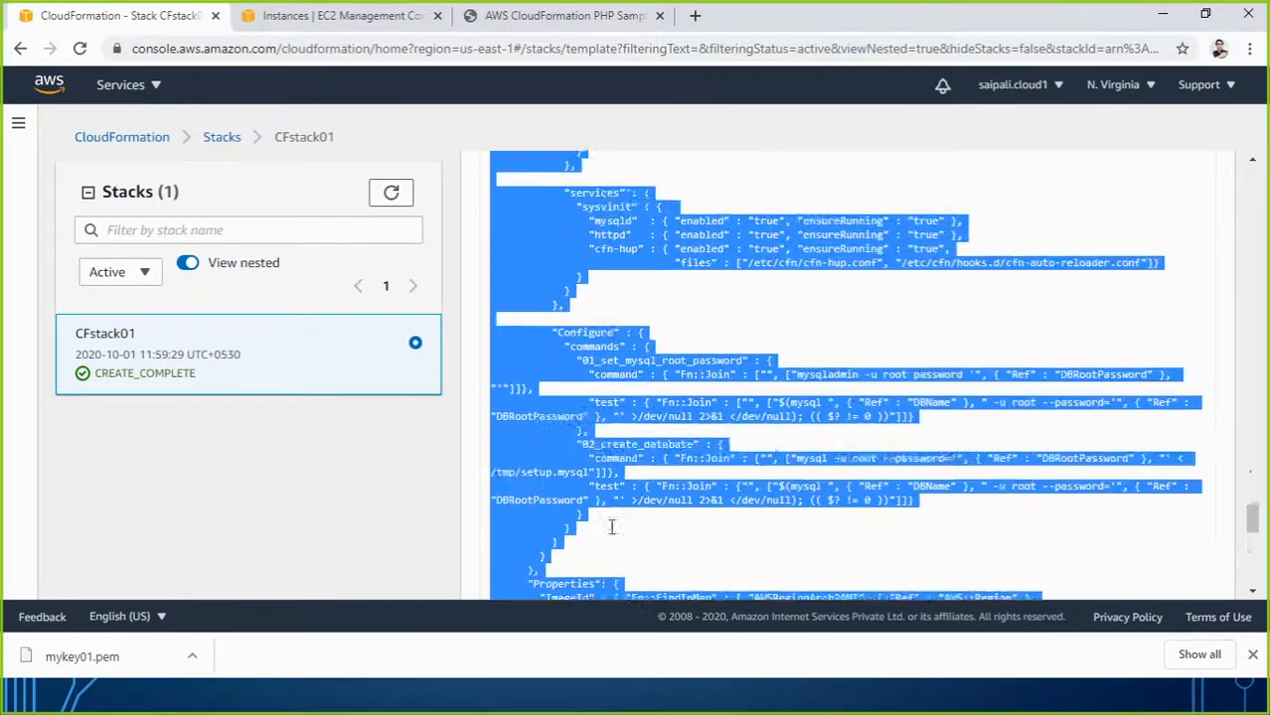
scroll(633, 458, up, 20)
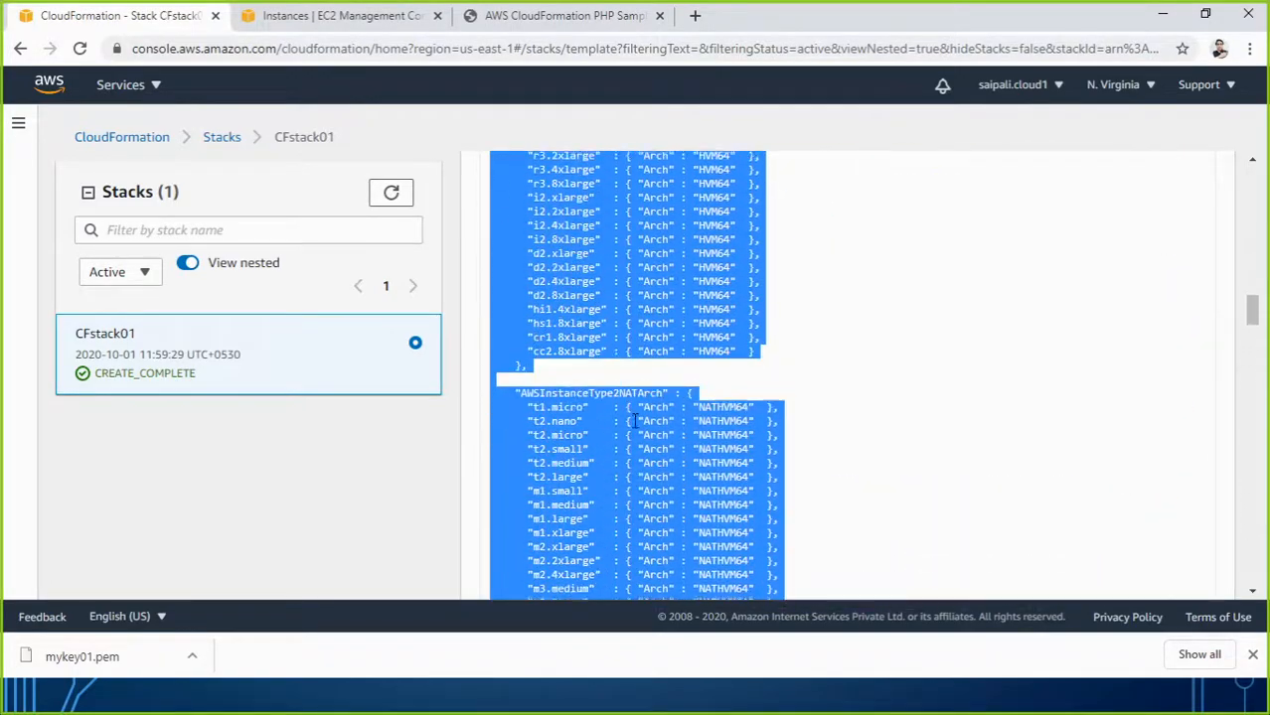
scroll(634, 421, up, 2)
scroll(634, 426, down, 5)
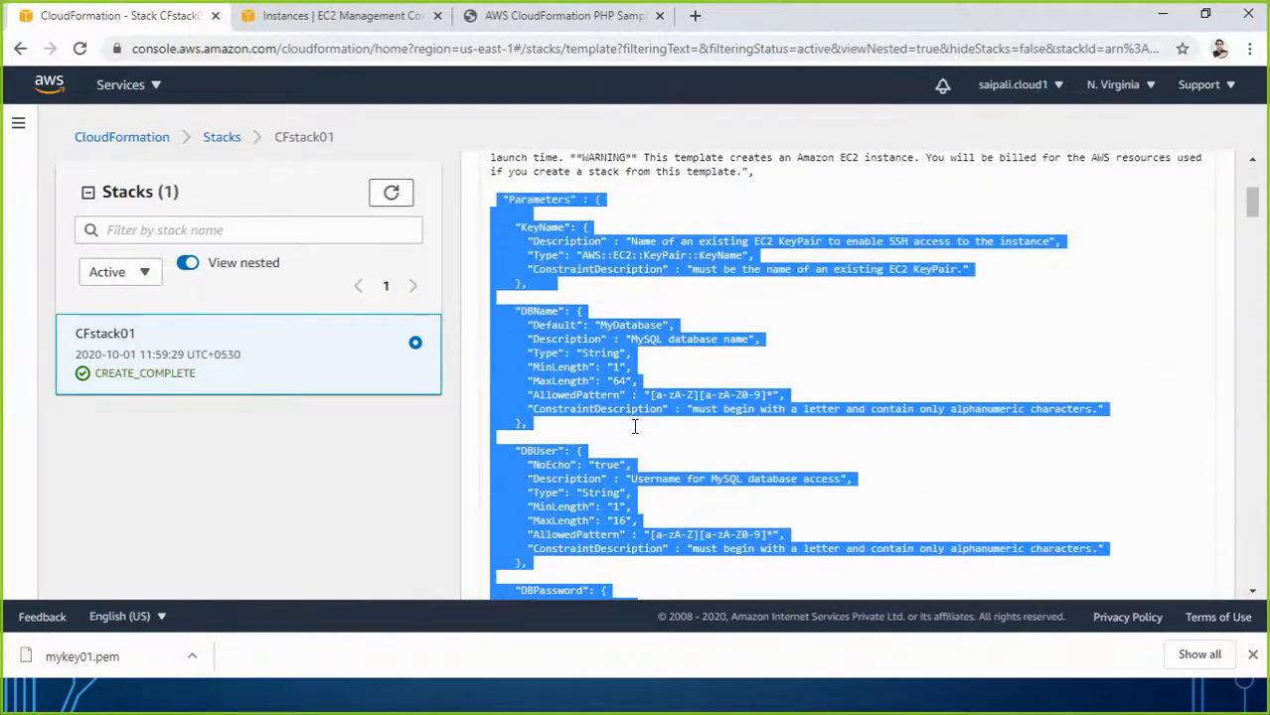
click(825, 340)
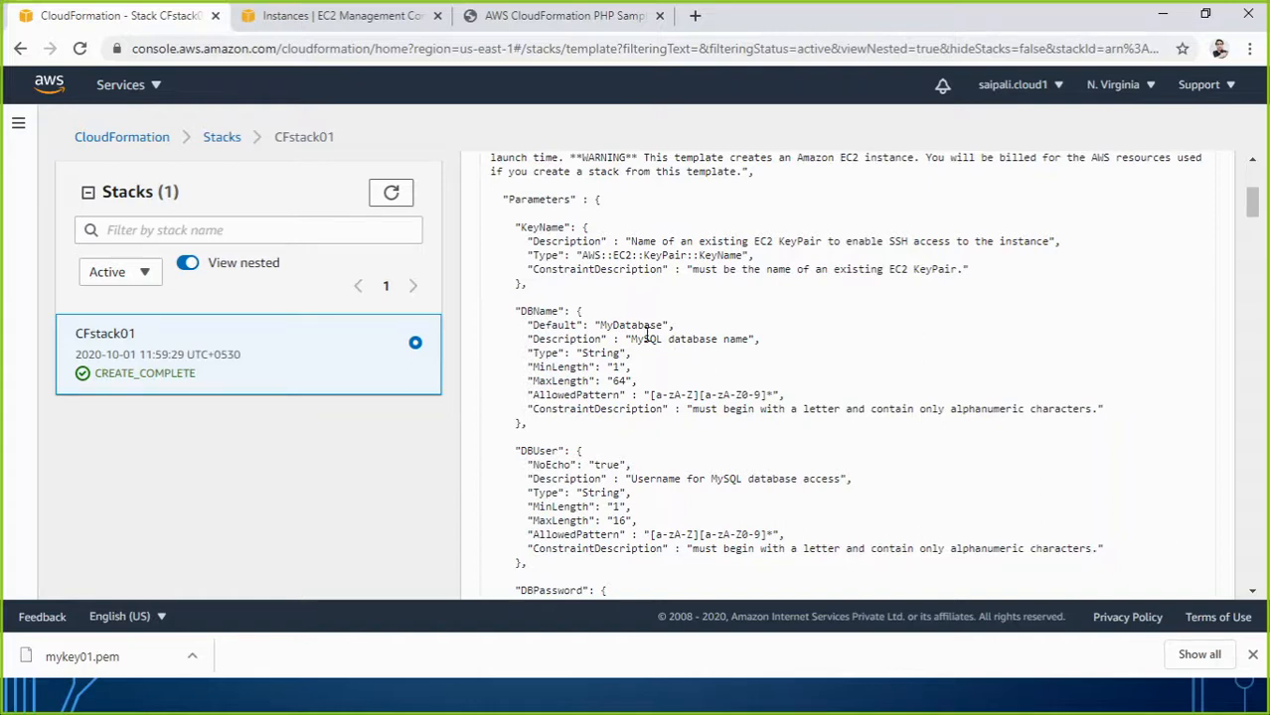
drag(601, 326, 662, 327)
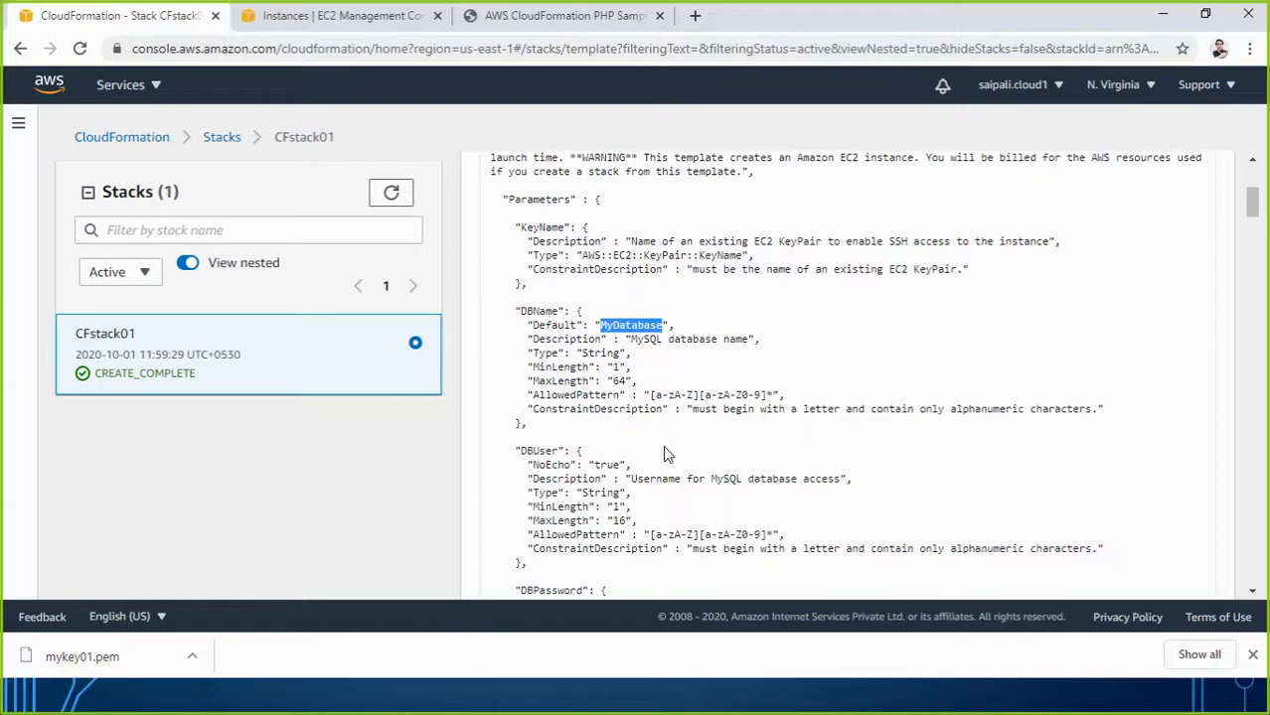
scroll(824, 303, up, 3)
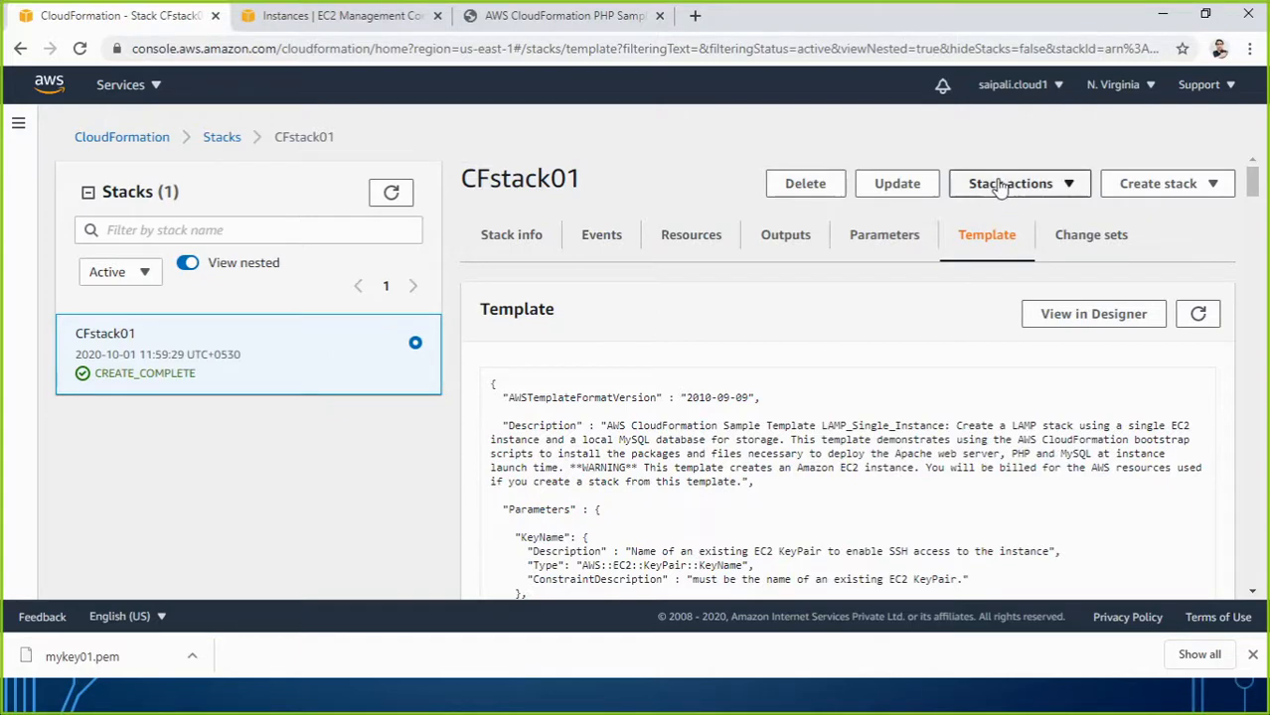
Go back to the CloudFormation Stacks list, compare with EC2 Instances, and select CFstack01.
click(18, 131)
click(43, 187)
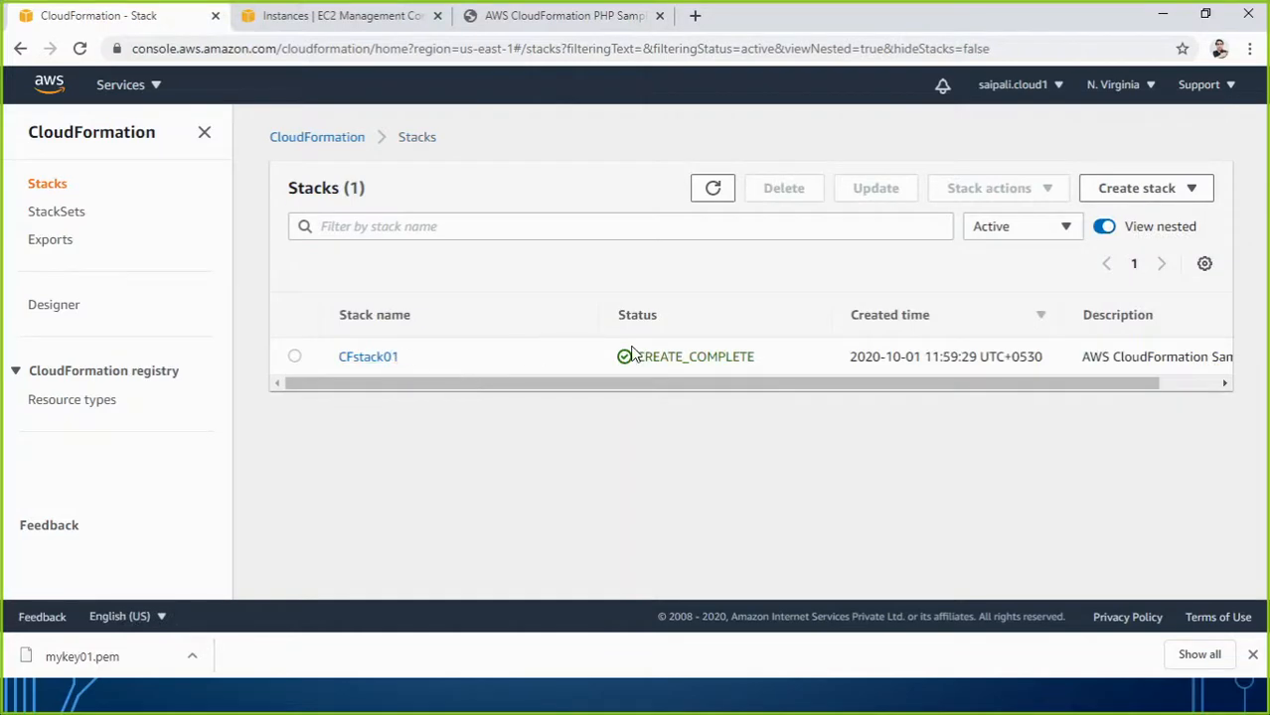
click(369, 16)
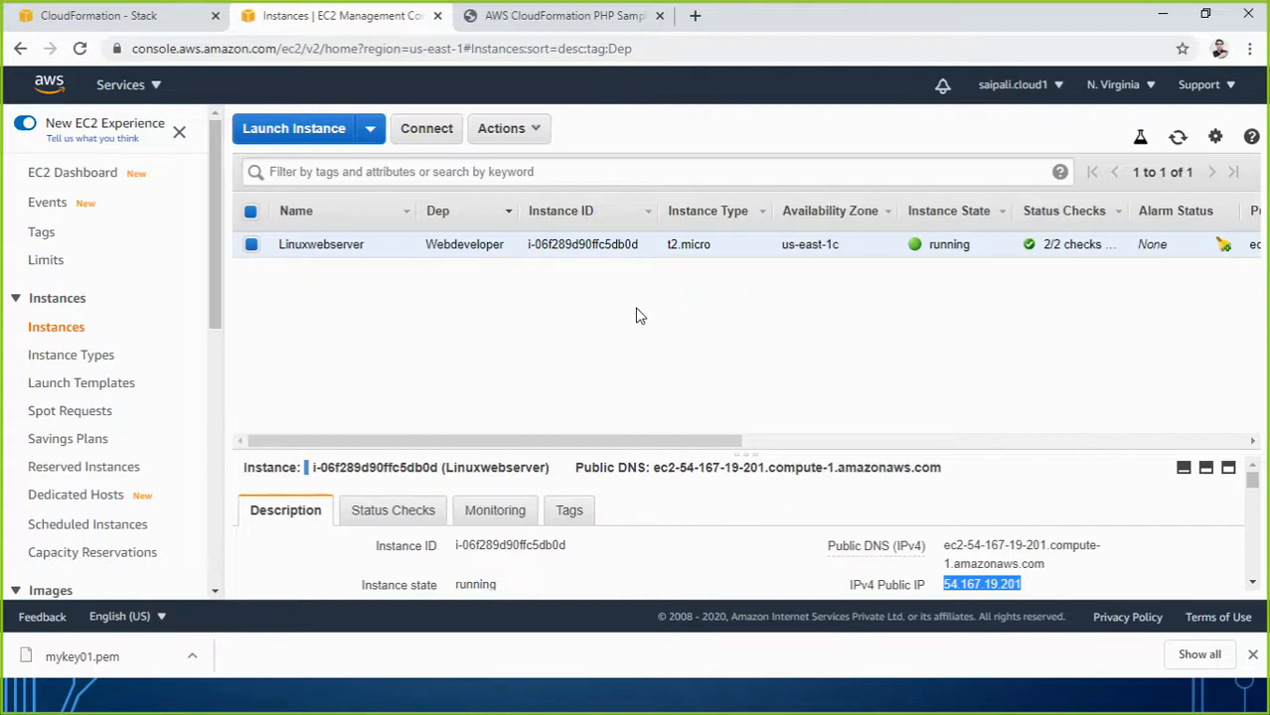
click(175, 12)
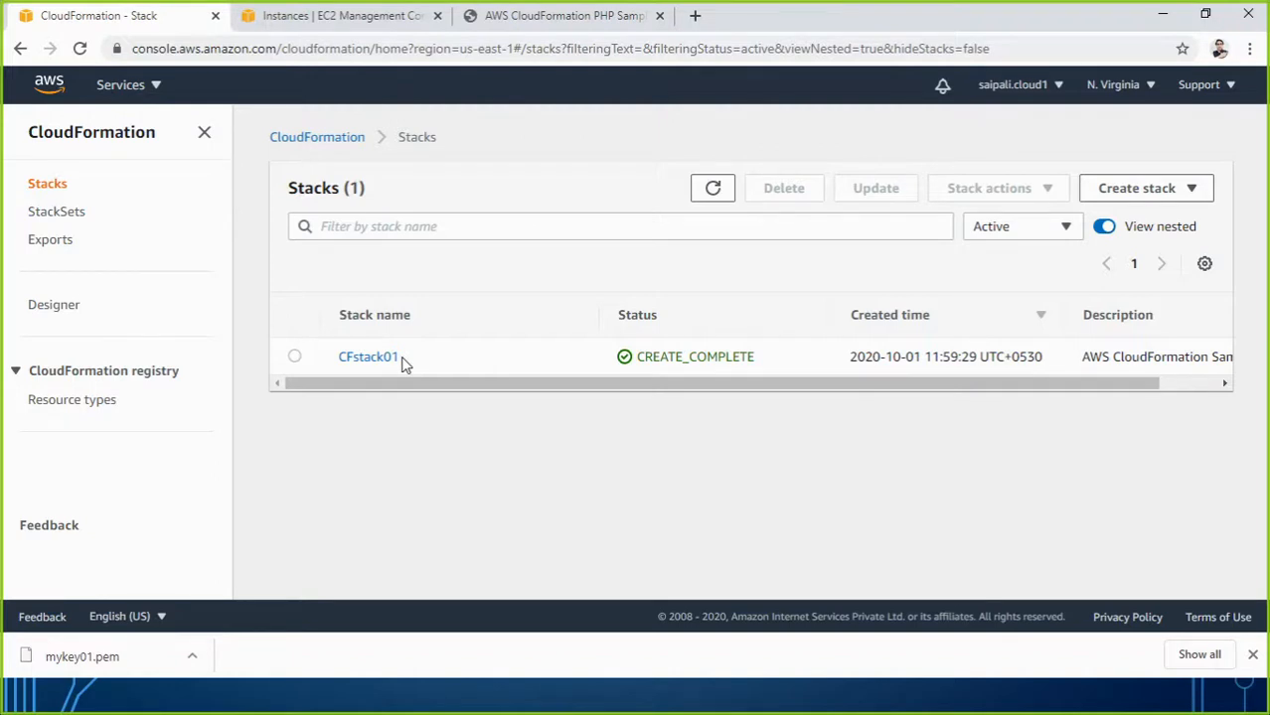
click(295, 357)
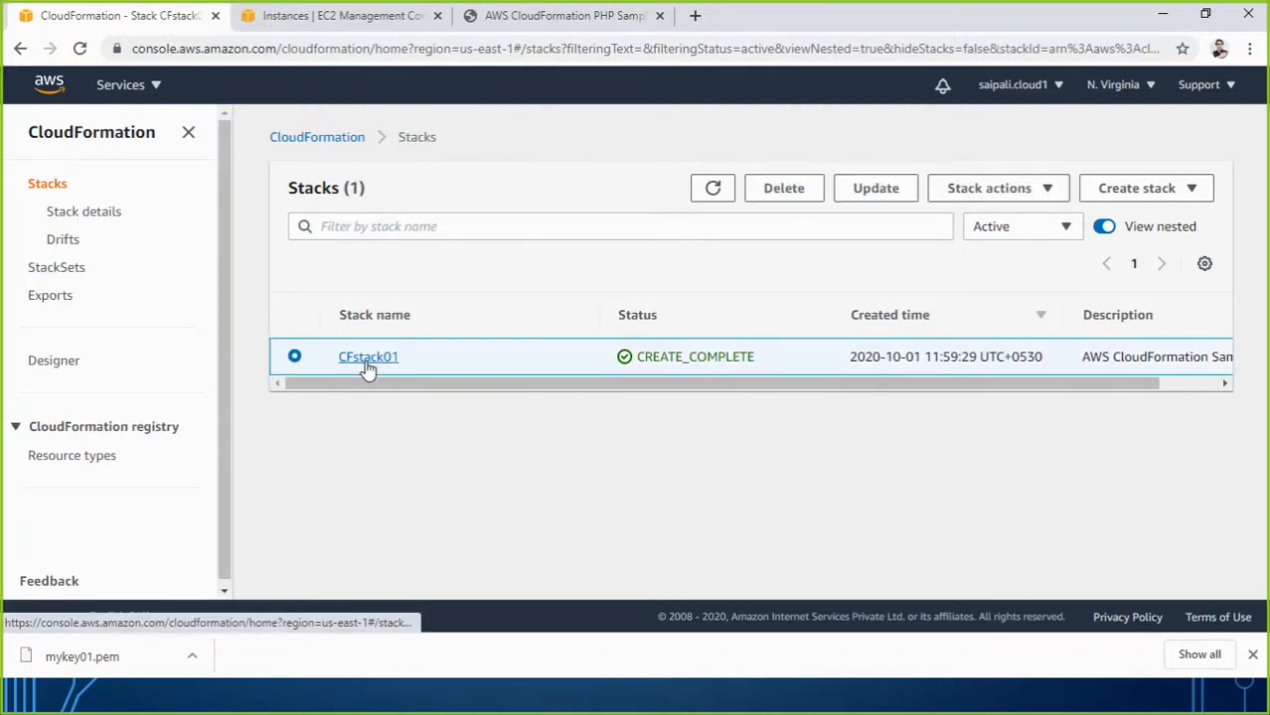
click(308, 18)
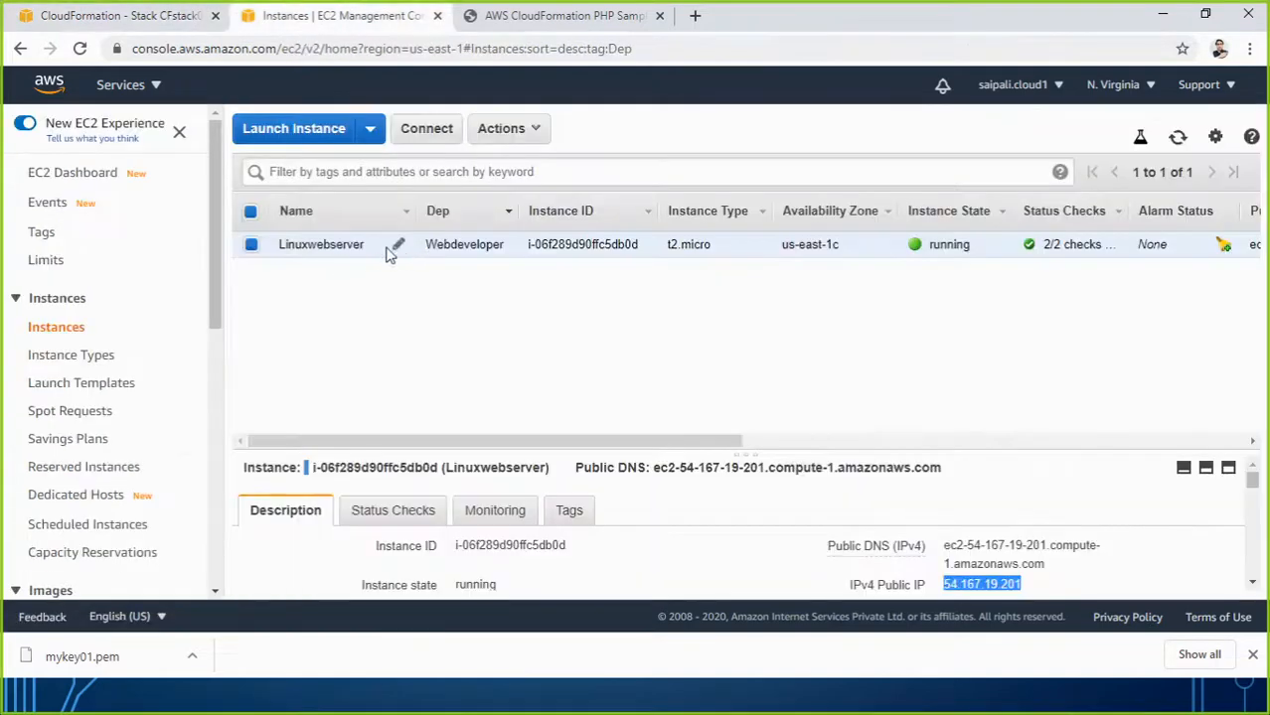
click(218, 28)
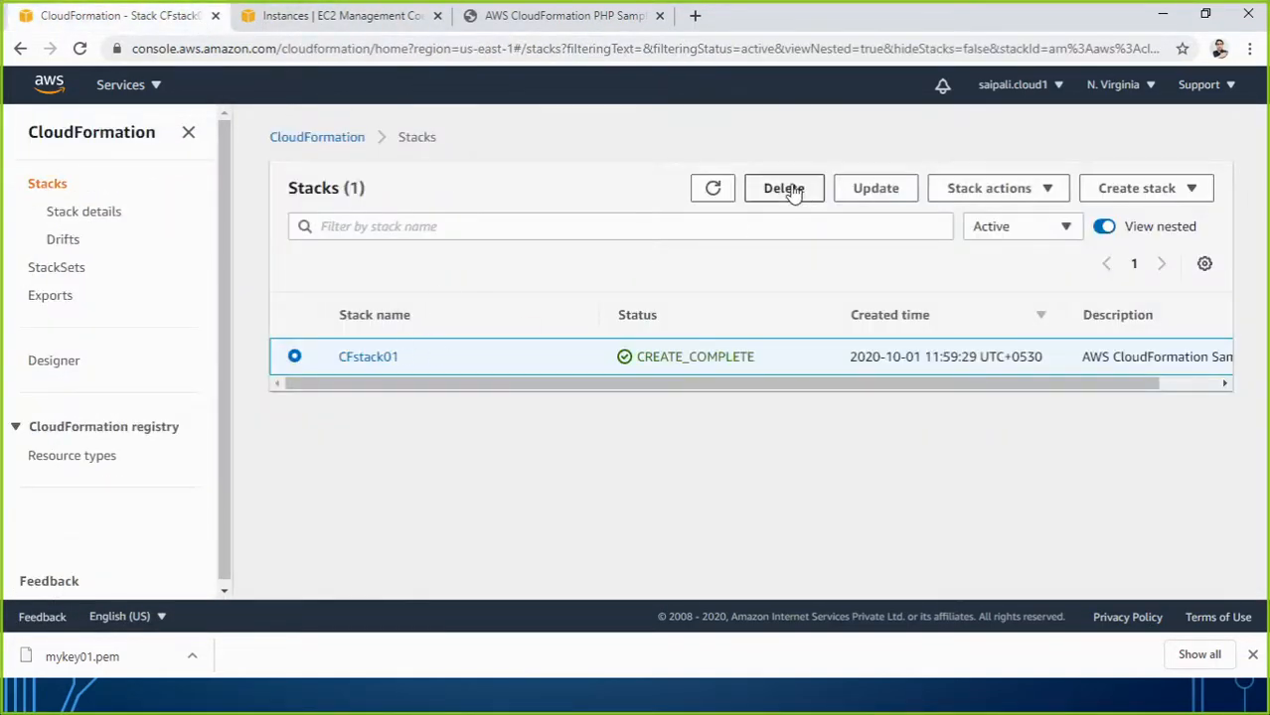
Delete the CFstack01 stack and its resources, then view the EC2 instances page.
click(784, 189)
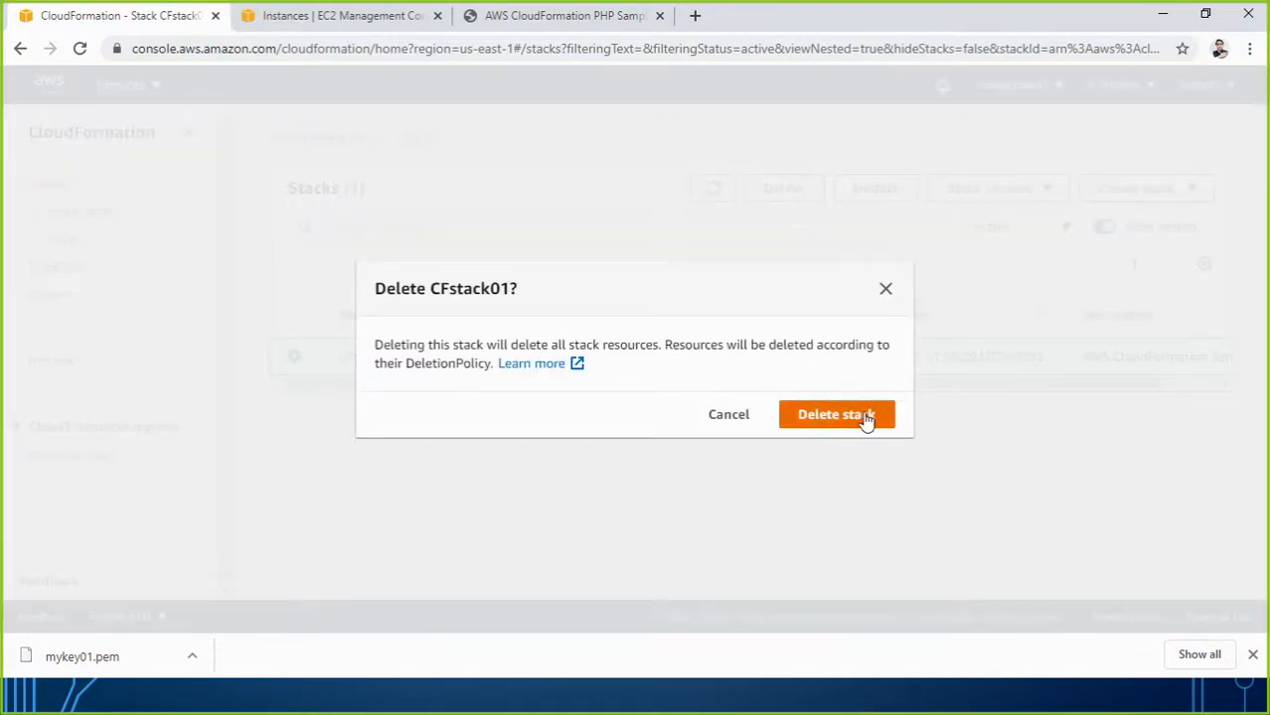
click(834, 414)
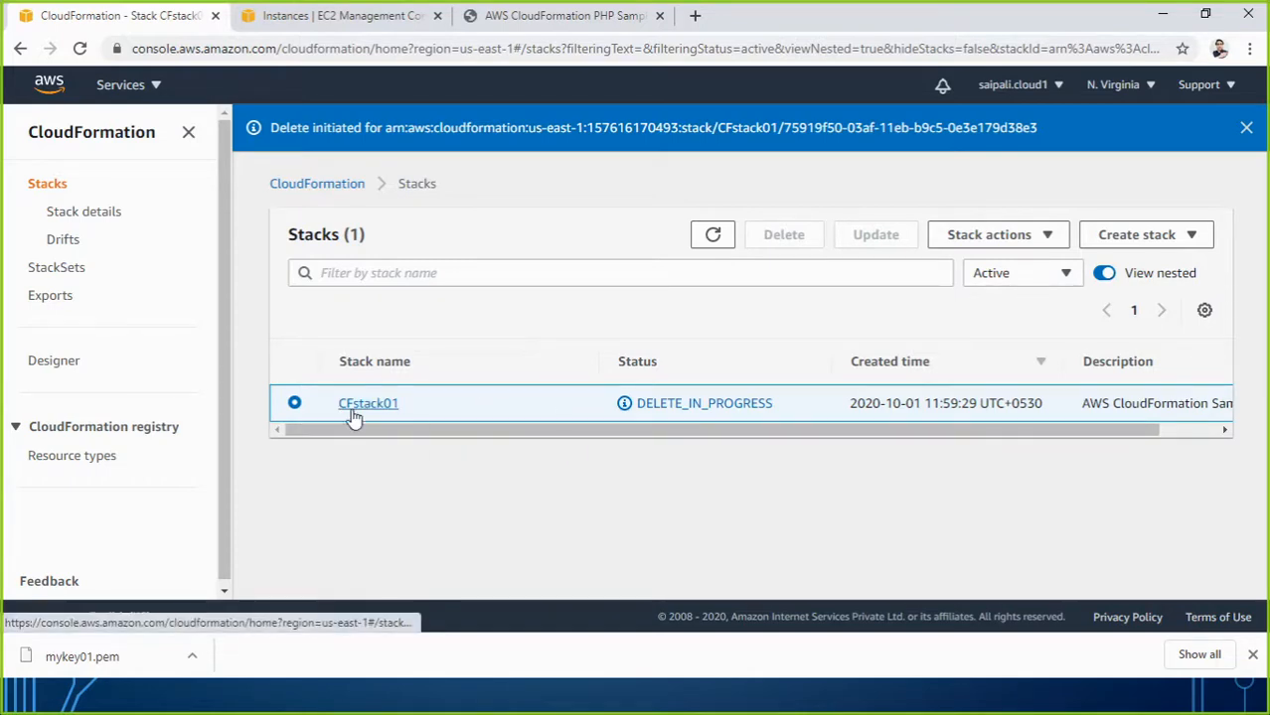
click(346, 22)
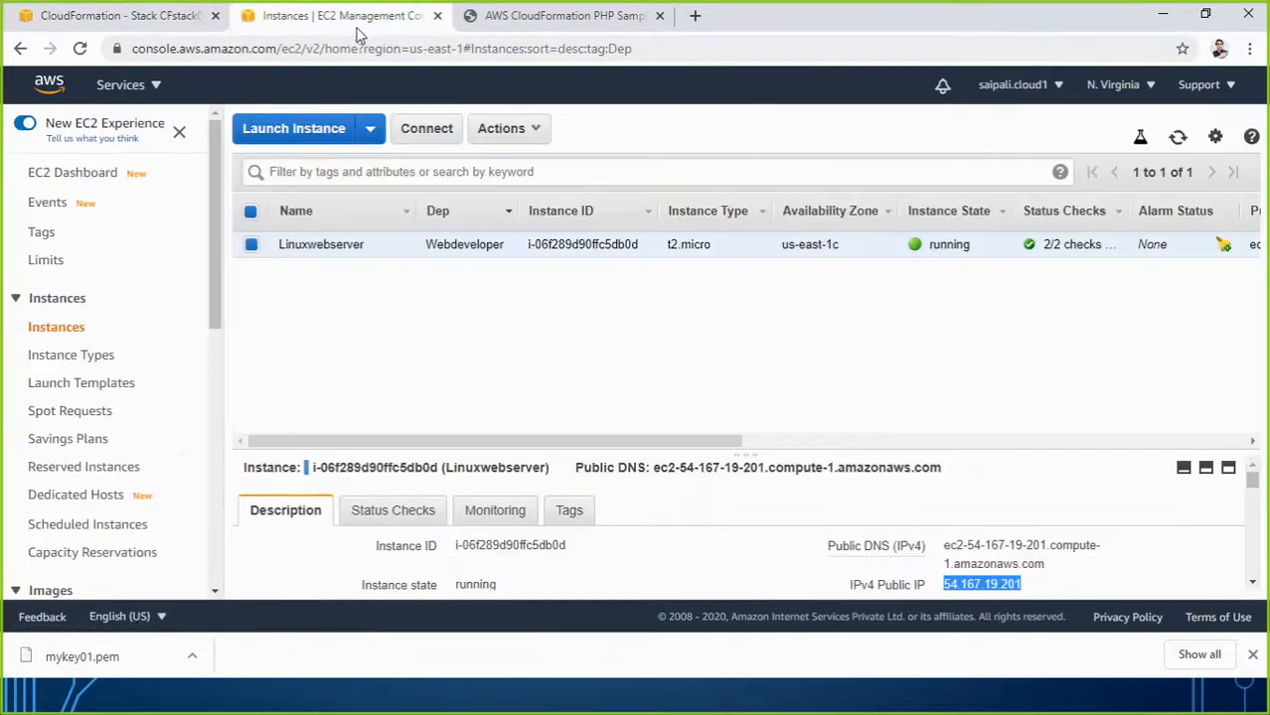
Refresh the instances to watch Linuxwebserver terminate, then show the Security Groups page.
click(83, 50)
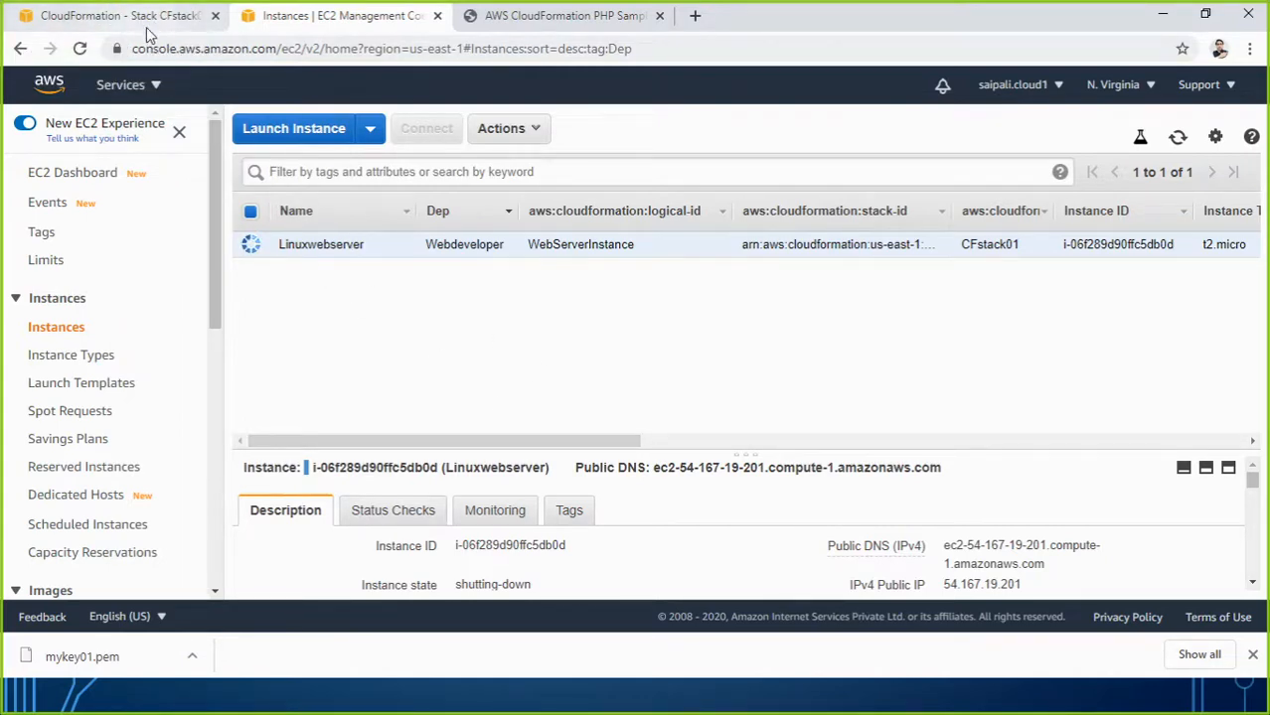
drag(473, 448, 654, 448)
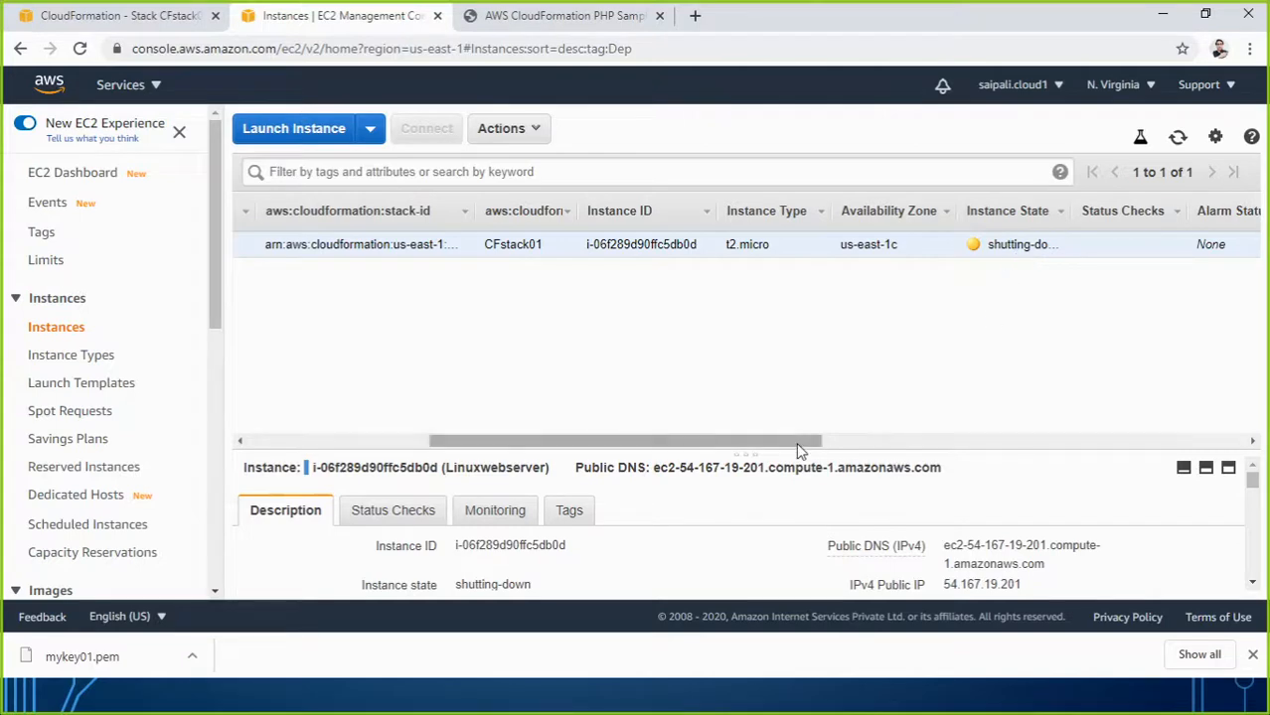
drag(796, 442, 606, 444)
click(117, 15)
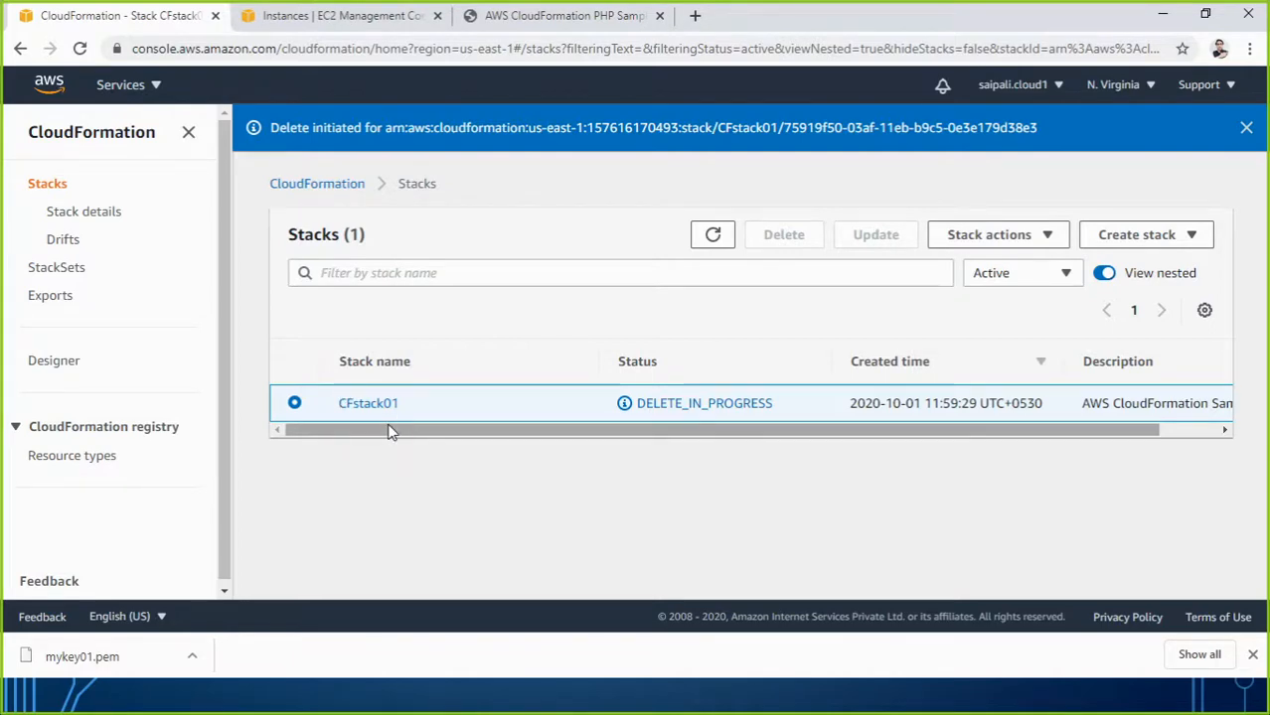
click(312, 15)
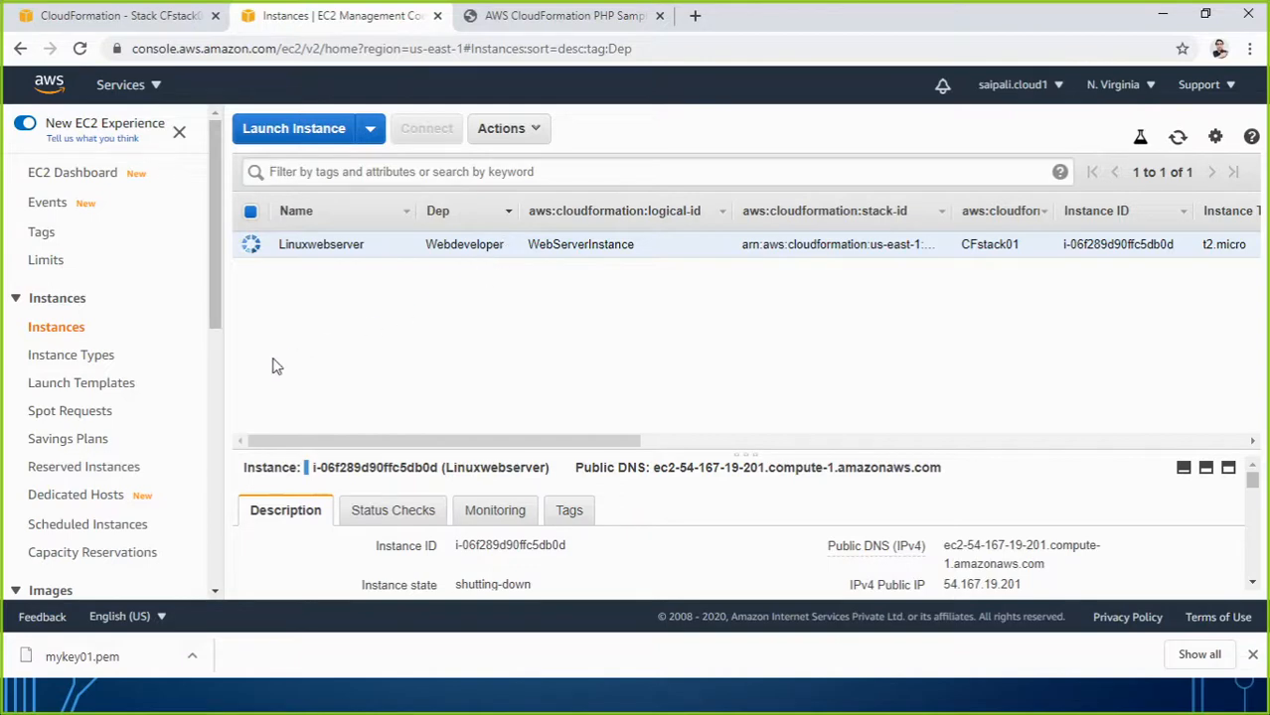
scroll(162, 389, down, 2)
scroll(162, 390, down, 2)
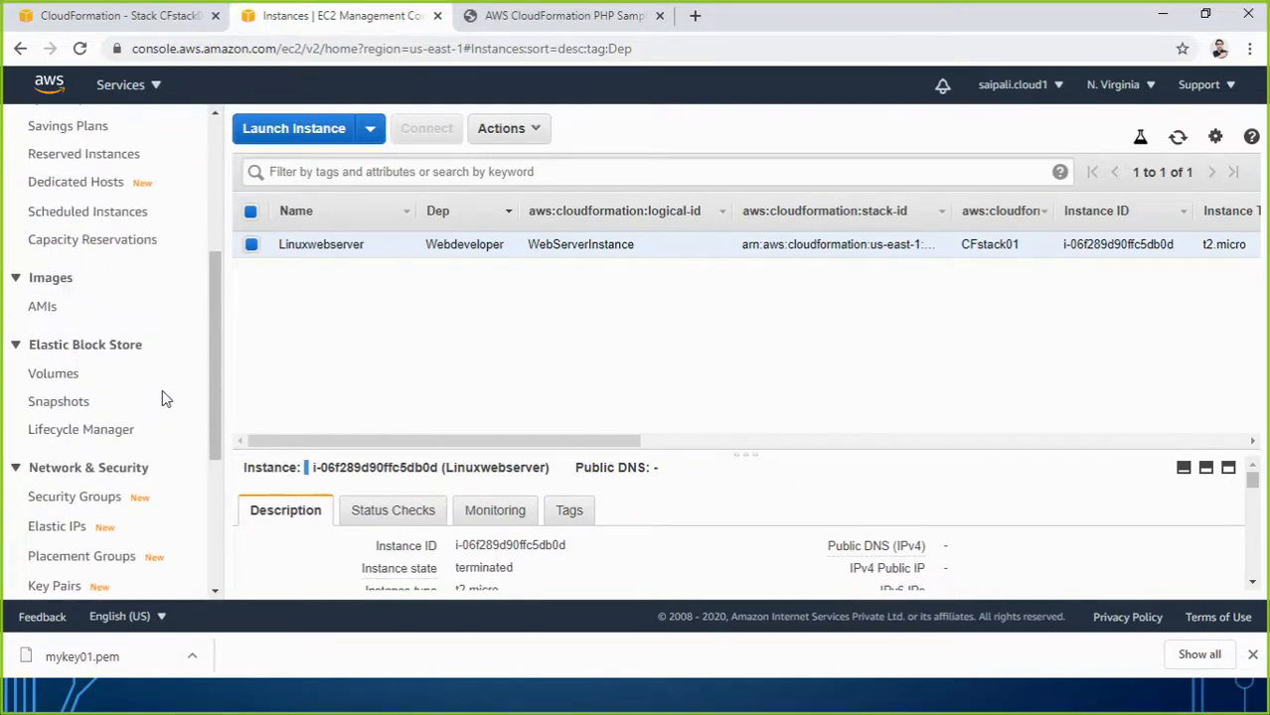
click(88, 348)
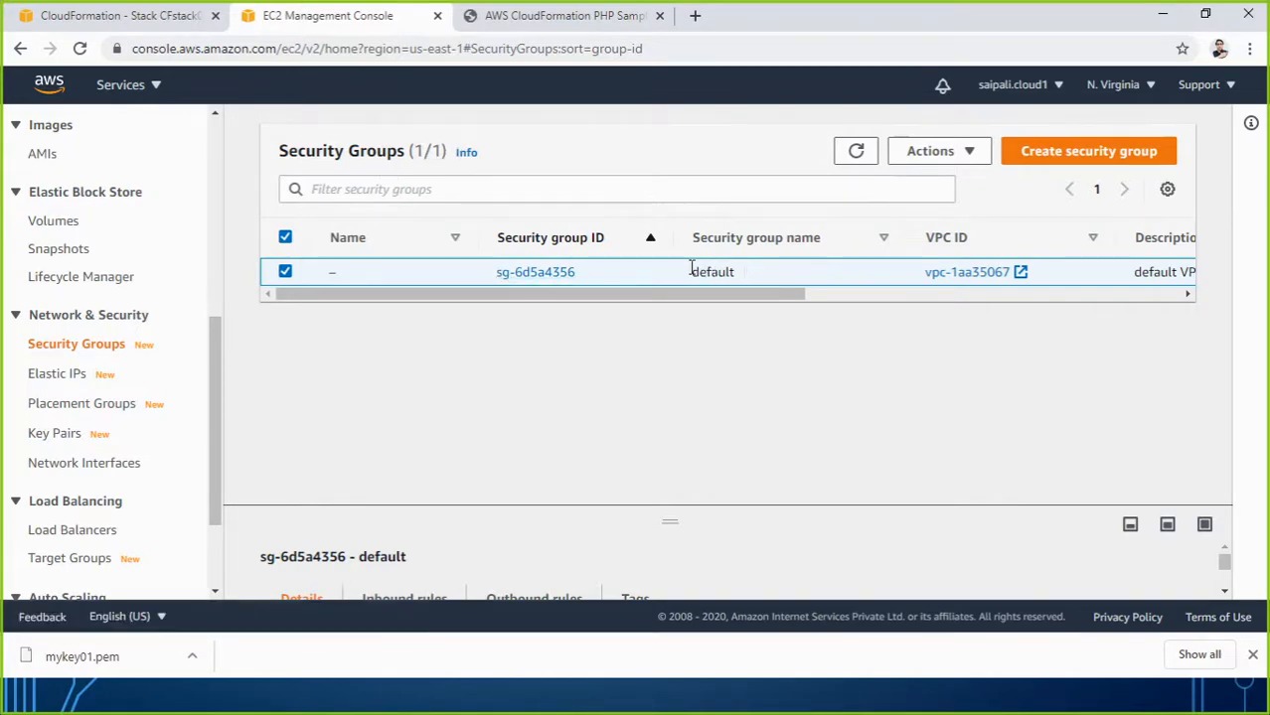
click(132, 22)
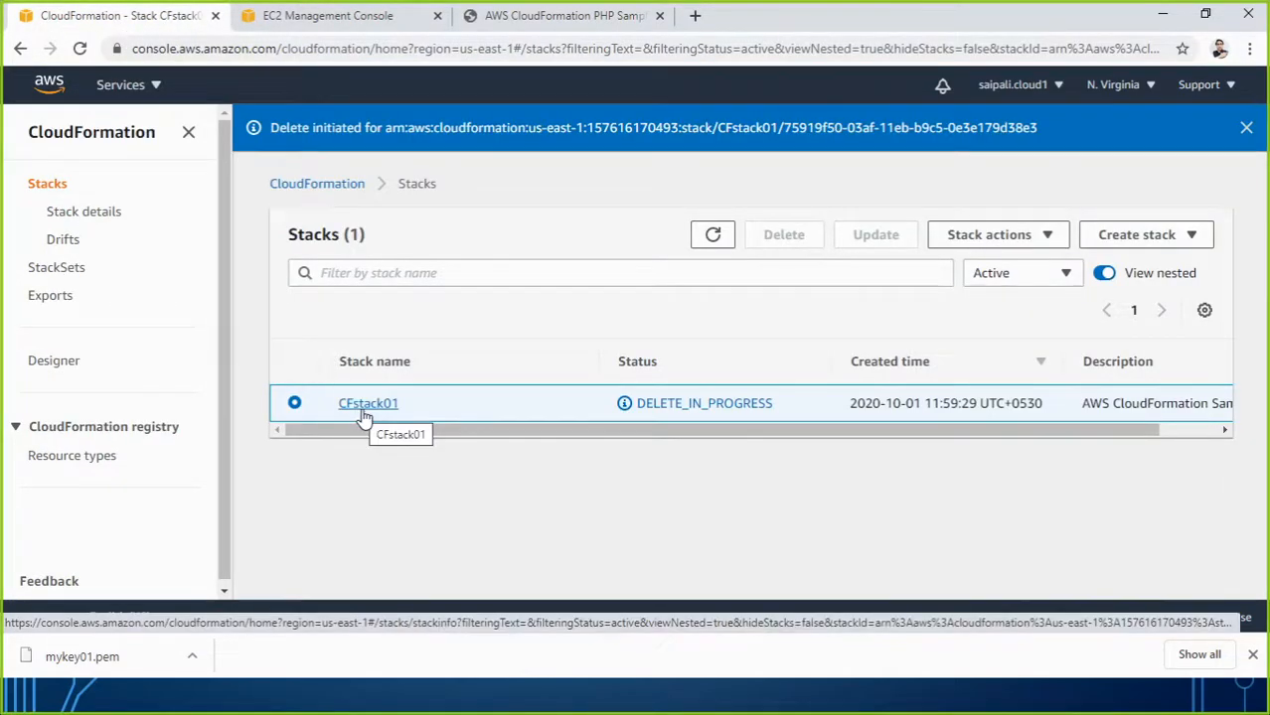
click(346, 24)
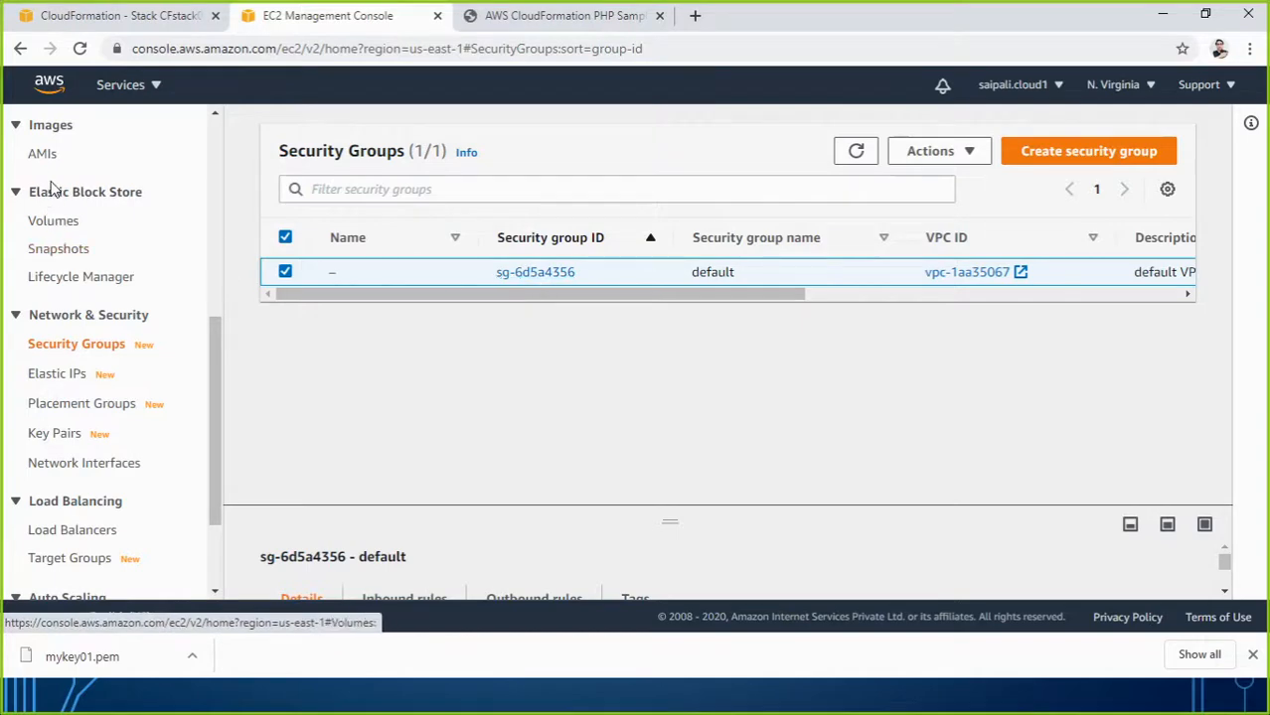
scroll(110, 288, up, 5)
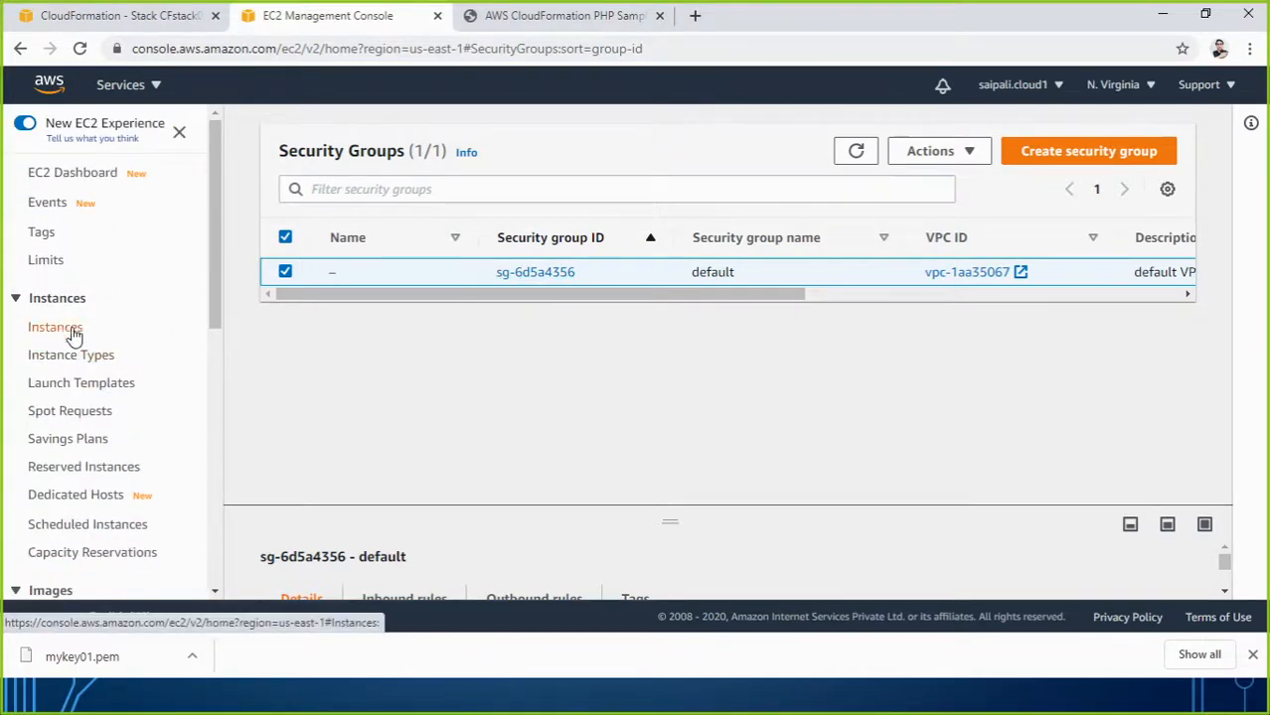
Recheck the terminated instance in the instances table, then return to the CloudFormation Stacks list.
click(79, 336)
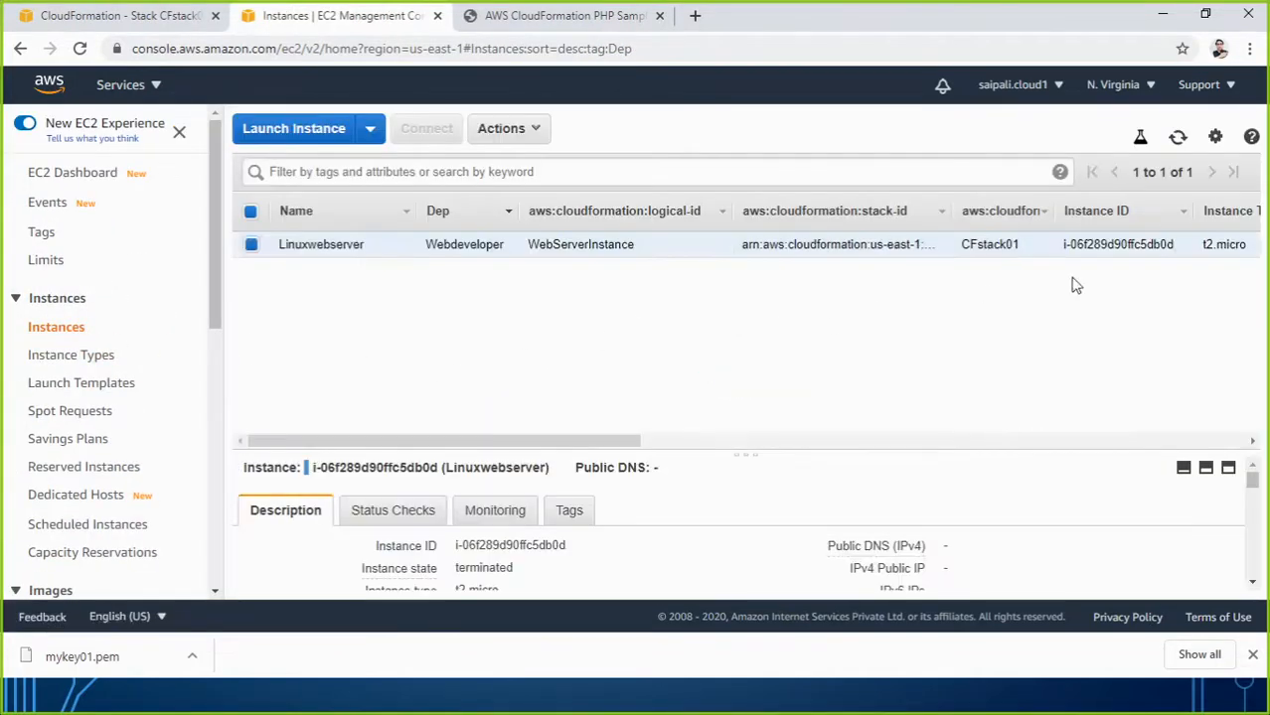
drag(610, 443, 932, 446)
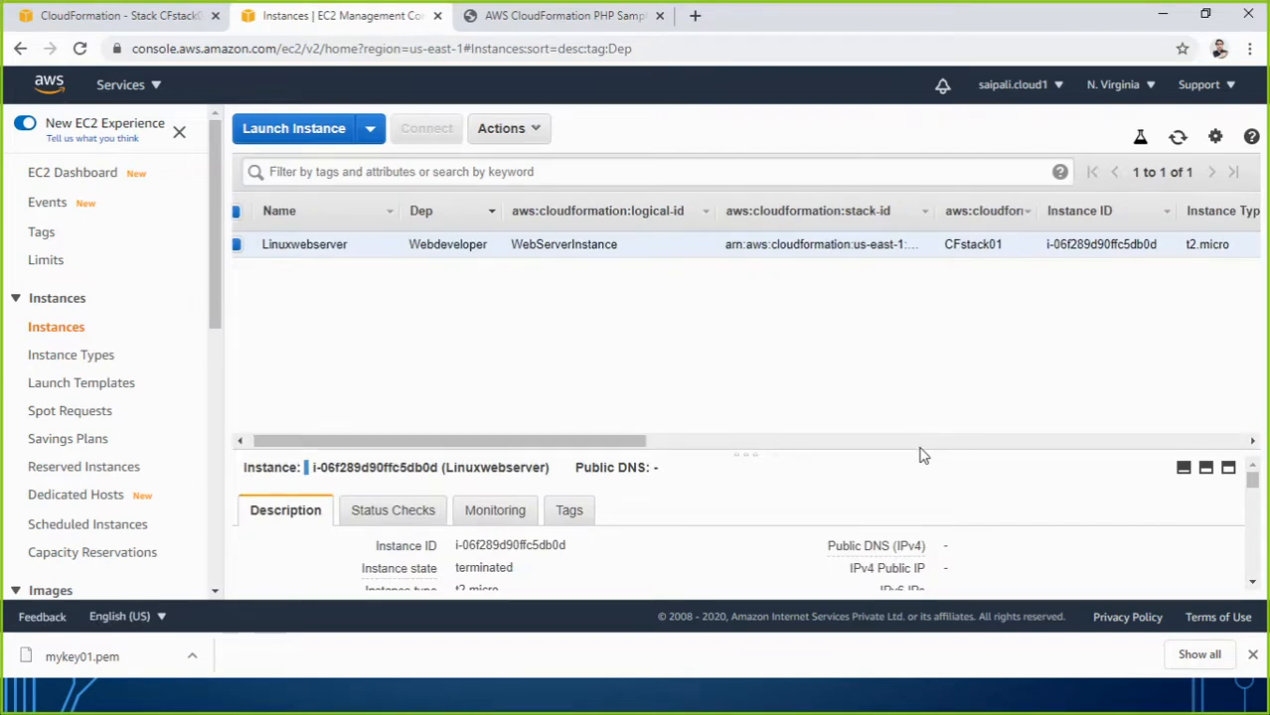
drag(636, 444, 837, 448)
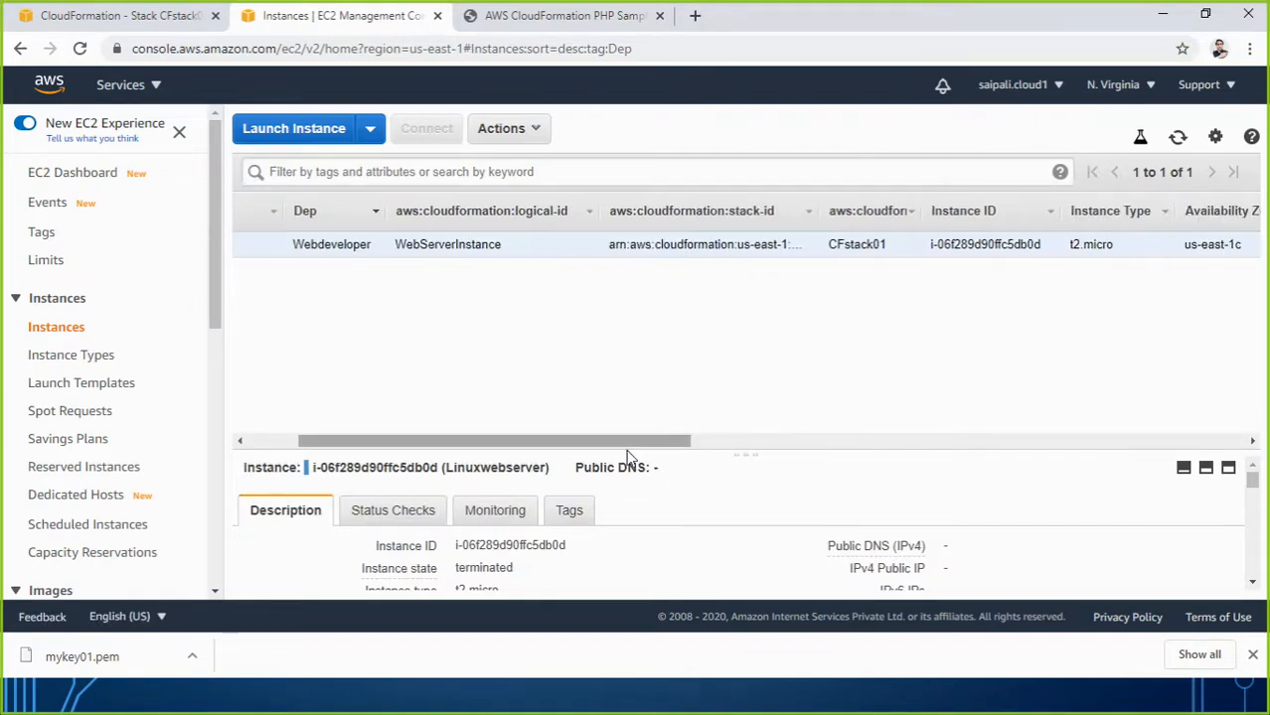
drag(627, 452, 315, 447)
drag(445, 449, 278, 445)
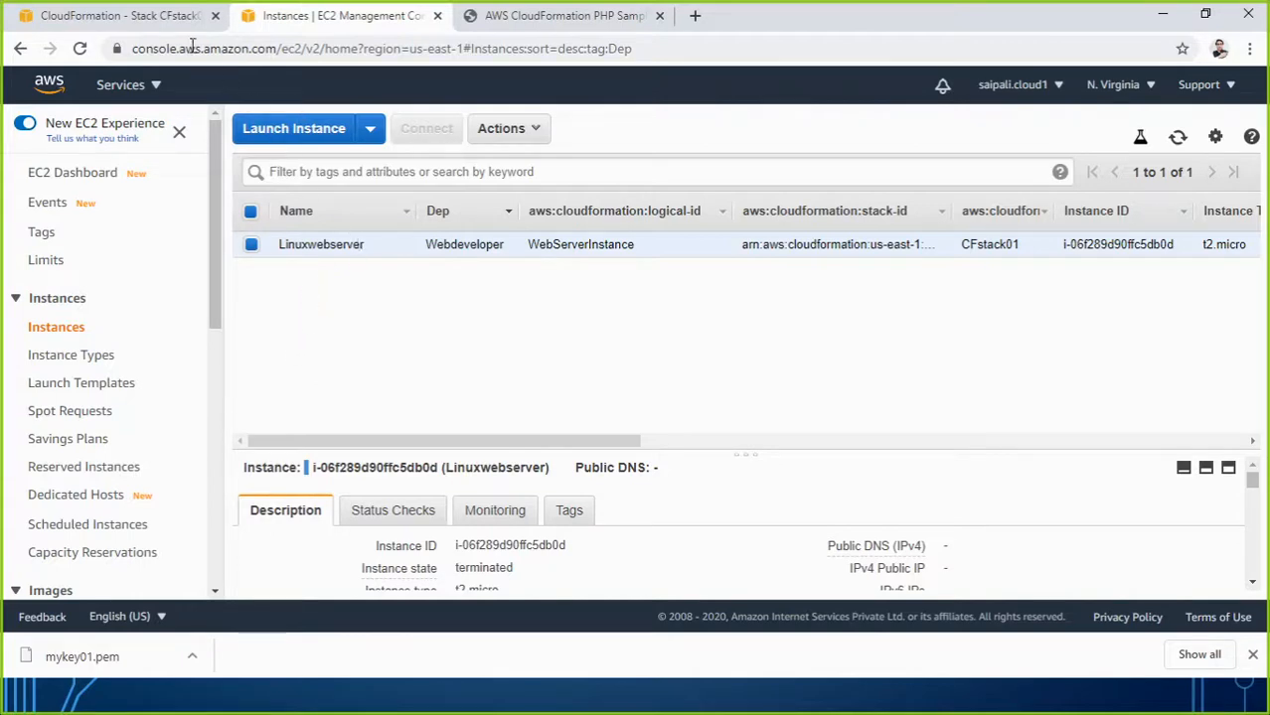
click(136, 16)
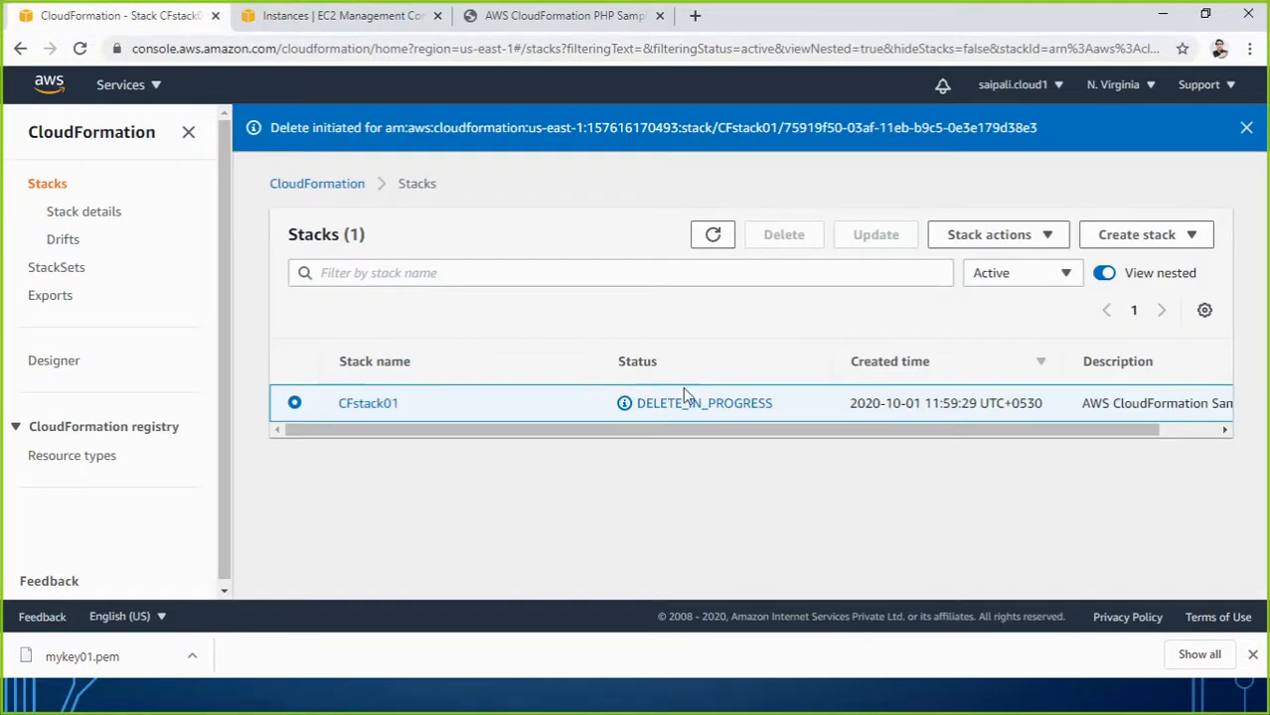
Start creating a new stack with new resources.
click(988, 236)
click(1132, 237)
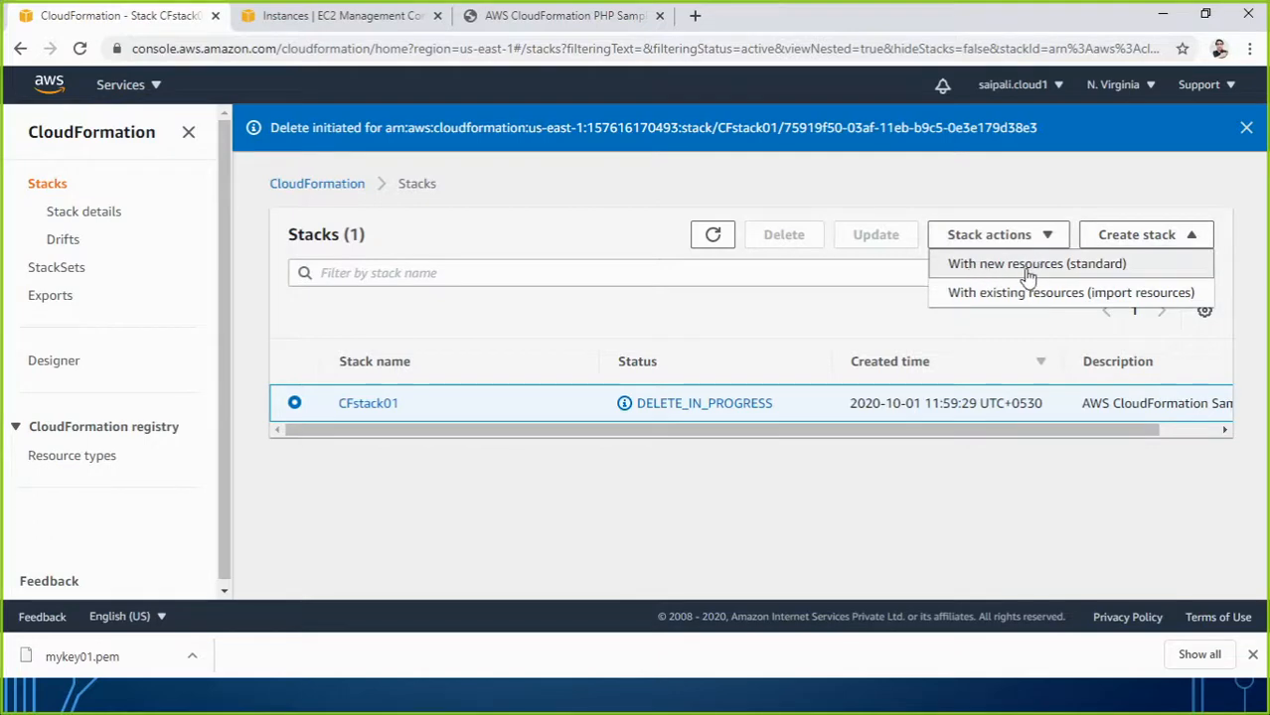
click(1068, 276)
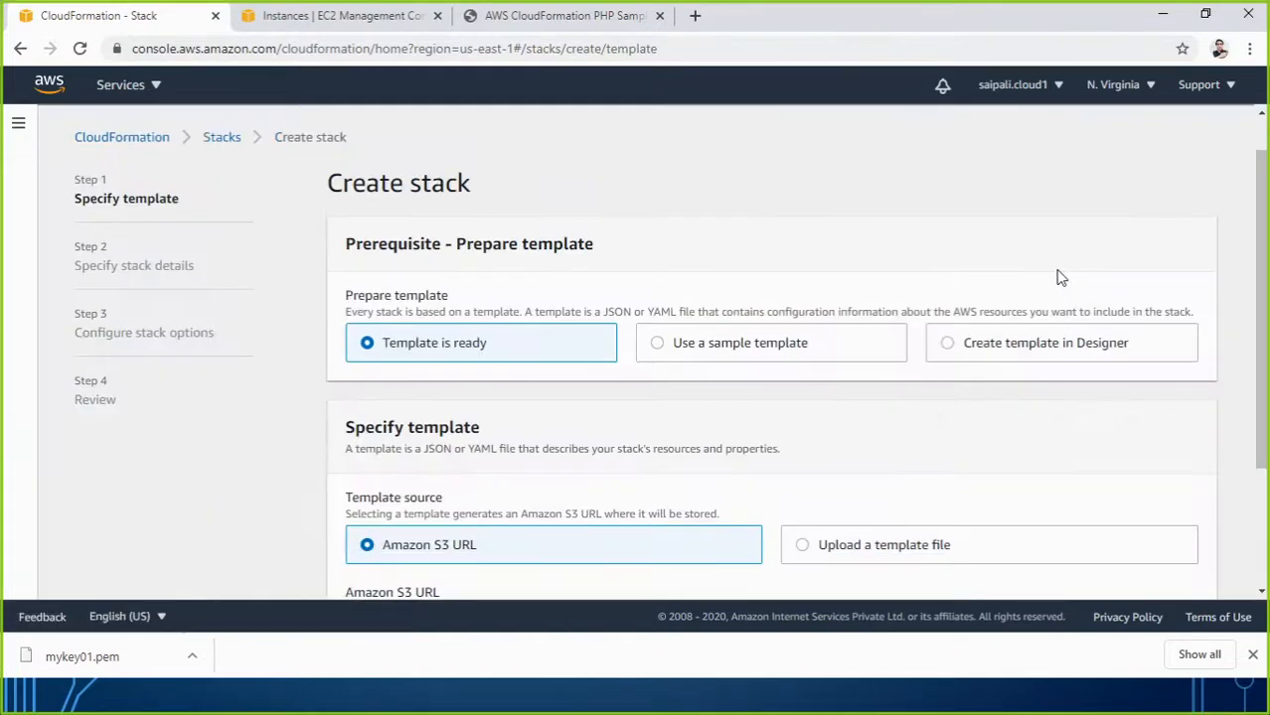
Choose the Windows Active Directory sample template and view it in Designer.
click(753, 343)
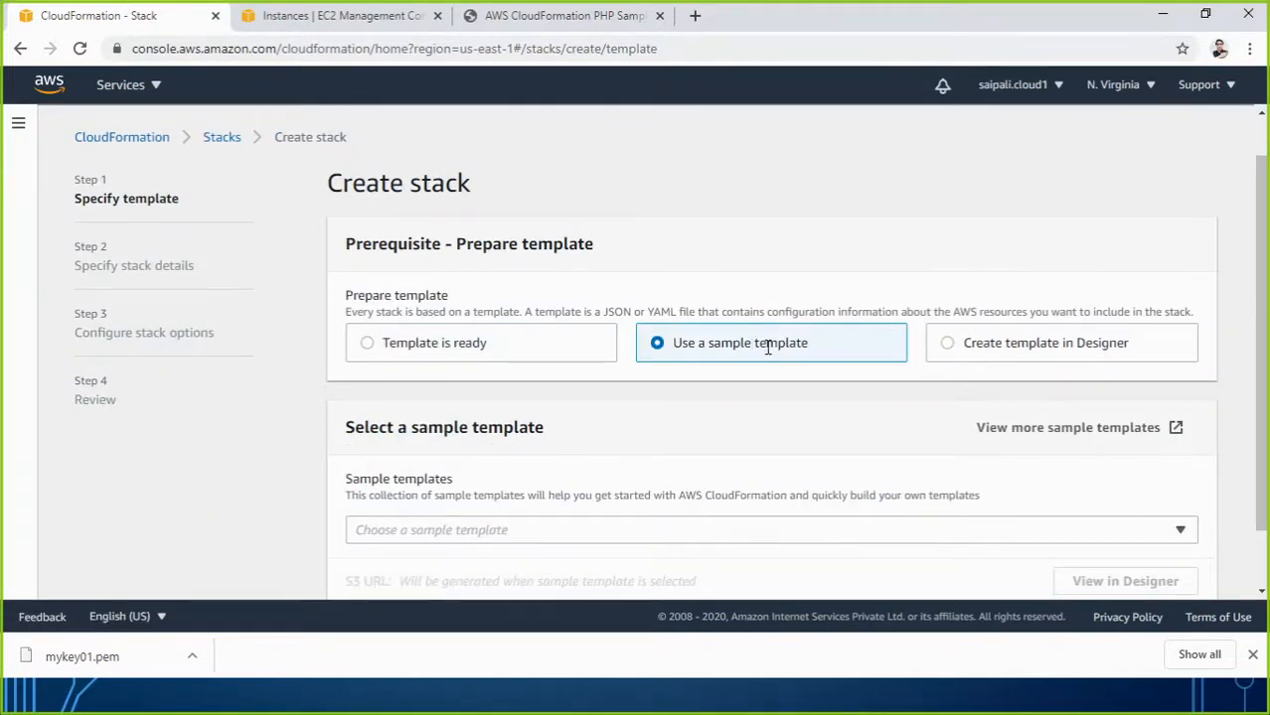
scroll(767, 353, down, 1)
click(681, 457)
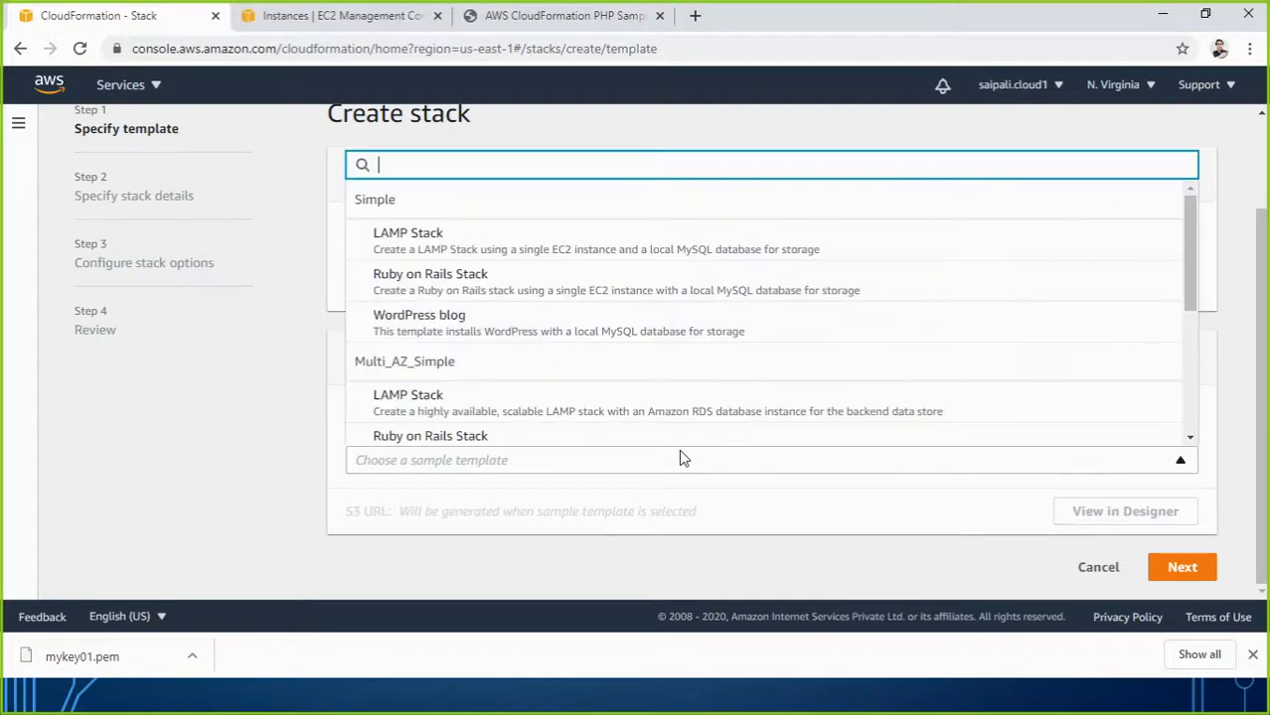
scroll(673, 341, down, 3)
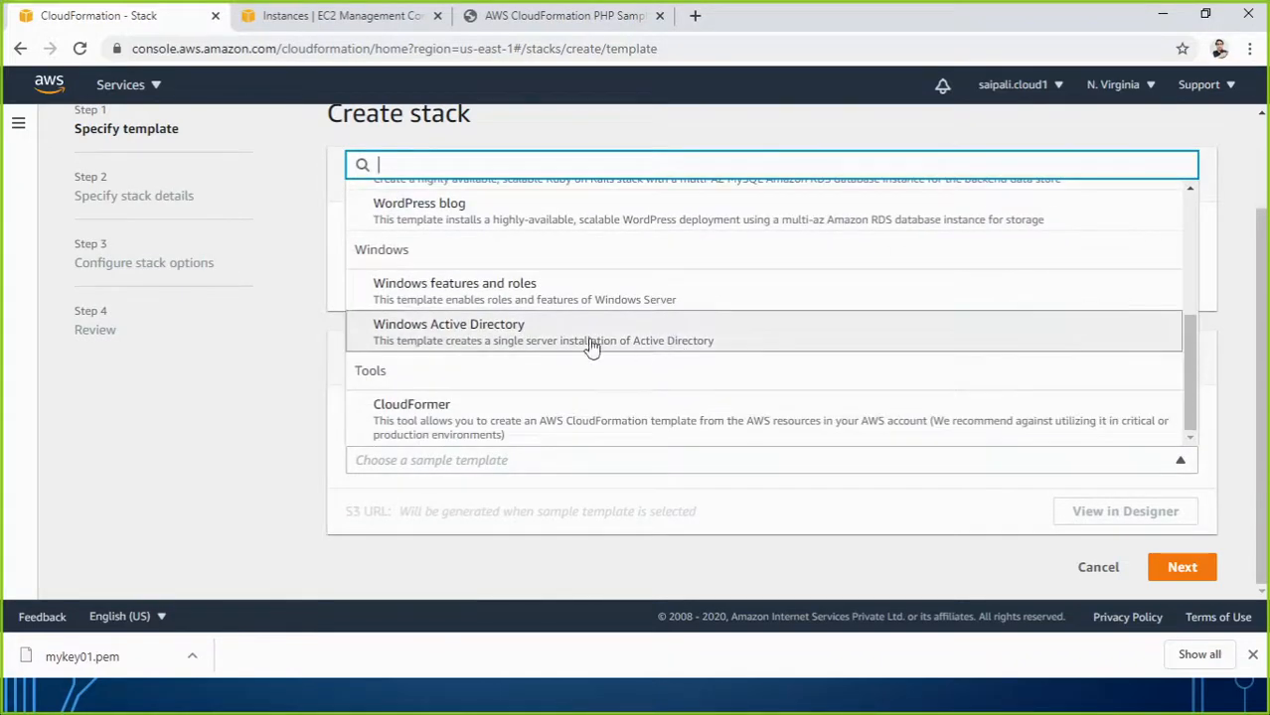
click(454, 335)
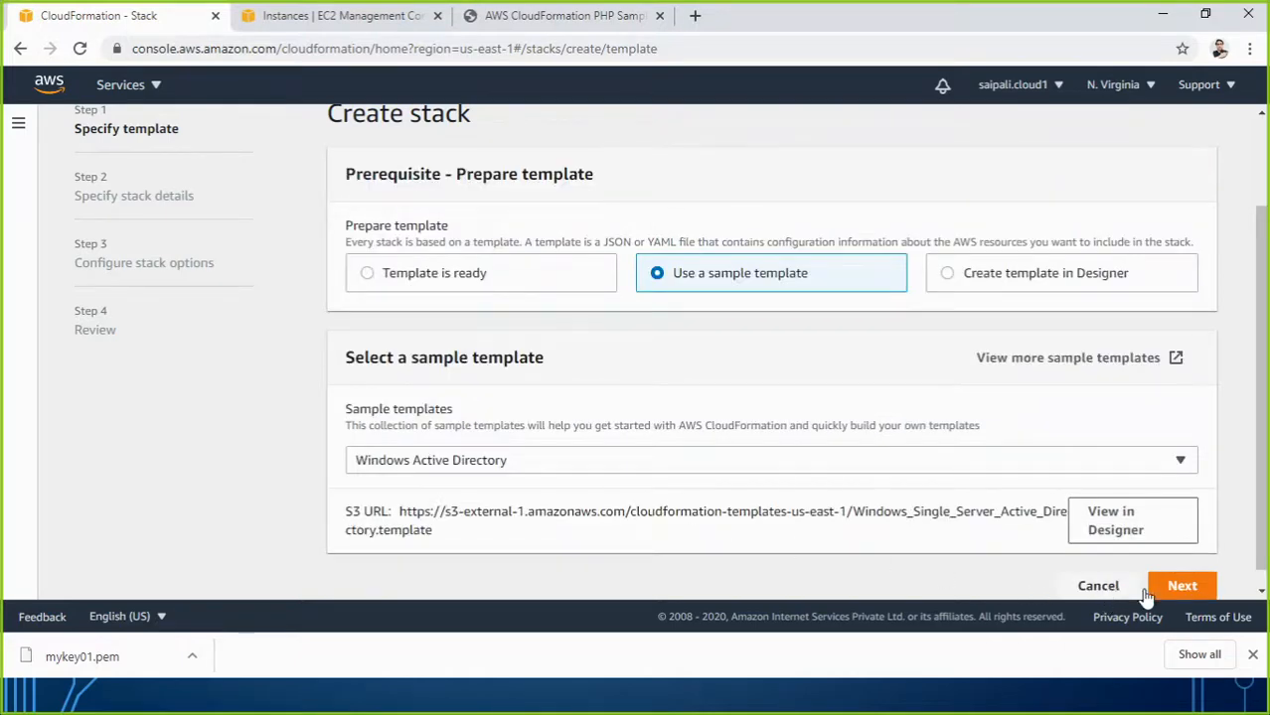
click(1118, 532)
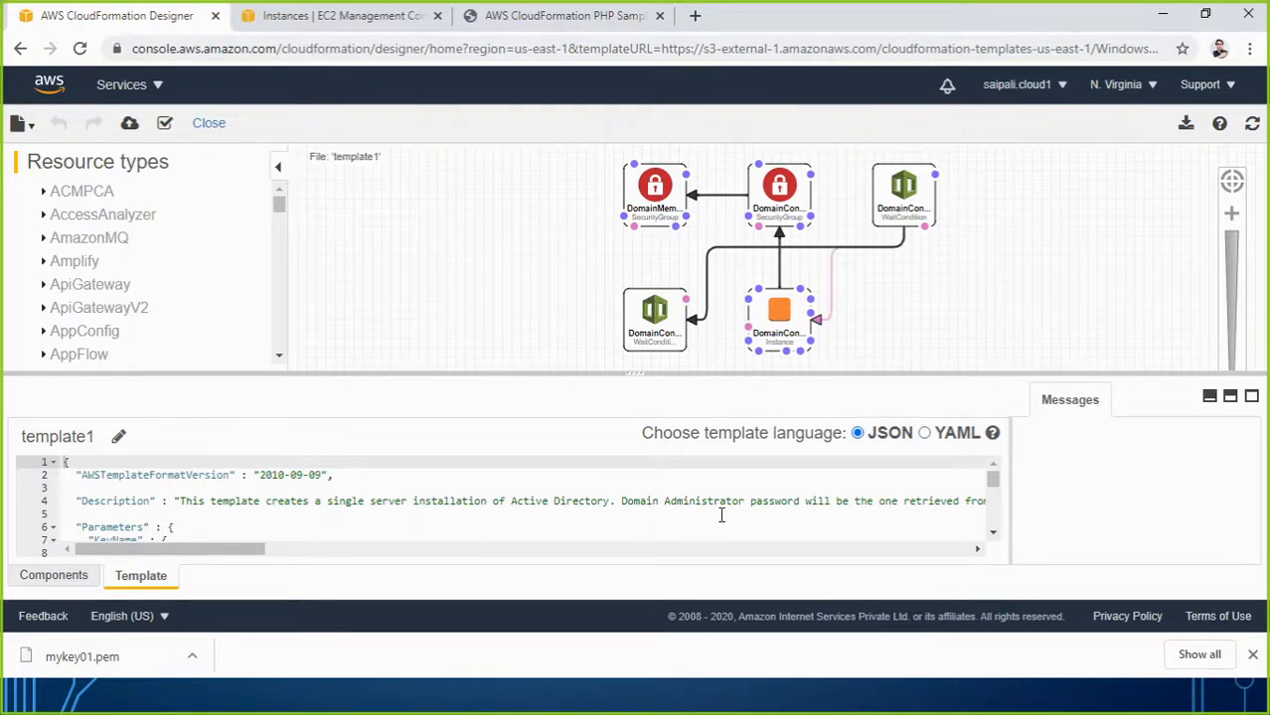
Convert the template to YAML, scroll through it, then convert back to JSON.
click(923, 433)
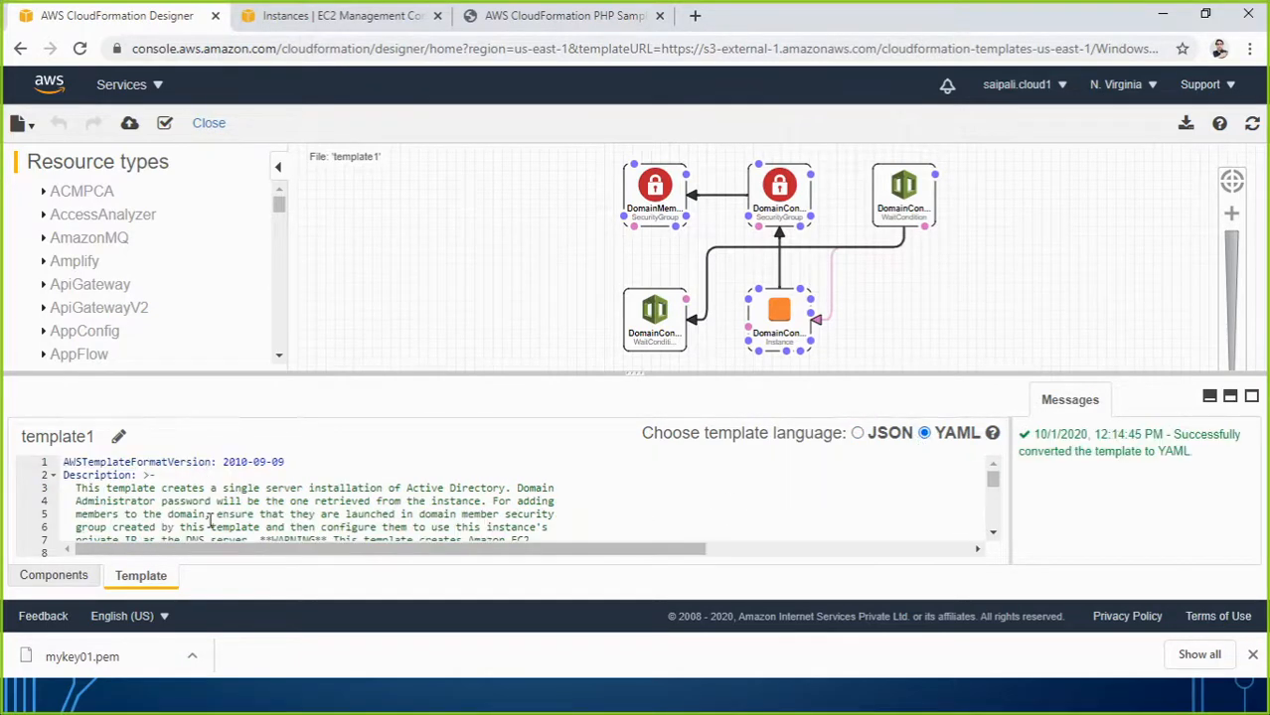
scroll(221, 523, down, 10)
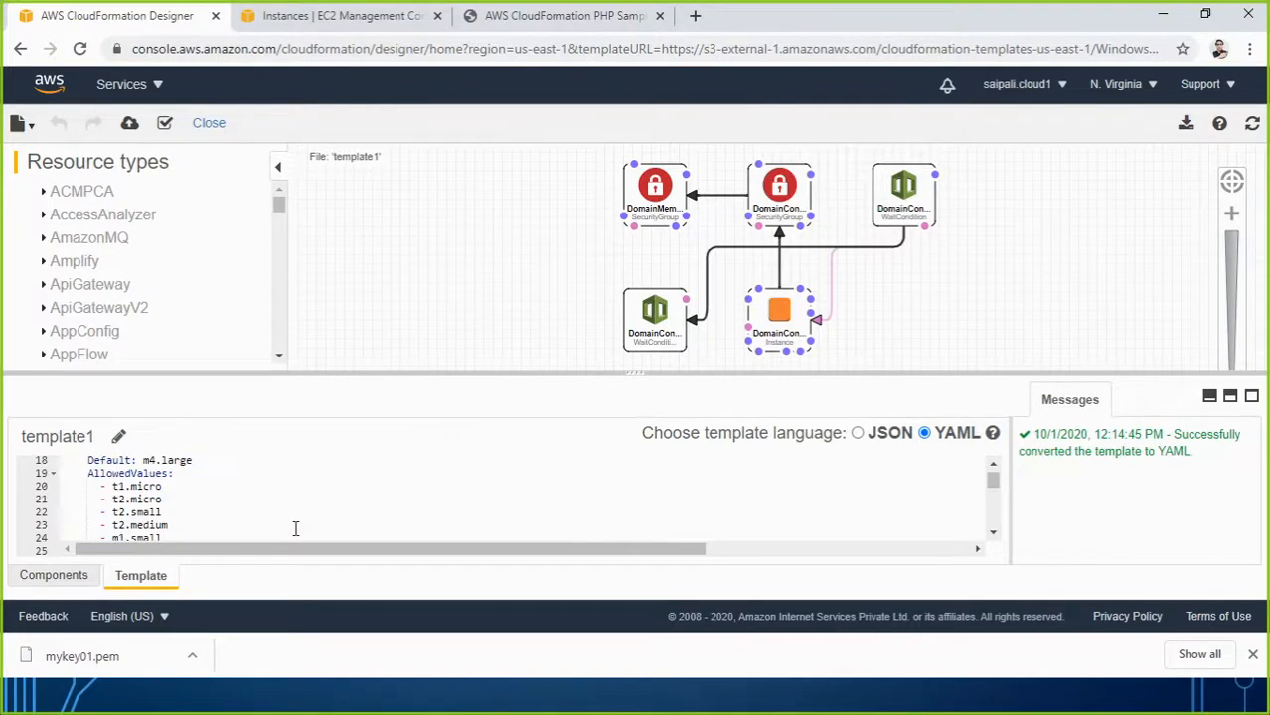
scroll(295, 528, up, 10)
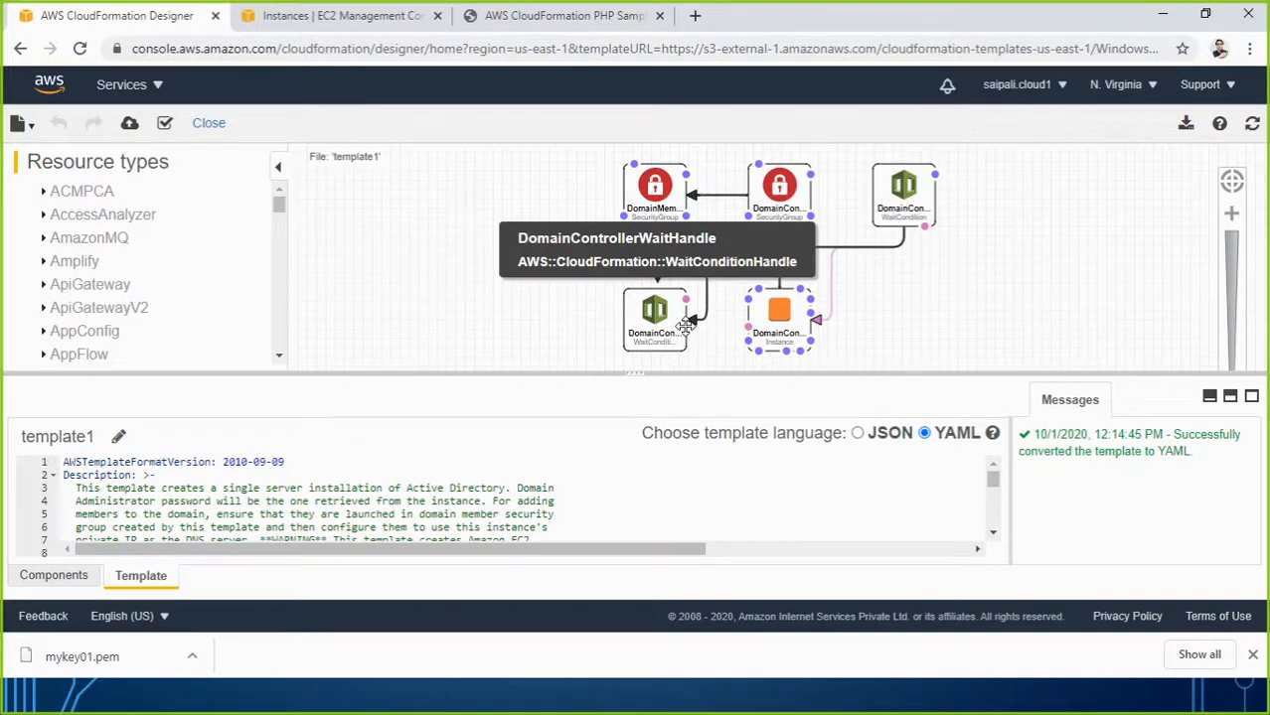
click(857, 434)
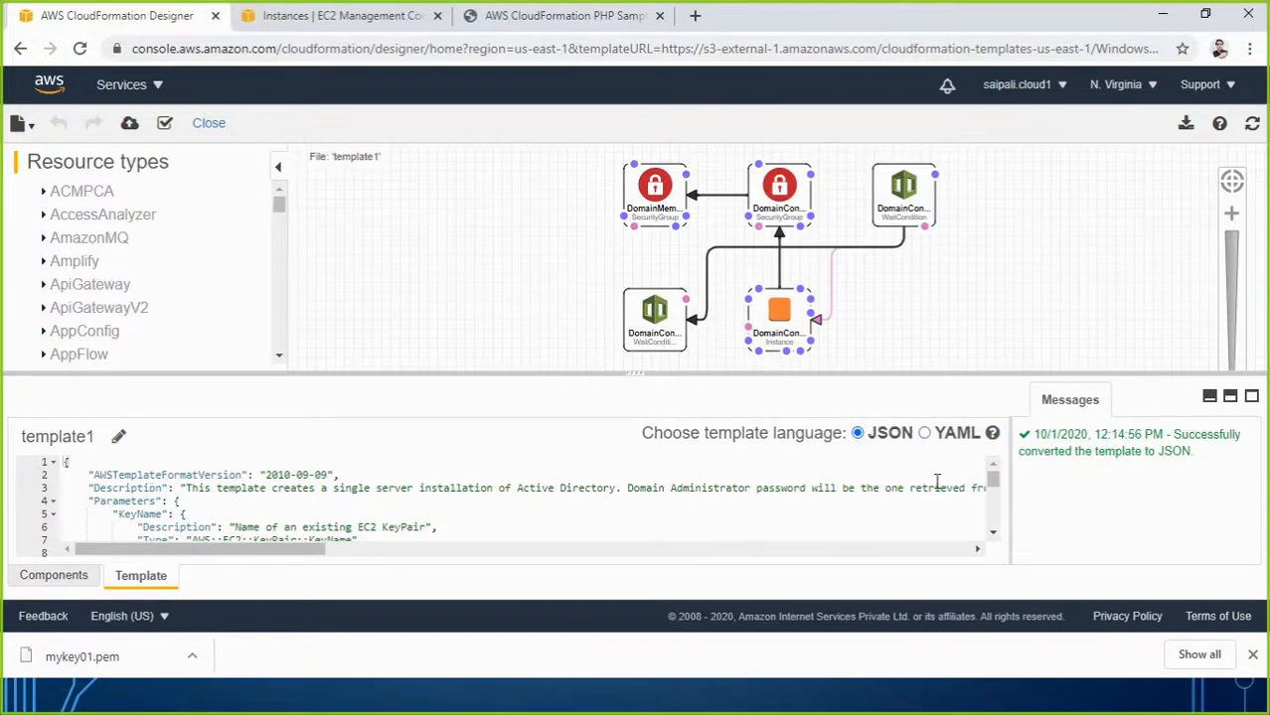
Select the entire JSON template text and launch Notepad from the Run dialog.
click(265, 506)
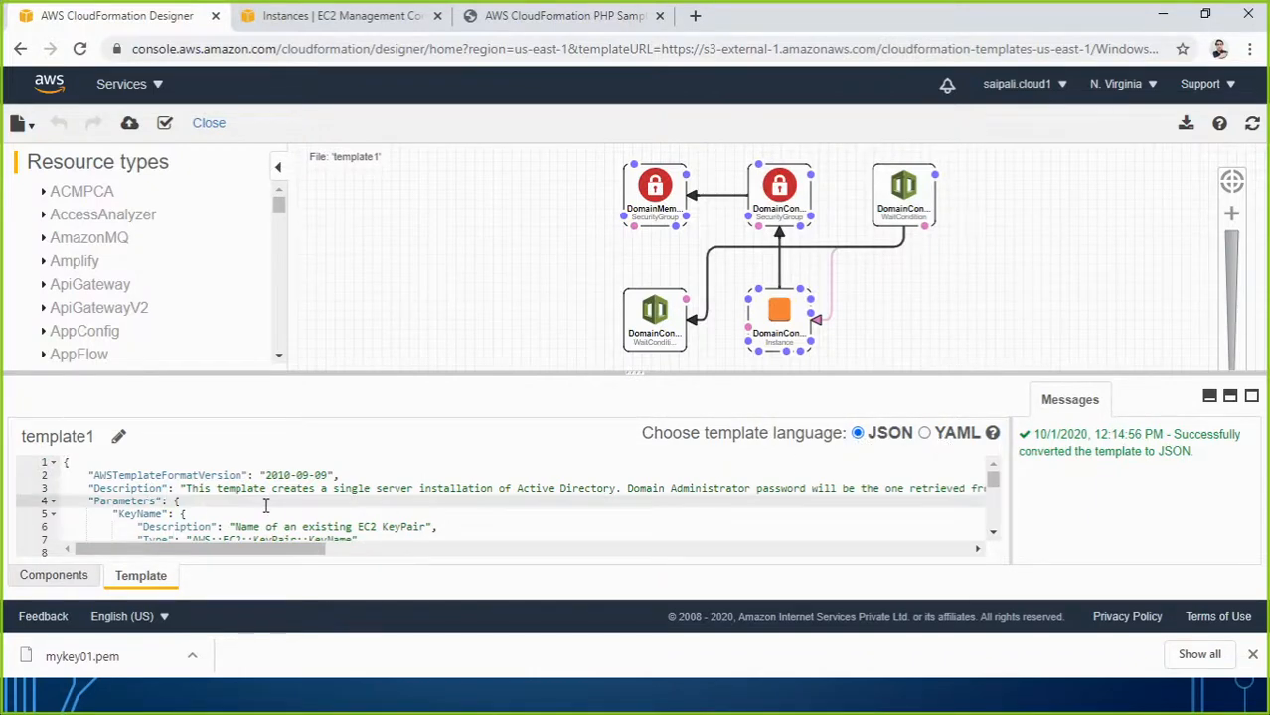
key(ctrl+a)
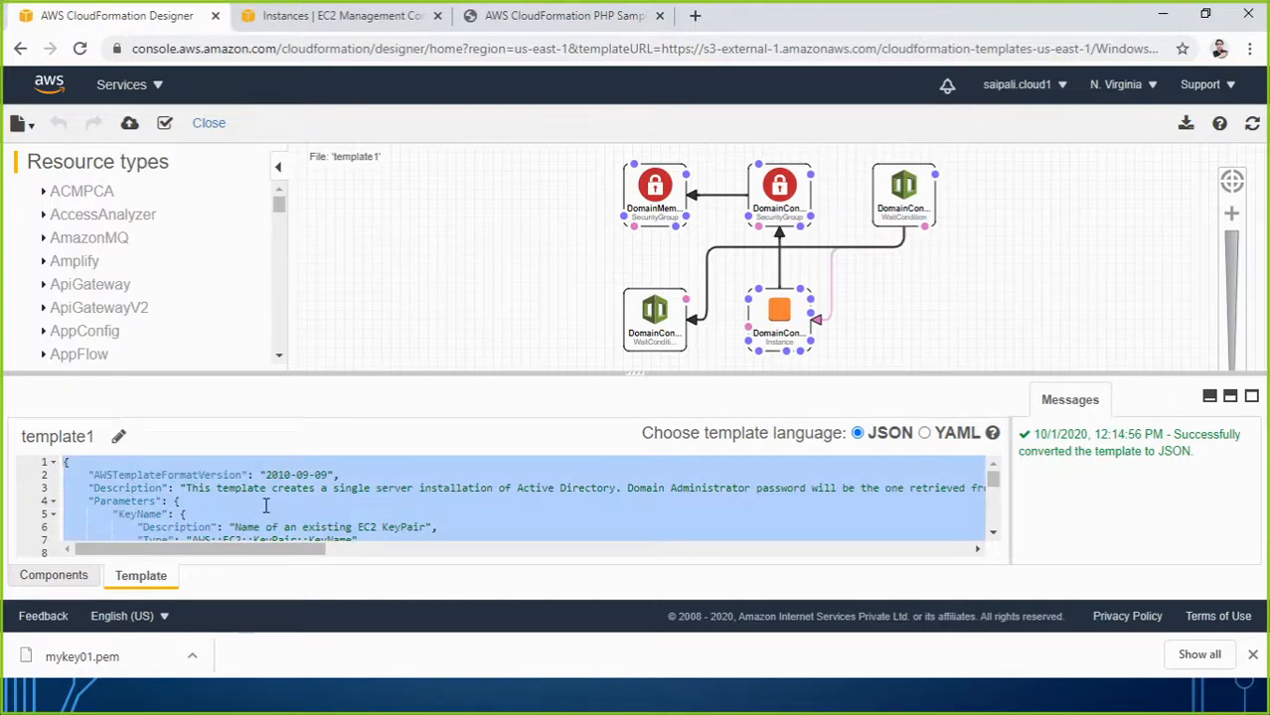
key(super+r)
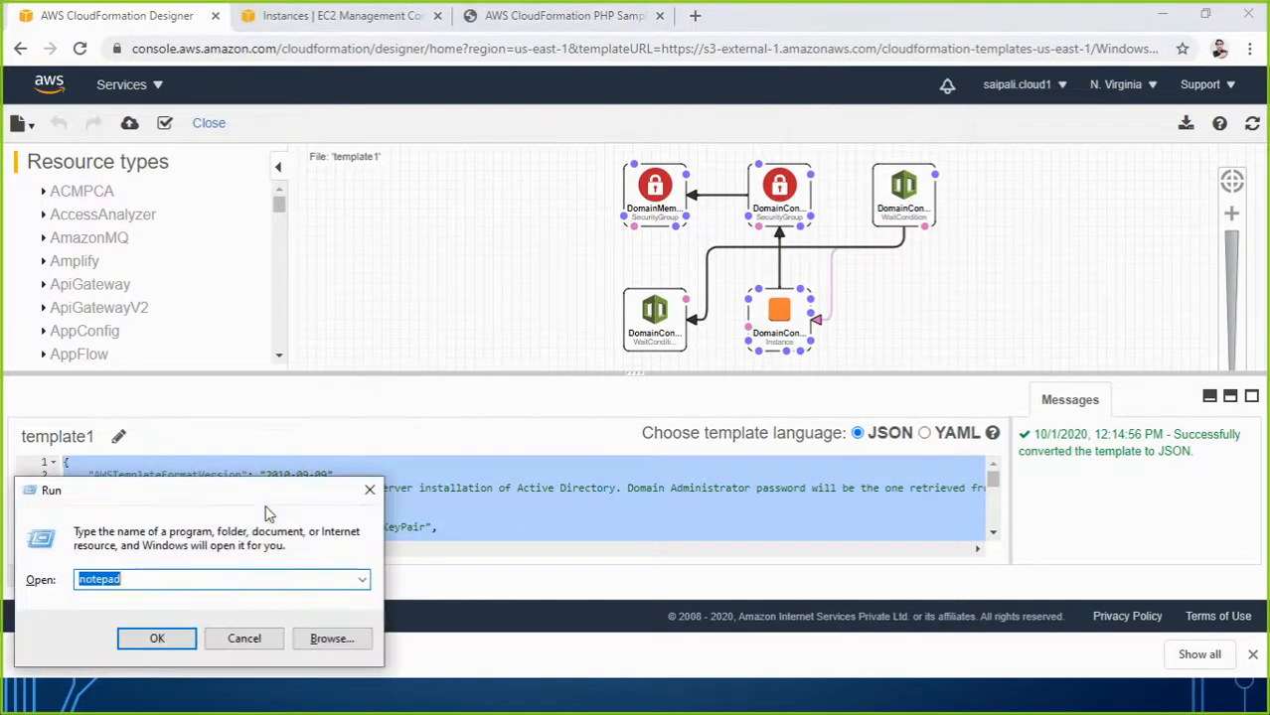
text(co)
key(BackSpace)
key(BackSpace)
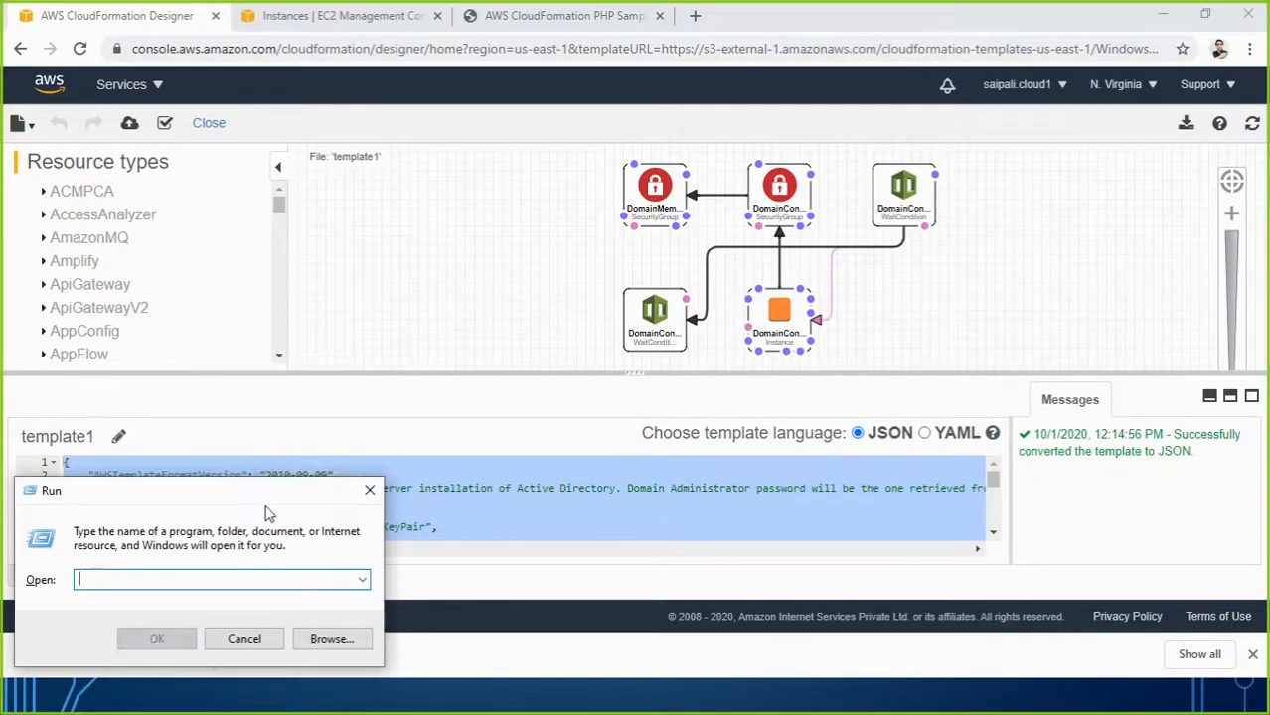
text(noty)
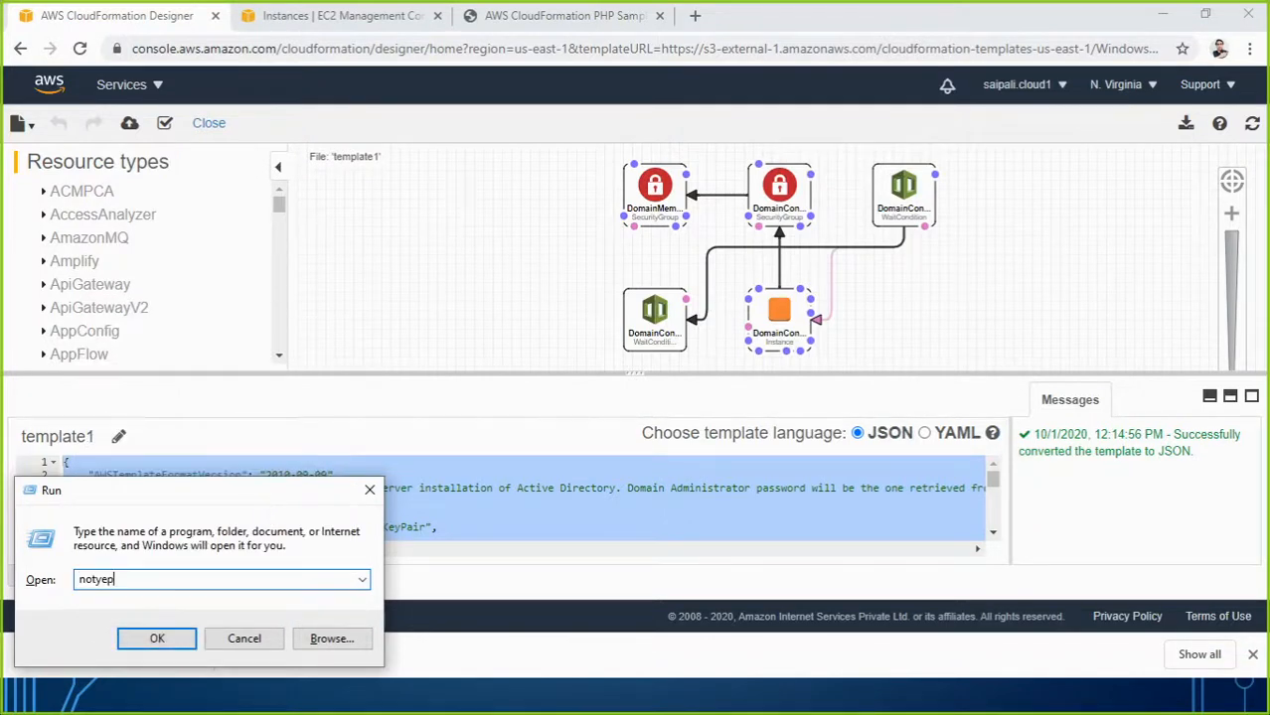
text(ep)
key(BackSpace)
key(BackSpace)
key(BackSpace)
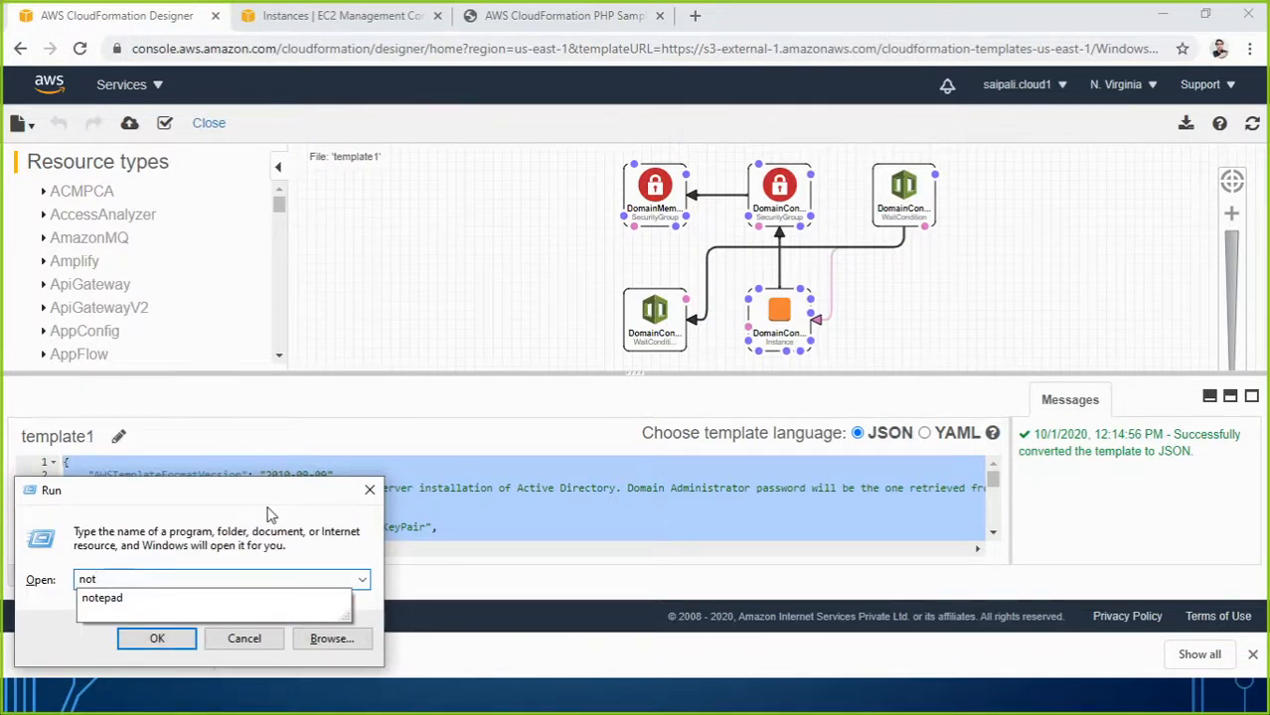
key(Down)
key(Return)
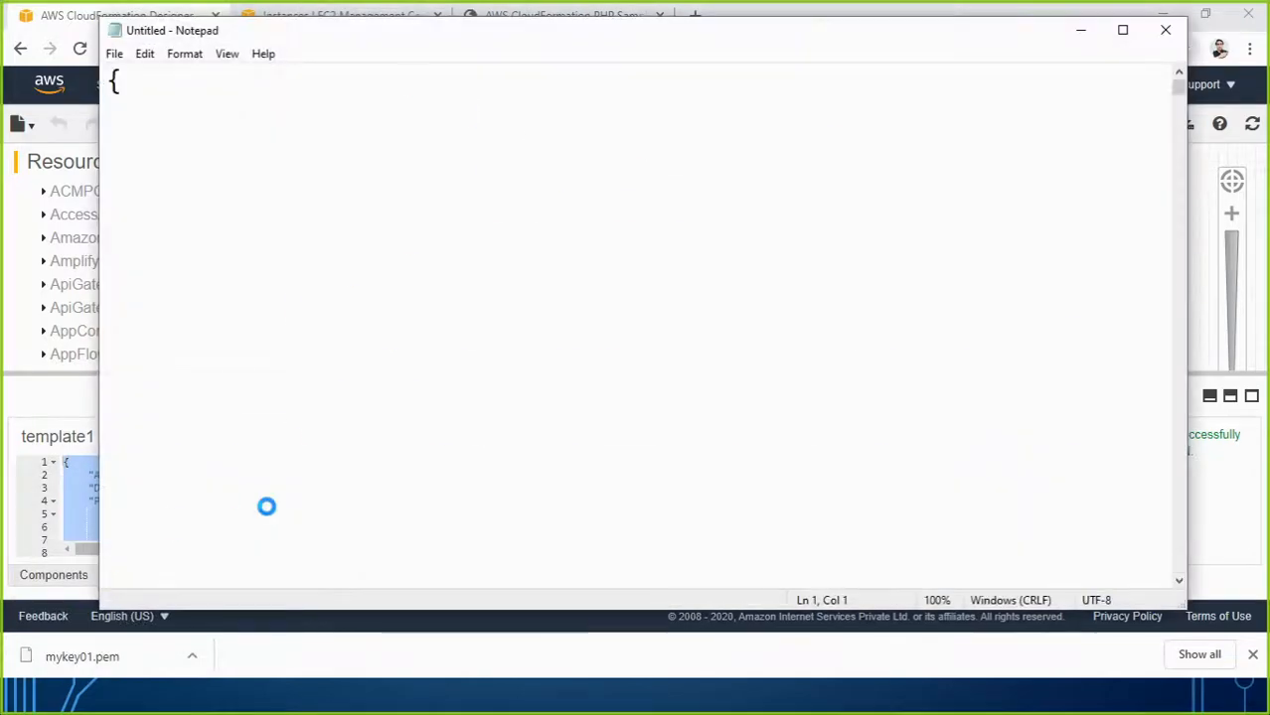
Paste the Active Directory template into Notepad and scroll back to its start.
key(ctrl+v)
scroll(375, 525, up, 15)
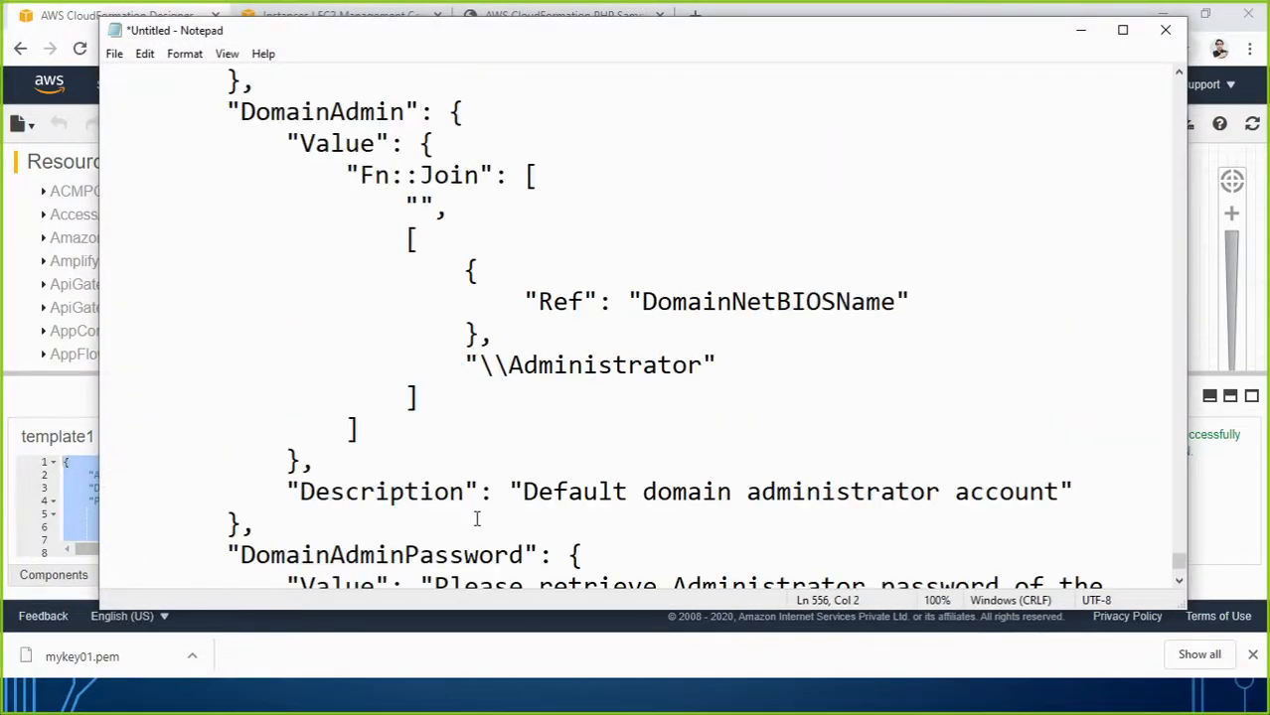
scroll(478, 517, up, 15)
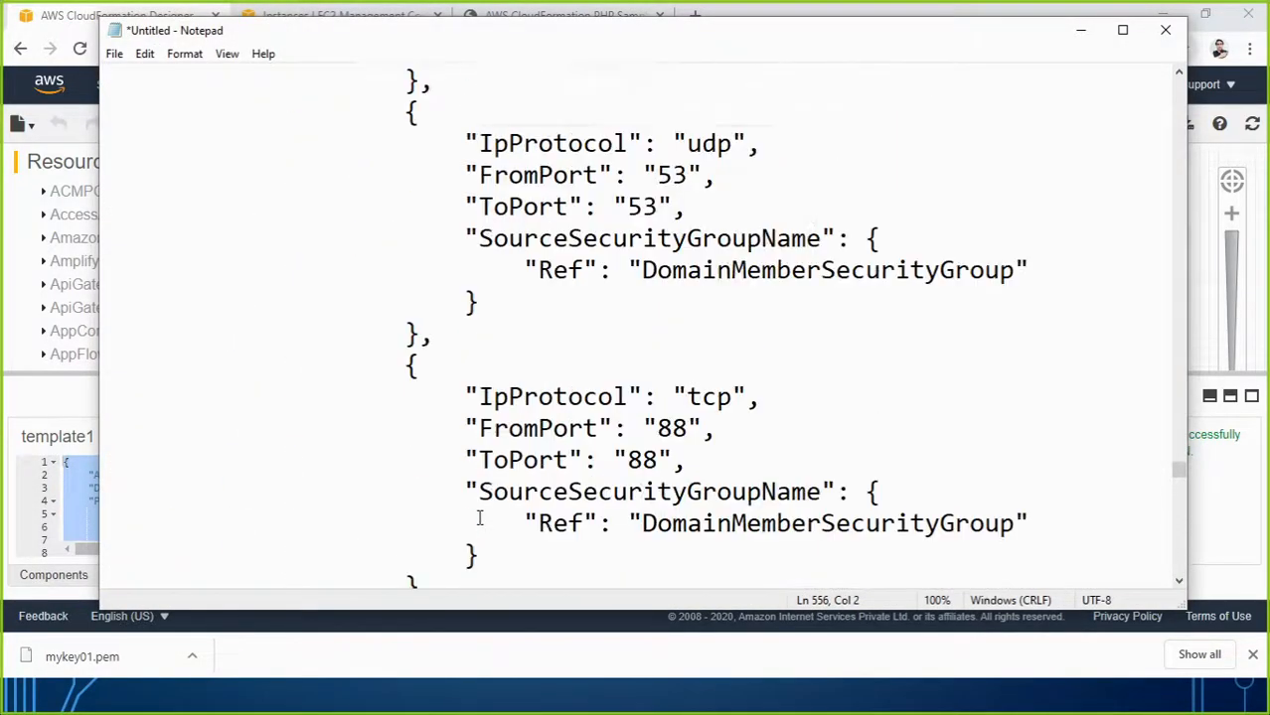
scroll(478, 522, up, 15)
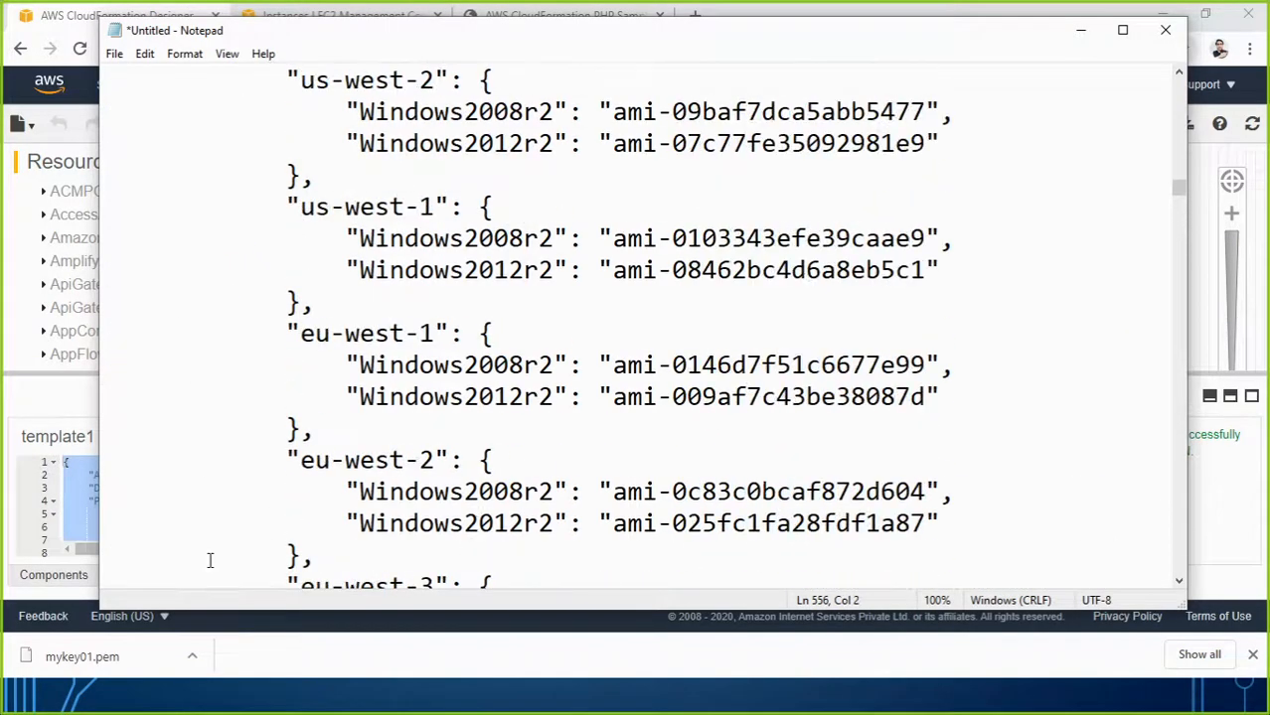
scroll(206, 293, up, 20)
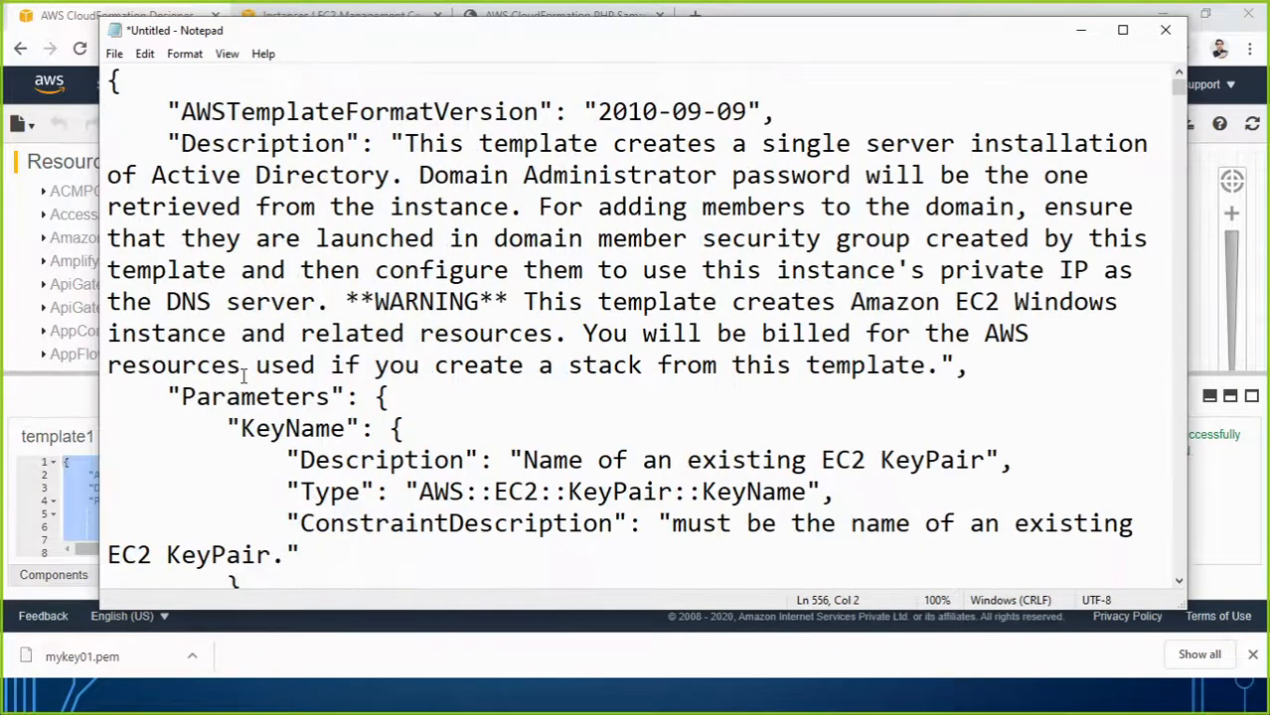
scroll(244, 378, down, 5)
scroll(247, 383, up, 2)
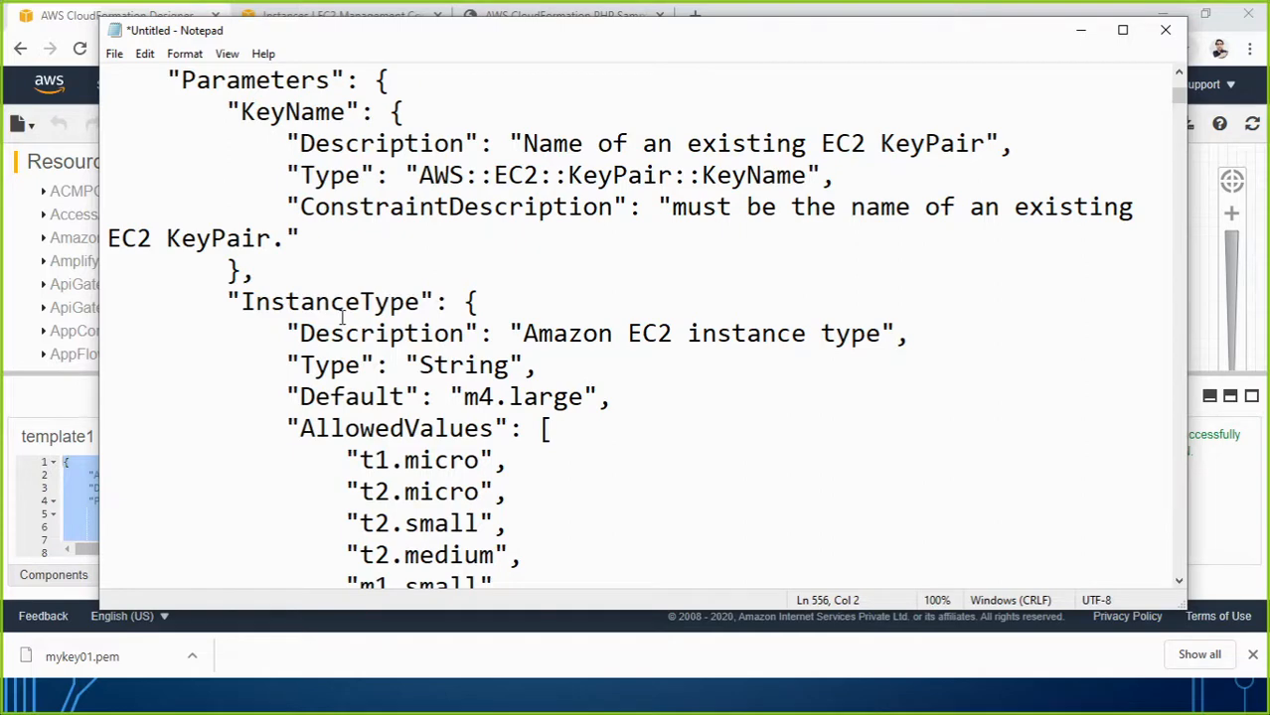
Highlight the InstanceType parameter and its default value m4.large.
drag(243, 302, 421, 304)
drag(477, 398, 574, 397)
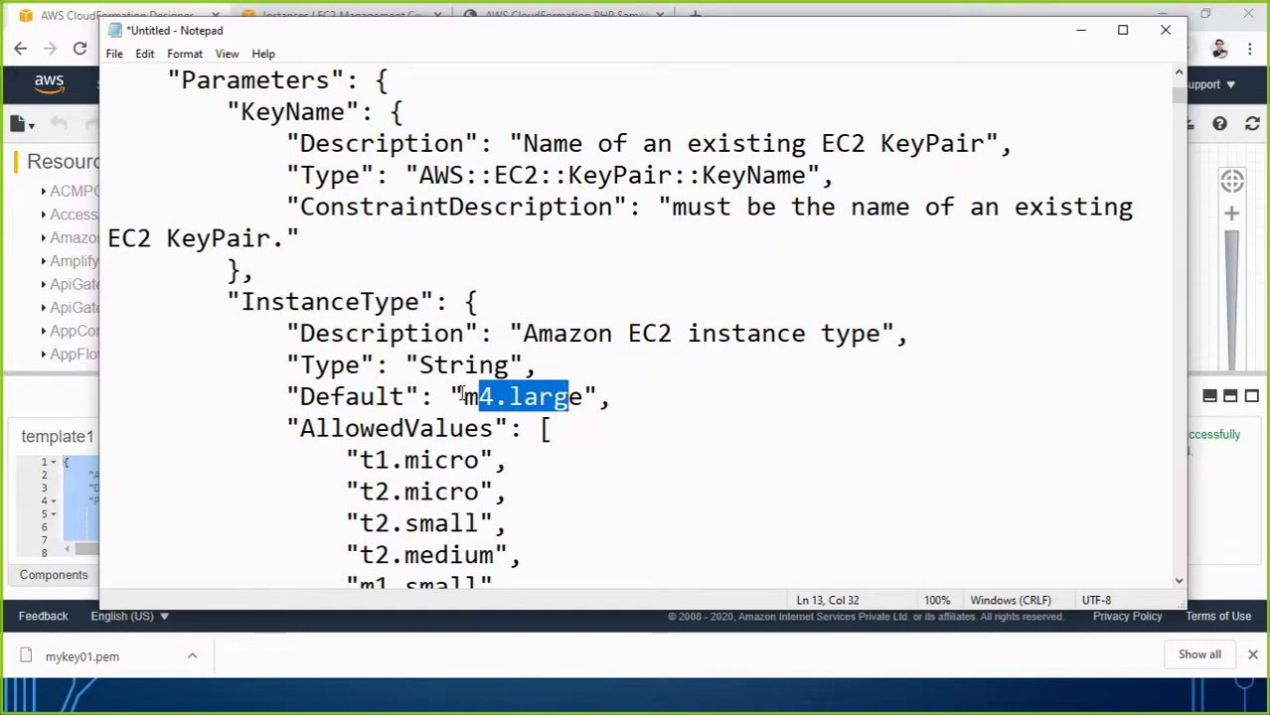
drag(462, 396, 585, 397)
Select the example domain corp.example.com in the description, then close Notepad.
scroll(562, 427, down, 2)
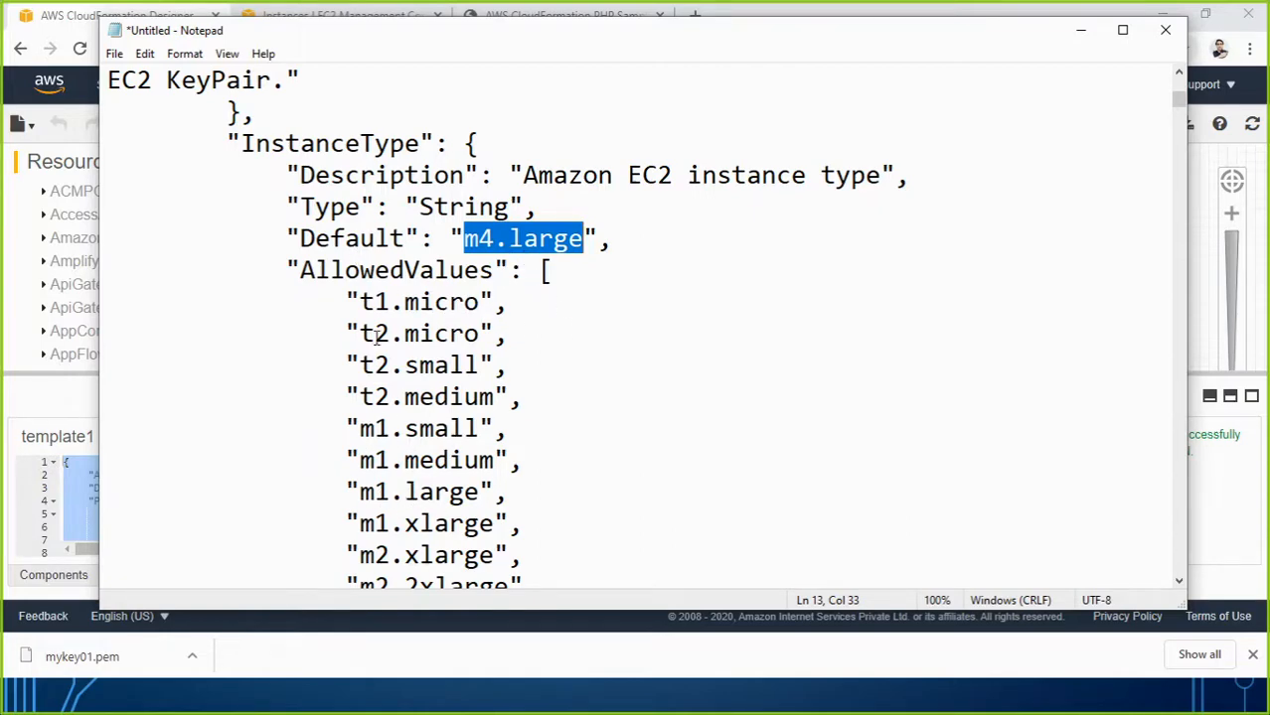
scroll(532, 413, down, 17)
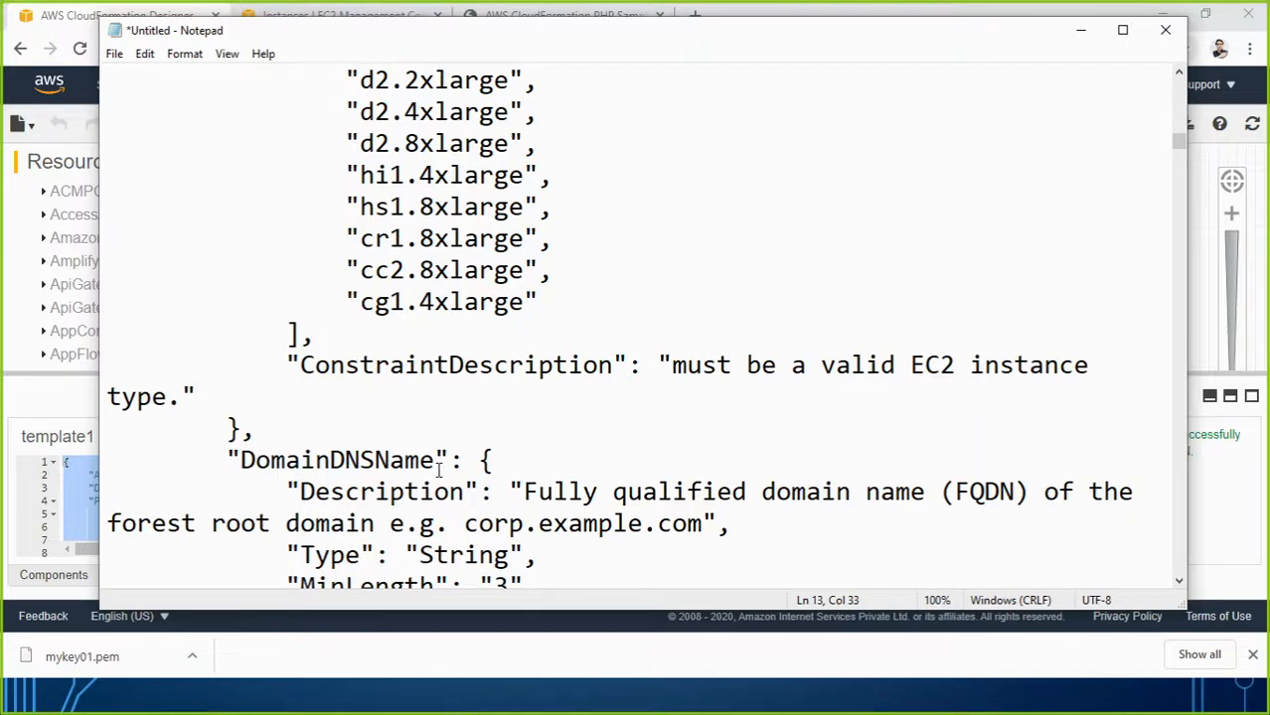
scroll(554, 497, down, 2)
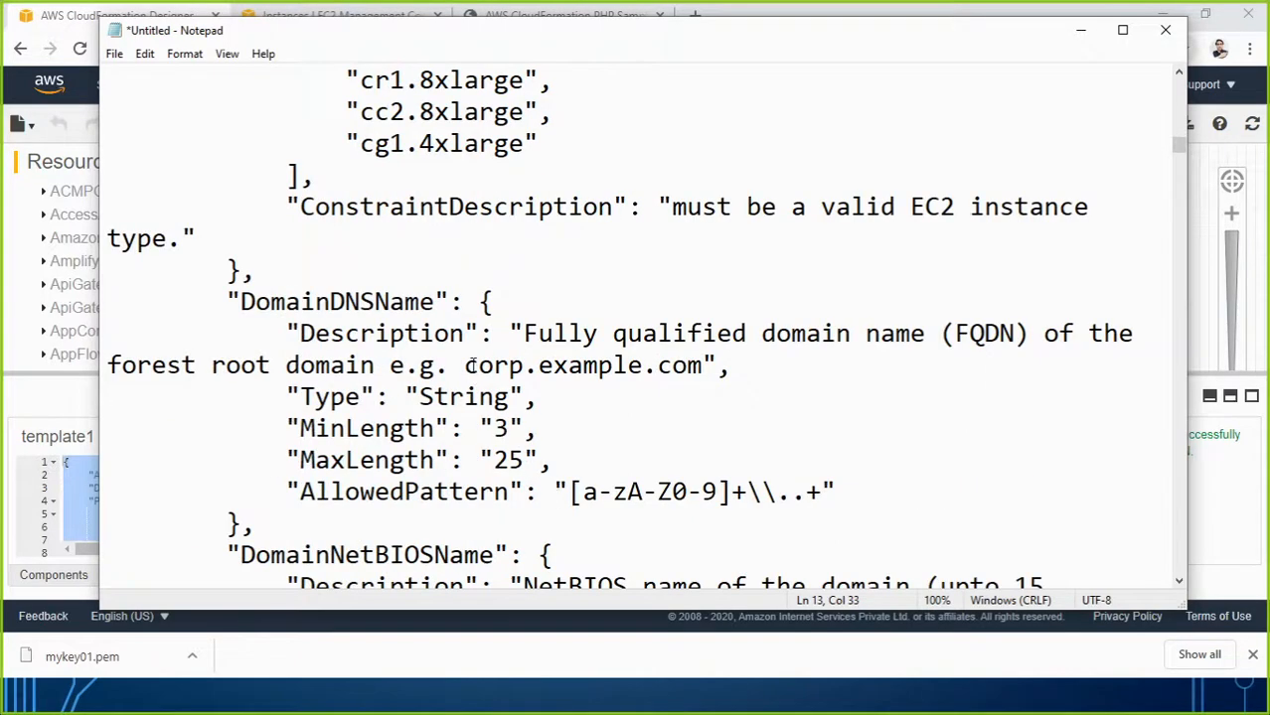
drag(473, 364, 710, 365)
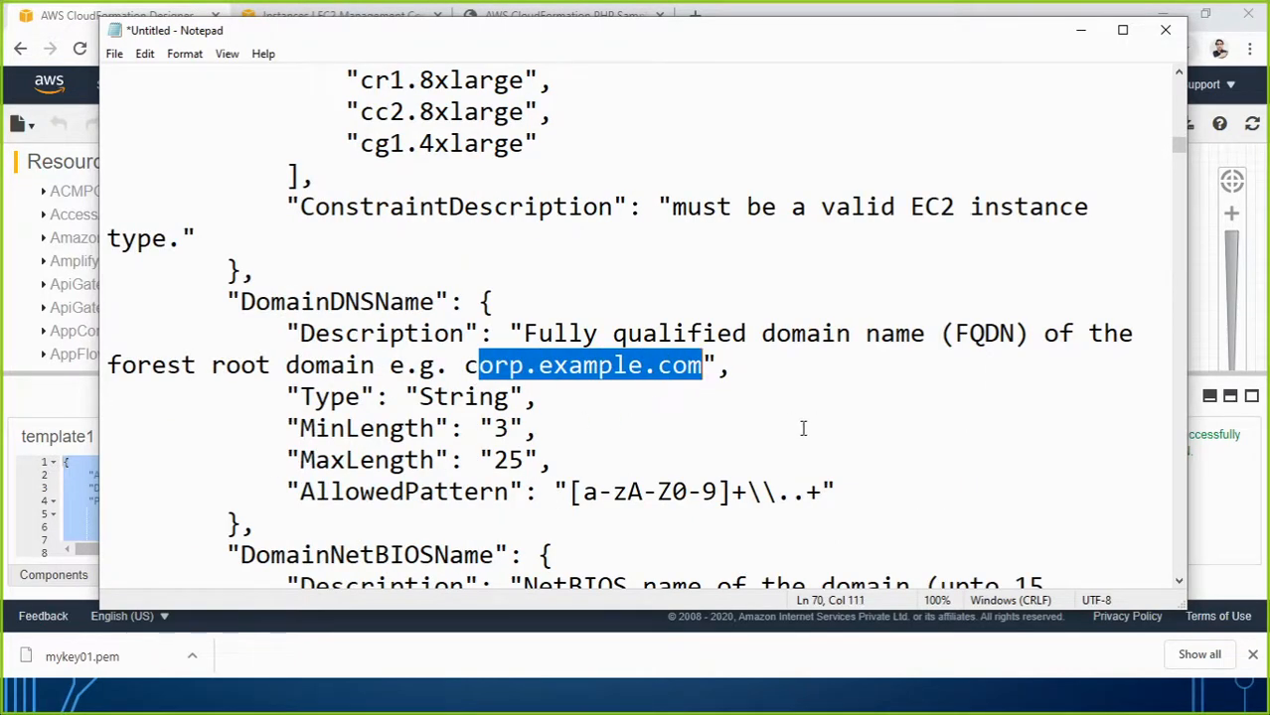
scroll(765, 447, down, 5)
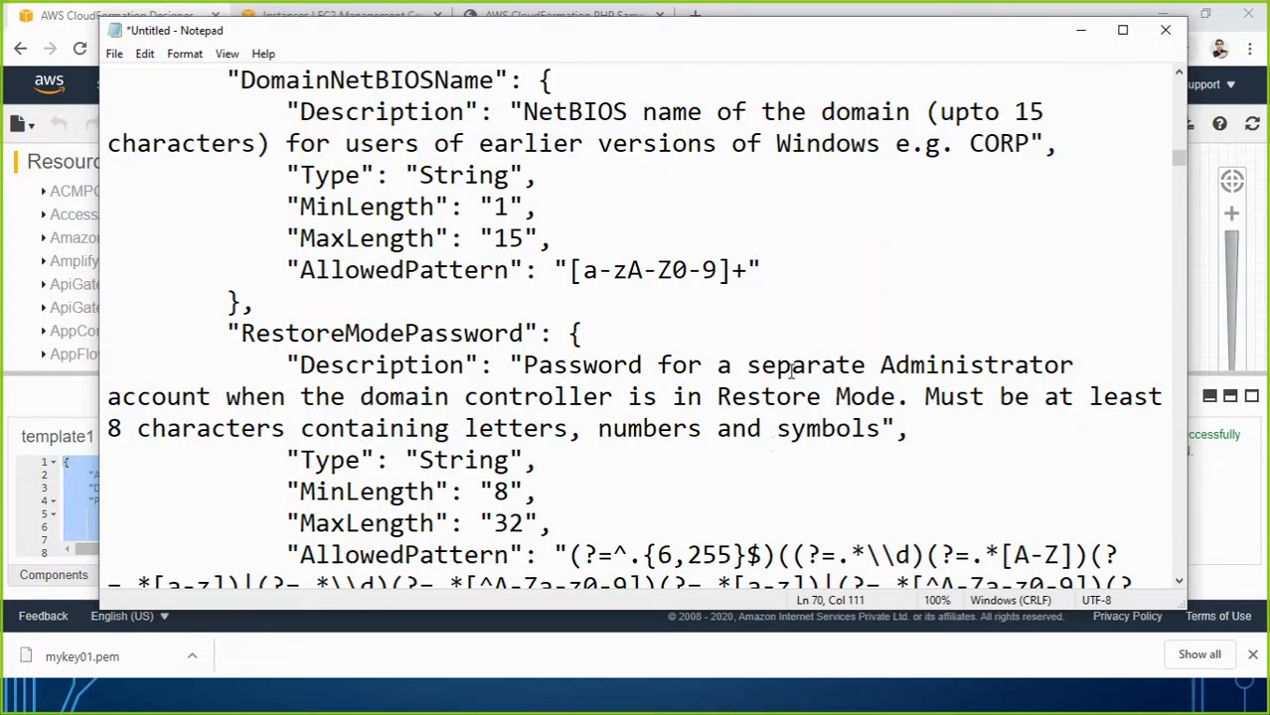
click(1167, 37)
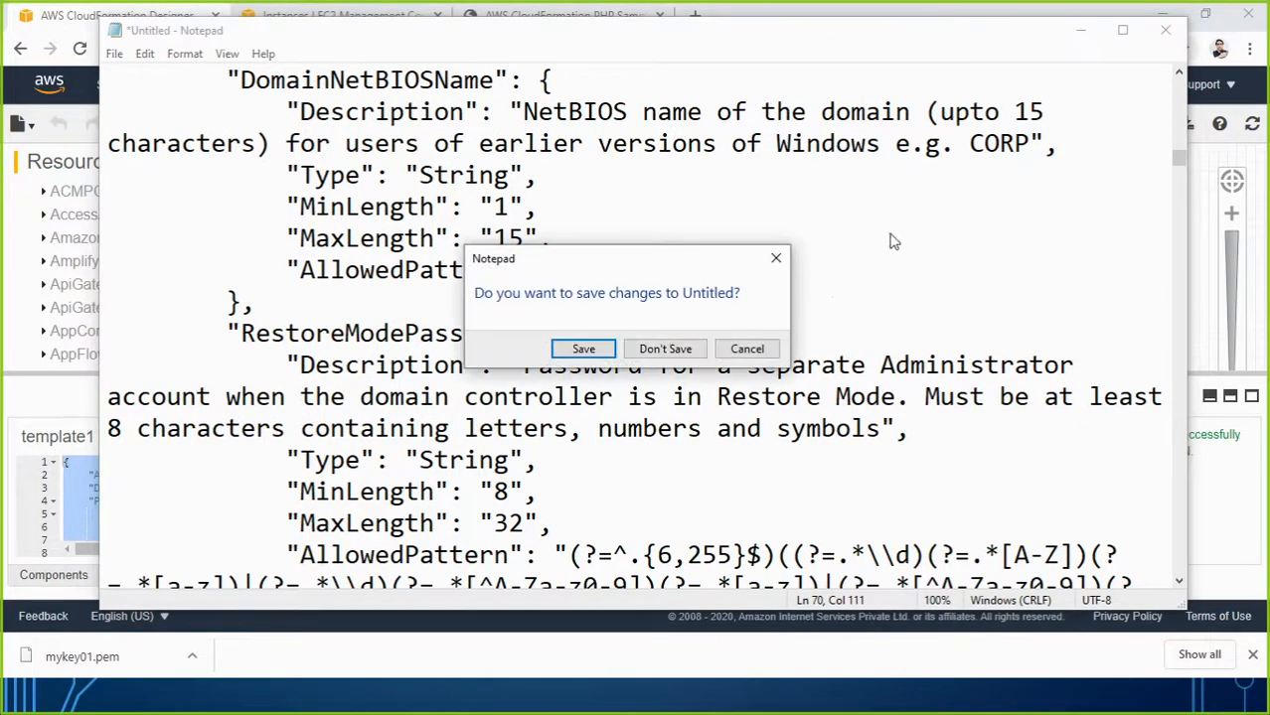
Discard the unsaved Notepad text and leave the Designer without saving.
click(652, 352)
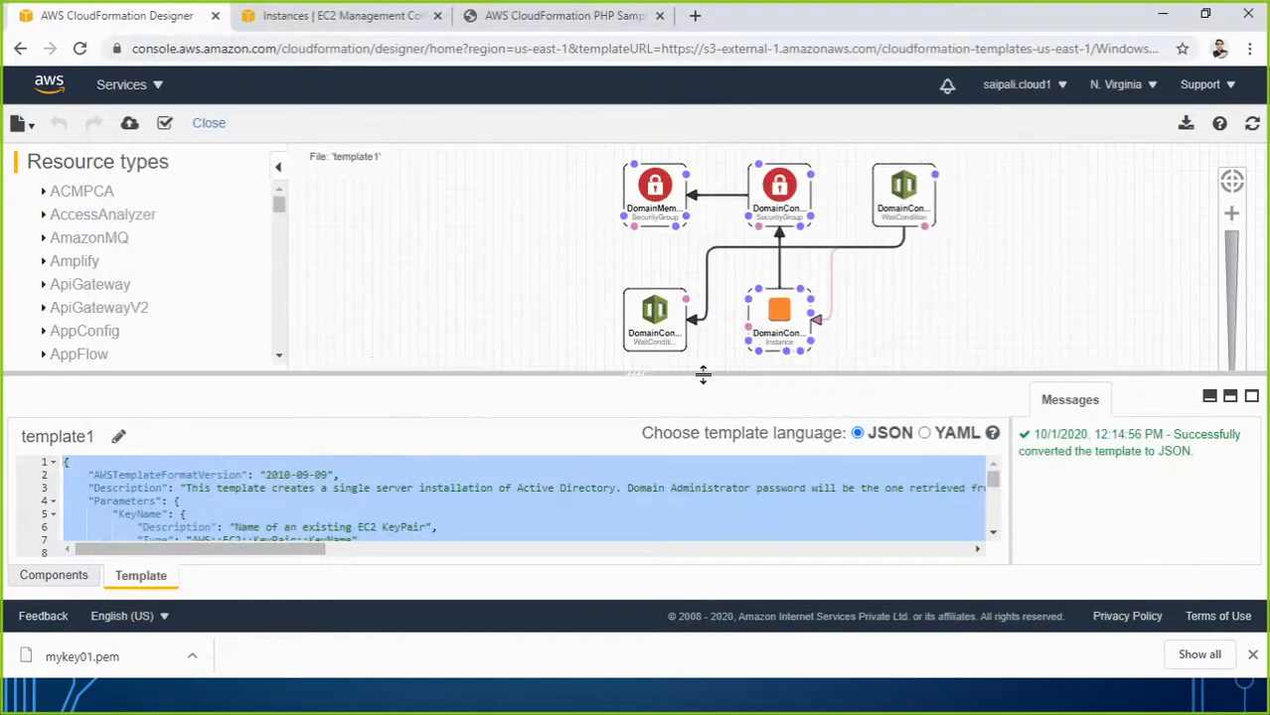
click(20, 49)
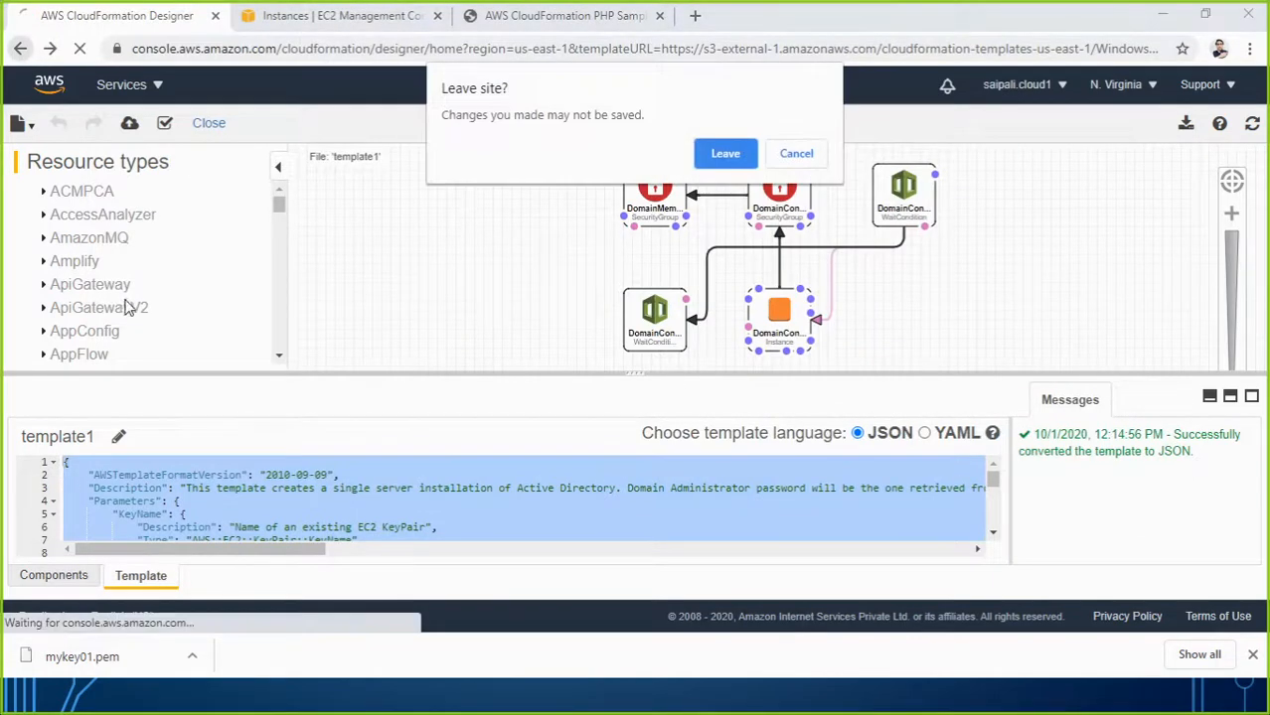
click(725, 151)
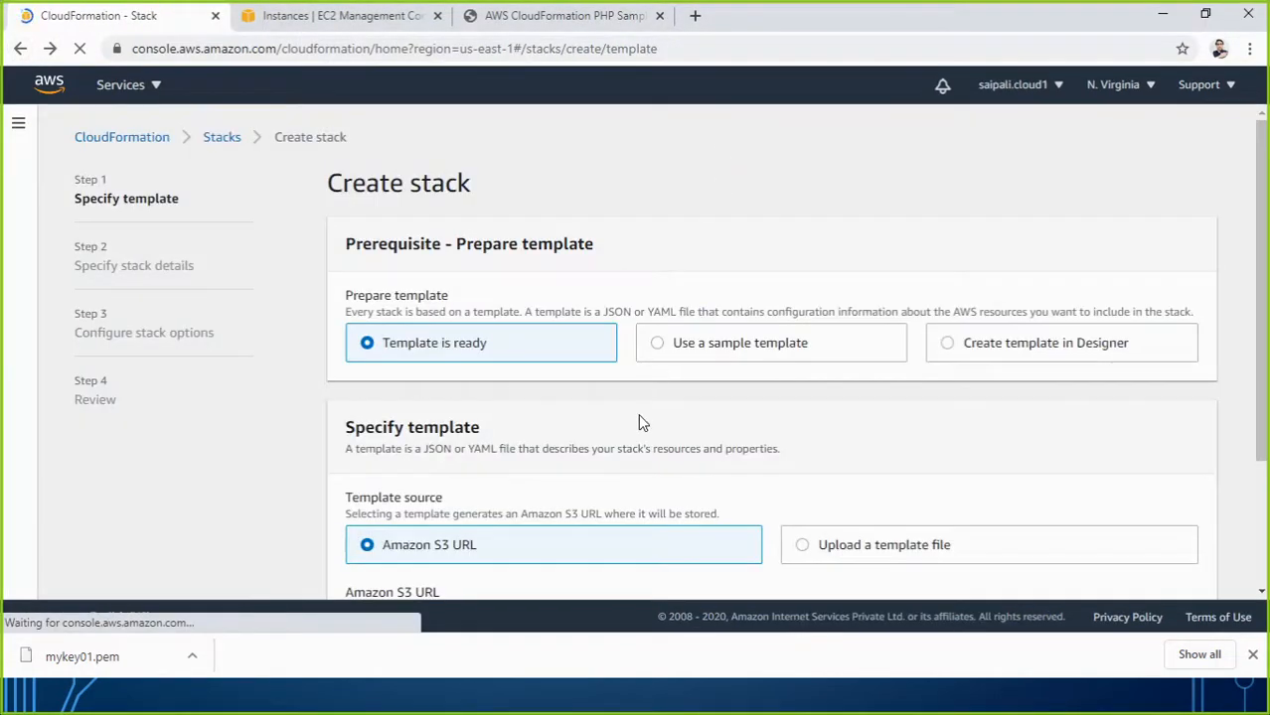
Choose the Windows Active Directory sample template and continue to stack details.
click(700, 343)
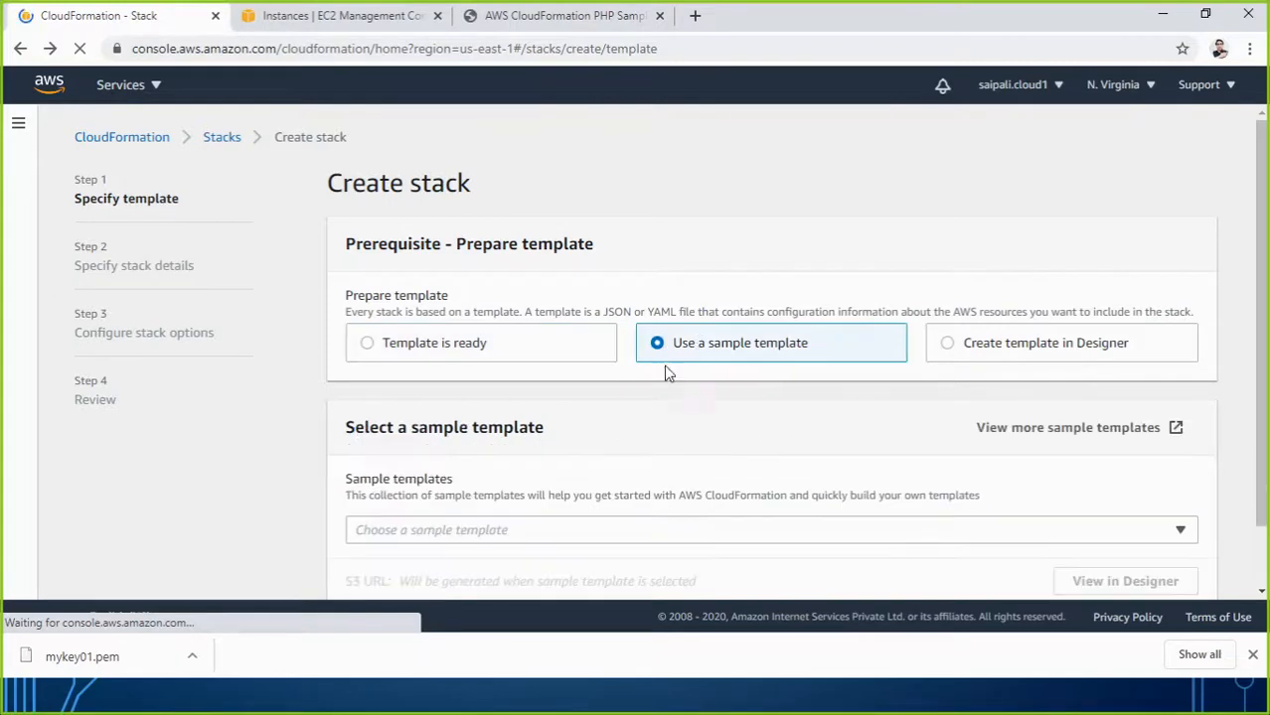
scroll(650, 403, down, 1)
click(608, 459)
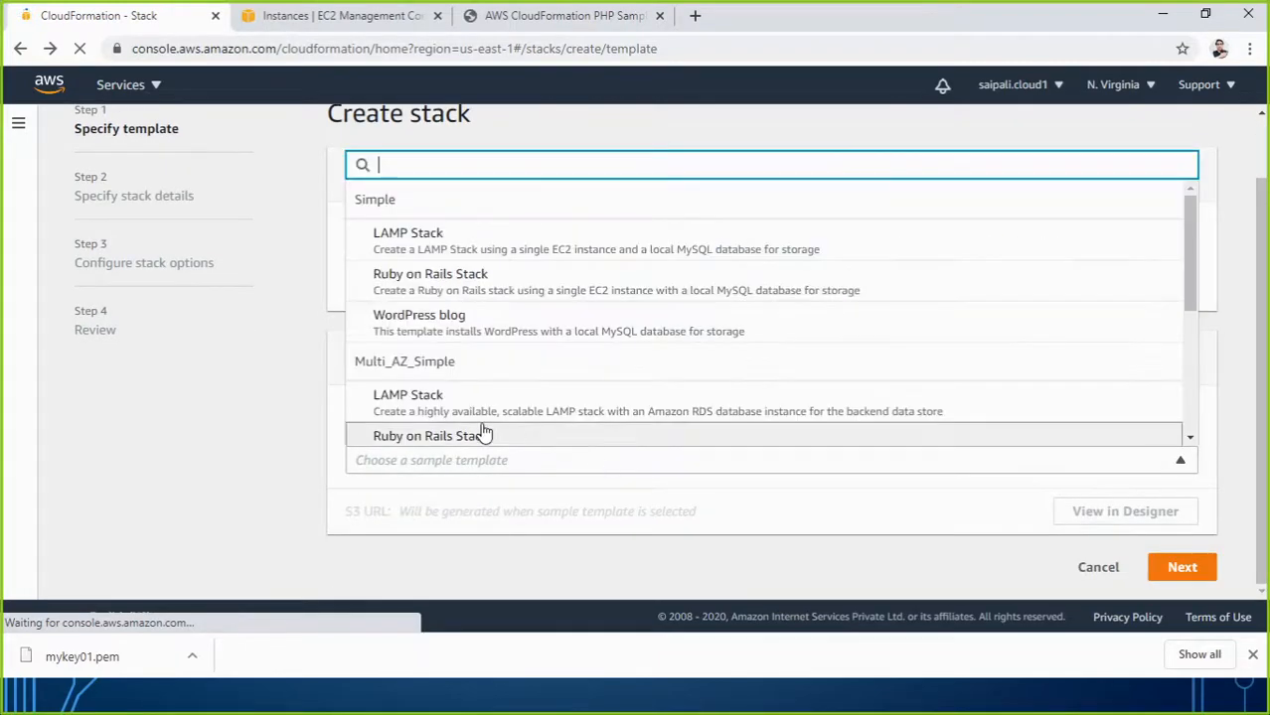
scroll(486, 409, down, 1)
scroll(486, 409, down, 2)
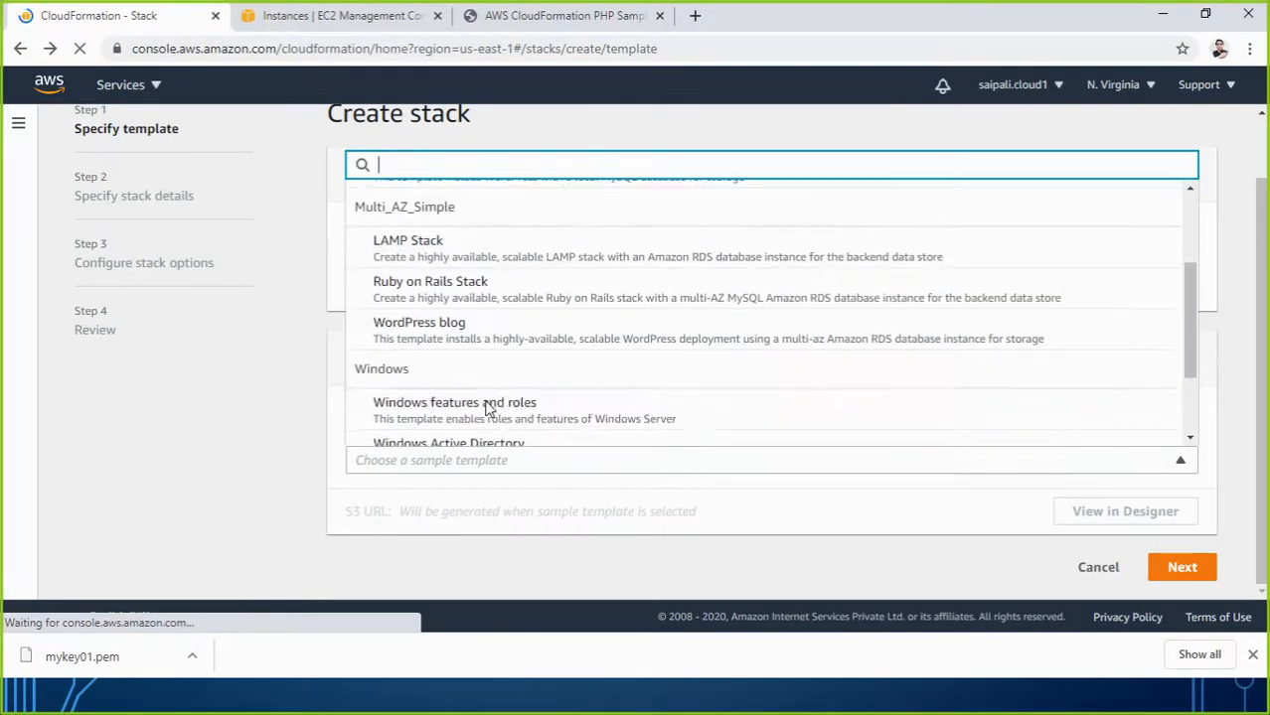
click(500, 449)
scroll(691, 474, down, 1)
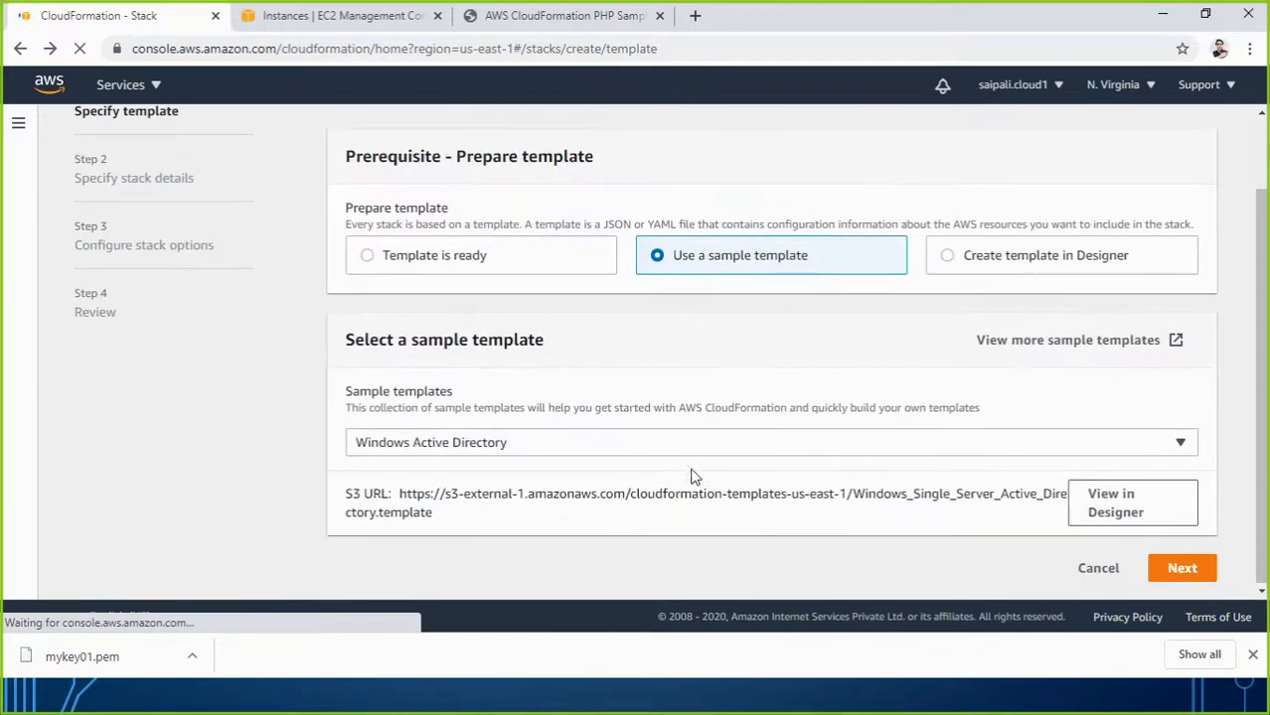
click(1170, 567)
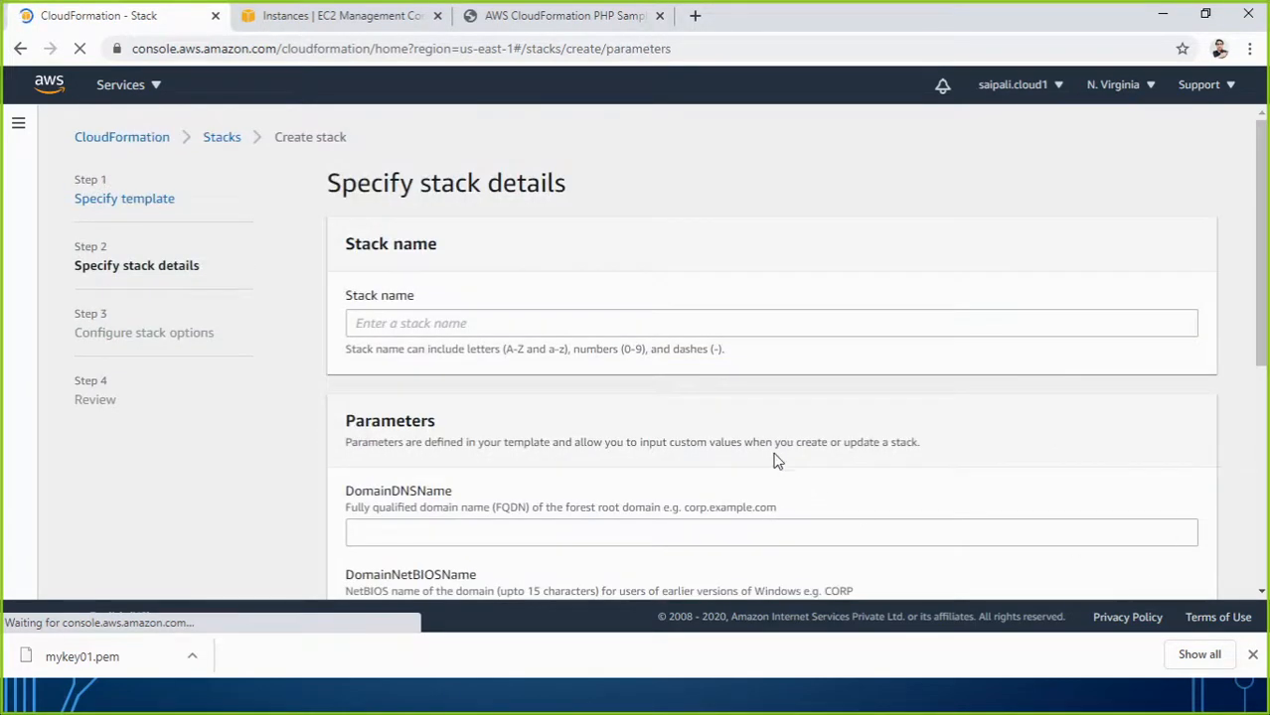
Inspect the DomainDNSName, DomainNetBIOSName and EC2 key pair parameters without choosing values.
scroll(777, 459, down, 3)
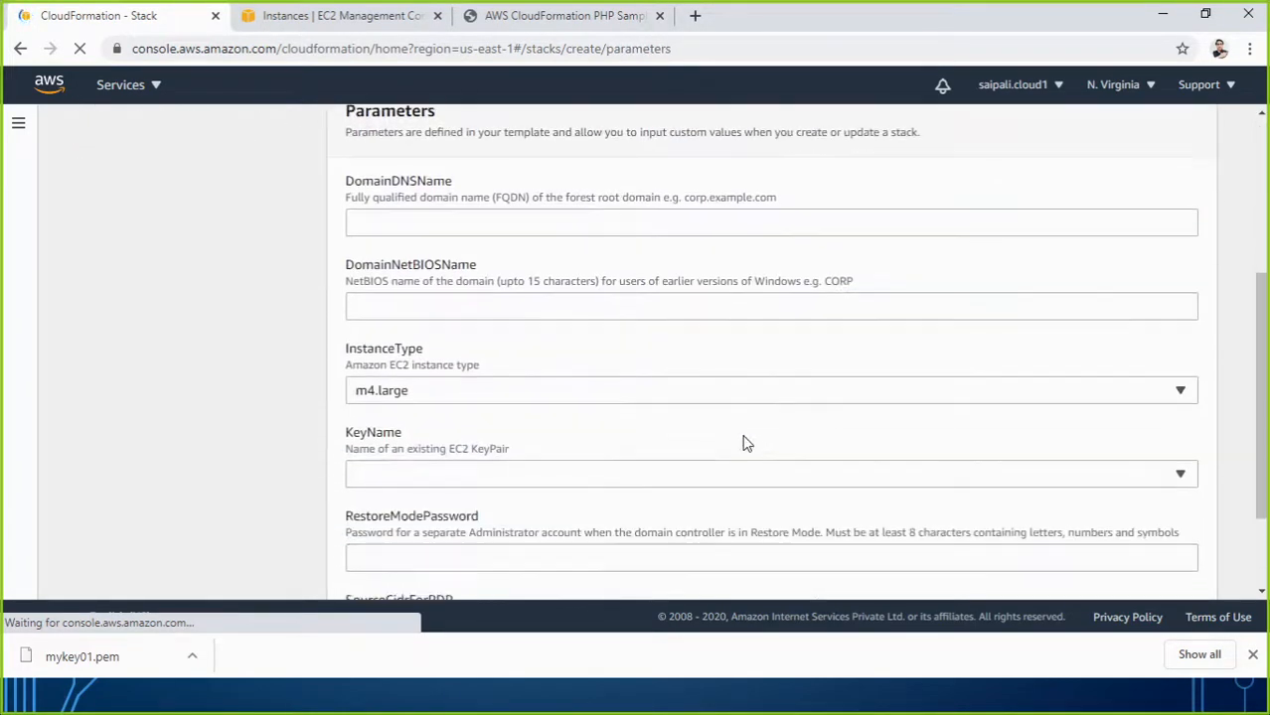
click(399, 221)
click(369, 306)
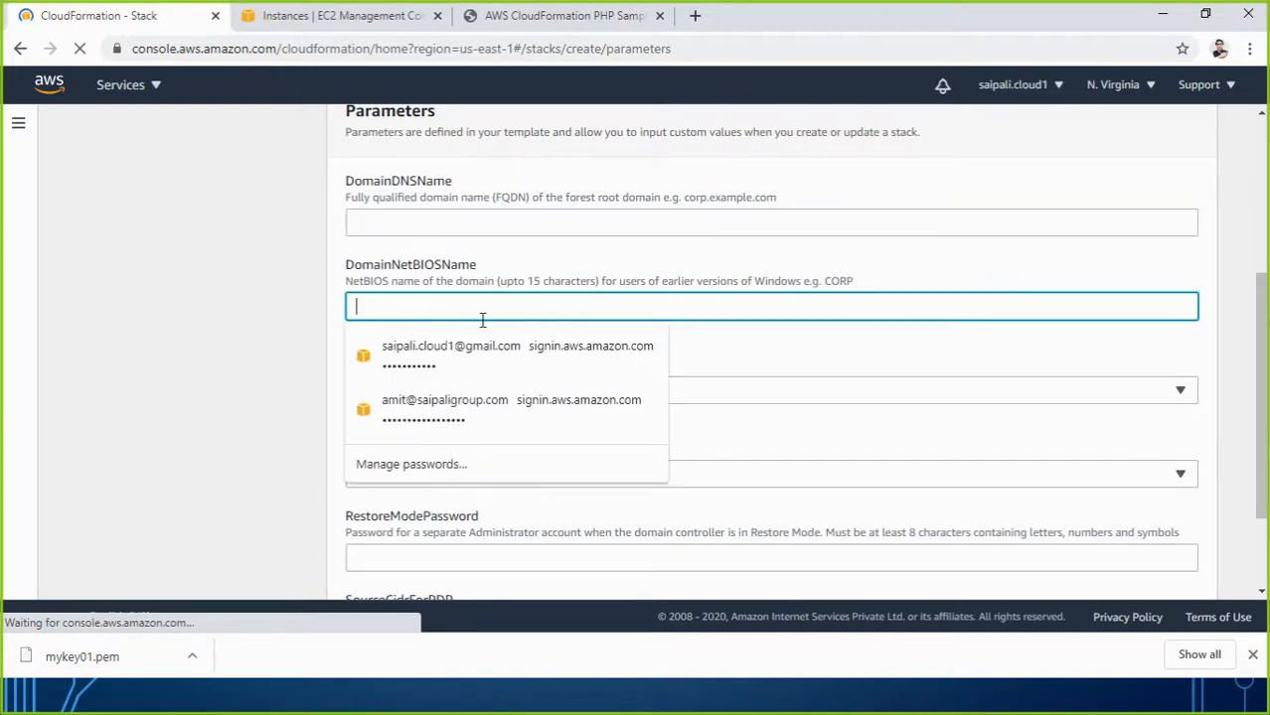
click(241, 383)
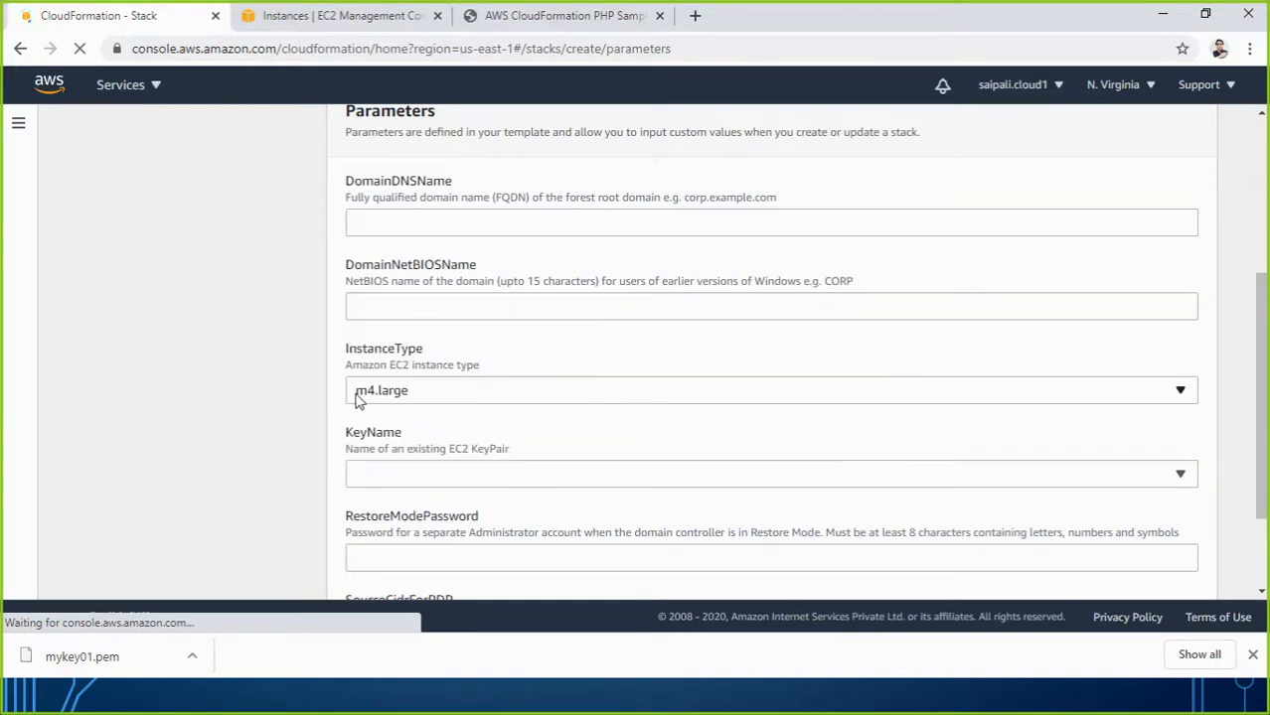
click(491, 475)
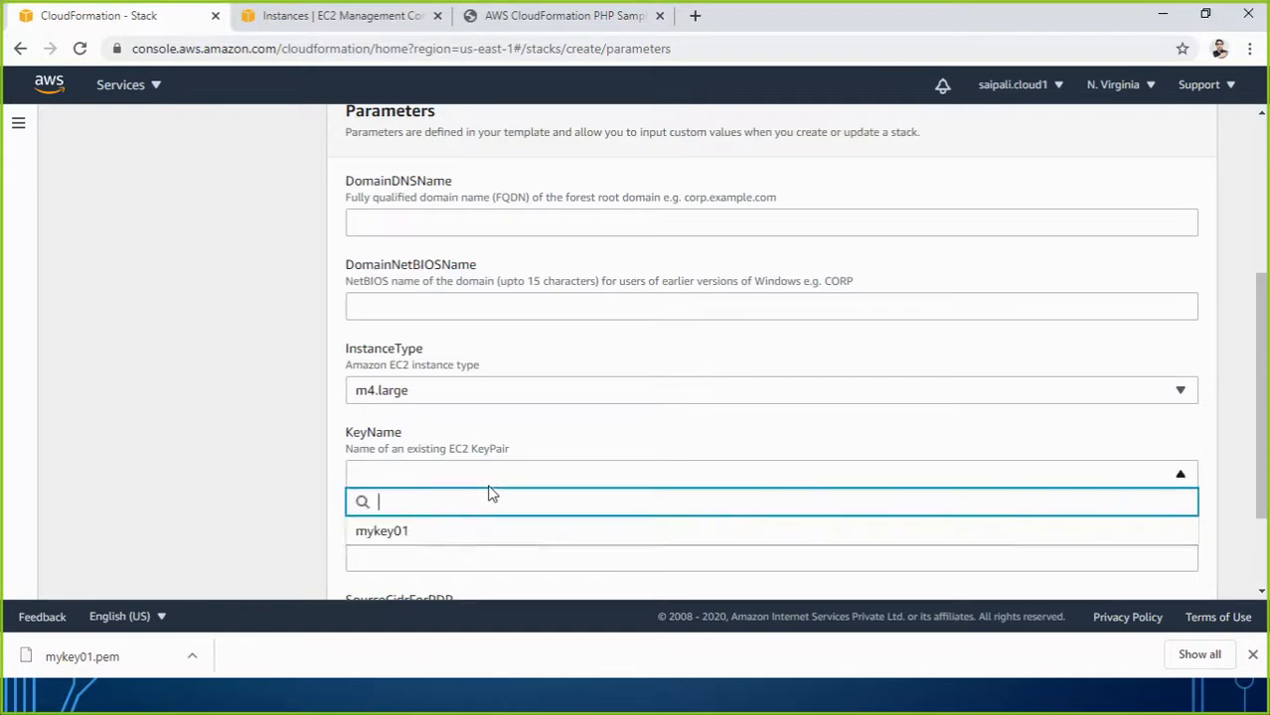
click(289, 519)
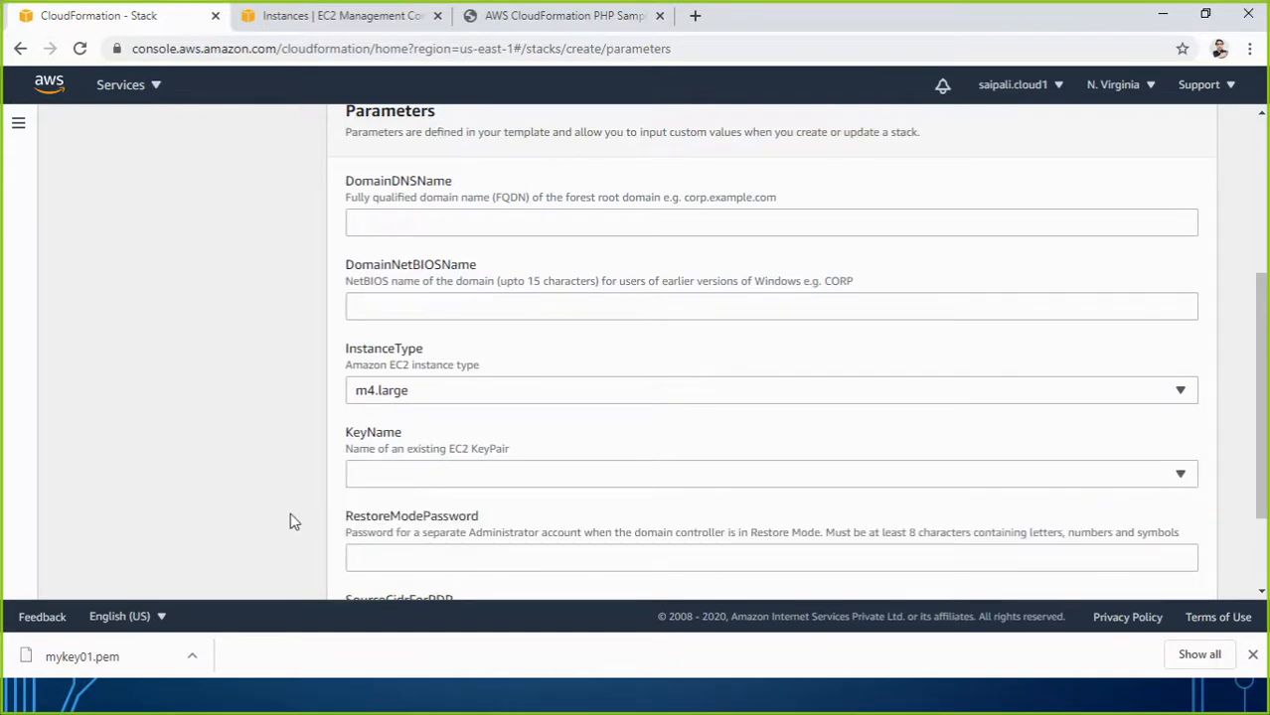
scroll(399, 505, down, 2)
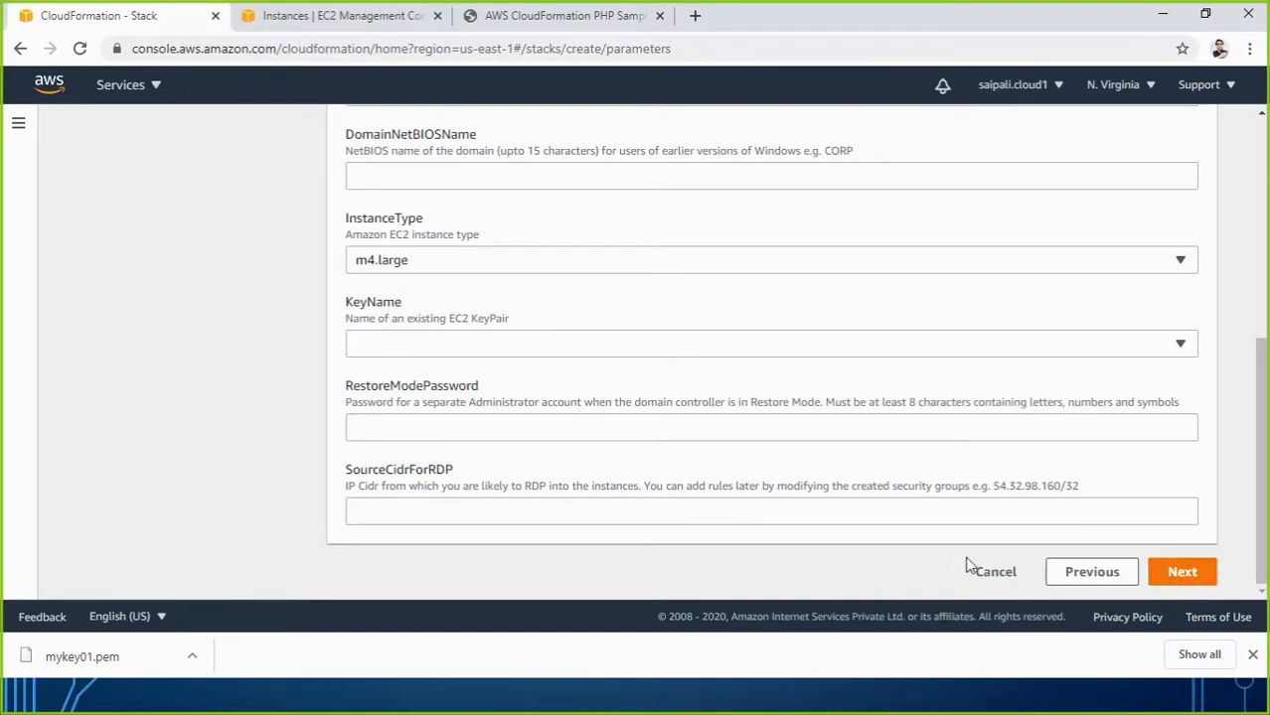
scroll(924, 502, up, 5)
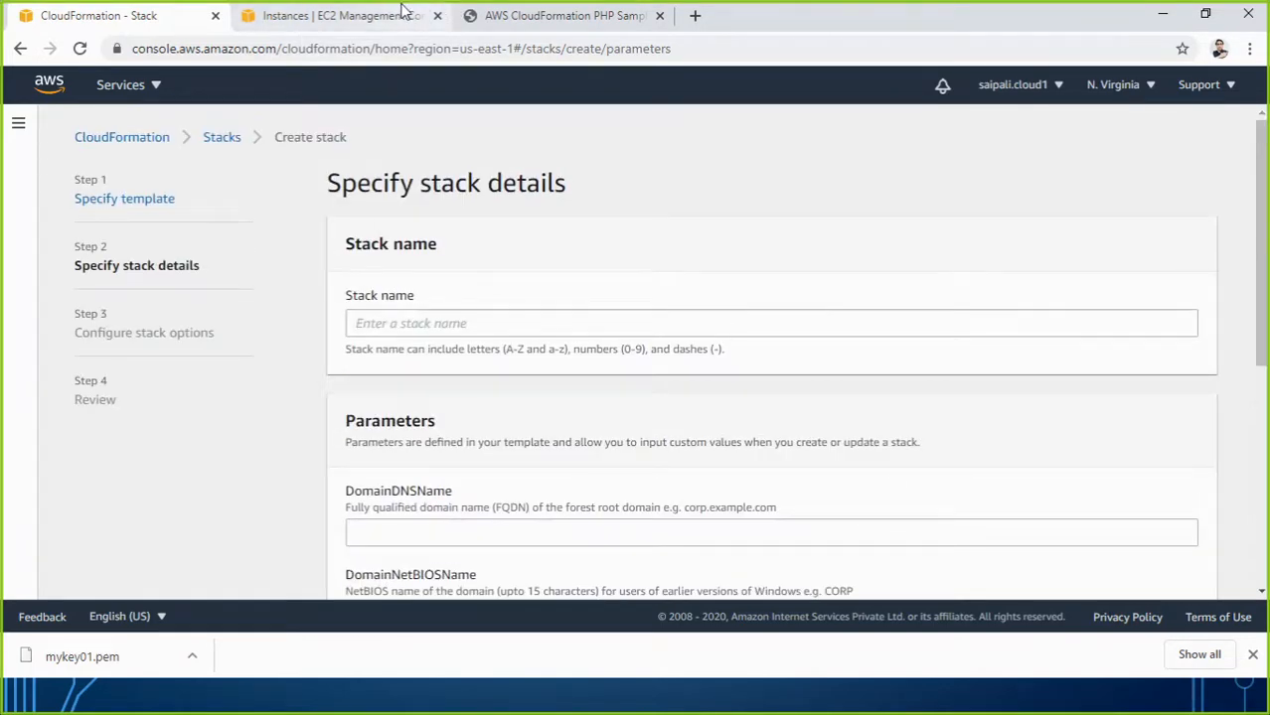
Check the EC2 instances list, then go to the empty CloudFormation Stacks list.
click(403, 15)
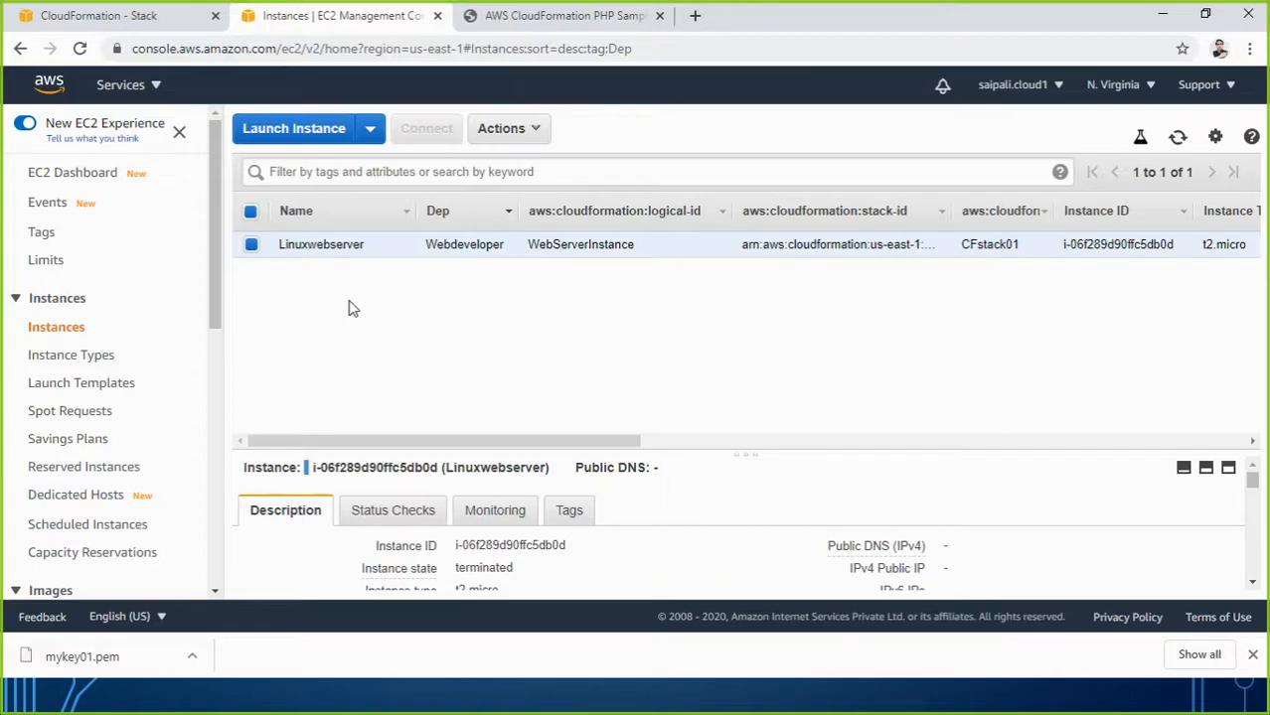
click(159, 17)
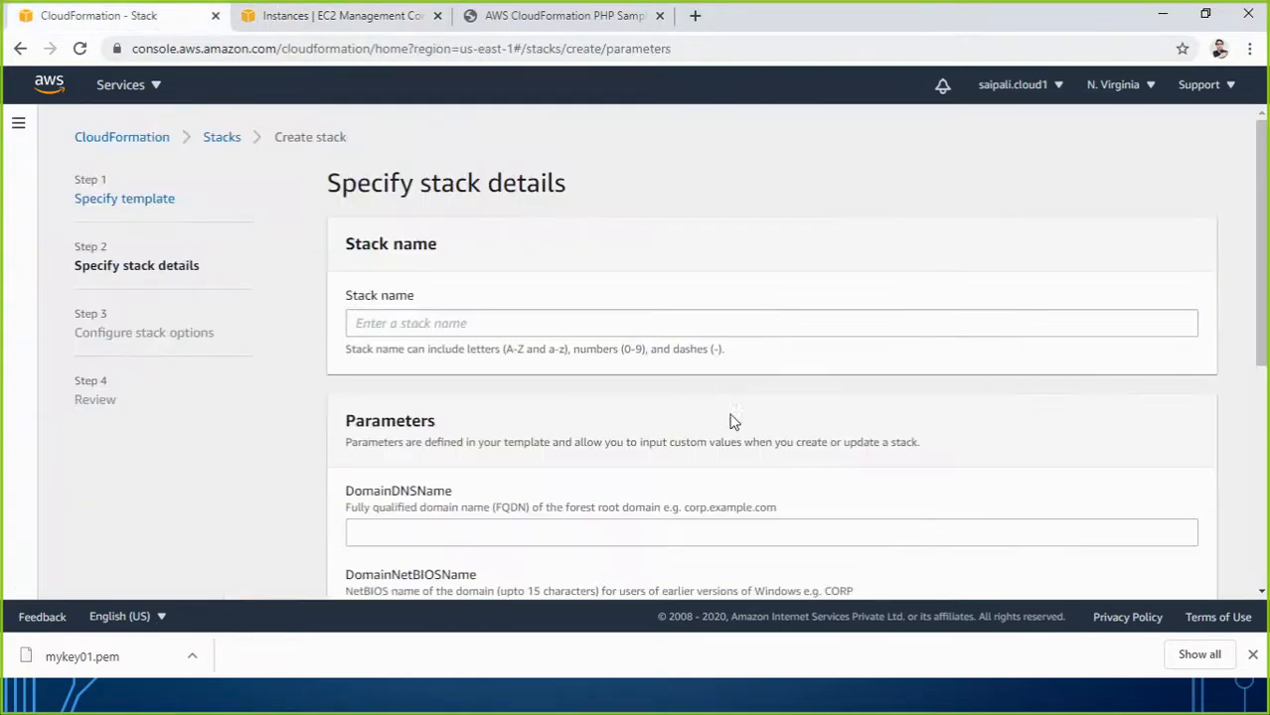
click(16, 137)
click(44, 187)
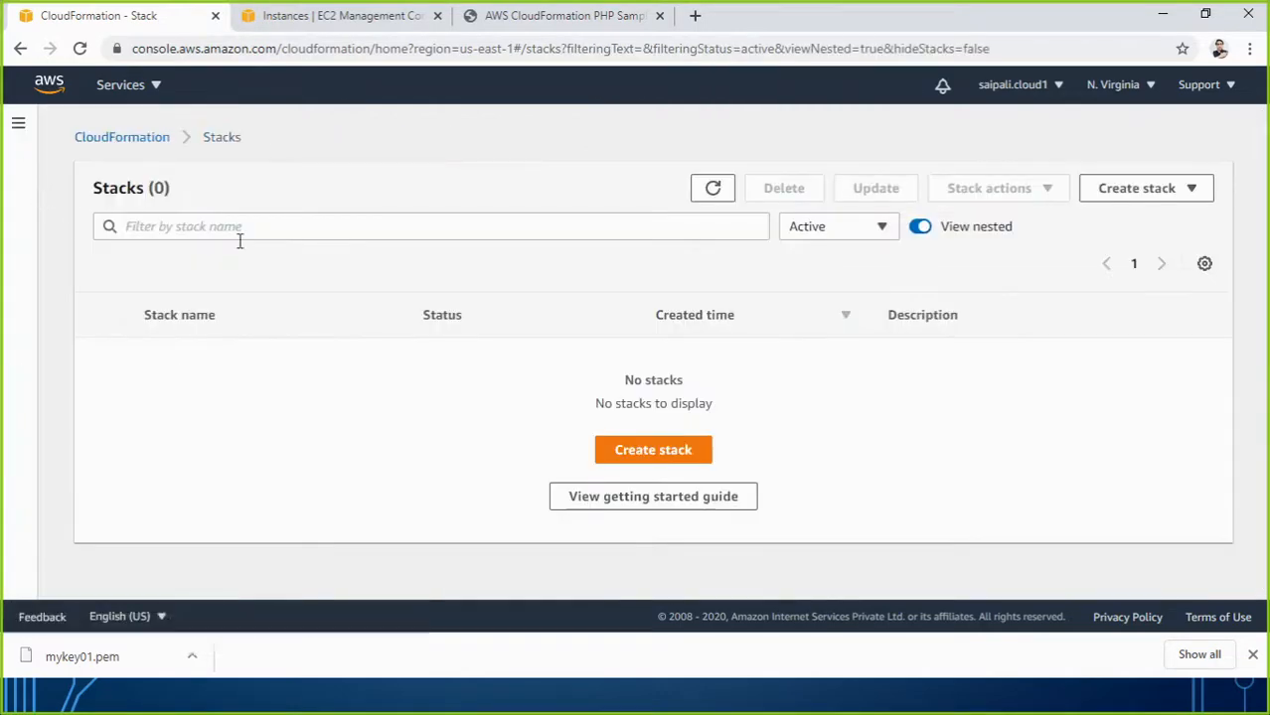
Start a new stack using the 'Create template in Designer' option and open a blank template.
click(637, 451)
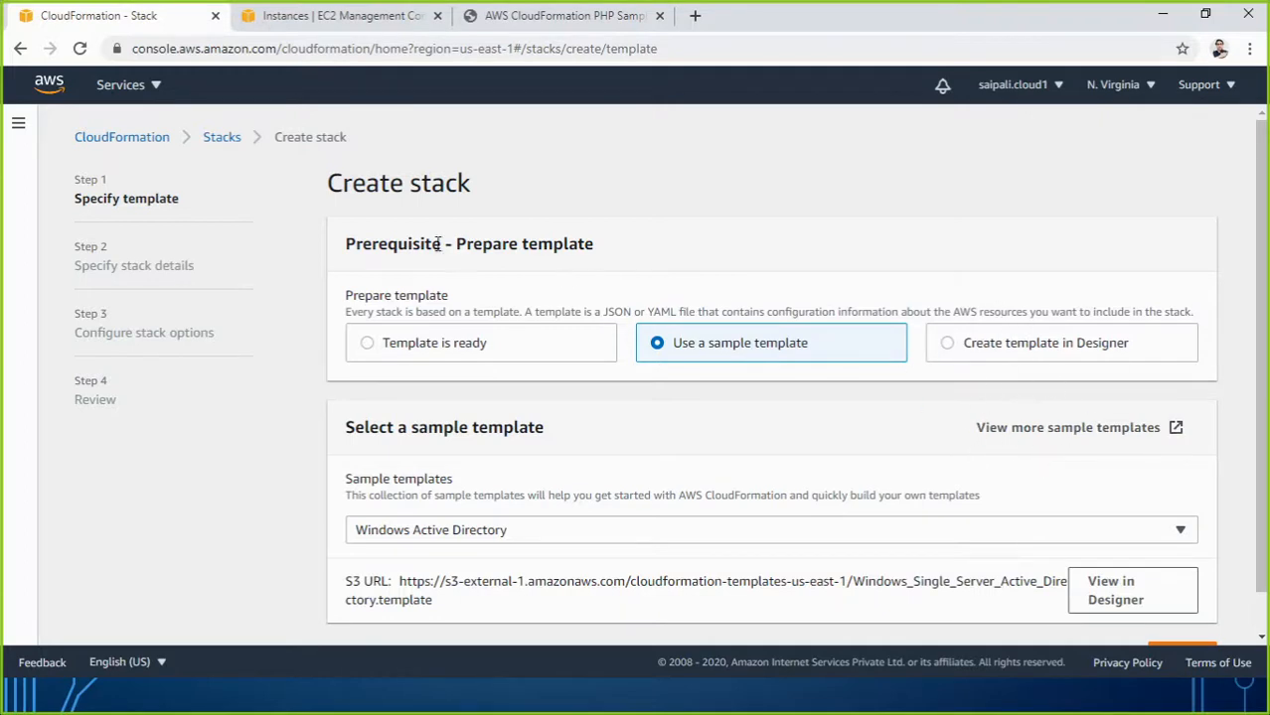
click(948, 348)
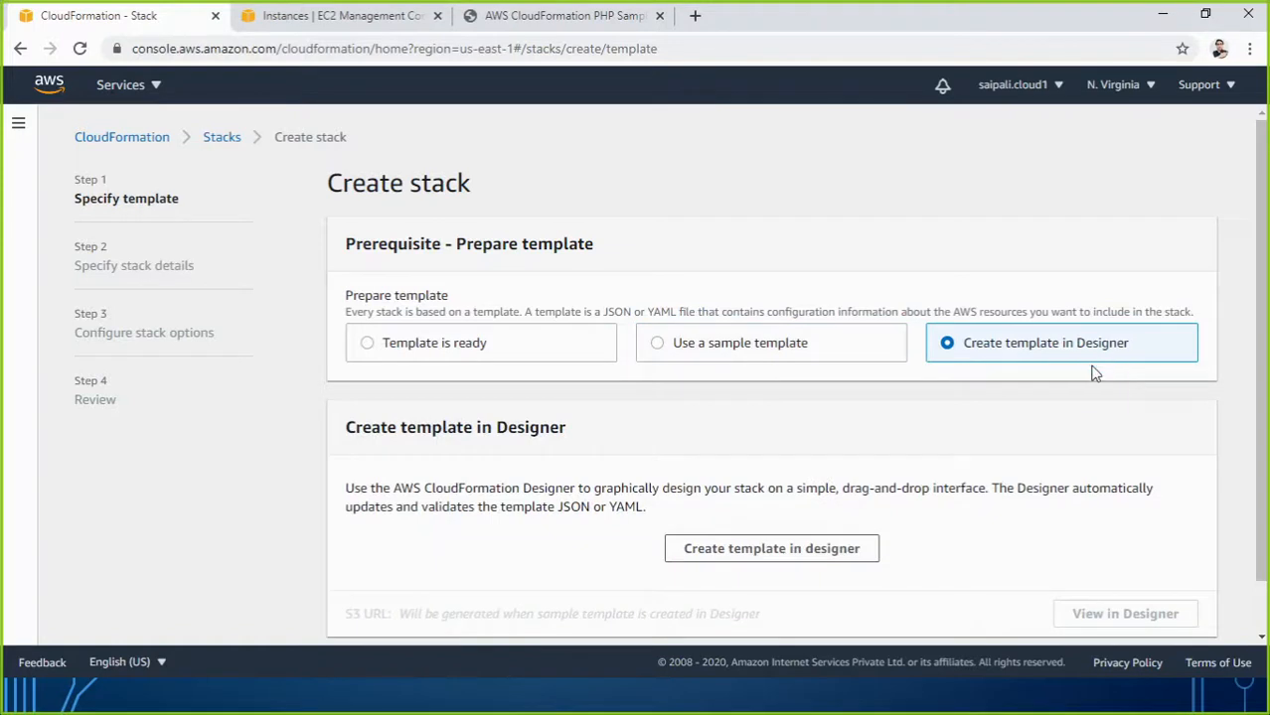
scroll(1095, 373, down, 1)
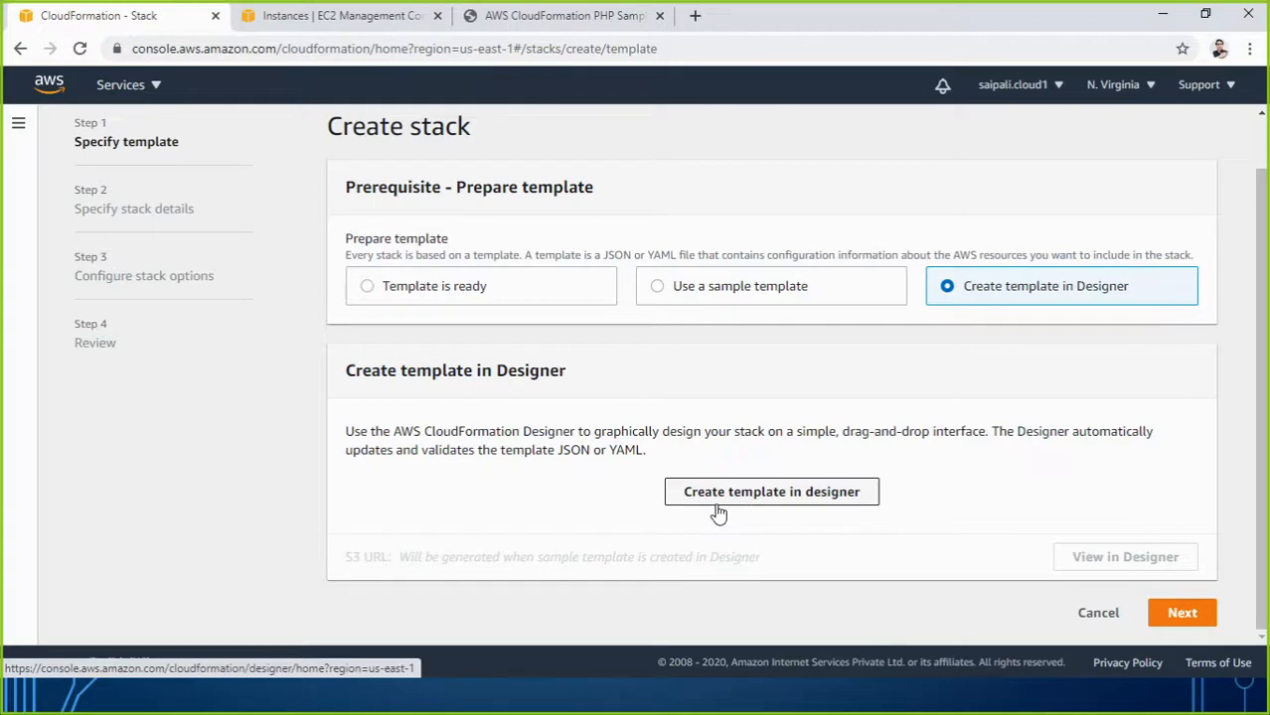
click(730, 500)
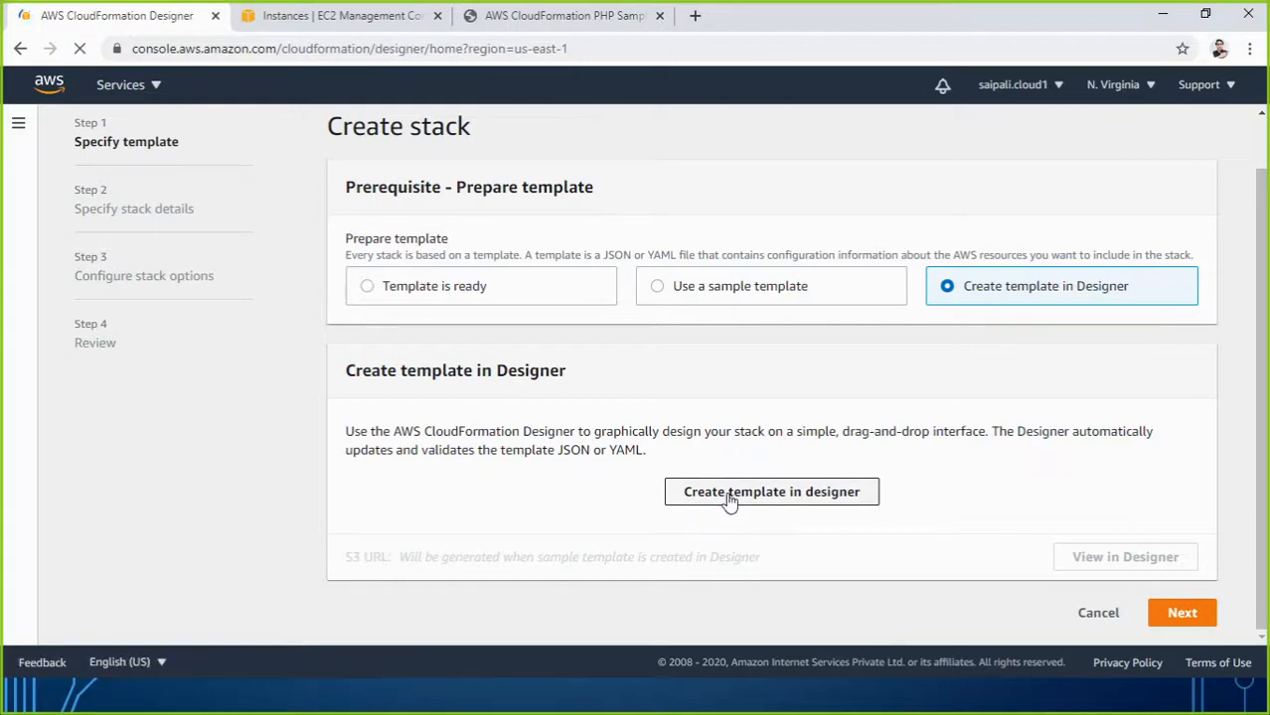
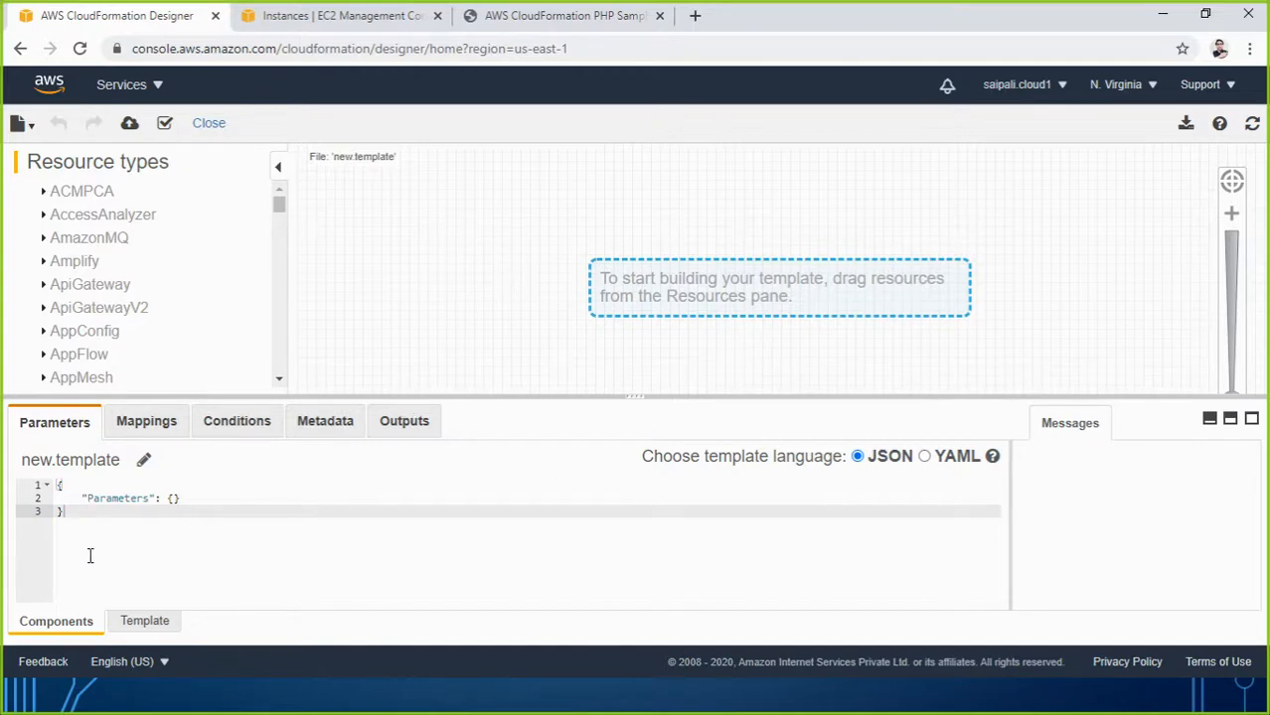
Replace the default template text with an empty {} object spread over three lines.
drag(76, 509, 37, 494)
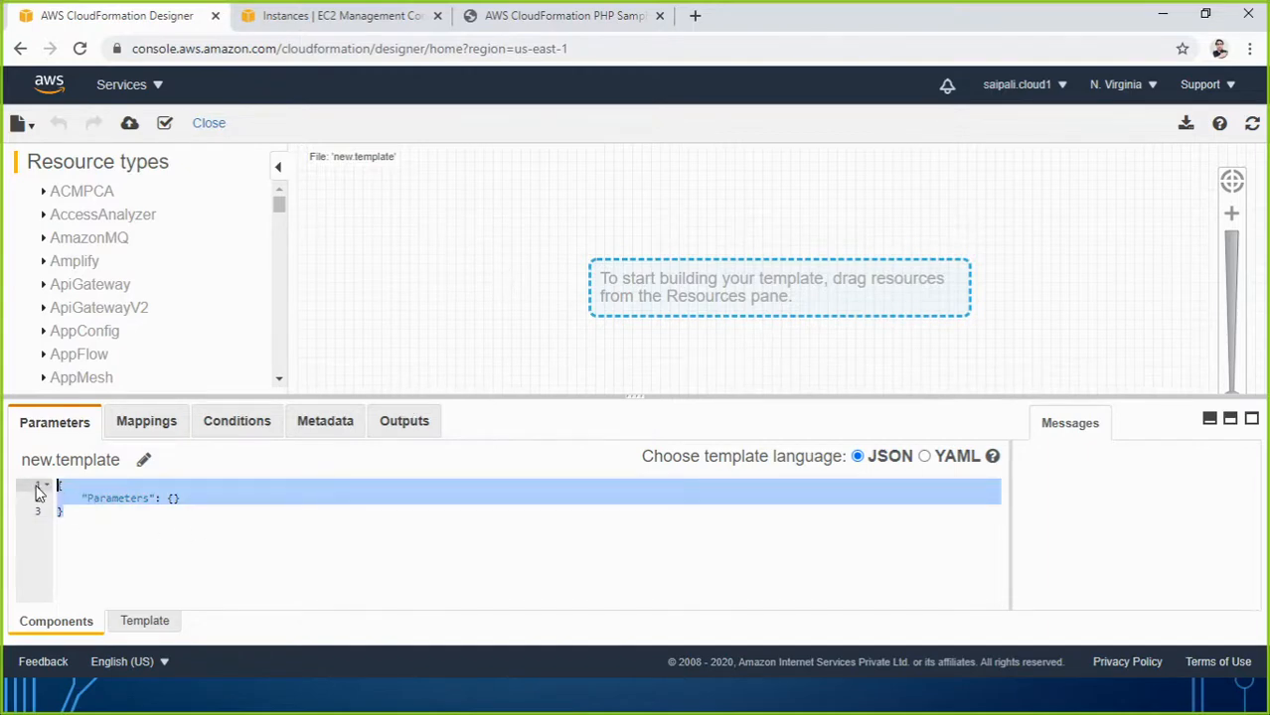
key(BackSpace)
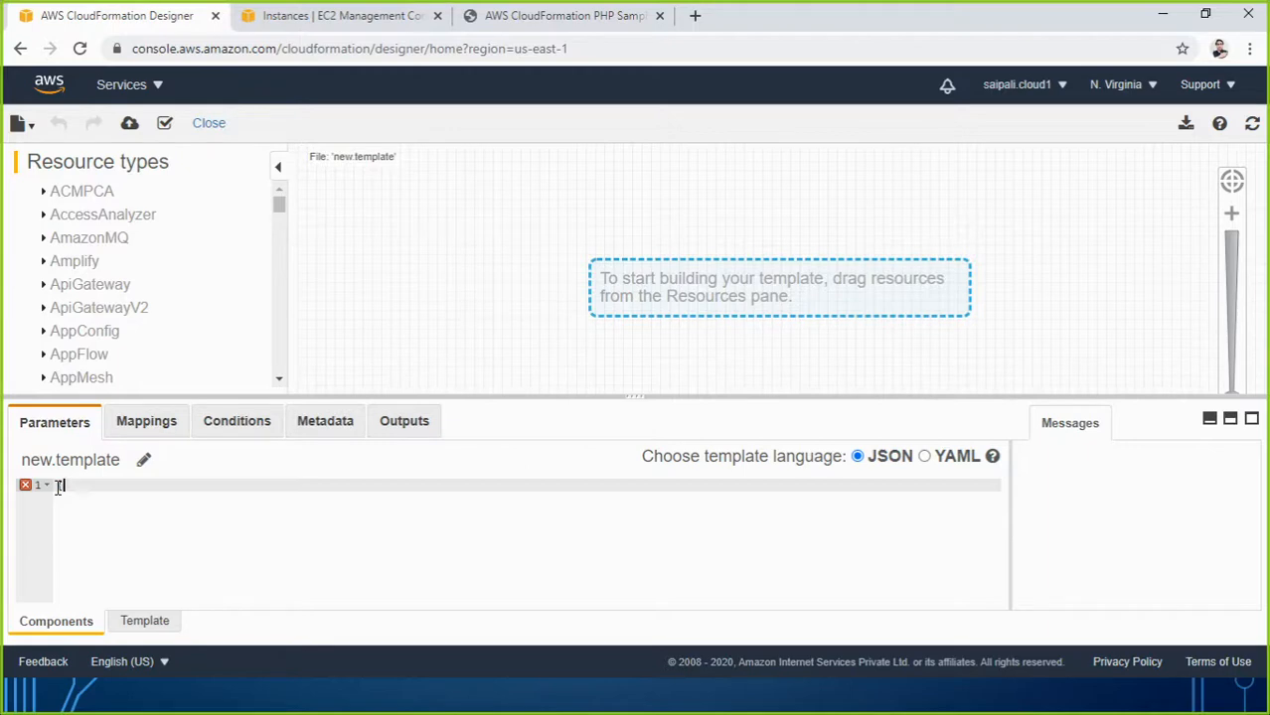
text({})
key(Return)
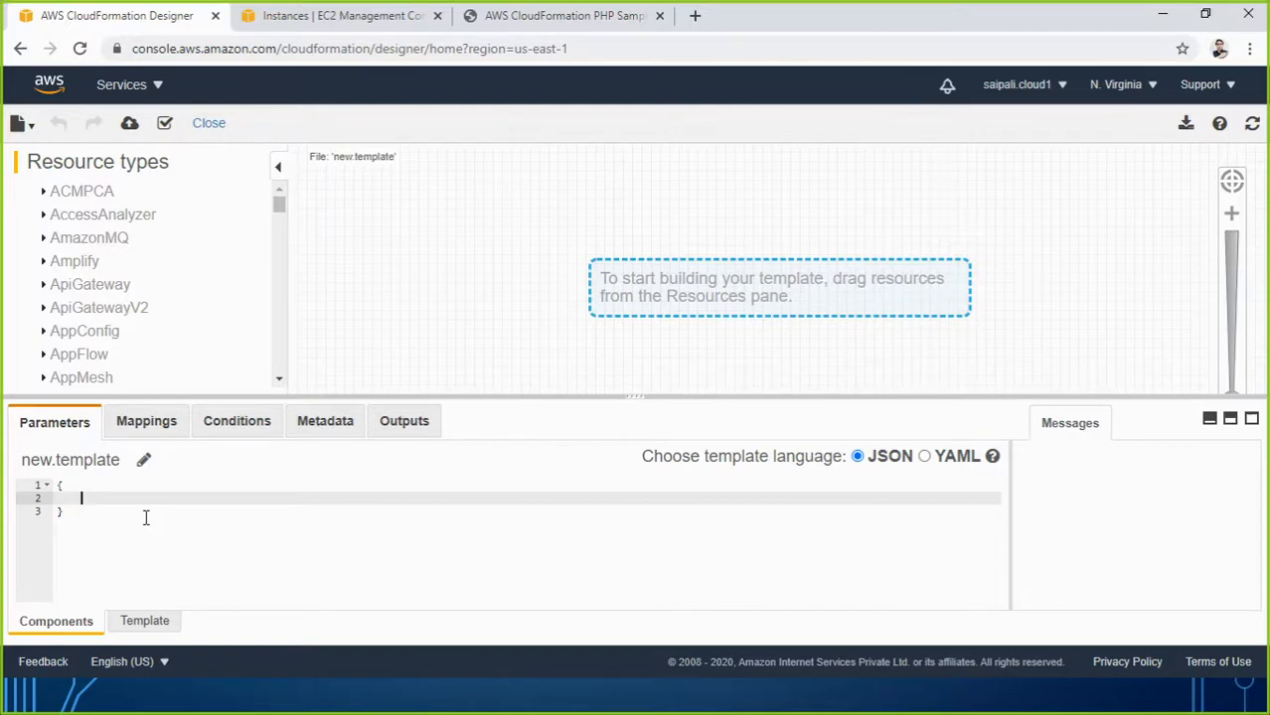
Add a "Resources" : {} block with an empty line inside it.
text(")
text(Resources" :)
text({})
key(Return)
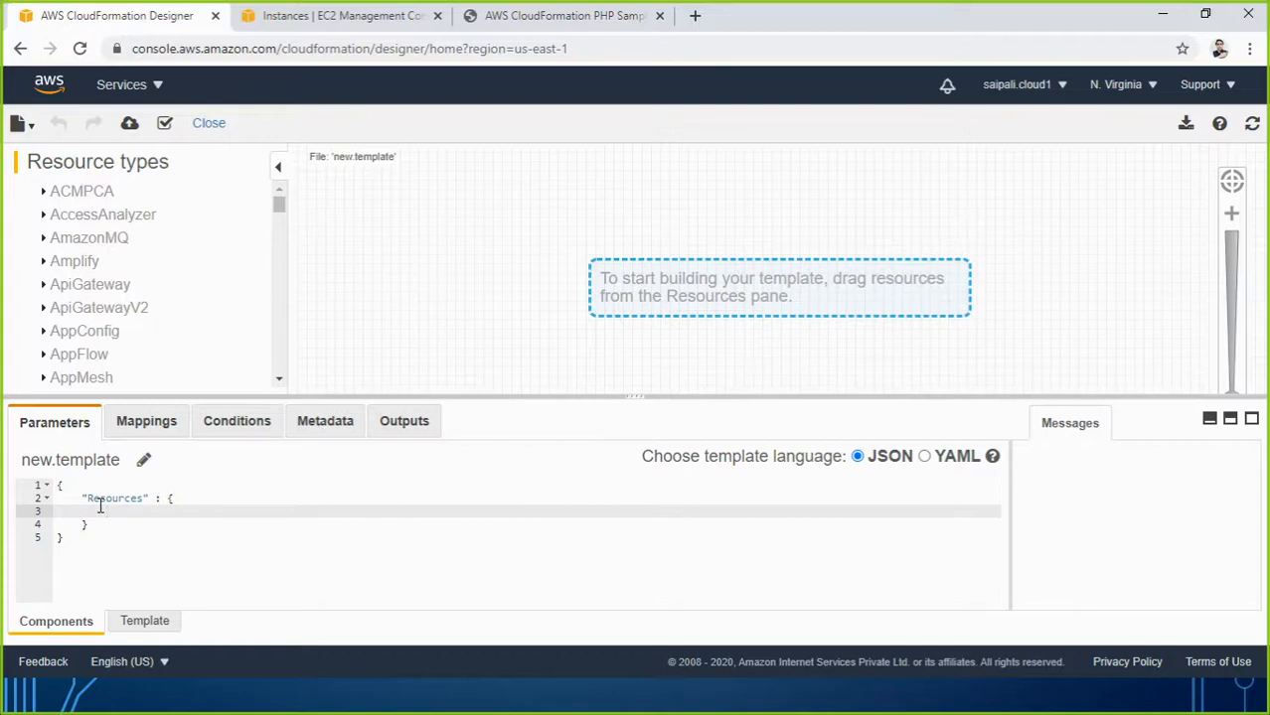
Enter the instance resource's logical name, ending in instance01, then view the EC2 instances list.
text(")
text(saurab)
text(hwebse)
text(rve)
key(BackSpace)
key(BackSpace)
key(BackSpace)
key(BackSpace)
key(BackSpace)
key(BackSpace)
key(BackSpace)
key(BackSpace)
text(AMAZON1inux)
key(BackSpace)
key(BackSpace)
key(BackSpace)
key(BackSpace)
key(BackSpace)
key(BackSpace)
key(BackSpace)
key(BackSpace)
key(BackSpace)
key(BackSpace)
key(BackSpace)
text(instance01)
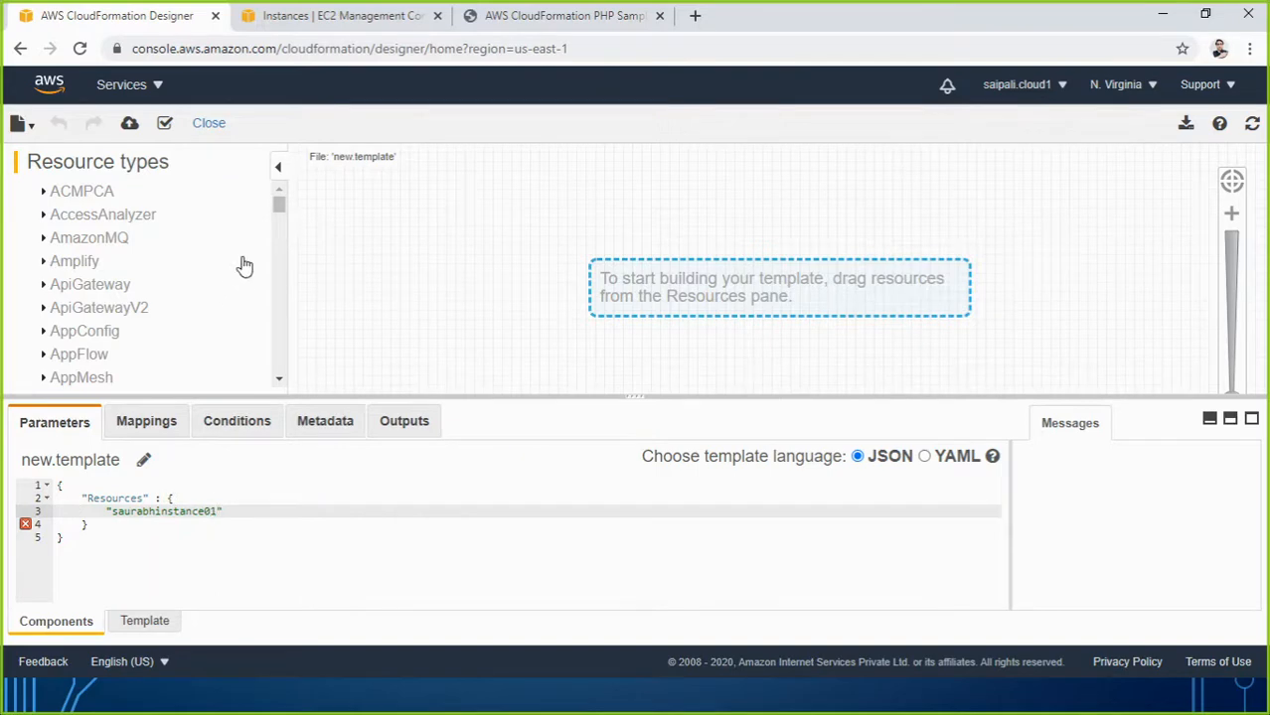
click(300, 20)
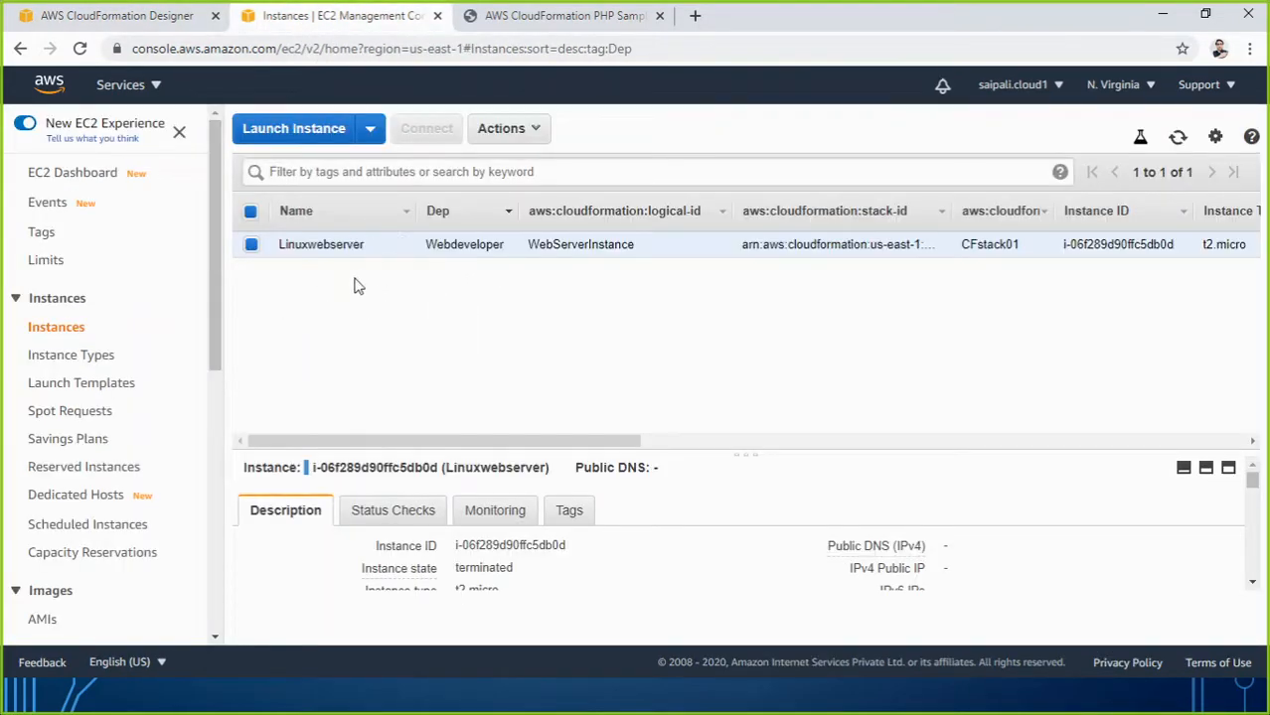
Give the instance resource an object body and begin its "Type" : "AWS::EC2::Instance" entry.
click(87, 14)
click(271, 511)
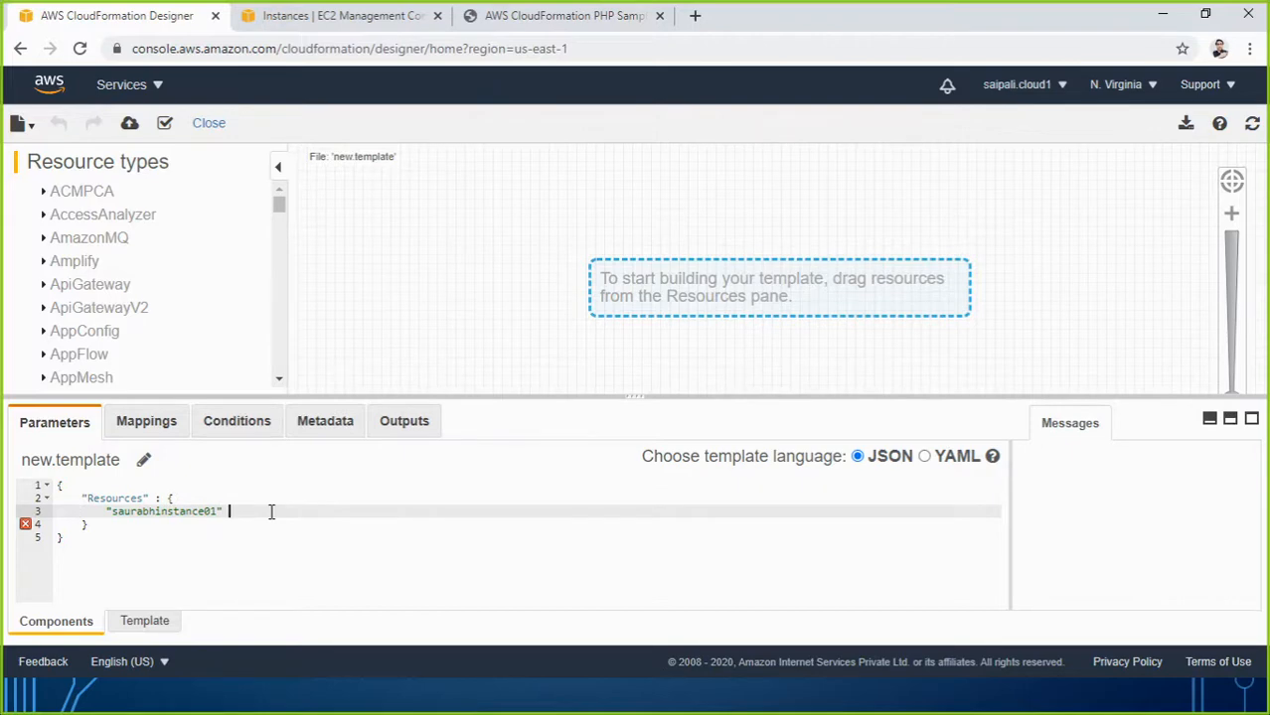
text(: {)
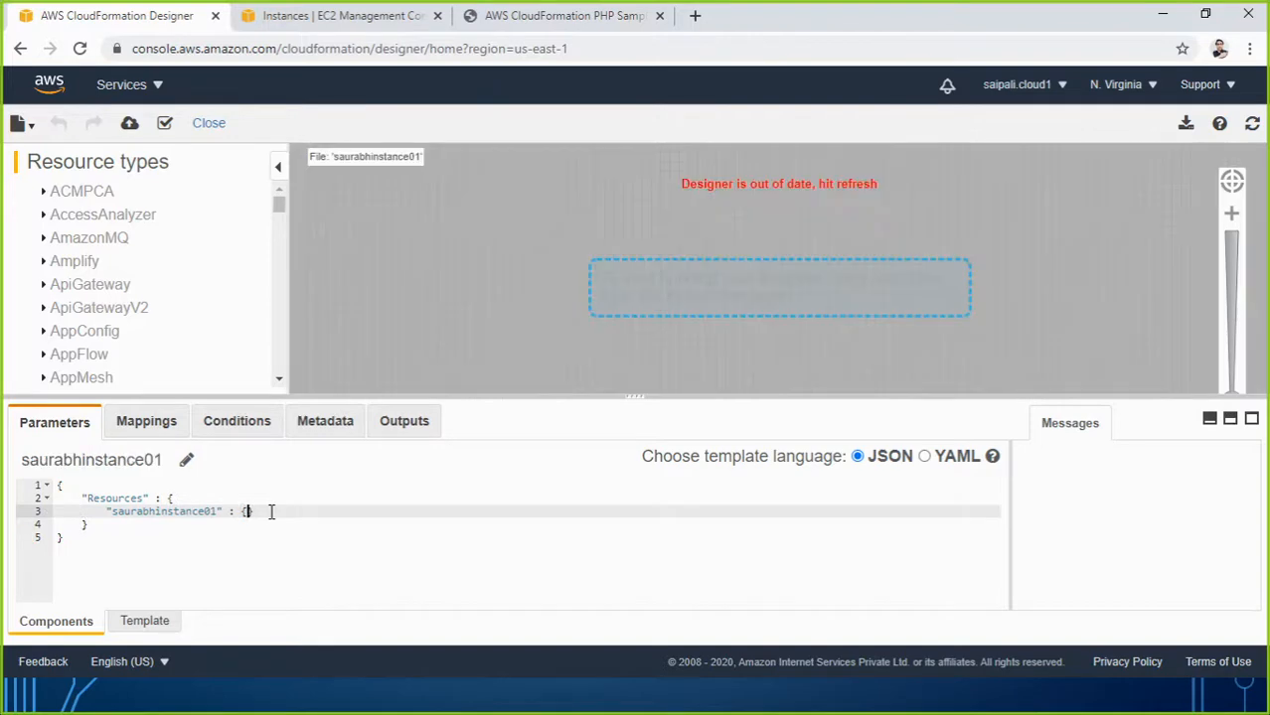
key(Return)
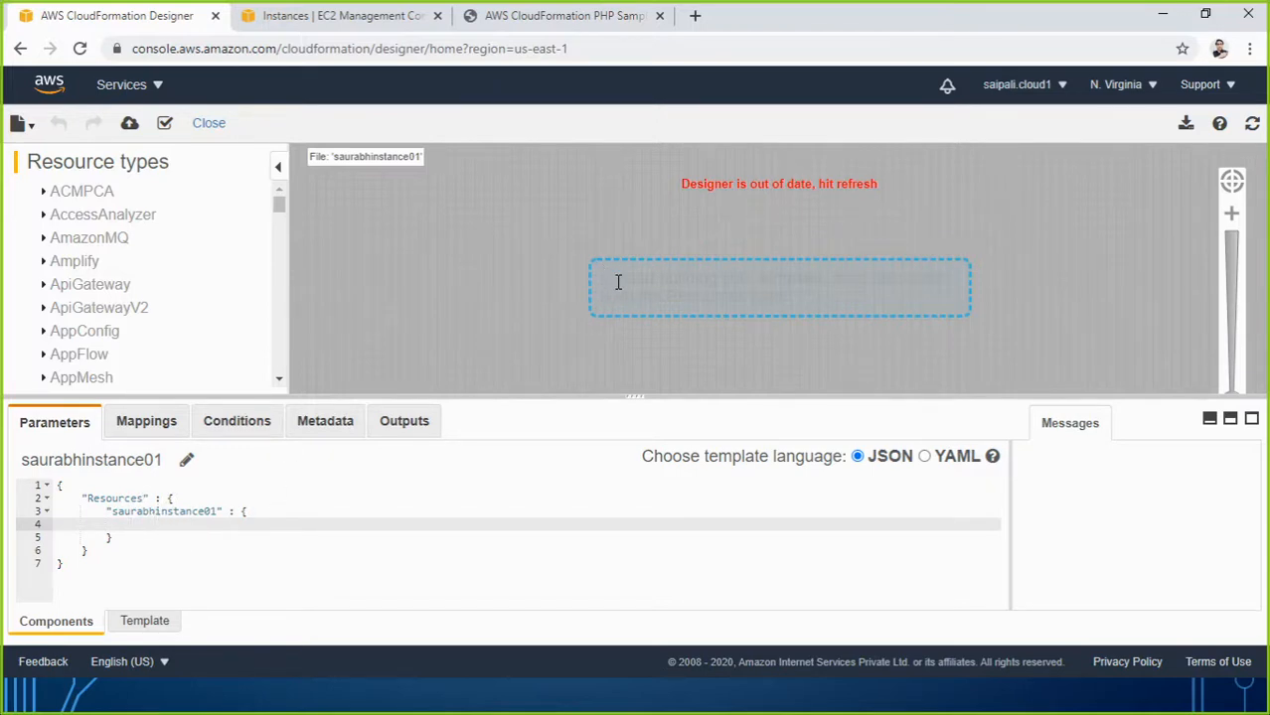
click(1252, 123)
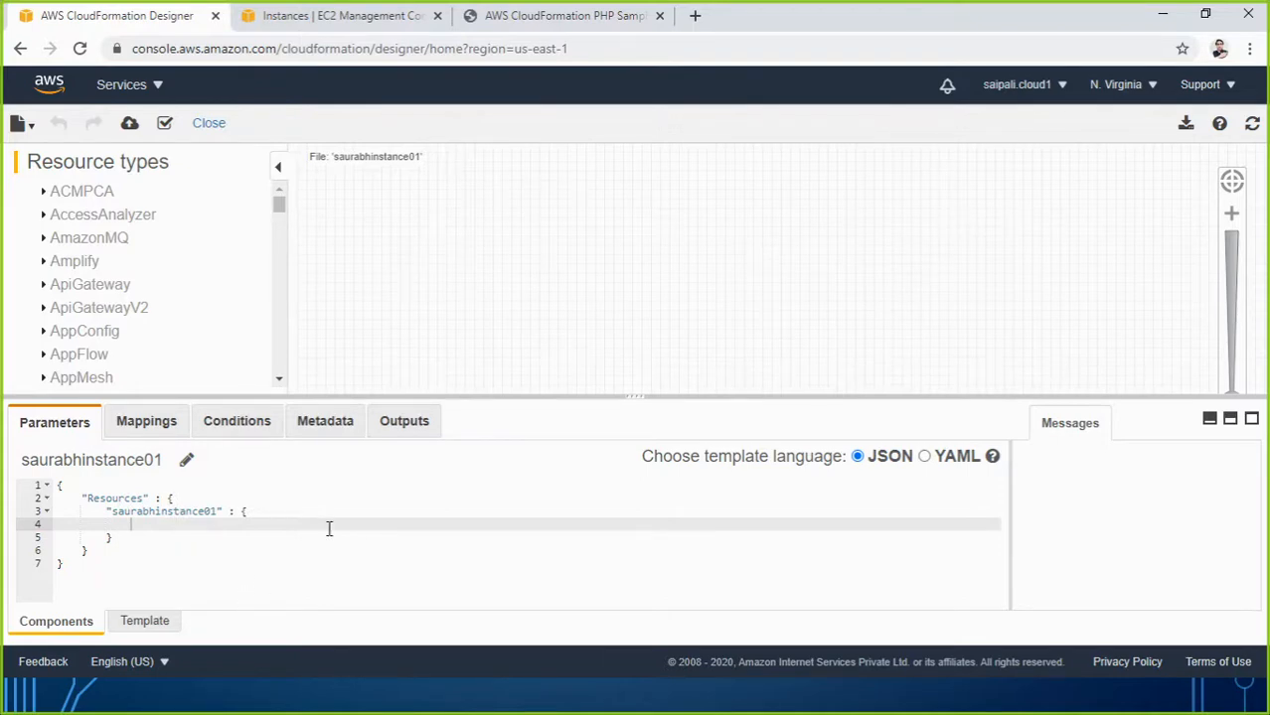
text("Type)
text( : ")
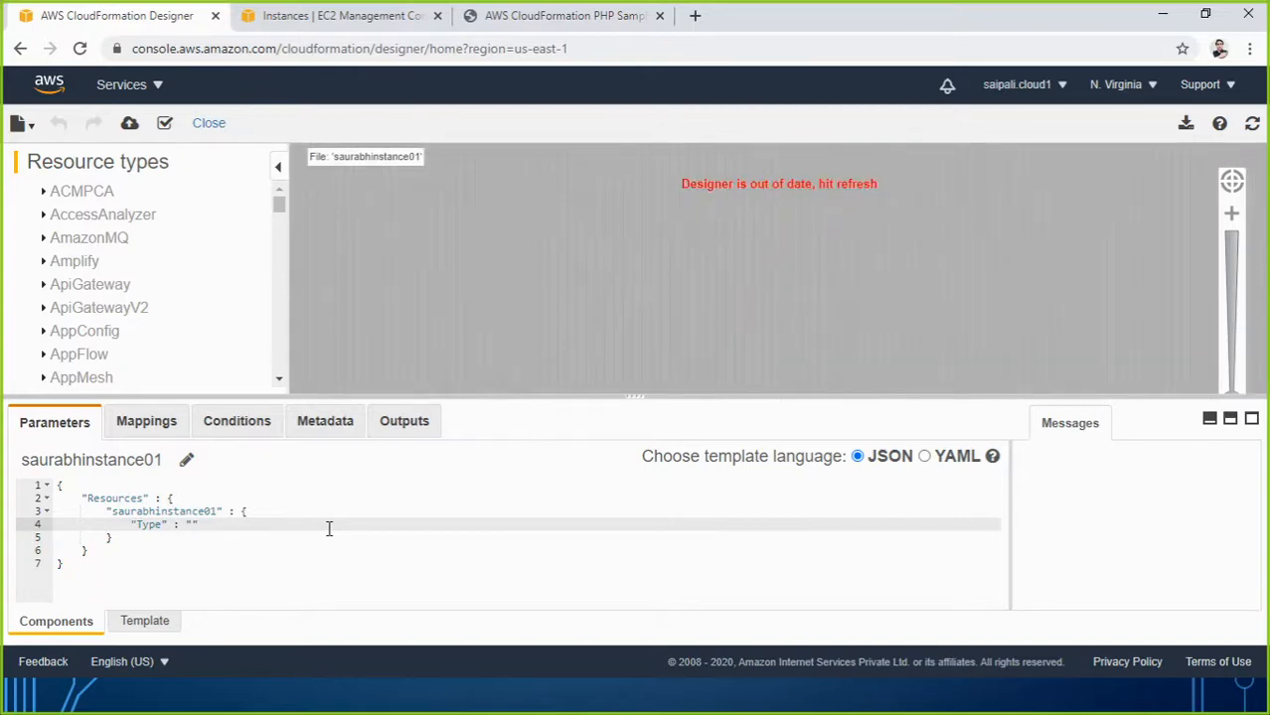
text(AWS)
text(::)
text(:)
text( EC)
text(2)
text(::)
text(Insta)
text(nce)
End the Type line with a comma and add a "Properties" block holding an "ImageId" key.
click(328, 528)
text(,)
mouse_move(25, 539)
key(Return)
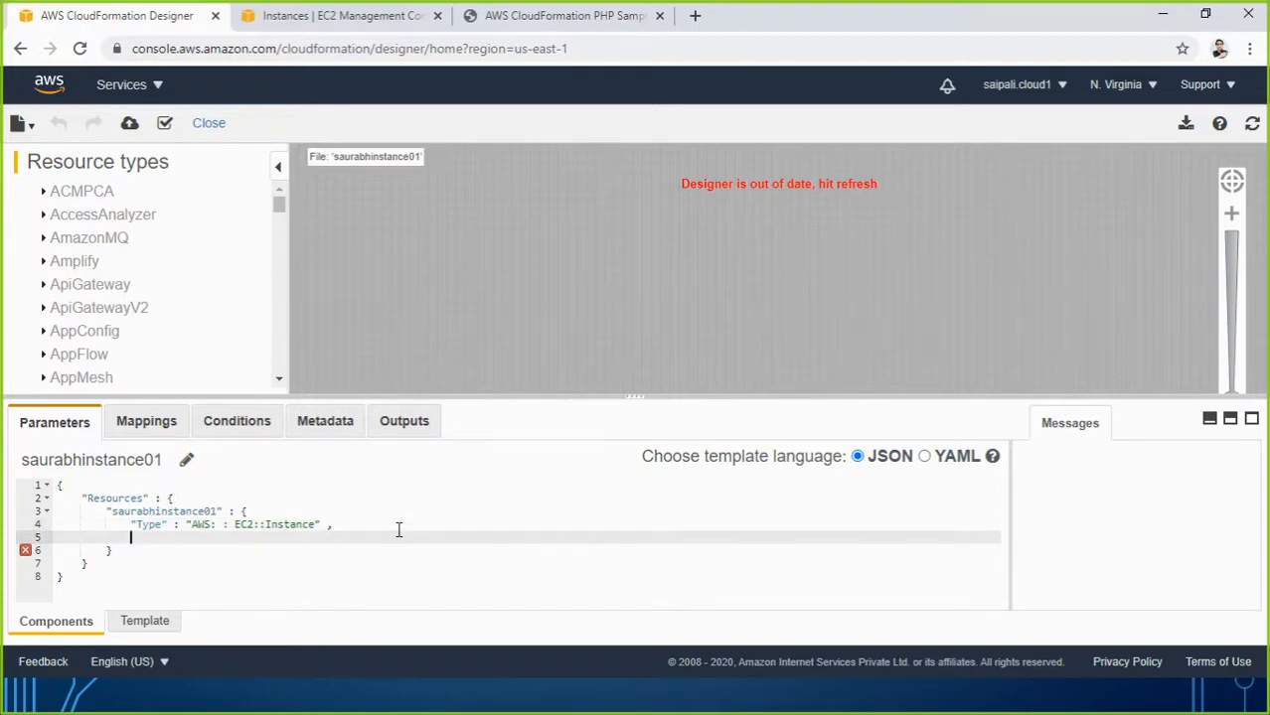
text("Properties")
key(BackSpace)
text(:)
text({)
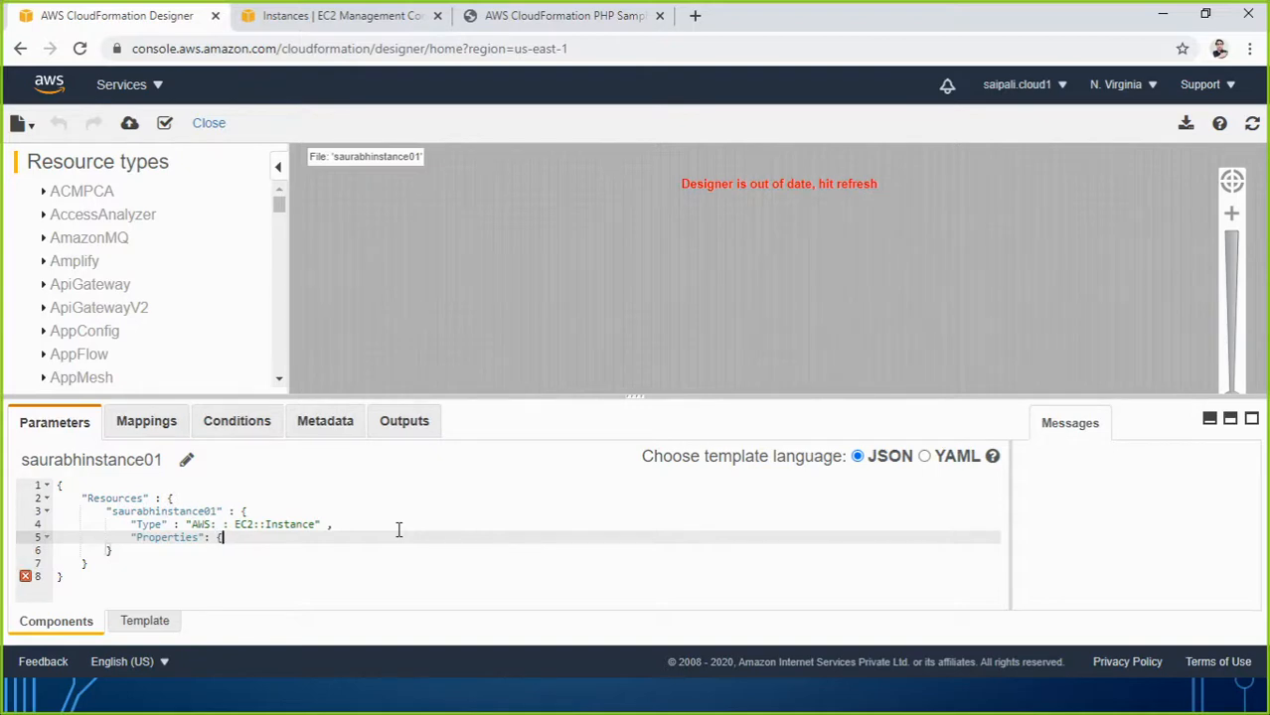
text(})
key(Return)
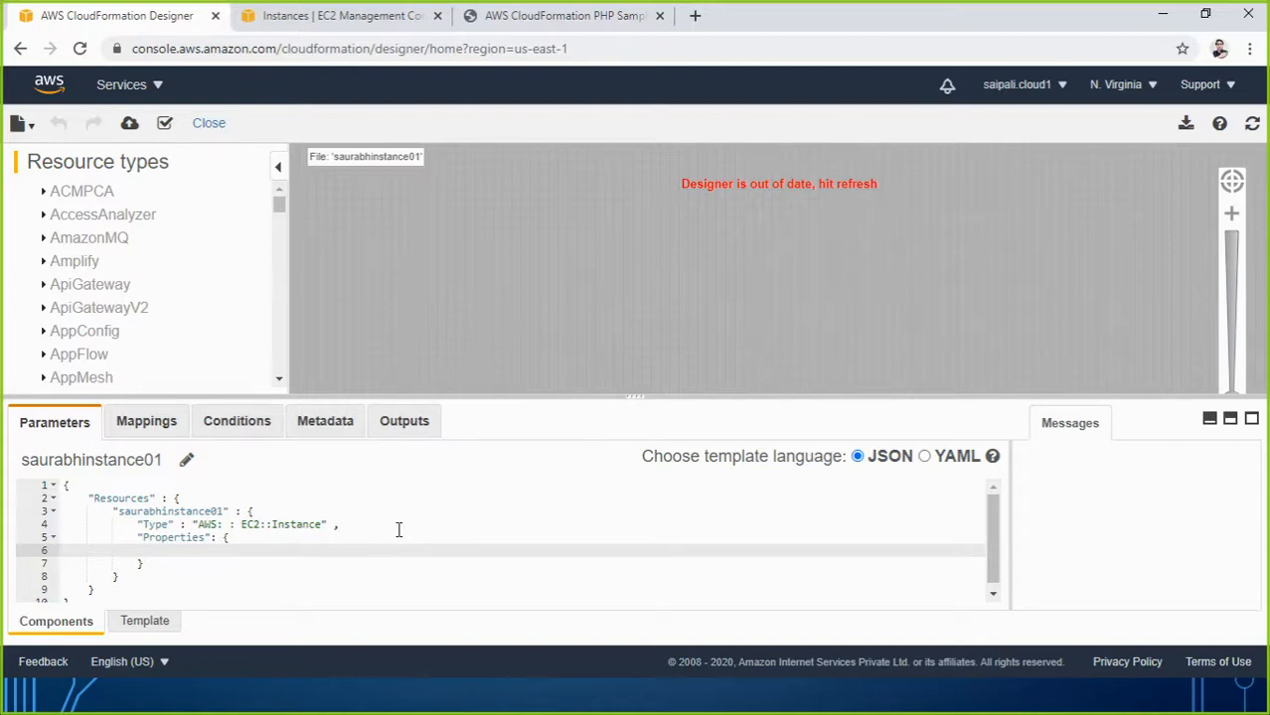
text("")
text(ImageI)
text(d")
text( :)
text( ")
Start the EC2 launch wizard and browse its AMI list to find Amazon Linux 2 AMI.
click(368, 16)
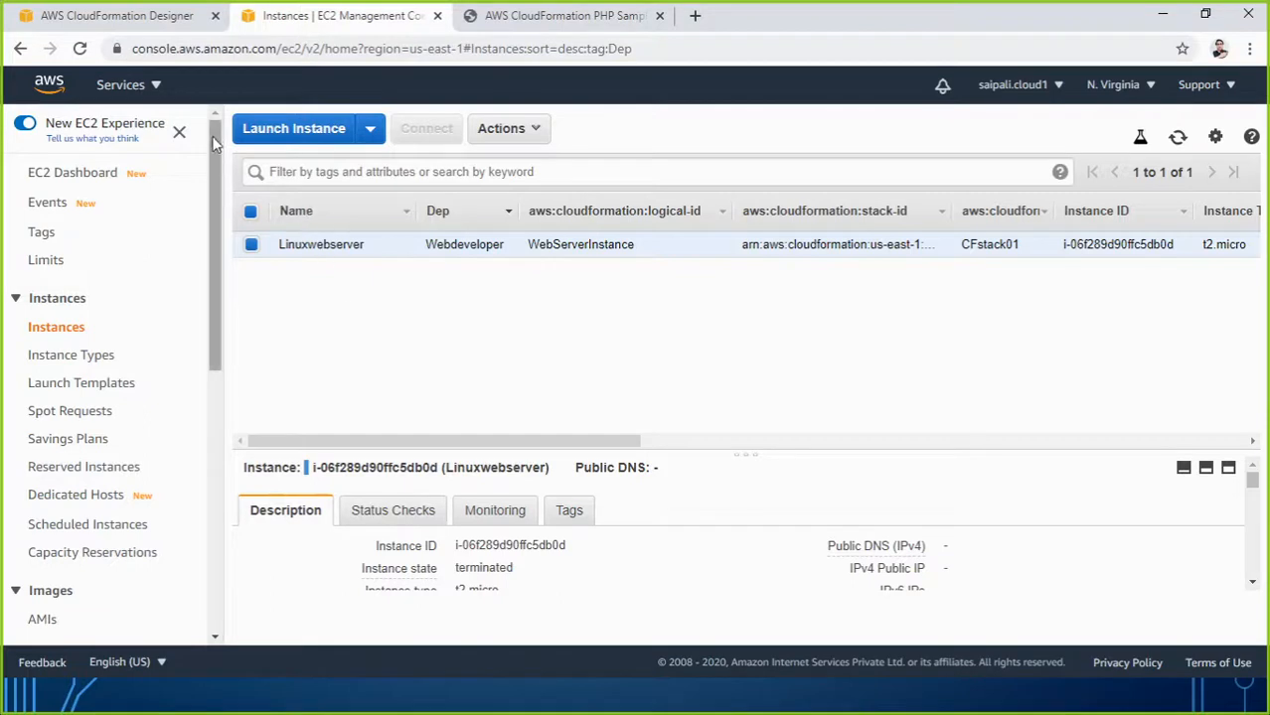
click(284, 132)
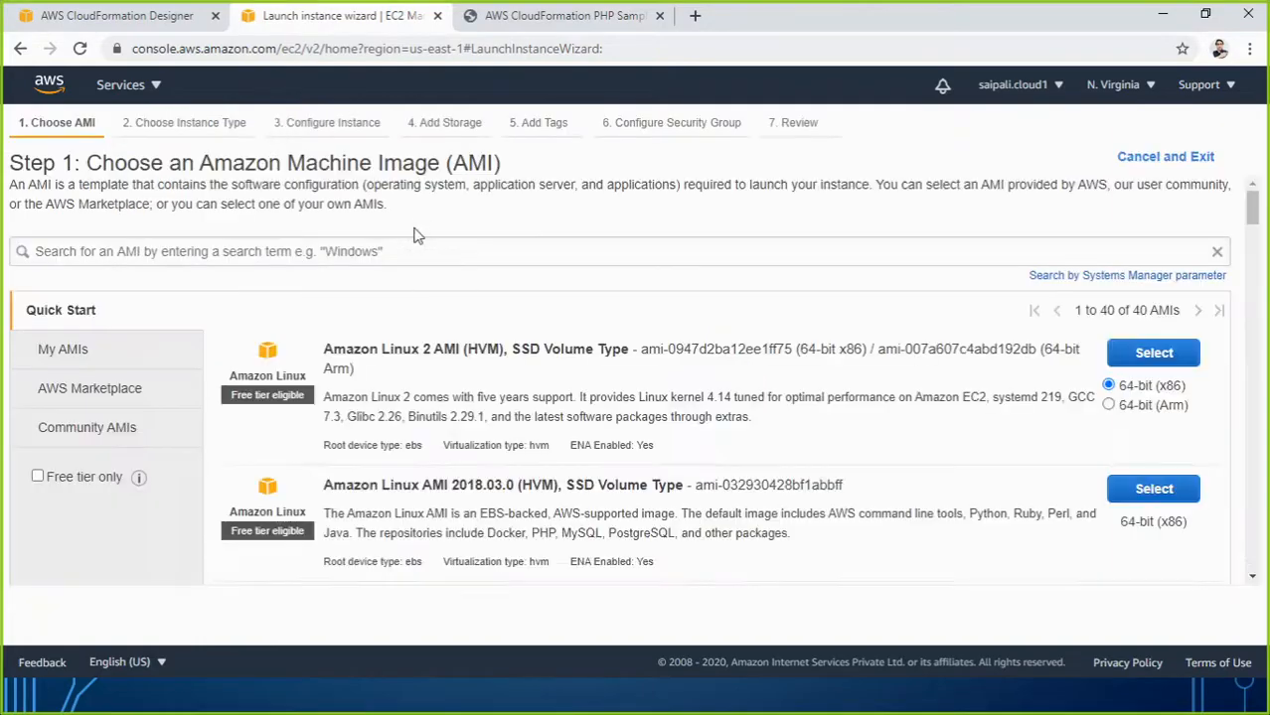
scroll(305, 410, down, 18)
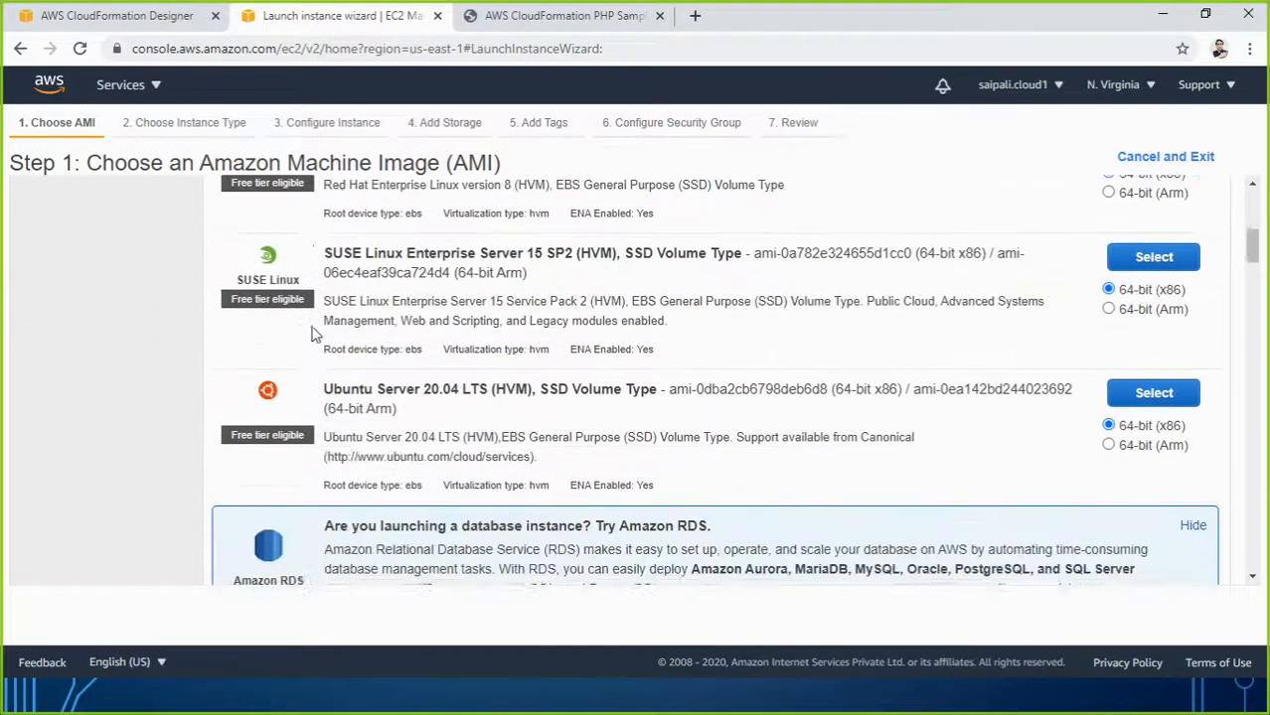
scroll(325, 356, up, 1)
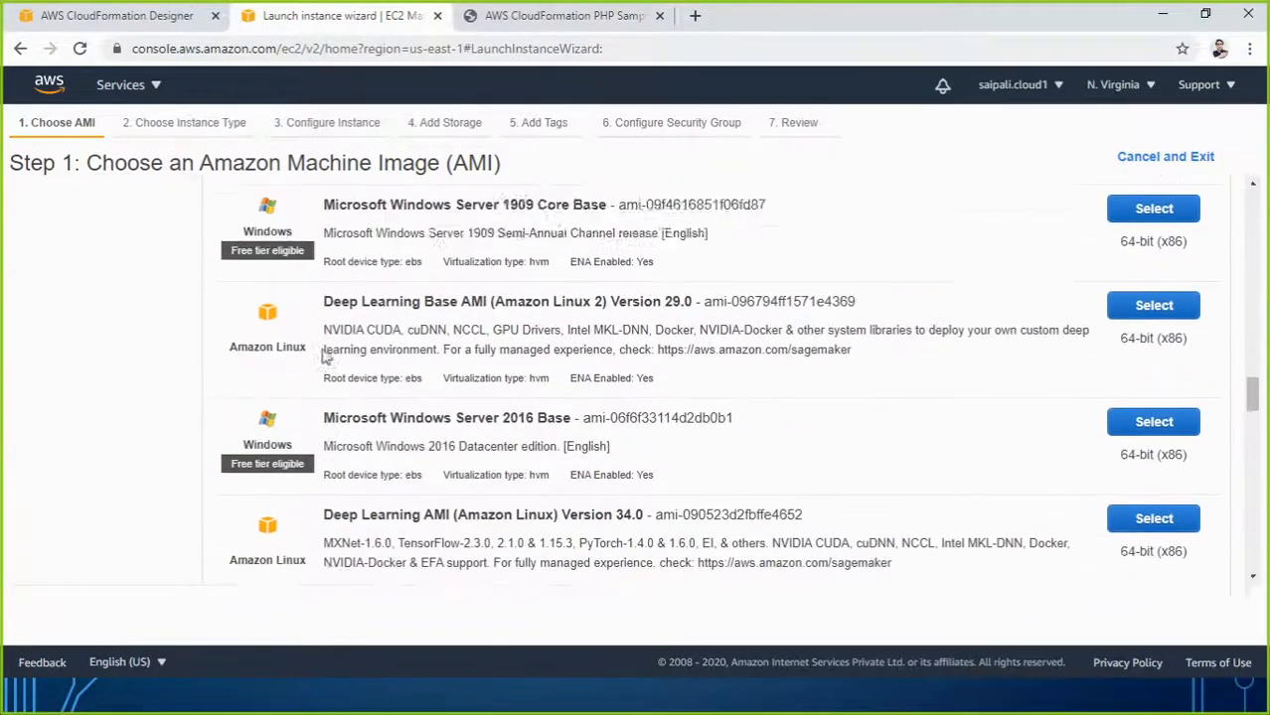
scroll(277, 431, down, 2)
scroll(291, 425, up, 2)
scroll(291, 425, up, 15)
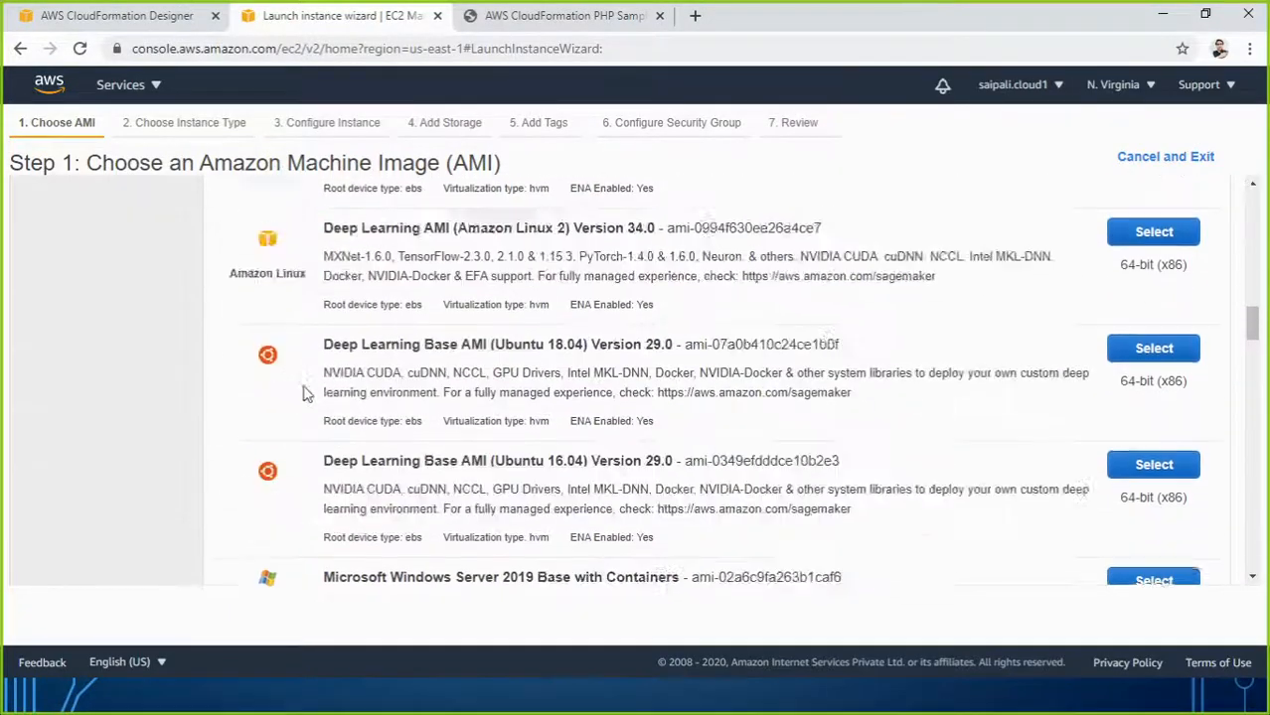
scroll(420, 416, down, 4)
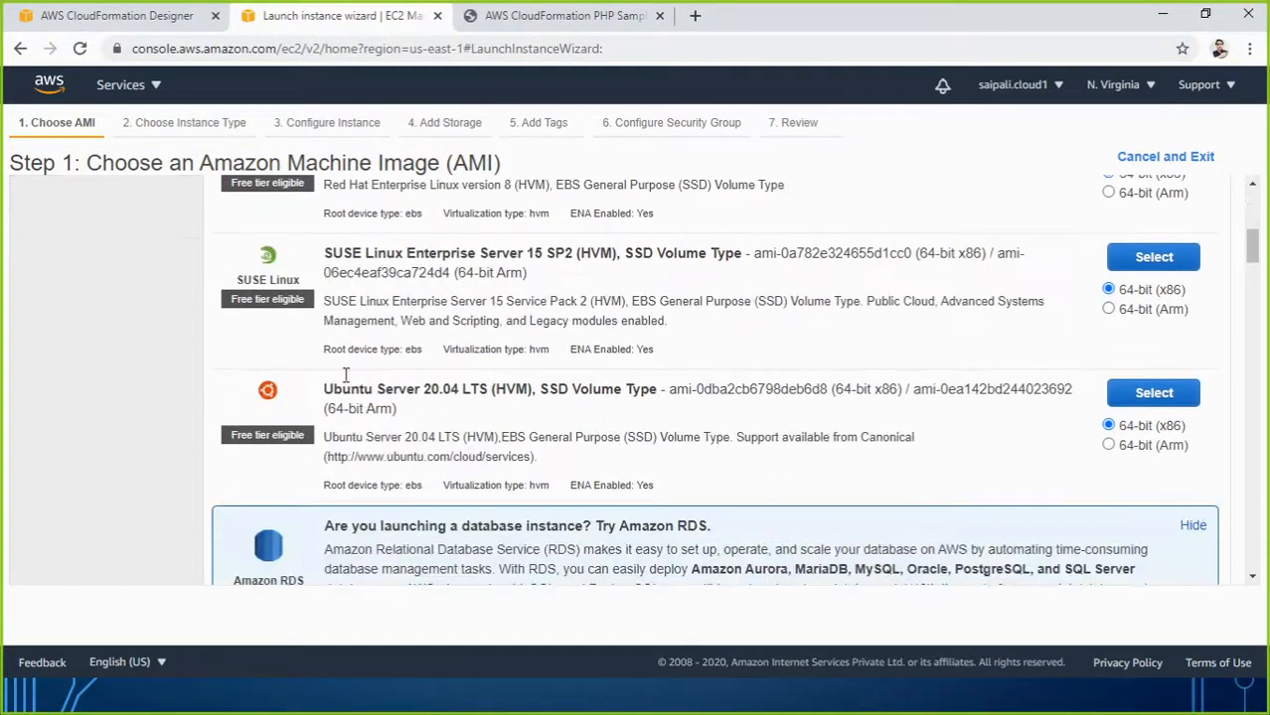
scroll(425, 377, down, 3)
scroll(357, 440, up, 7)
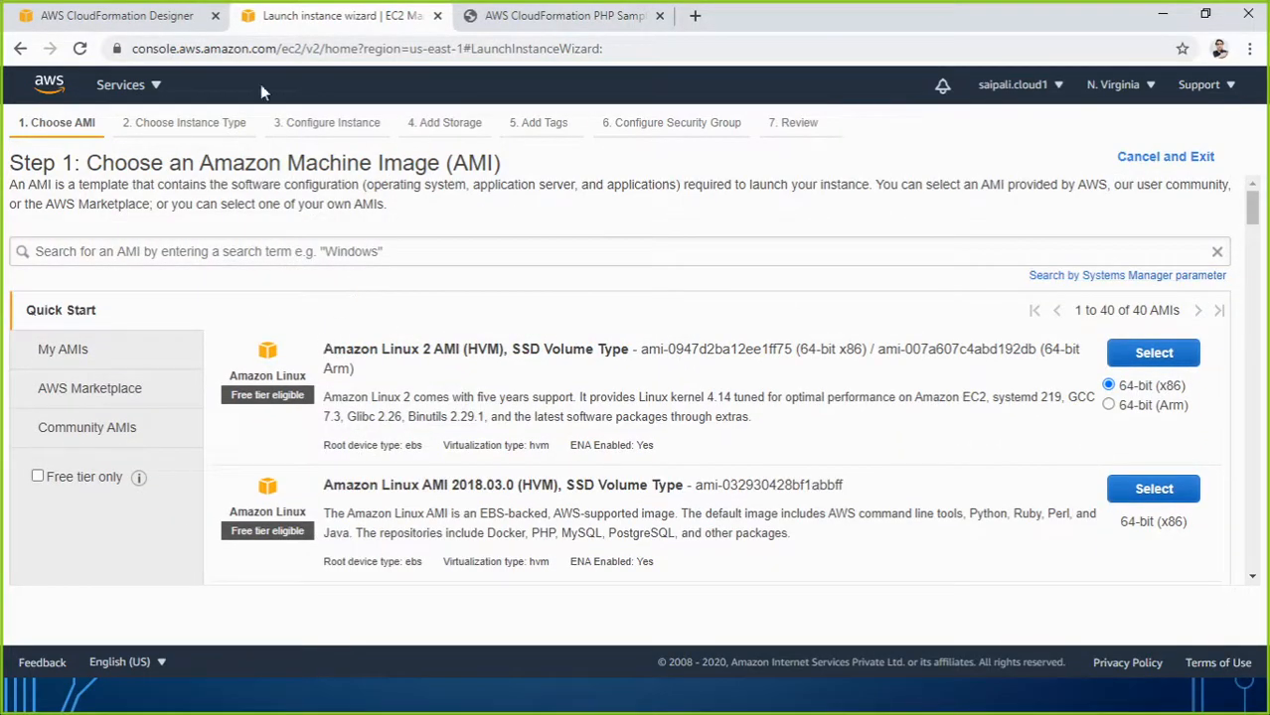
click(124, 17)
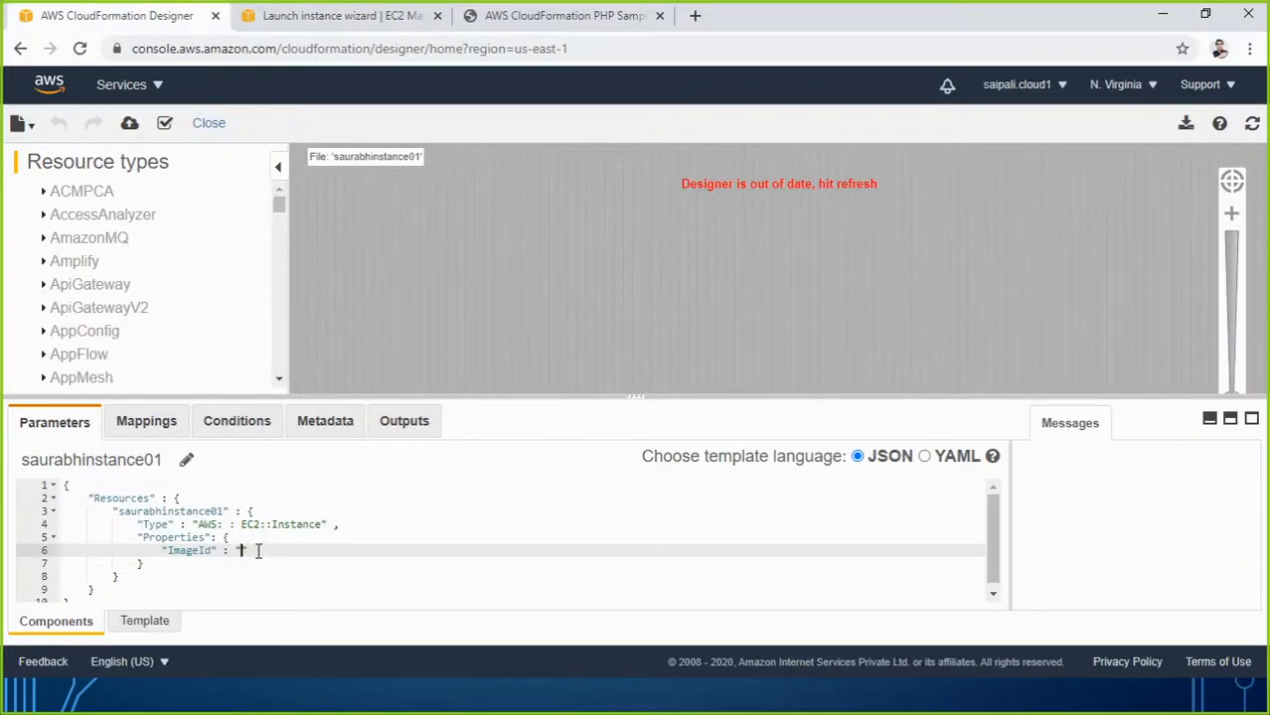
click(370, 16)
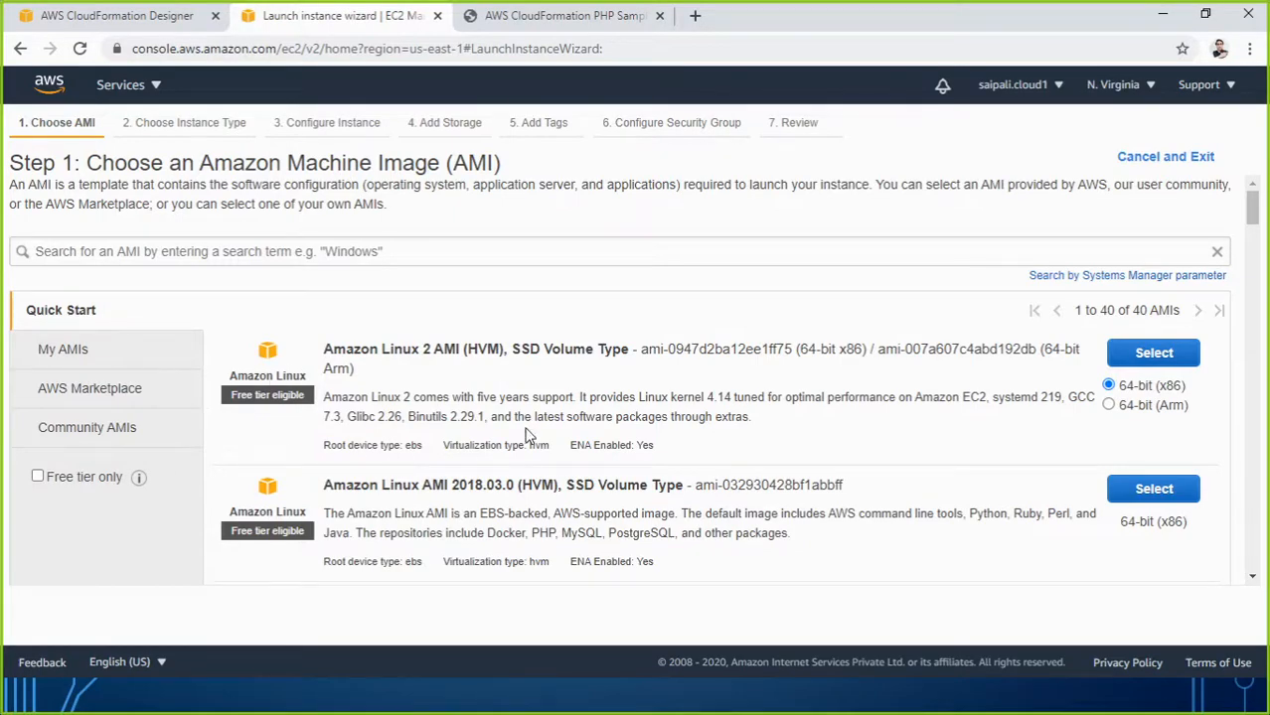
scroll(499, 418, down, 3)
scroll(400, 443, up, 3)
Copy the Amazon Linux 2 AMI ID ami-0947d2ba12ee1ff75 and go back to the Designer template.
drag(643, 353, 794, 350)
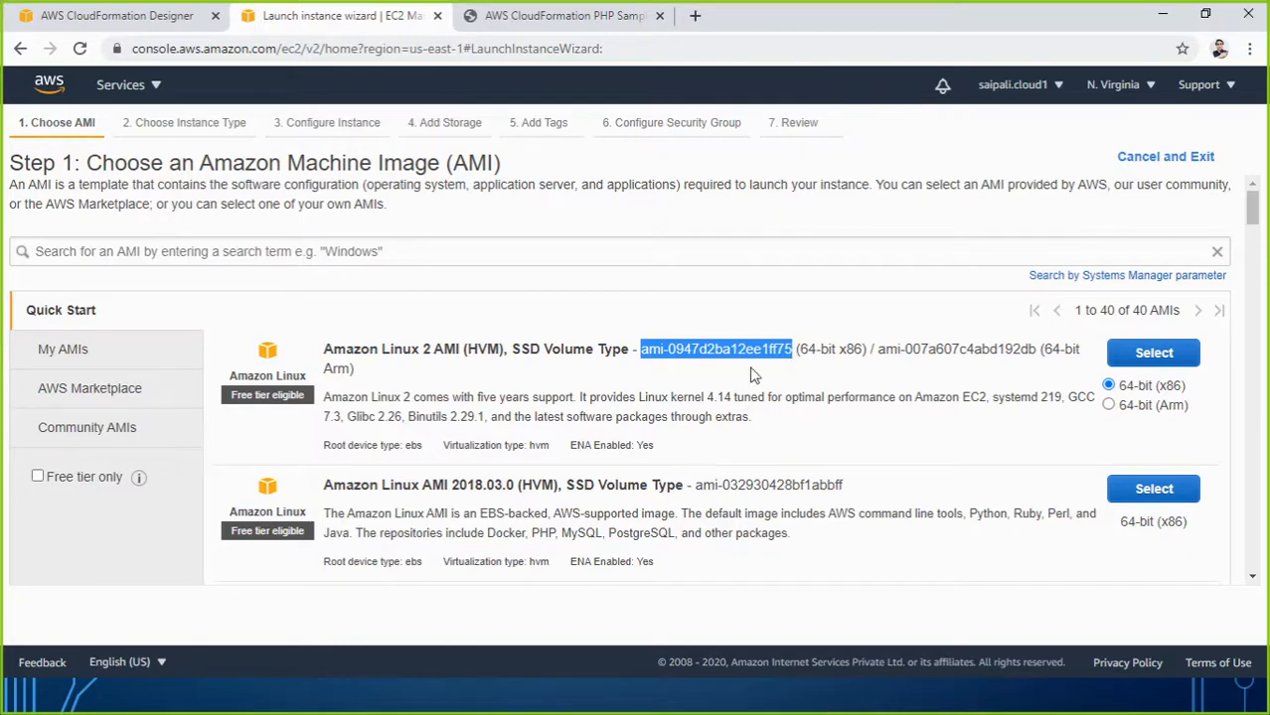
right_click(765, 349)
click(769, 359)
click(159, 16)
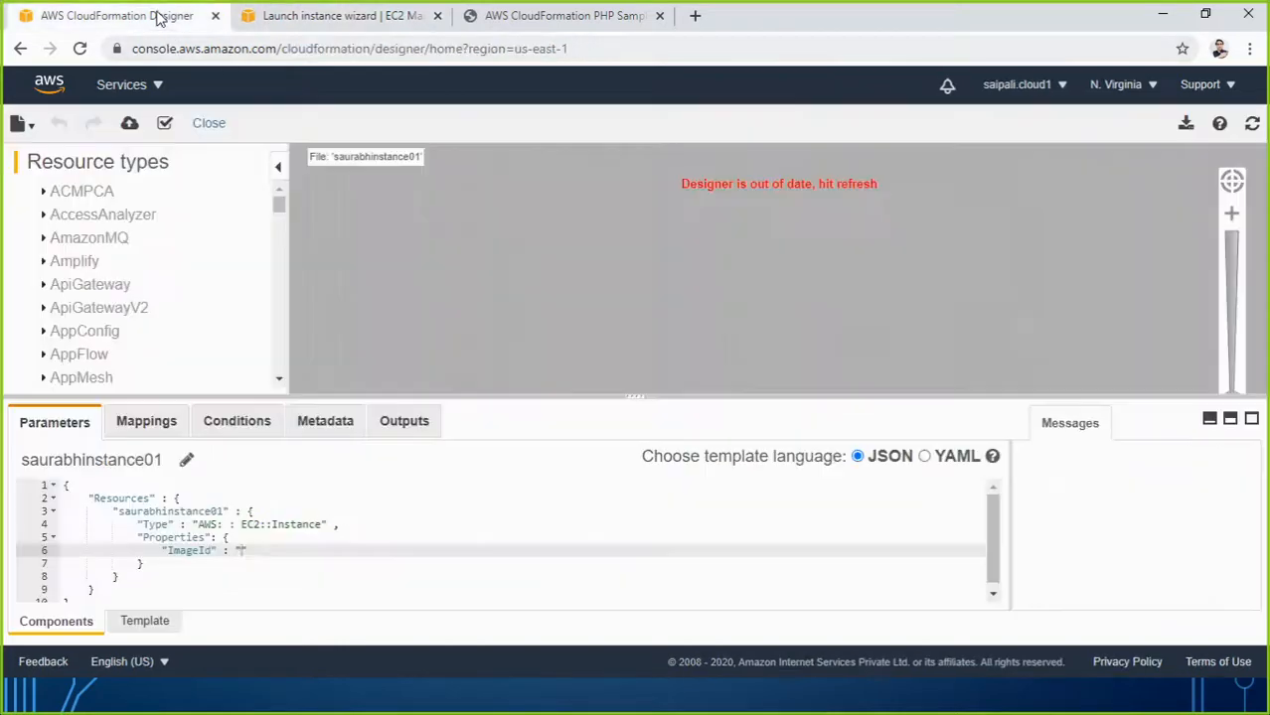
Paste ami-0947d2ba12ee1ff75 as the ImageId value and end the line with a comma.
right_click(240, 549)
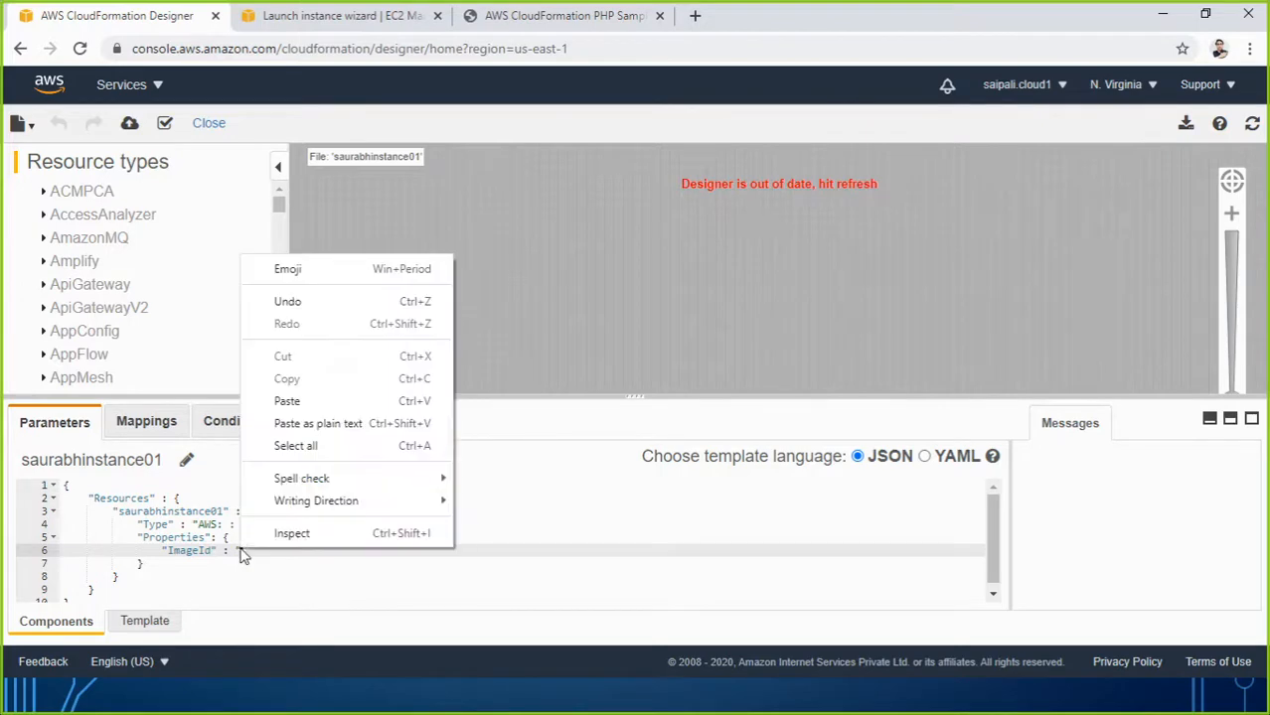
click(288, 402)
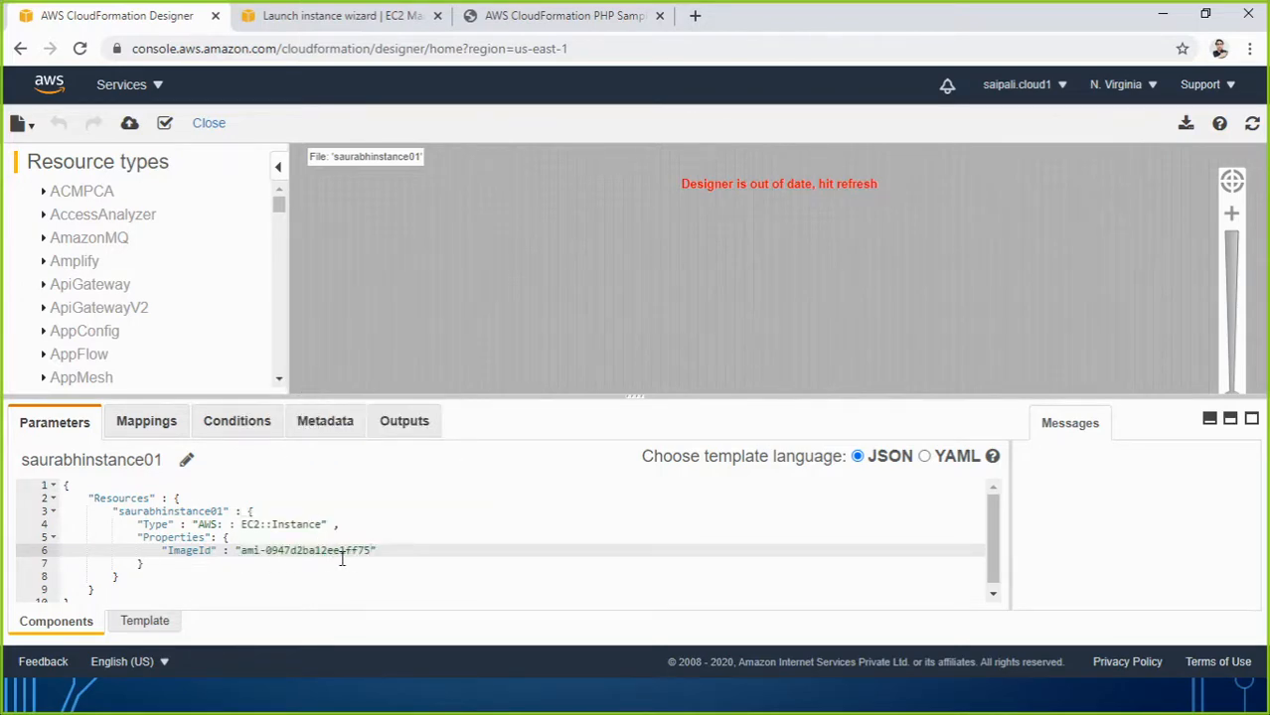
click(400, 554)
text(,)
key(Return)
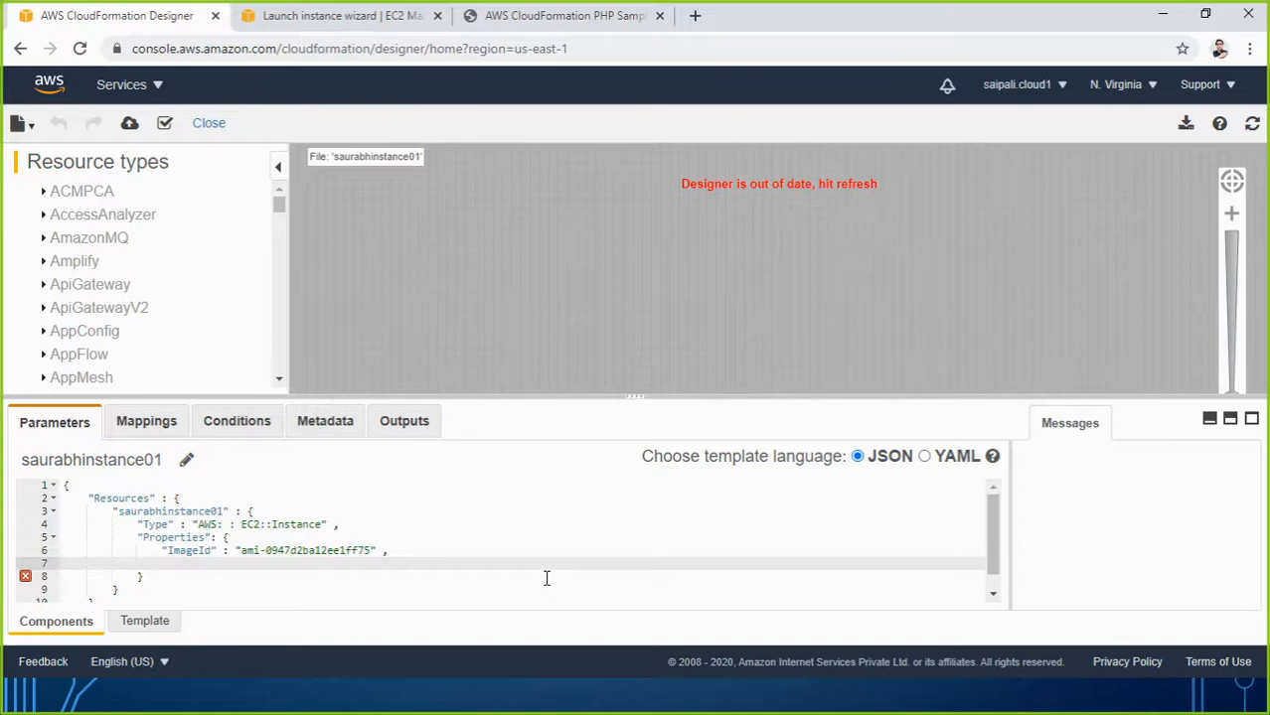
Add "InstanceType" : "t2.micro" and start a "KeyName" property on the next line.
text(InstanceType)
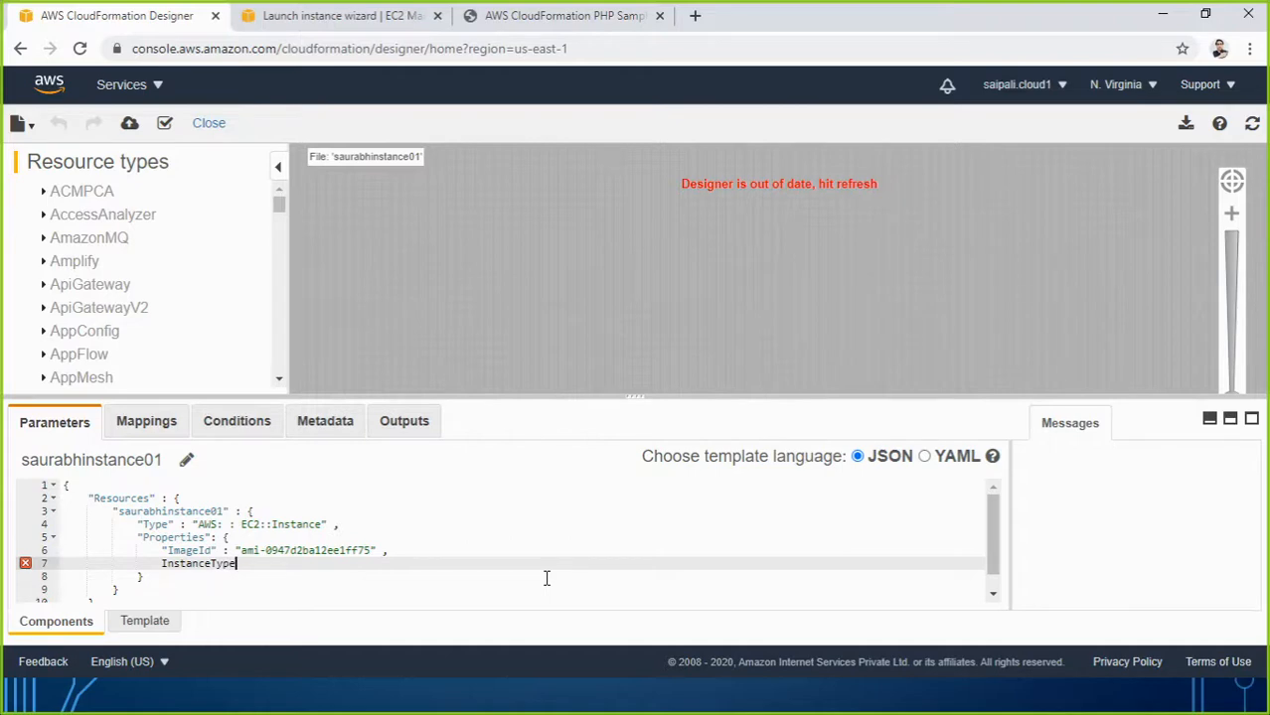
text(")
key(Left)
key(Left)
key(Left)
key(Left)
key(Left)
key(Left)
key(Left)
key(Left)
key(Left)
key(Left)
key(Left)
key(Left)
key(Left)
key(Left)
text(")
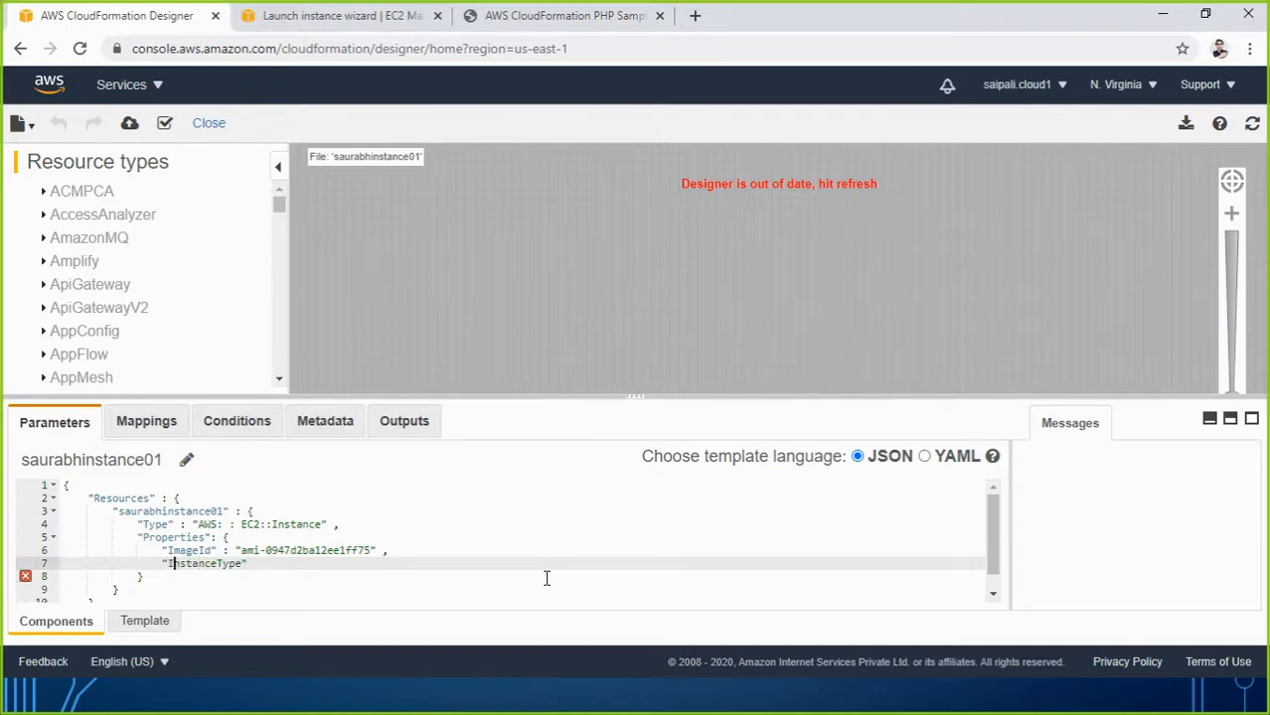
key(Right)
key(Right)
key(Right)
key(Right)
key(Right)
key(Right)
key(Right)
key(Right)
key(Right)
key(Right)
key(Right)
key(Right)
key(Right)
key(Right)
key(Left)
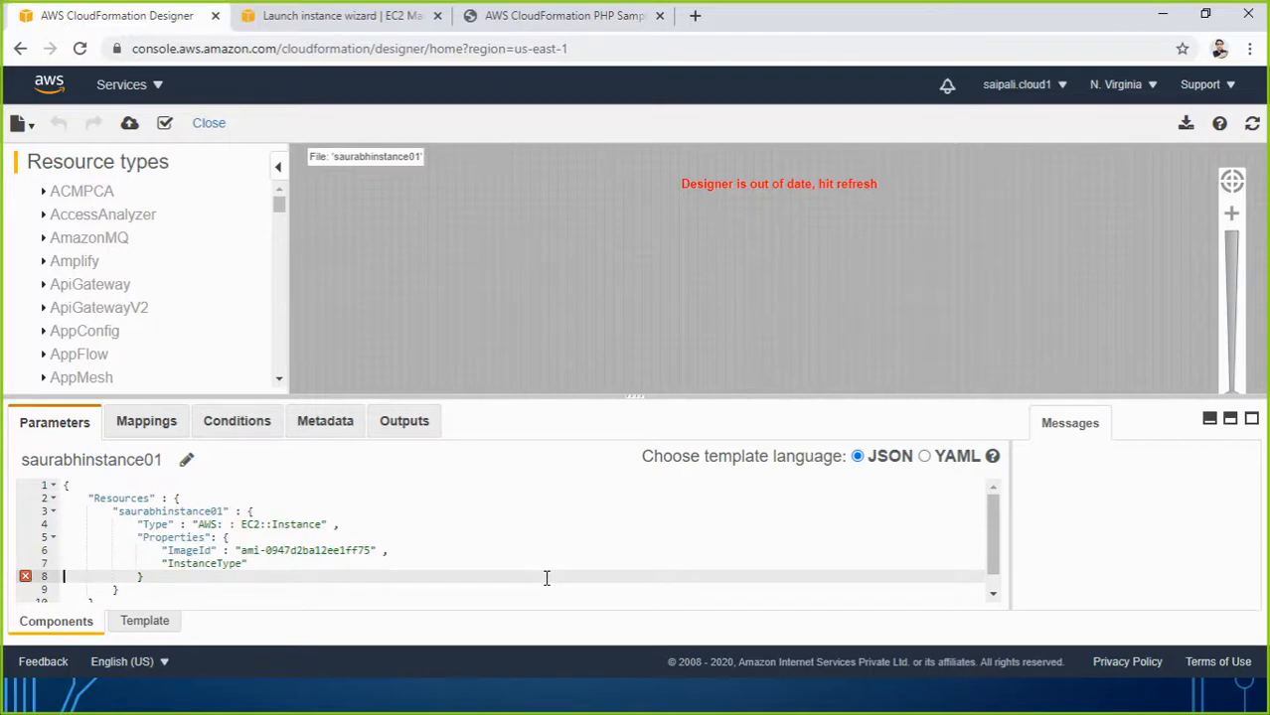
key(Left)
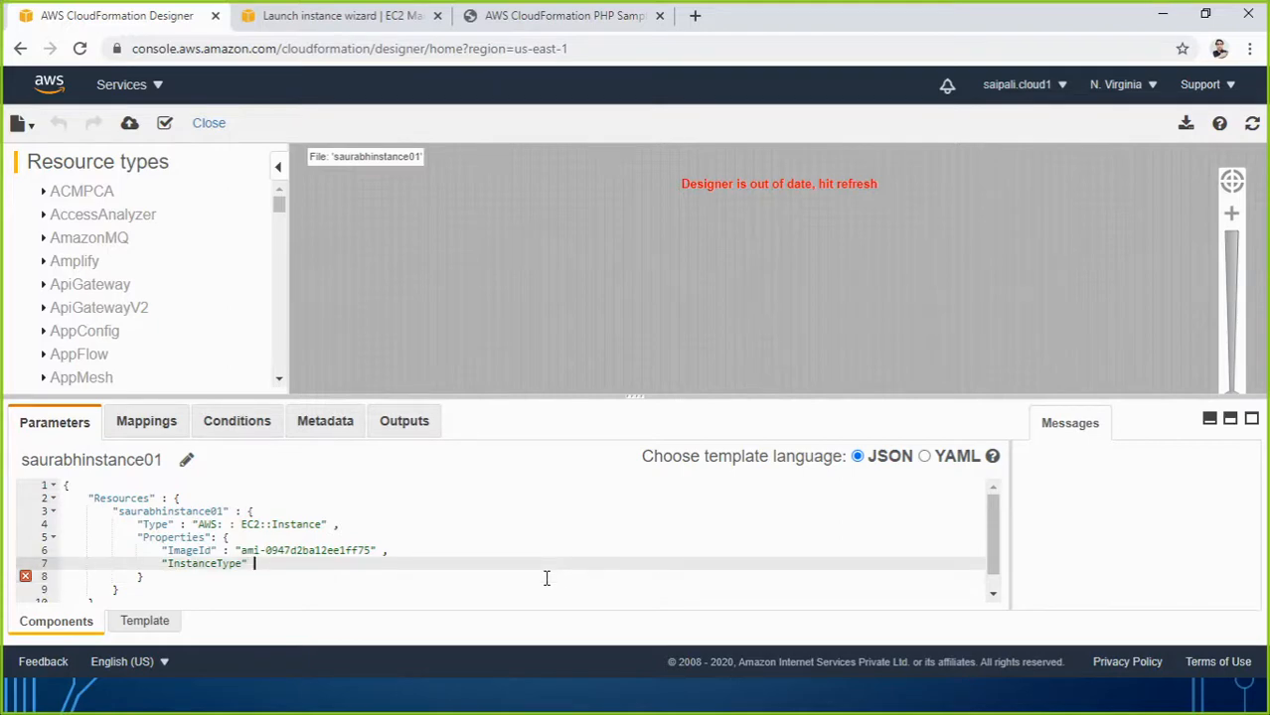
text(: "tr)
key(BackSpace)
text(2.micro")
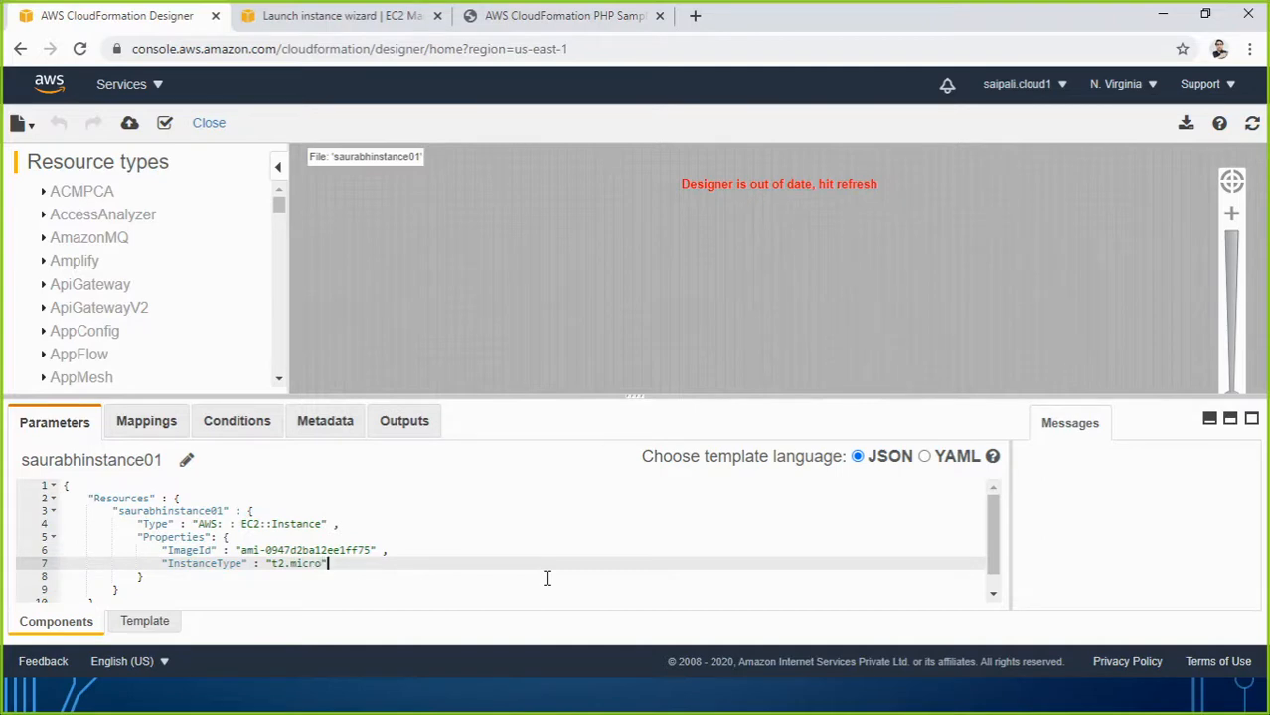
text( ,)
key(Return)
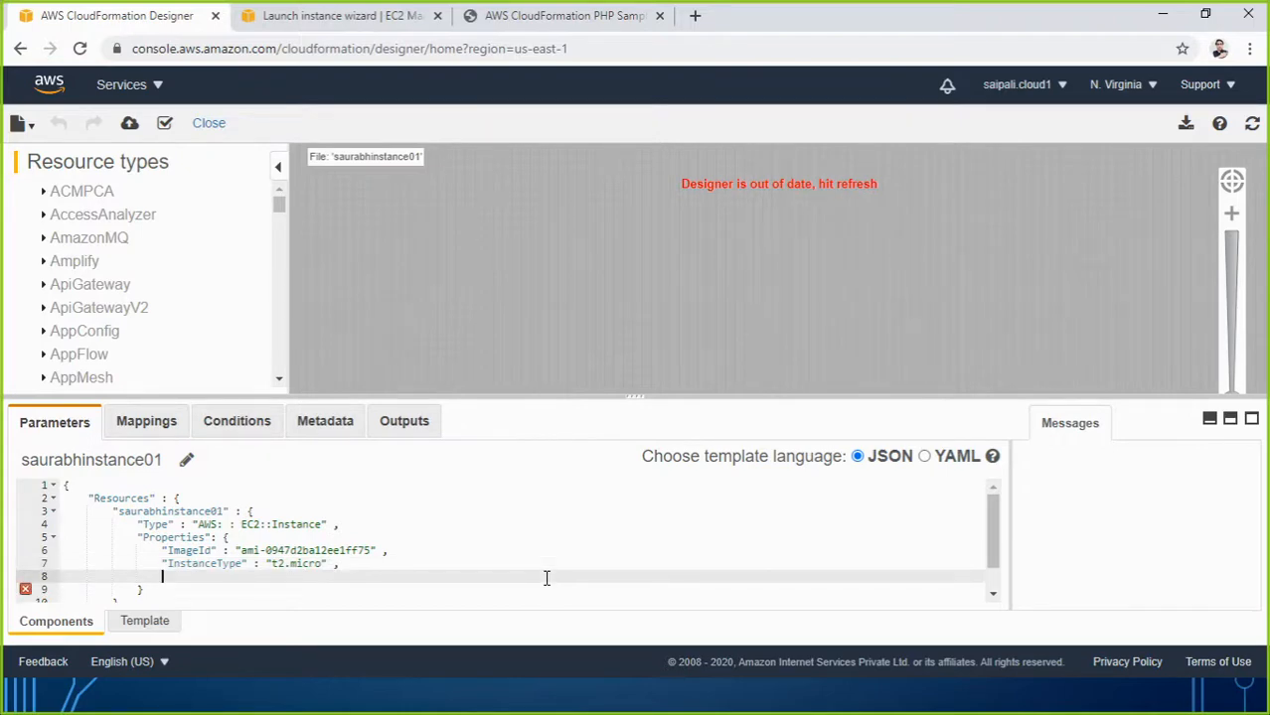
text(")
text(KeyName)
Look up the existing key pair mykey01 in the EC2 Key pairs list and select its name.
click(366, 20)
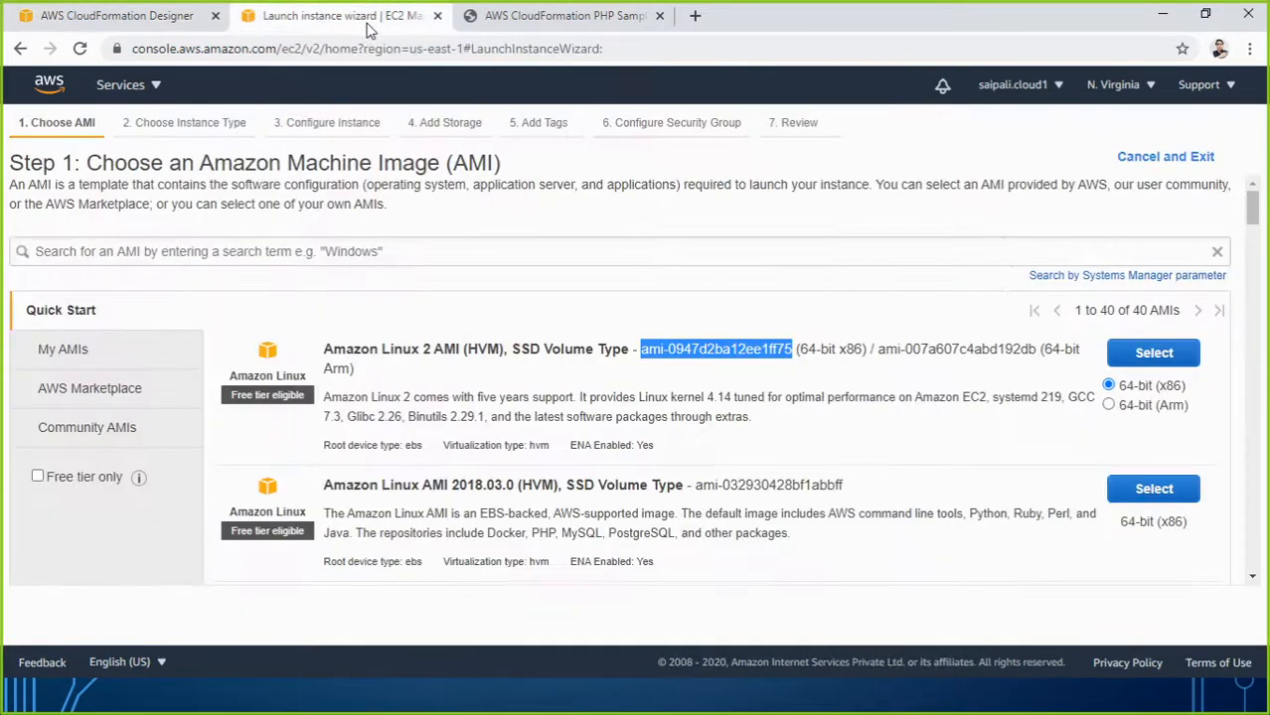
click(127, 88)
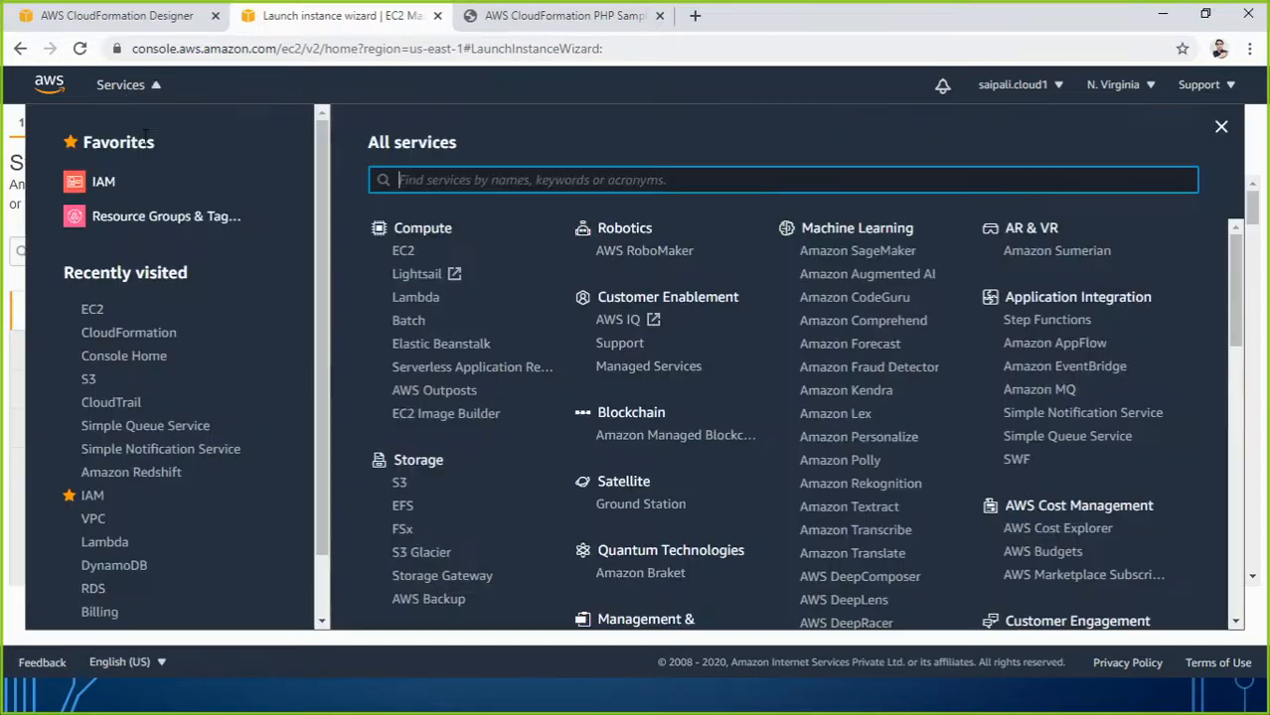
click(96, 312)
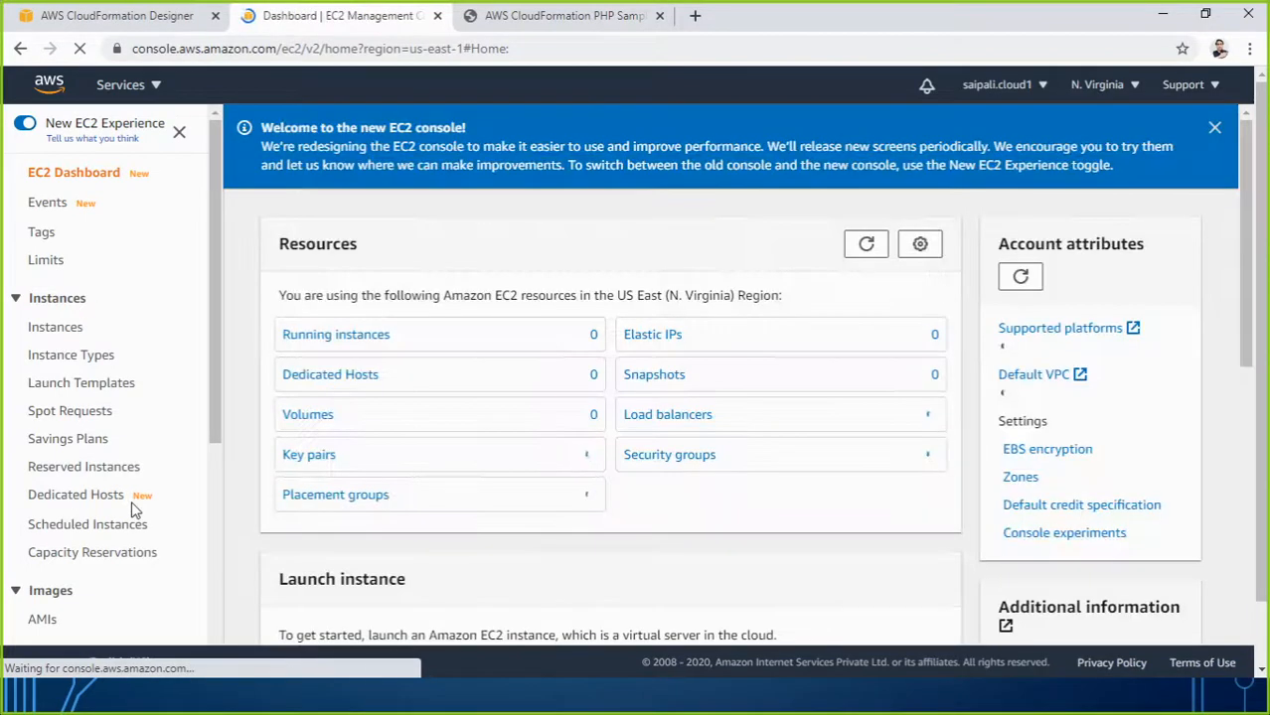
click(309, 455)
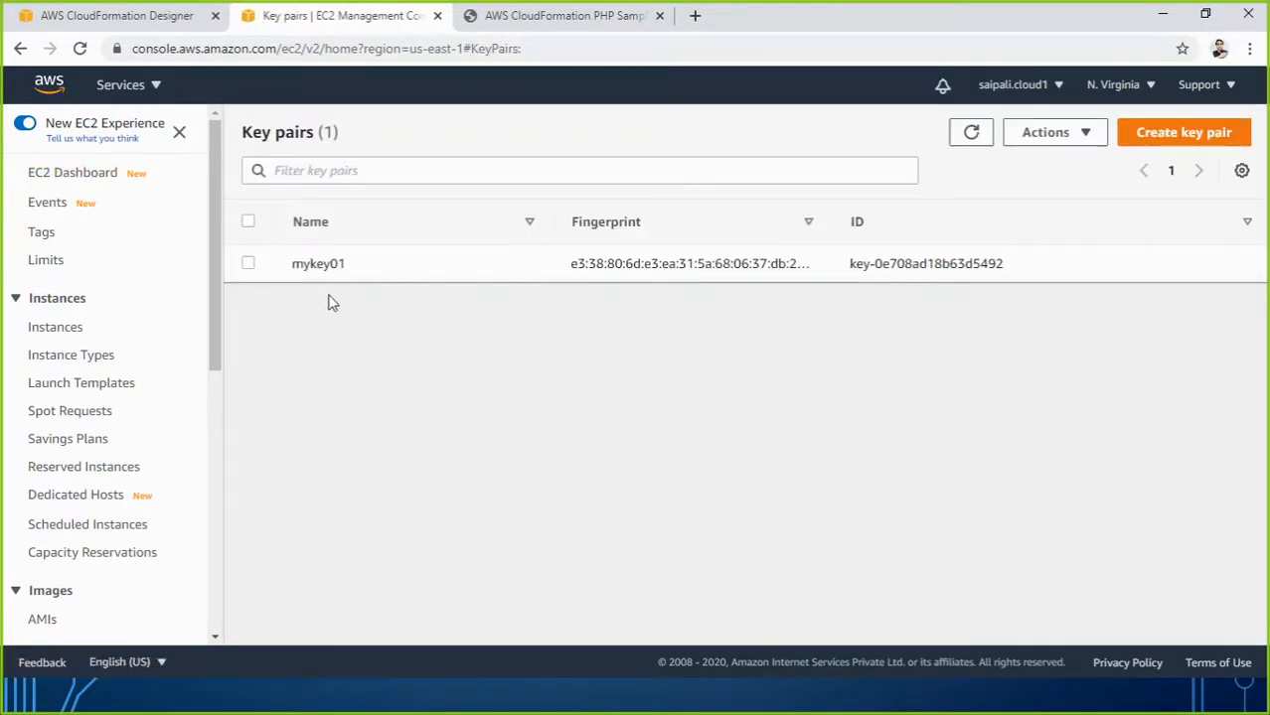
drag(295, 263, 350, 268)
key(ctrl+c)
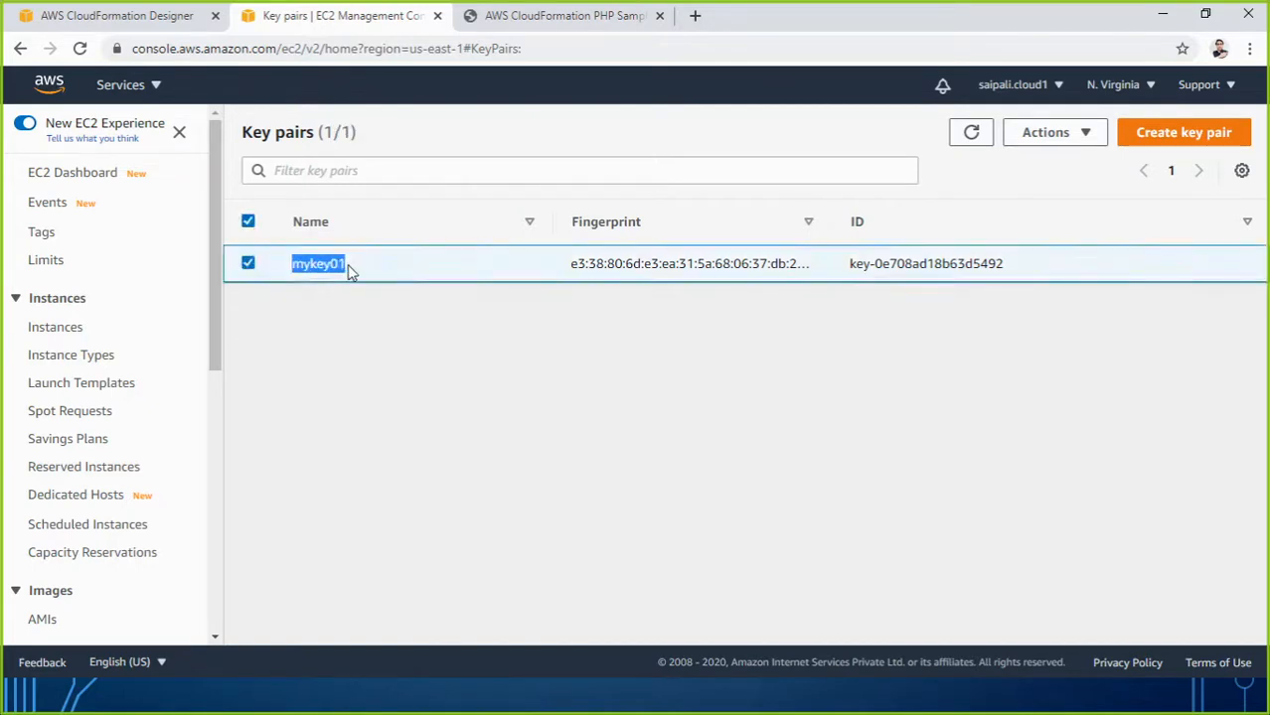
click(131, 17)
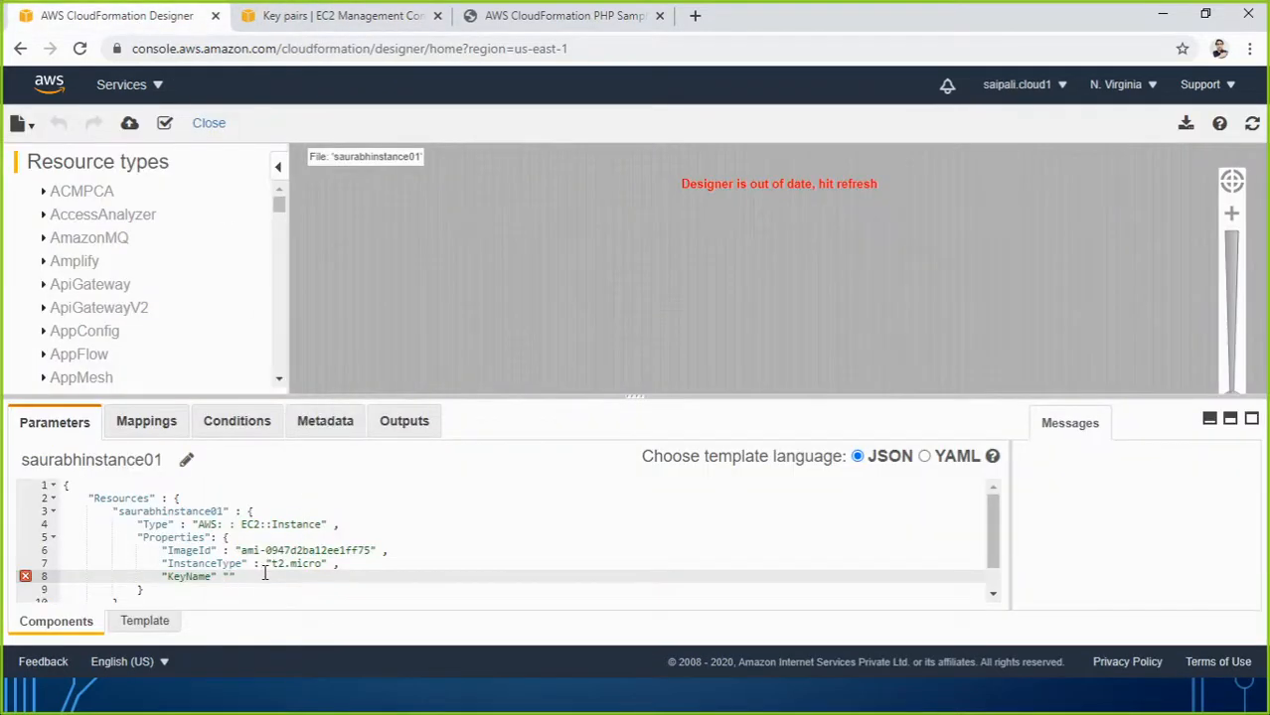
Paste mykey01 as the KeyName value and add the missing colon after "KeyName".
key(ctrl+v)
click(299, 581)
click(213, 577)
text(:)
click(268, 590)
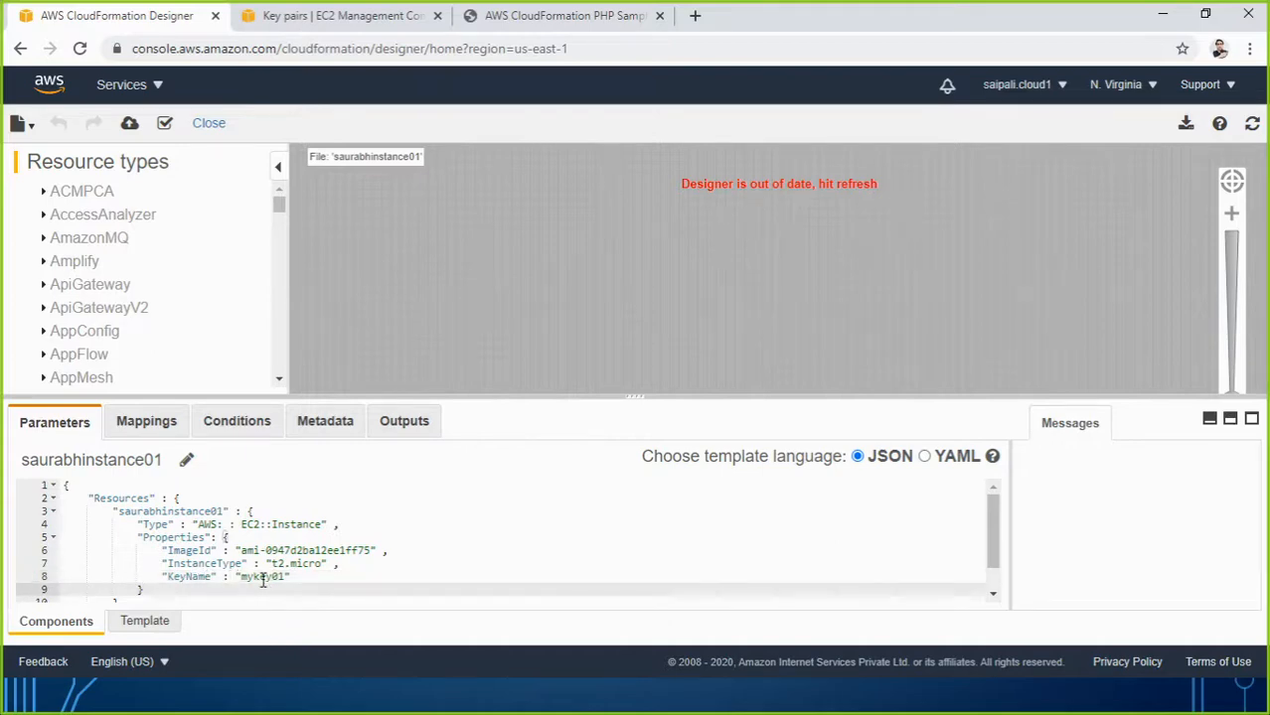
scroll(145, 513, down, 1)
scroll(417, 514, up, 1)
scroll(187, 537, down, 1)
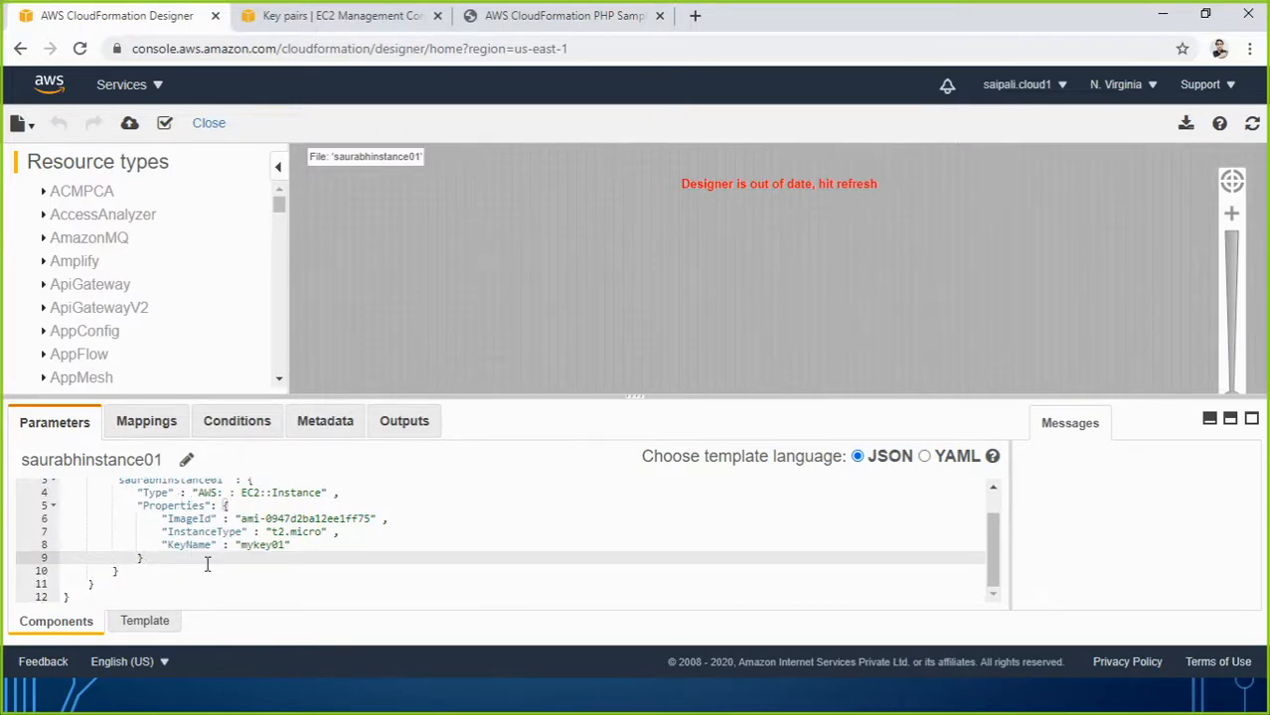
scroll(207, 563, up, 1)
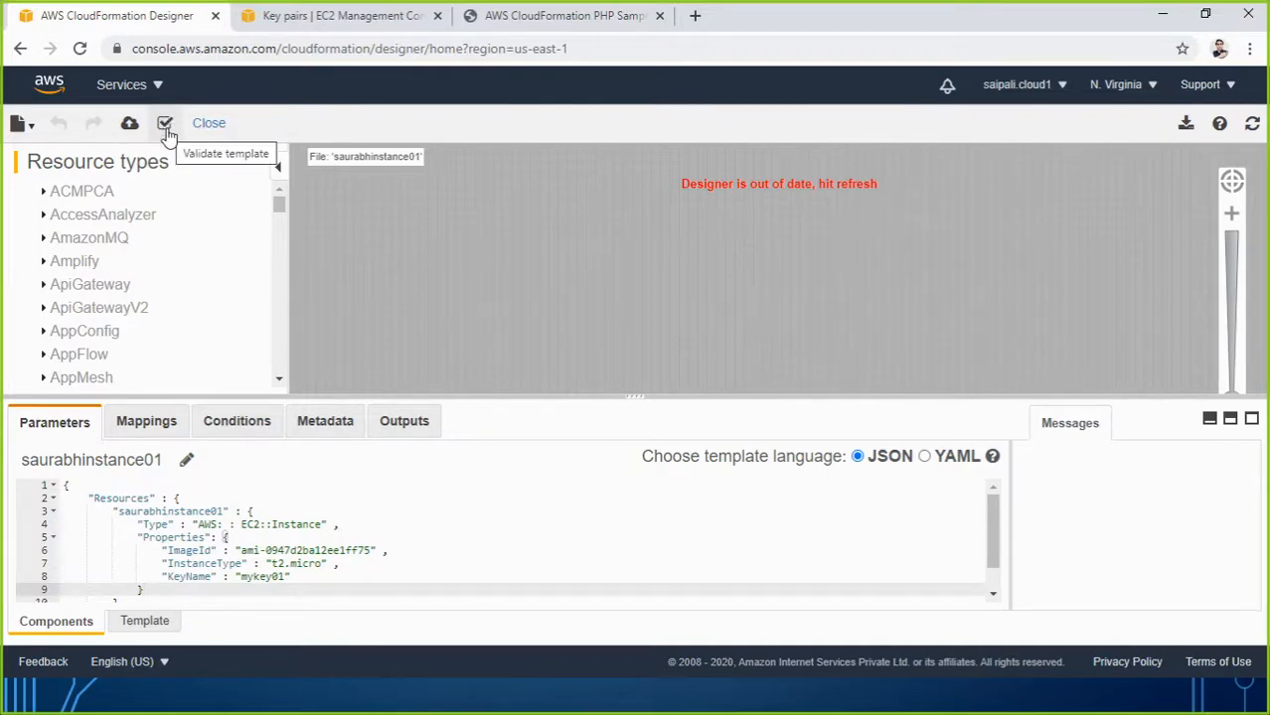
Refresh the canvas and validate, getting the 'at least one Resources member' error; review the KeyName line.
click(1252, 125)
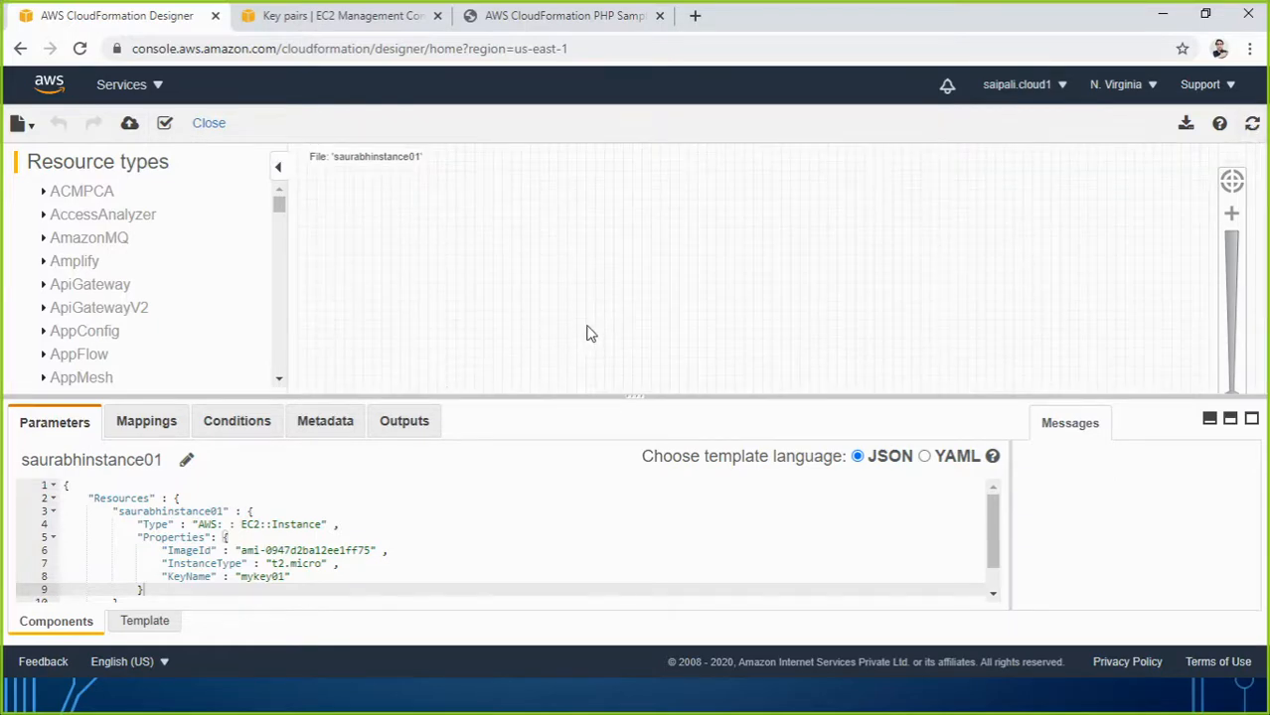
click(164, 124)
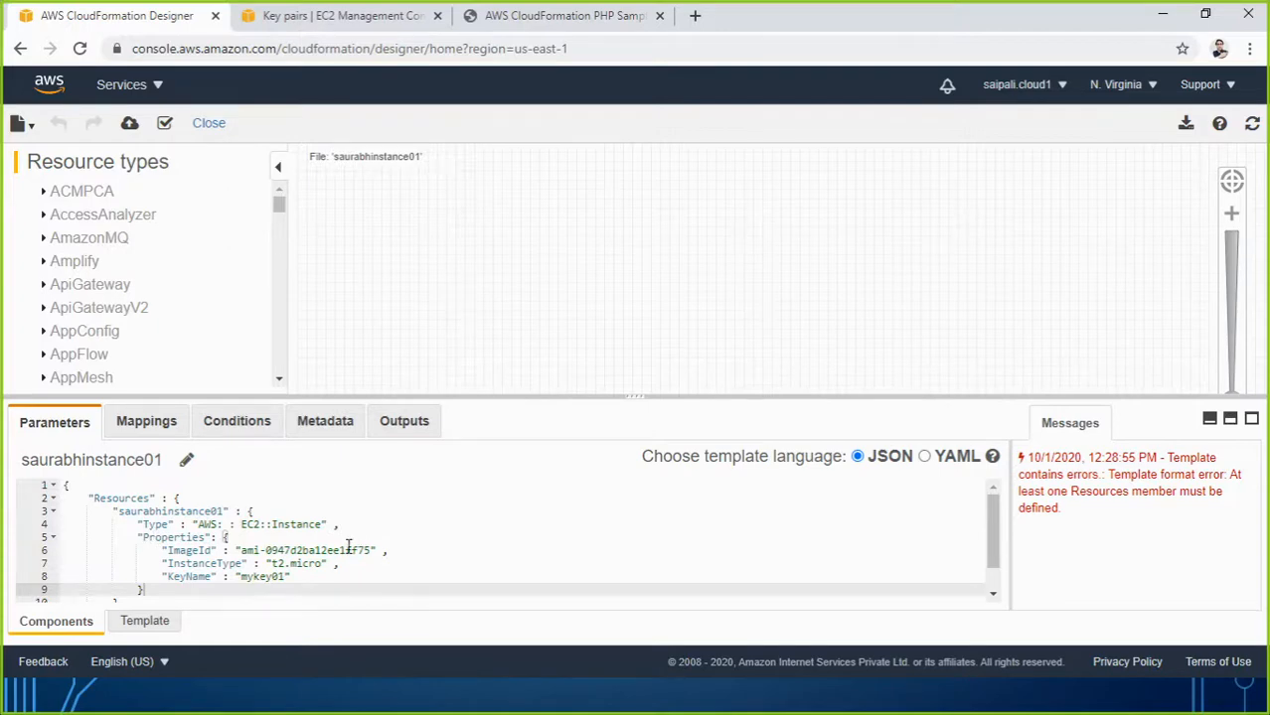
click(224, 537)
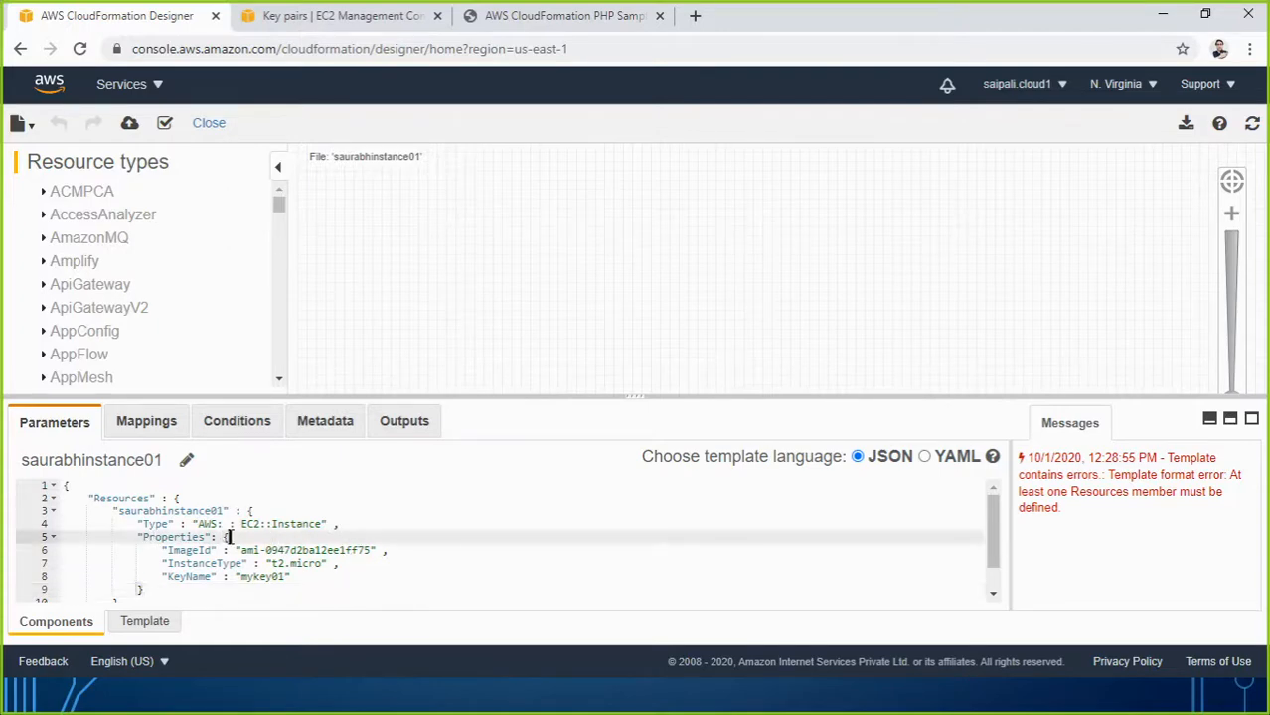
click(321, 577)
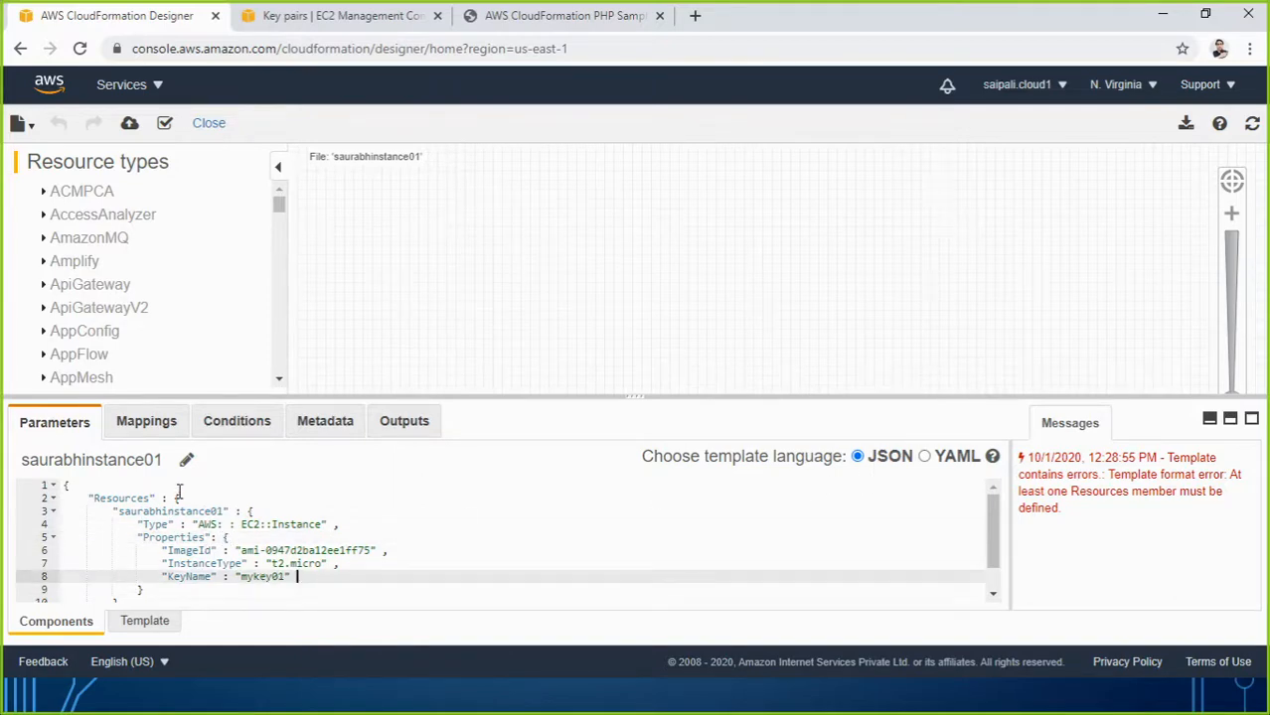
scroll(274, 567, down, 1)
scroll(274, 568, up, 1)
scroll(274, 567, down, 1)
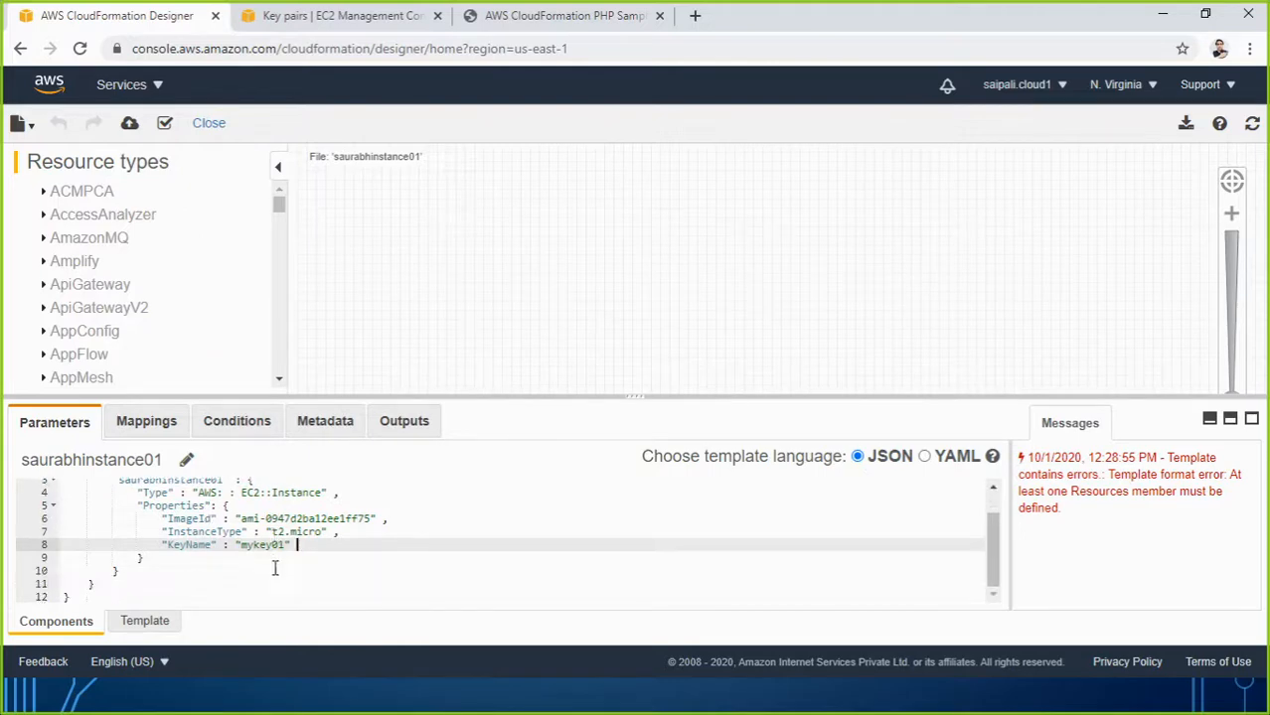
scroll(274, 567, up, 1)
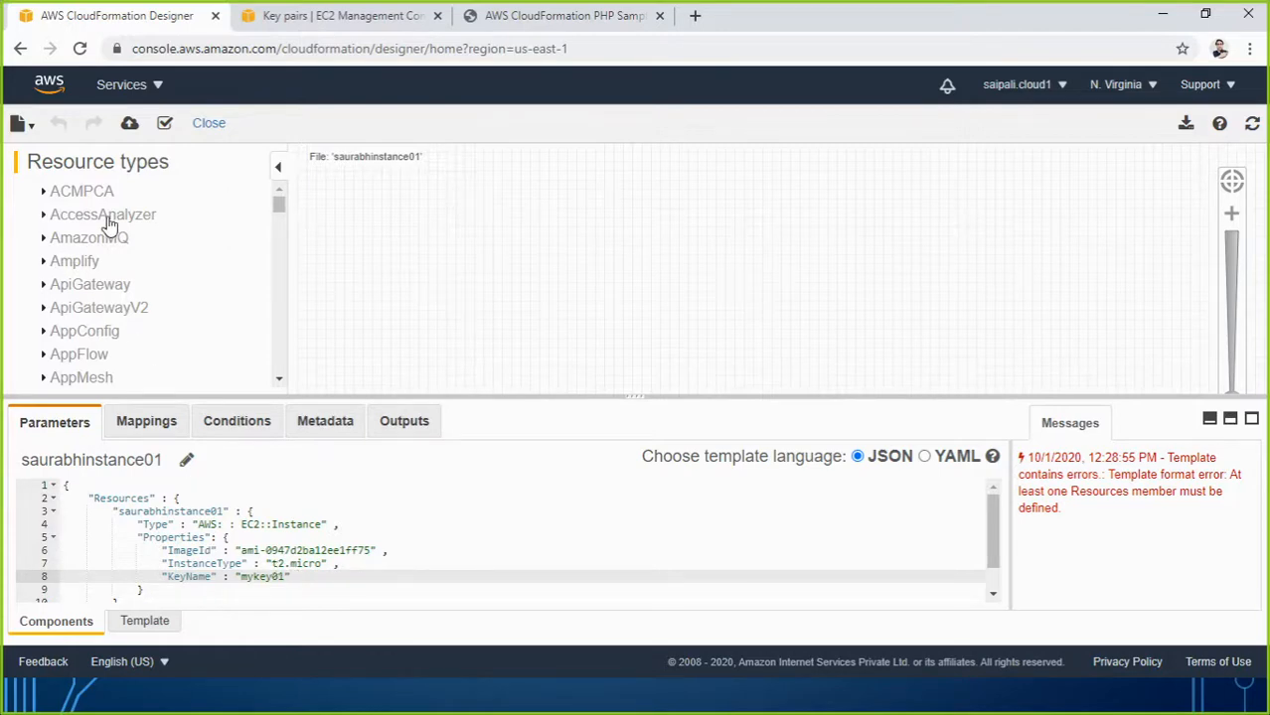
Delete all template text, then expand EC2 in Resource types and scroll to Instance.
key(ctrl+a)
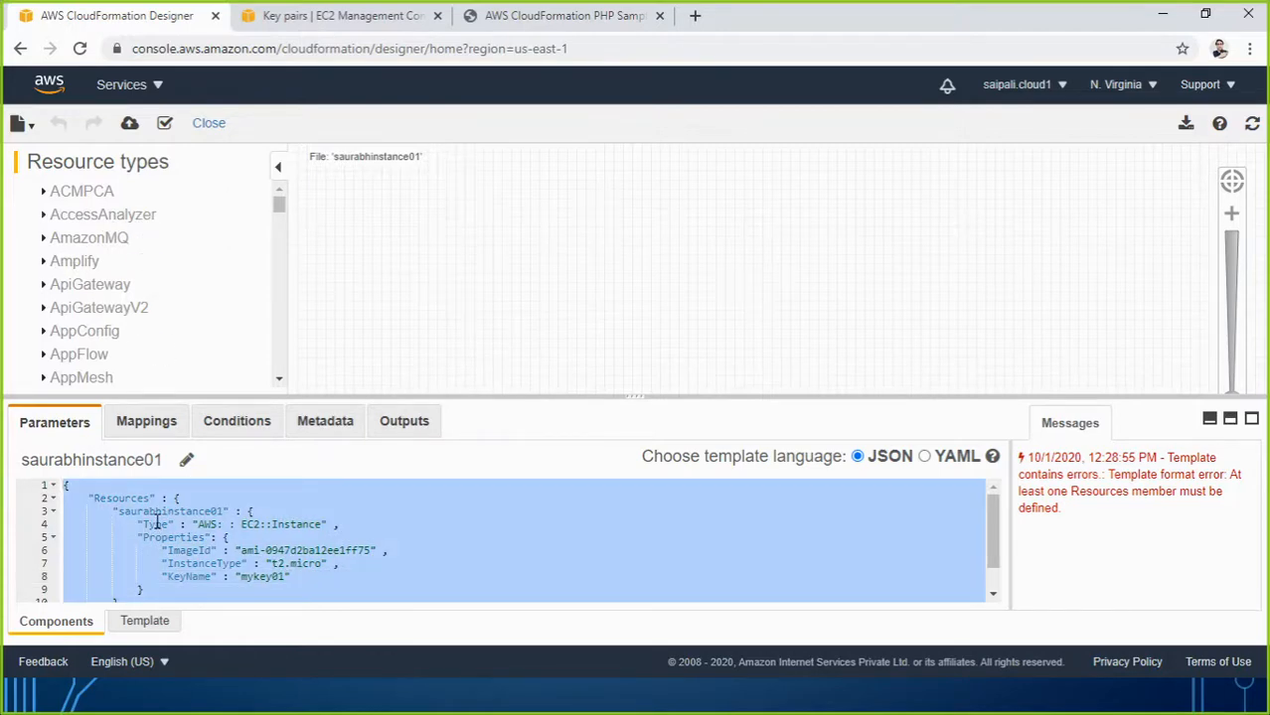
key(Delete)
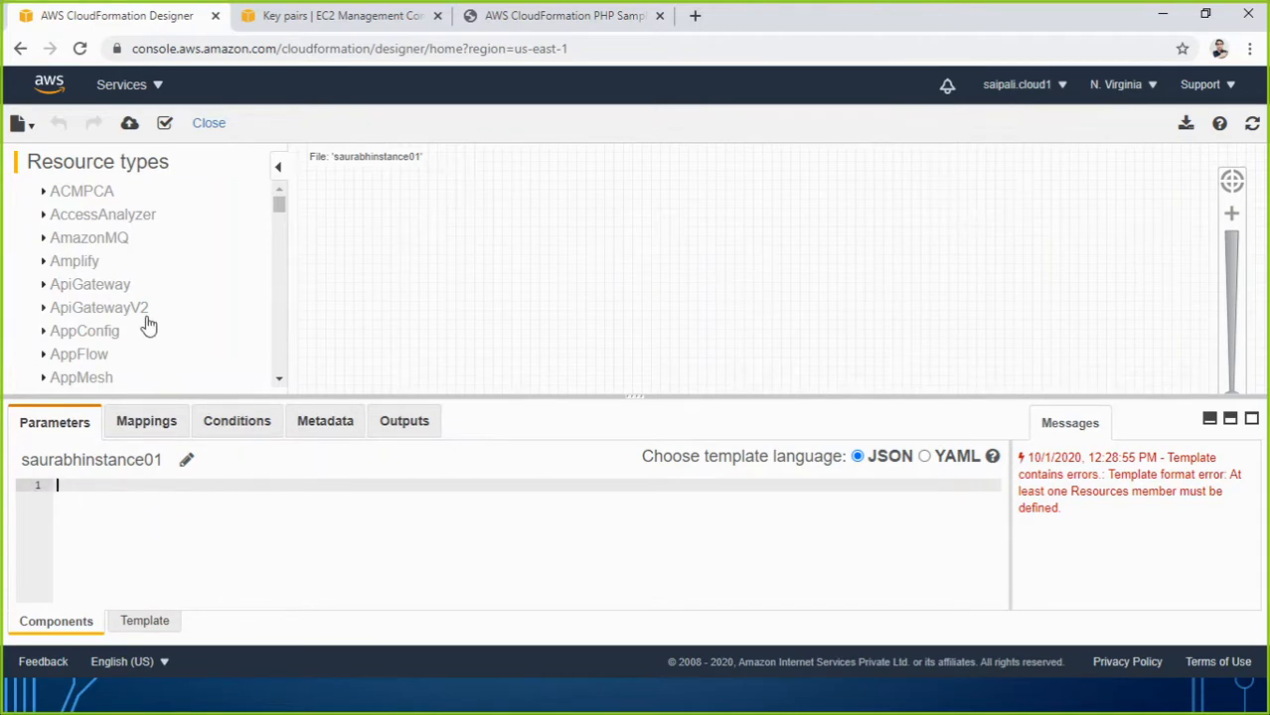
scroll(169, 343, down, 5)
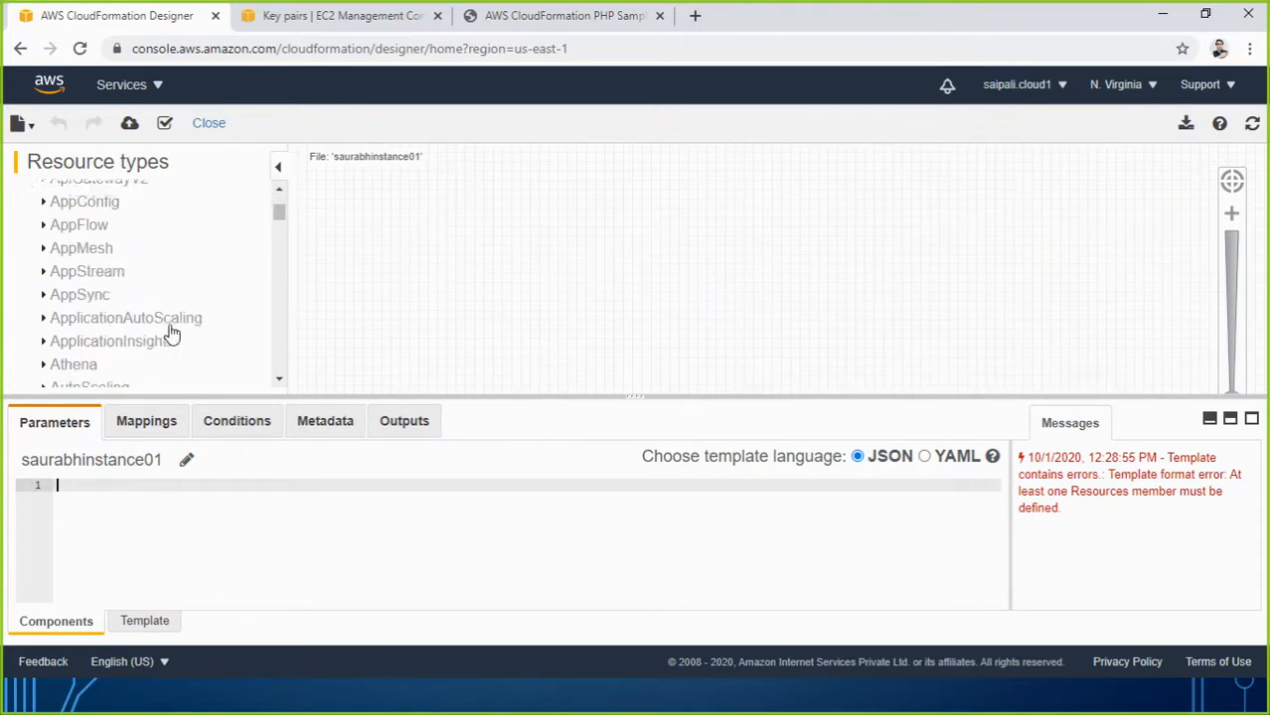
scroll(171, 337, down, 5)
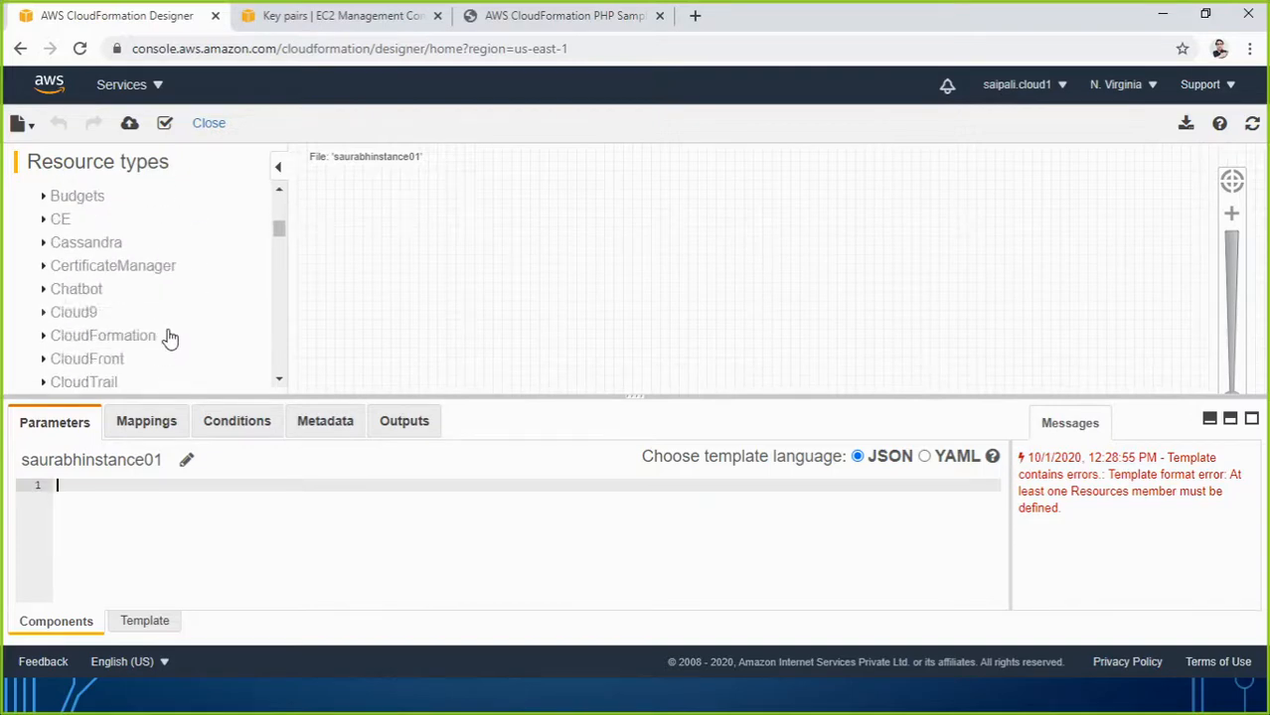
scroll(169, 340, down, 3)
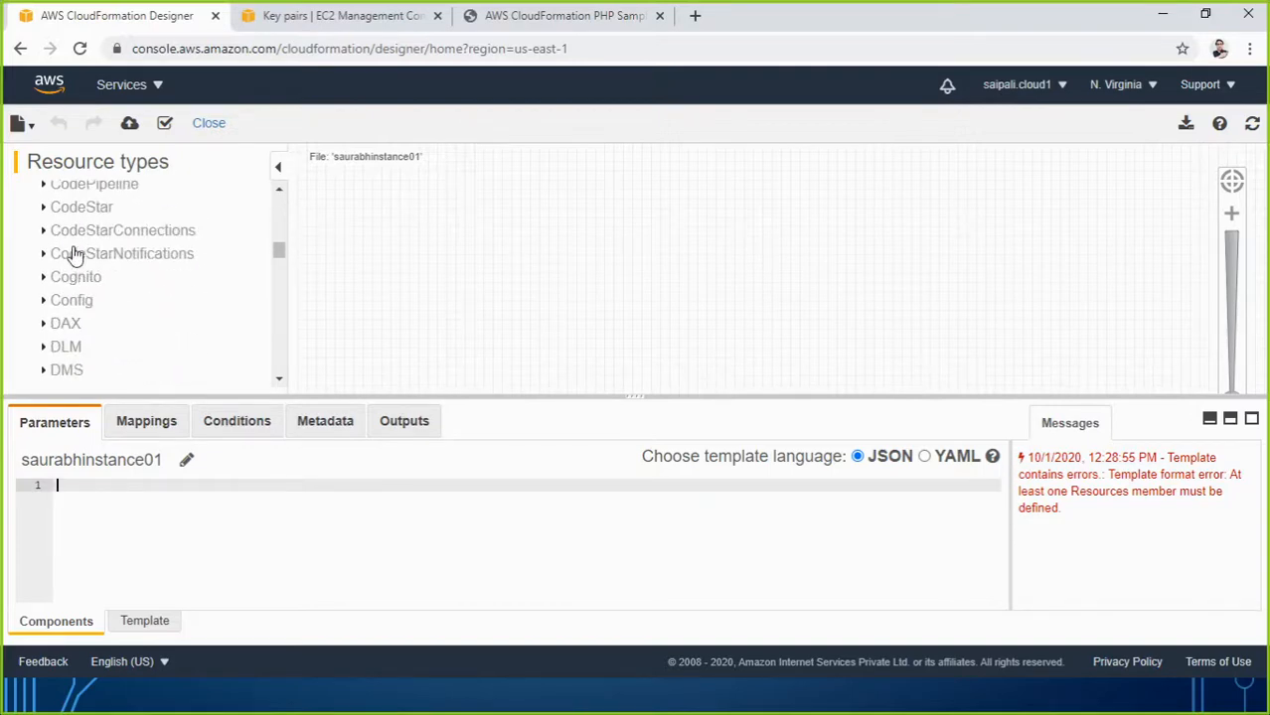
scroll(80, 268, down, 4)
scroll(86, 283, down, 3)
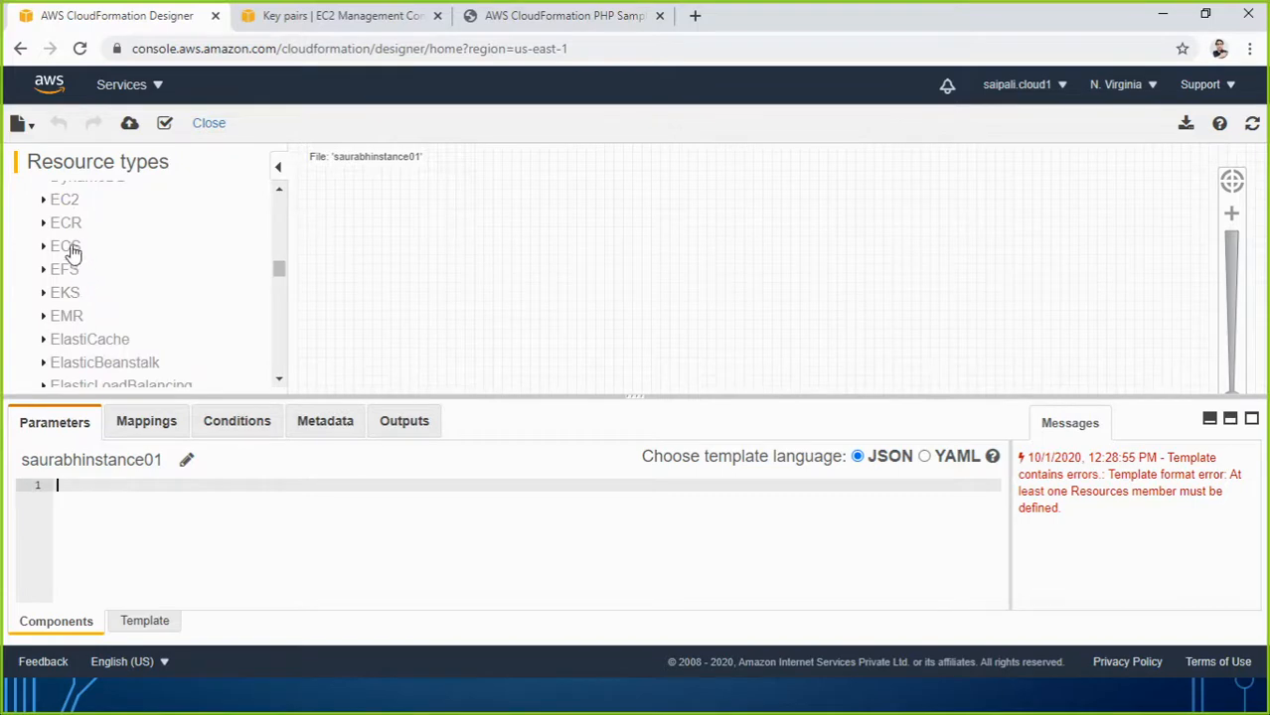
click(46, 204)
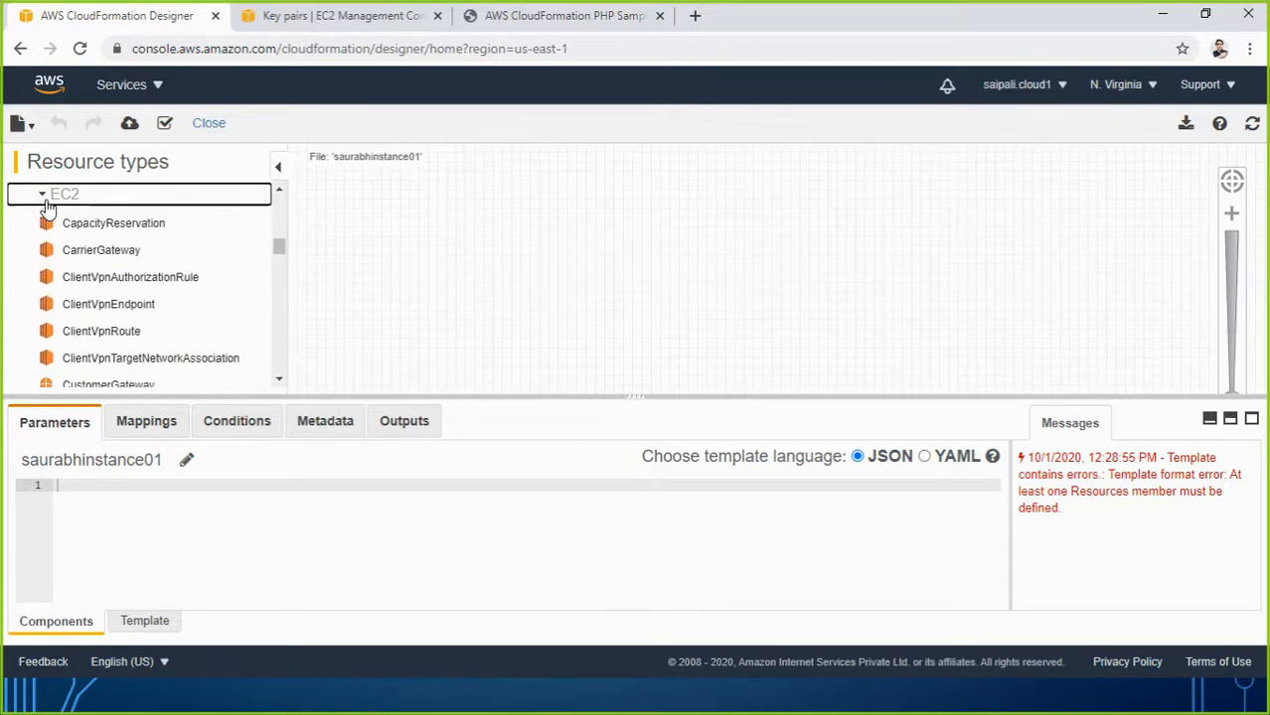
scroll(105, 254, down, 3)
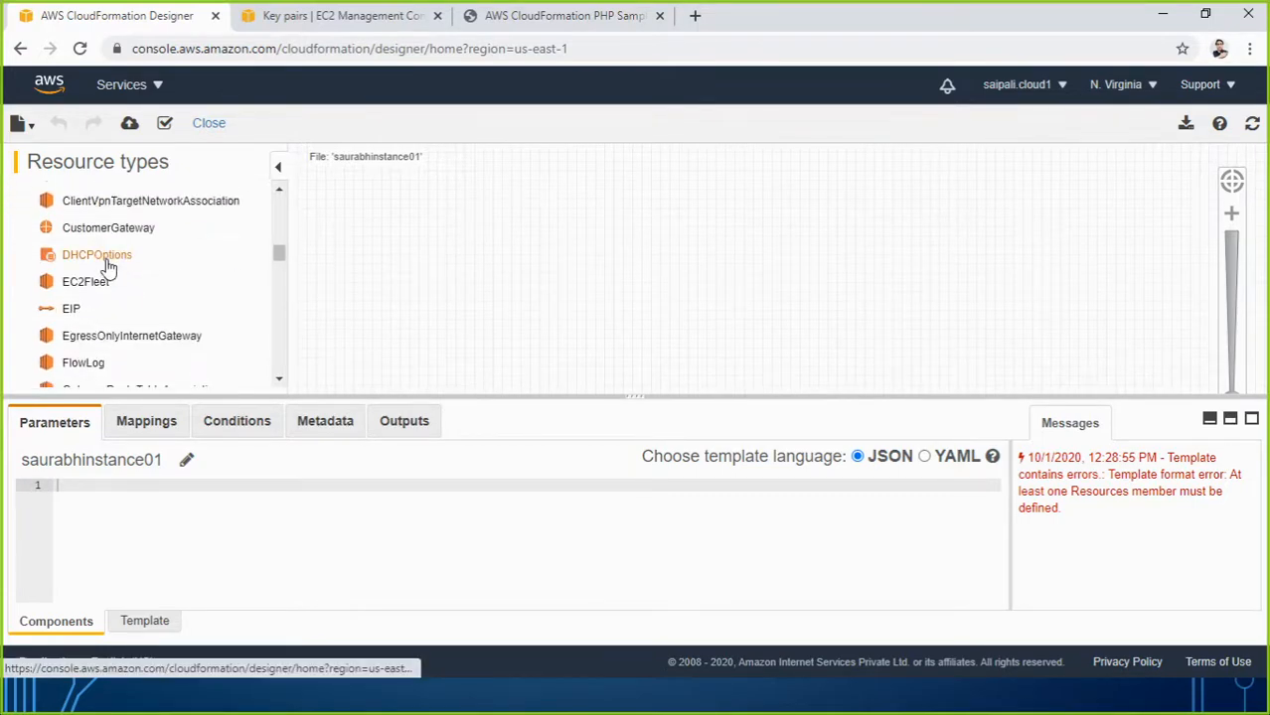
scroll(100, 286, down, 3)
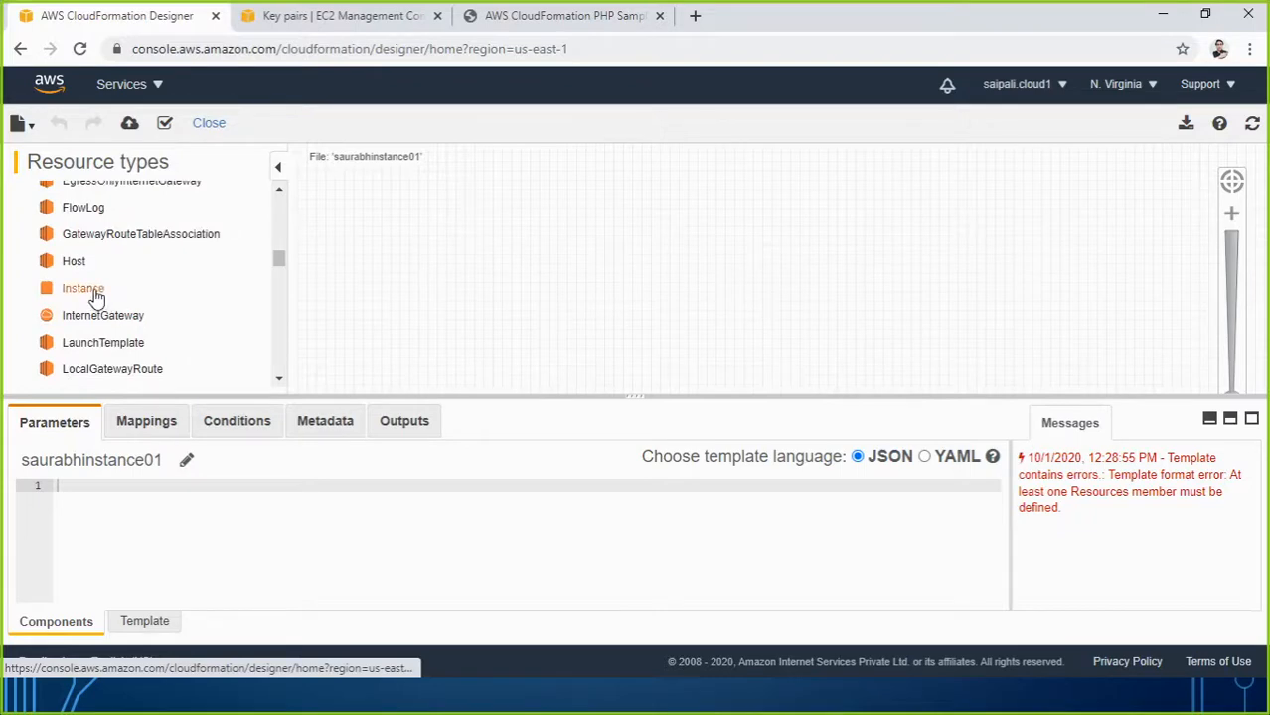
Drag an EC2 Instance onto the canvas, zoom in, and select EC2I2G9Q4's name on JSON line 3.
drag(91, 294, 582, 237)
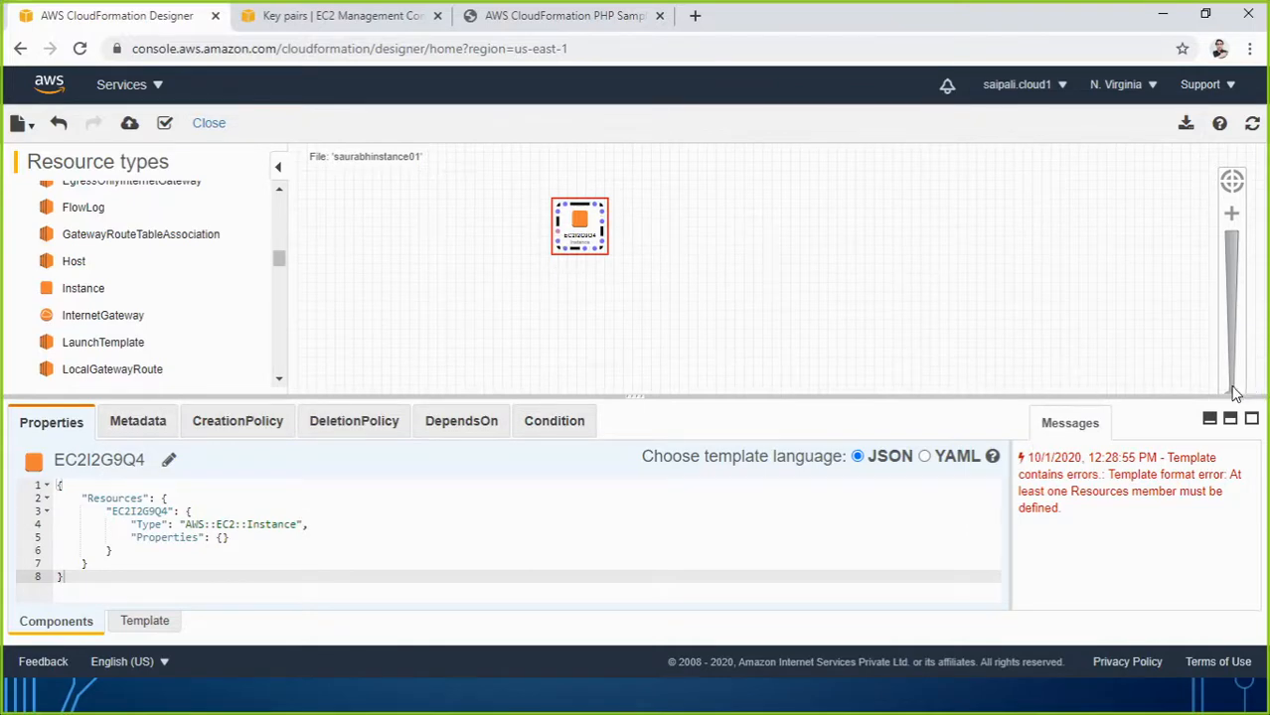
click(1230, 389)
click(1230, 375)
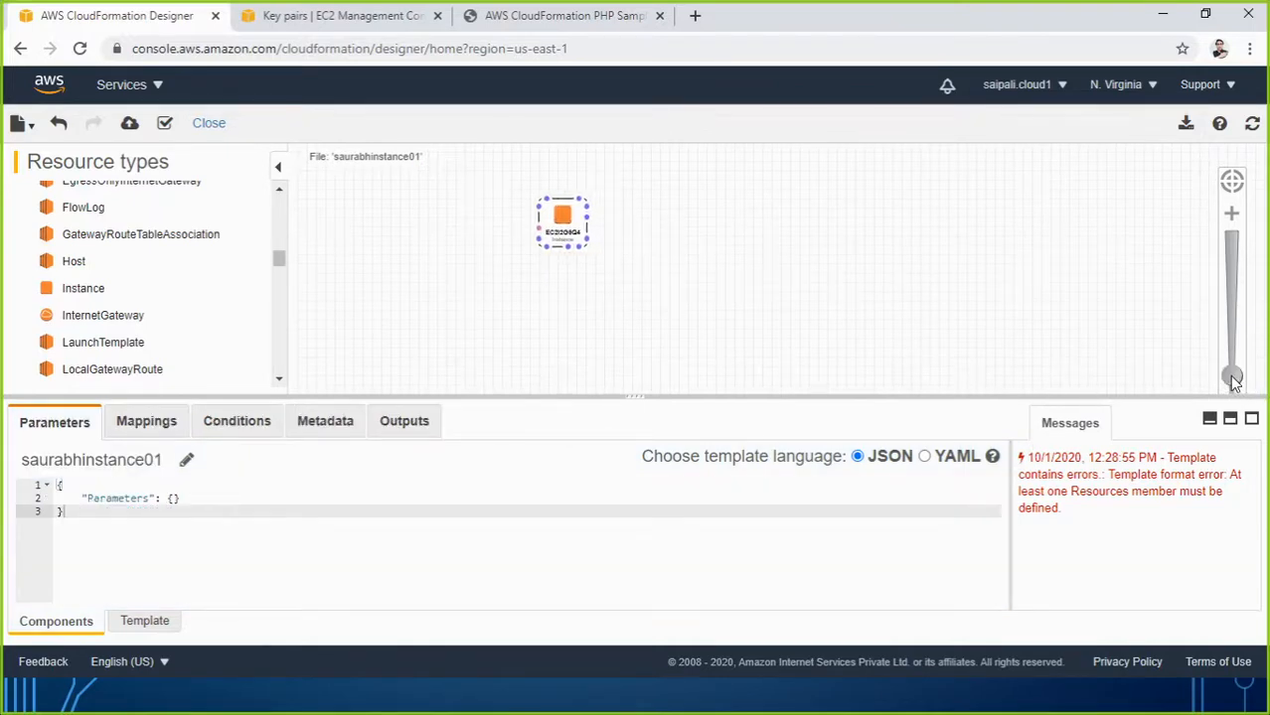
drag(1231, 378, 1232, 358)
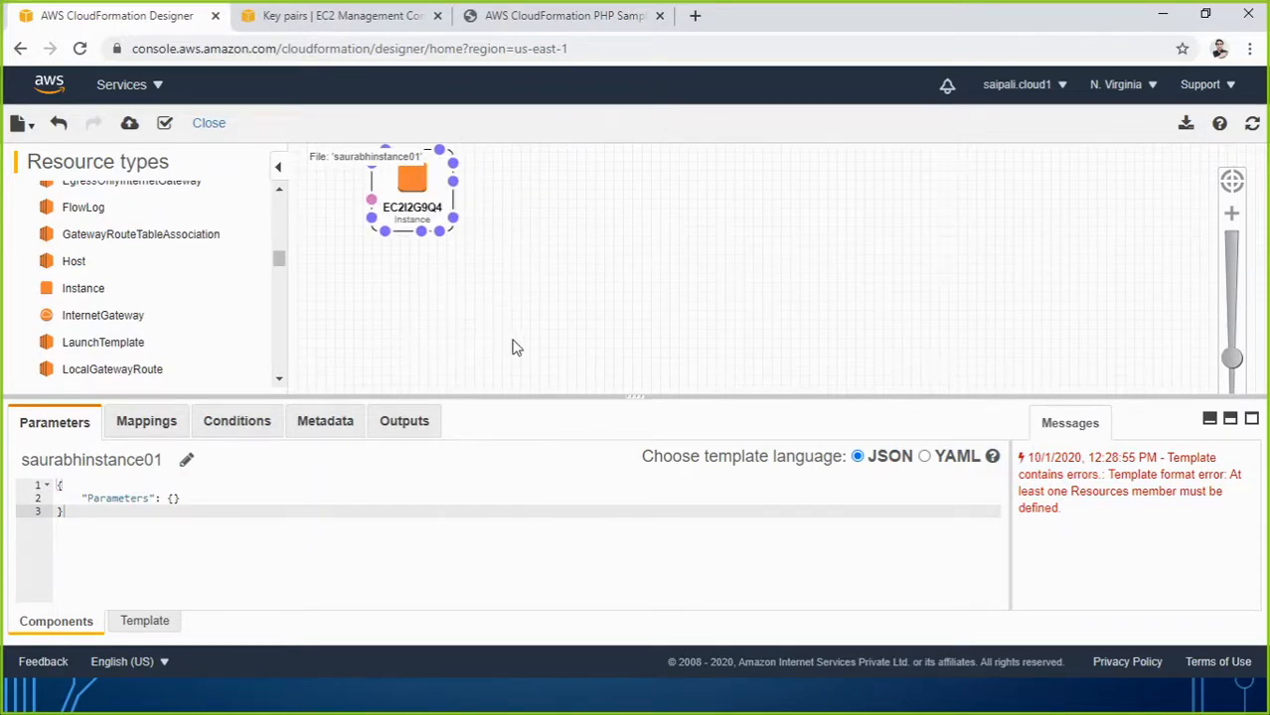
click(425, 192)
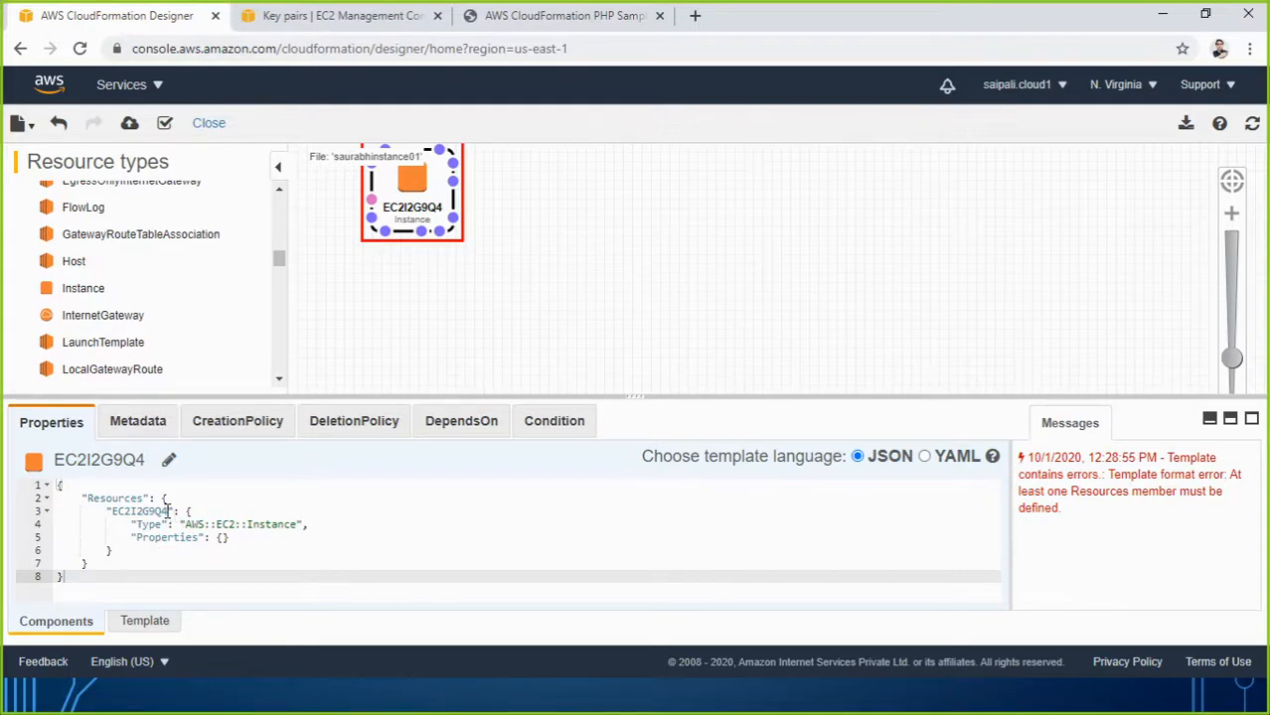
click(168, 512)
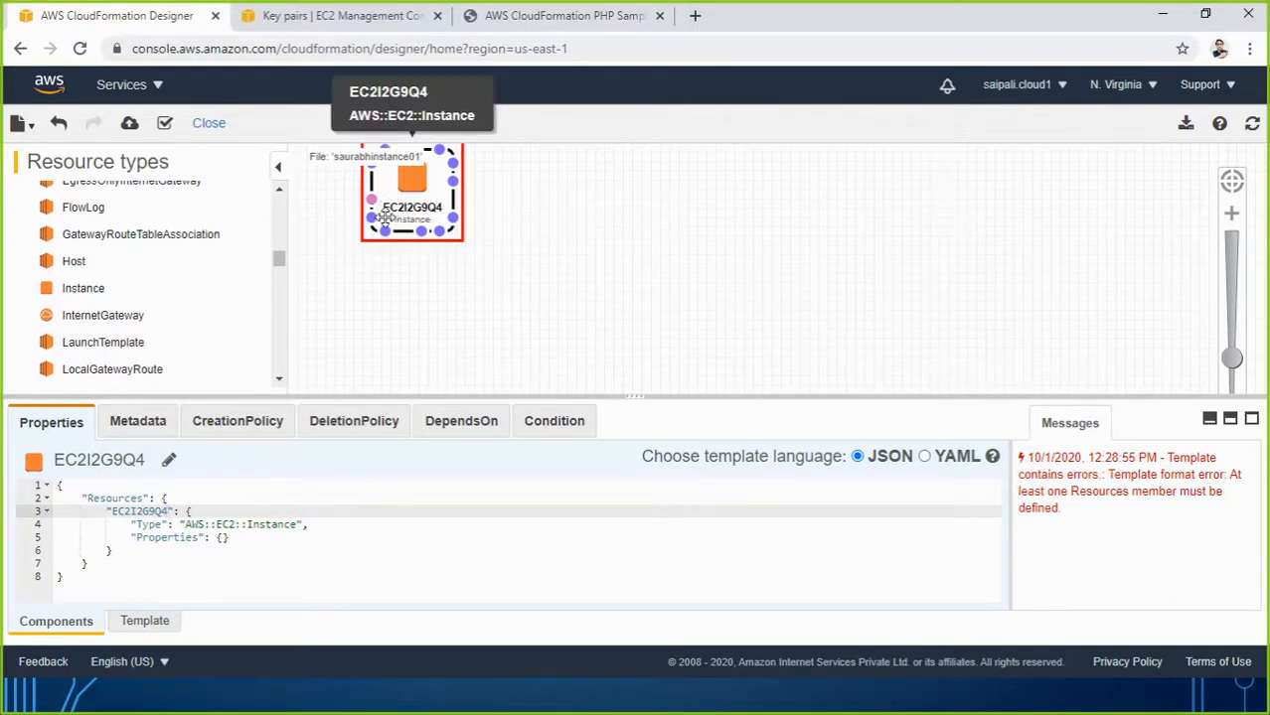
Rename EC2I2G9Q4 to saurabhinstance01 in the JSON and refresh the canvas.
key(BackSpace)
key(BackSpace)
key(BackSpace)
key(BackSpace)
key(BackSpace)
key(BackSpace)
key(BackSpace)
key(BackSpace)
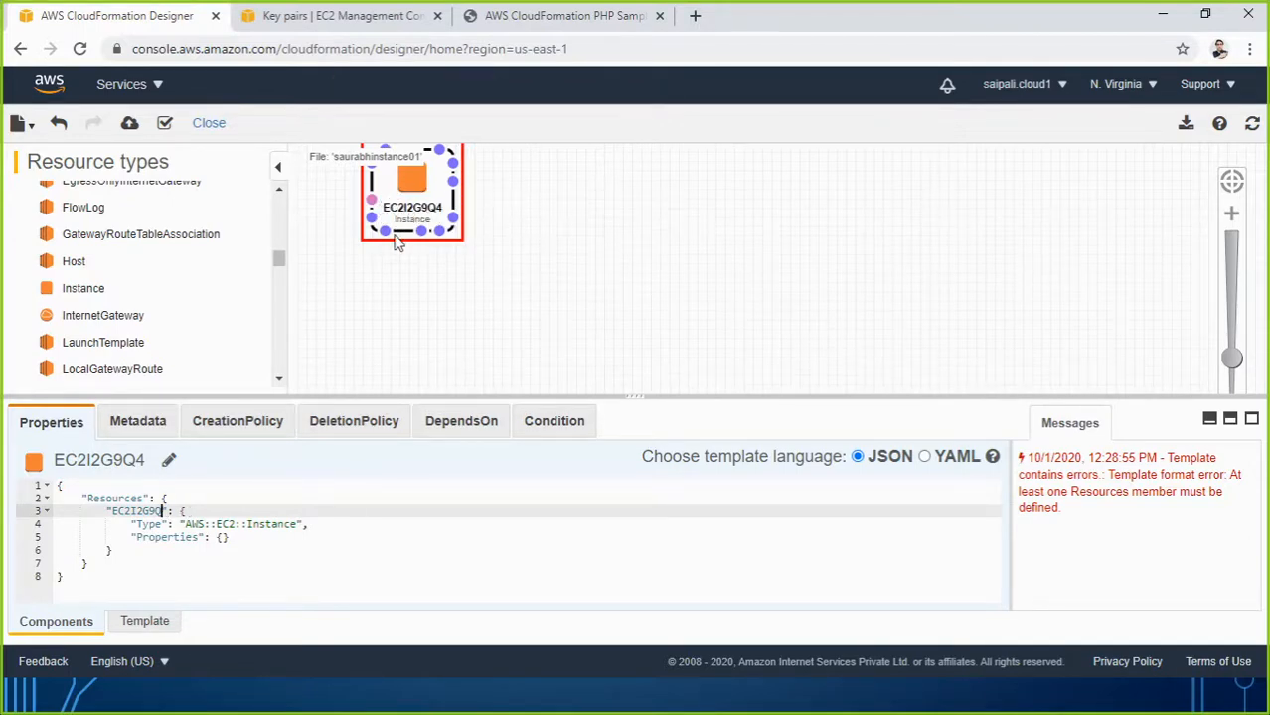
key(BackSpace)
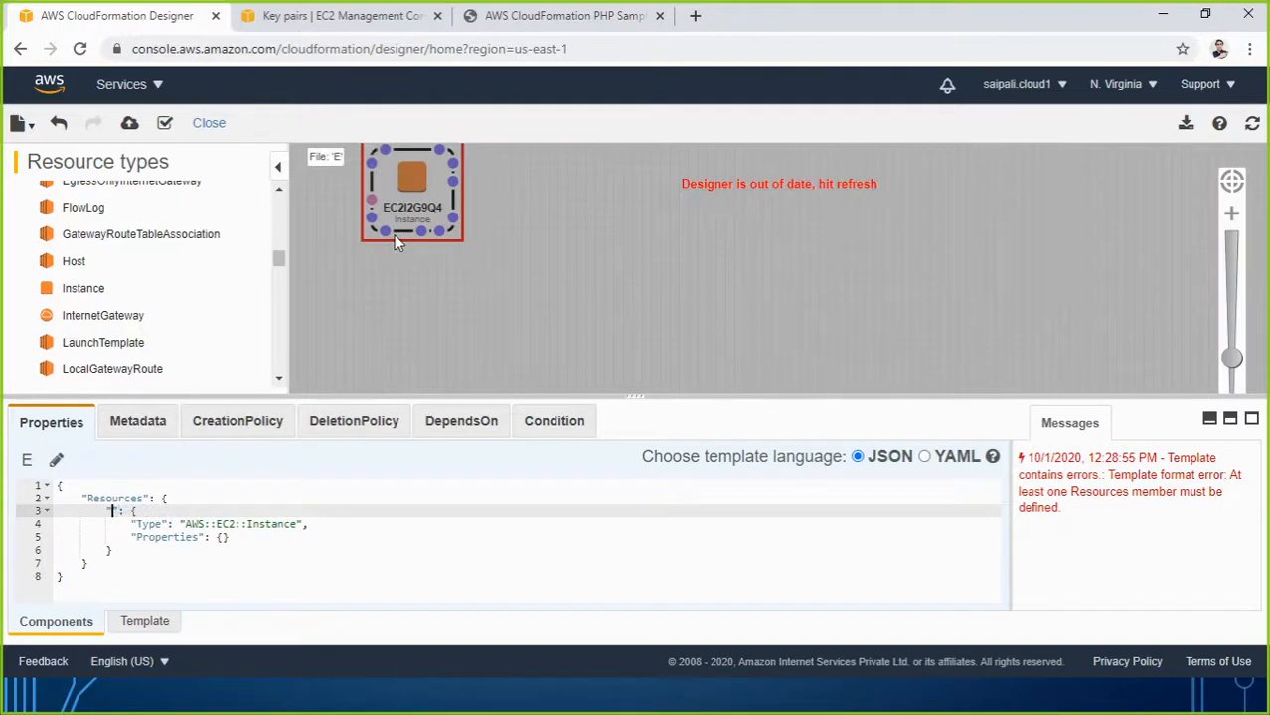
text(saurabhinstan)
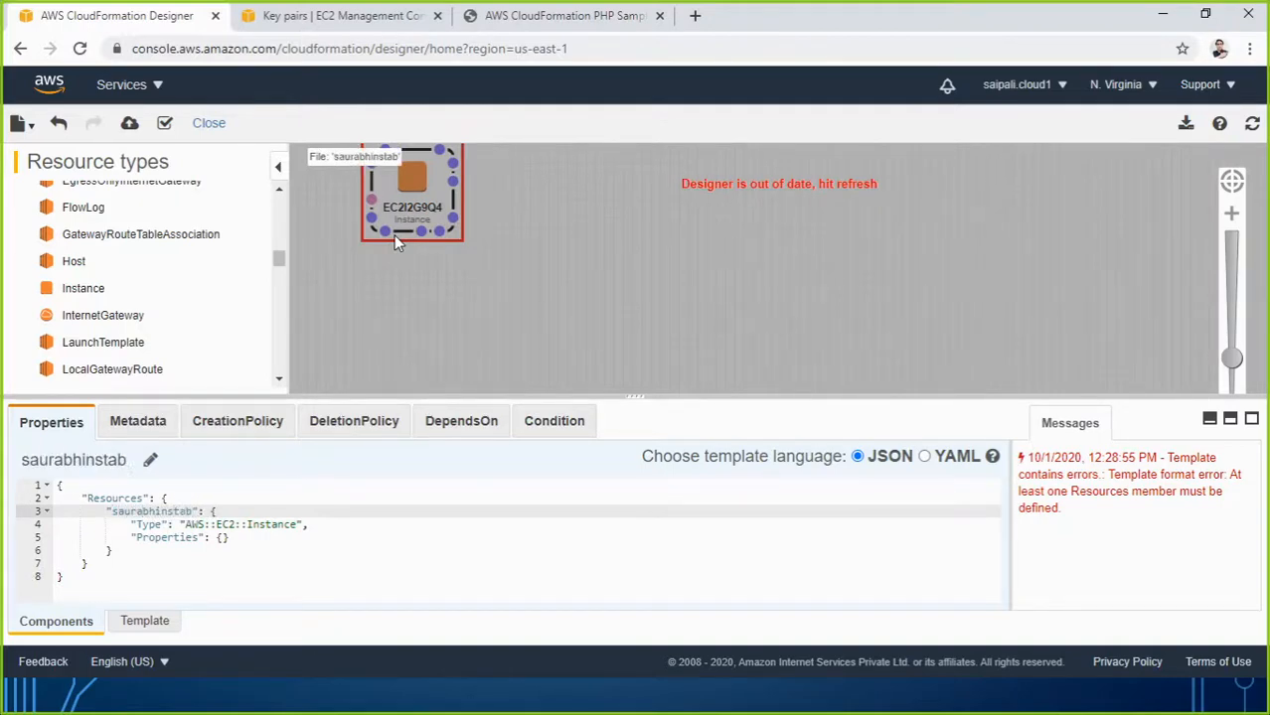
key(BackSpace)
text(nce01)
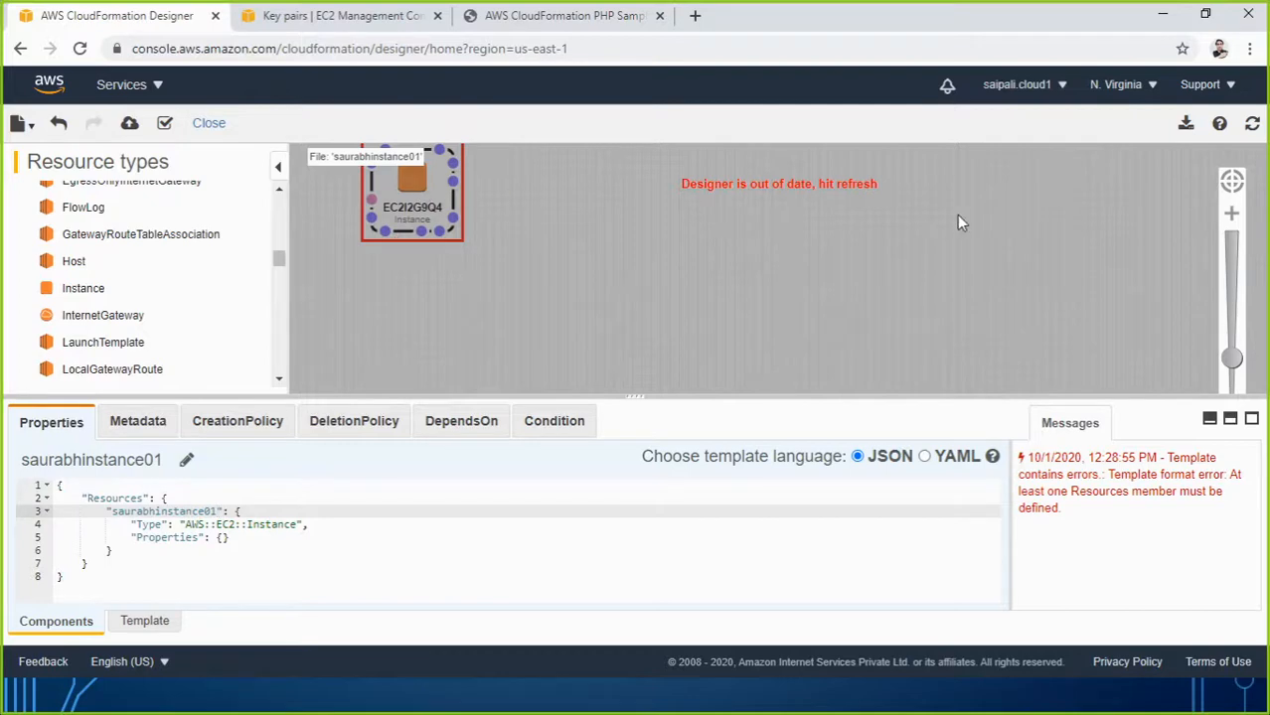
click(1250, 124)
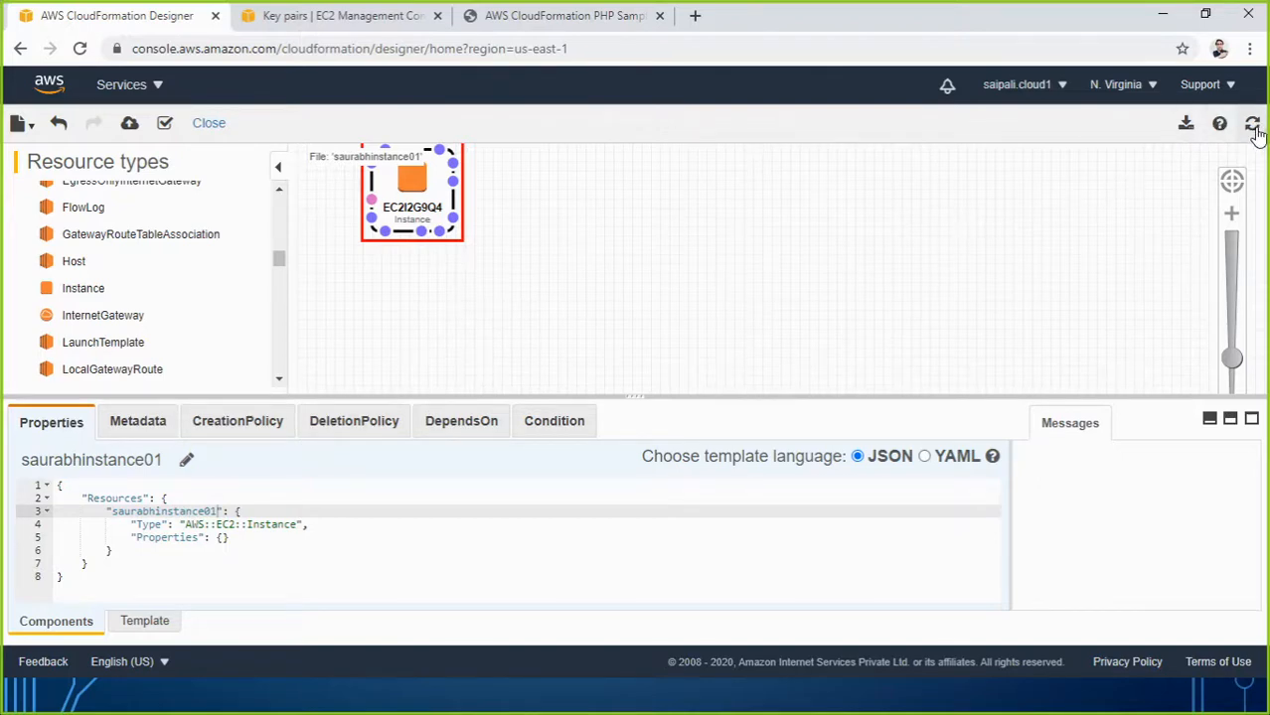
Reposition the EC2 instance node further into the canvas.
click(453, 260)
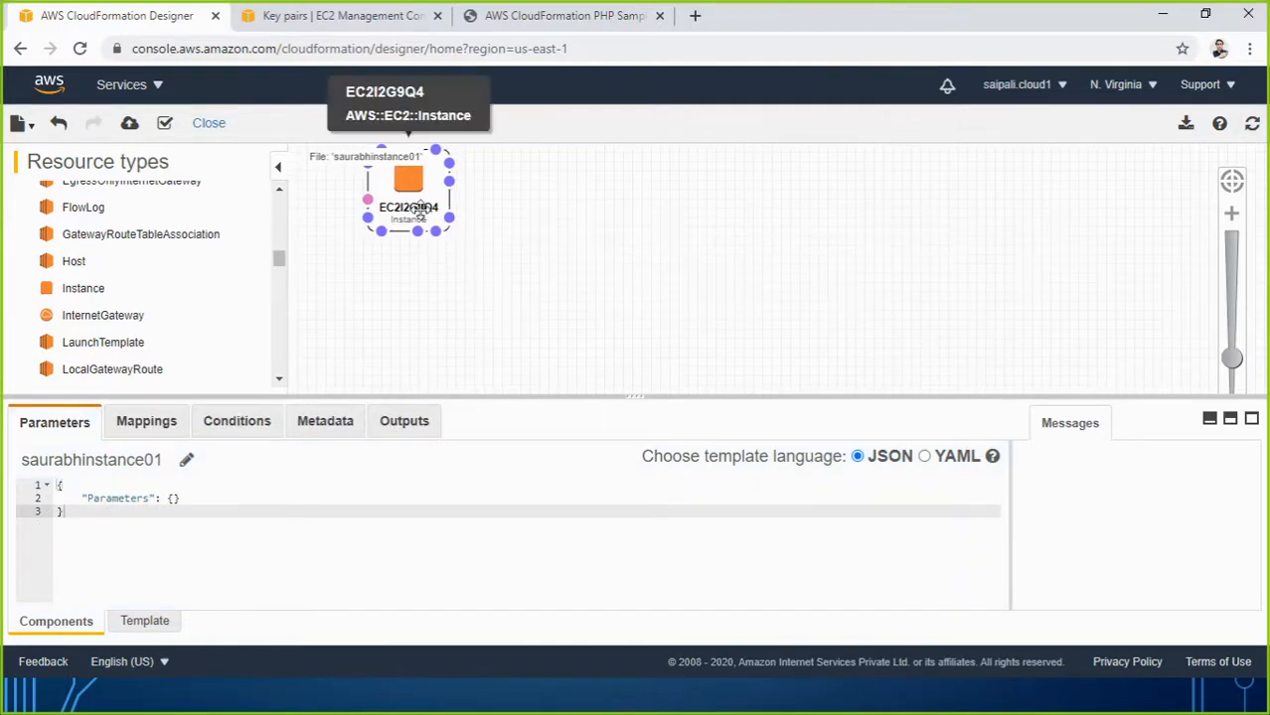
drag(419, 205, 423, 209)
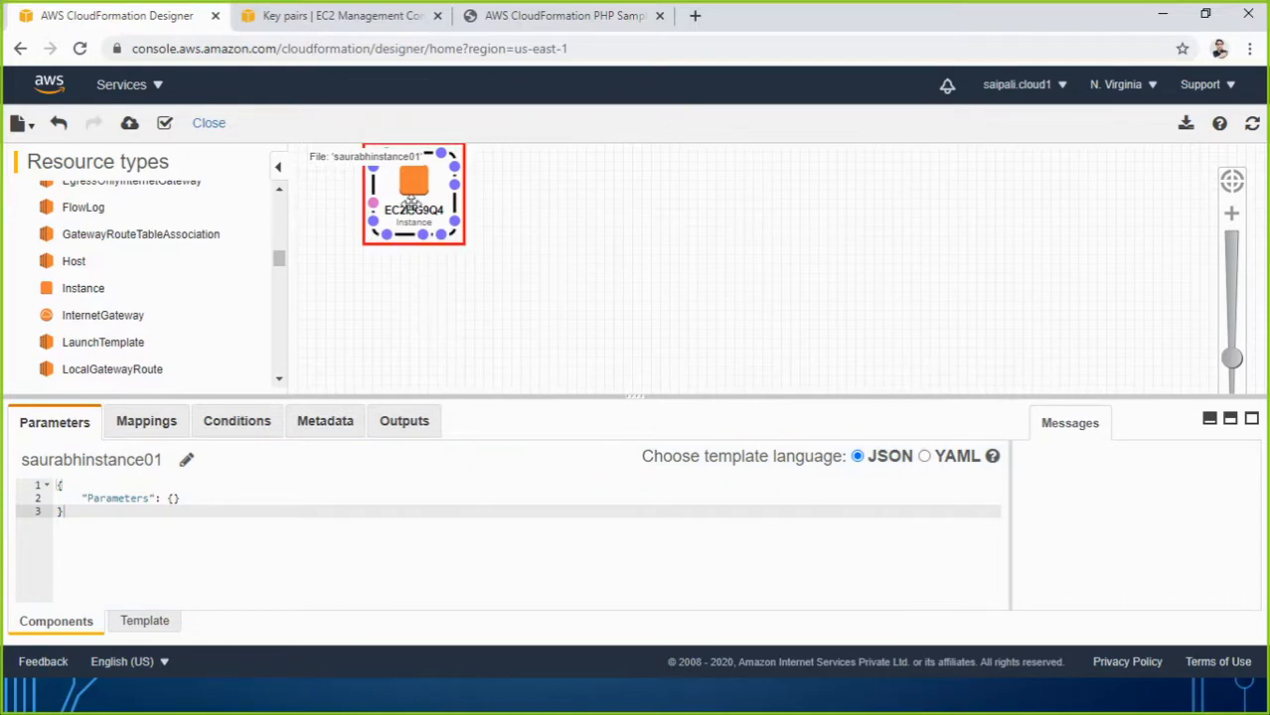
drag(410, 201, 452, 261)
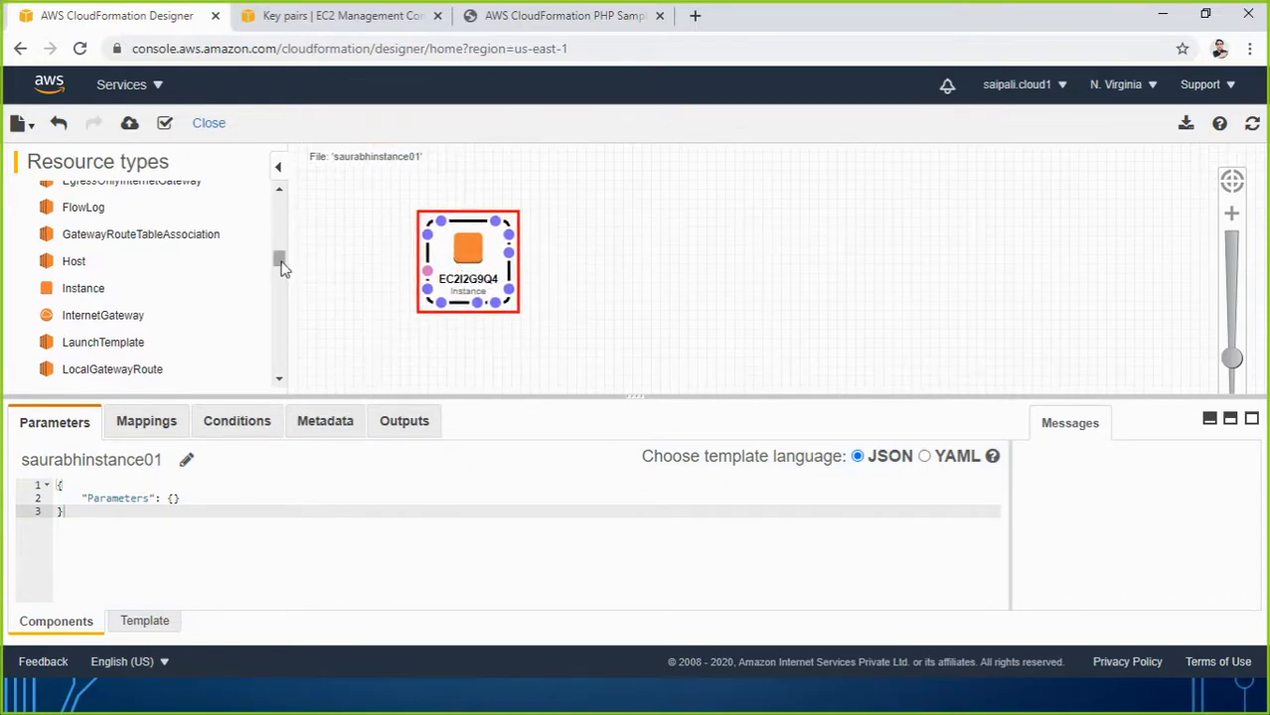
scroll(281, 258, up, 3)
drag(282, 257, 281, 267)
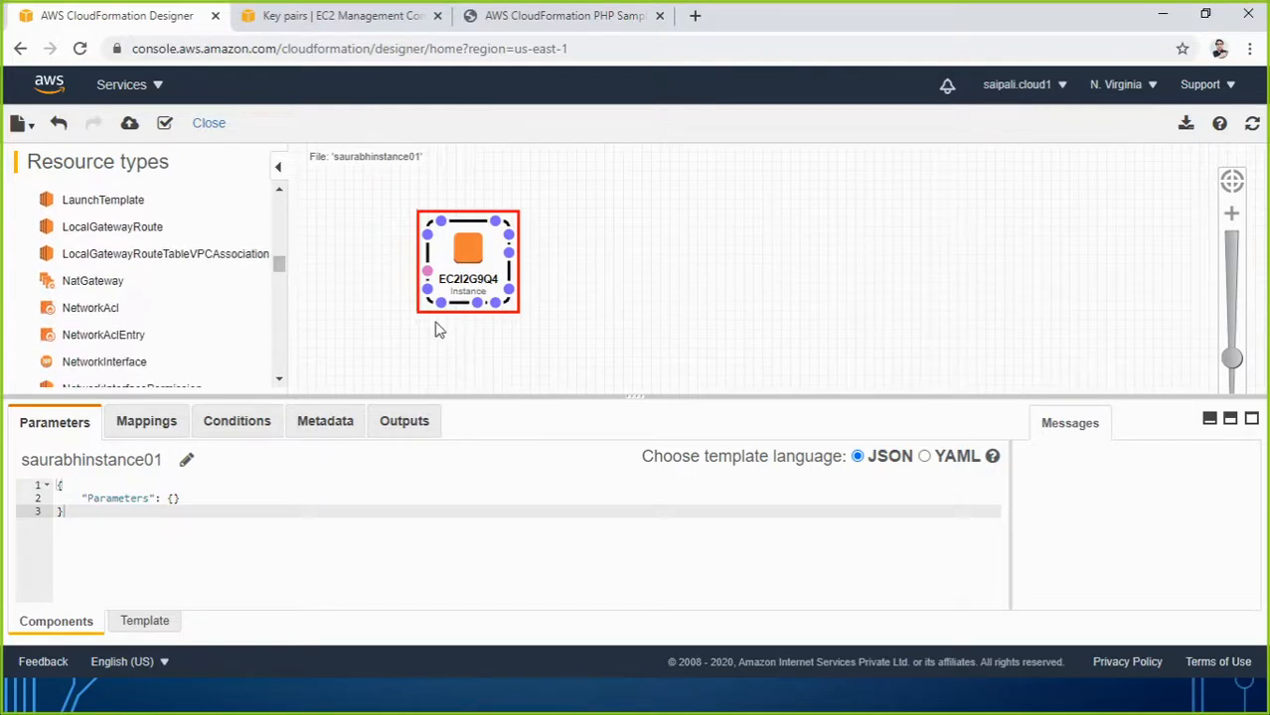
drag(454, 275, 455, 273)
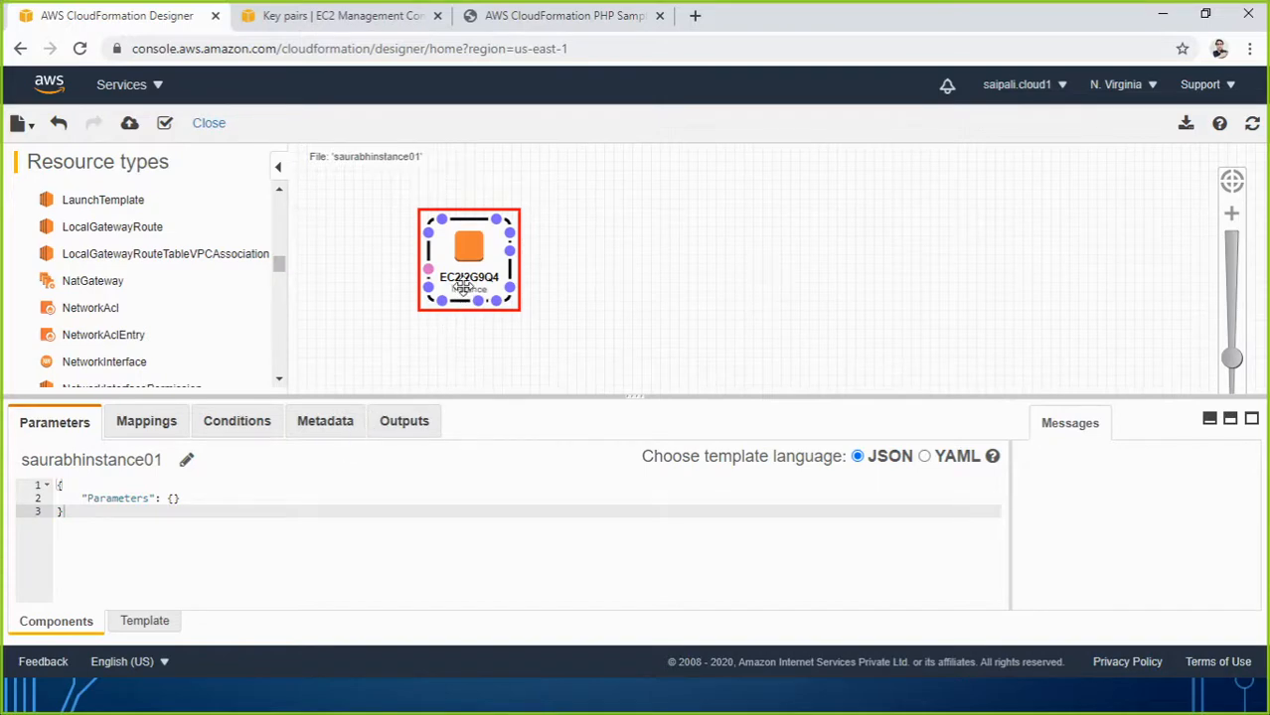
Delete the EC2 instance resource, confirming with OK.
key(Delete)
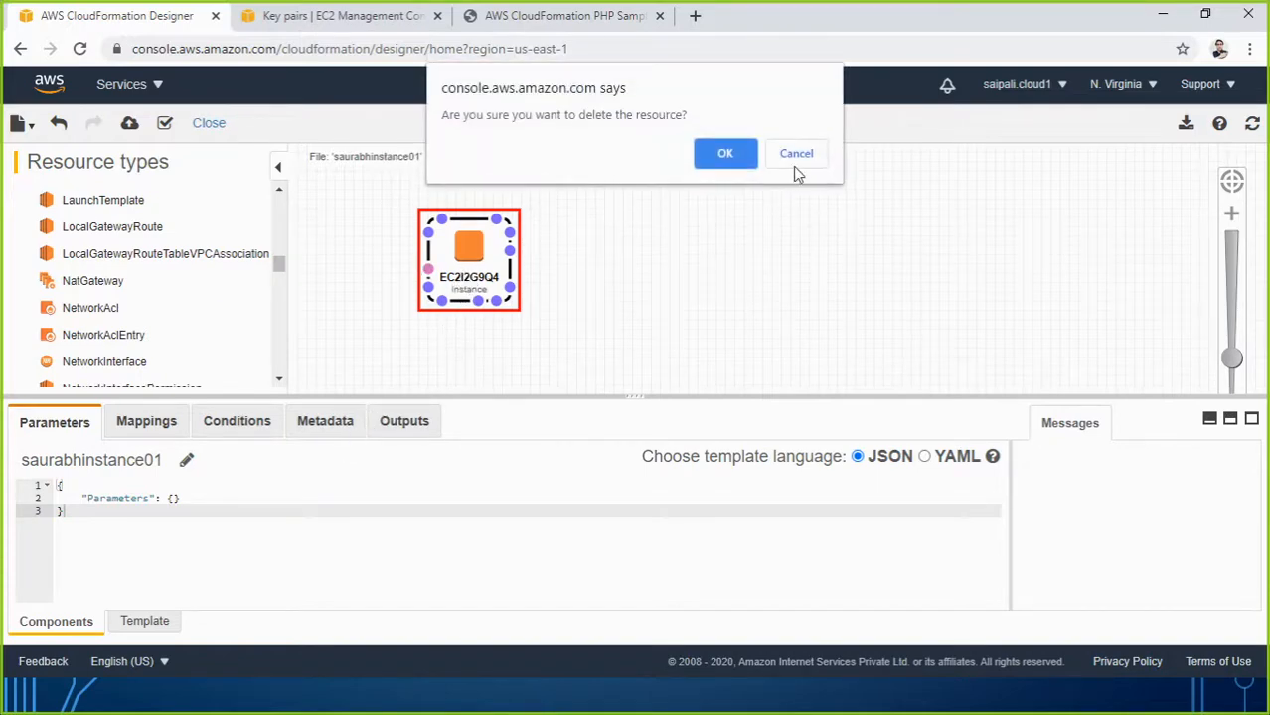
click(800, 155)
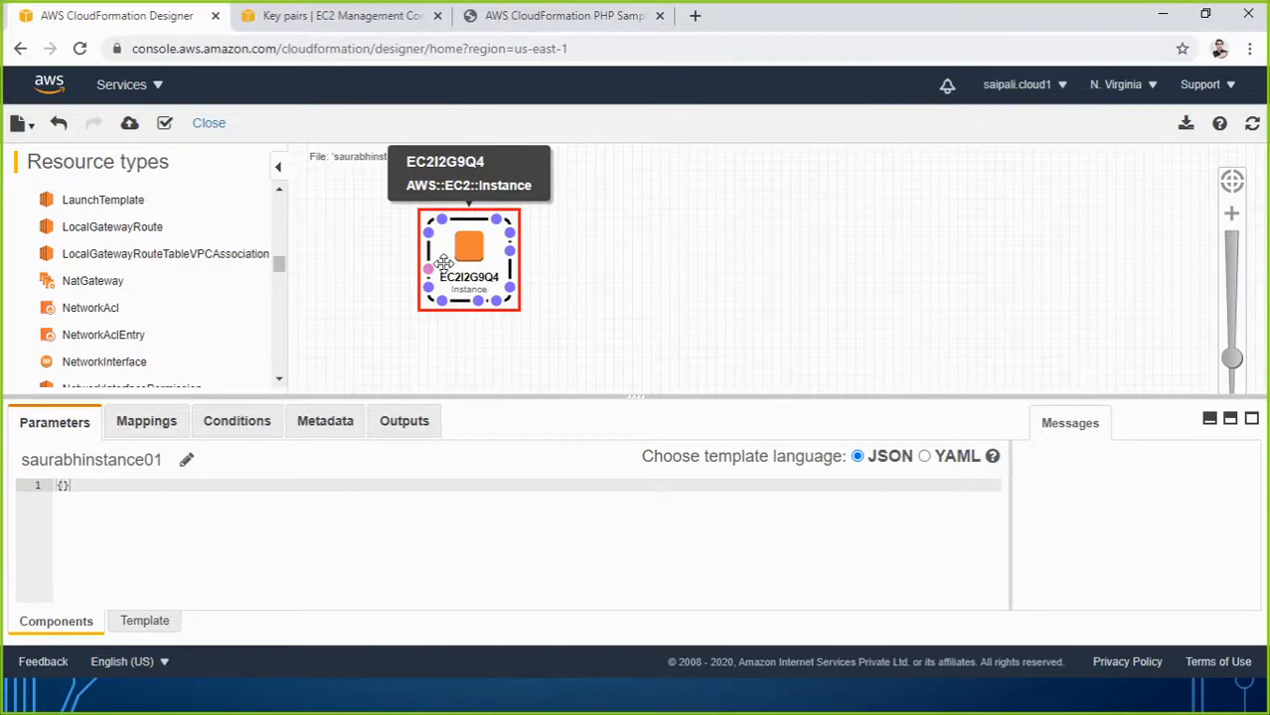
click(401, 278)
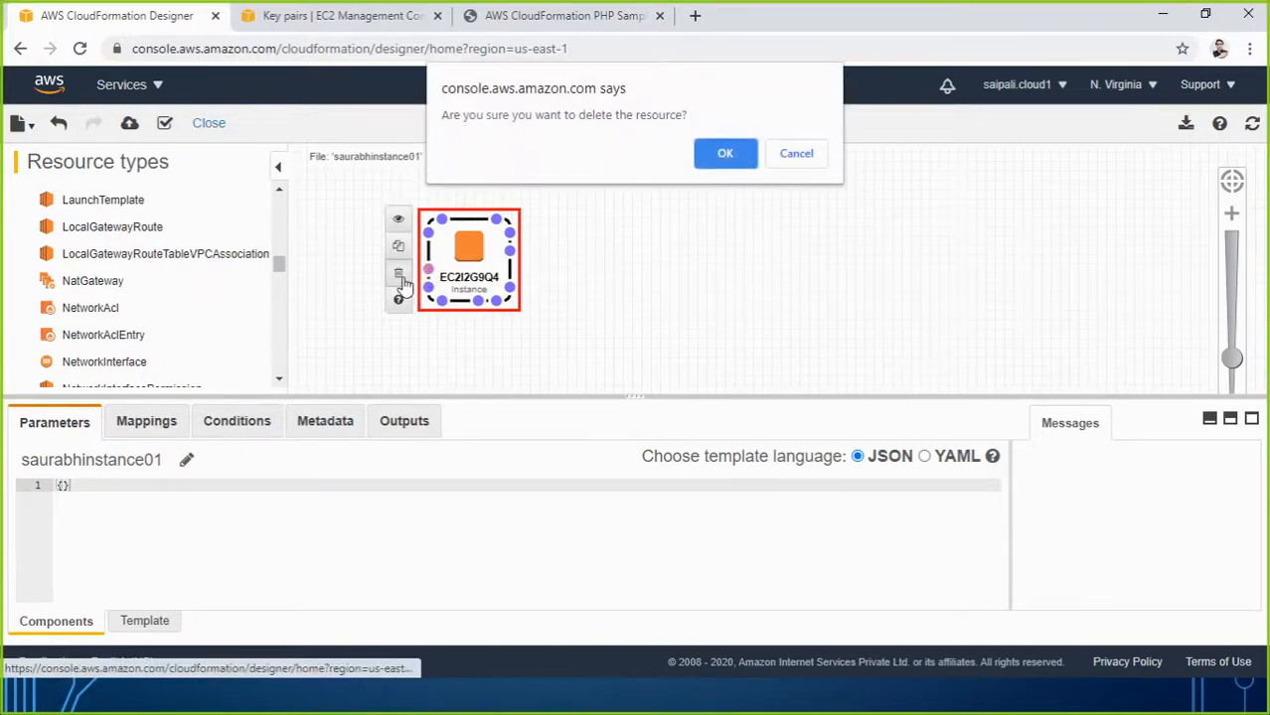
click(698, 159)
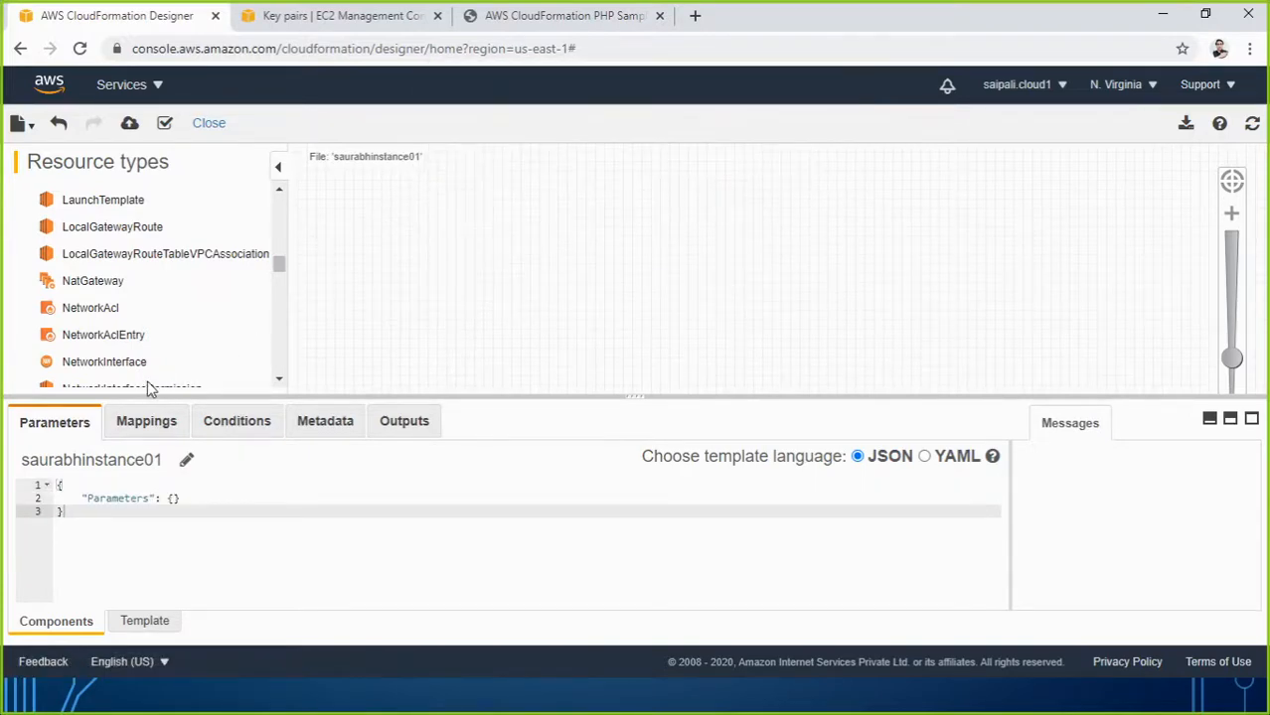
Scroll back to EC2 > Instance, drag a new instance onto the canvas, and reposition it.
scroll(105, 313, down, 3)
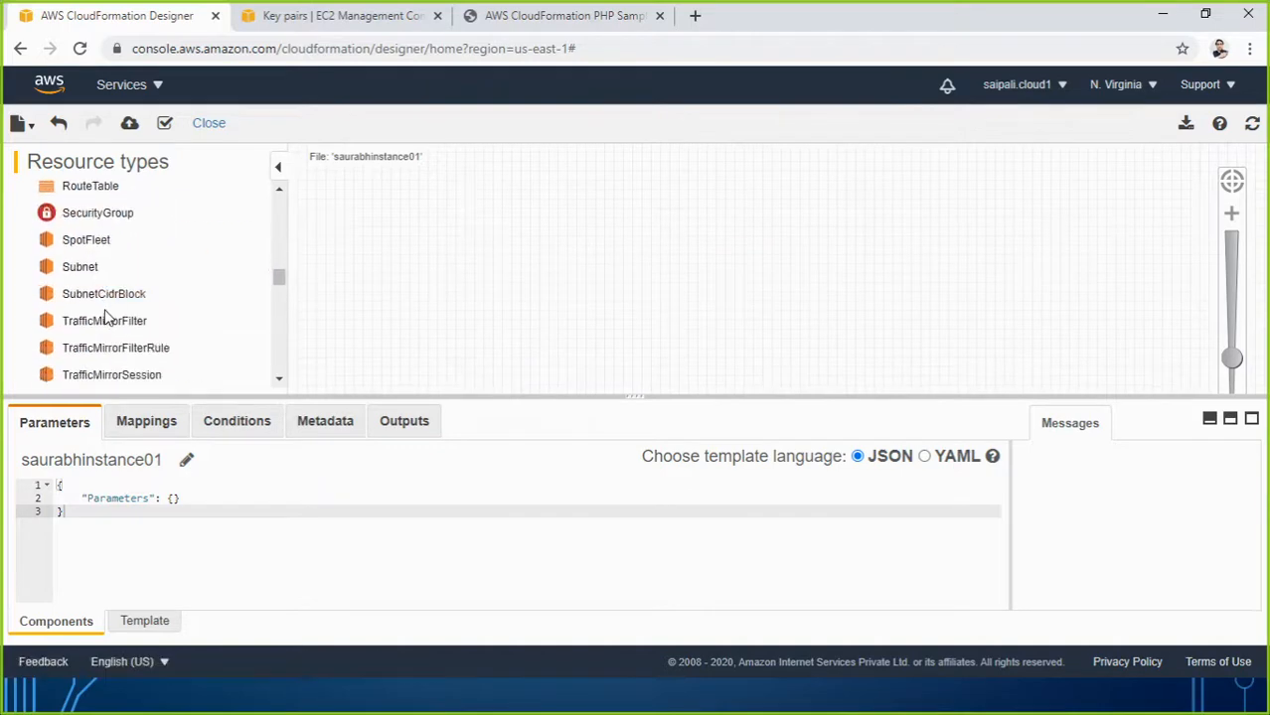
scroll(106, 316, down, 10)
scroll(109, 328, up, 2)
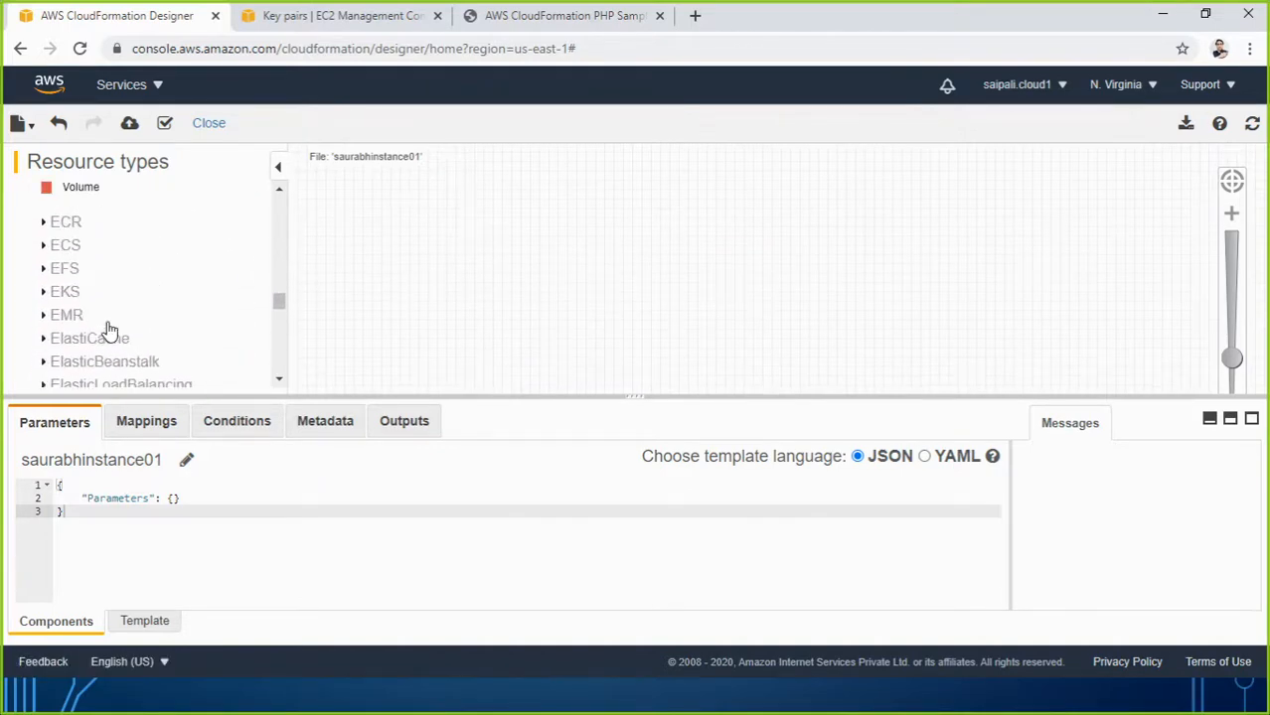
scroll(108, 329, up, 3)
scroll(108, 329, down, 3)
scroll(94, 283, up, 3)
scroll(98, 296, up, 3)
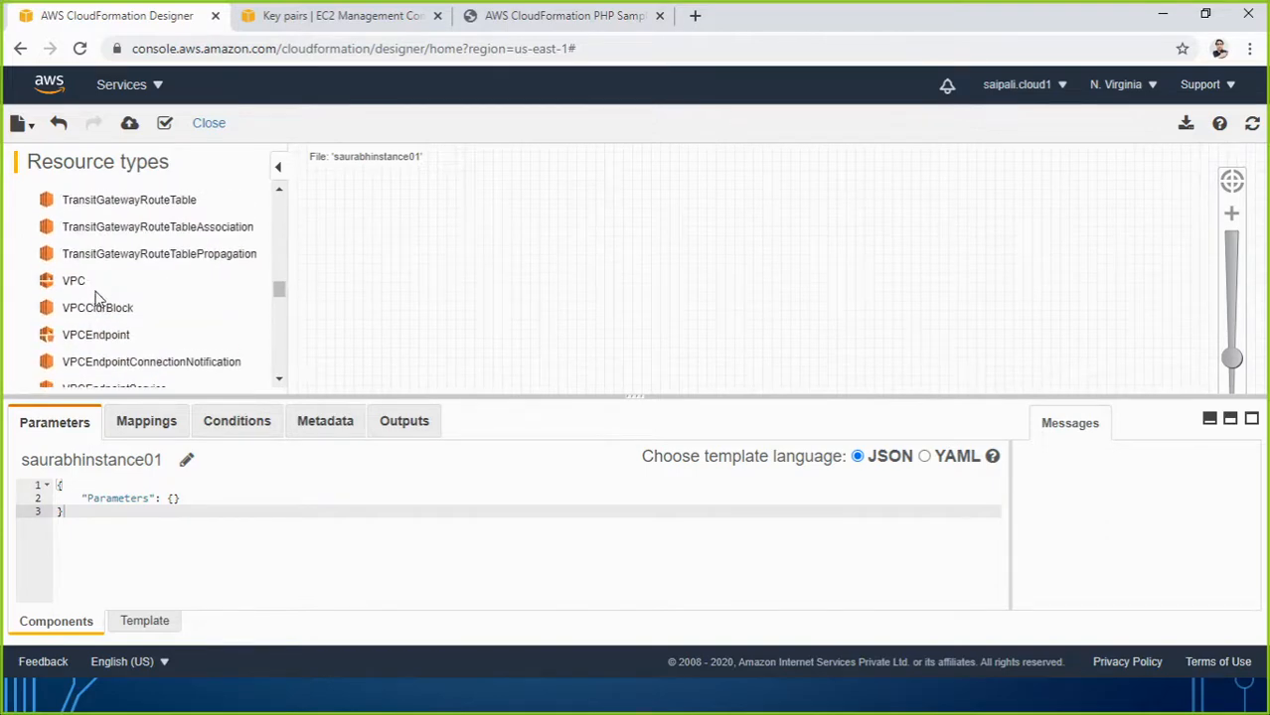
scroll(97, 288, up, 9)
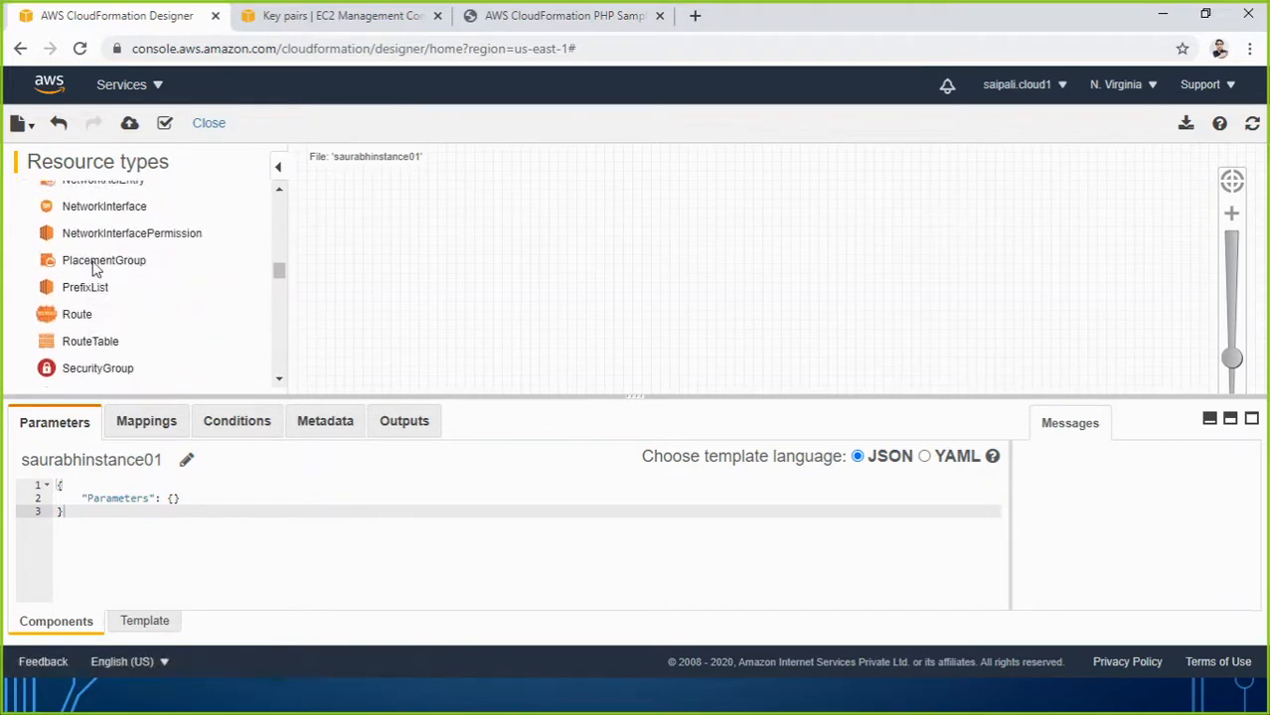
scroll(94, 263, up, 6)
scroll(85, 278, up, 6)
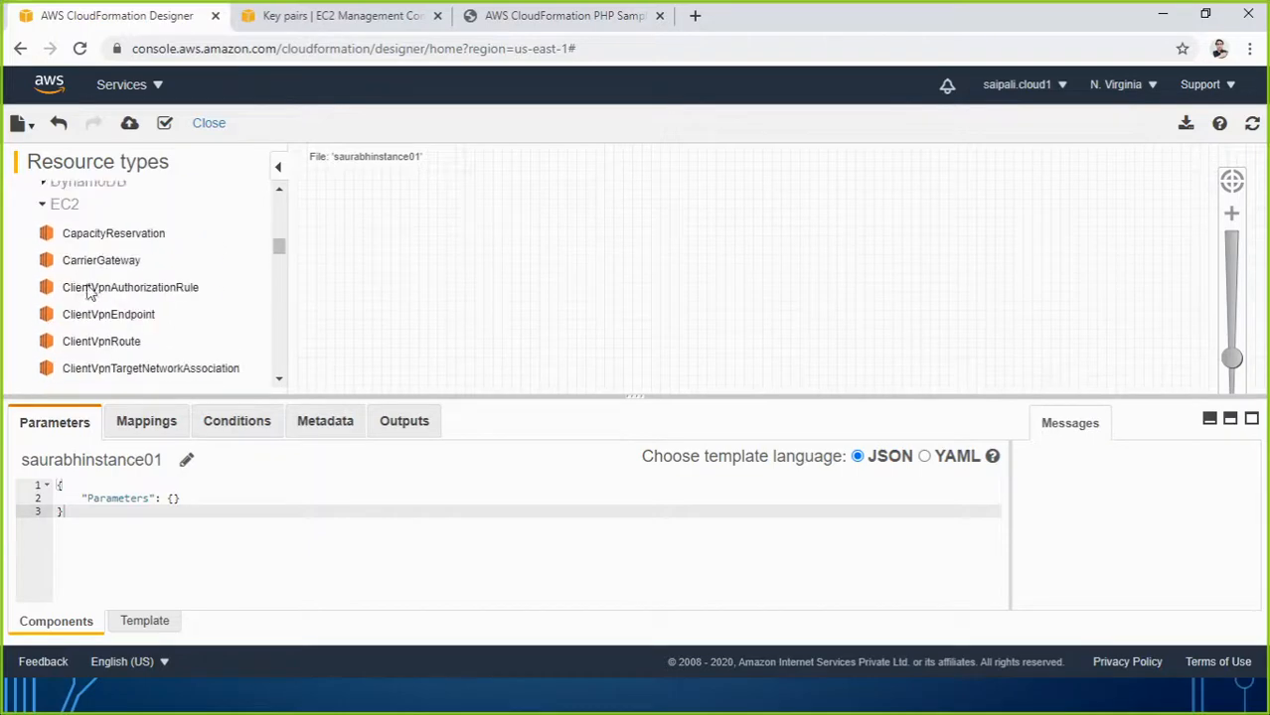
scroll(87, 288, down, 5)
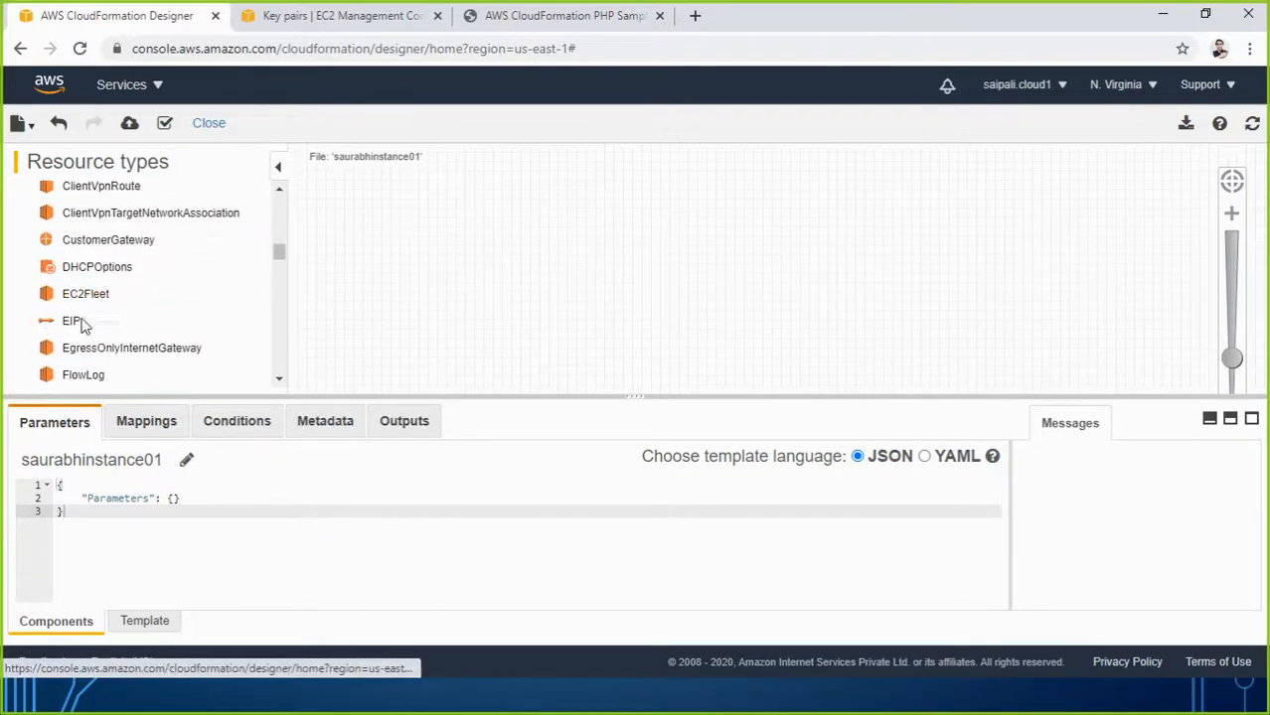
scroll(94, 328, down, 6)
drag(92, 300, 538, 259)
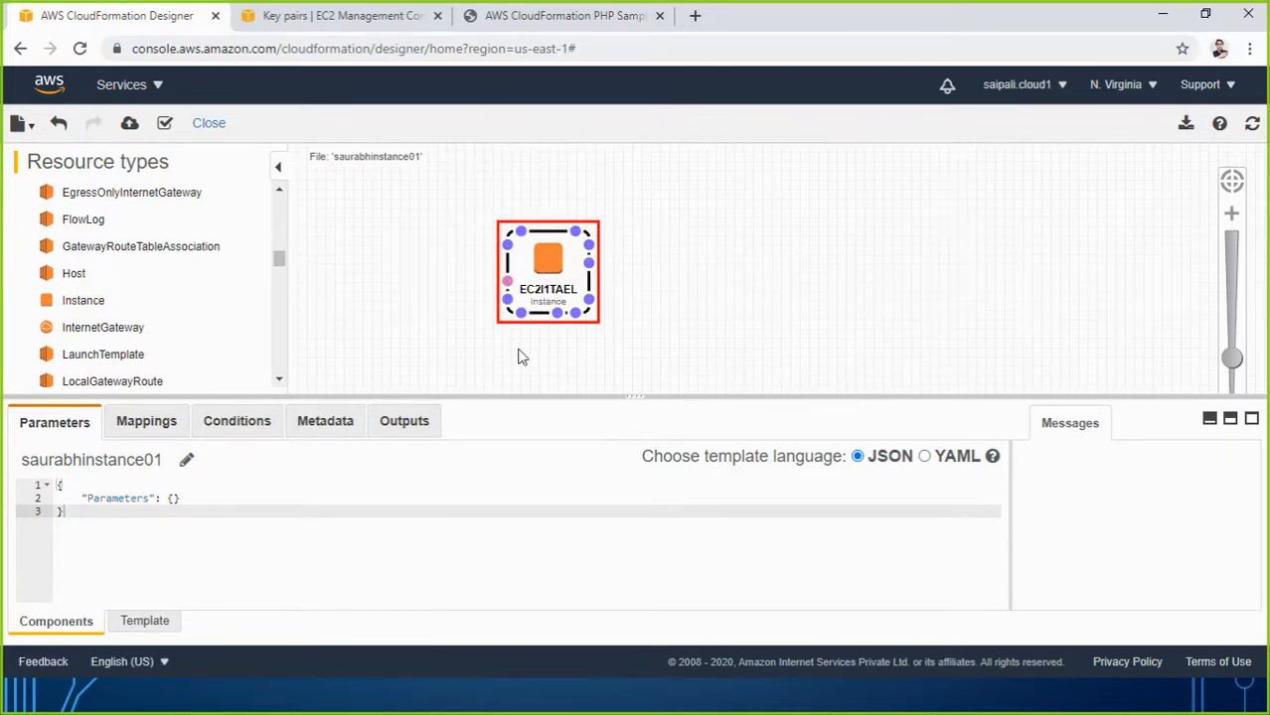
drag(554, 281, 500, 236)
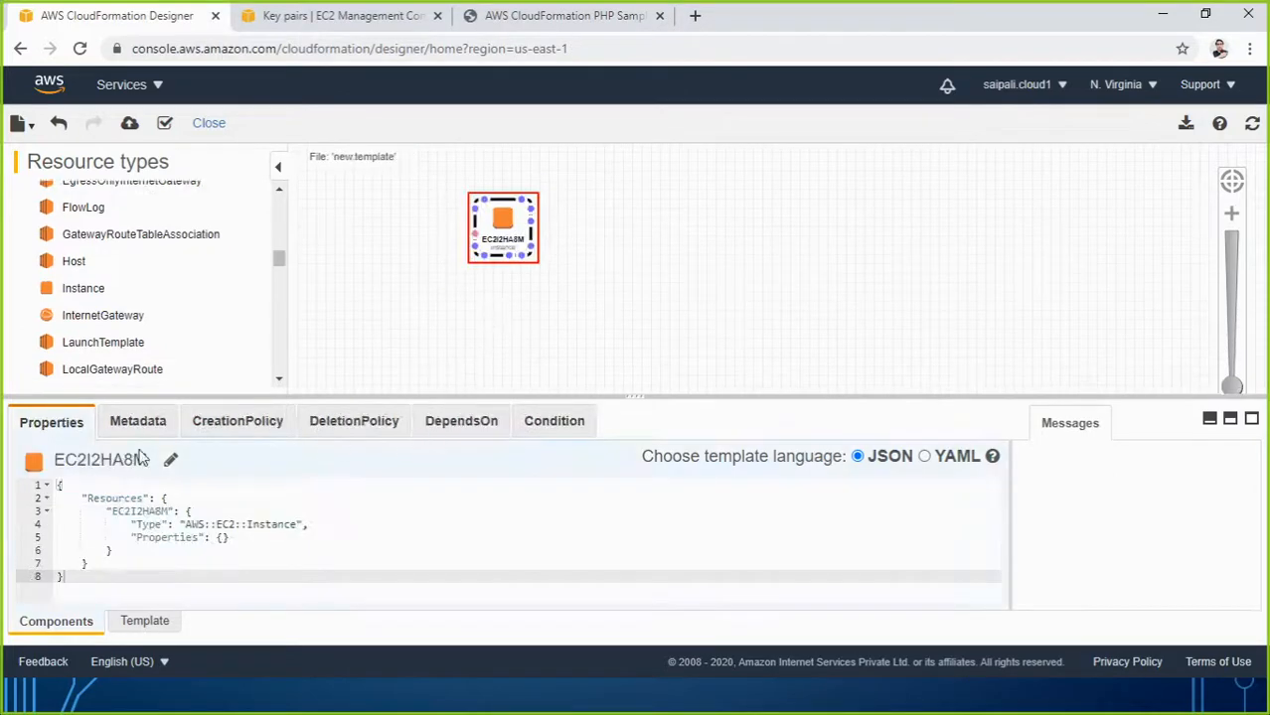
Rename the instance to saurabhinstance0001 on JSON line 3 and refresh the canvas.
click(165, 511)
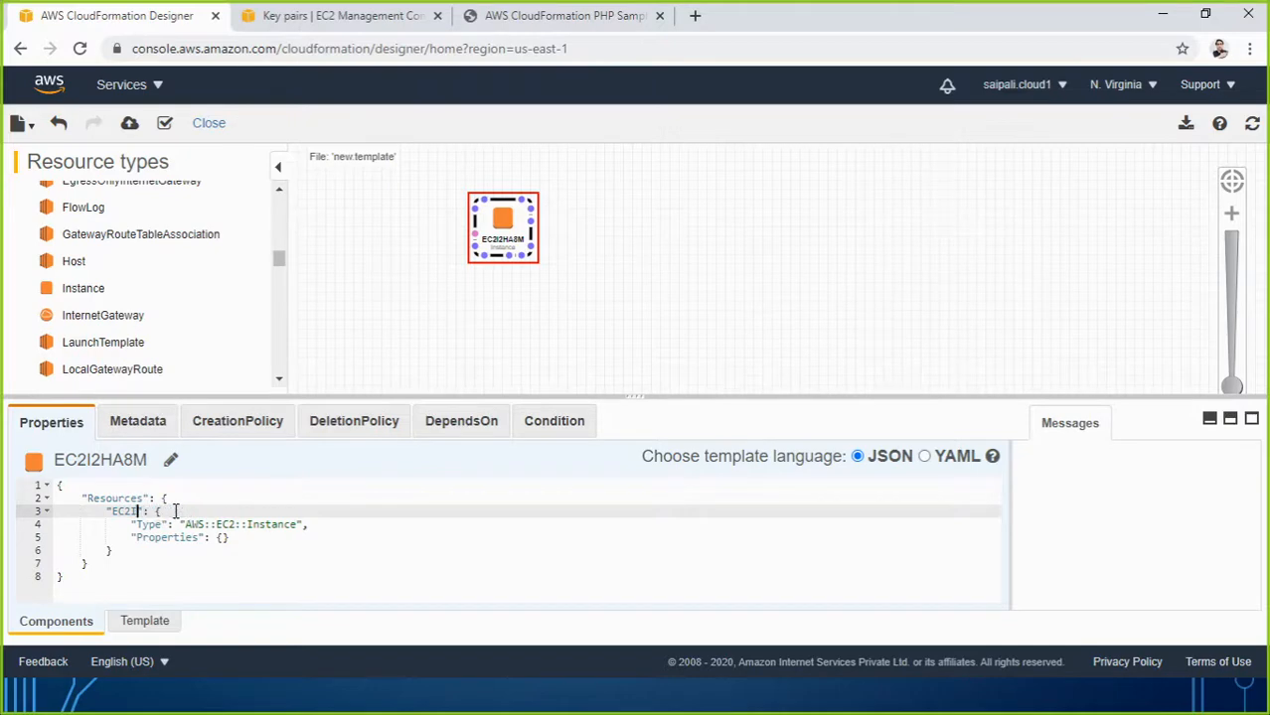
key(BackSpace)
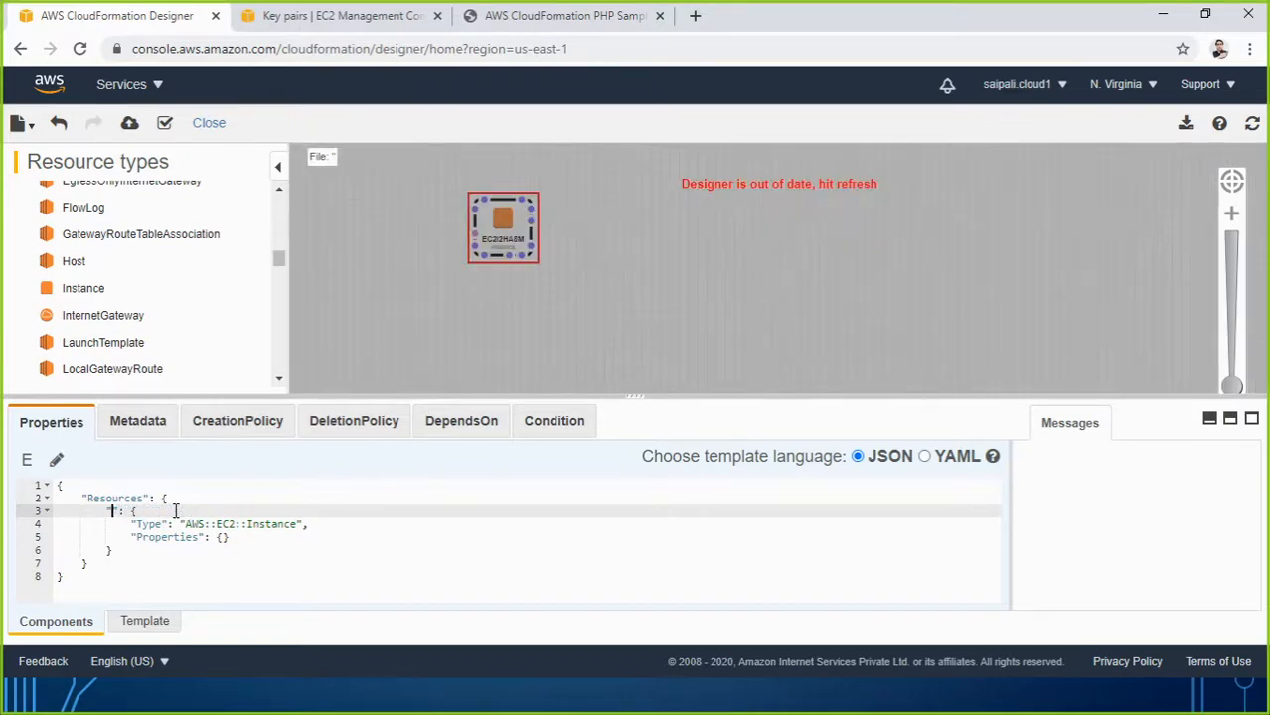
text(saurabh)
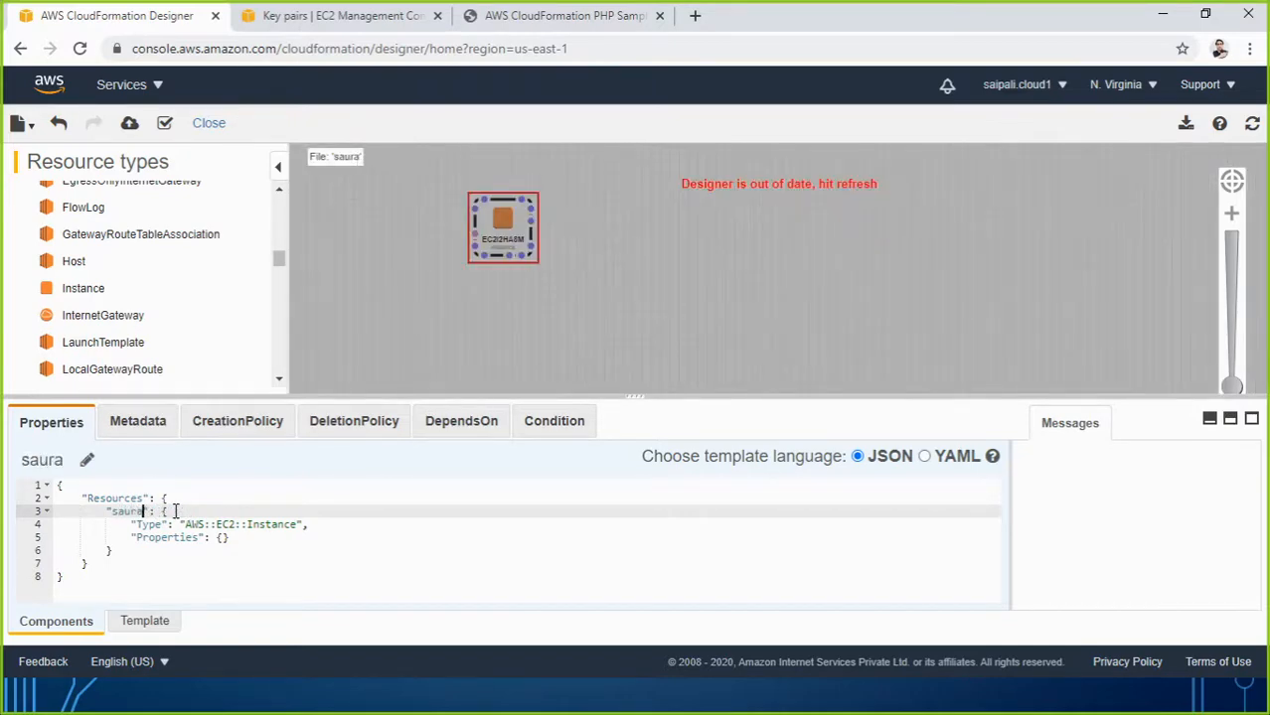
text(insta)
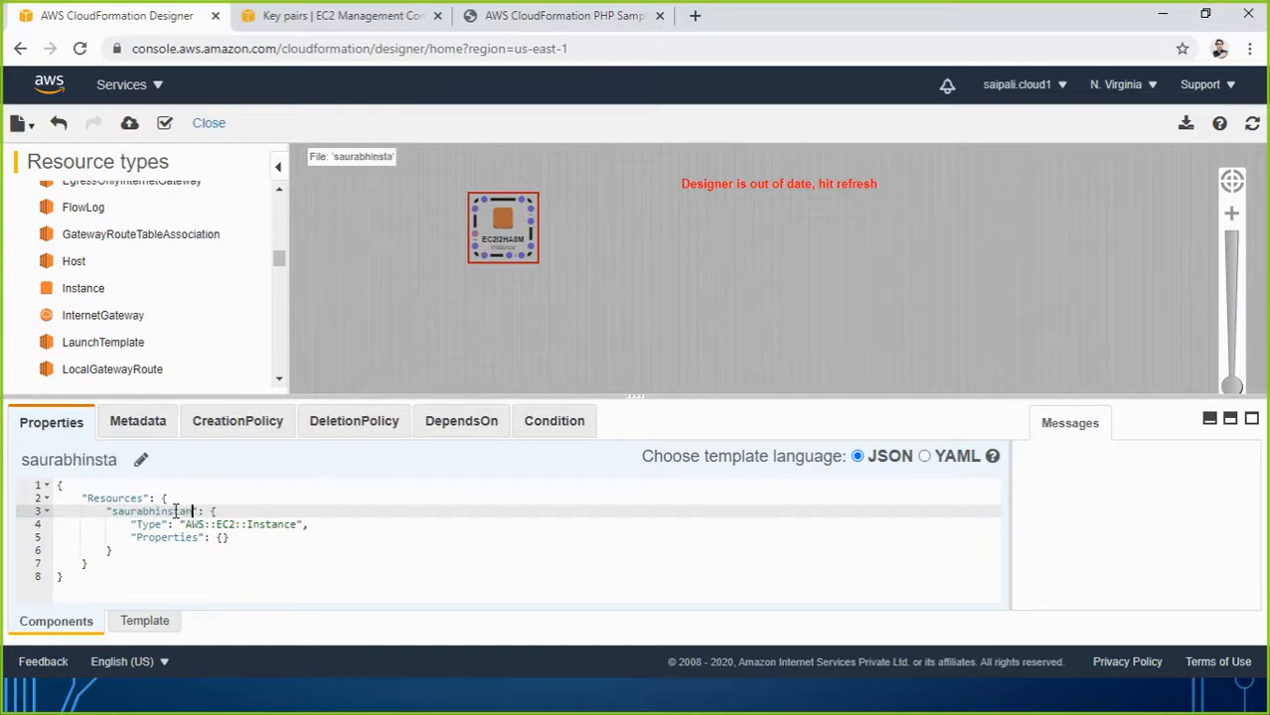
text(nce0001)
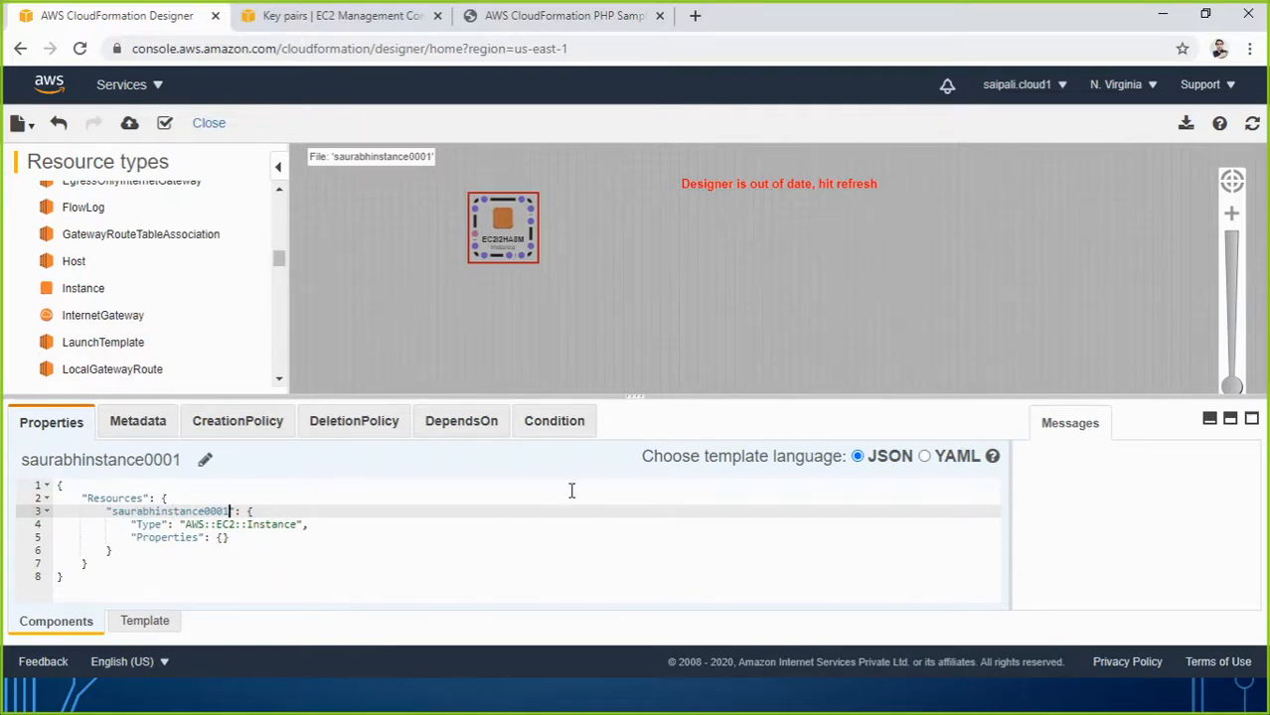
click(1251, 125)
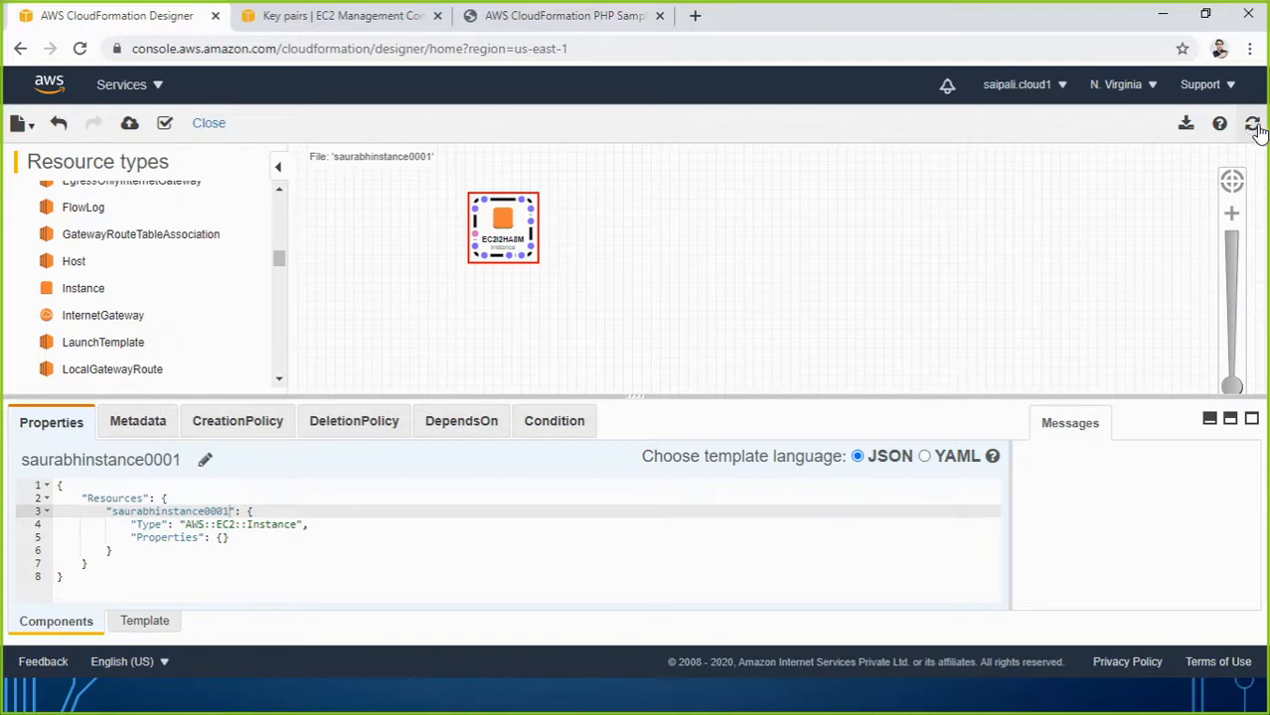
Zoom in and pan to center the EC2 instance, then select it and try its connection port.
click(519, 247)
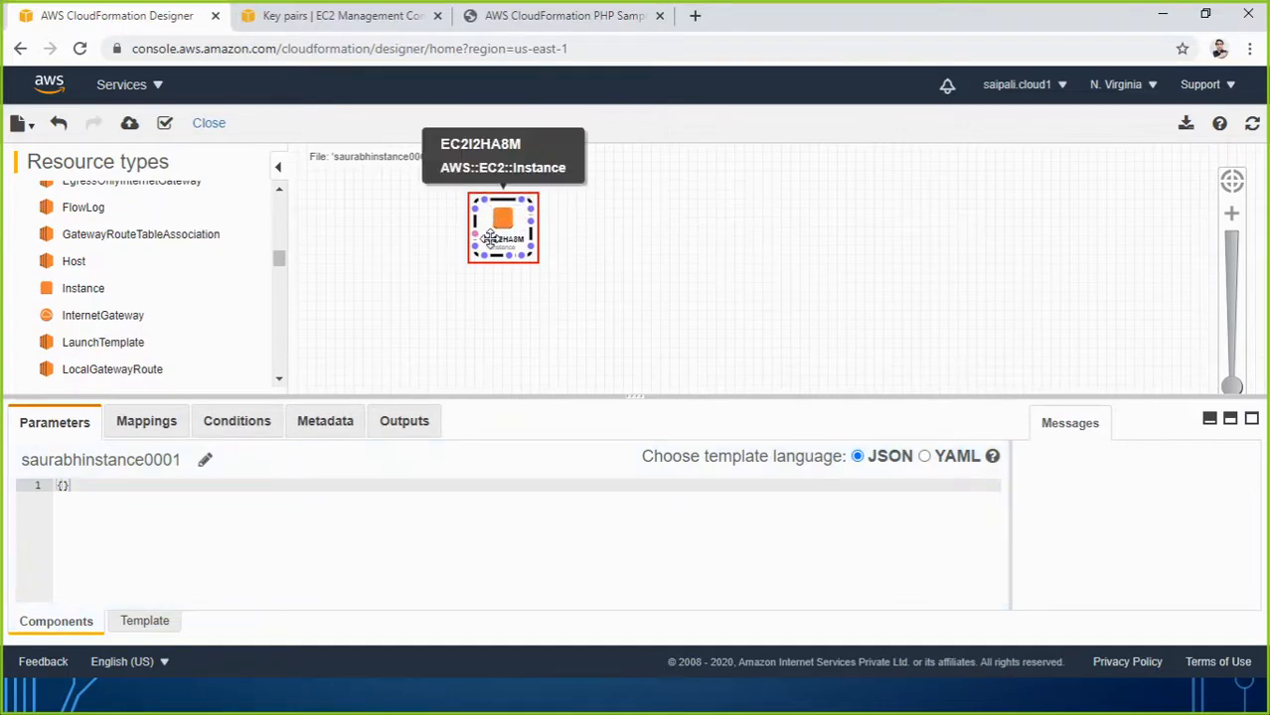
click(504, 270)
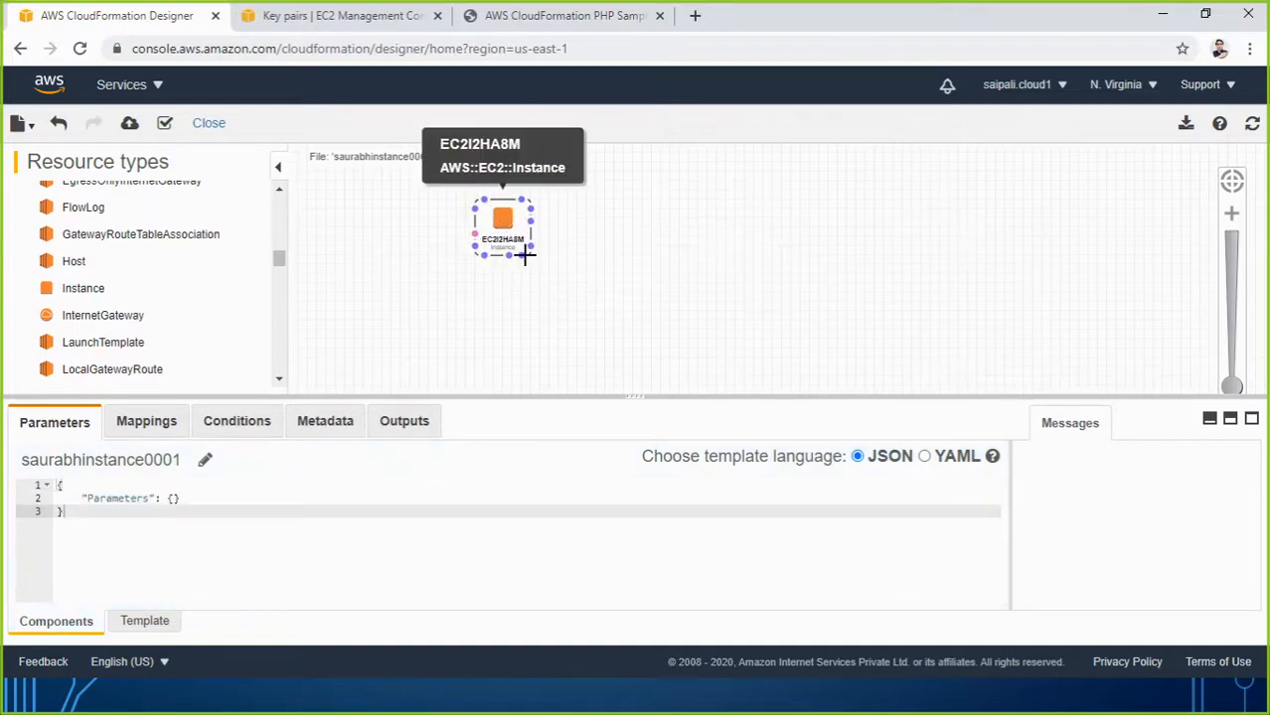
drag(1236, 386, 1231, 289)
drag(561, 217, 746, 263)
drag(676, 246, 846, 272)
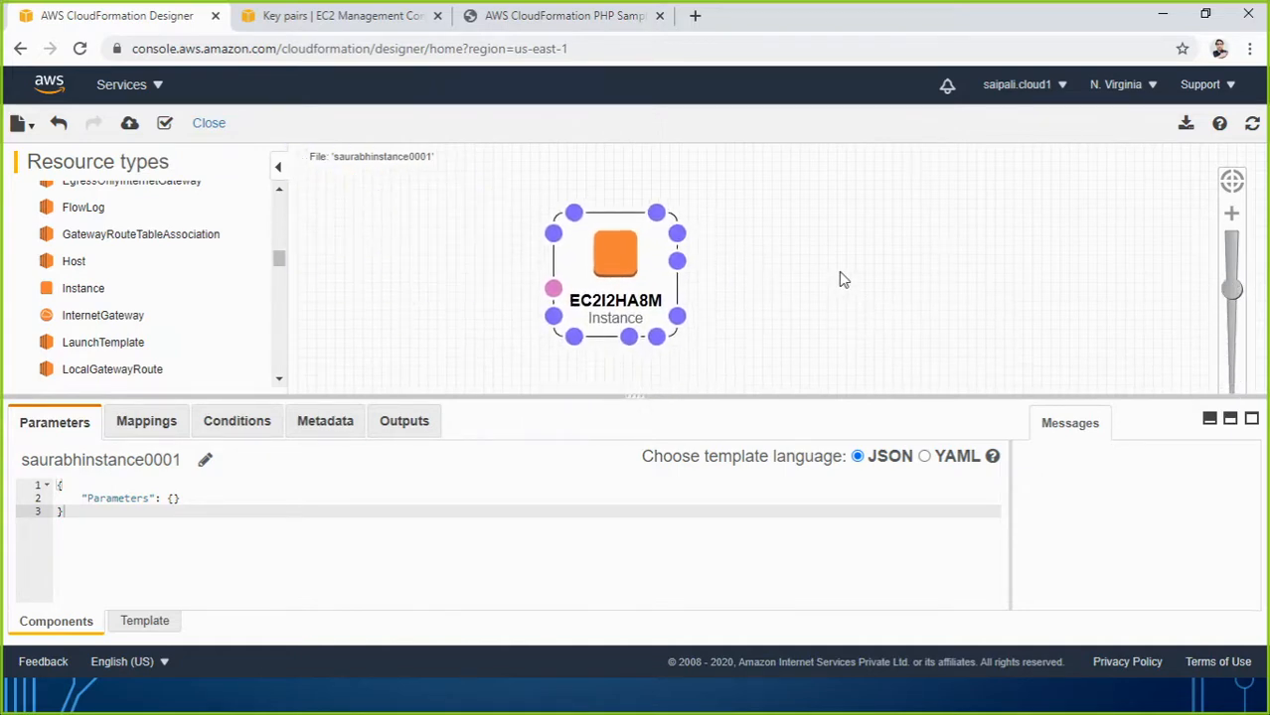
click(619, 272)
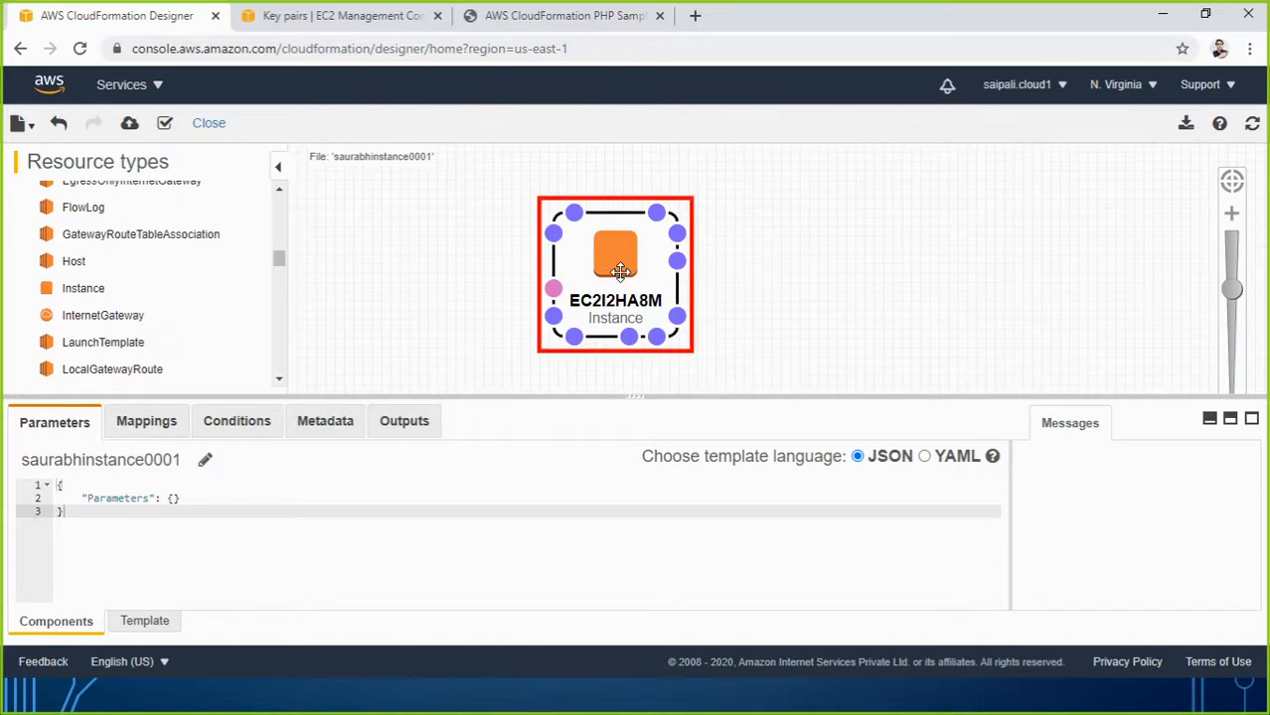
drag(1233, 291, 1233, 294)
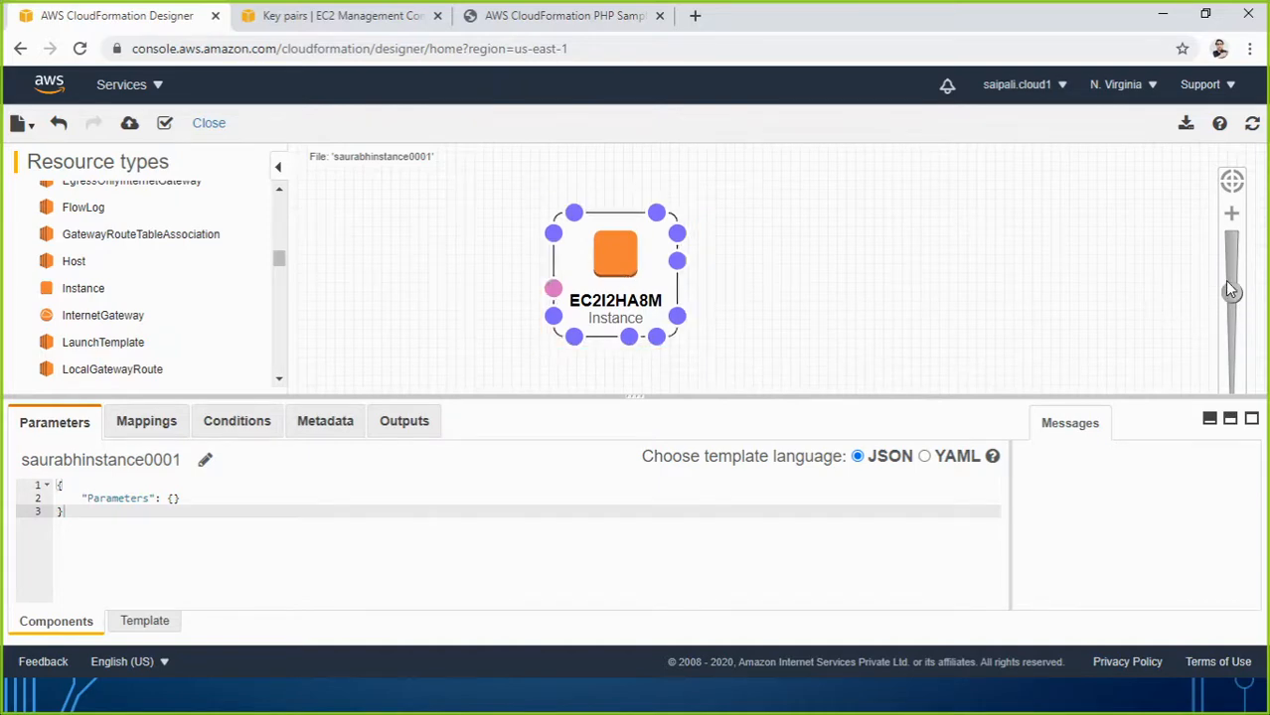
click(665, 264)
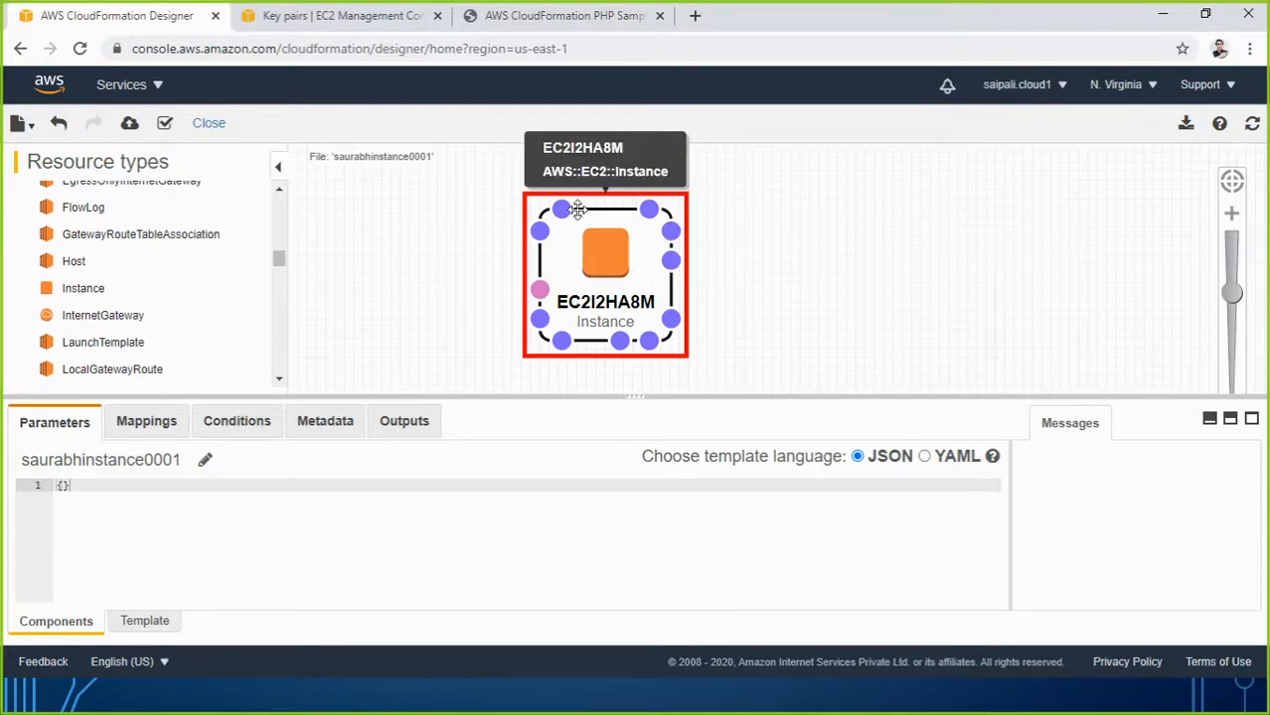
drag(539, 288, 544, 287)
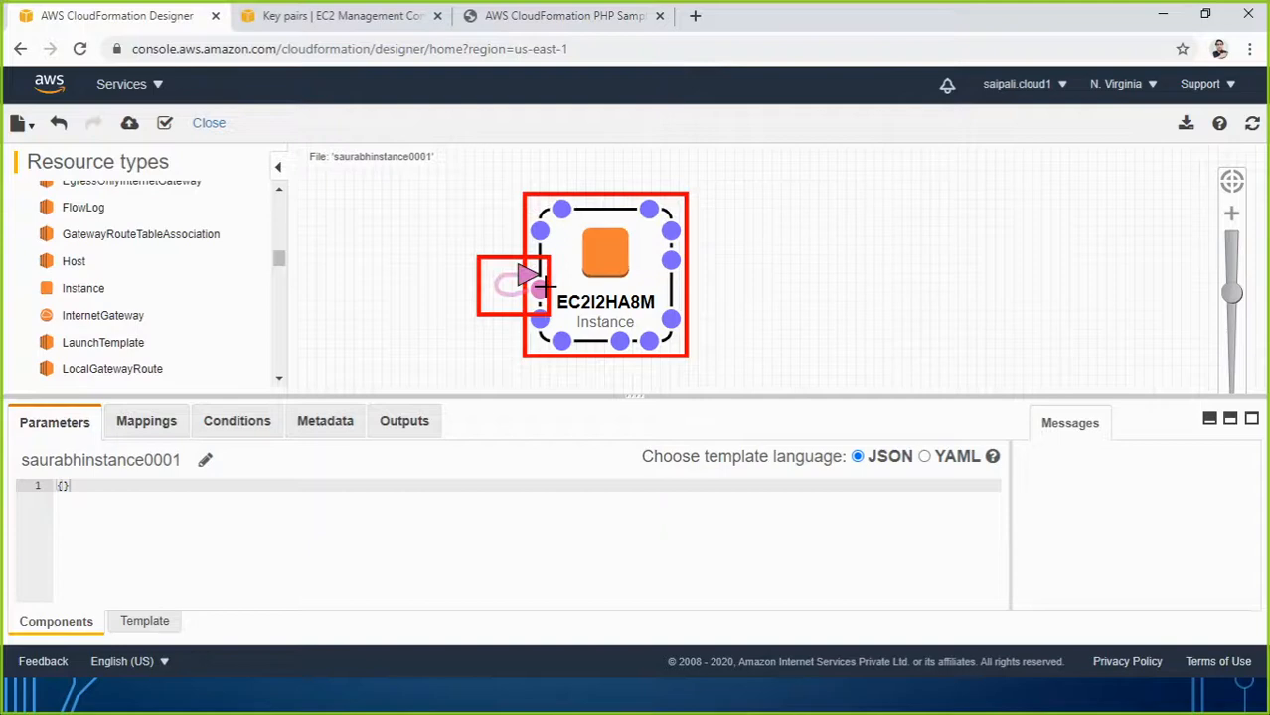
right_click(611, 279)
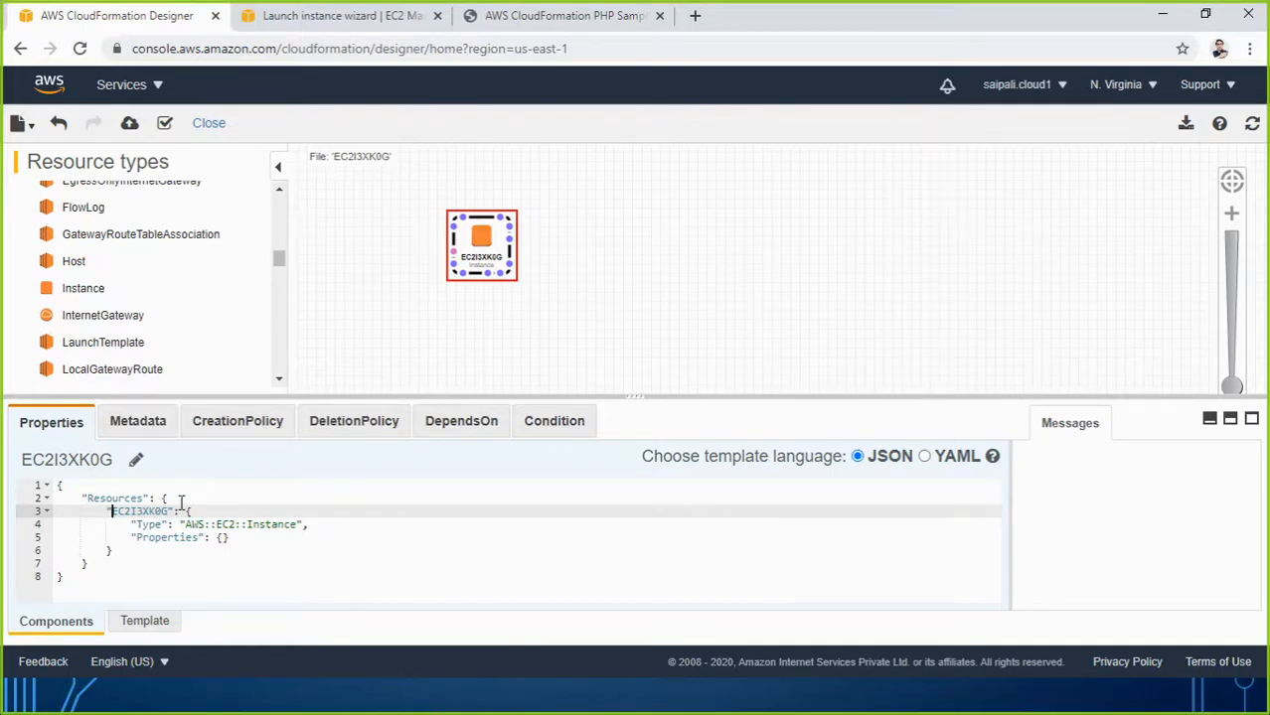
Prefix the instance name with 'amazonlinux' to make amazonlinuxEC2I3XK0G and refresh the canvas.
text(amazo)
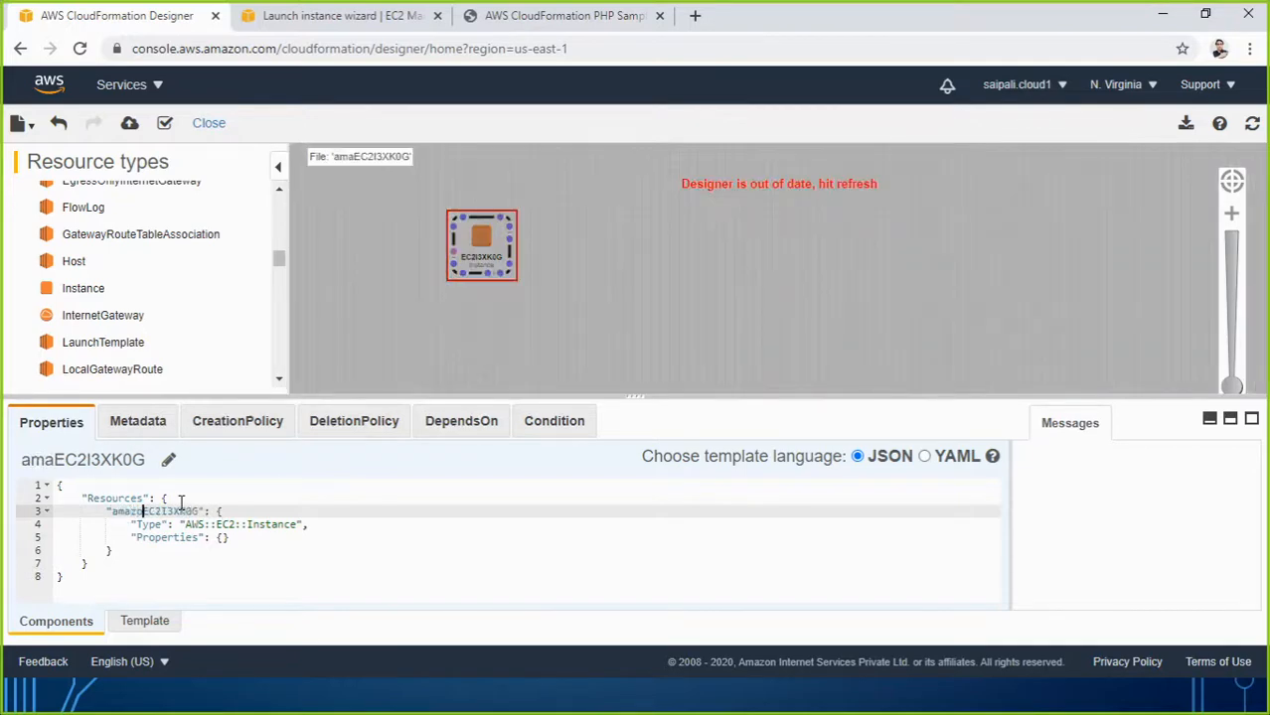
text(nlinux)
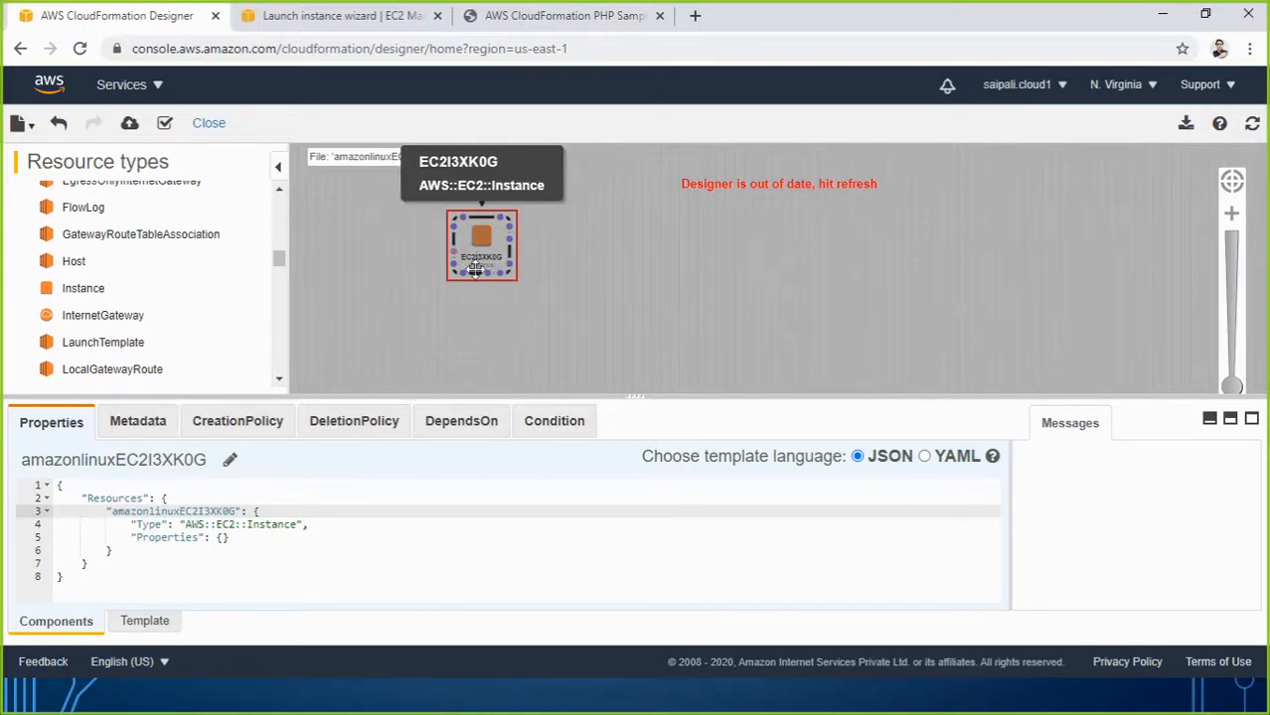
click(1252, 123)
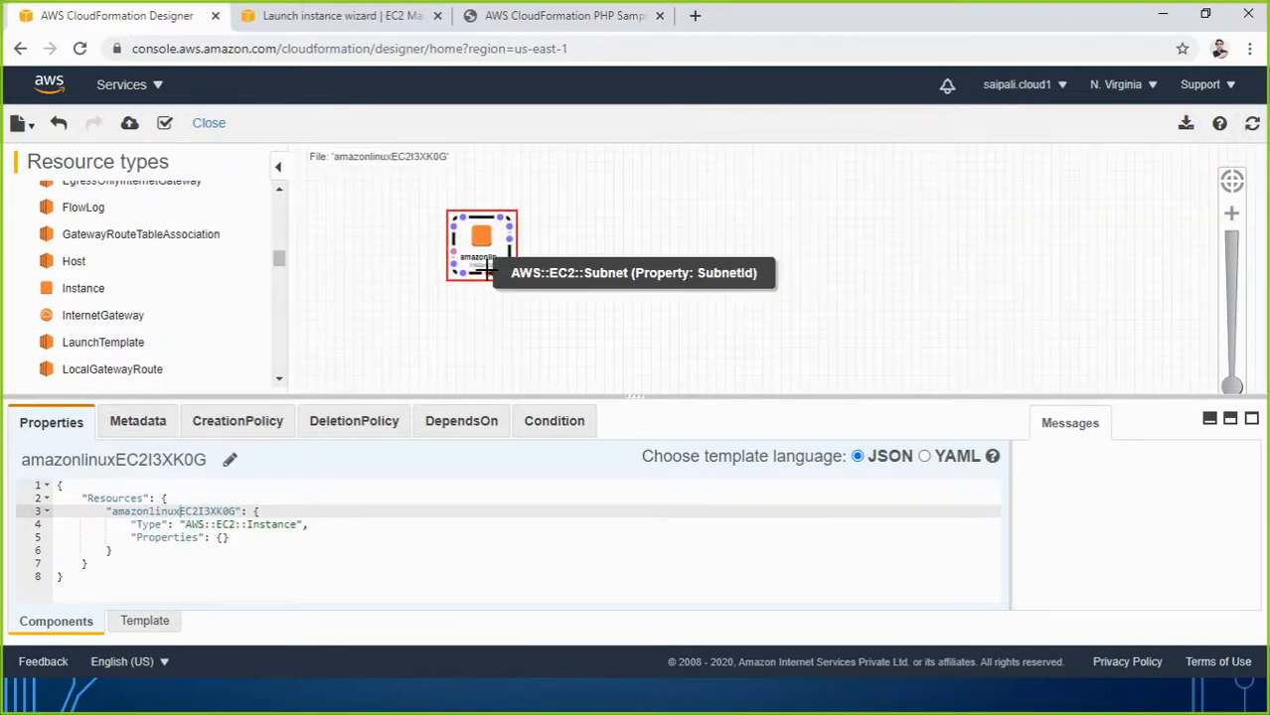
Zoom and pan onto the amazonlinuxEC2I3XK0G instance, select it, and validate the template.
drag(1229, 384, 1231, 359)
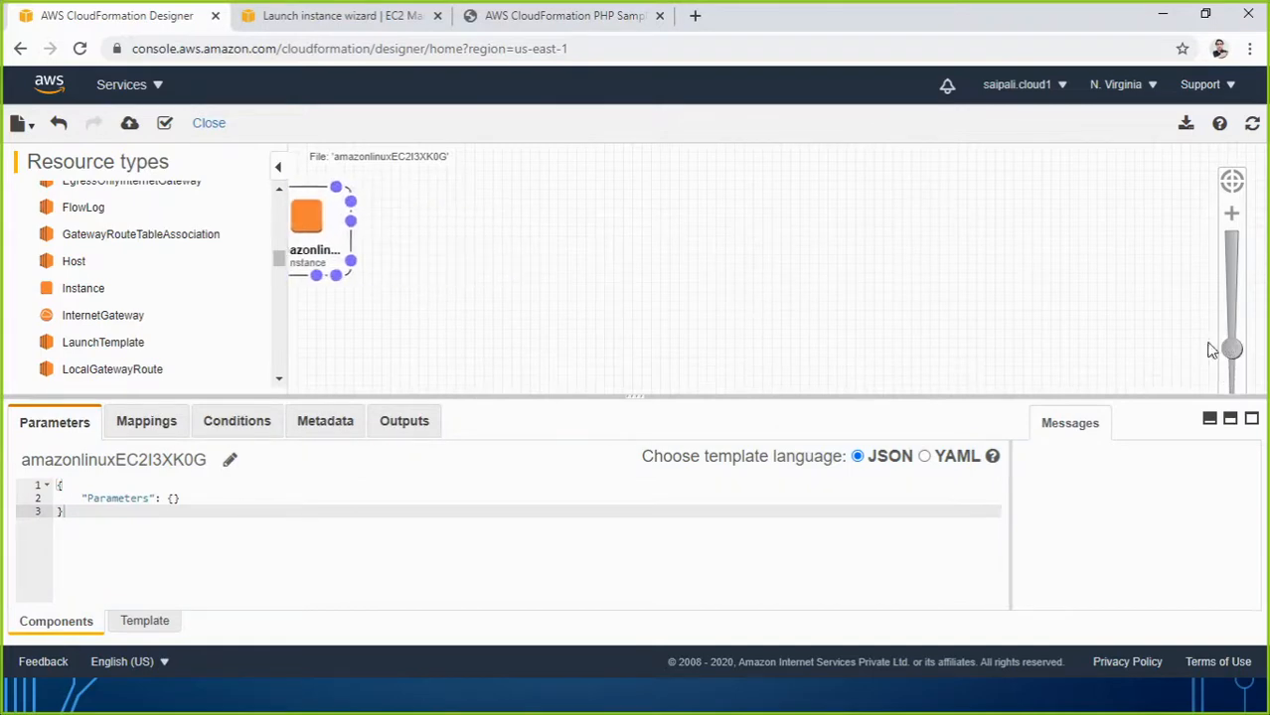
drag(473, 263, 653, 312)
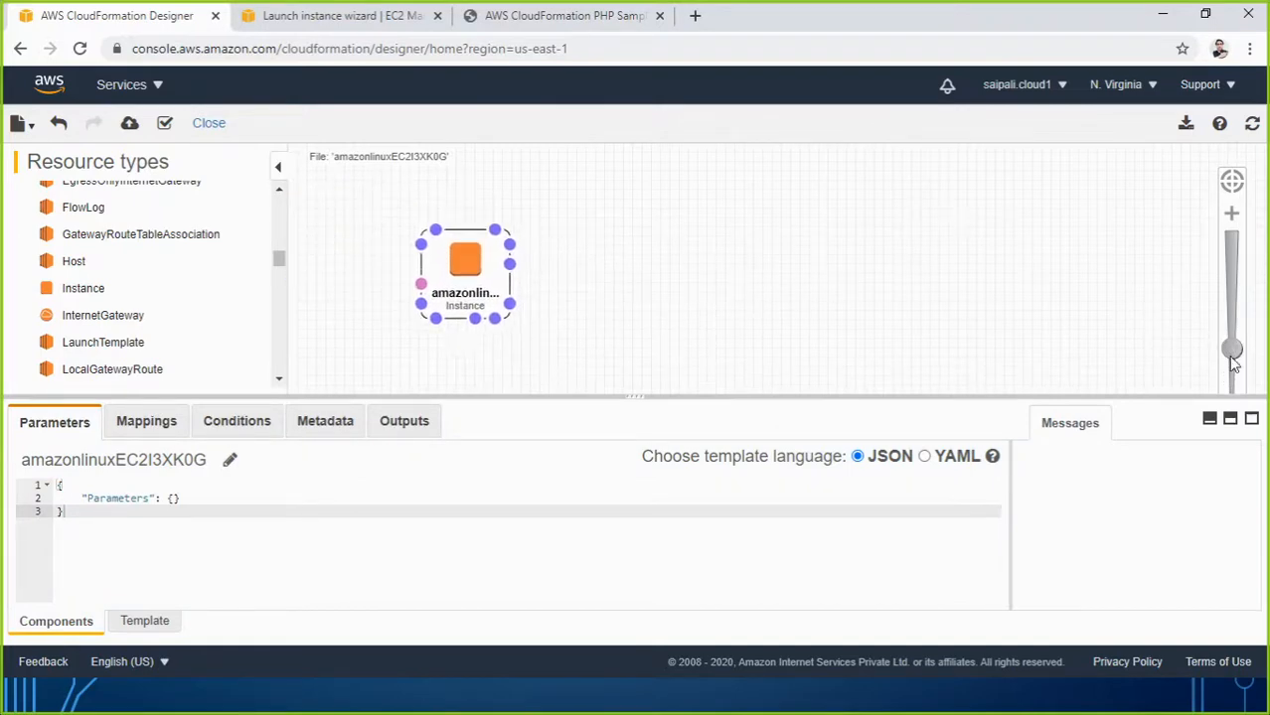
drag(1230, 311, 1231, 303)
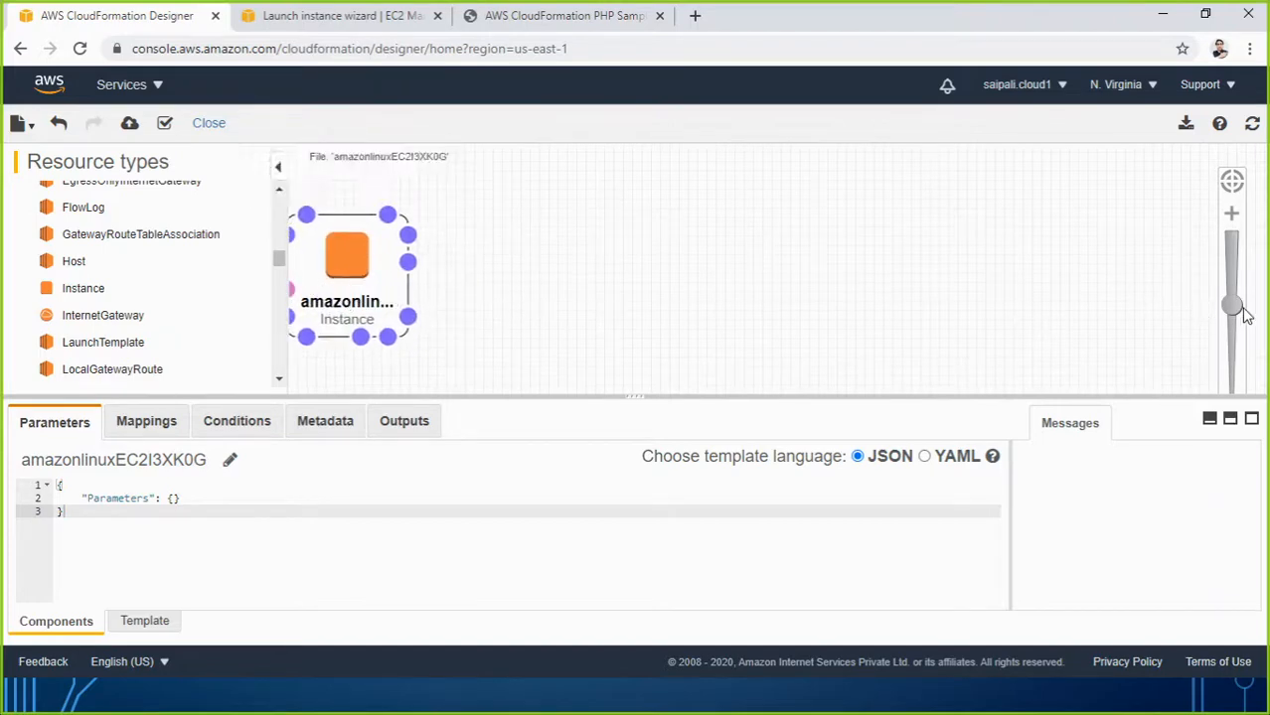
drag(1233, 311, 1247, 287)
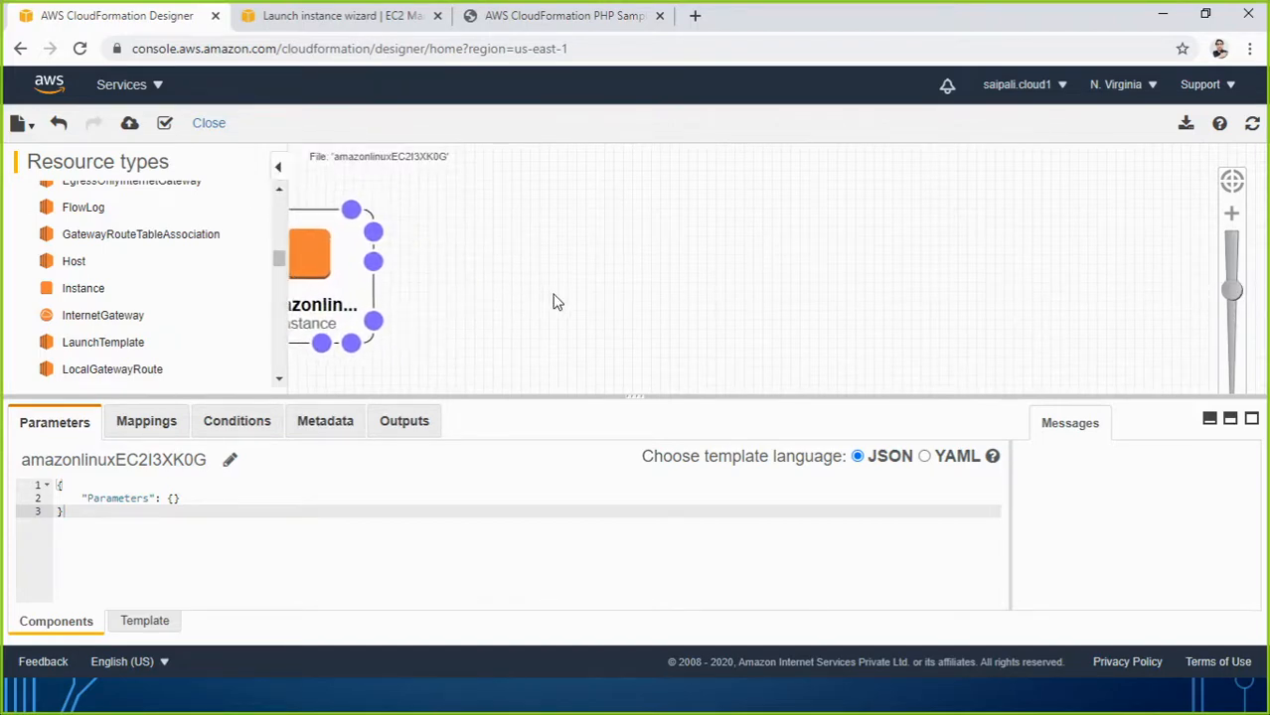
drag(553, 299, 683, 300)
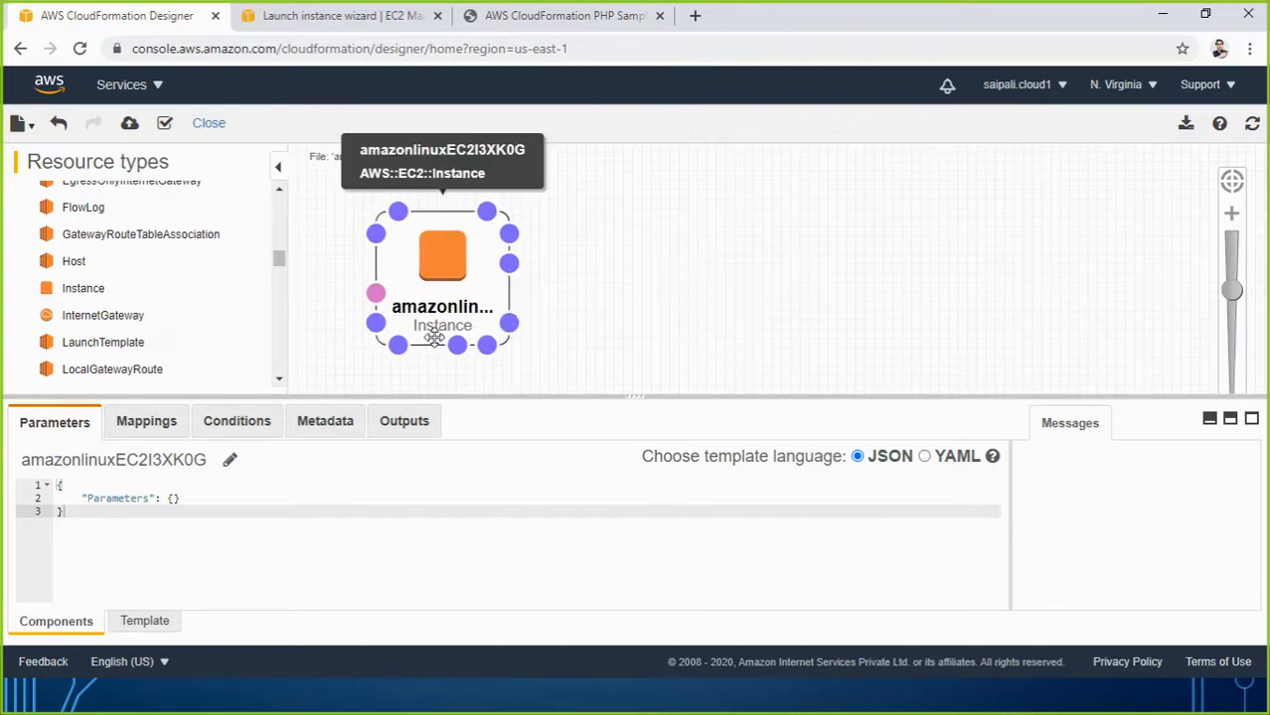
click(456, 288)
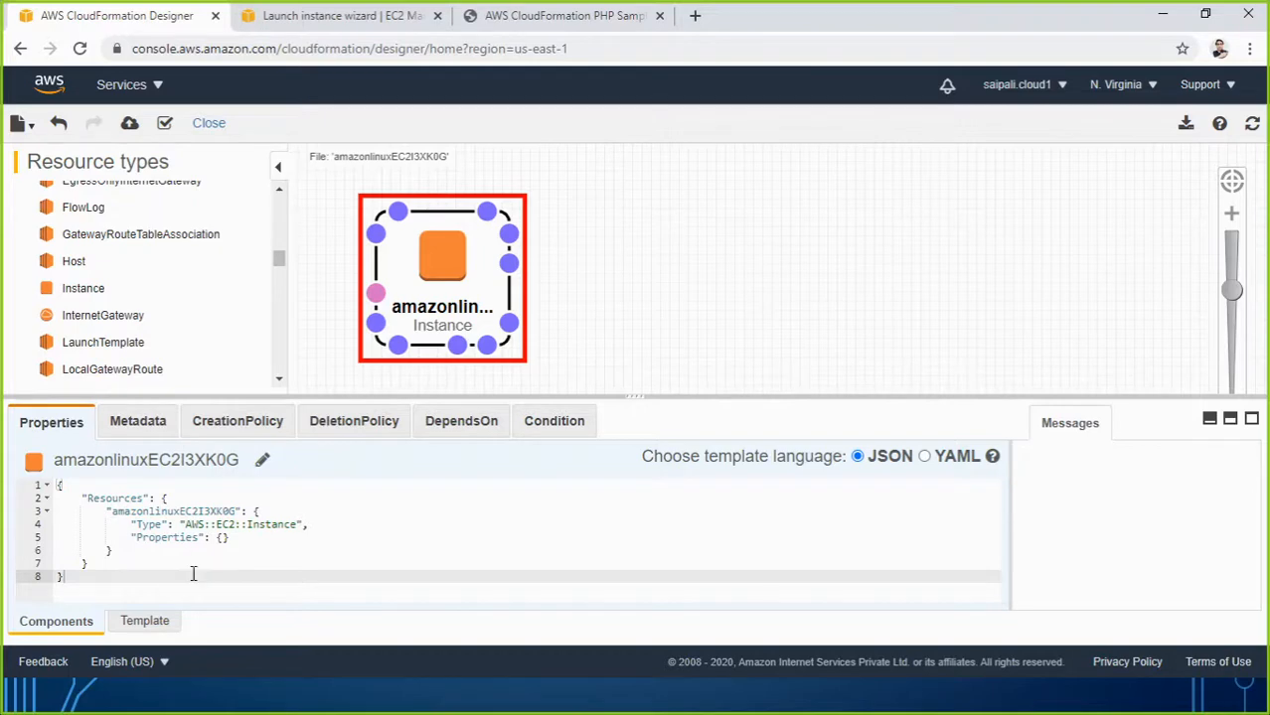
click(165, 127)
Add an empty "ImageID" key on a new line inside the instance's Properties braces.
click(224, 537)
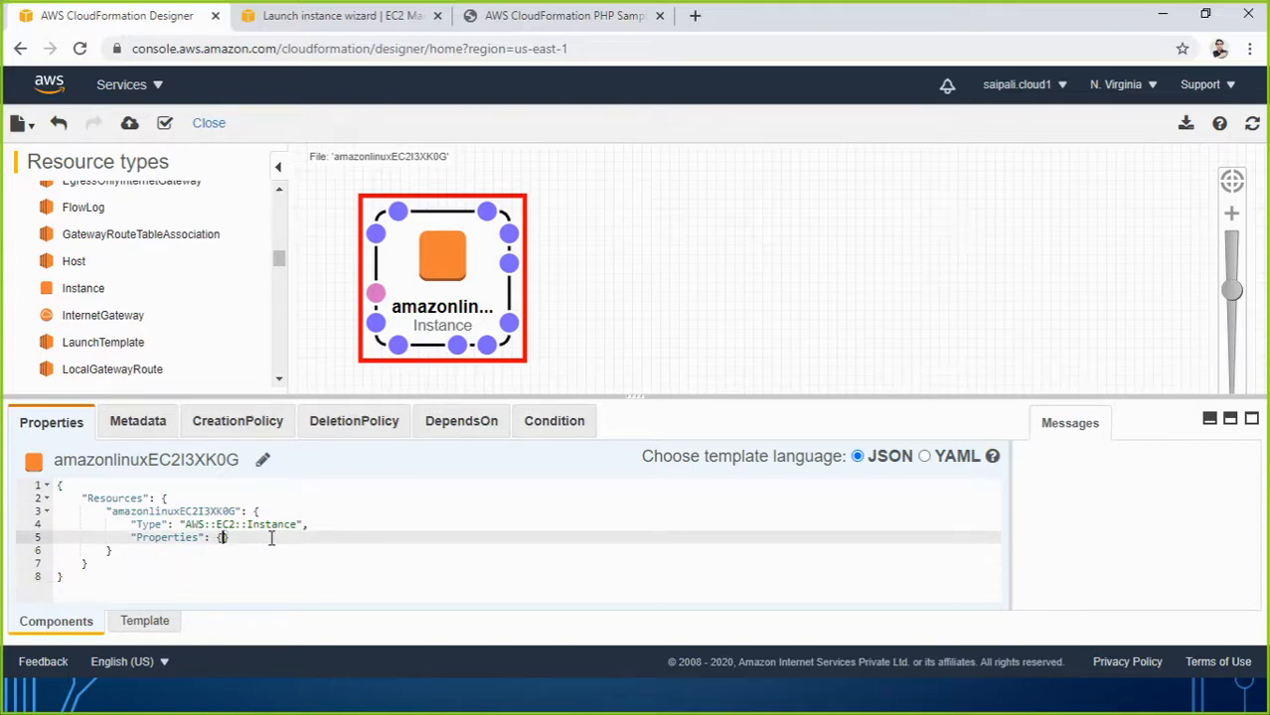
key(Return)
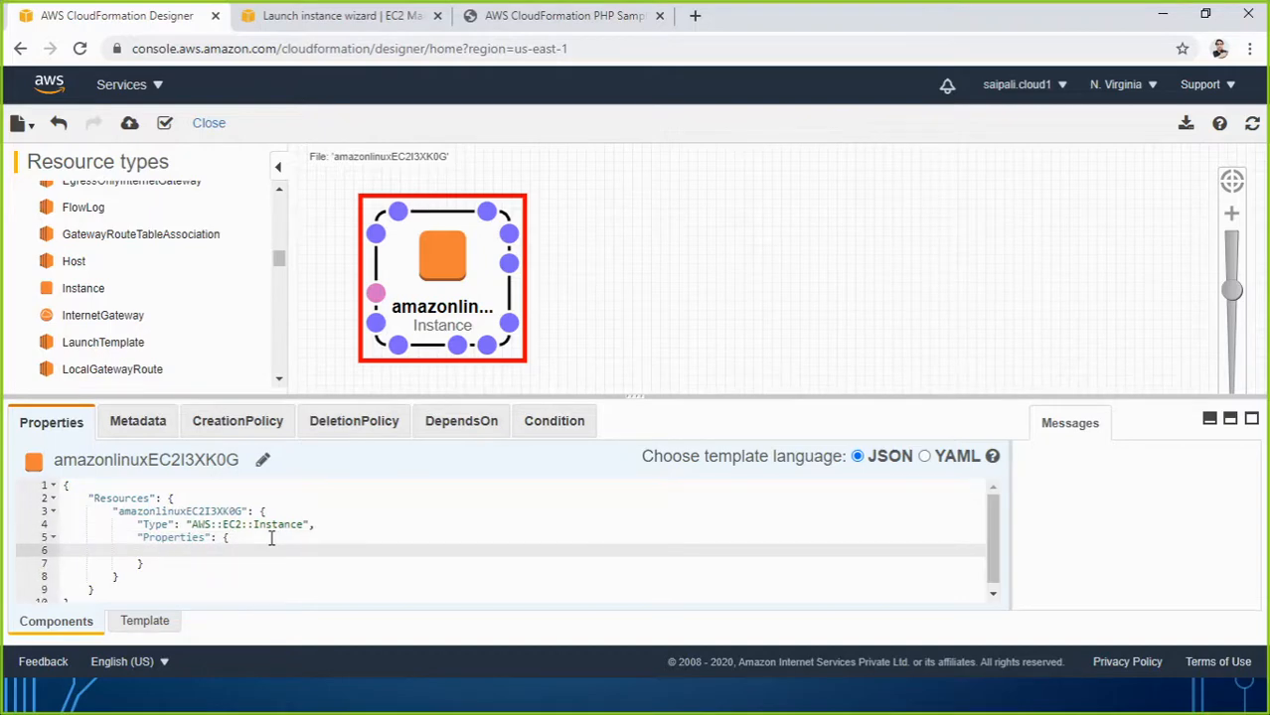
text(ImageI)
key(BackSpace)
key(BackSpace)
key(BackSpace)
key(BackSpace)
key(BackSpace)
key(BackSpace)
text("ImageID":)
Reload the EC2 AMI selection page and copy the Amazon Linux 2 AMI ID ami-0947d2ba12ee1ff75.
click(293, 20)
scroll(635, 349, up, 3)
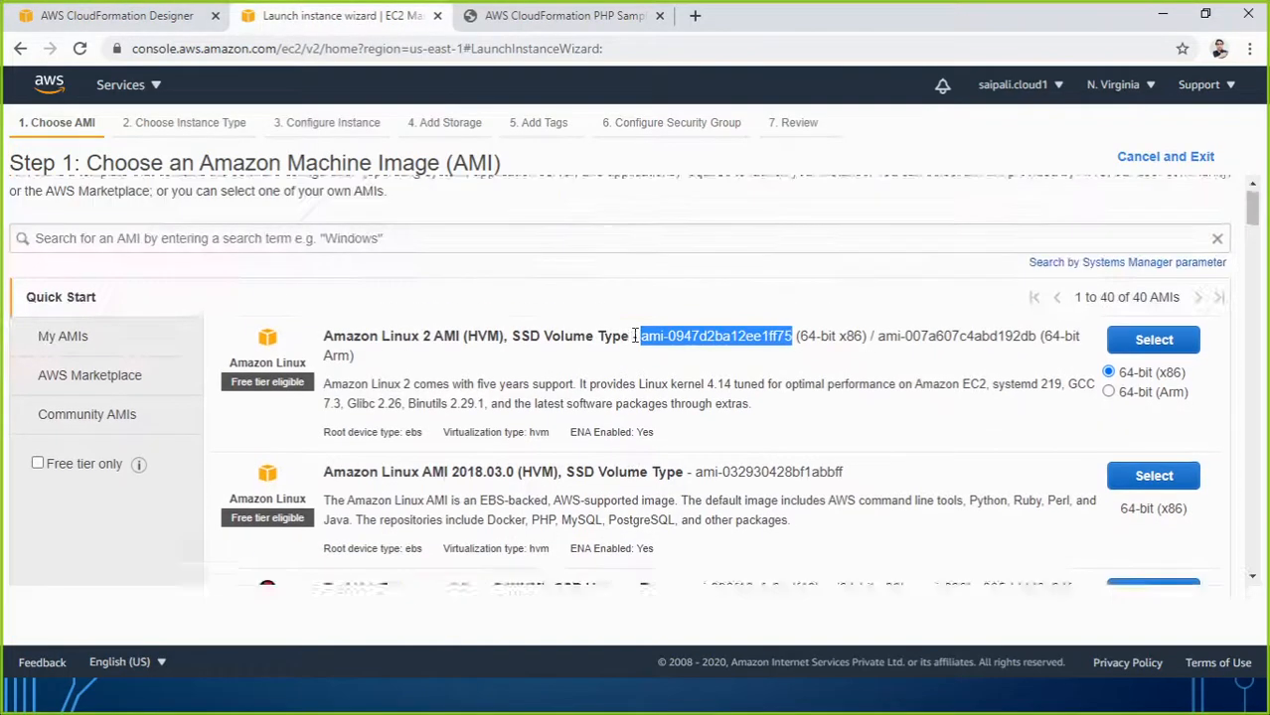
click(683, 378)
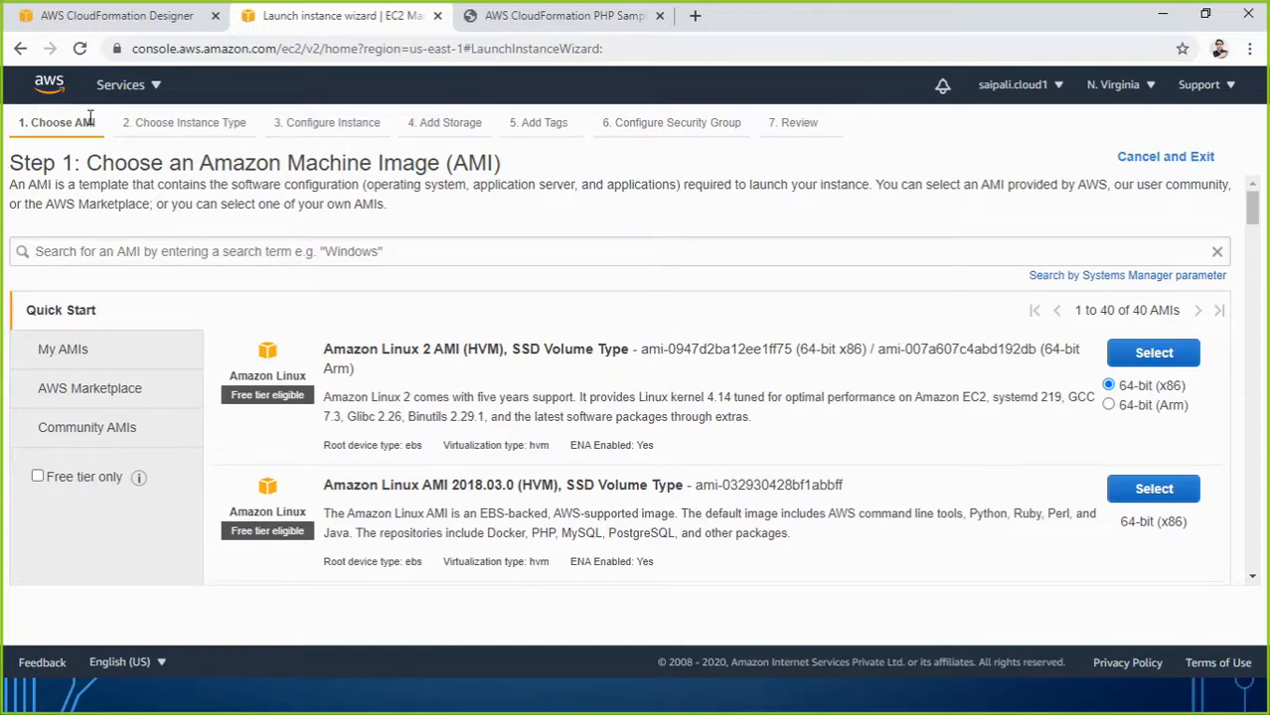
click(79, 48)
drag(642, 348, 782, 355)
right_click(781, 355)
click(806, 368)
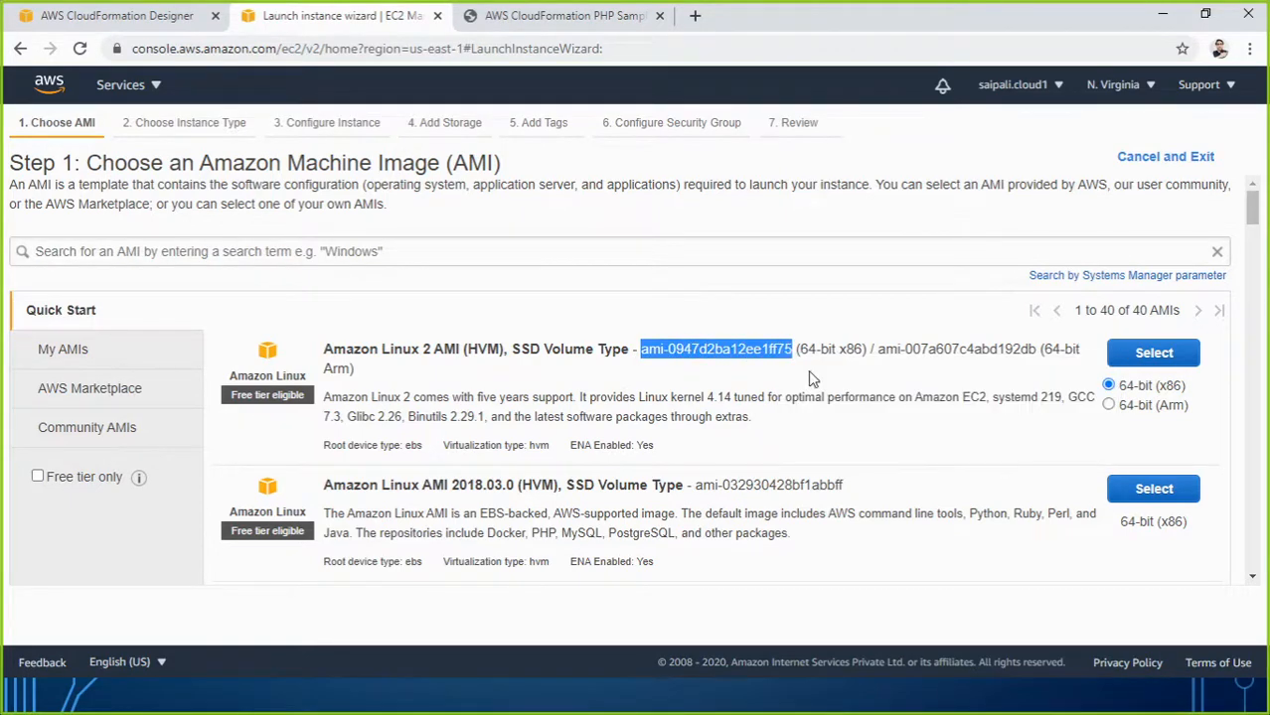
click(116, 15)
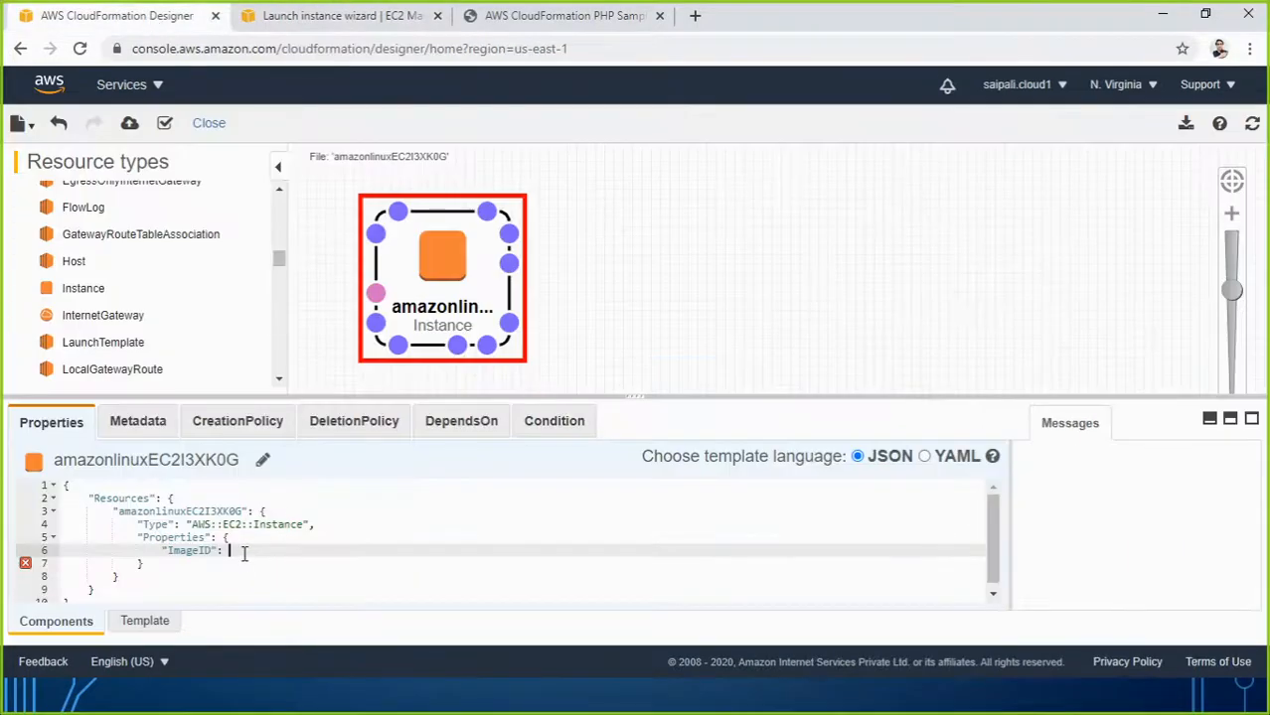
Paste ami-0947d2ba12ee1ff75 as the ImageID value, then refresh the diagram and validate the template.
text(")
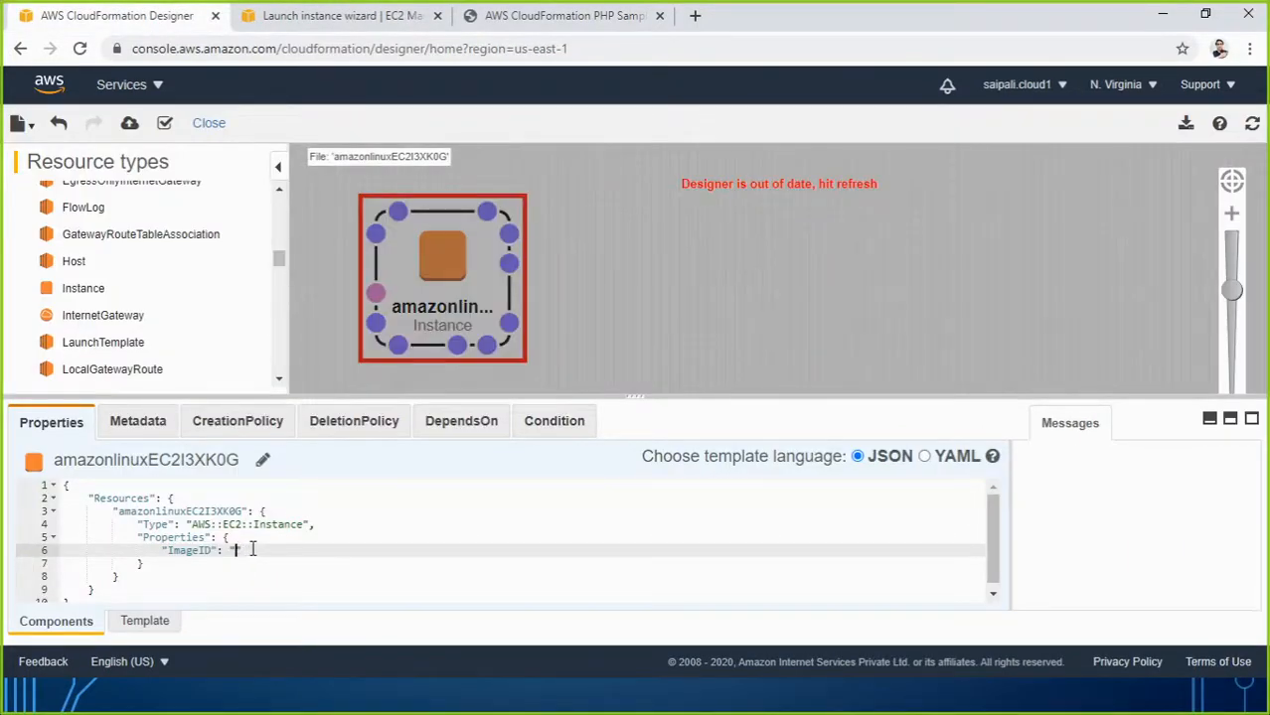
key(ctrl+v)
click(1251, 124)
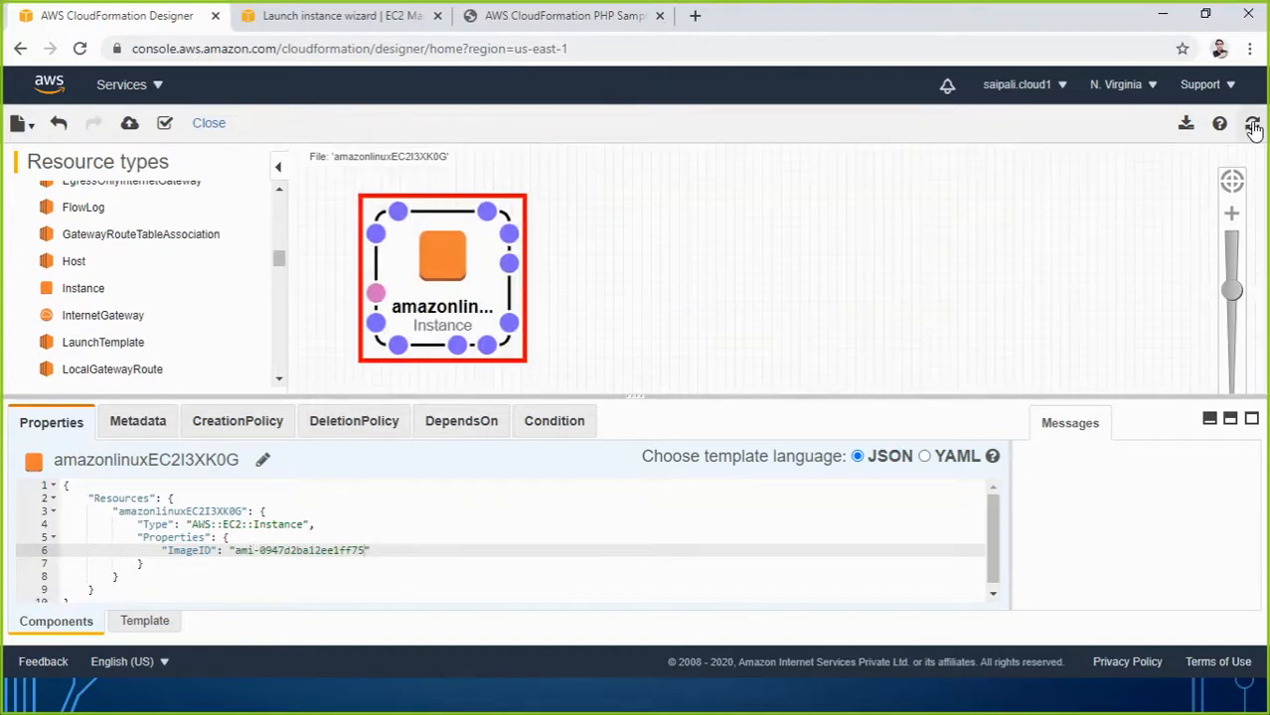
click(165, 123)
Add an InstanceType property set to "t2.micro" below ImageID and refresh the diagram.
text(,)
key(Return)
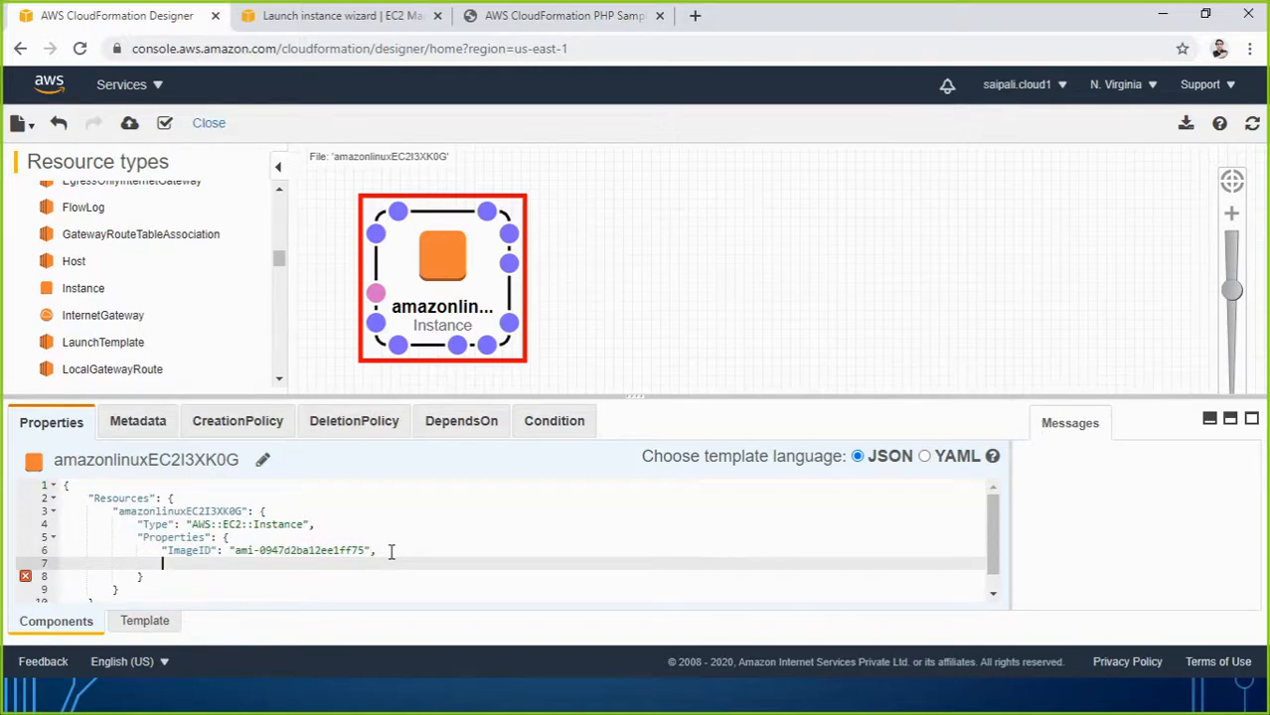
text("InstanceType": "t2)
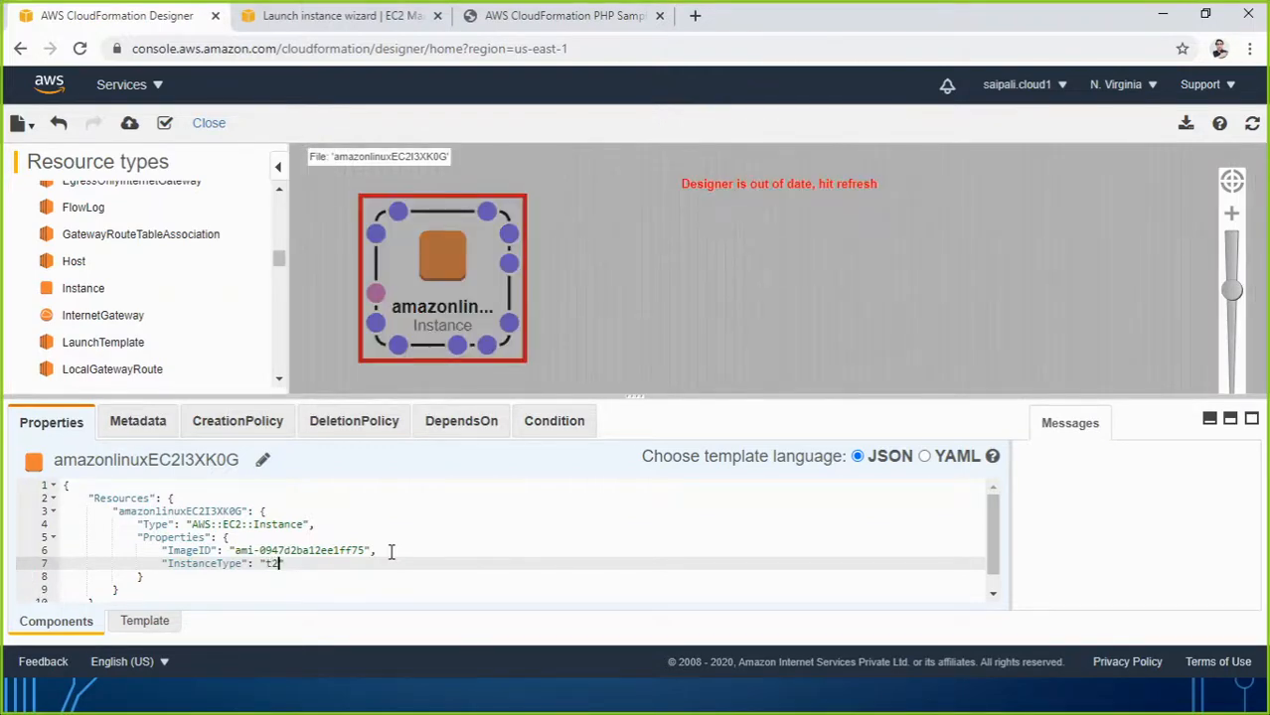
text(.micro)
click(1251, 124)
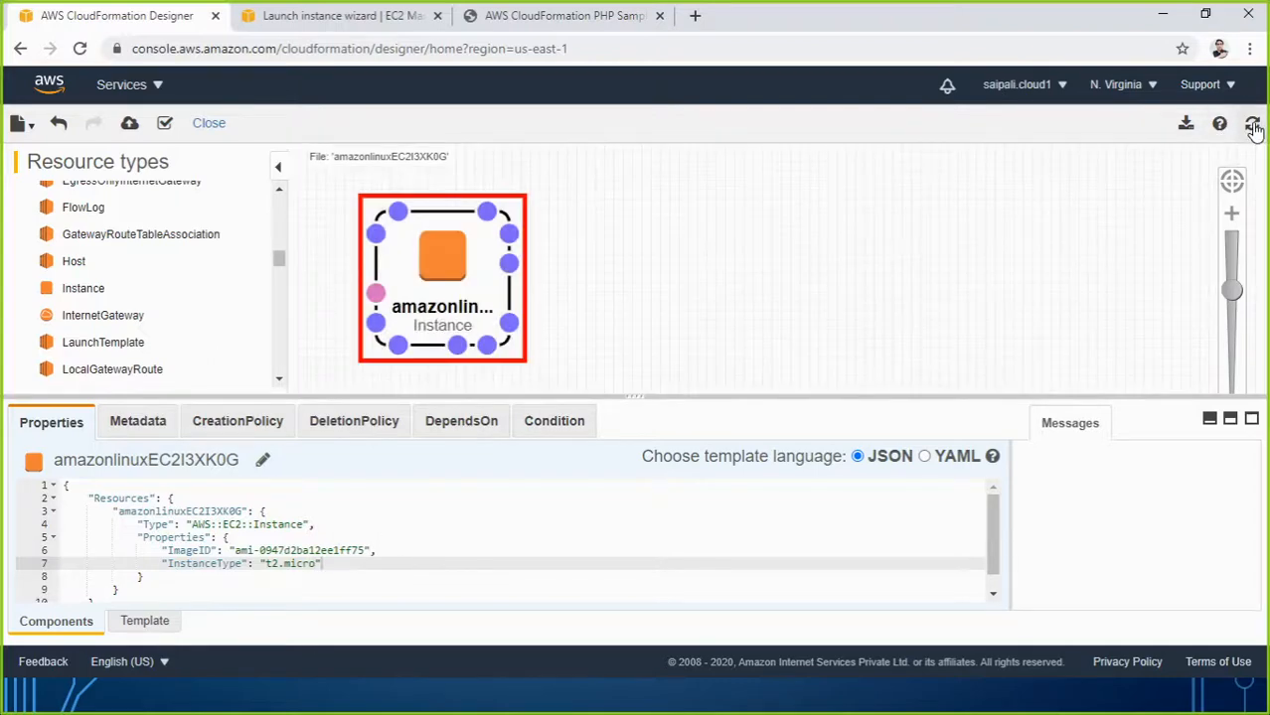
Validate the template, end the t2.micro line with a comma, and add an empty "KeyName" key.
click(169, 124)
key(Return)
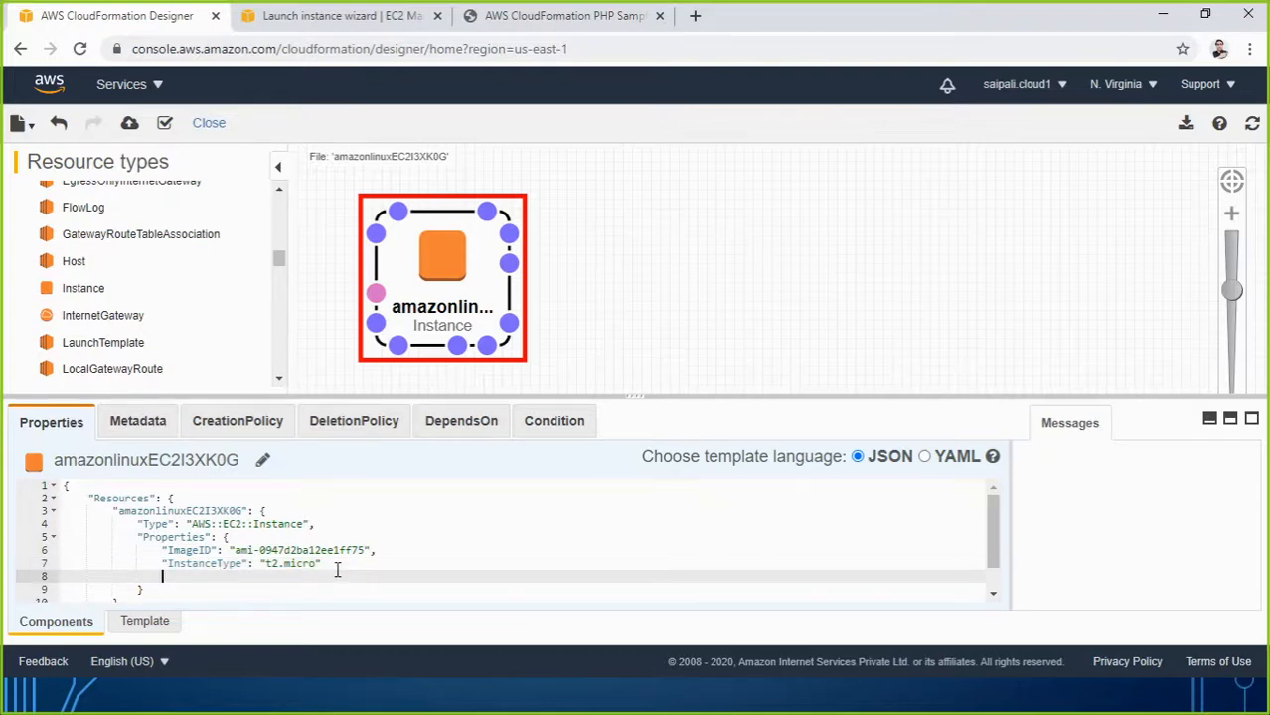
click(340, 564)
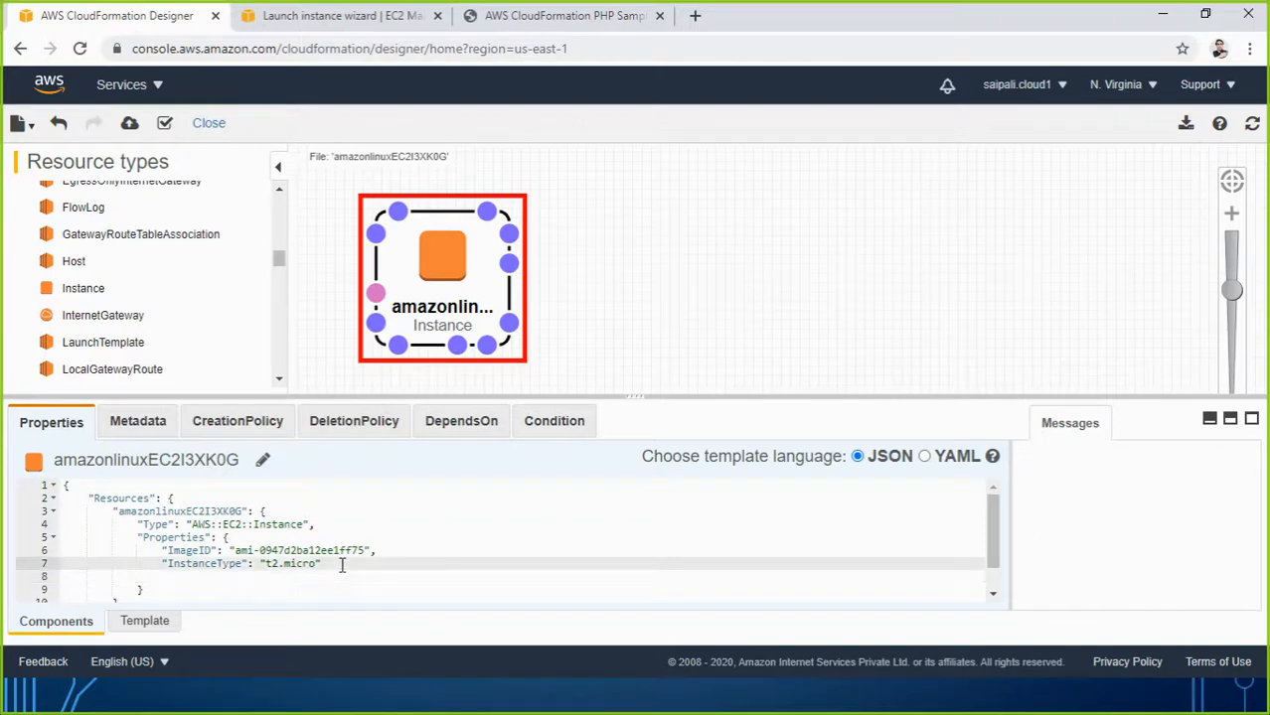
text(,)
key(Down)
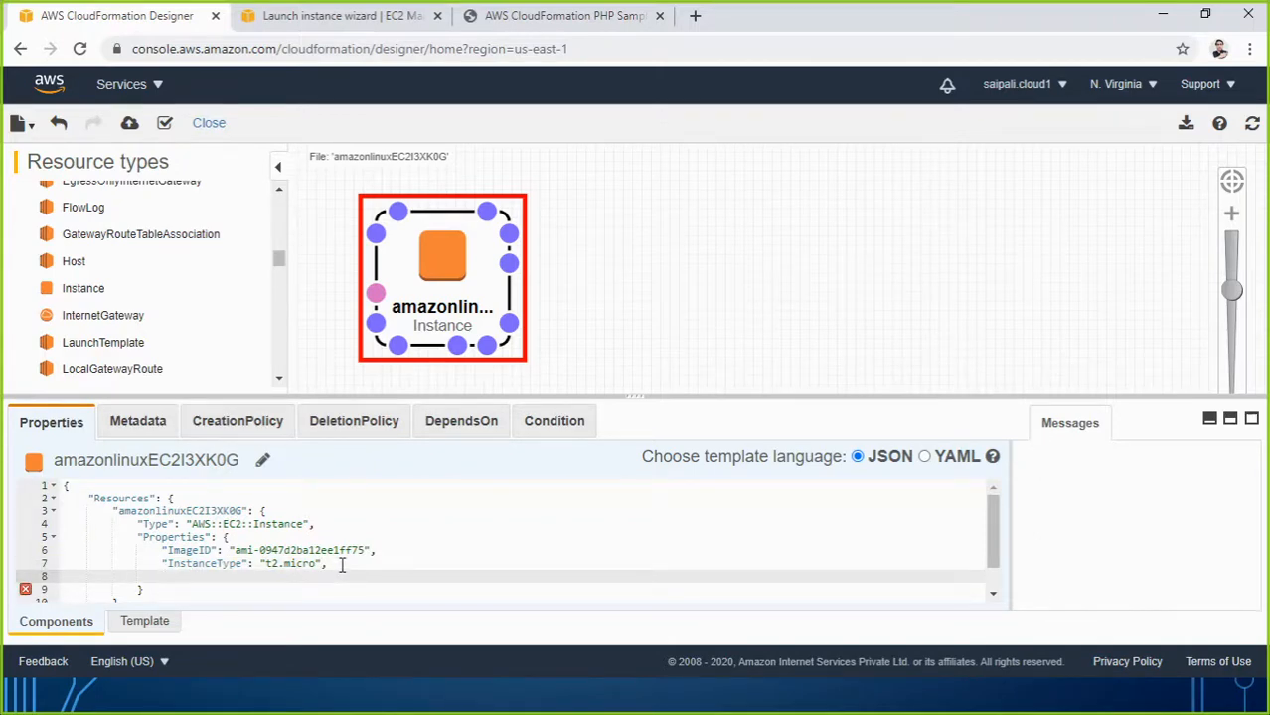
text("KeyName":)
Leave the EC2 launch wizard for the Instances list and return to the Designer template.
click(341, 20)
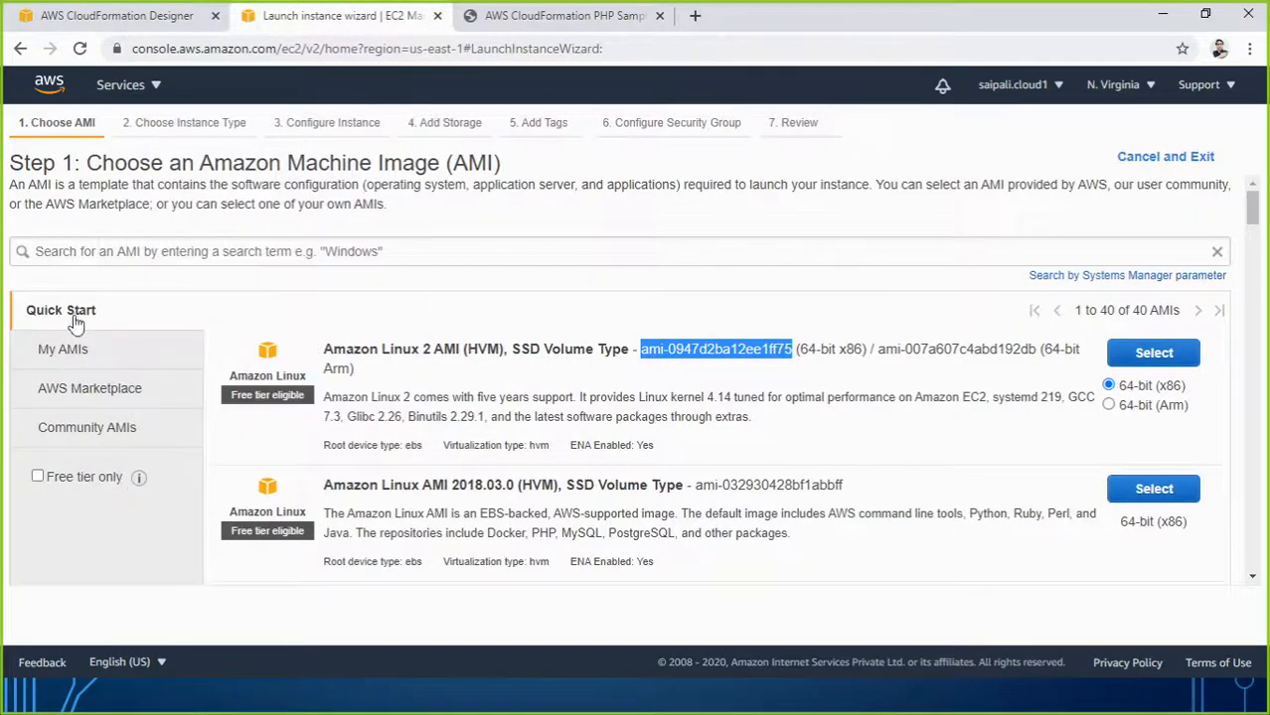
click(19, 49)
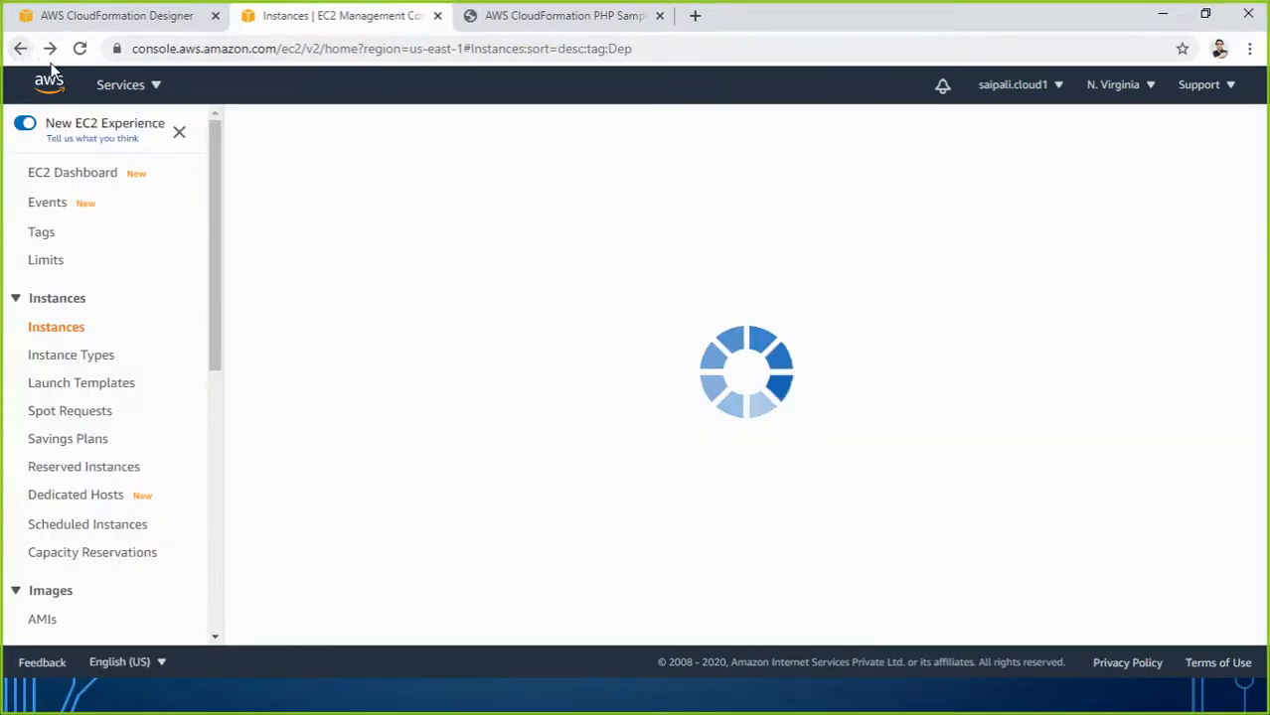
click(139, 17)
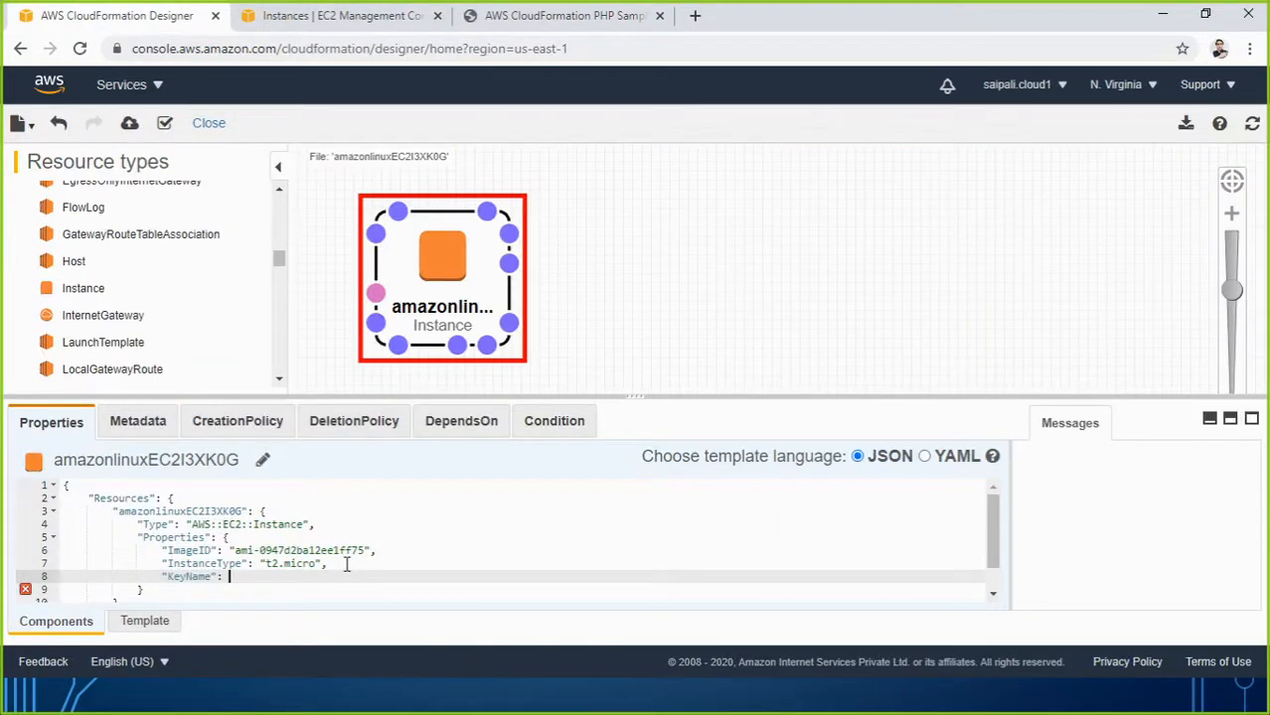
Set KeyName to "mykey01", refresh and validate the template, then launch it as a stack.
text("myke)
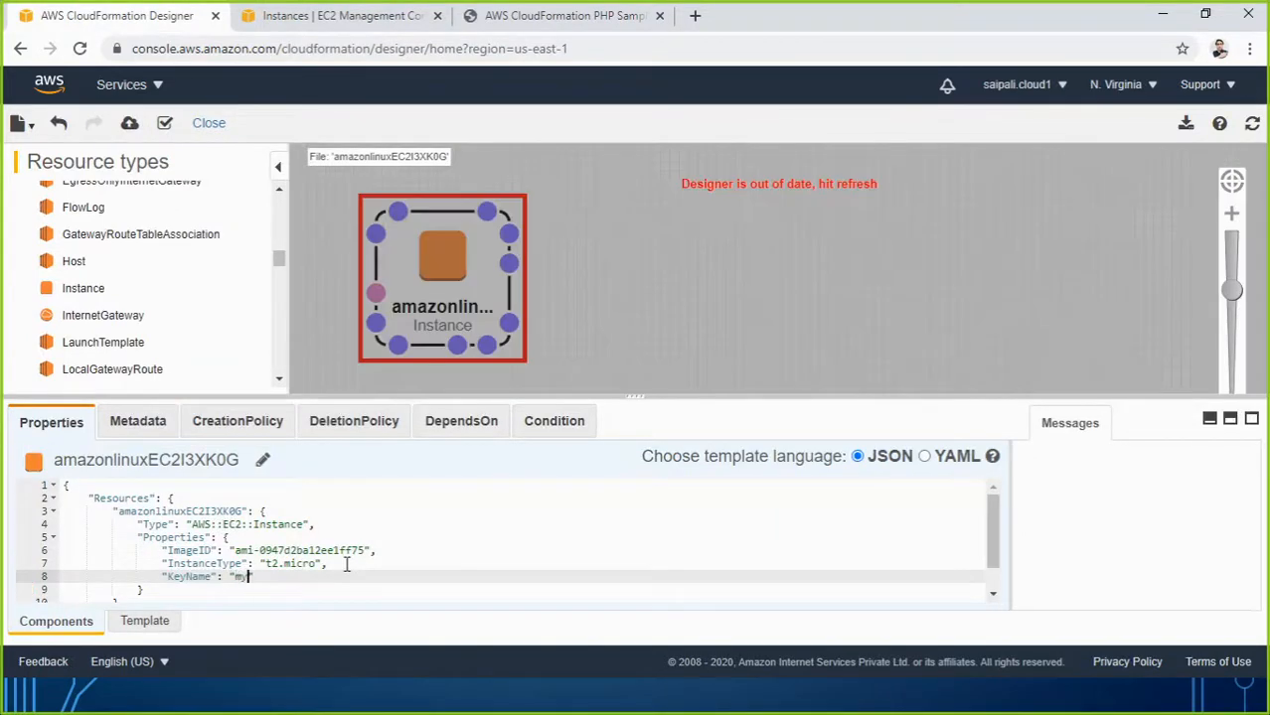
text(y01")
click(1252, 123)
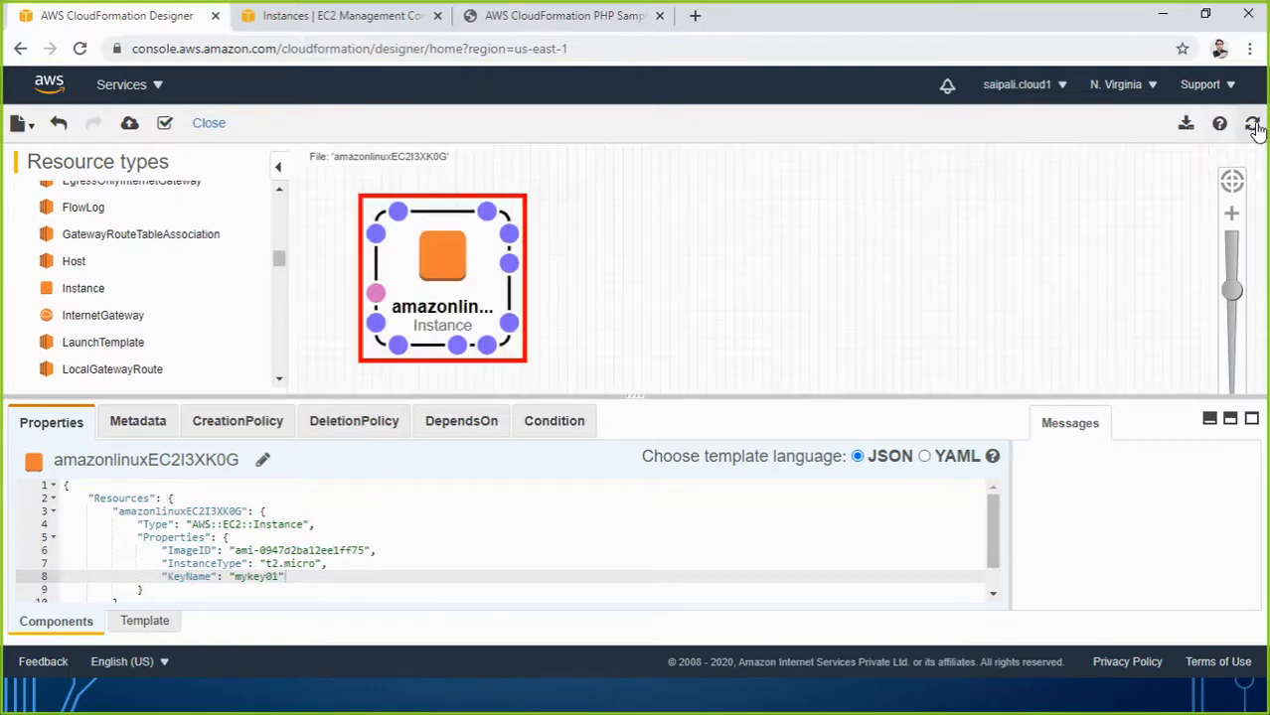
click(164, 122)
scroll(368, 559, down, 1)
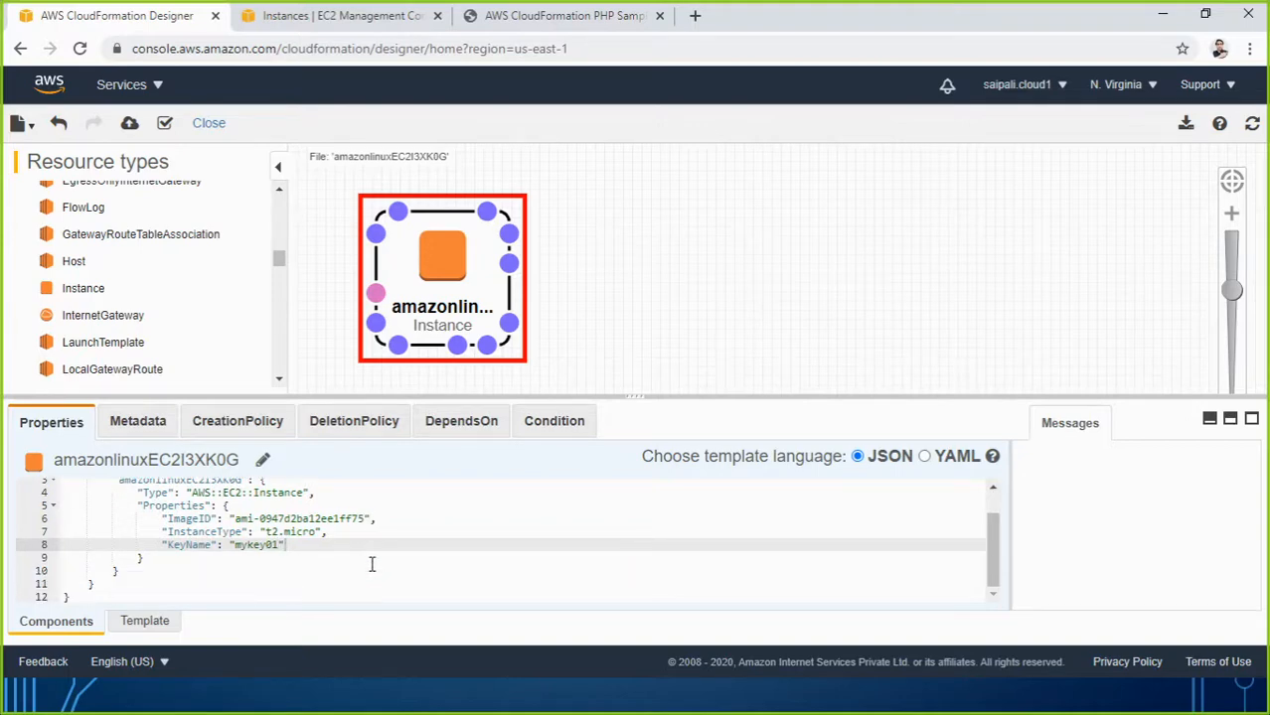
scroll(369, 561, up, 1)
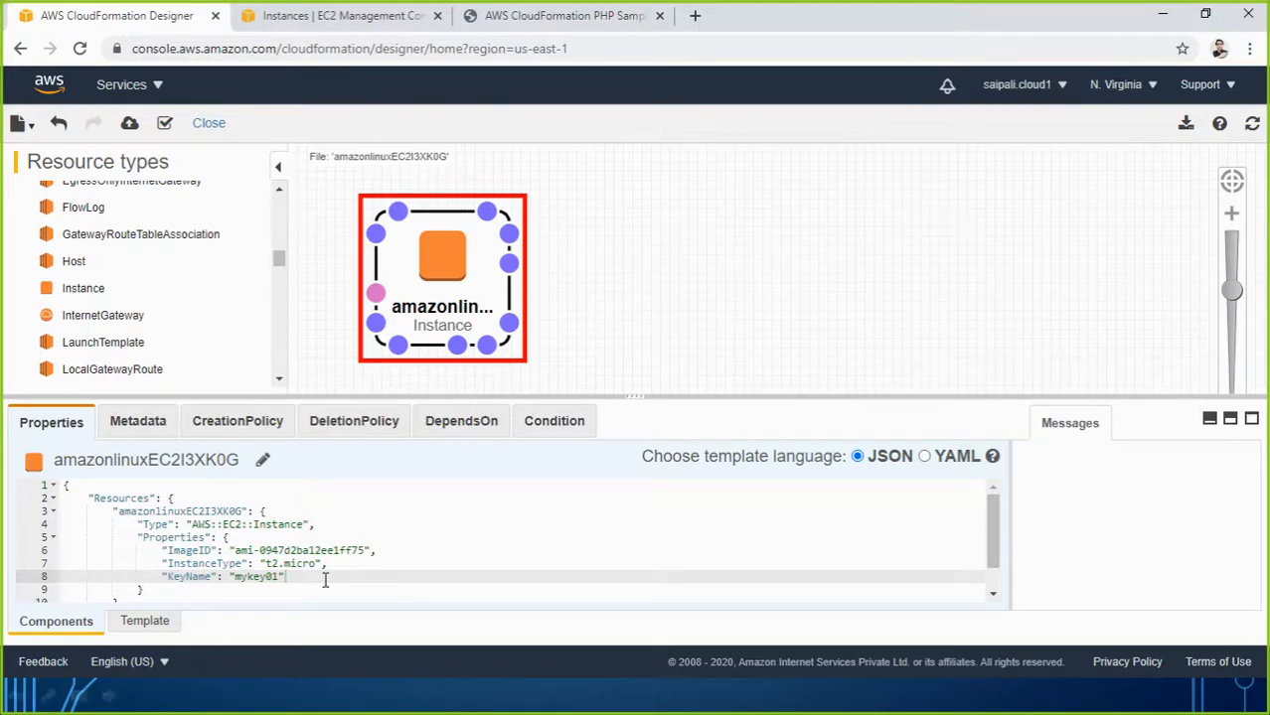
click(165, 125)
click(130, 125)
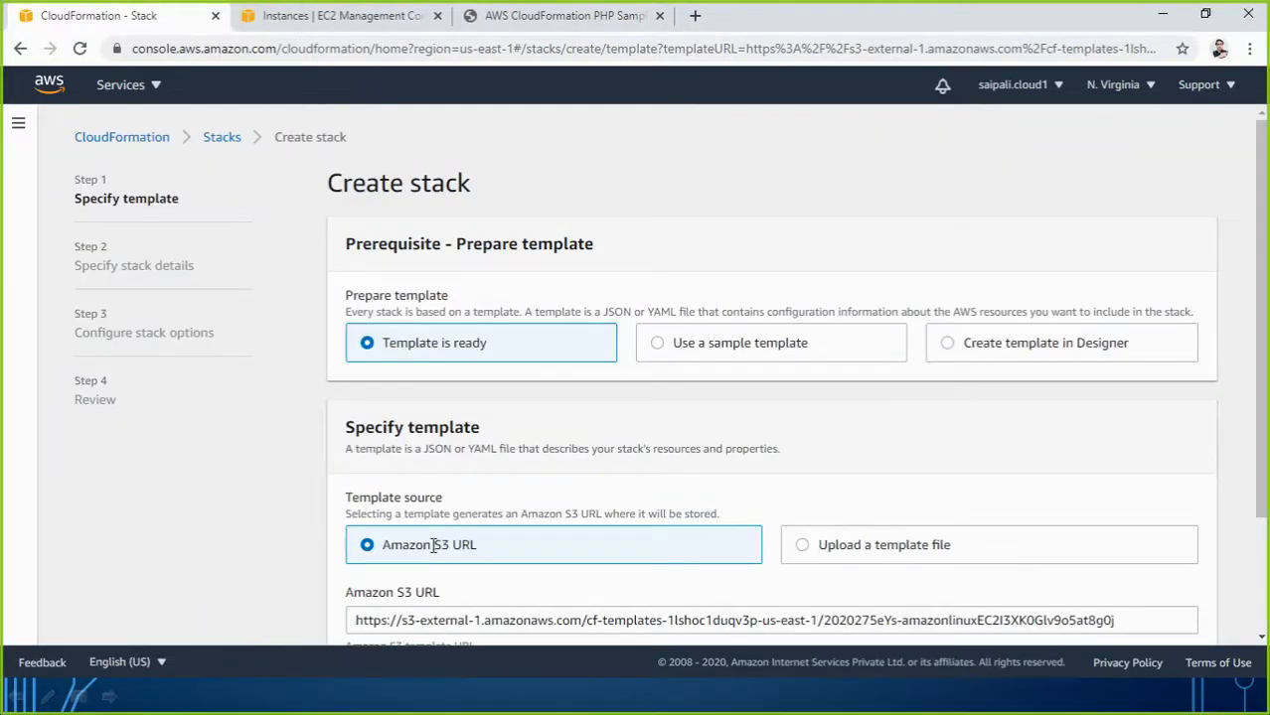
Keep the template's Amazon S3 URL and name the stack Amazonlinuxcreatingstack.
drag(433, 545, 463, 545)
drag(356, 620, 1128, 474)
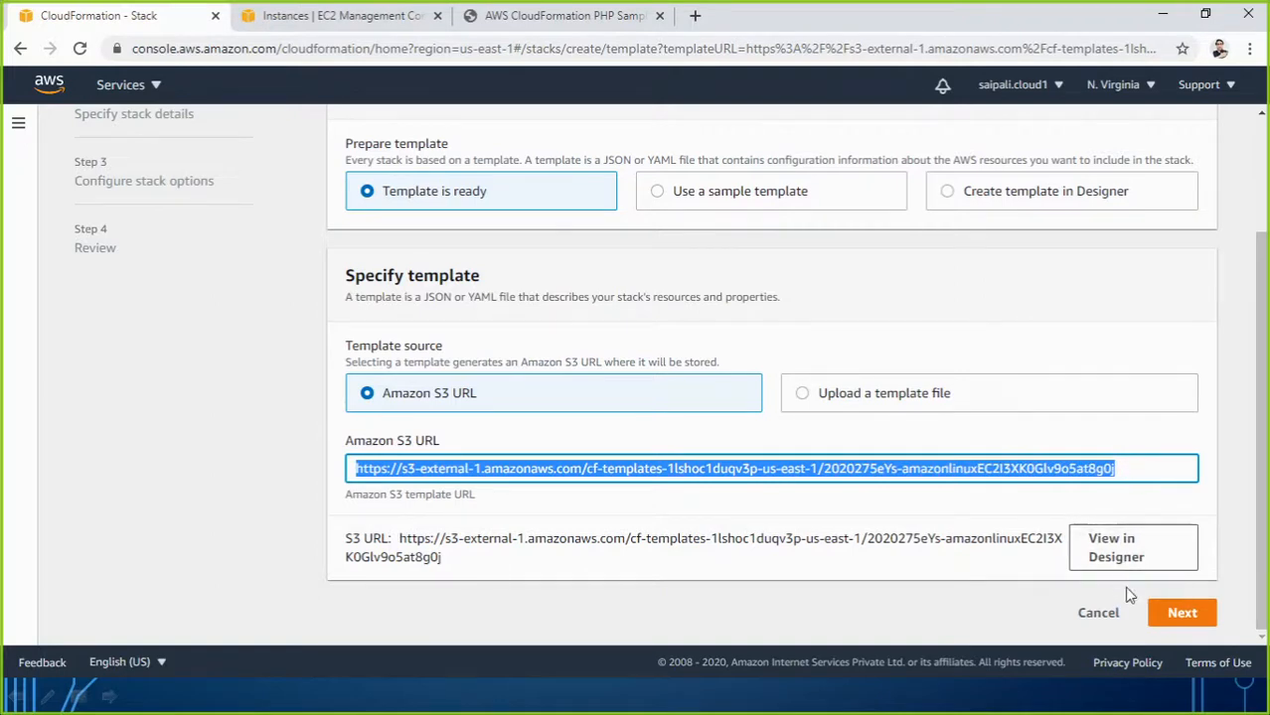
click(1182, 613)
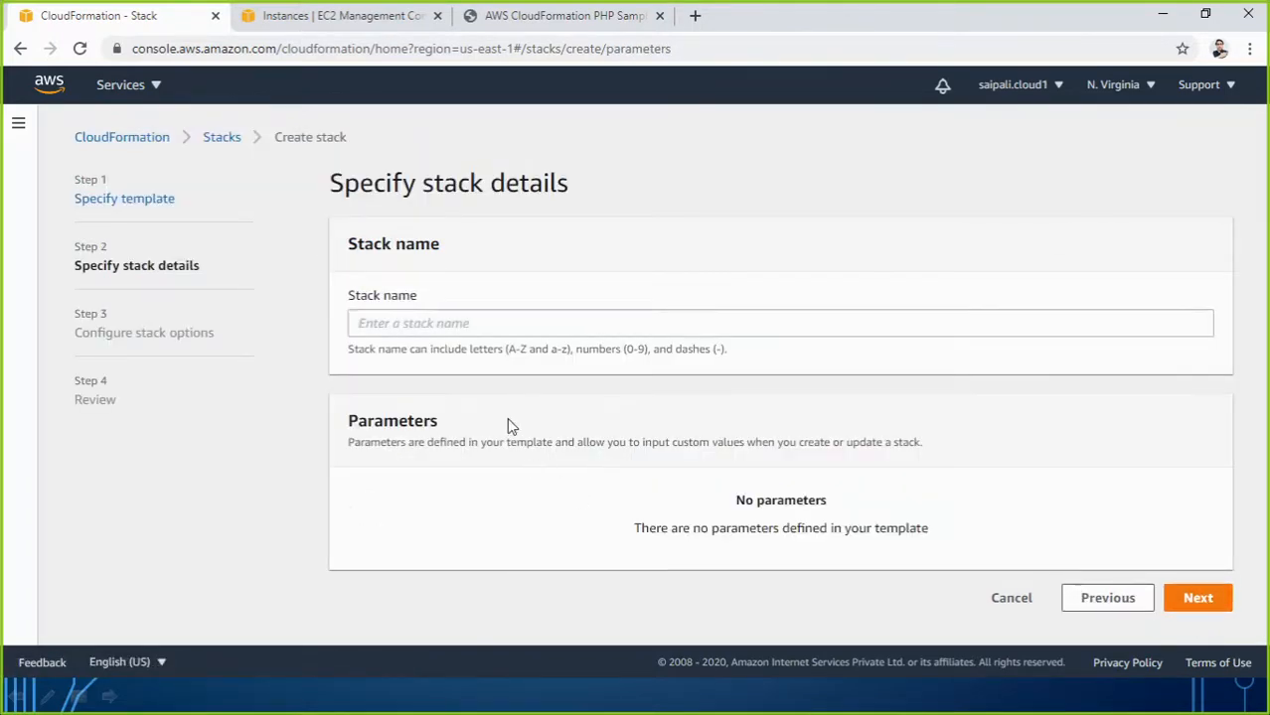
click(460, 325)
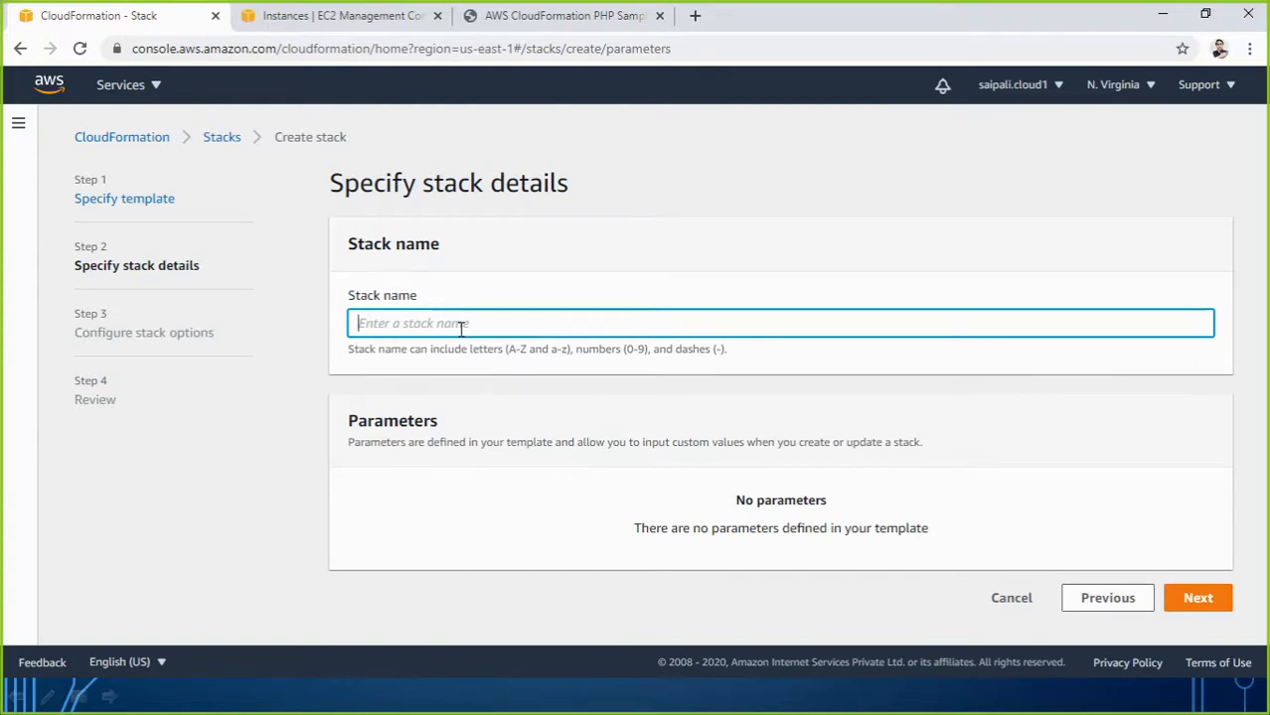
text(Ama)
text(zonlinuxcreatingstack)
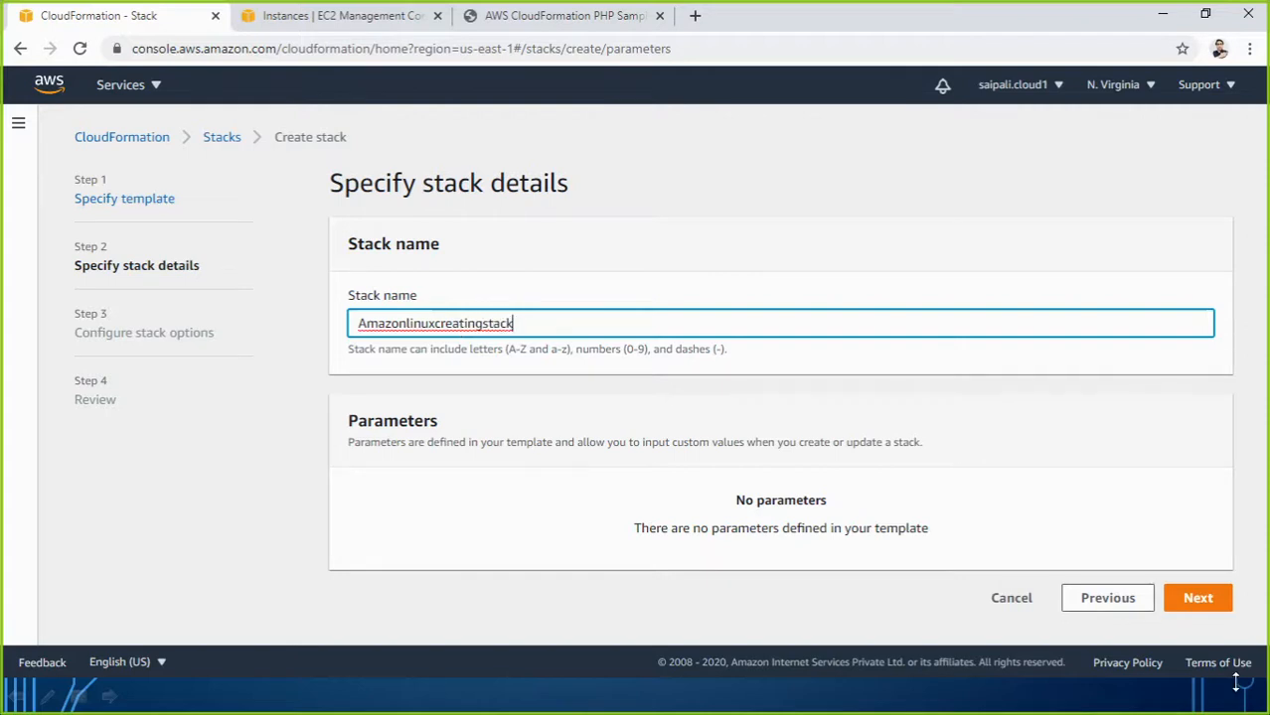
click(1200, 599)
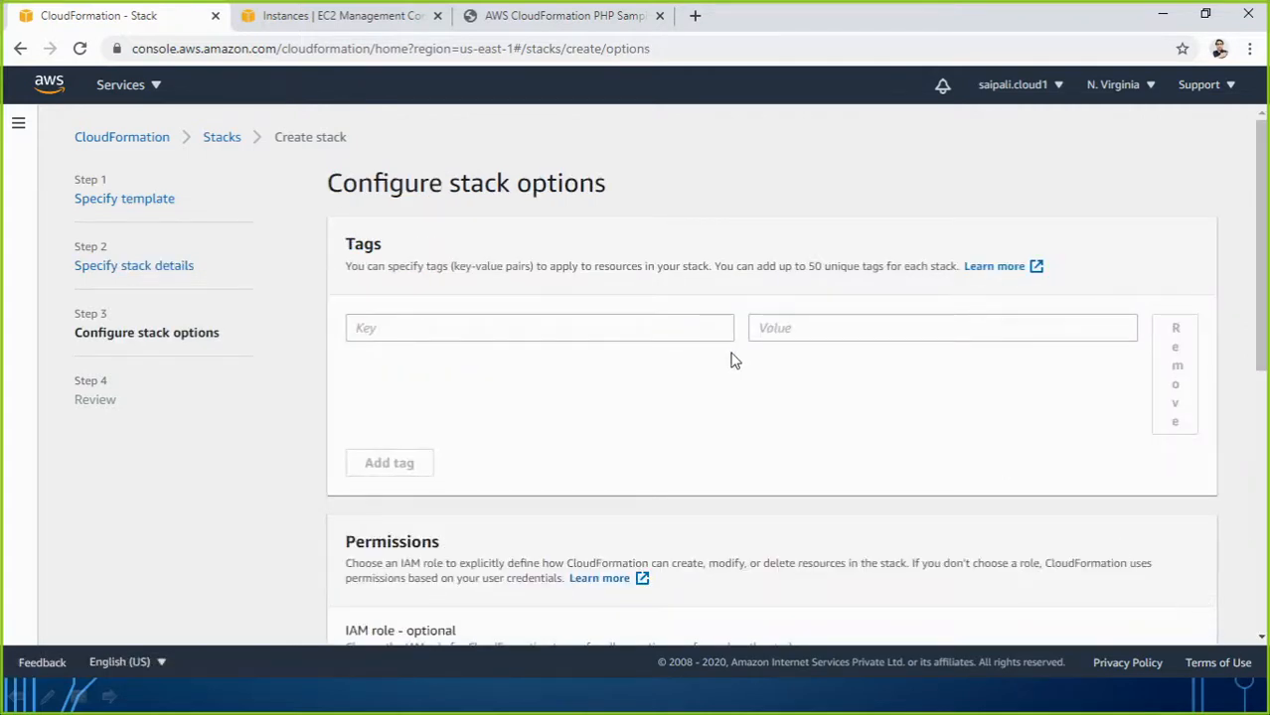
Add a stack tag with key Ostype and value Linux.
click(634, 322)
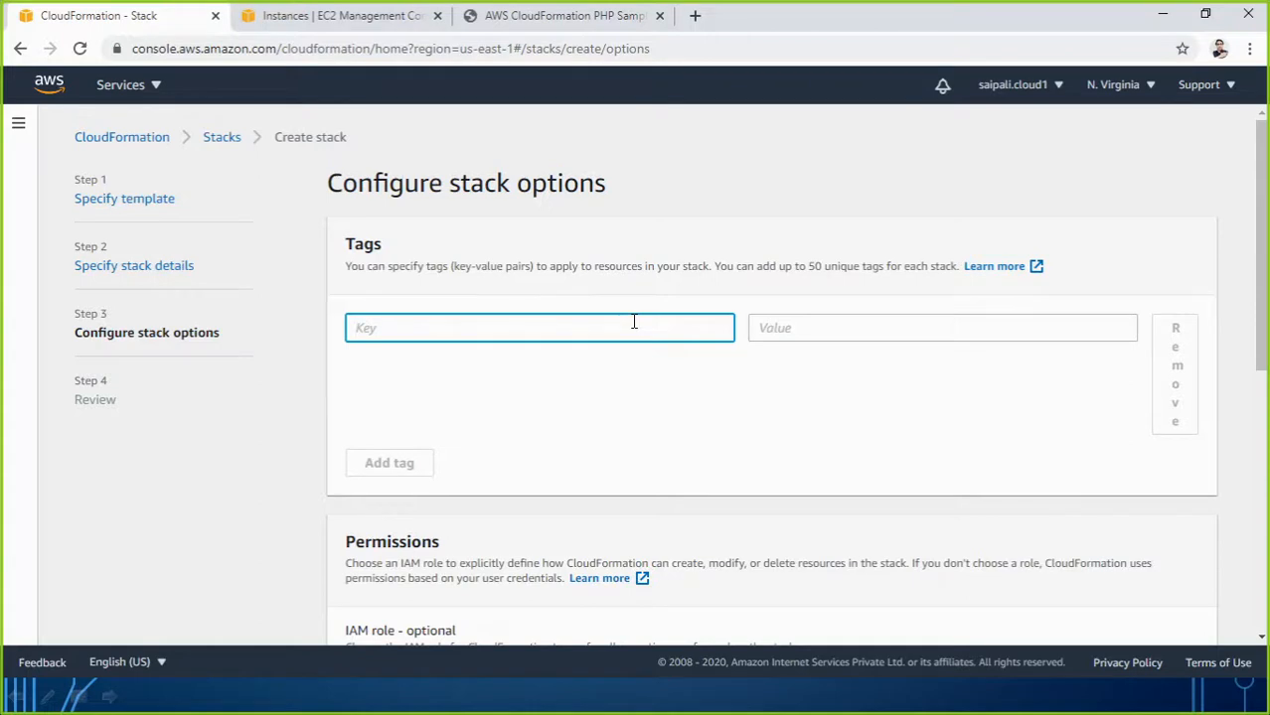
text(Ostype)
key(Tab)
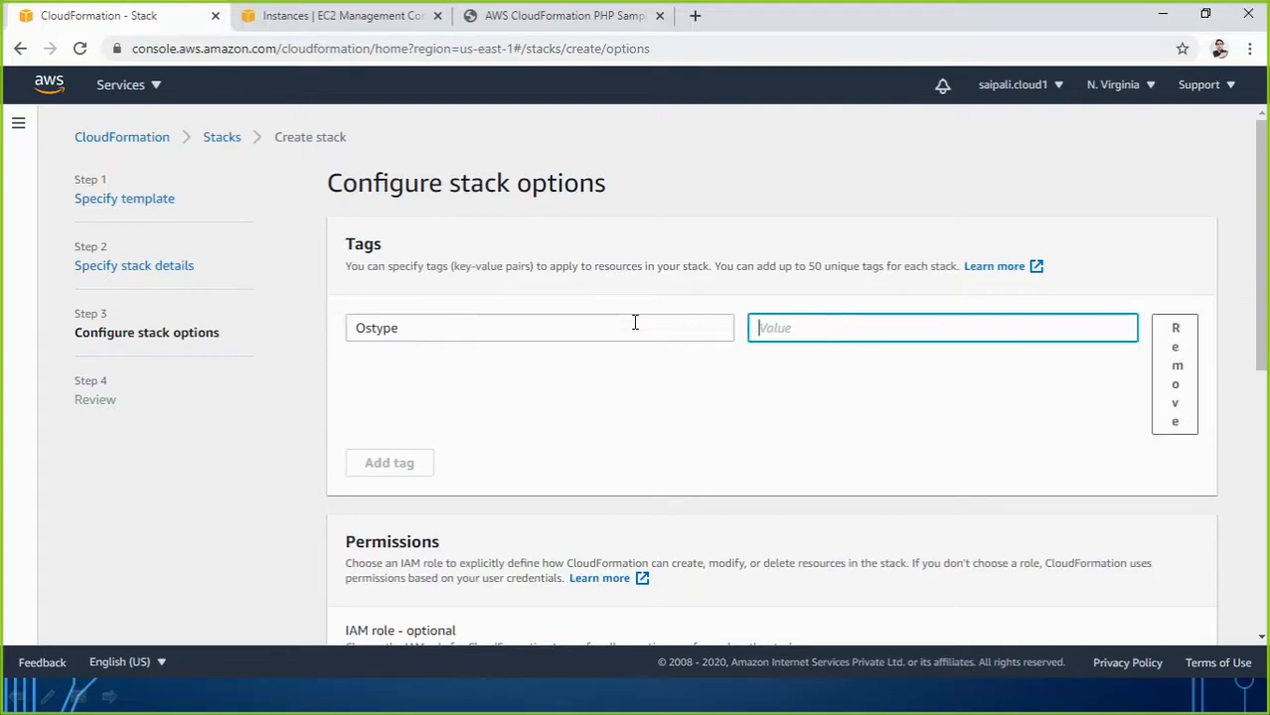
text(Linux)
click(780, 445)
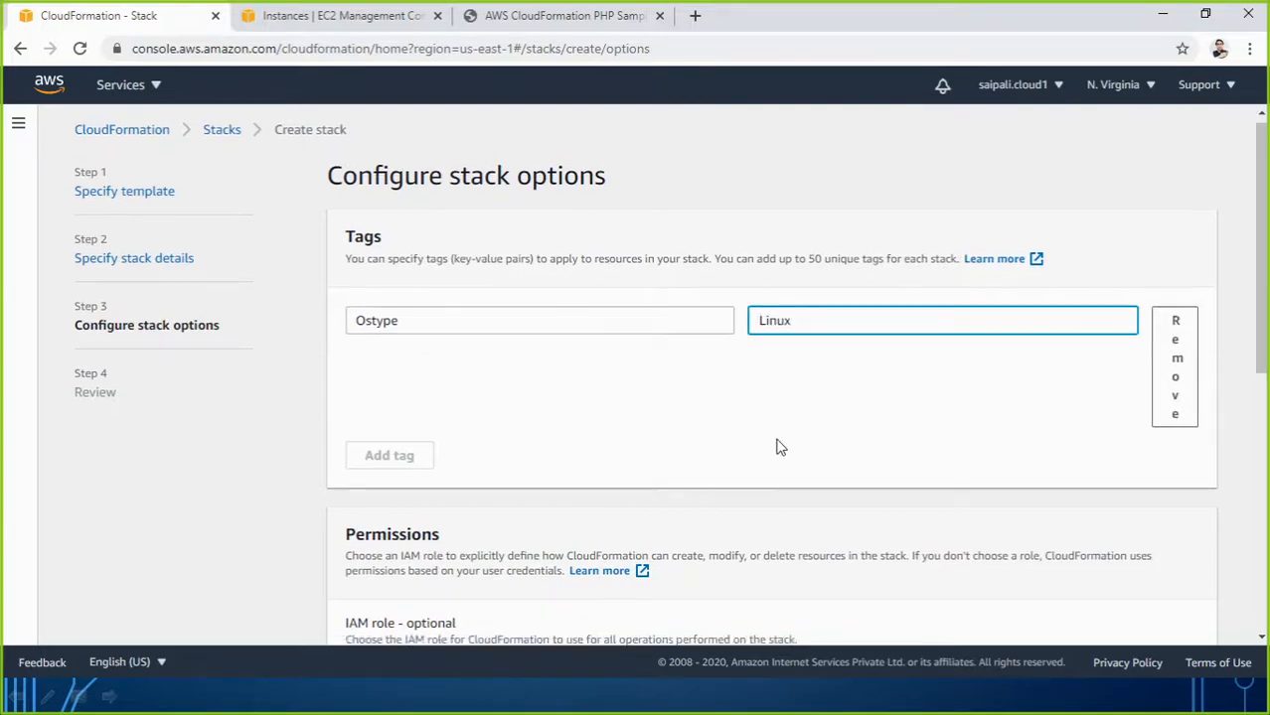
Advance to the Review step, look it over, then check the EC2 Instances list.
scroll(785, 452, down, 6)
click(1174, 621)
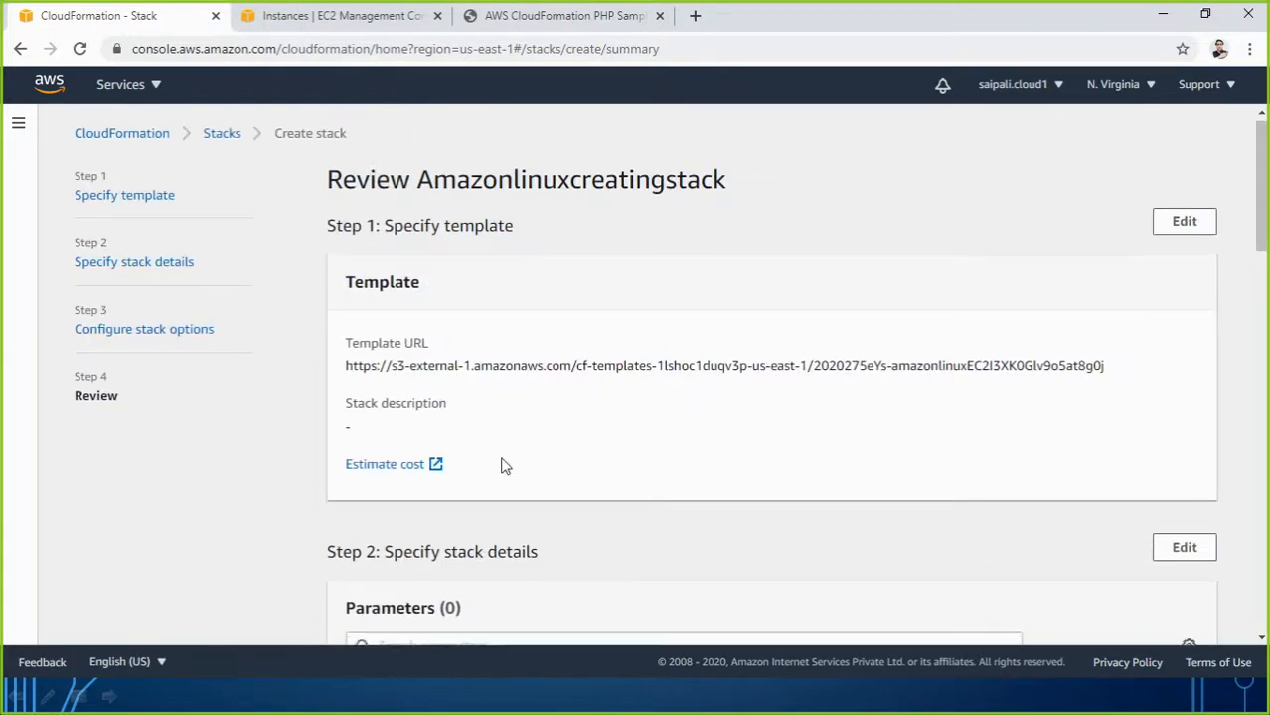
scroll(501, 462, down, 12)
scroll(879, 553, down, 3)
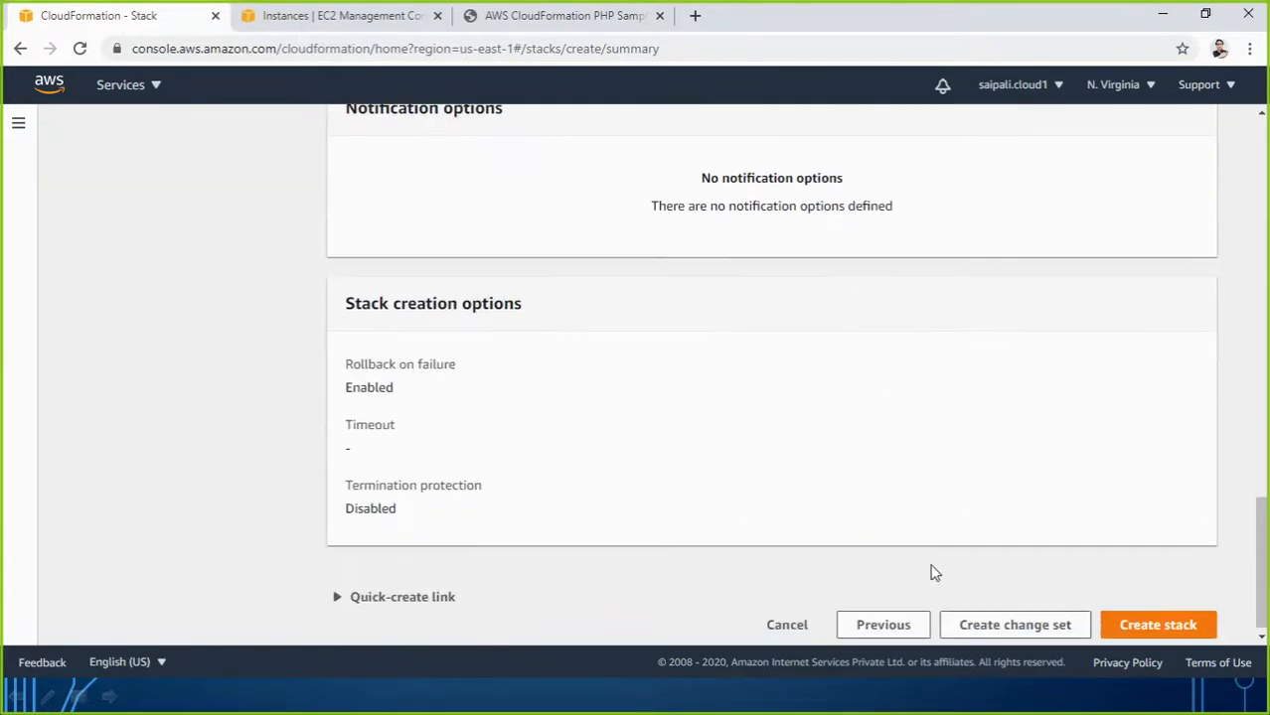
click(334, 20)
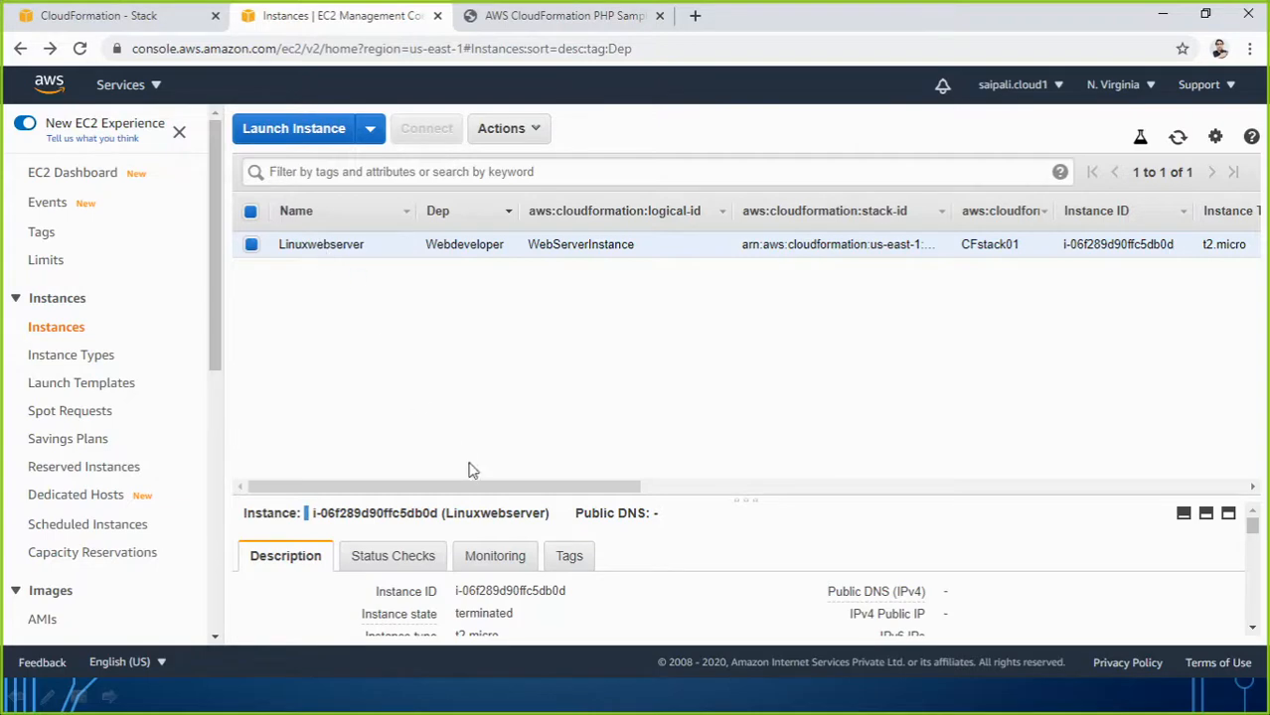
Glance at the EC2 instance table, then create Amazonlinuxcreatingstack from the Review page.
mouse_move(476, 486)
mouse_down()
mouse_move(762, 487)
mouse_move(474, 487)
mouse_up()
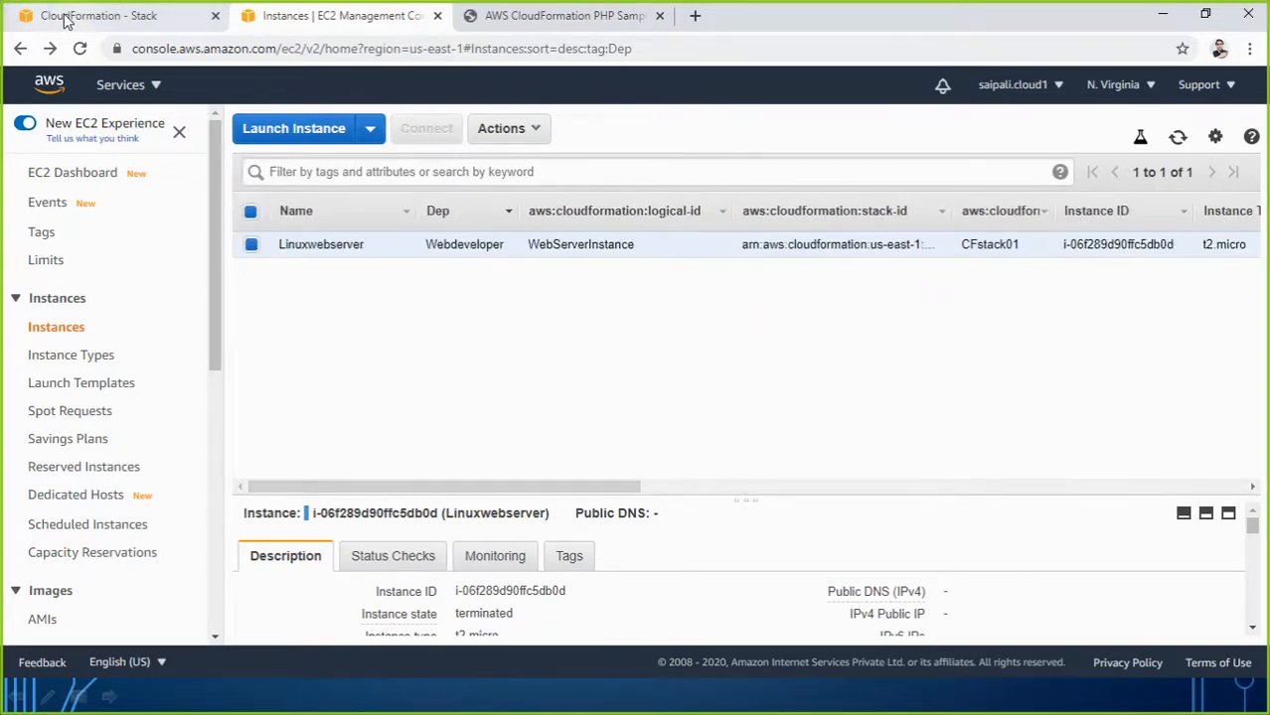
click(108, 17)
click(1149, 624)
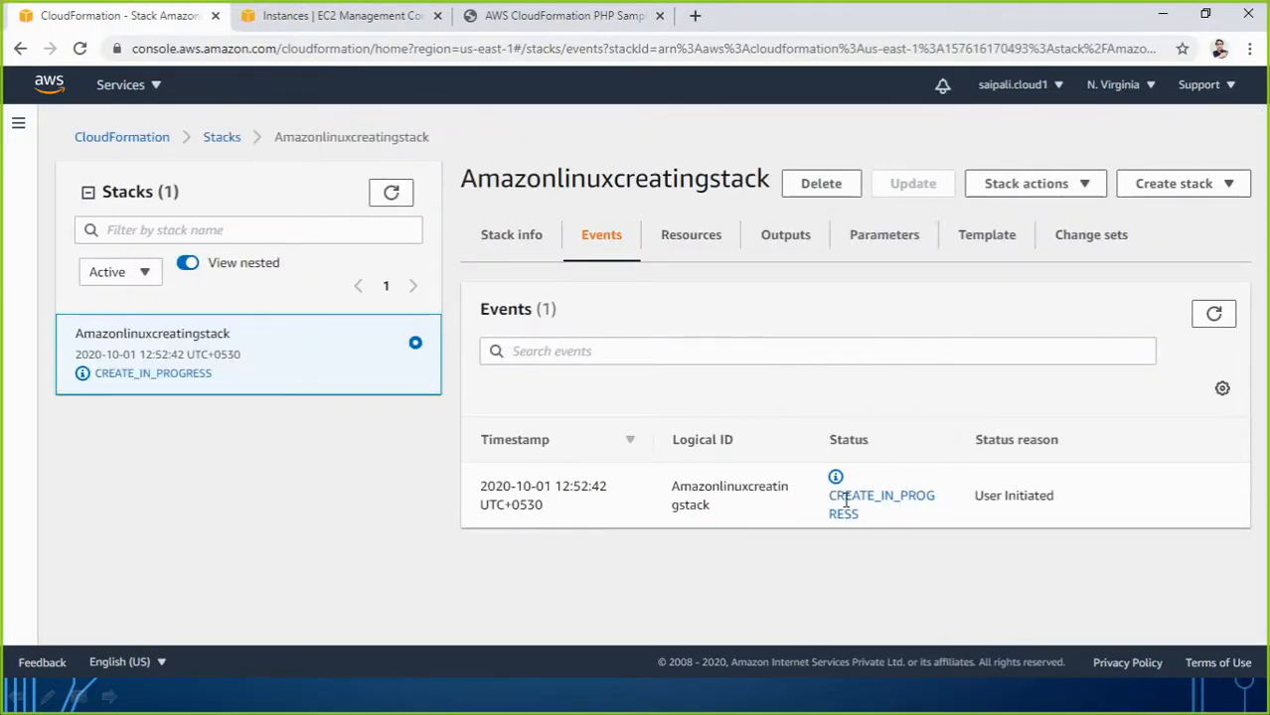
Refresh the stack events, check EC2 instances, then delete the failed Amazonlinuxcreatingstack.
click(1212, 315)
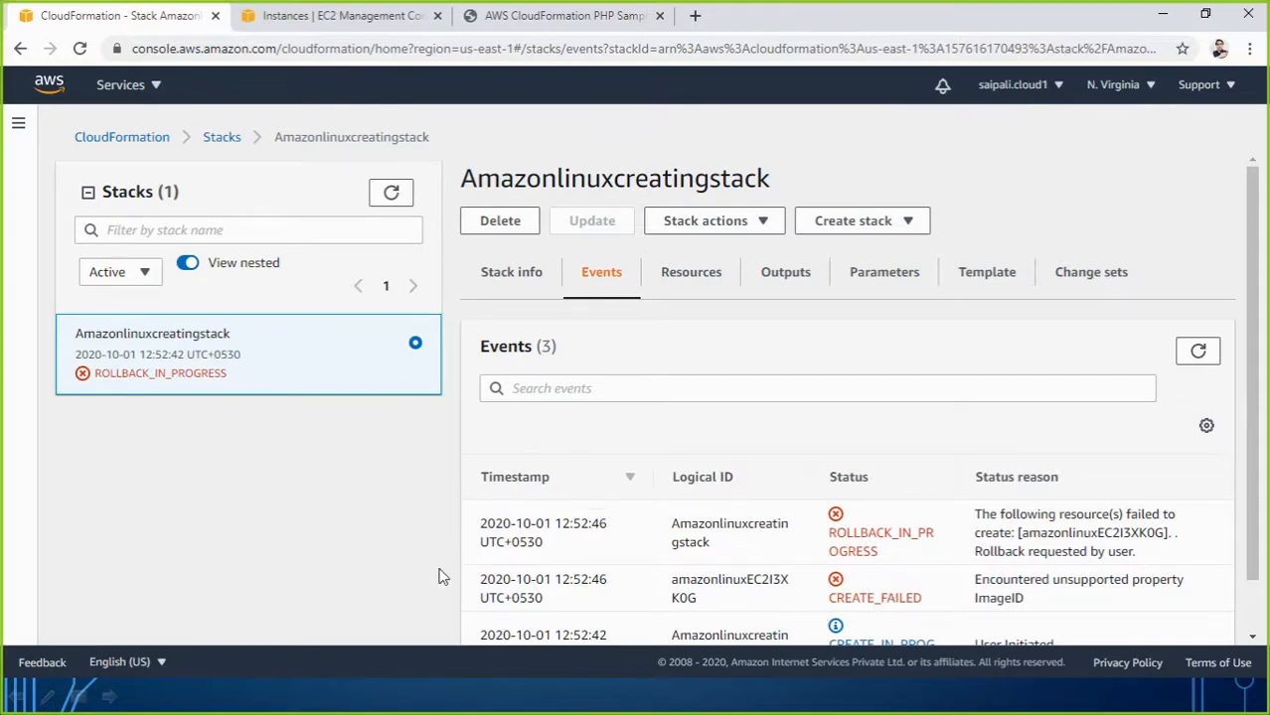
click(281, 18)
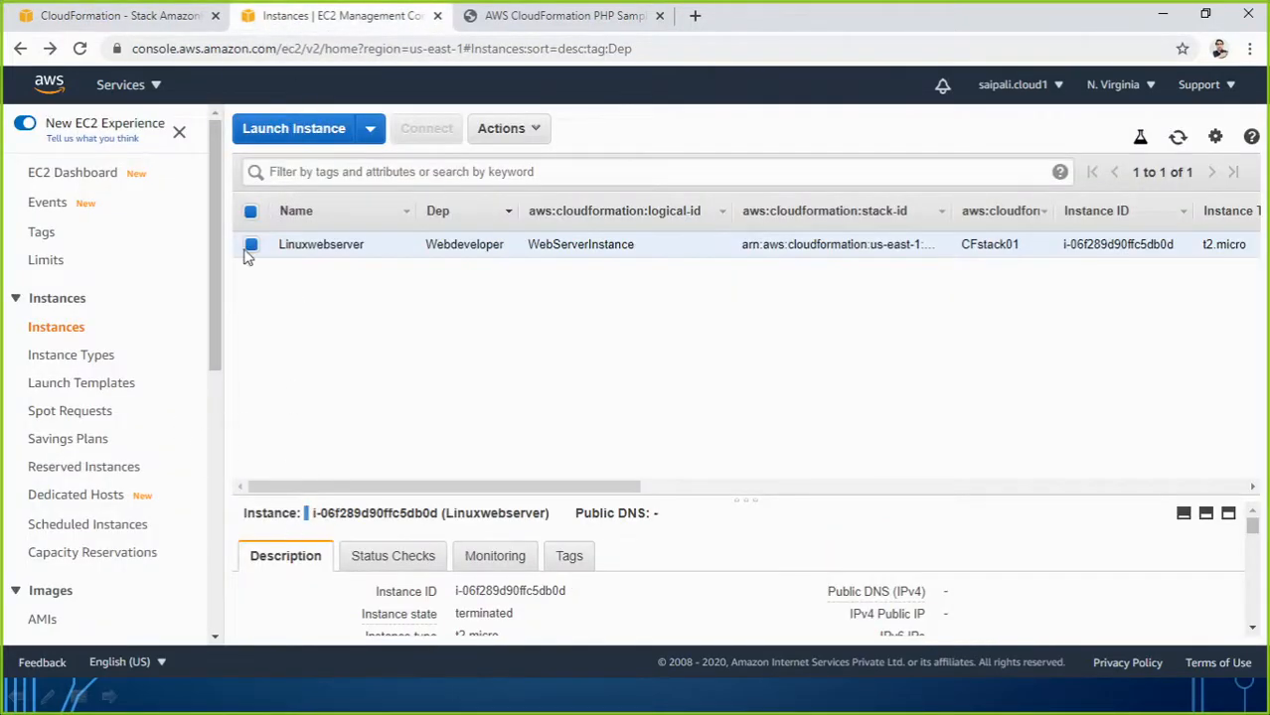
click(119, 15)
scroll(710, 534, down, 1)
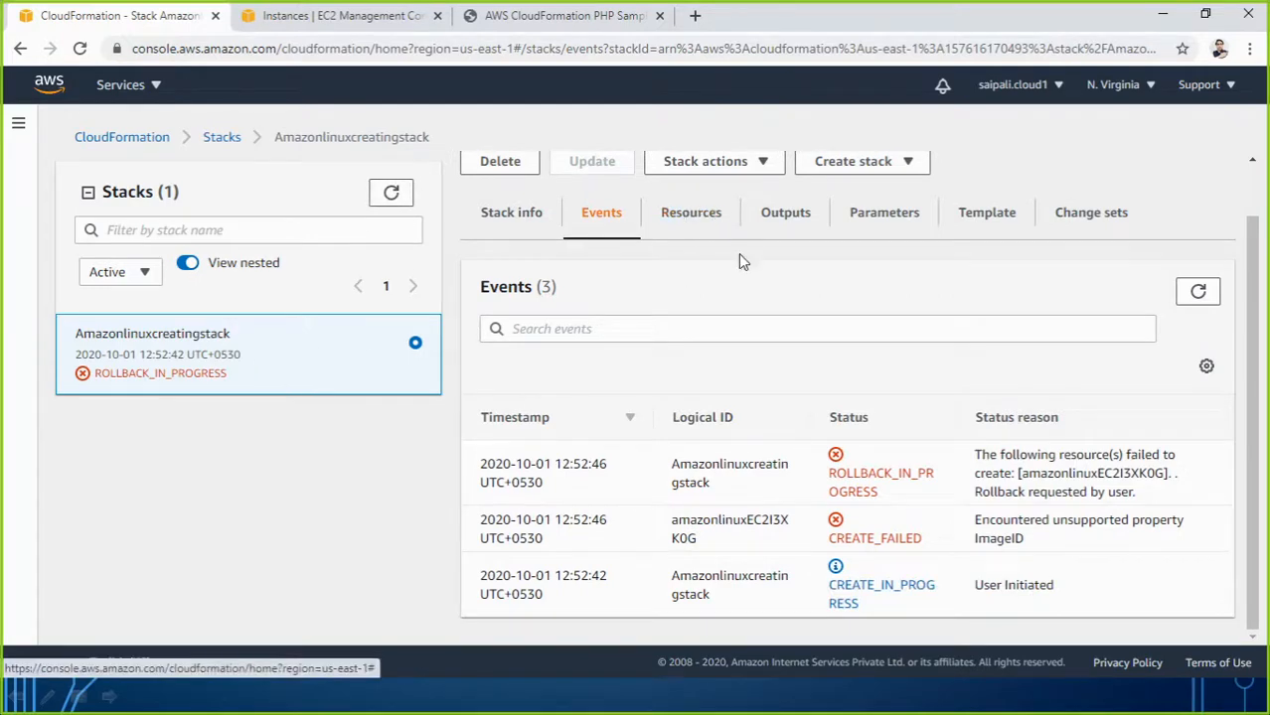
scroll(738, 261, up, 1)
click(501, 221)
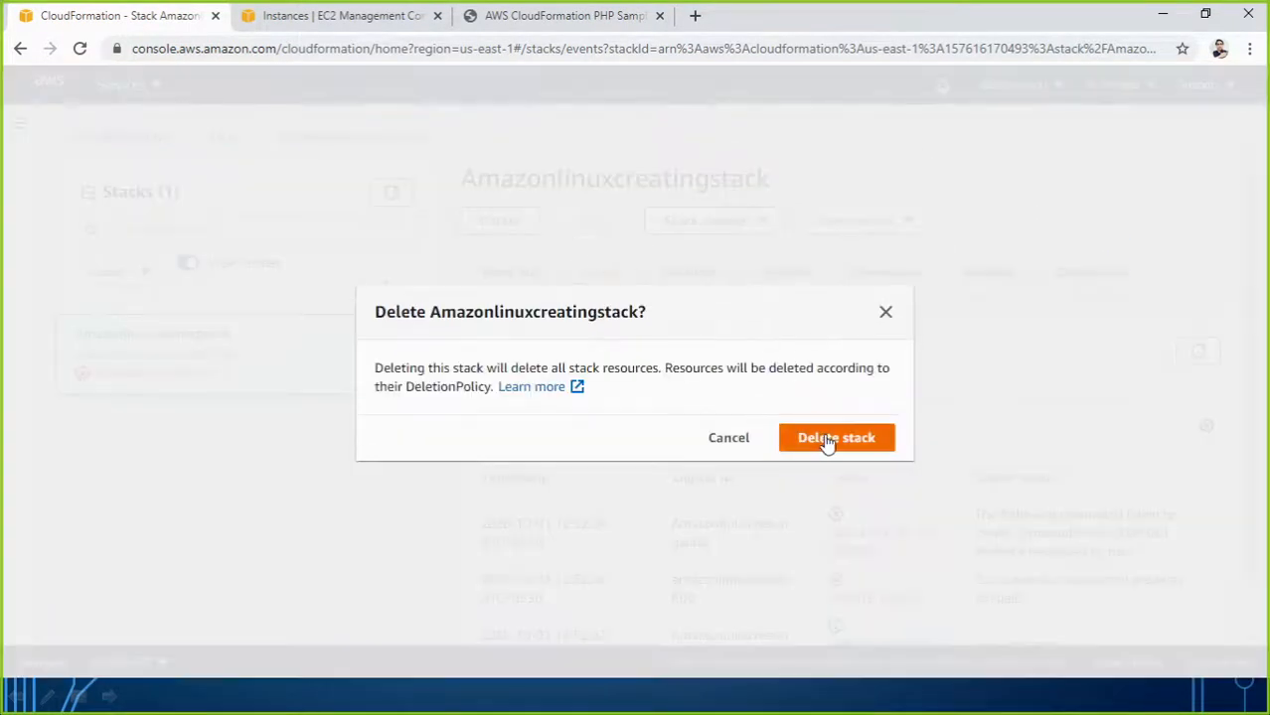
click(828, 441)
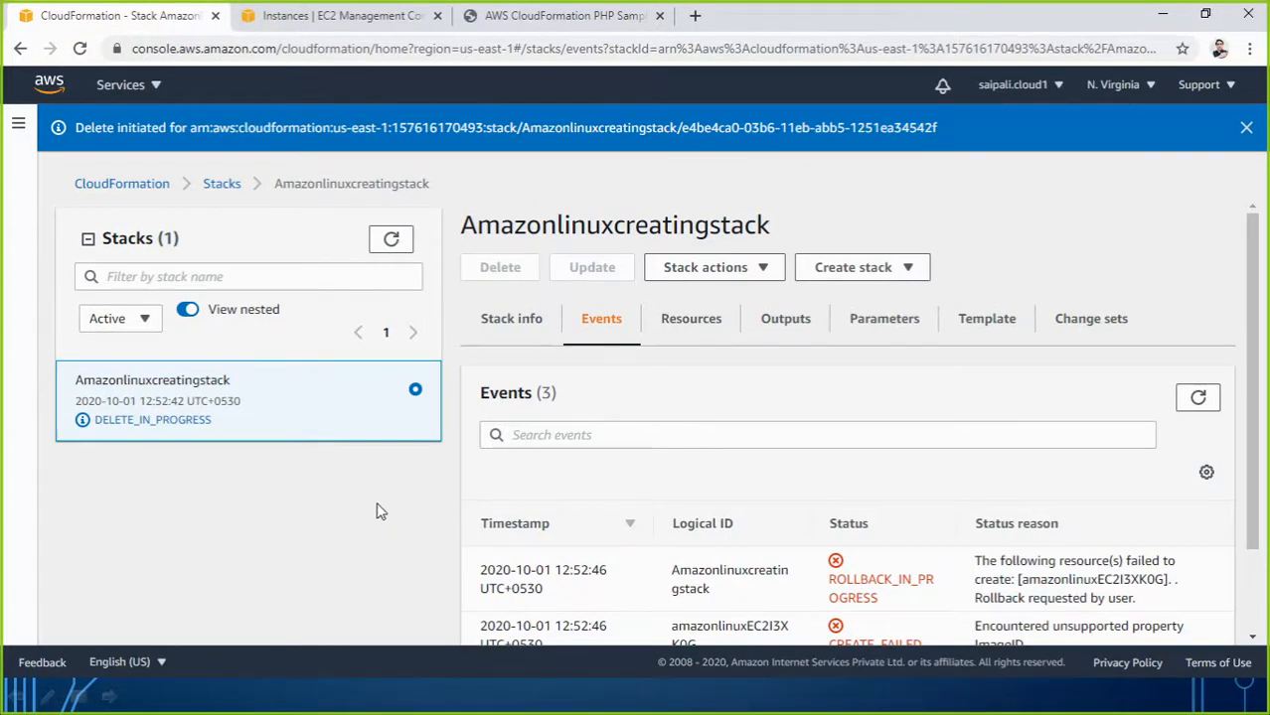
Start a new stack with new resources, choosing to create the template in Designer.
click(810, 275)
click(851, 301)
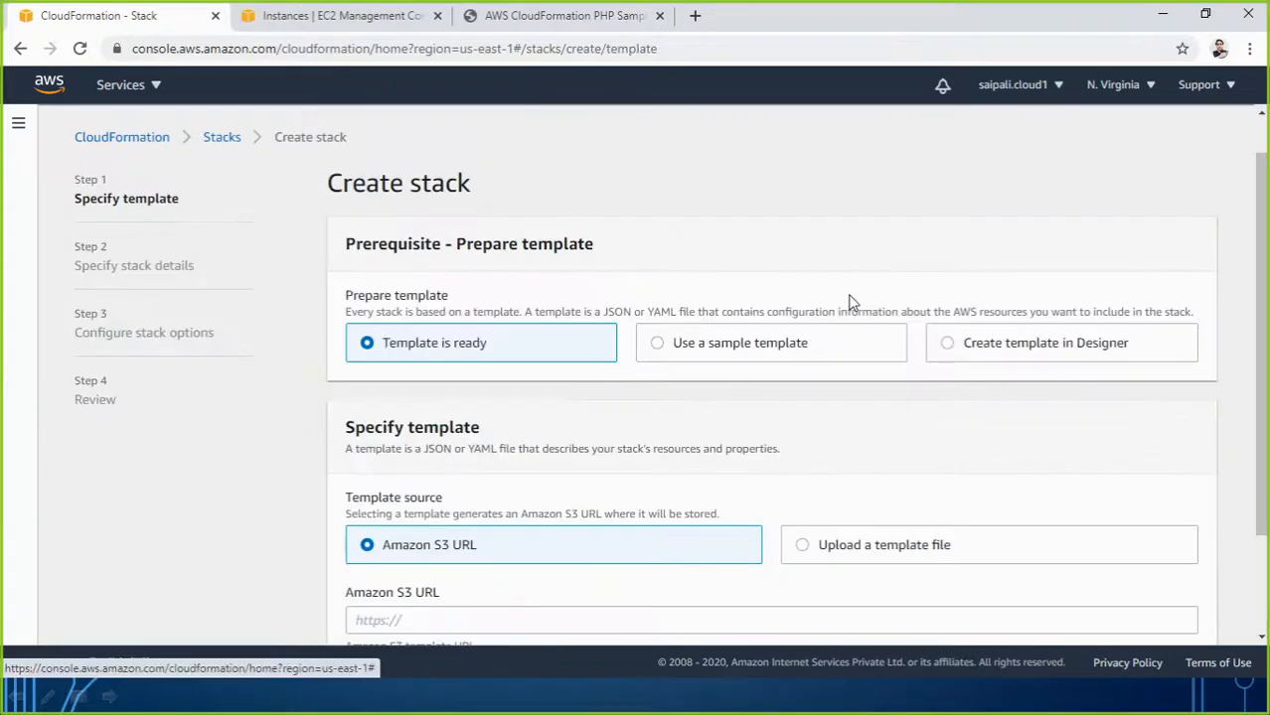
click(1027, 344)
Open the EC2 instance template in Designer, validate it, and send it to the Create stack wizard.
click(807, 554)
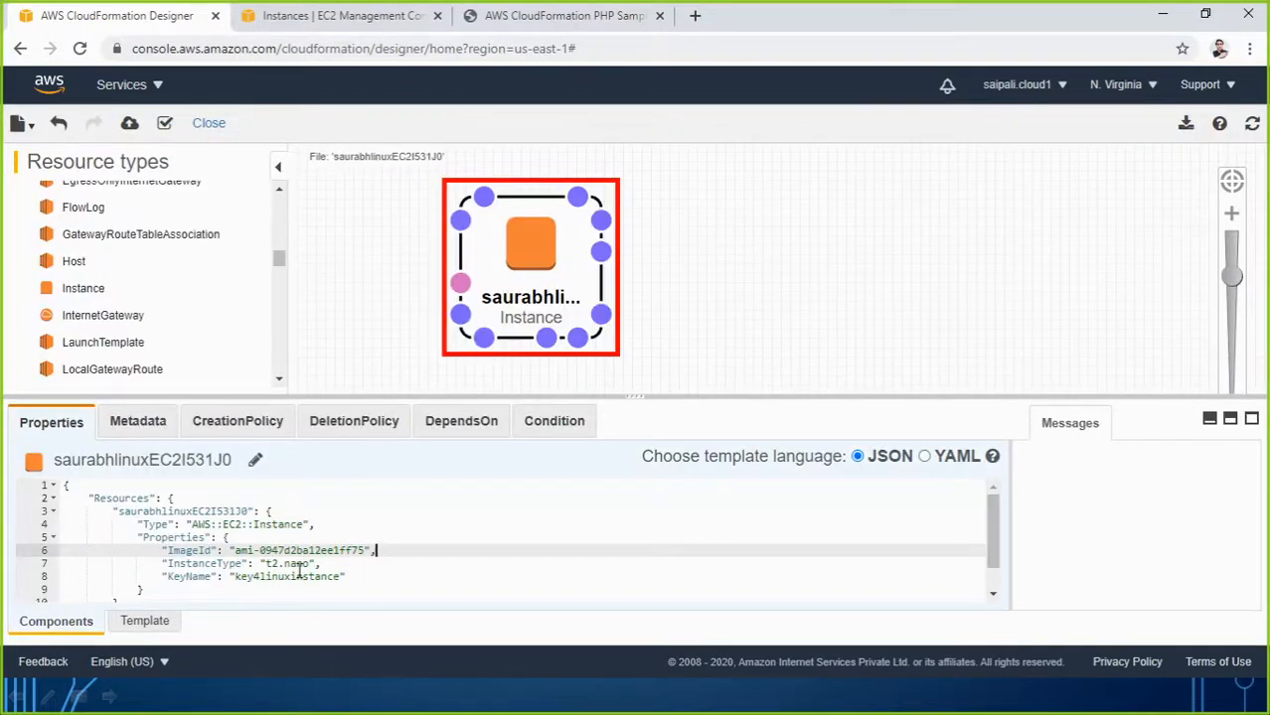
scroll(296, 568, down, 1)
scroll(213, 559, up, 1)
click(165, 122)
click(130, 124)
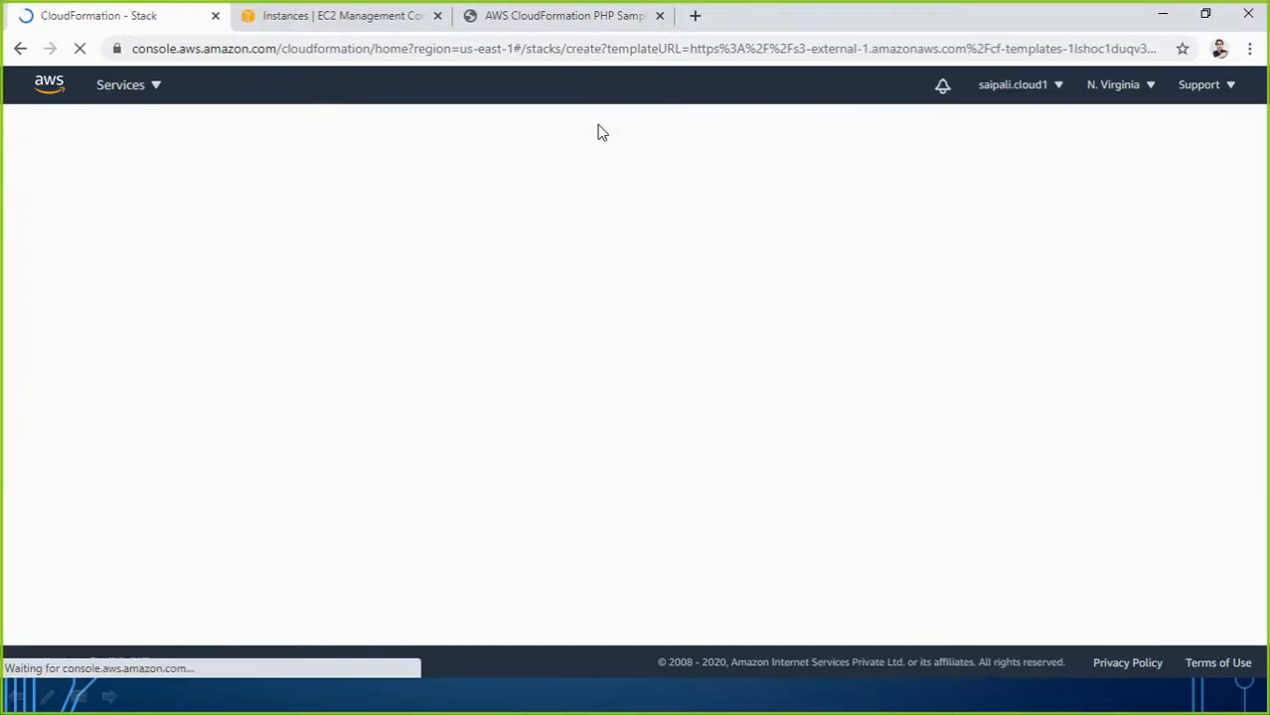
Keep the Designer template and name the new stack stack02.
scroll(804, 468, down, 3)
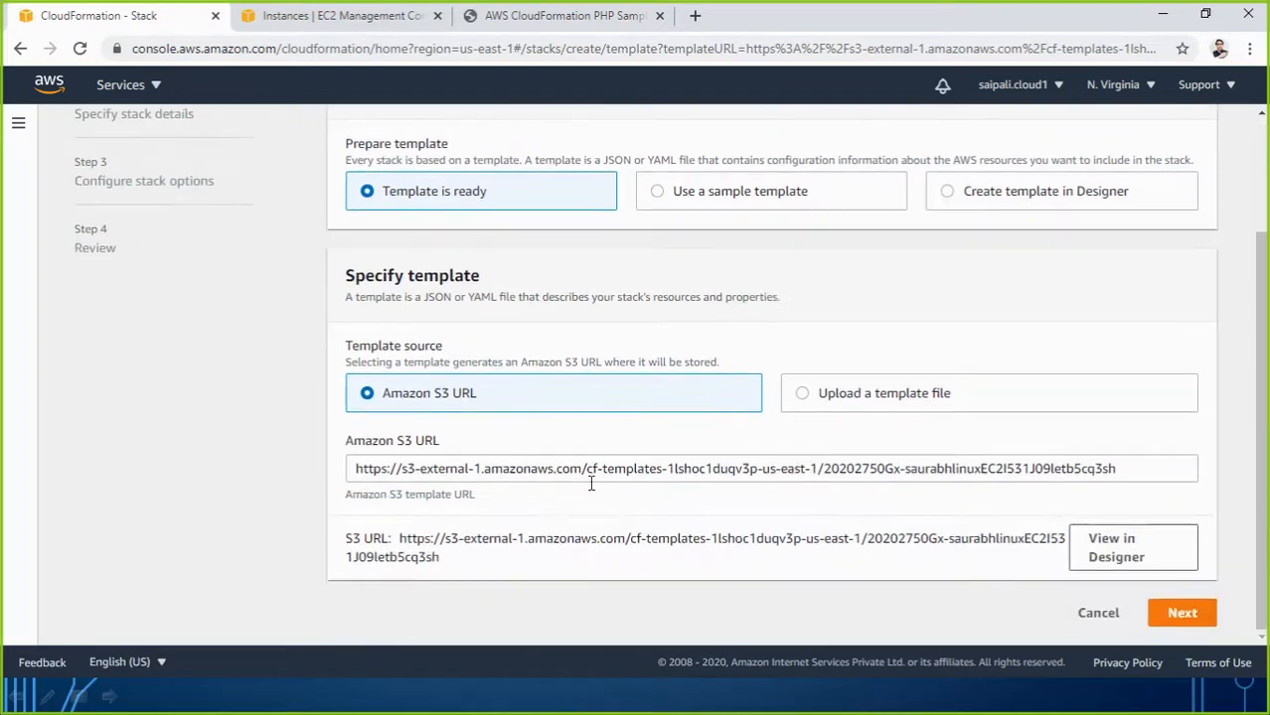
click(1179, 614)
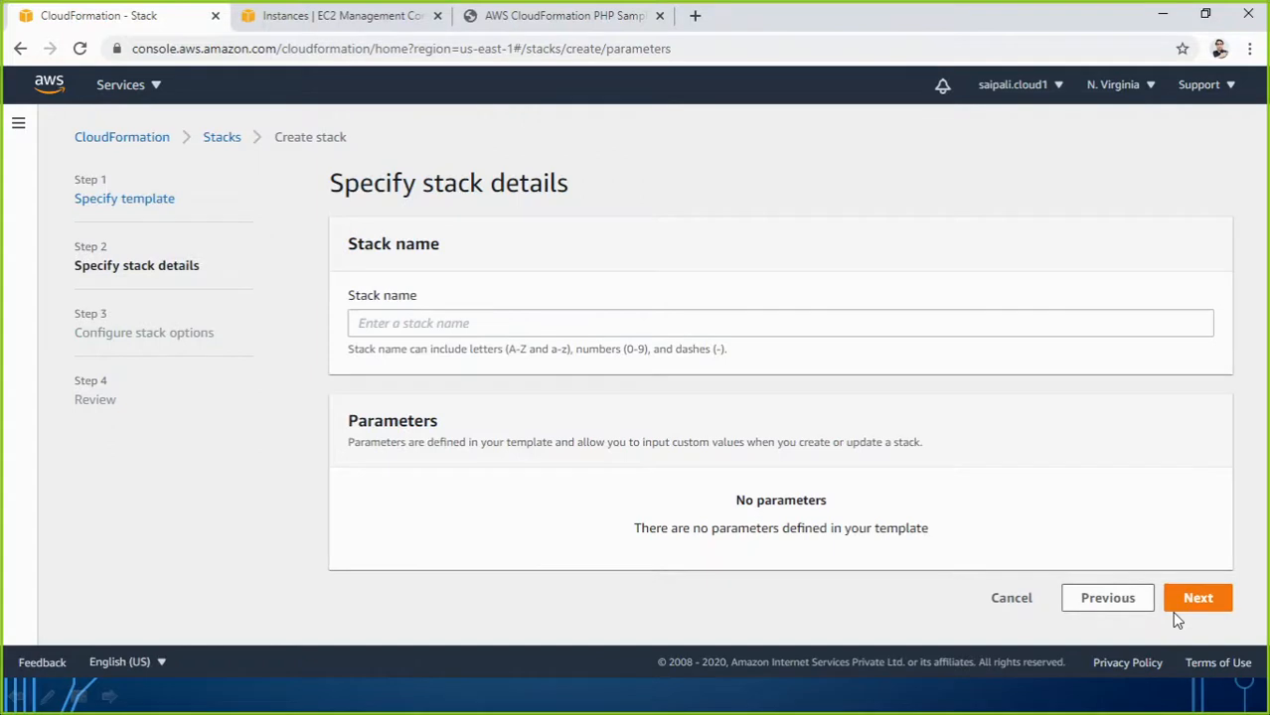
click(483, 323)
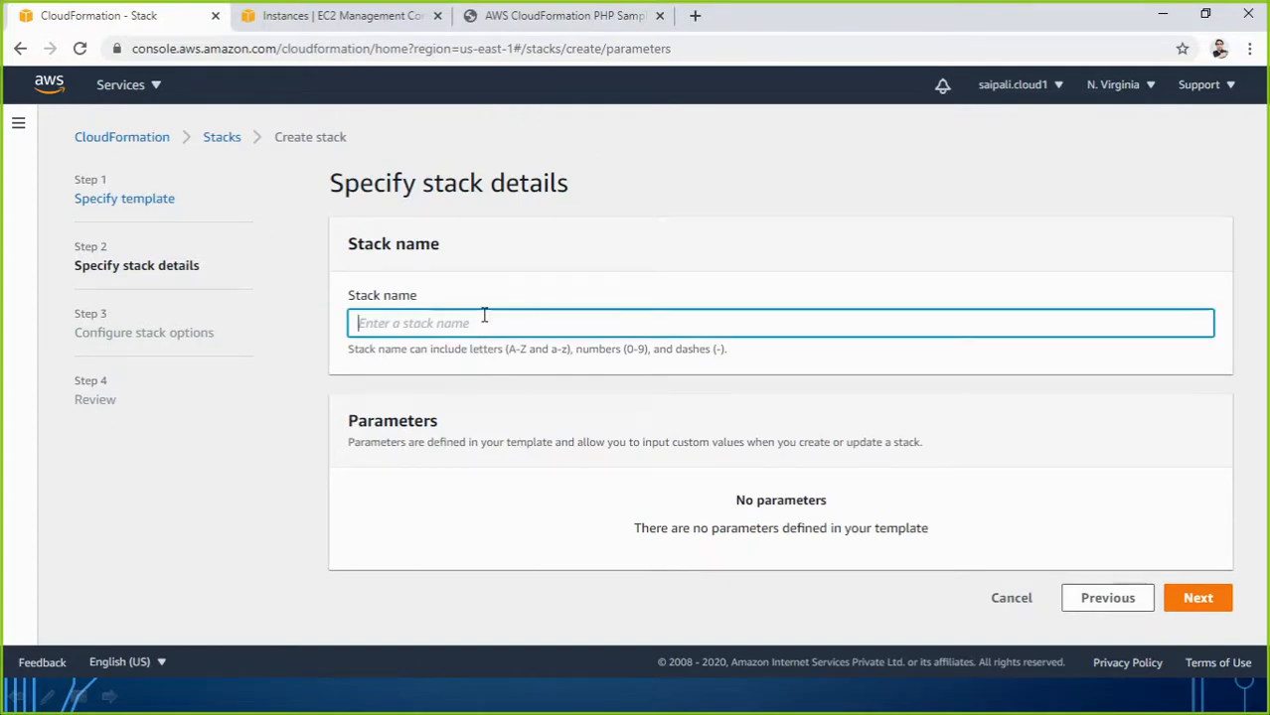
text(stack02)
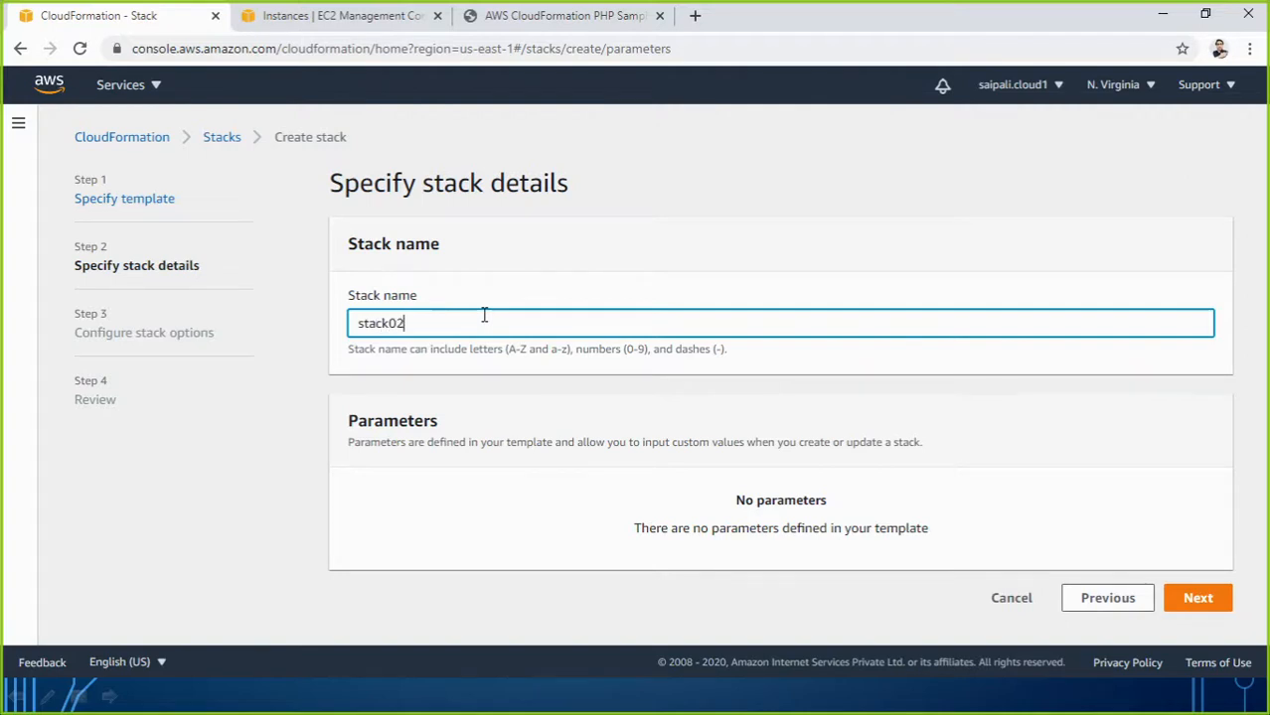
click(1196, 601)
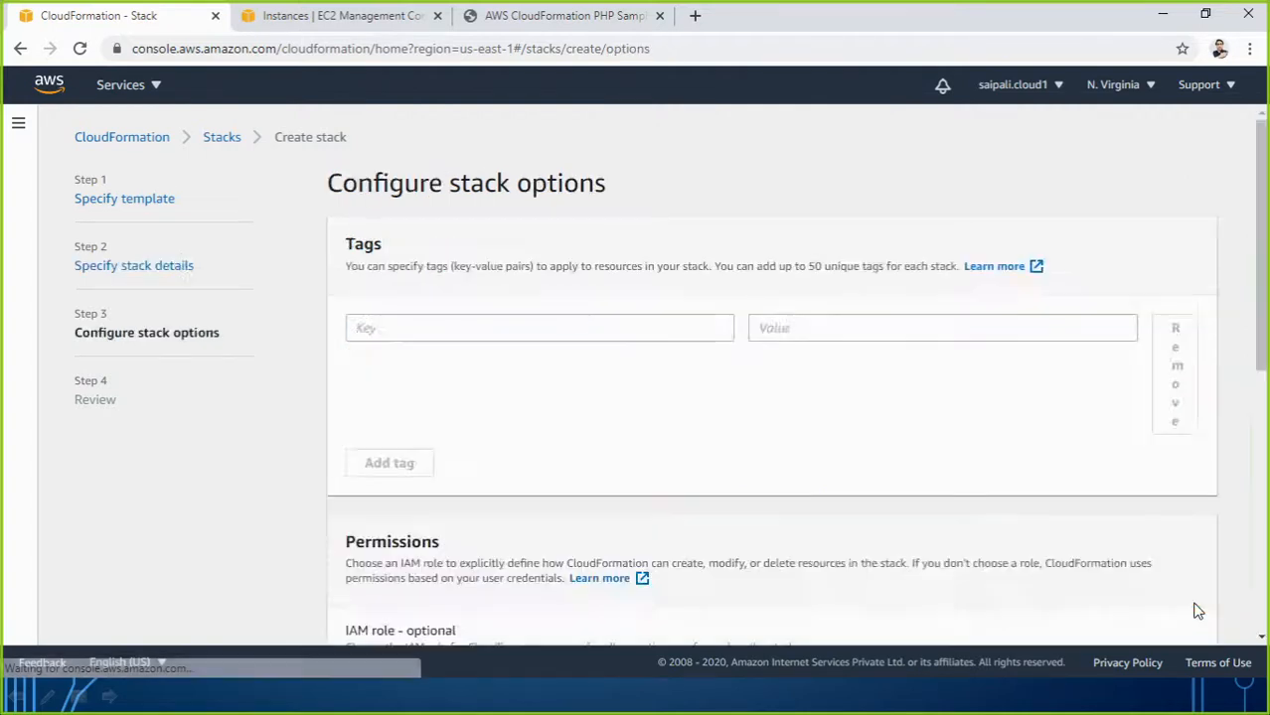
Add a stack tag with key Dep and value IT.
click(625, 331)
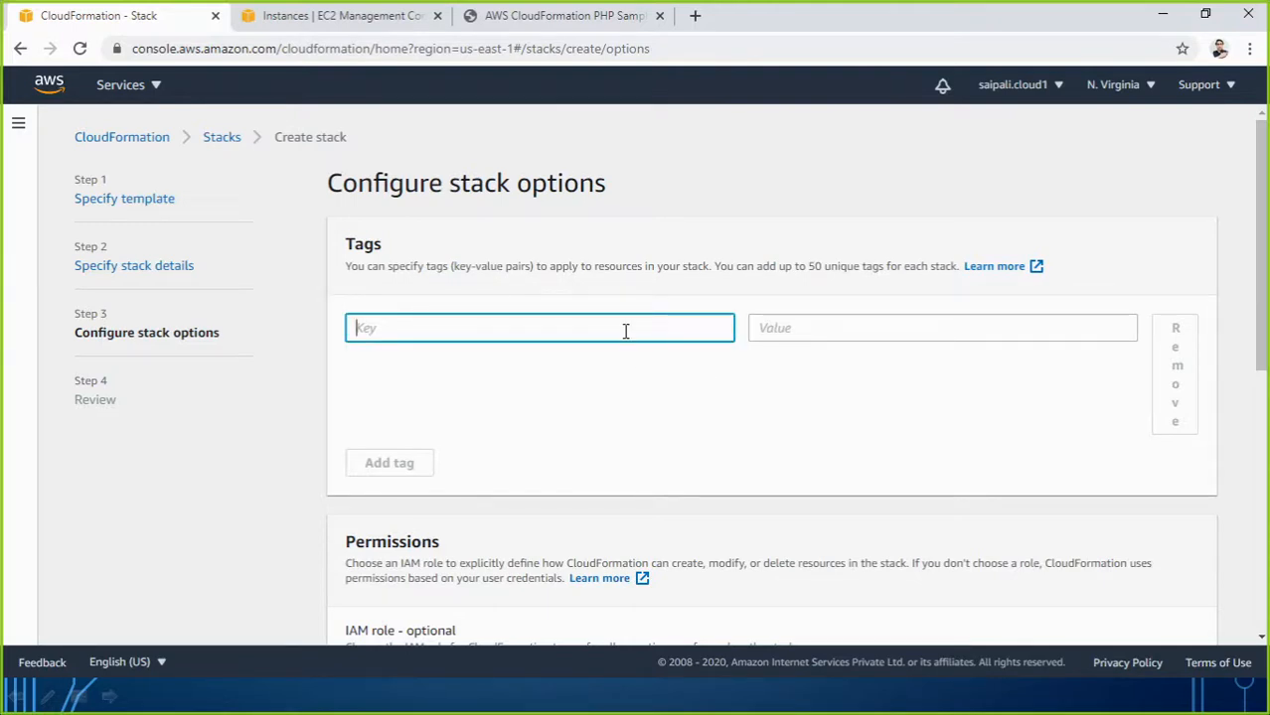
text(Dep)
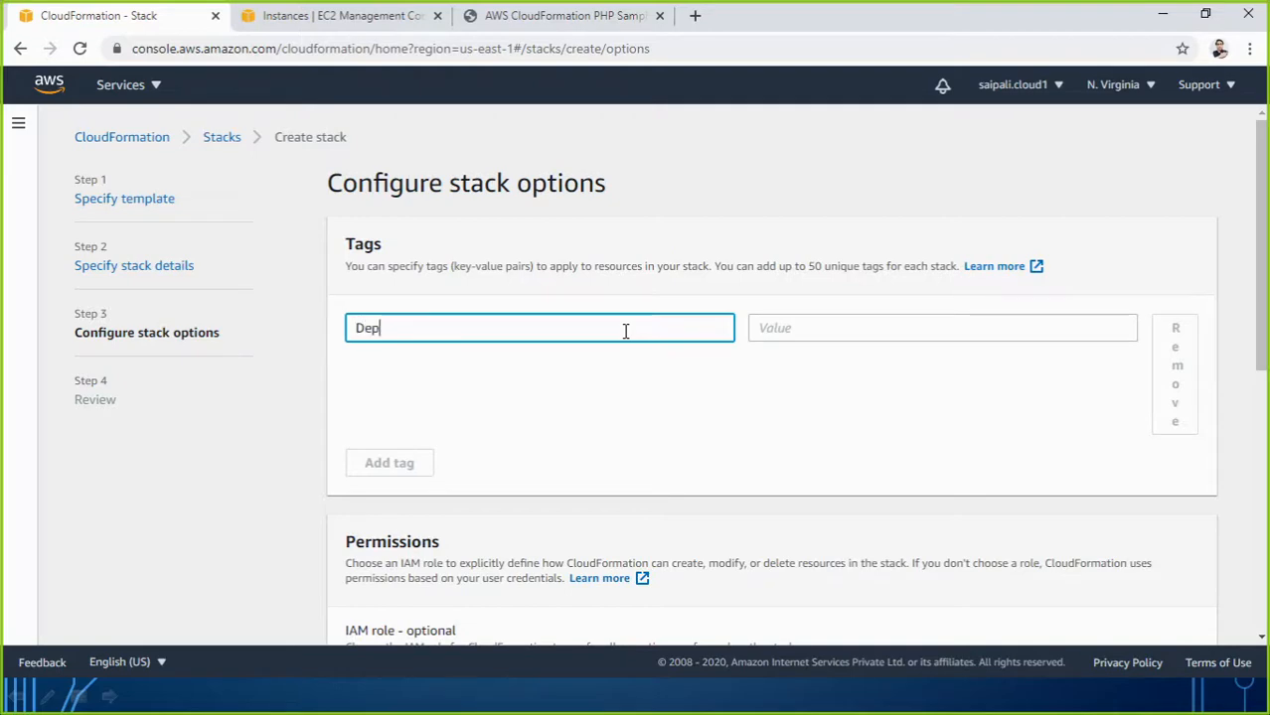
key(Tab)
text(IT)
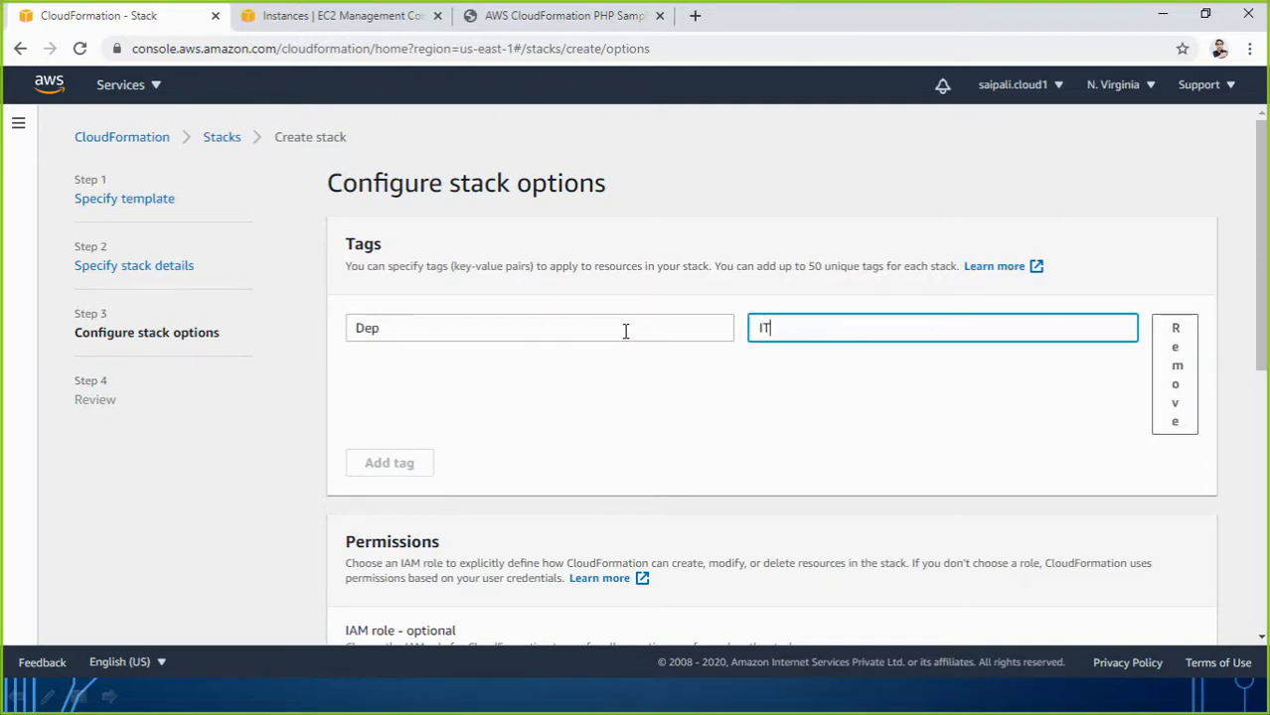
click(706, 384)
Review the stack02 settings and create the stack.
scroll(808, 417, down, 10)
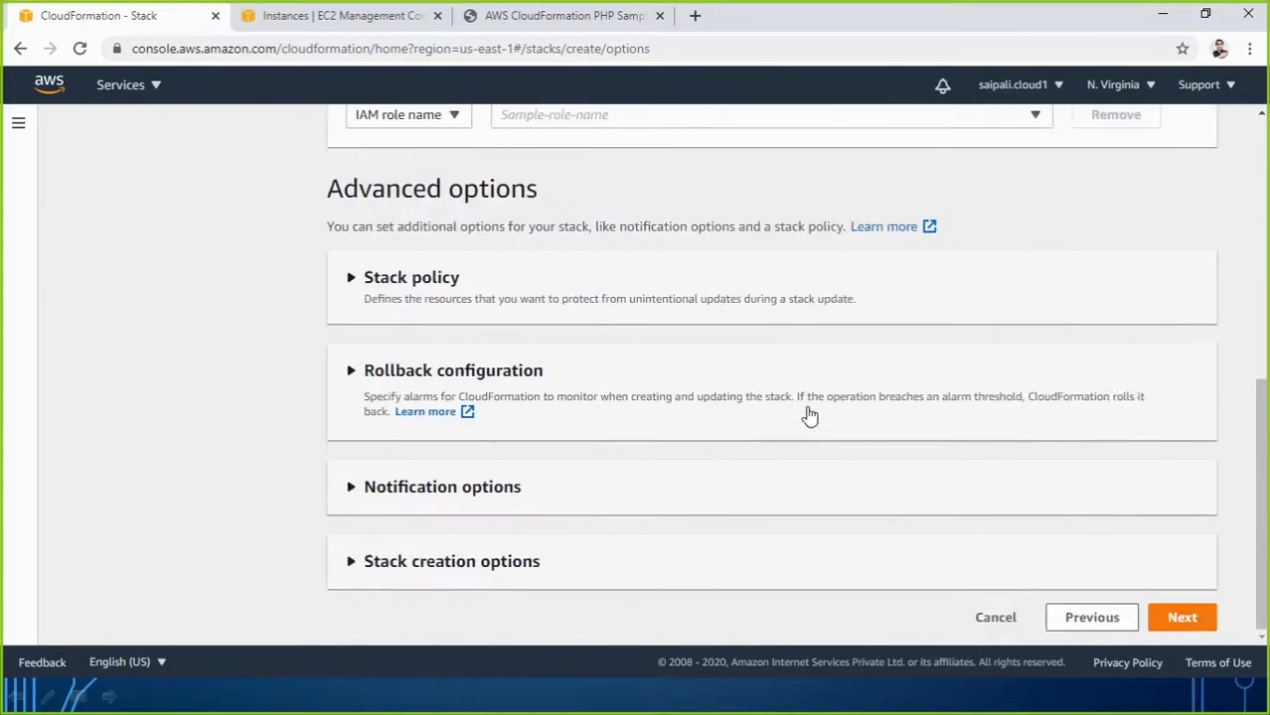
click(1181, 617)
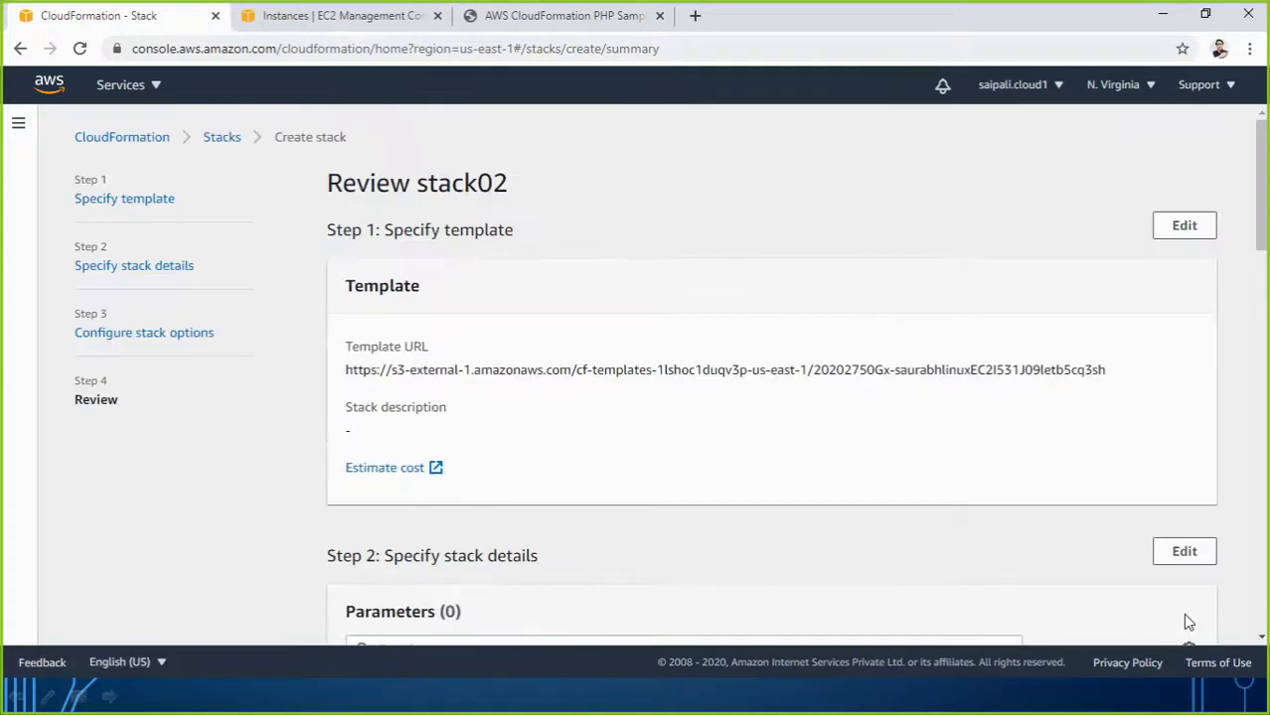
scroll(952, 475, down, 20)
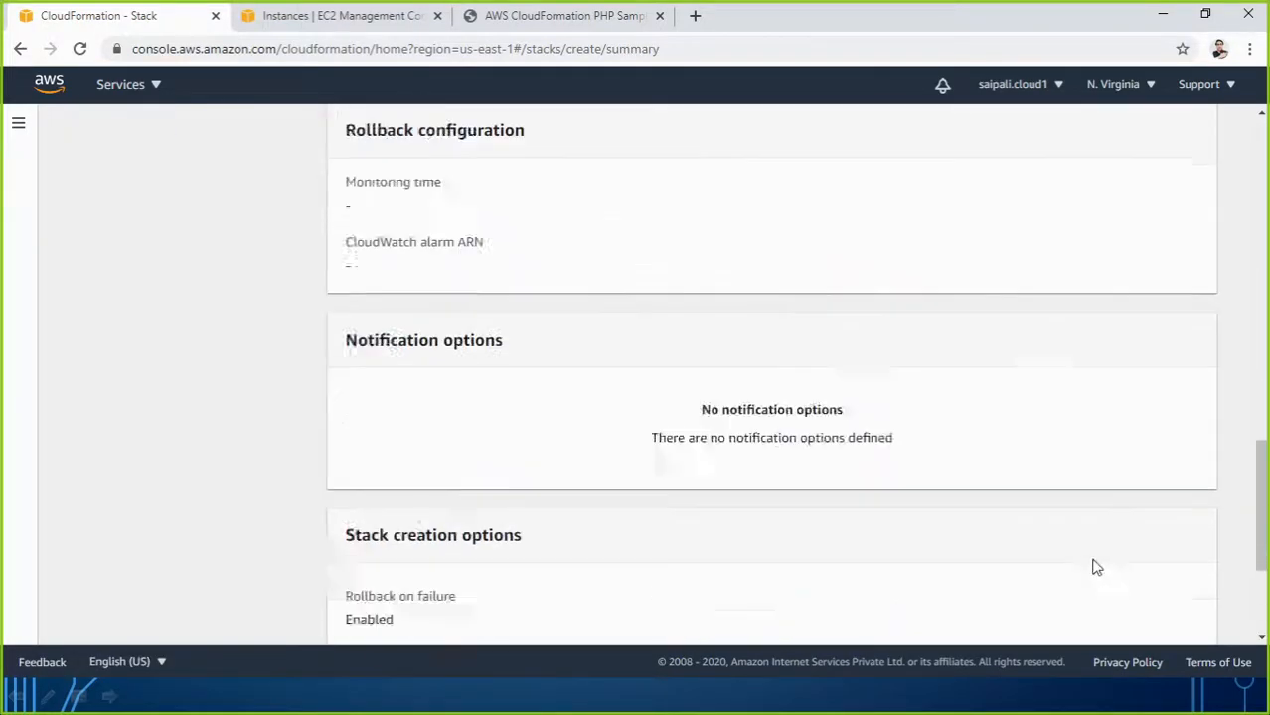
click(1149, 617)
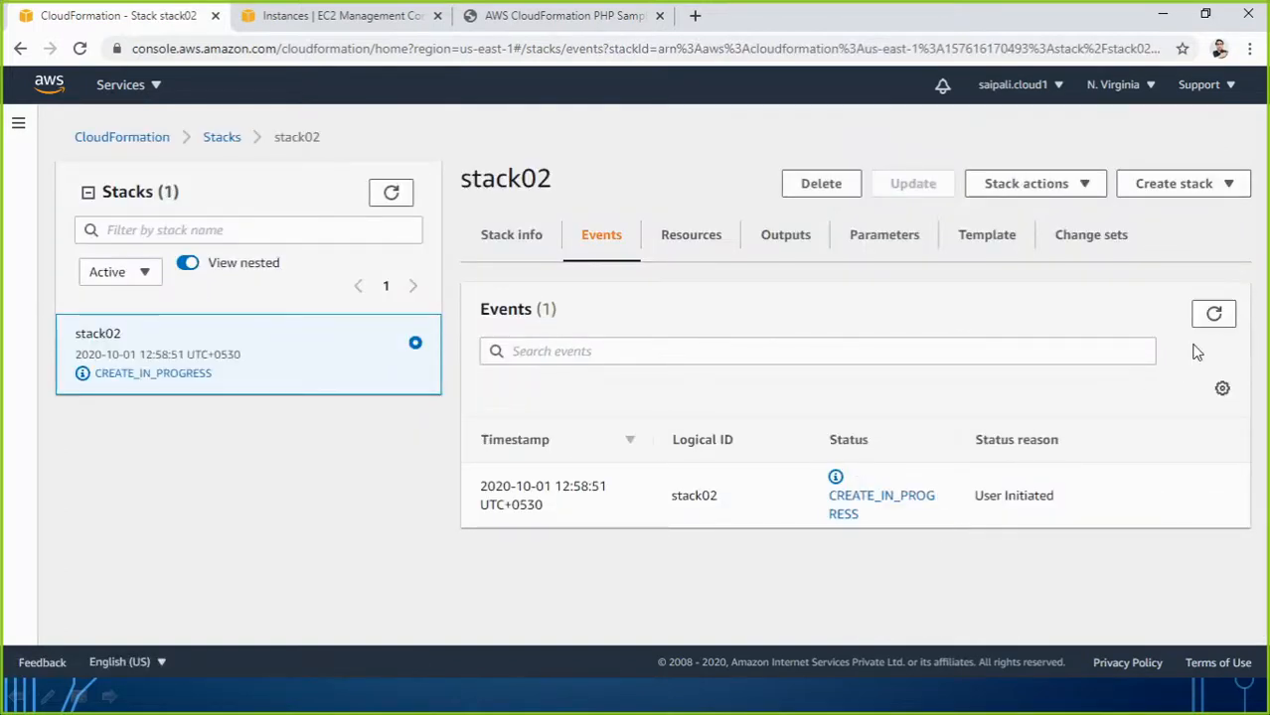
Refresh stack02's events to find the CREATE_FAILED reason: key pair key4linuxinstance does not exist.
click(1212, 316)
click(1214, 316)
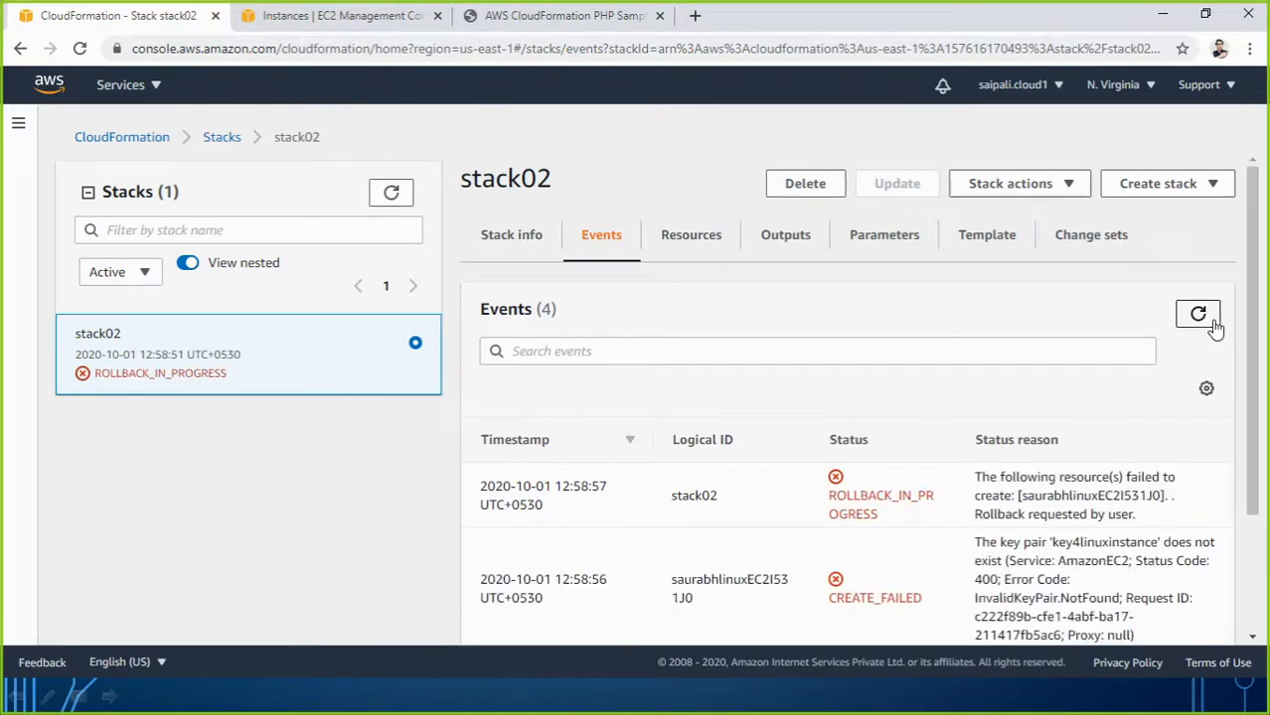
scroll(932, 540, down, 2)
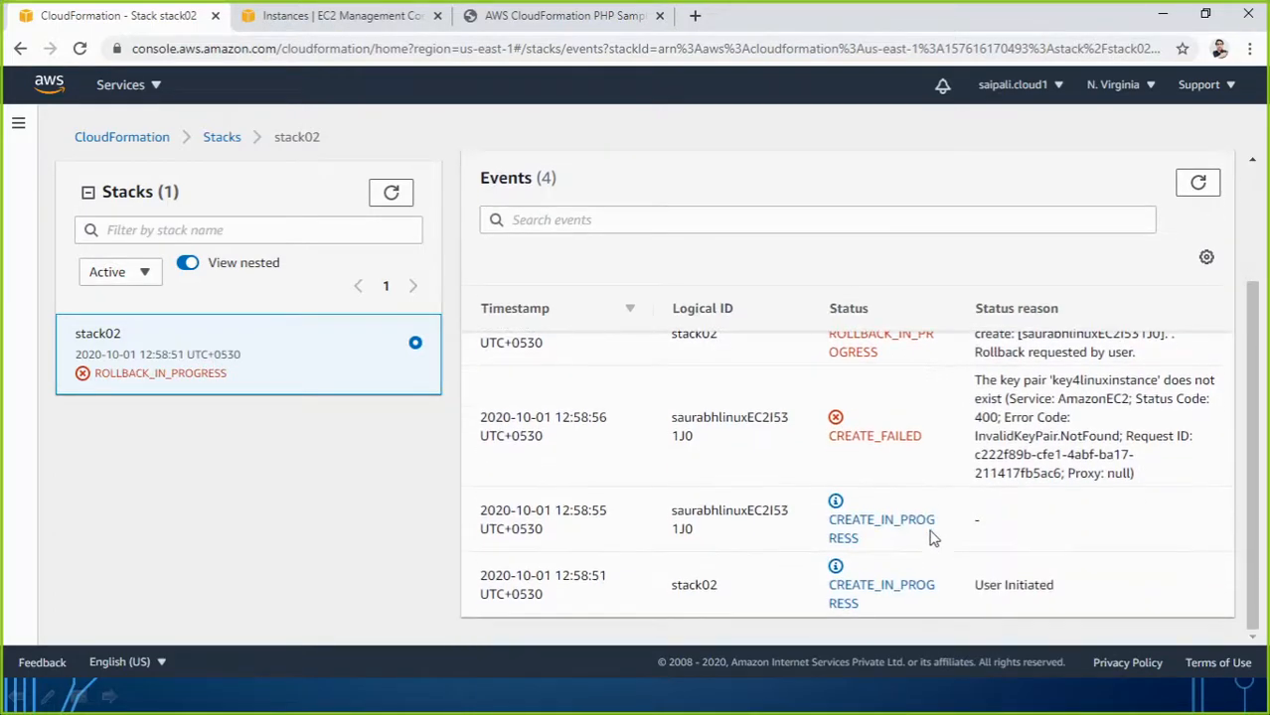
scroll(882, 442, up, 2)
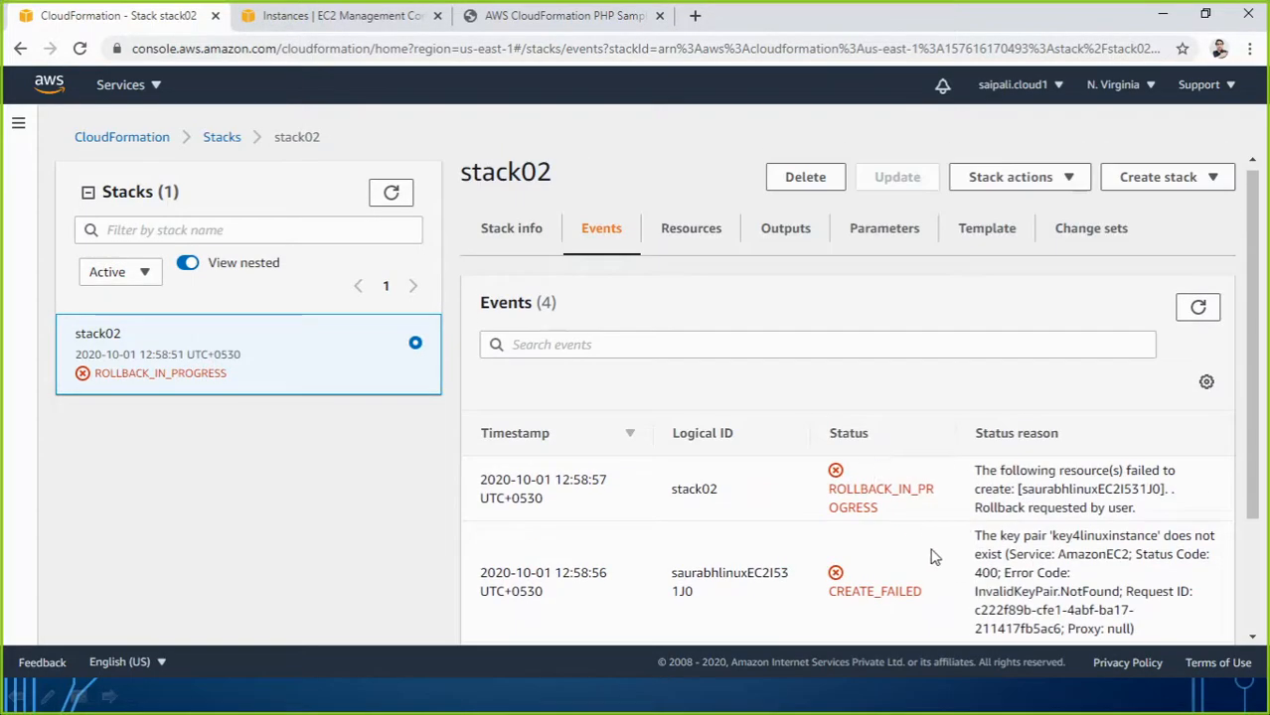
scroll(864, 557, down, 2)
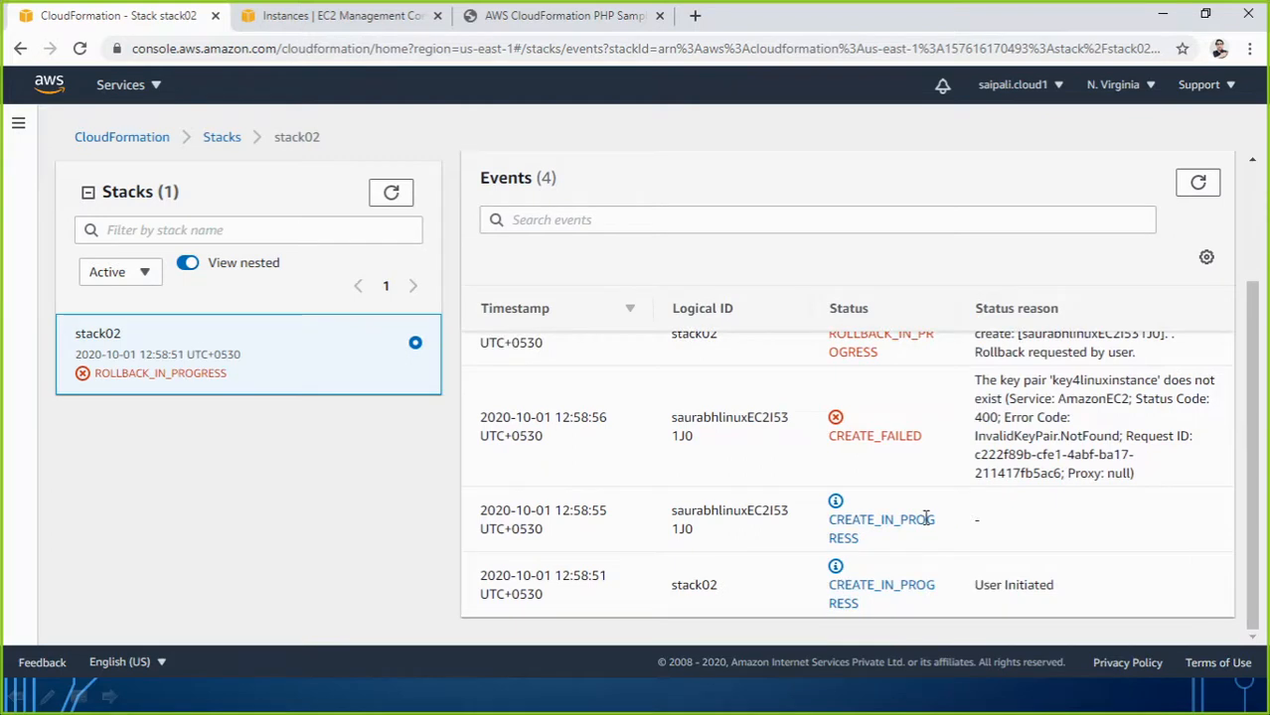
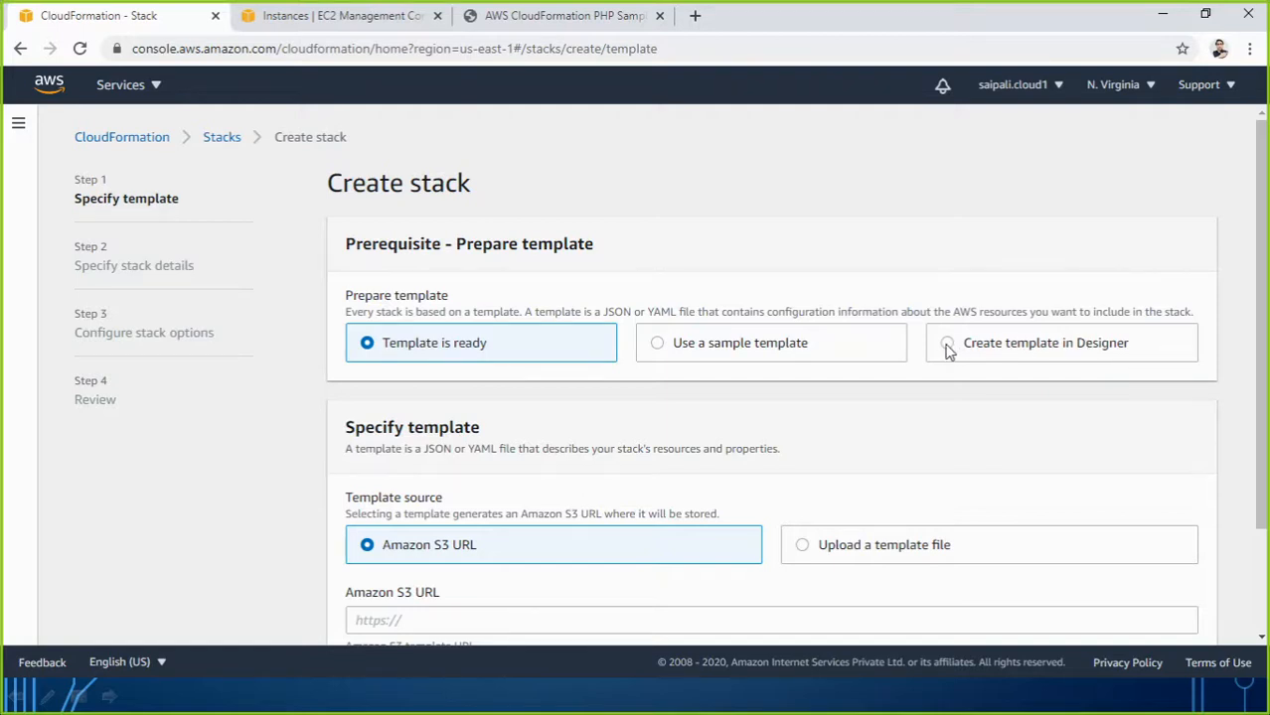
Open a blank new template in CloudFormation Designer.
click(948, 345)
click(801, 552)
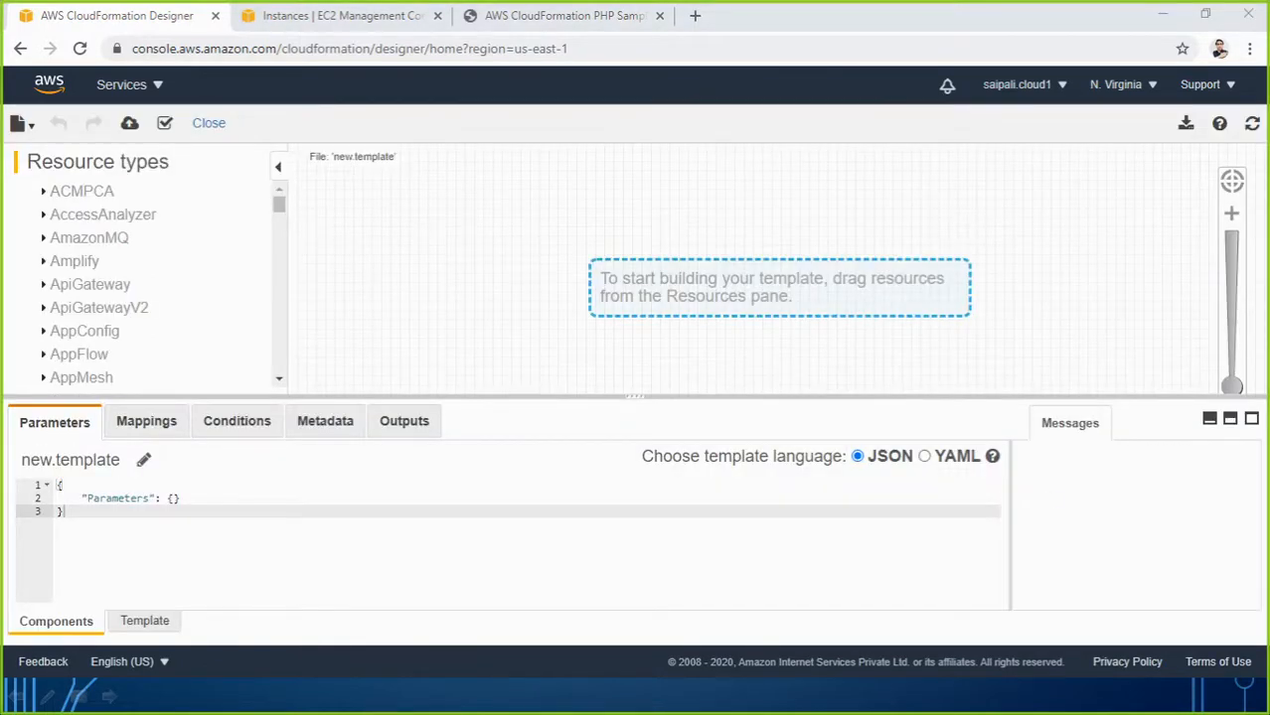
click(188, 545)
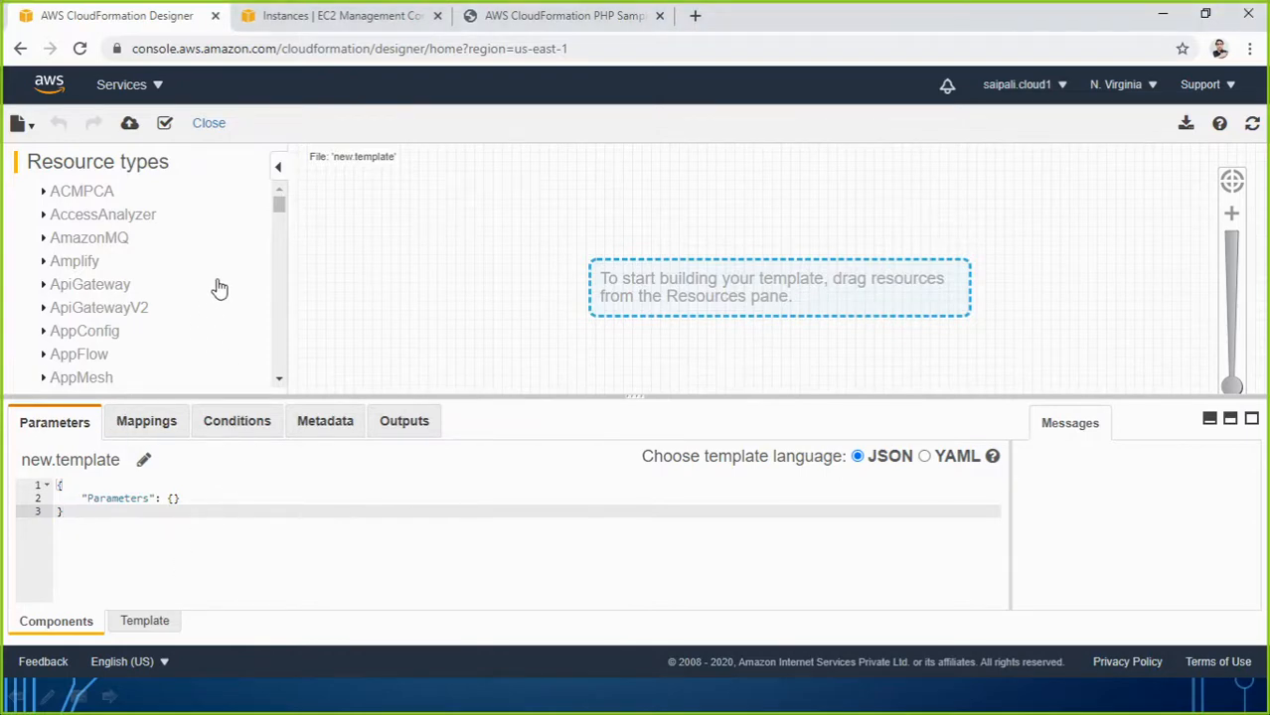
drag(276, 206, 281, 258)
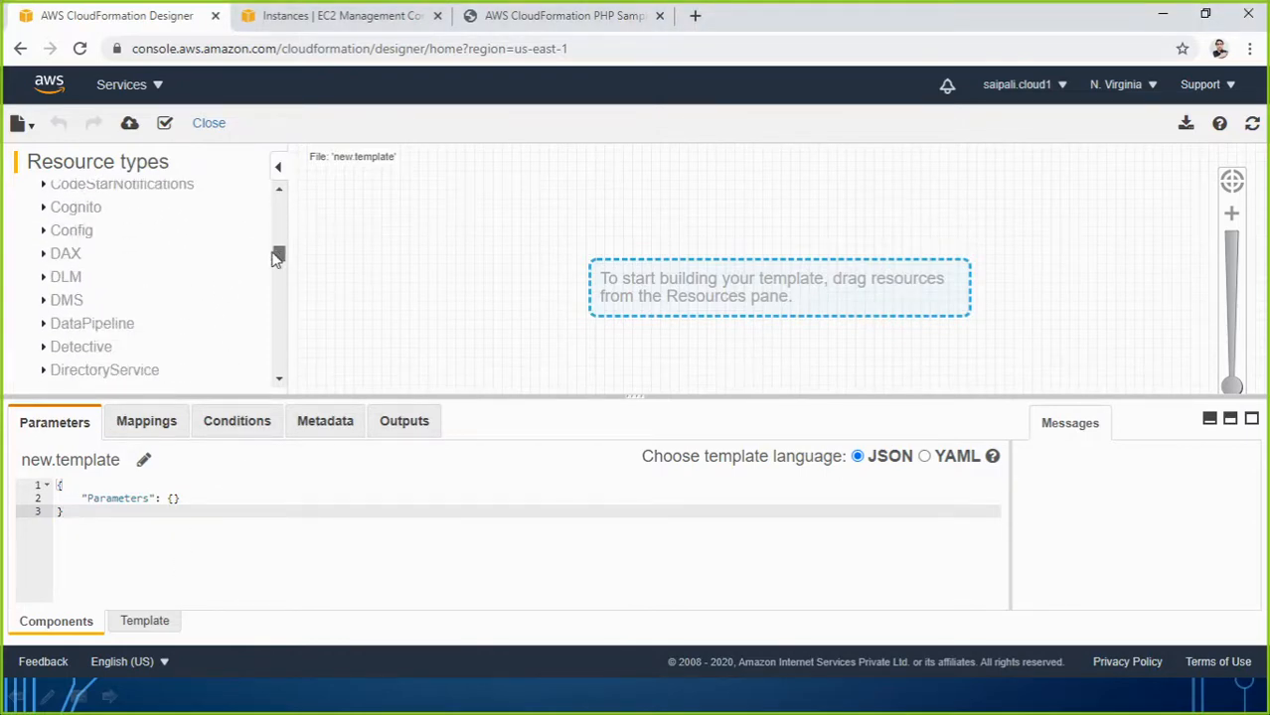
scroll(184, 308, down, 4)
scroll(182, 306, up, 2)
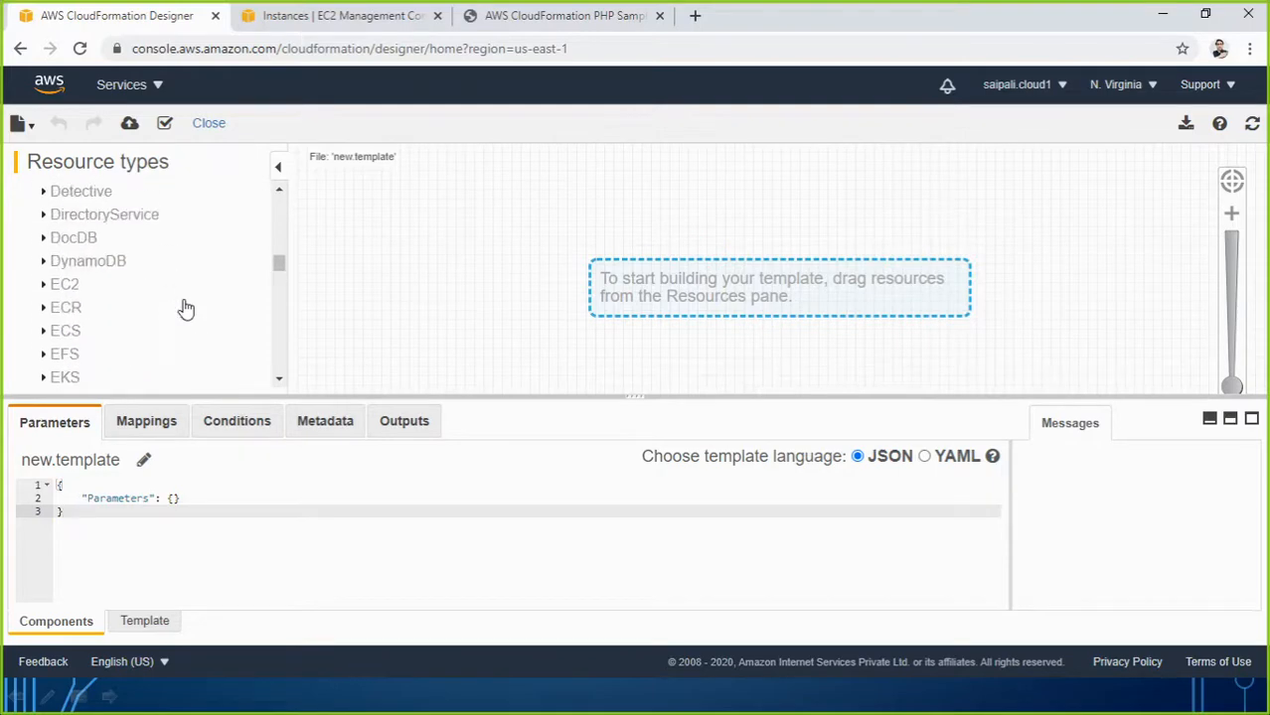
Expand EC2 resource types and place an Instance resource on the canvas.
click(41, 285)
scroll(79, 318, down, 5)
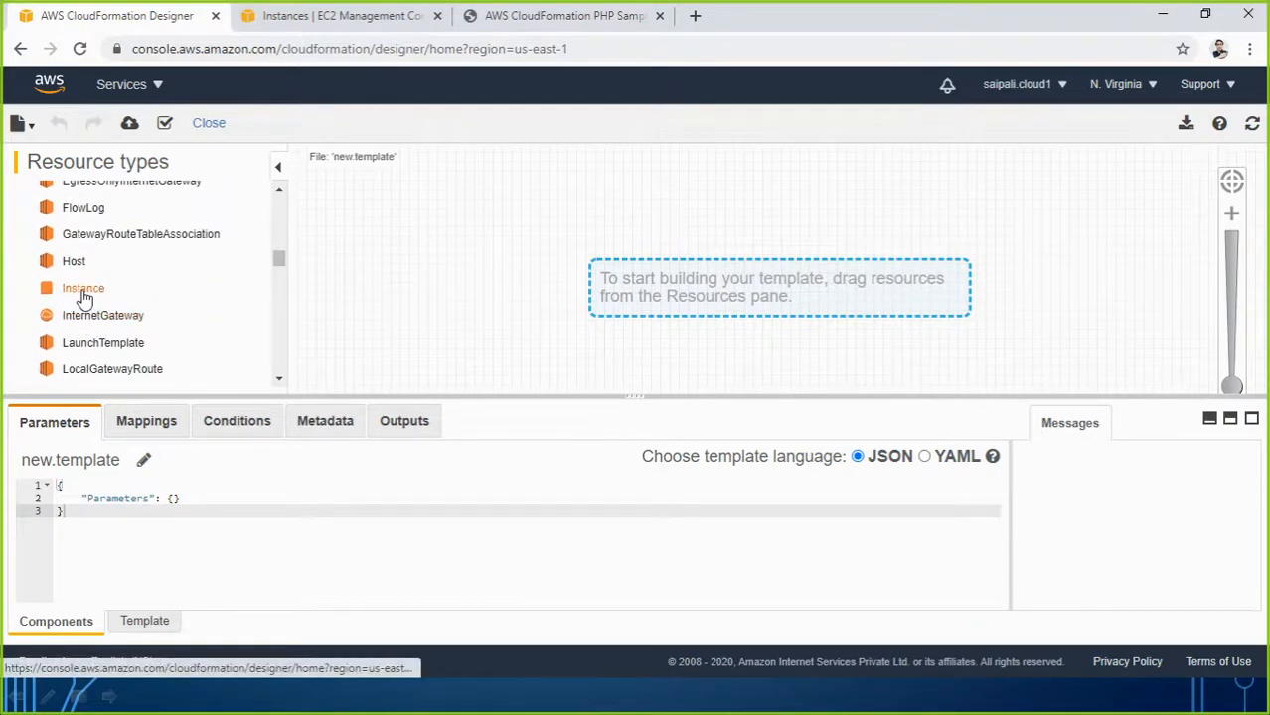
drag(83, 288, 404, 285)
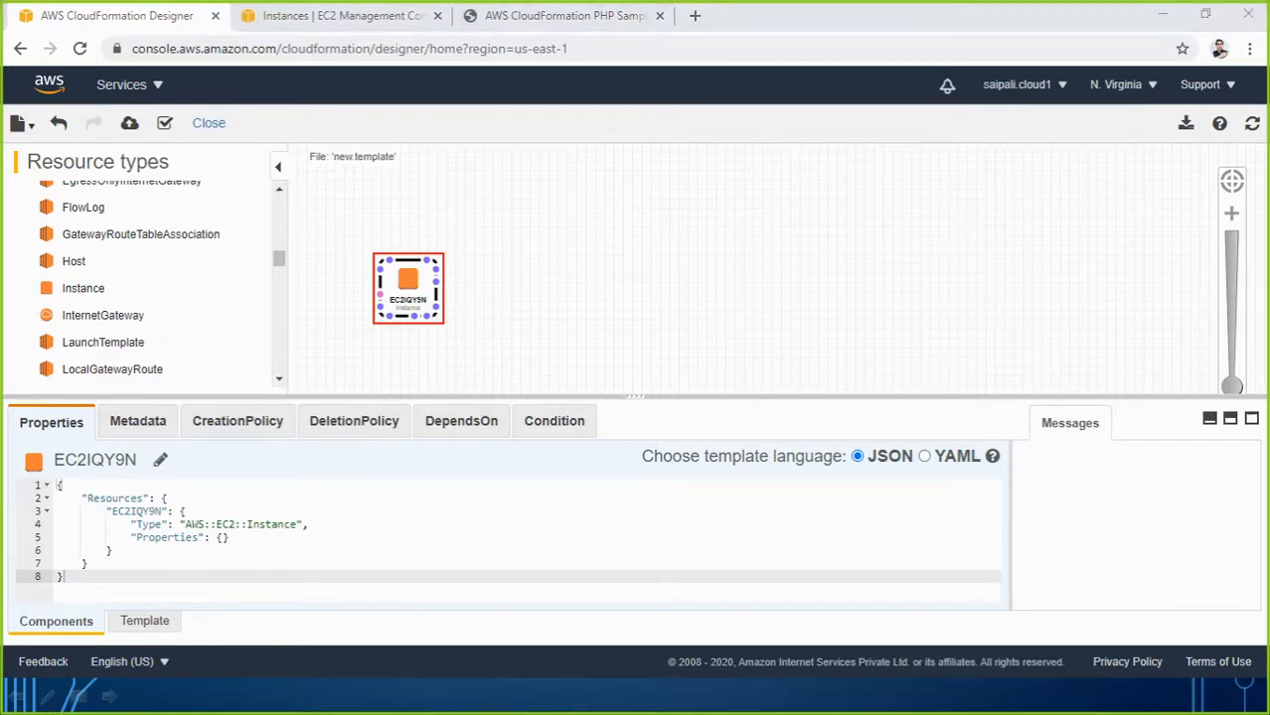
Paste the prepared instance JSON, clear the key4linuxinstance KeyName value, and validate the template.
click(235, 588)
key(ctrl+a)
key(ctrl+v)
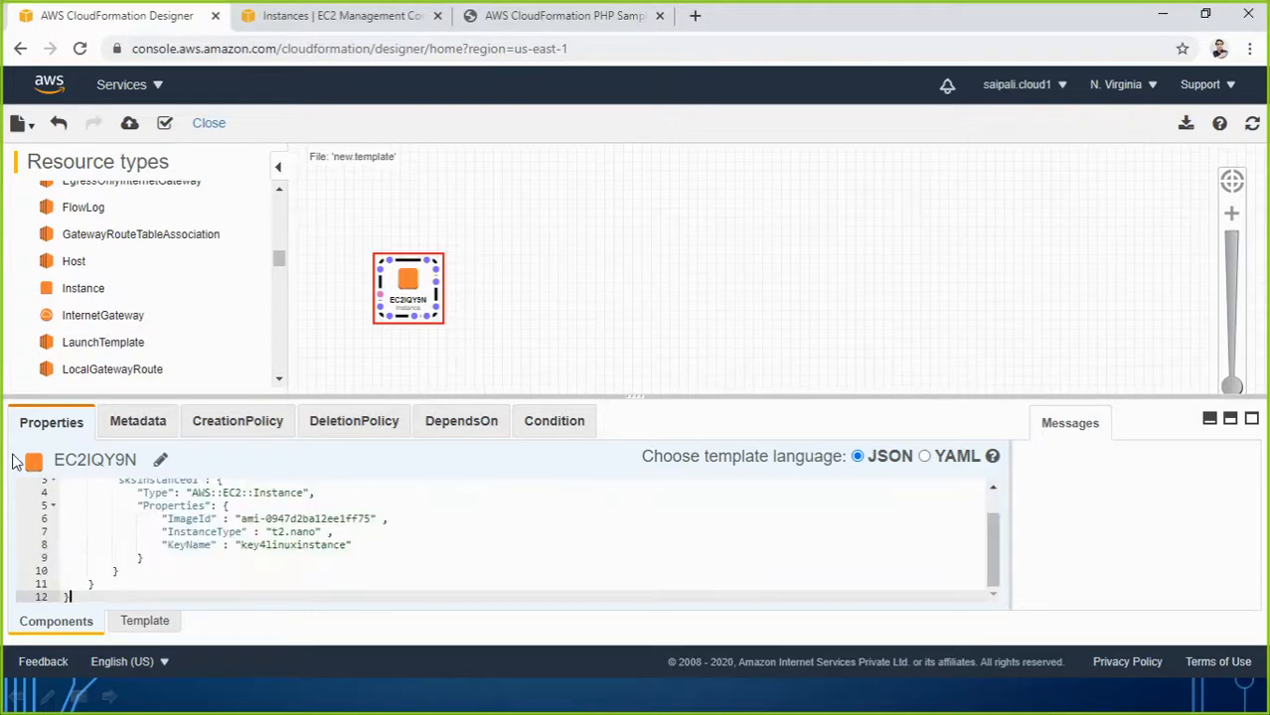
click(242, 545)
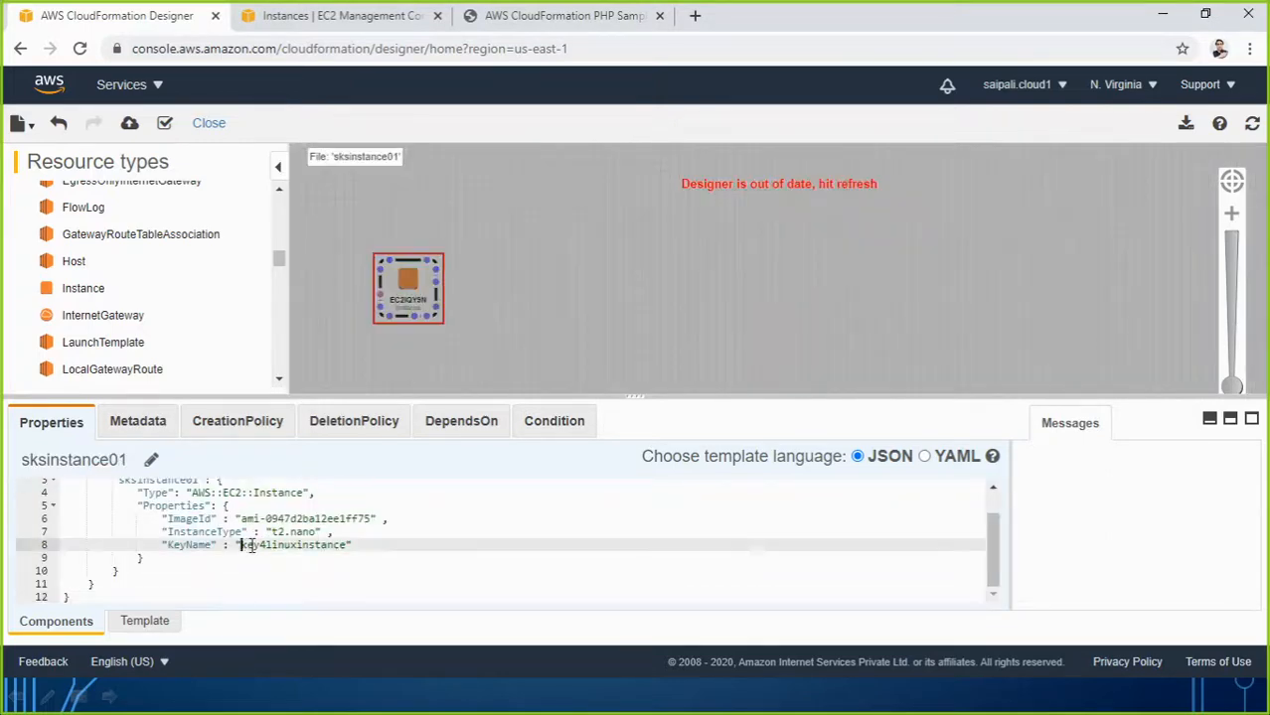
drag(251, 547, 343, 546)
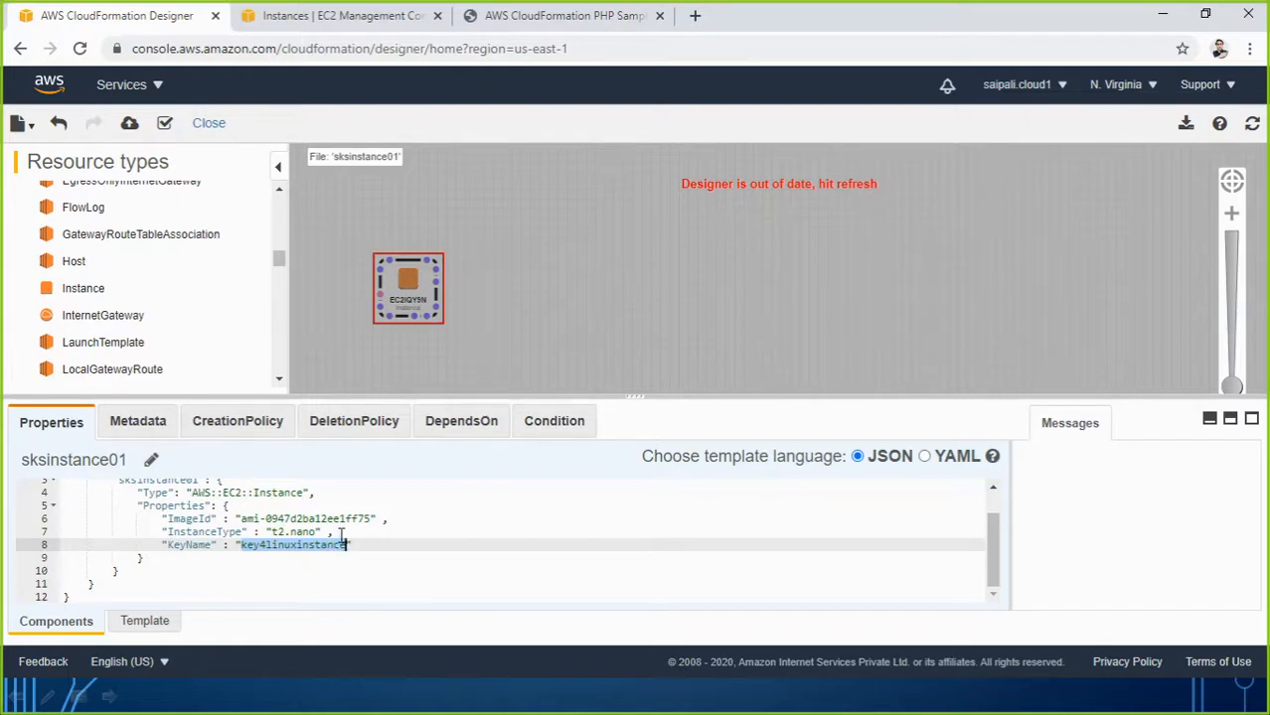
key(BackSpace)
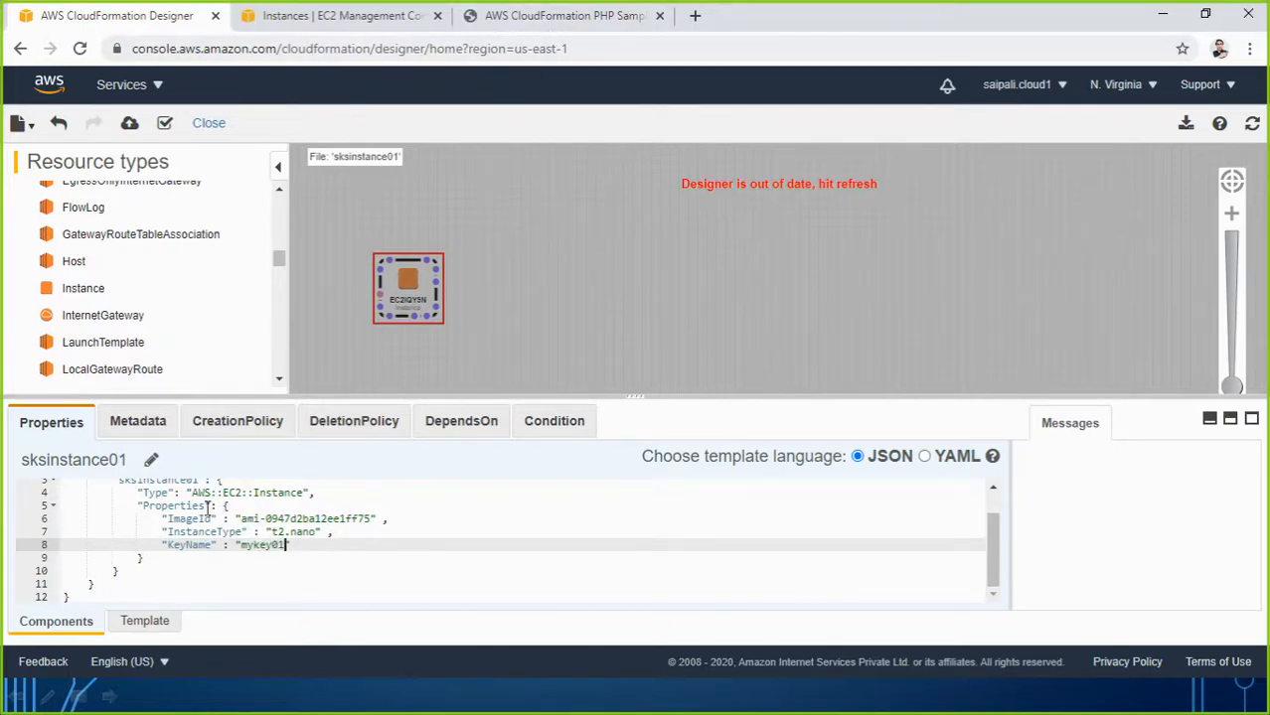
scroll(258, 556, up, 1)
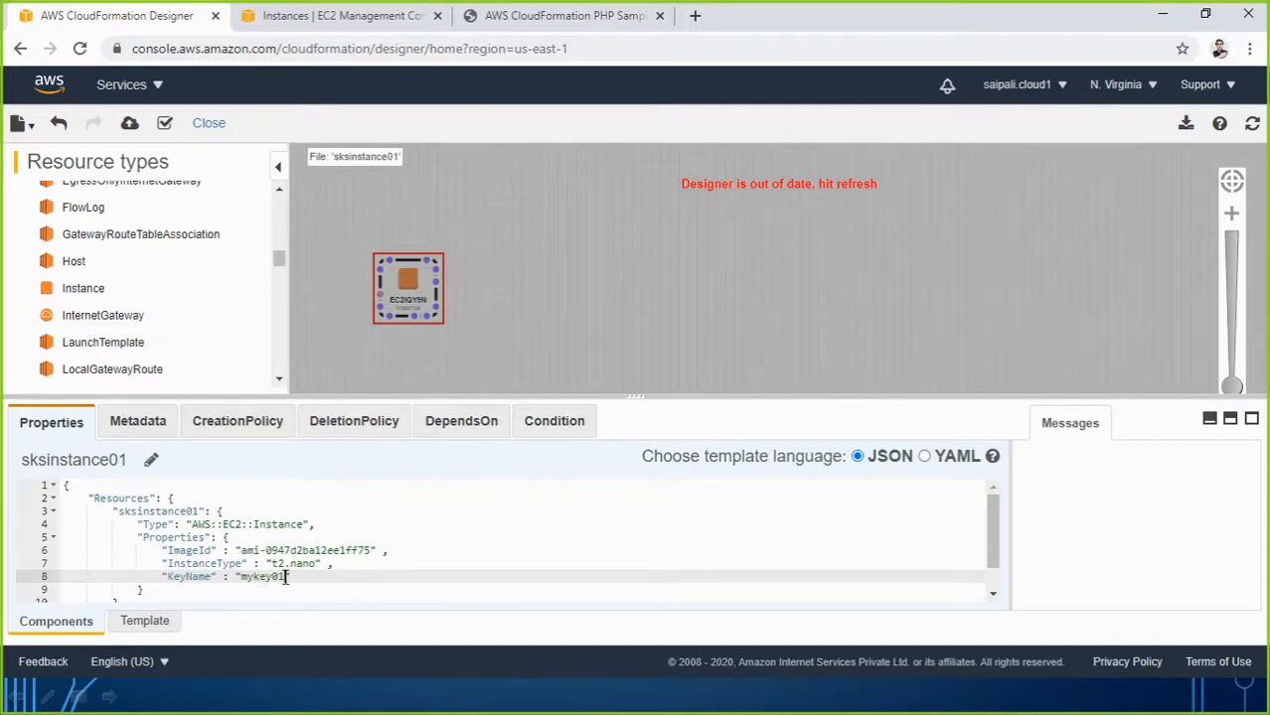
scroll(382, 587, down, 1)
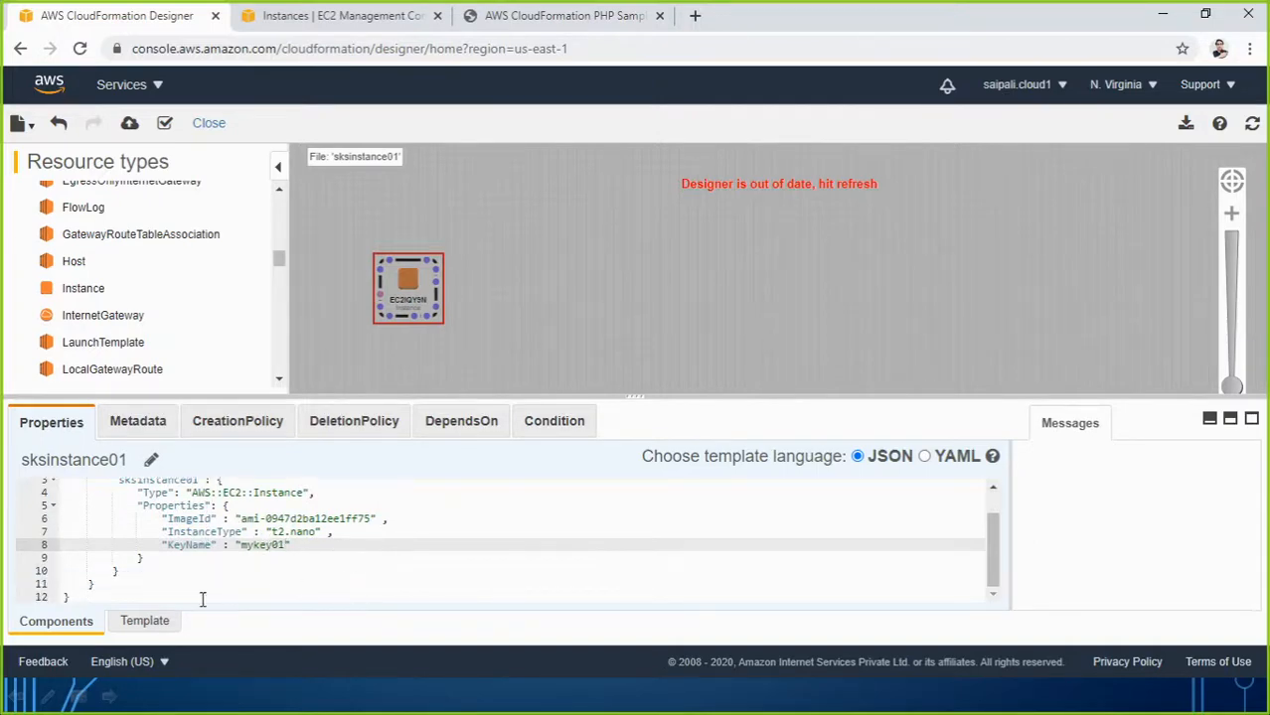
click(165, 123)
Copy the template JSON into a new Notepad window.
click(213, 583)
key(ctrl+a)
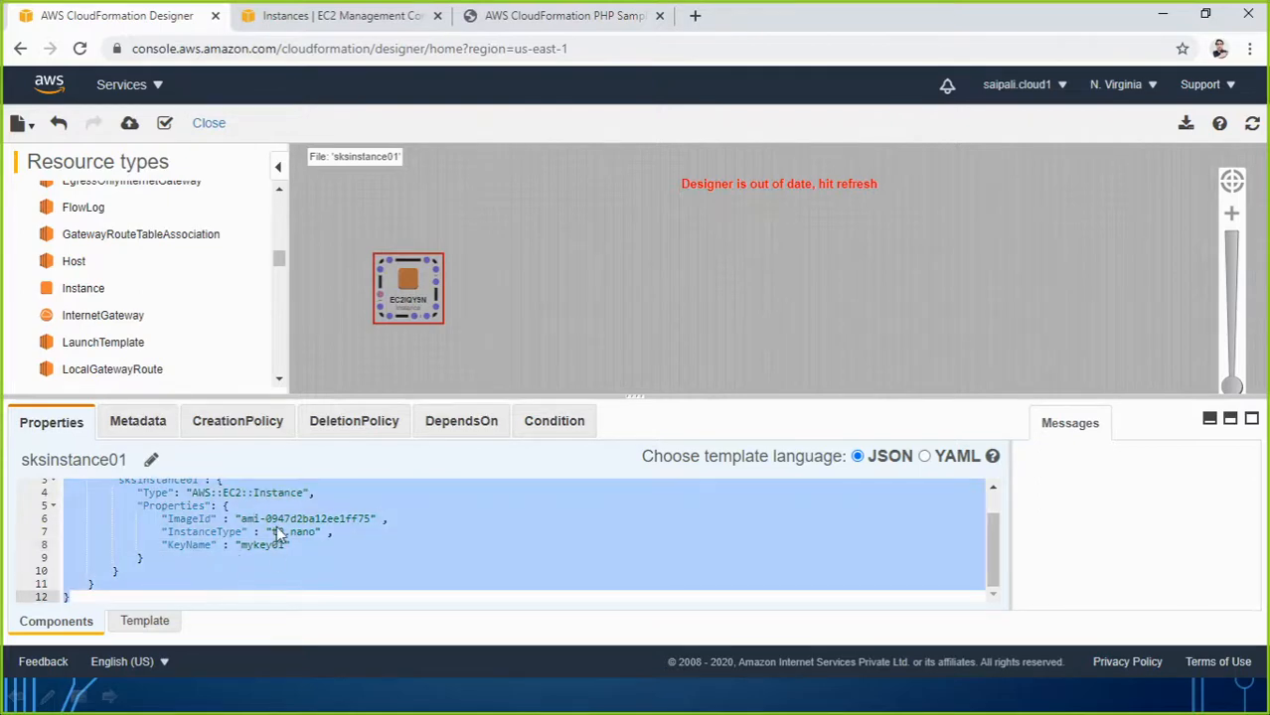
key(super+r)
text(n)
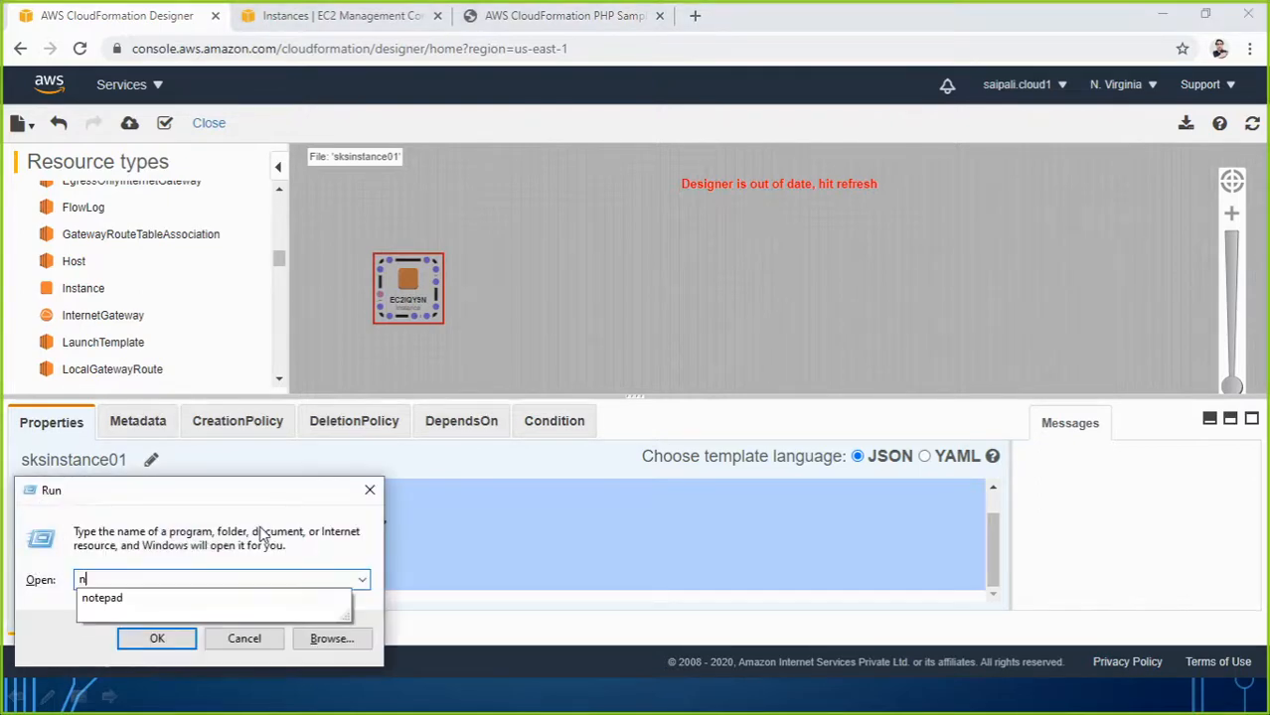
text(otepad)
key(Return)
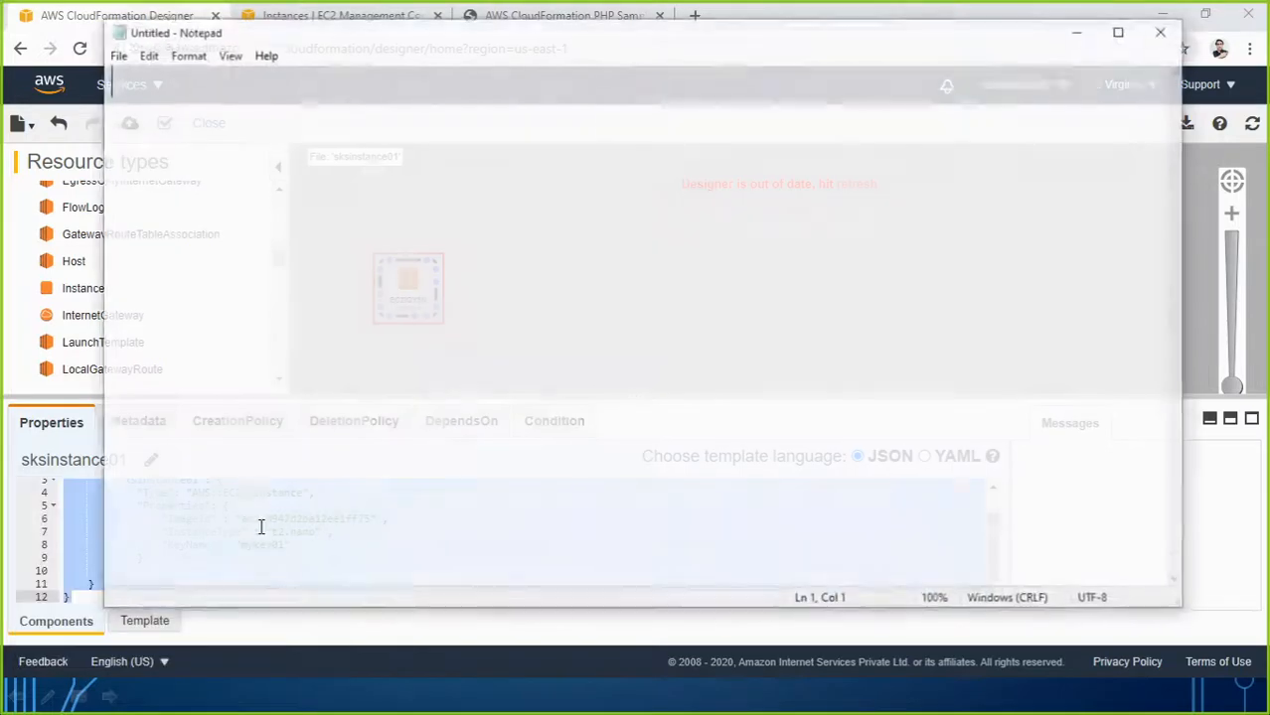
text({     "Resources": {         "sksinstance01": {             "Type": "AWS::EC2::Instance",             "Properties": {                 "ImageId" : "ami-0947d2ba12ee1ff75" ,                 "InstanceType" : "t2.nano" ,                 "KeyName" : "key4linuxinstance"             }         }     } })
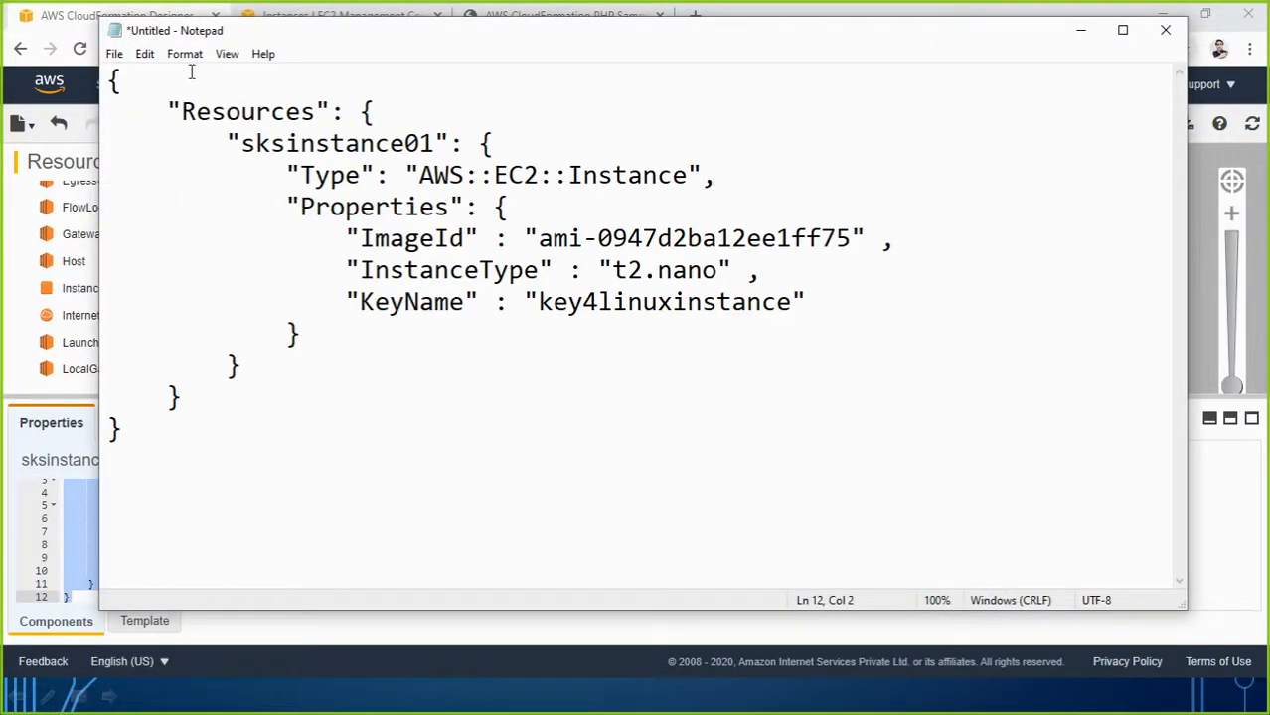
Save it as amazonlinuxcode.json with type All Files, then close Notepad.
click(115, 54)
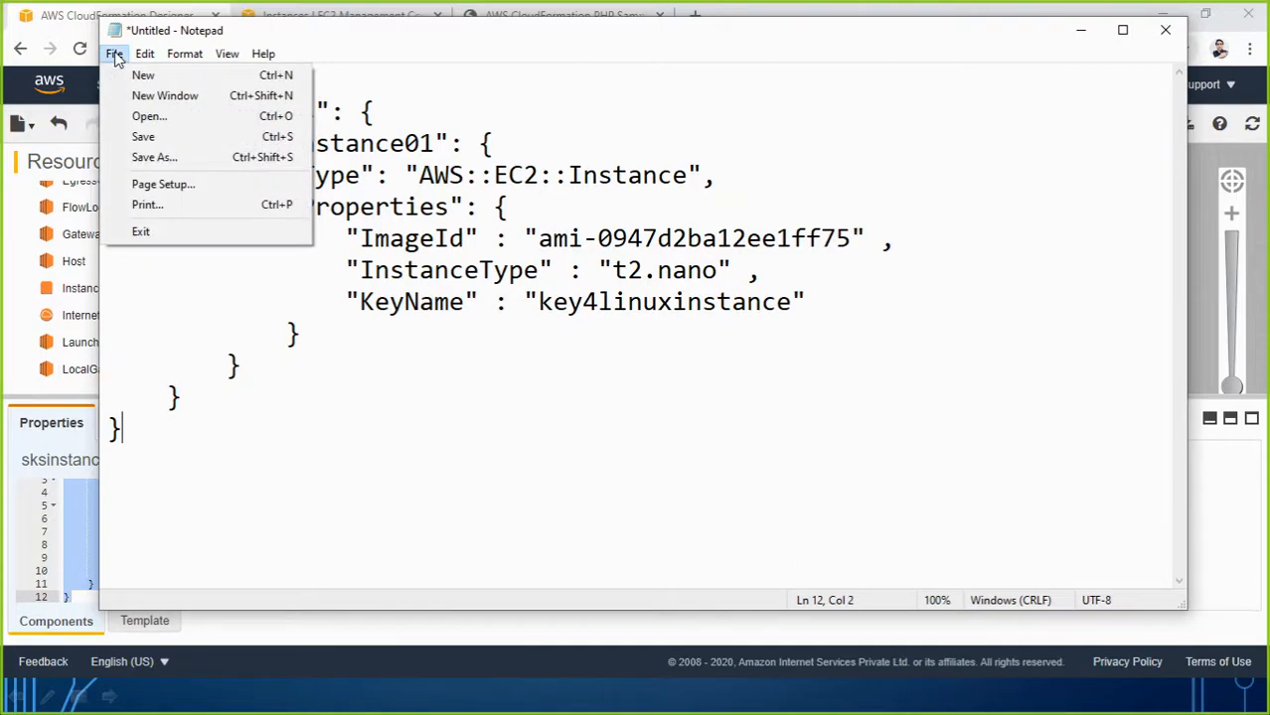
click(141, 139)
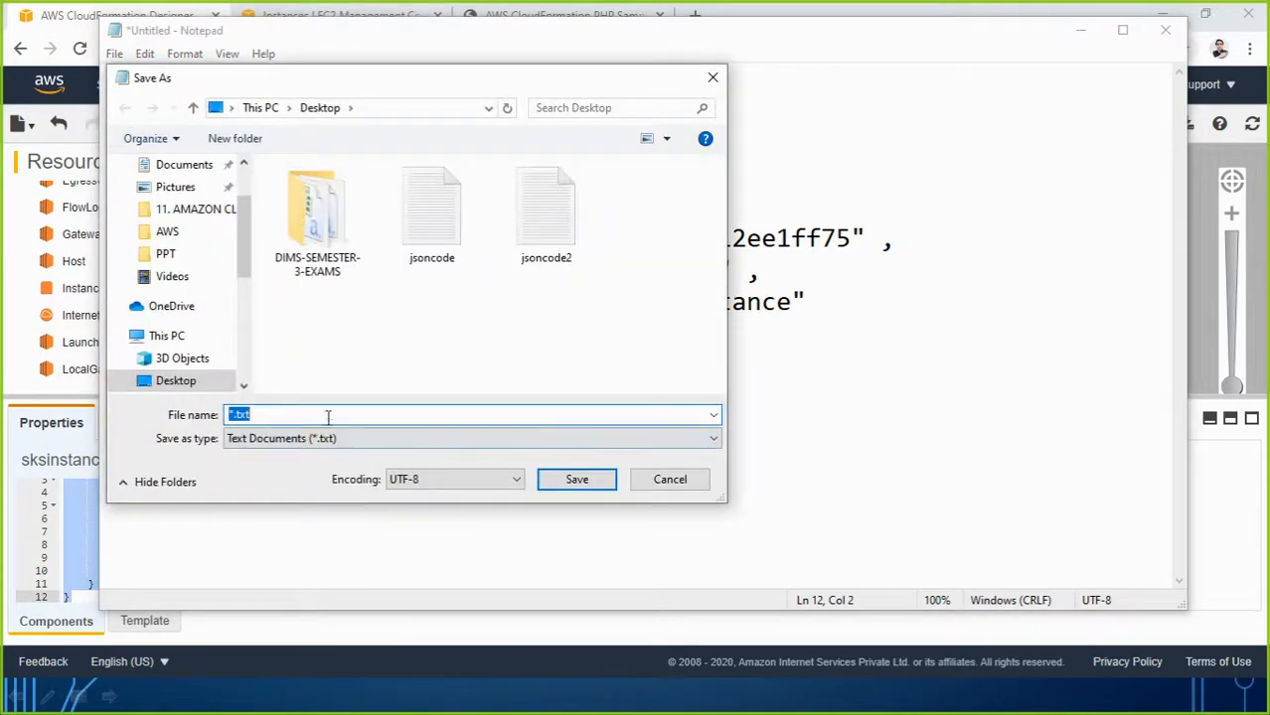
click(320, 415)
drag(320, 415, 192, 421)
key(BackSpace)
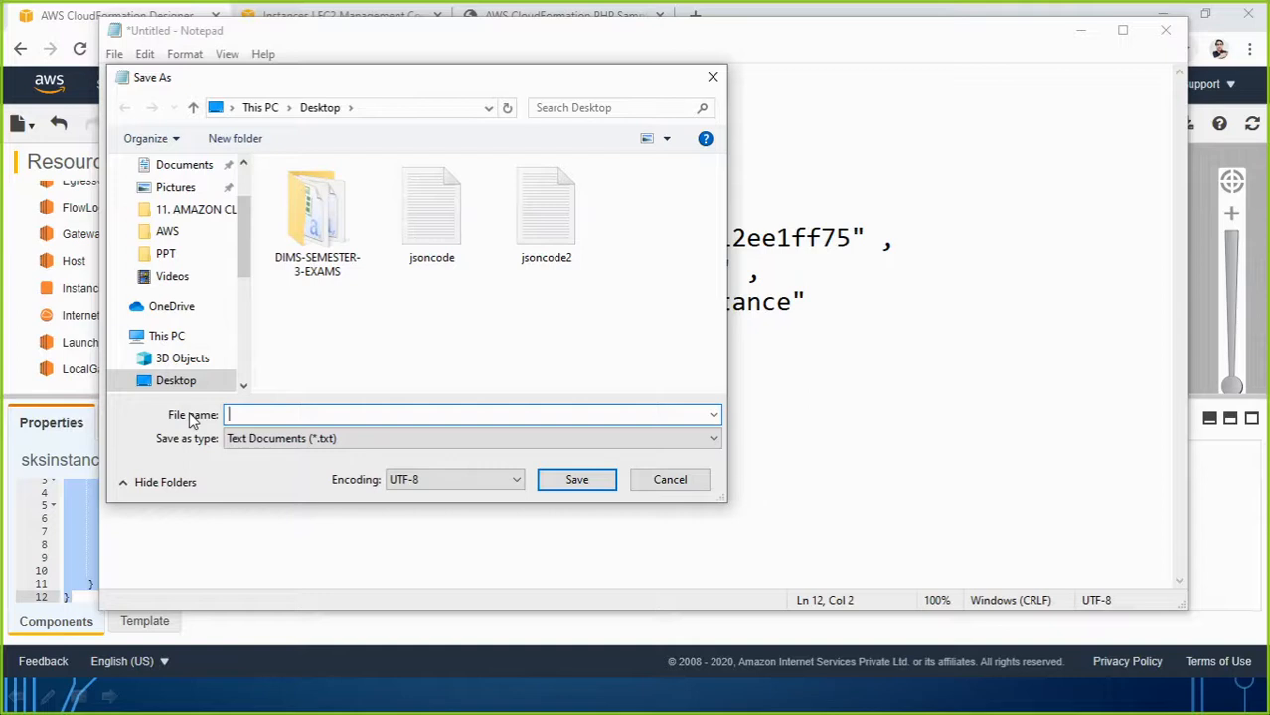
text(amazonlinuxcode.json)
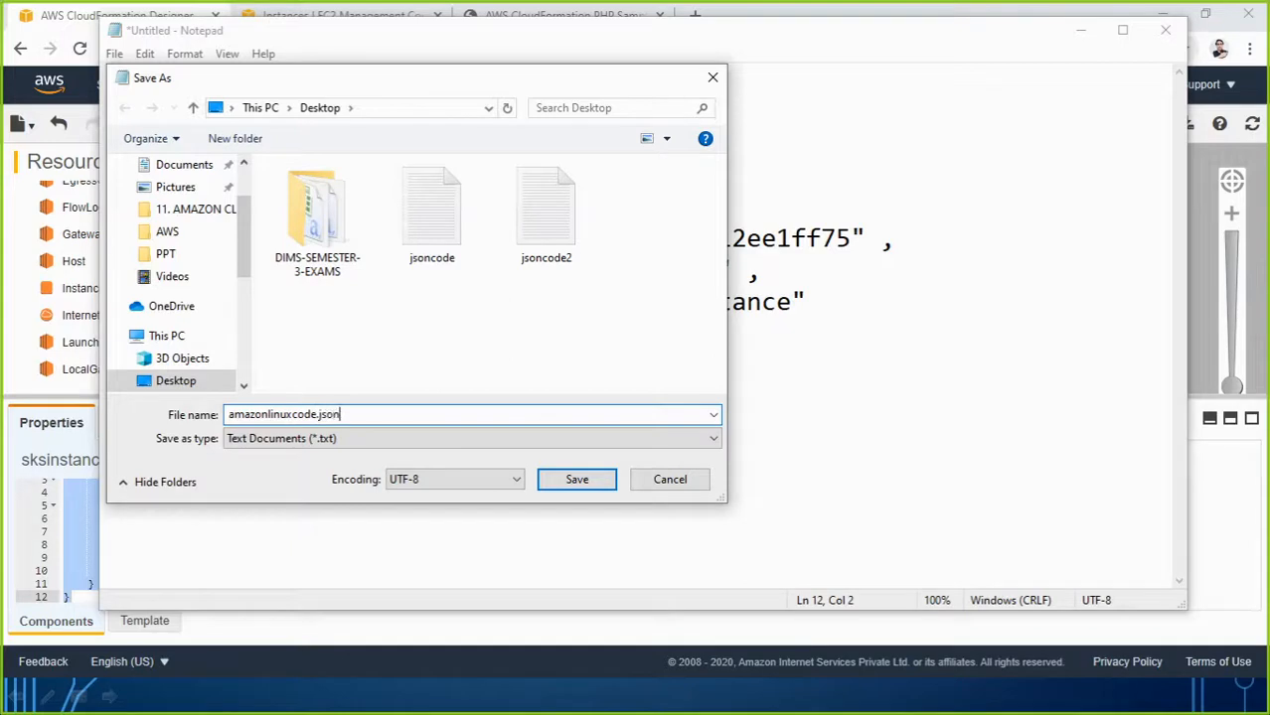
click(328, 439)
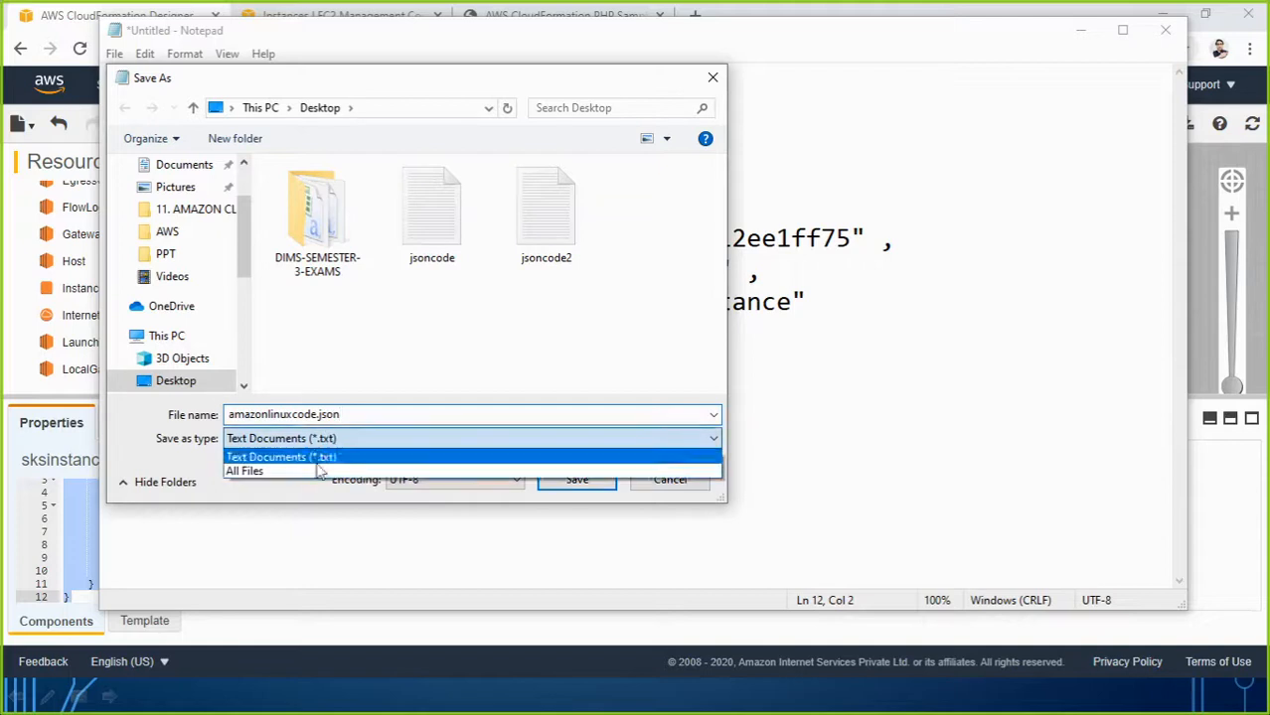
click(319, 466)
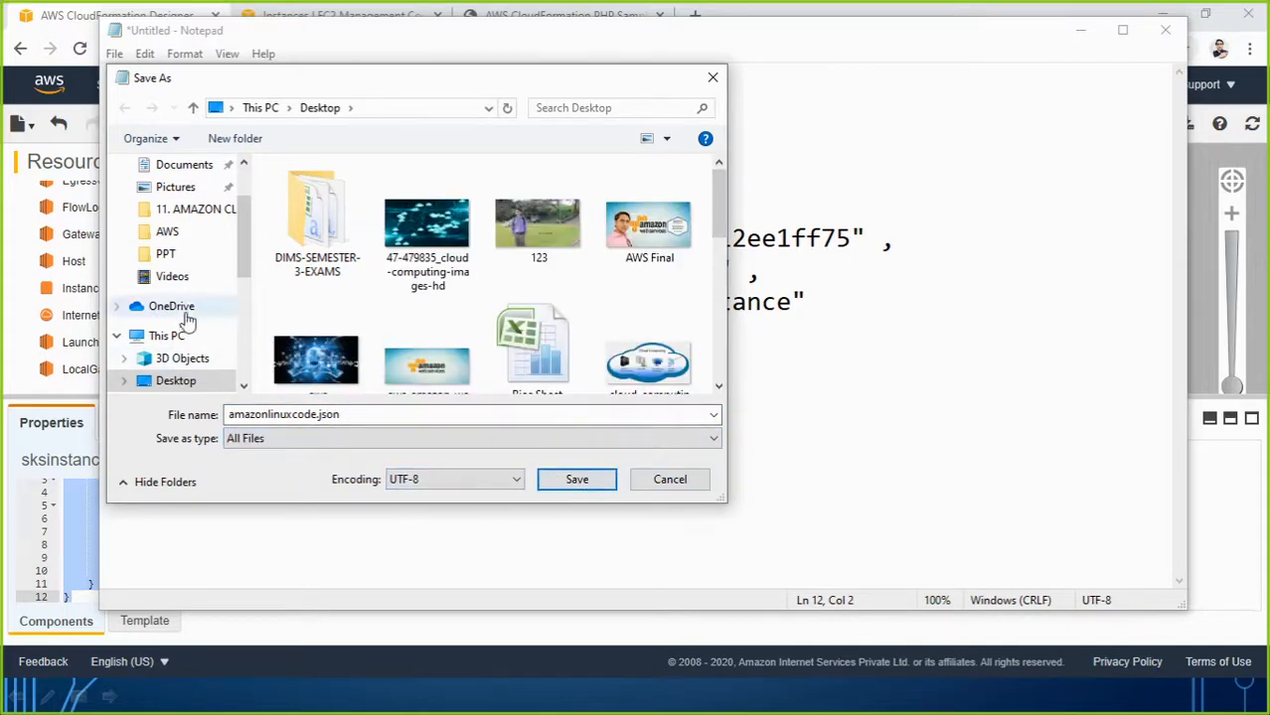
click(556, 487)
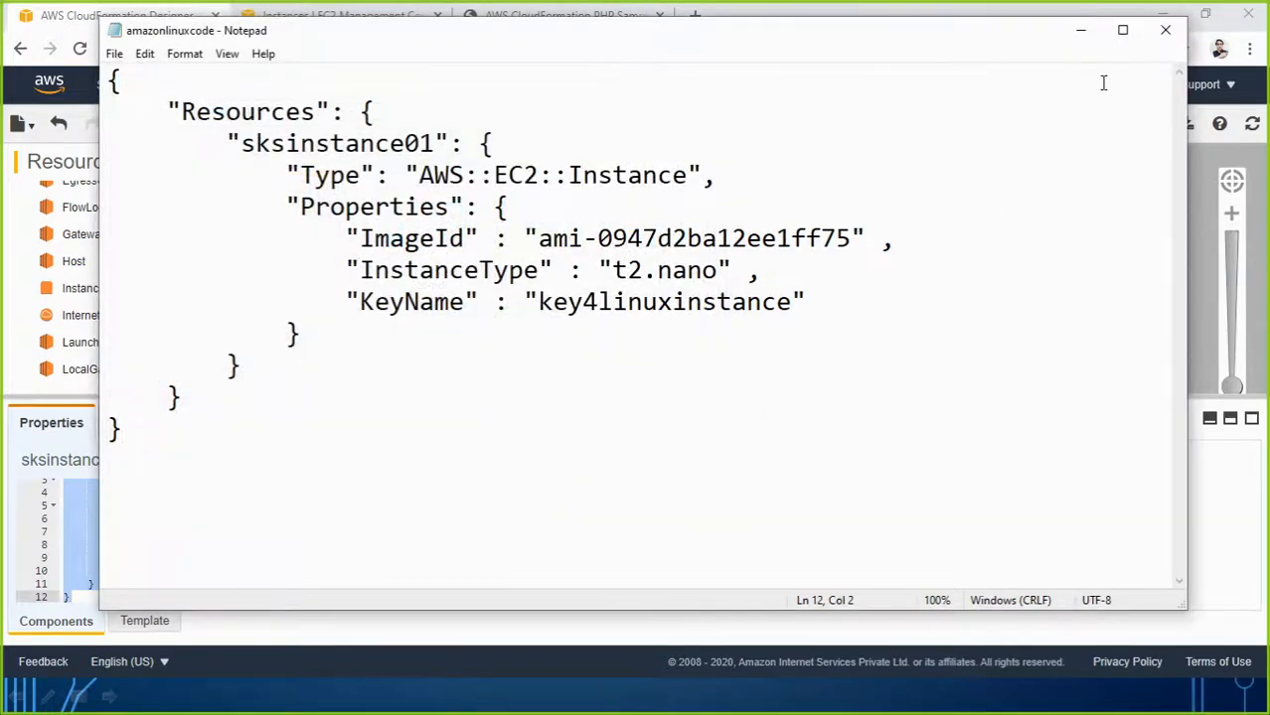
click(1166, 38)
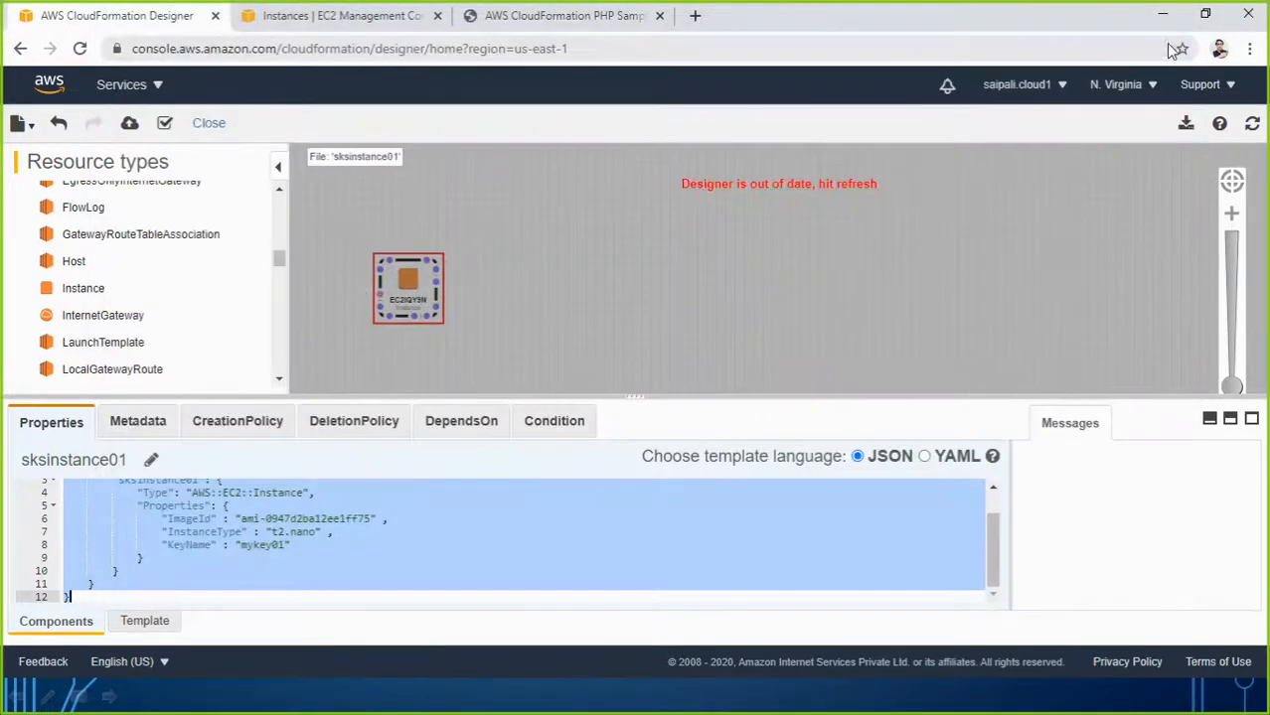
On the desktop, move the amazonlinuxcode file to the centre and check it in Notepad.
click(1161, 16)
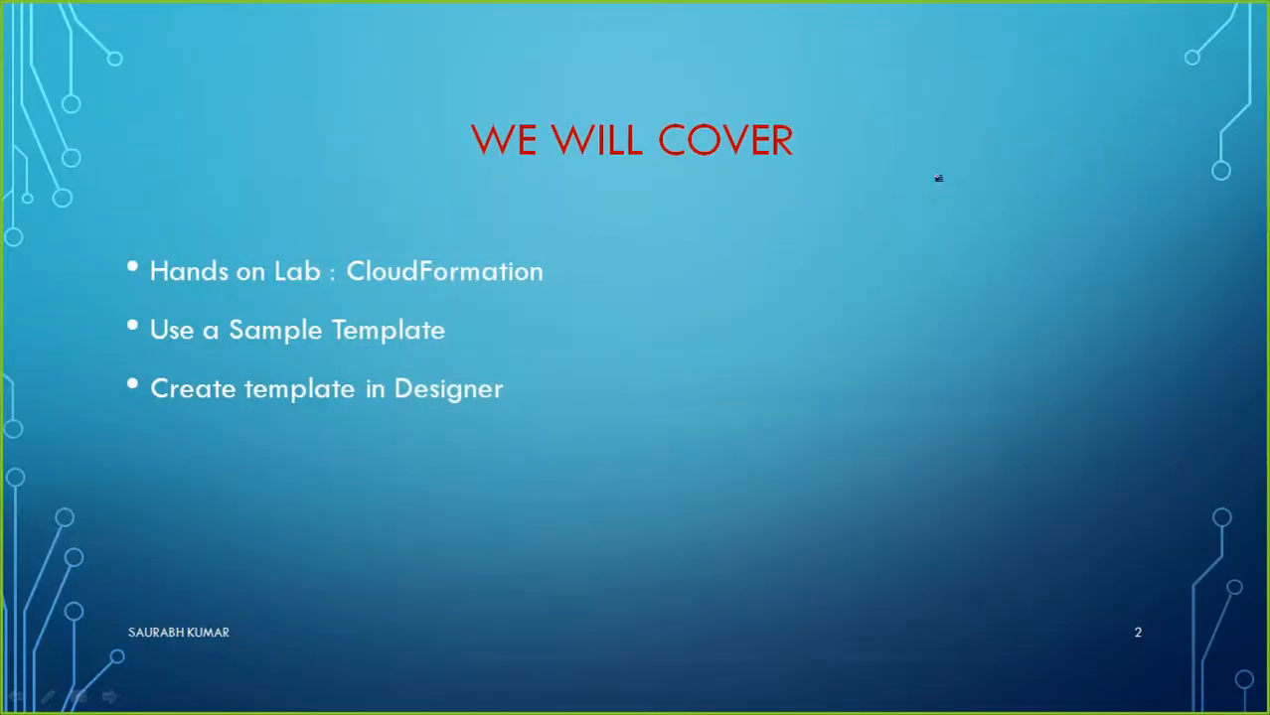
key(super+d)
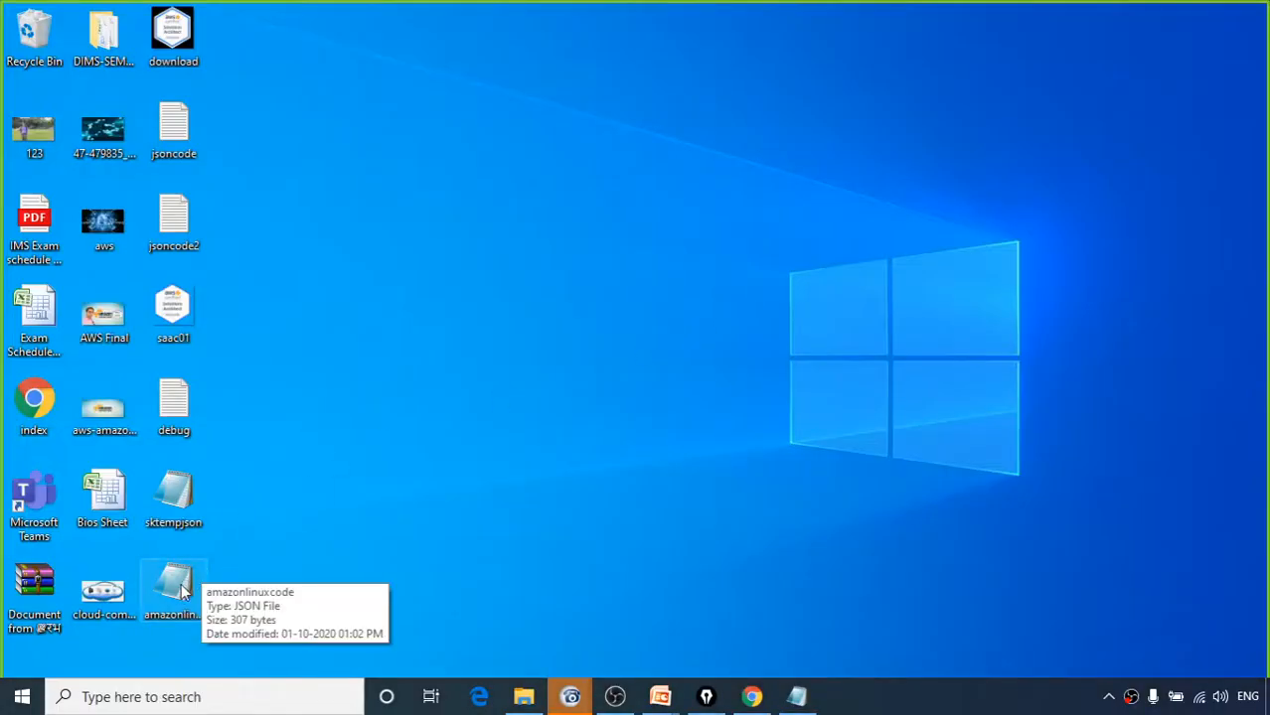
drag(175, 588, 698, 179)
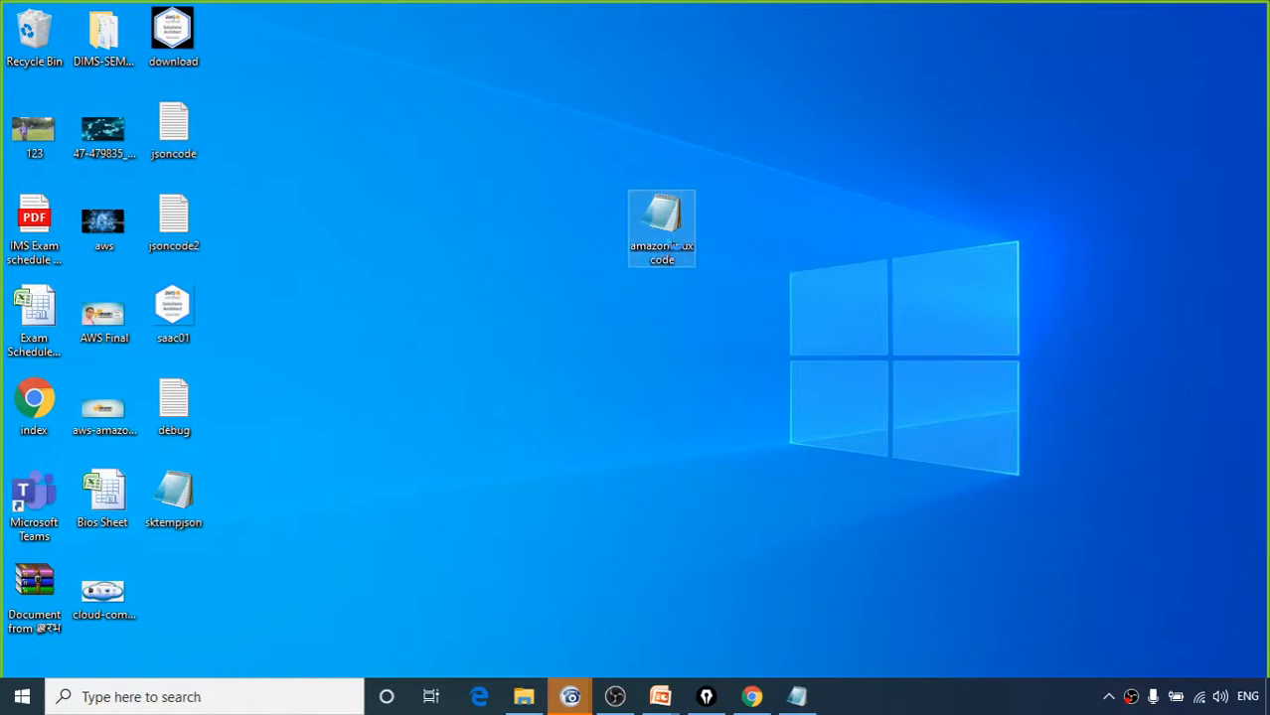
right_click(660, 247)
click(701, 280)
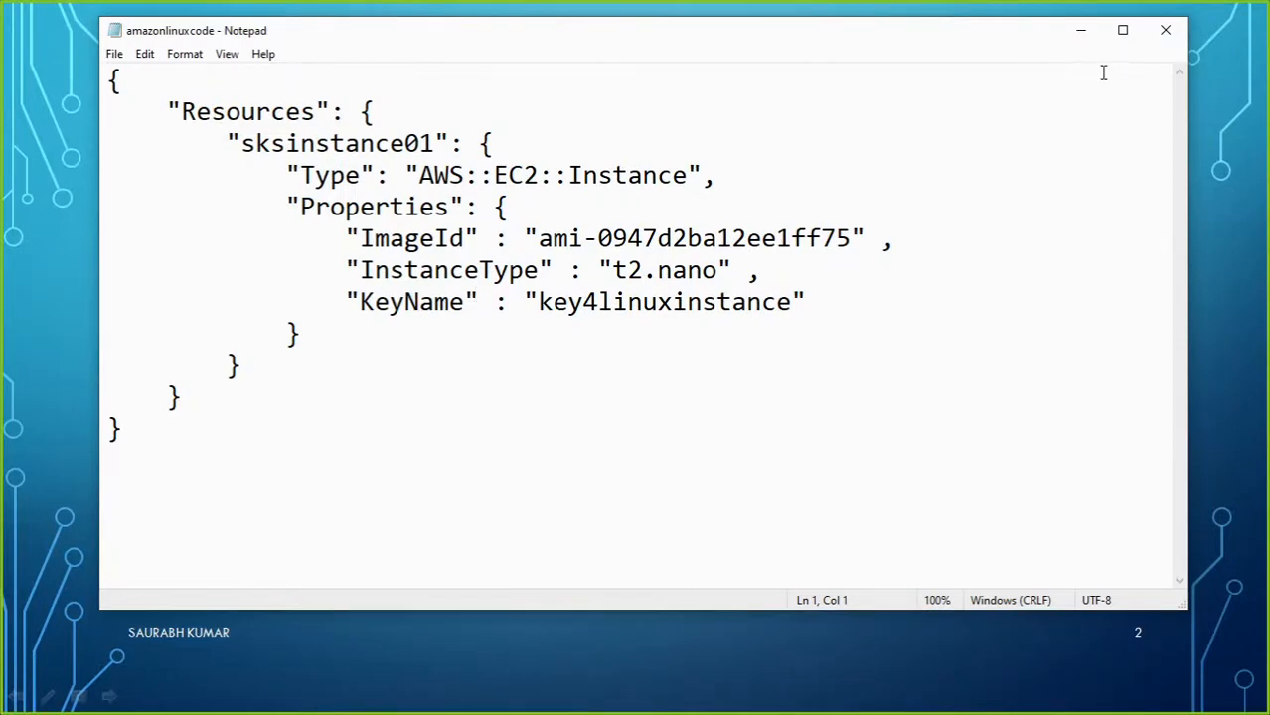
click(1166, 30)
Check amazonlinuxcode's file properties, then return to the CloudFormation Designer browser window.
key(super+d)
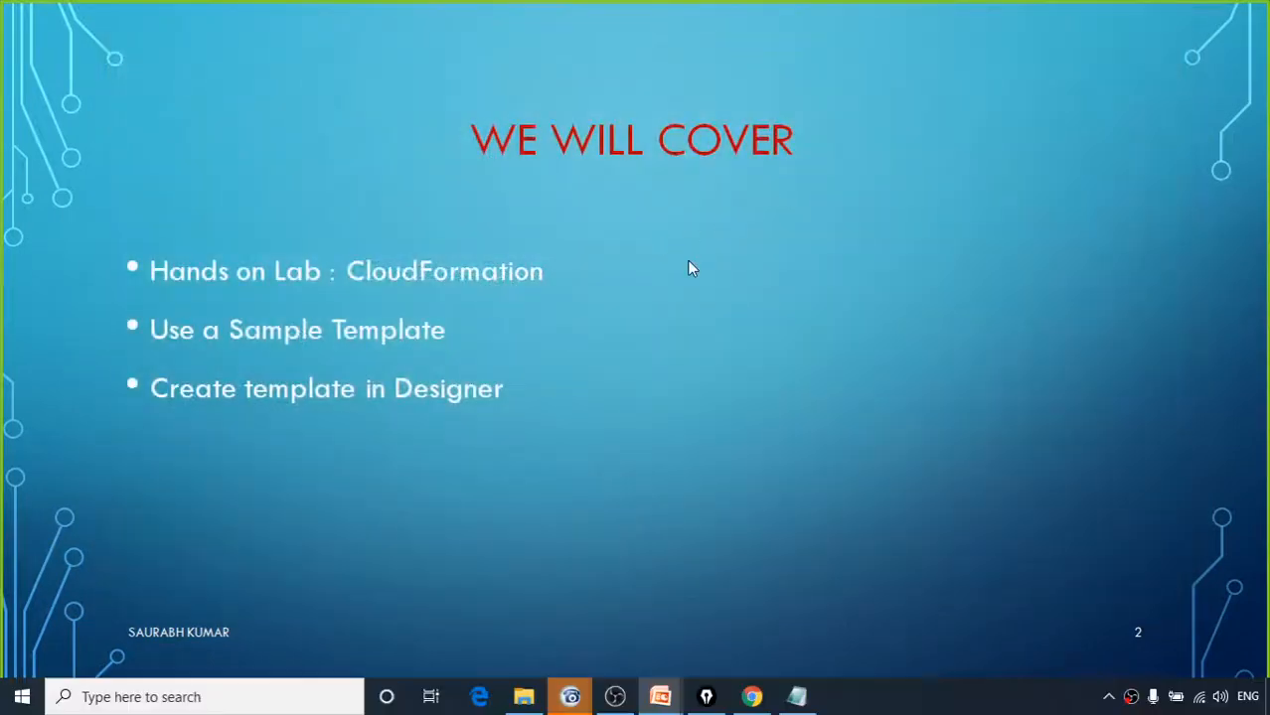
right_click(674, 233)
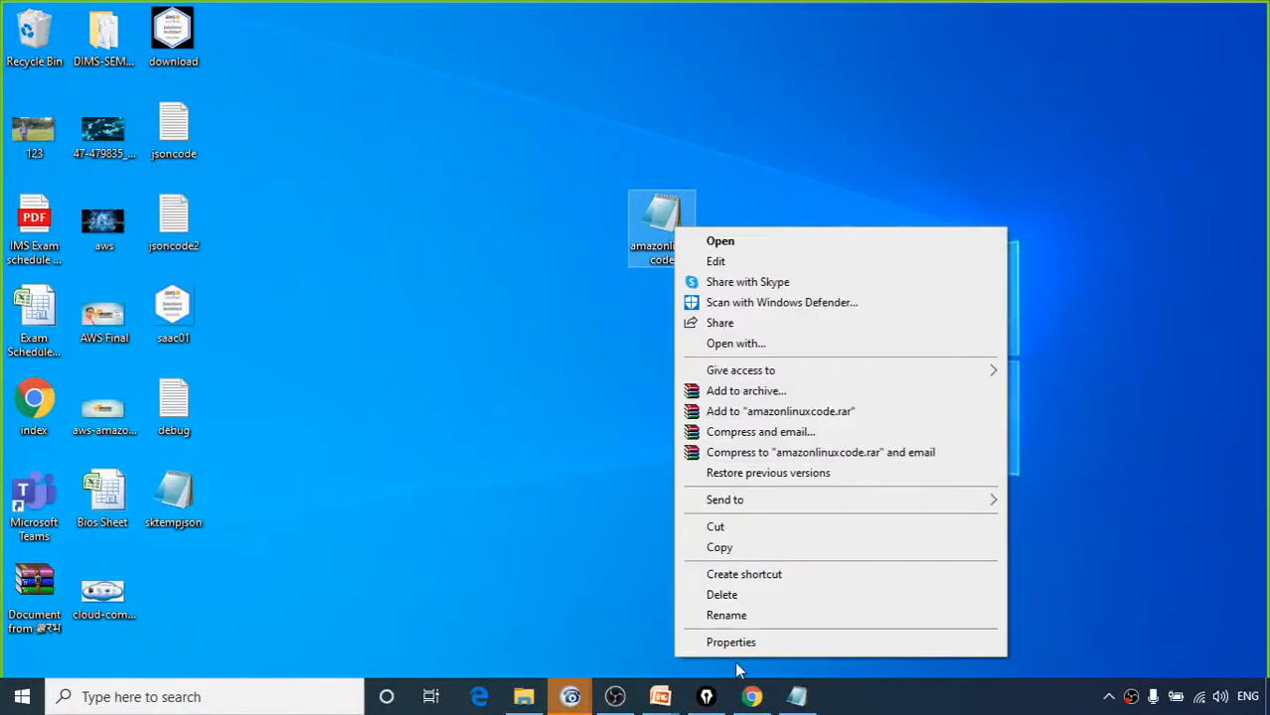
click(736, 644)
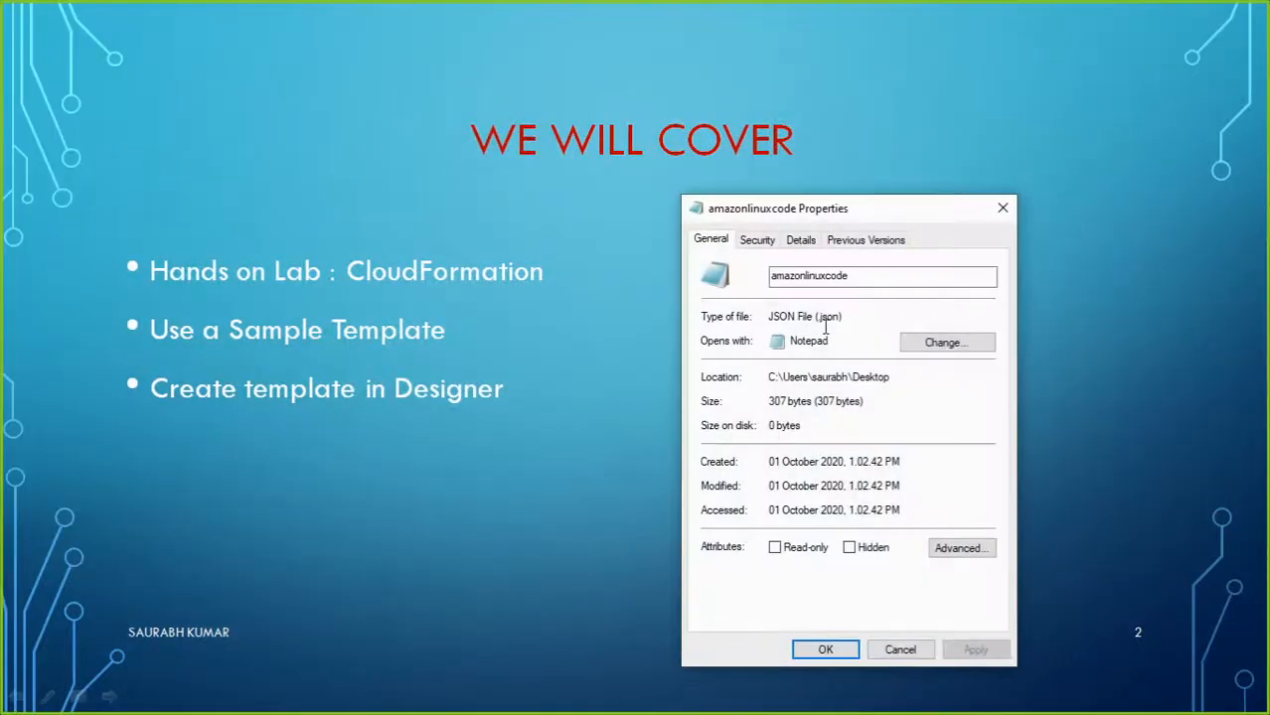
click(1003, 208)
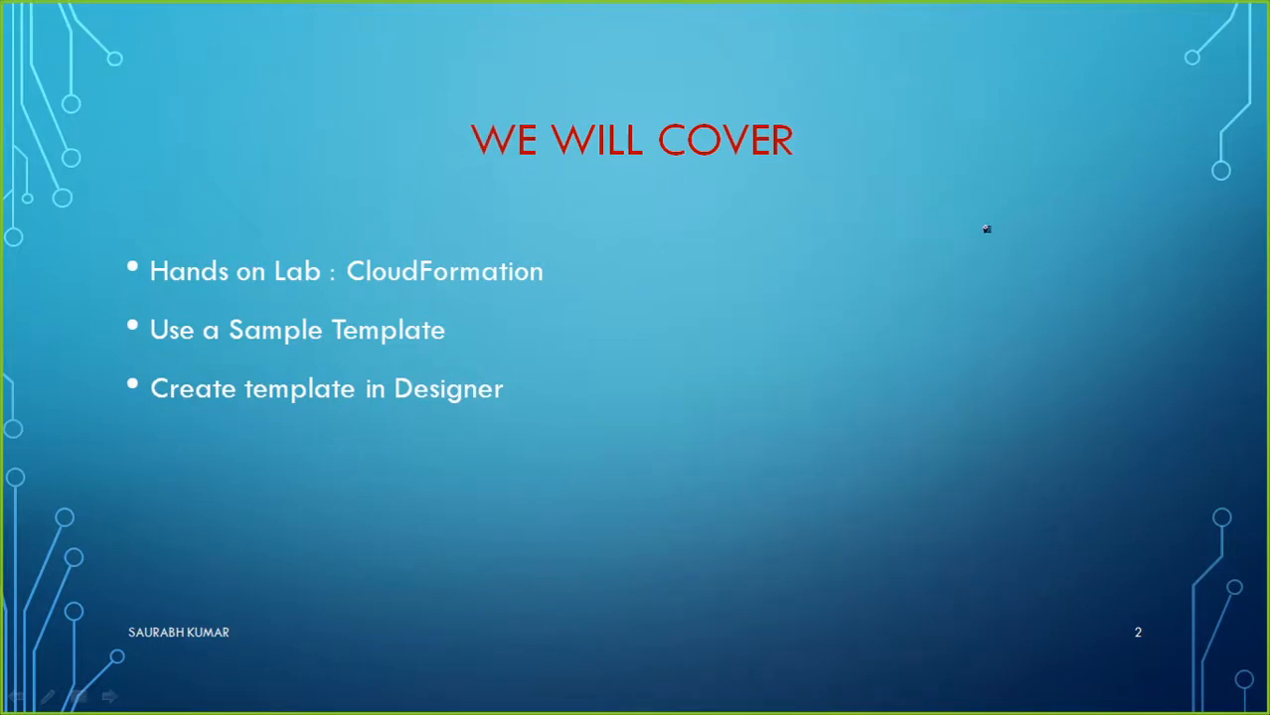
key(alt+Tab)
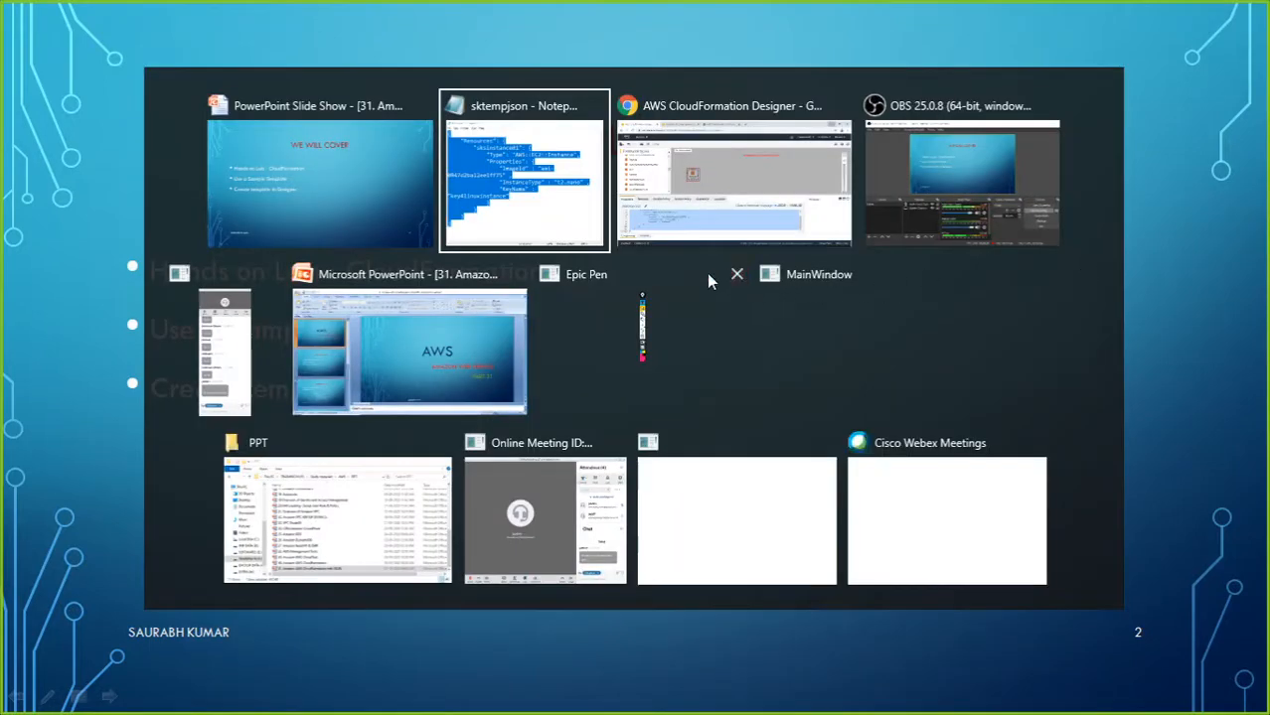
click(697, 254)
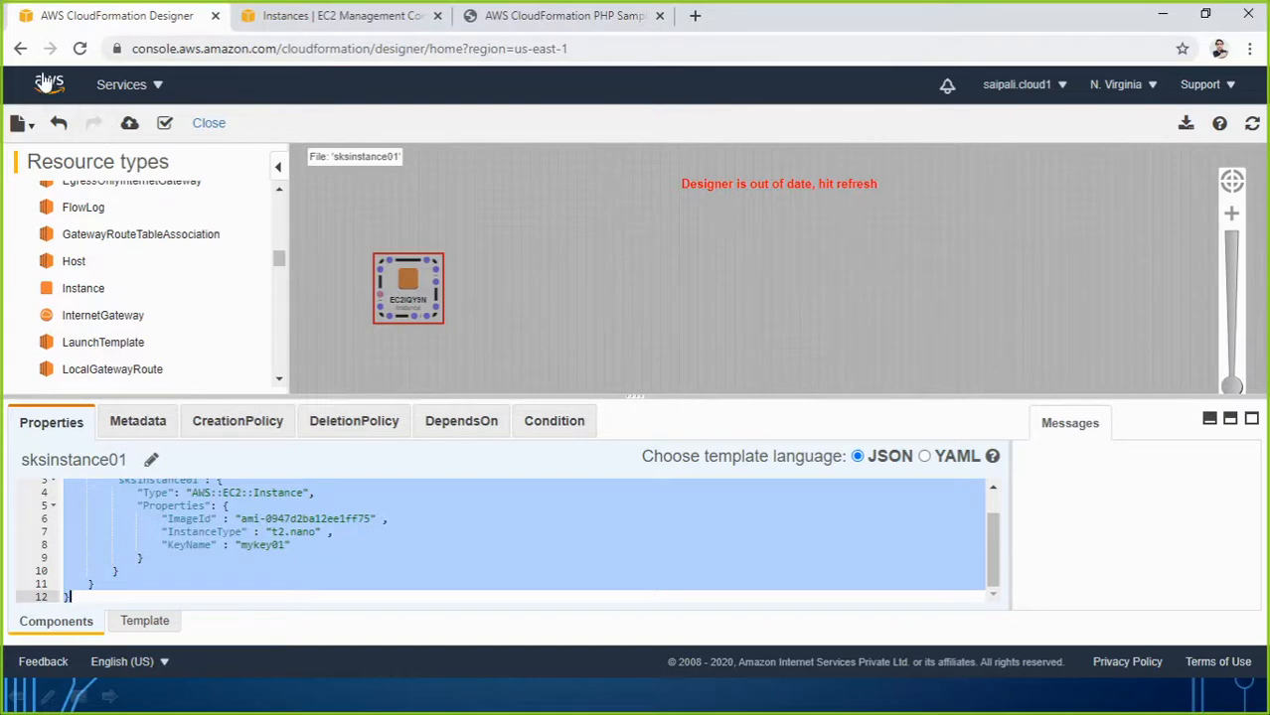
Leave Designer and return to the Create stack page's Specify template section.
click(20, 47)
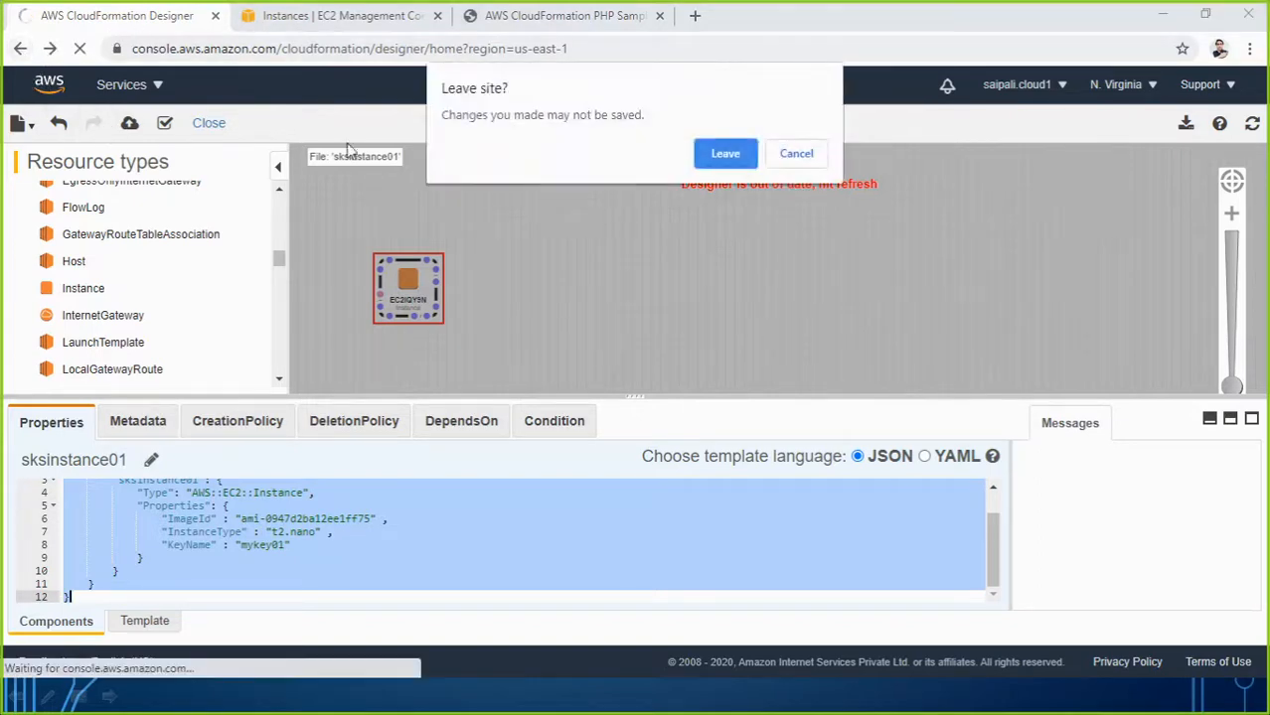
click(701, 159)
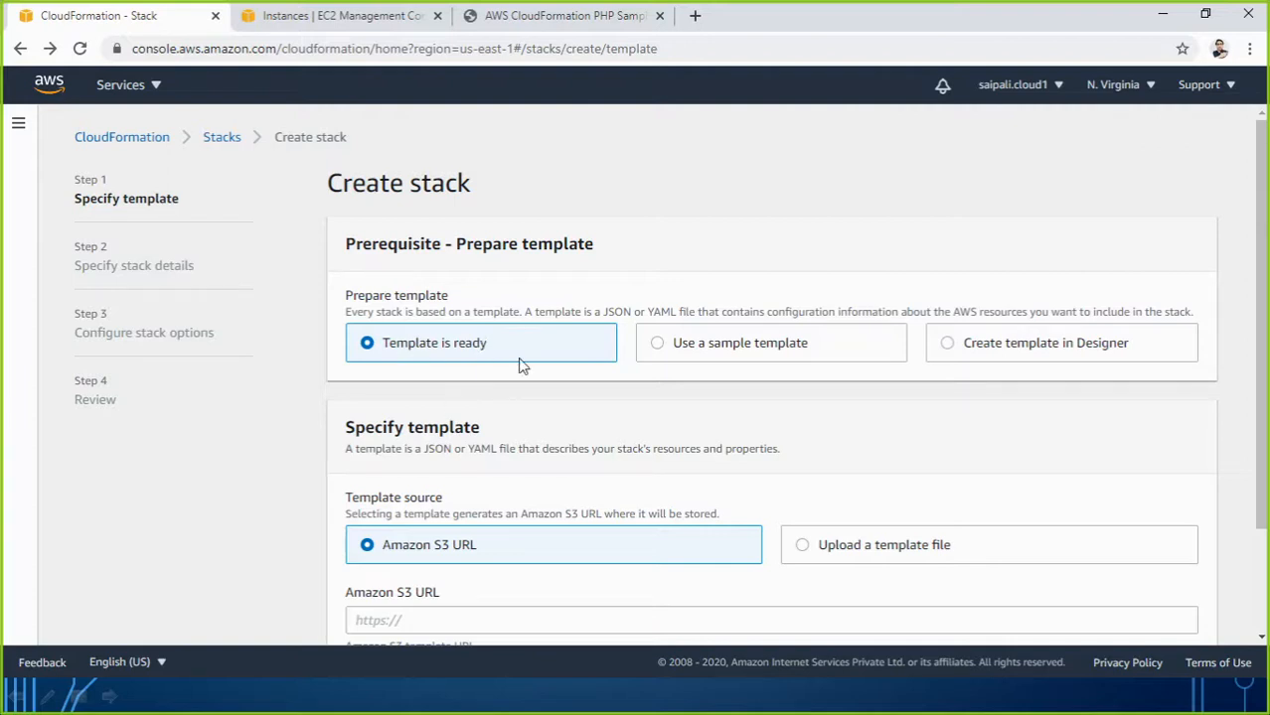
scroll(854, 561, down, 2)
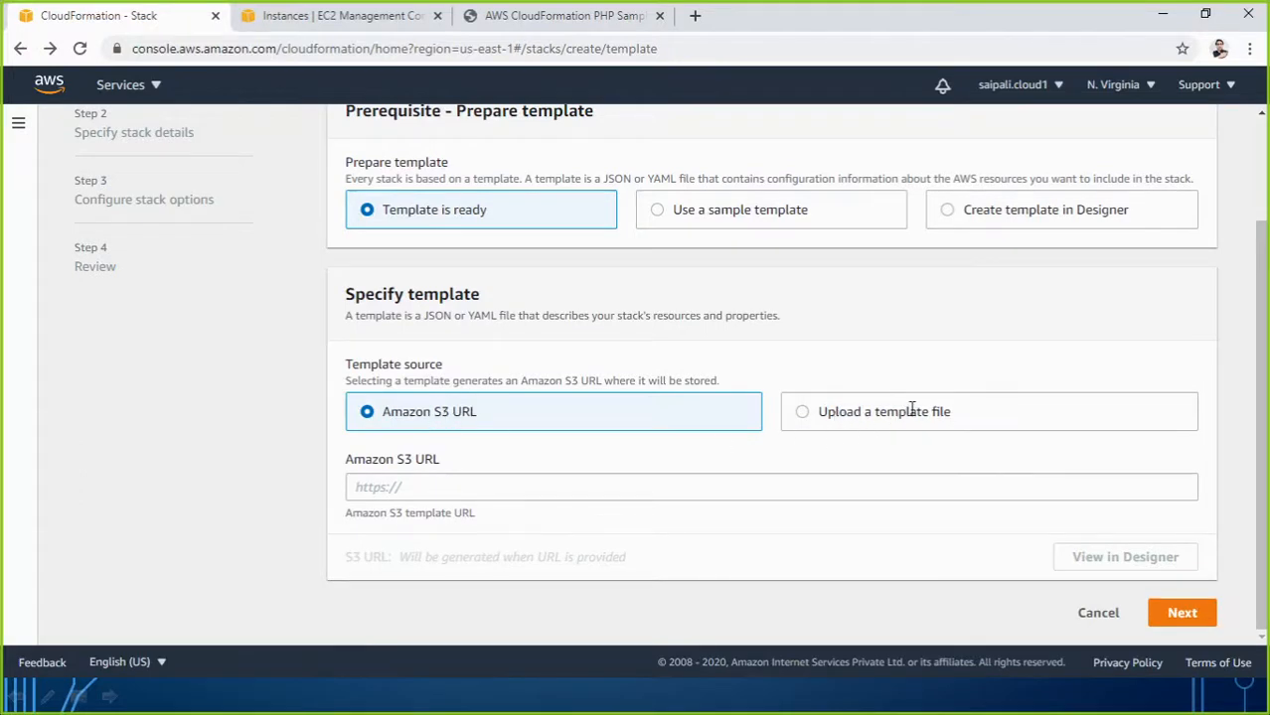
drag(952, 411, 804, 415)
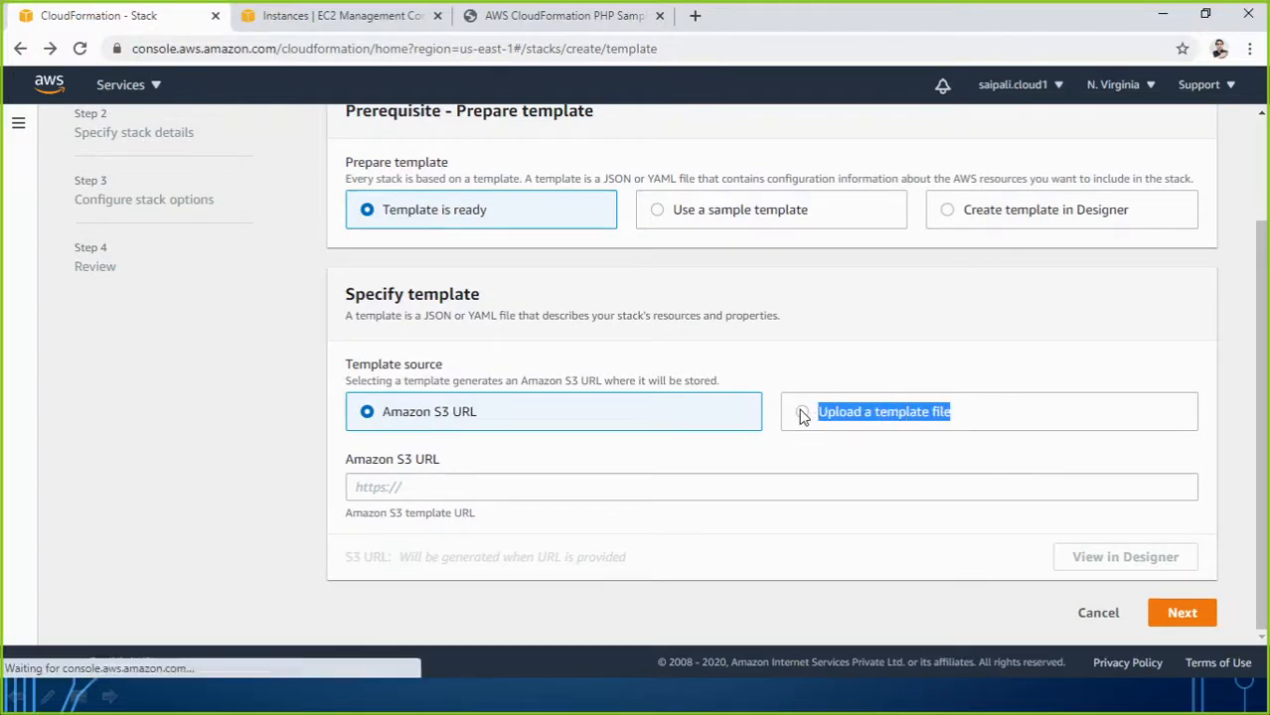
Upload amazonlinuxcode.json from the Desktop as the template file and select its S3 URL.
click(803, 413)
click(414, 489)
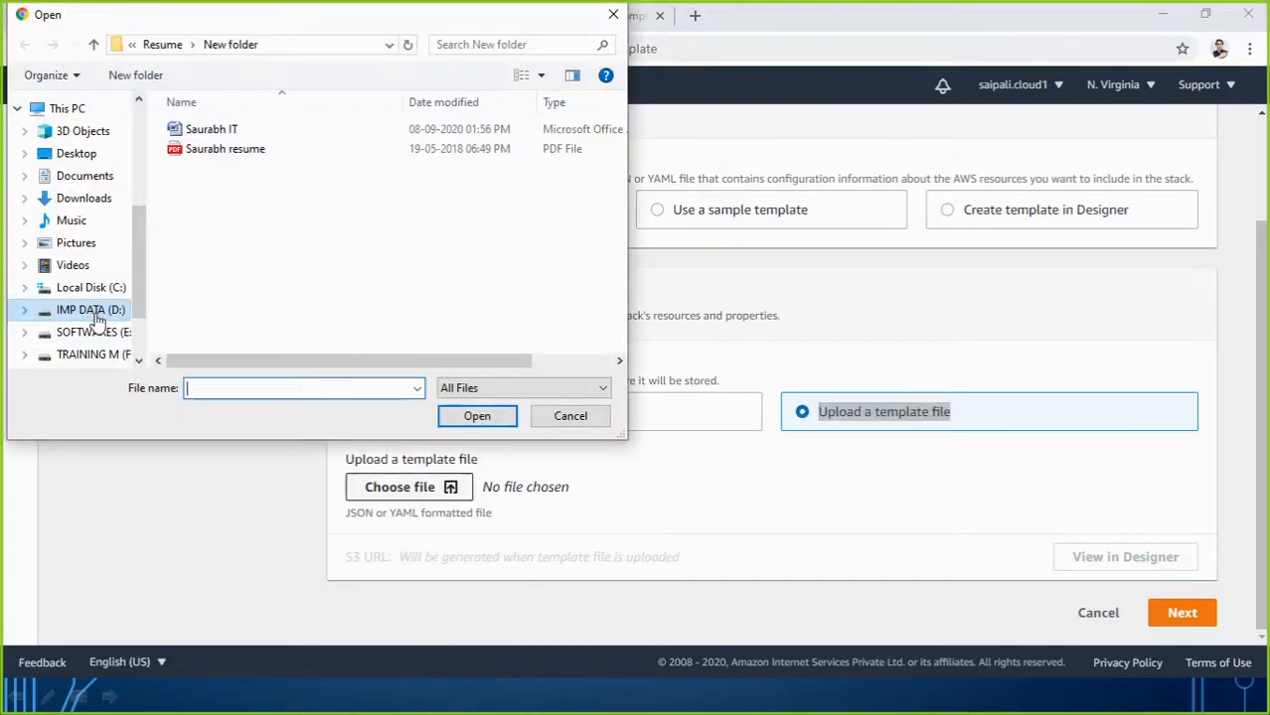
click(77, 157)
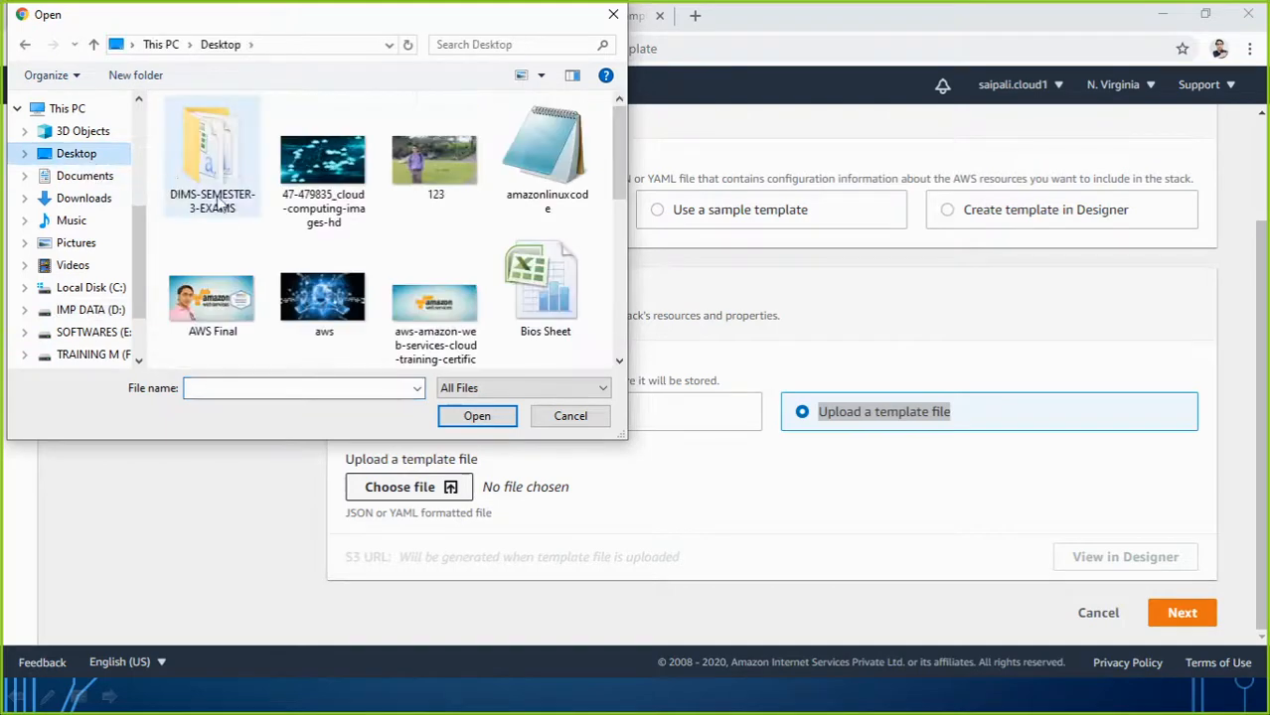
click(564, 191)
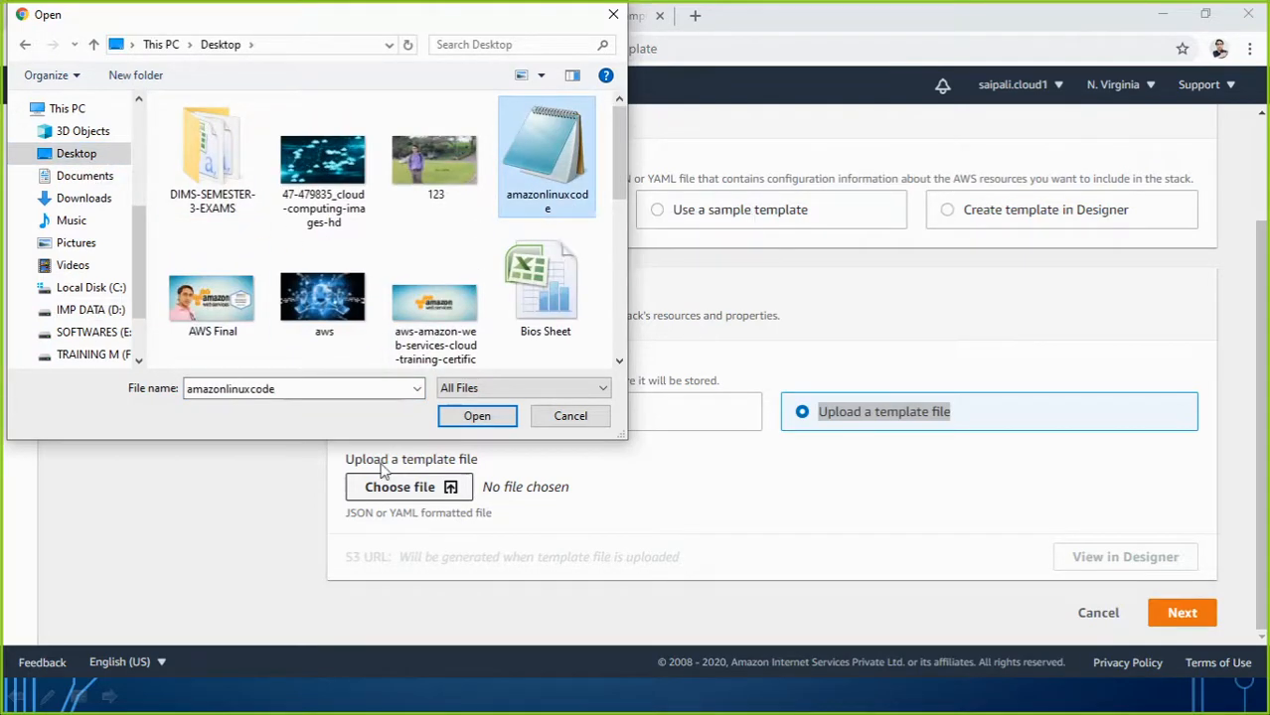
click(493, 418)
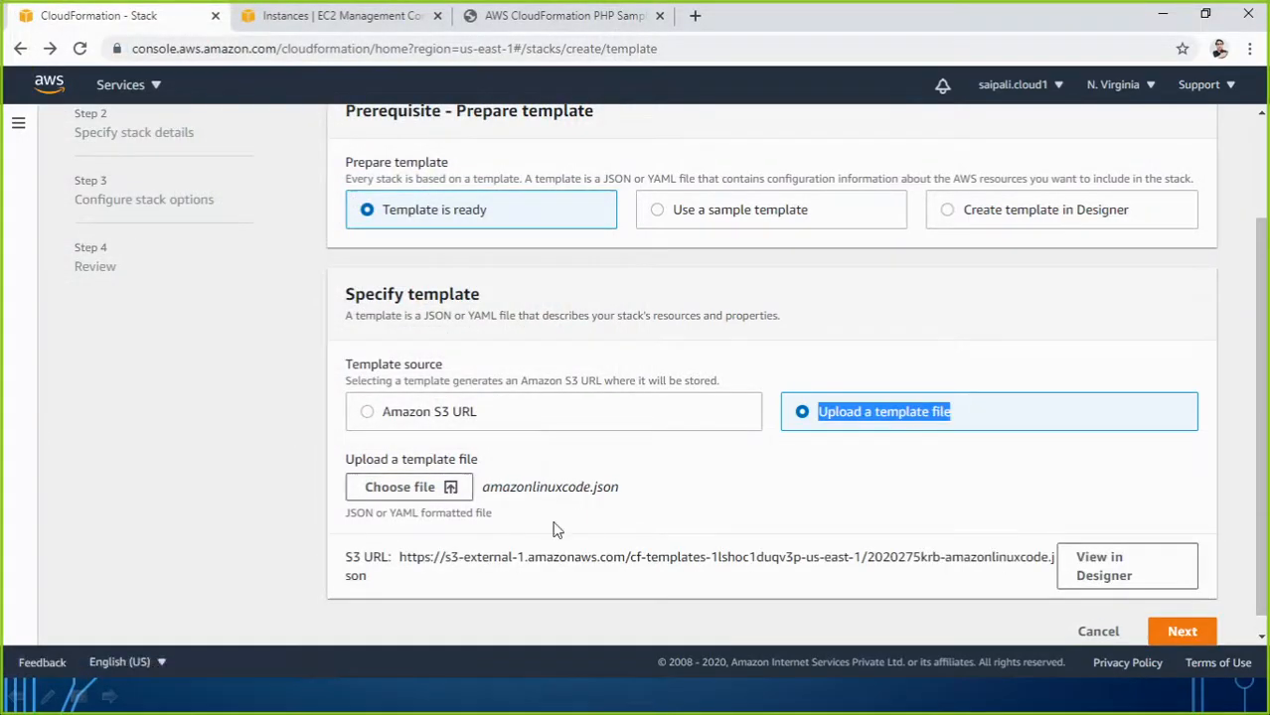
drag(398, 559, 1107, 576)
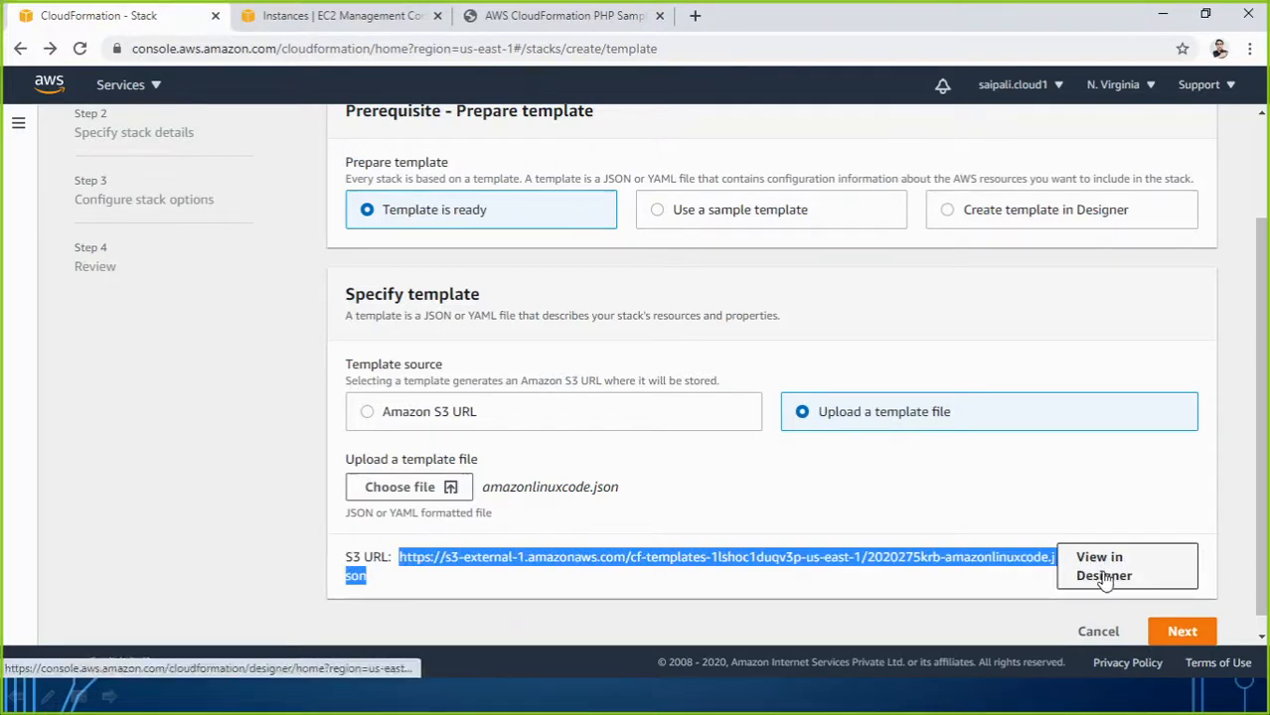
View the uploaded template in Designer, inspect its KeyName line, then minimize the browser.
click(1104, 584)
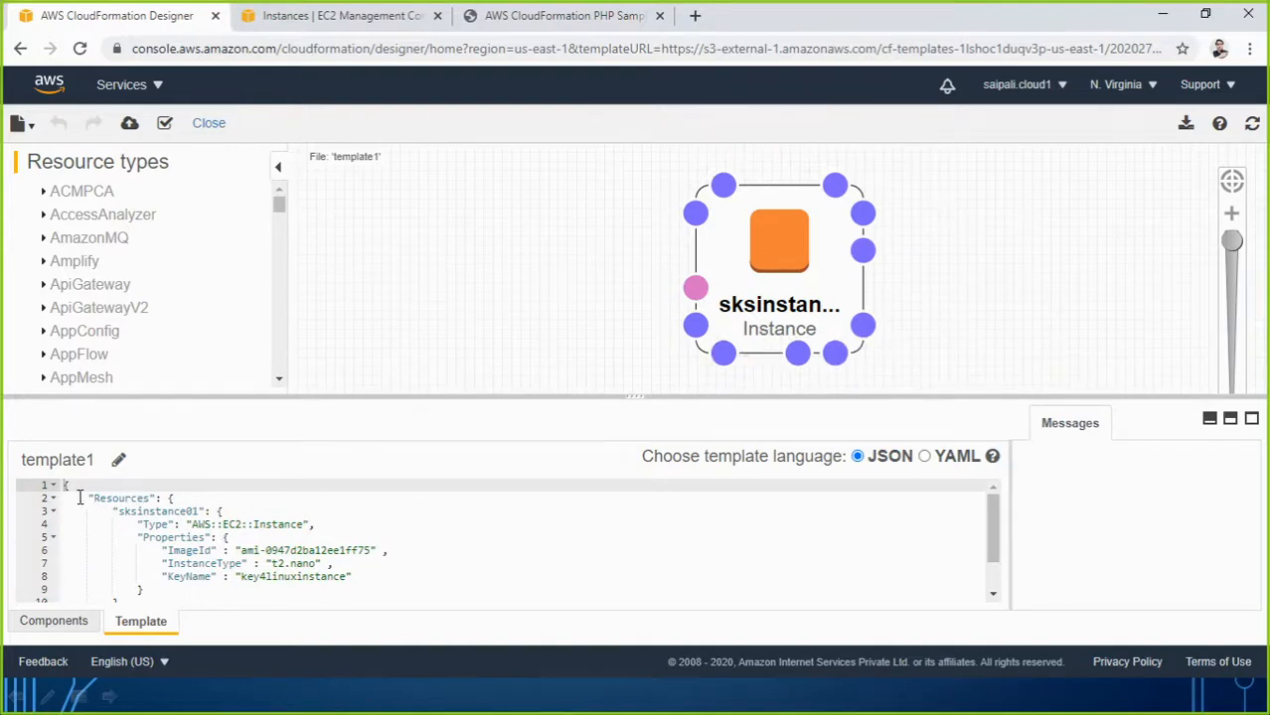
drag(80, 497, 170, 468)
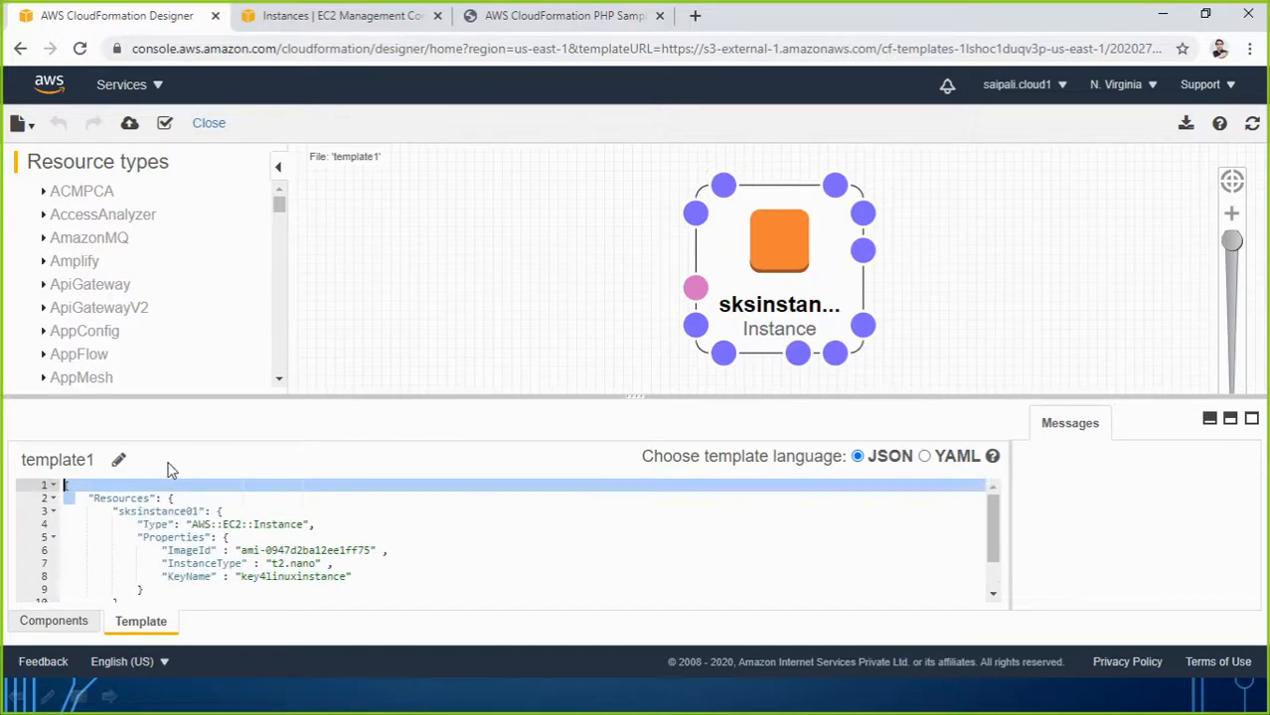
click(343, 582)
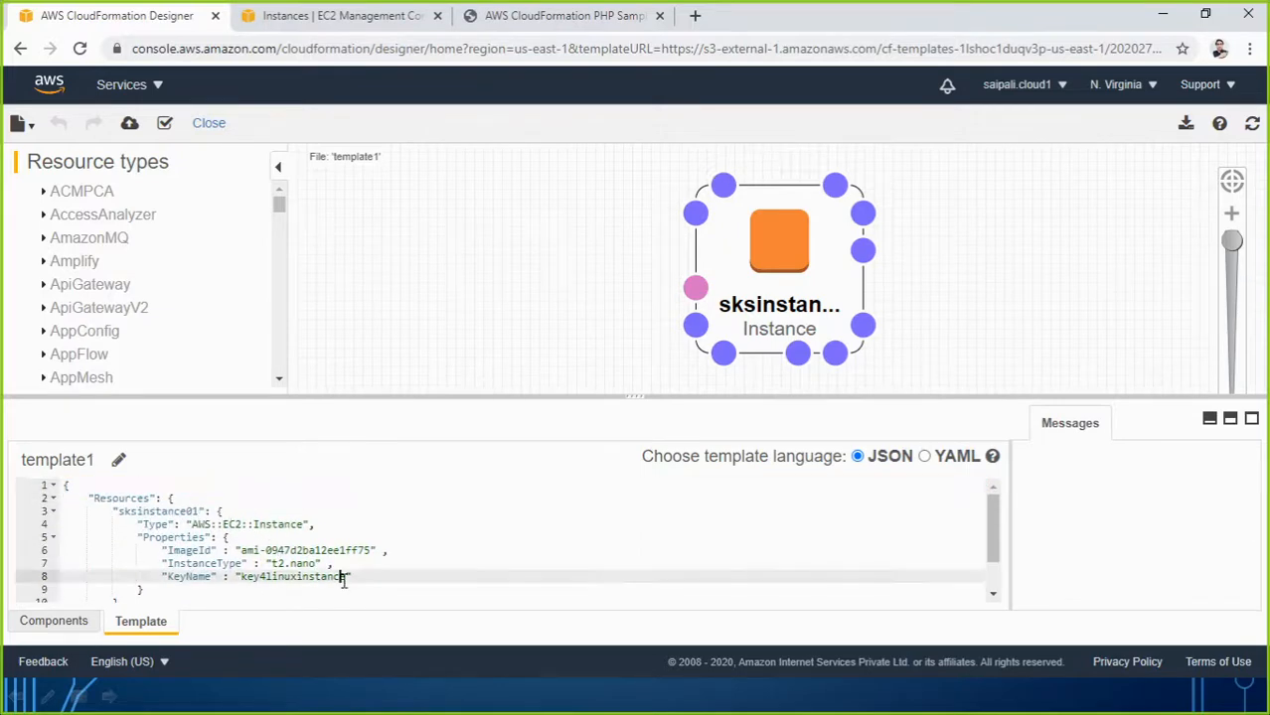
click(1164, 16)
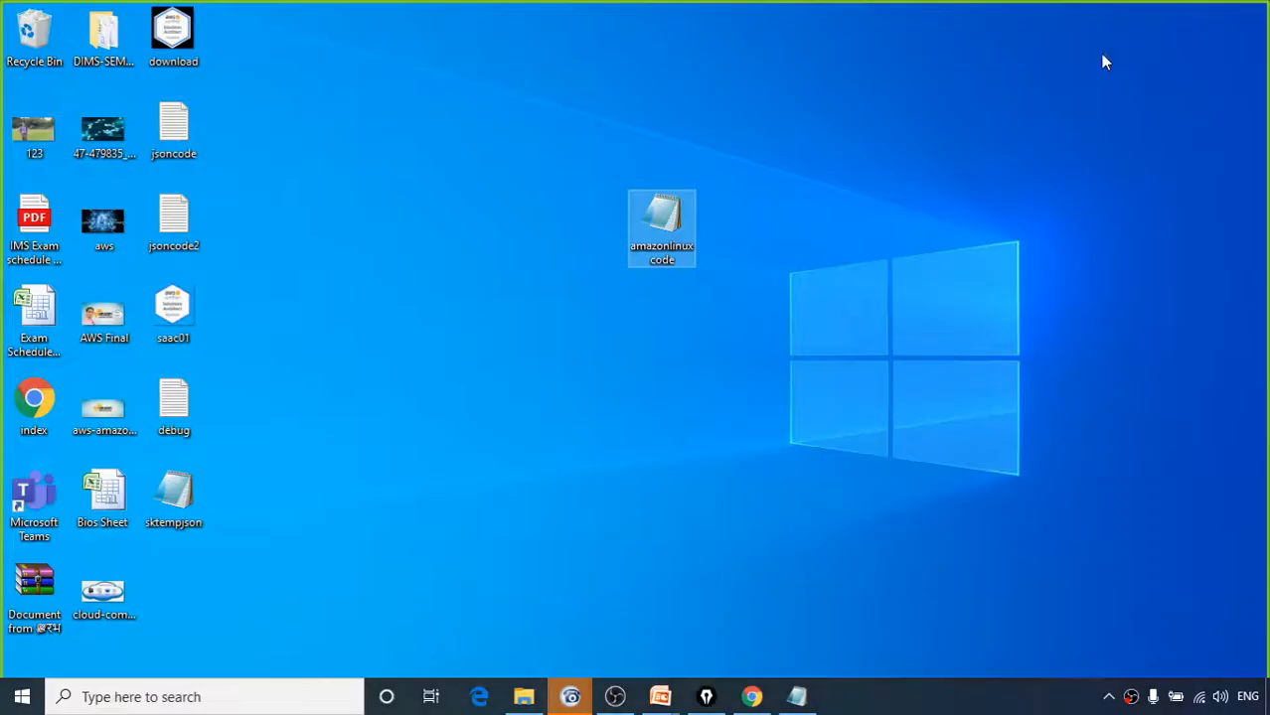
In amazonlinuxcode, change KeyName from key4linuxinstance to mykey01 and save the file.
double_click(661, 224)
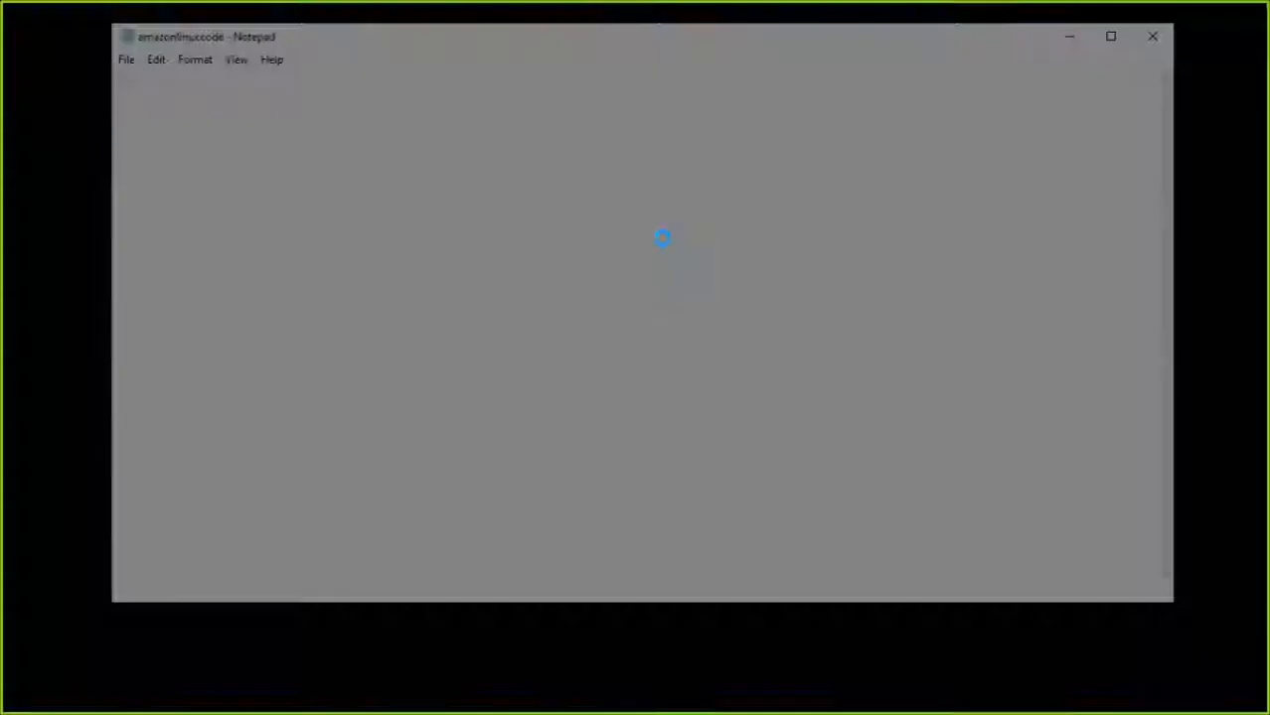
drag(537, 300, 794, 304)
key(Delete)
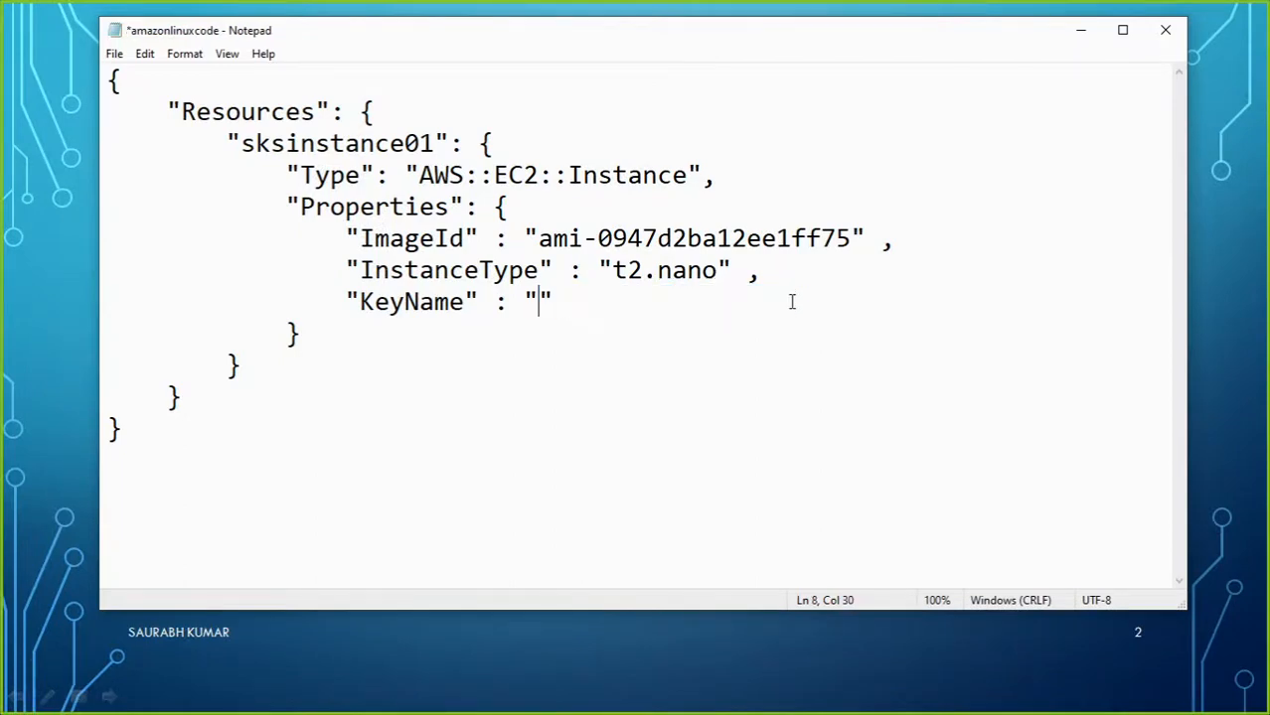
text(my)
text(li)
key(BackSpace)
key(BackSpace)
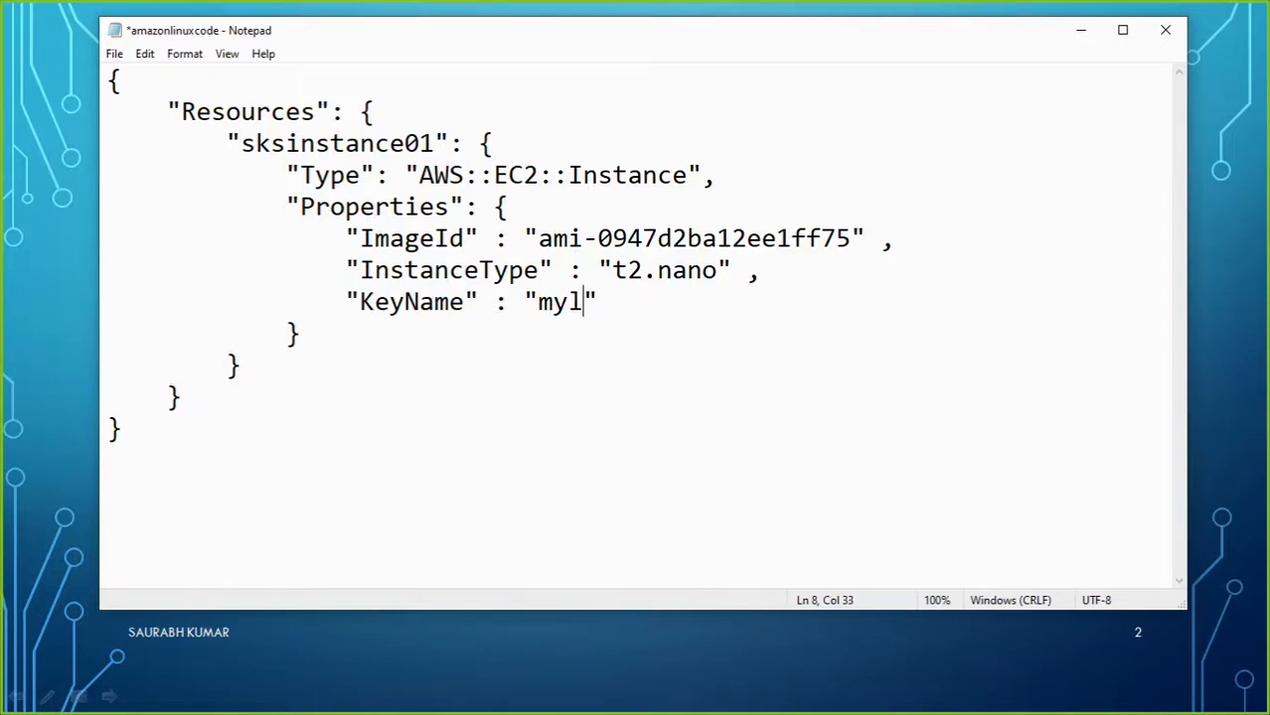
text(key01)
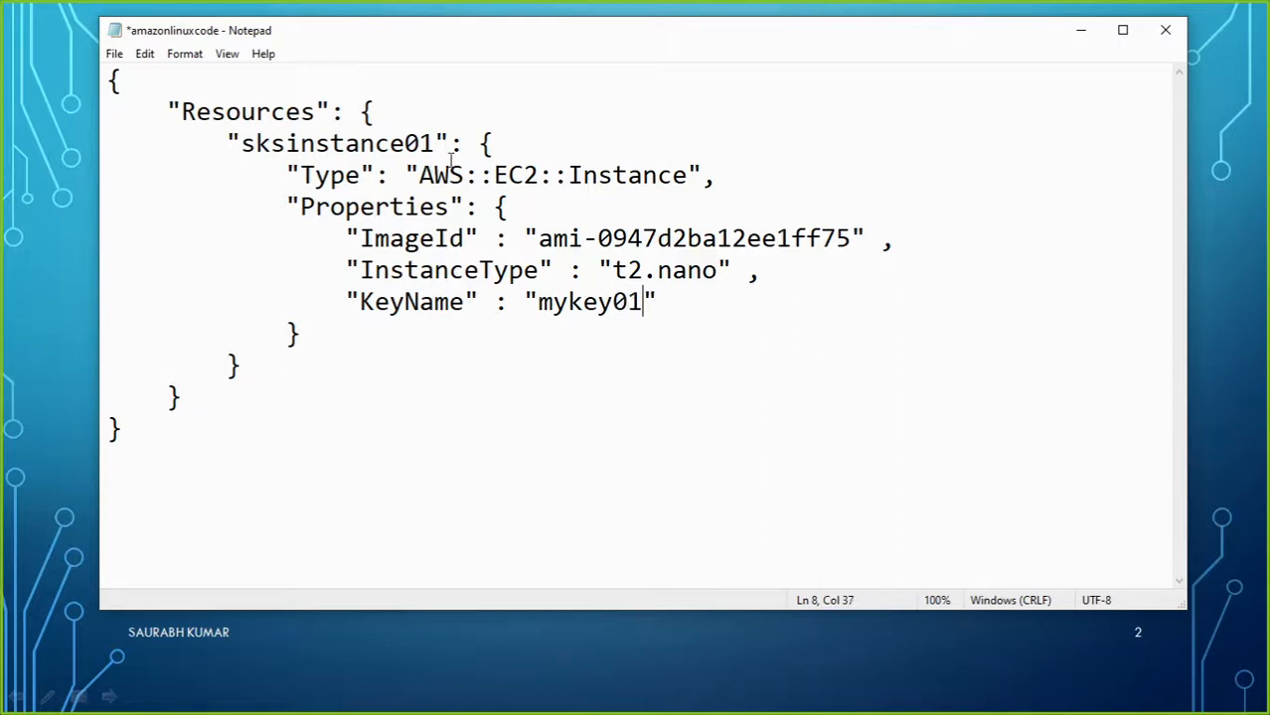
click(114, 54)
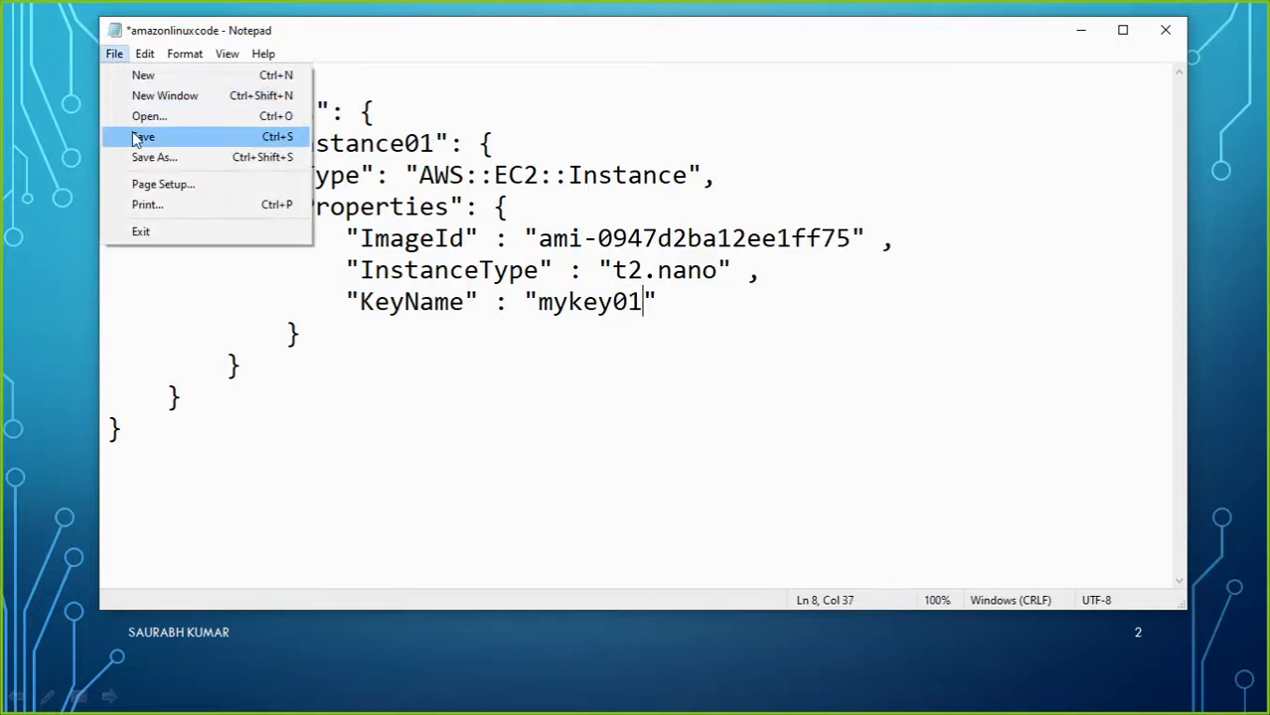
click(134, 136)
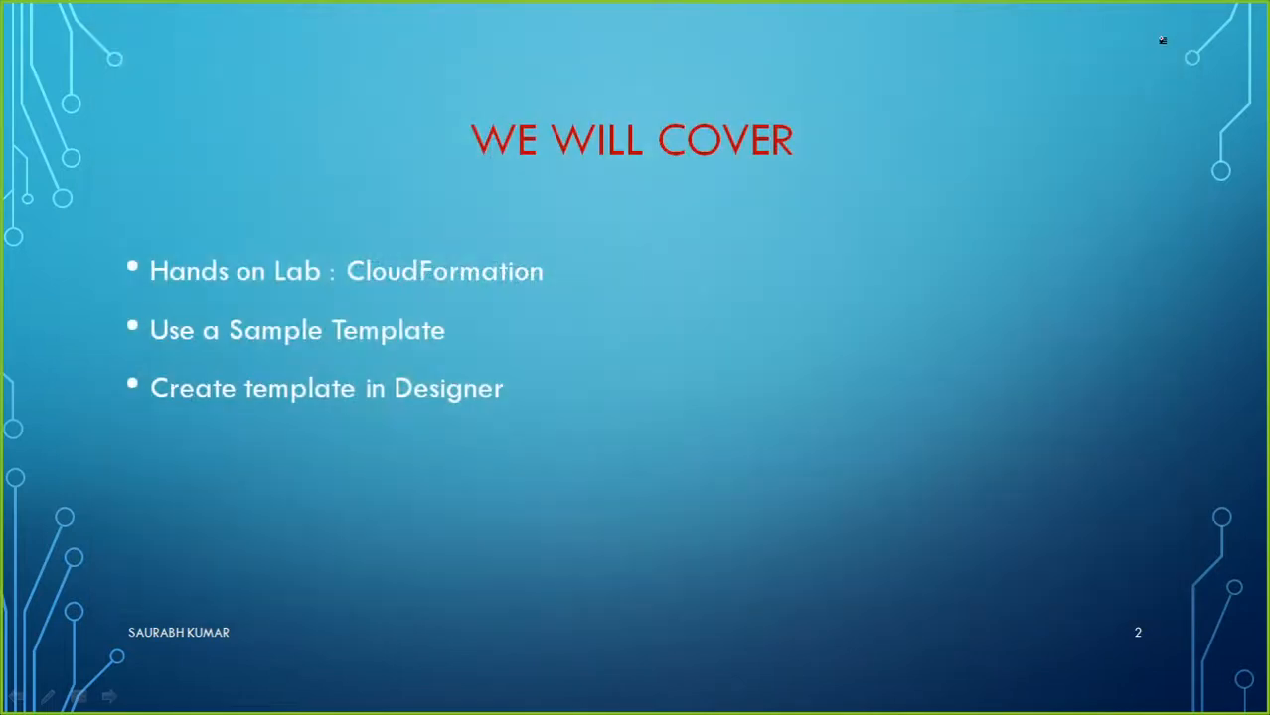
Switch back to the Chrome window showing CloudFormation Designer.
key(alt+Tab)
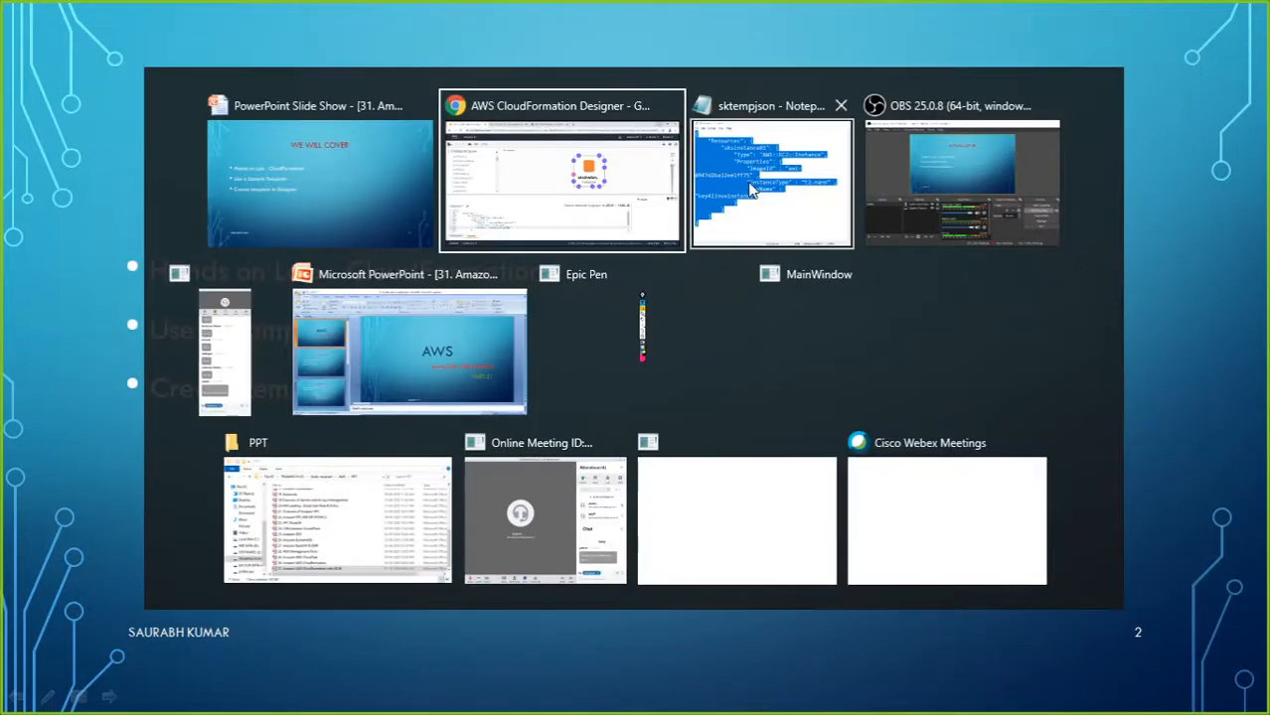
click(749, 185)
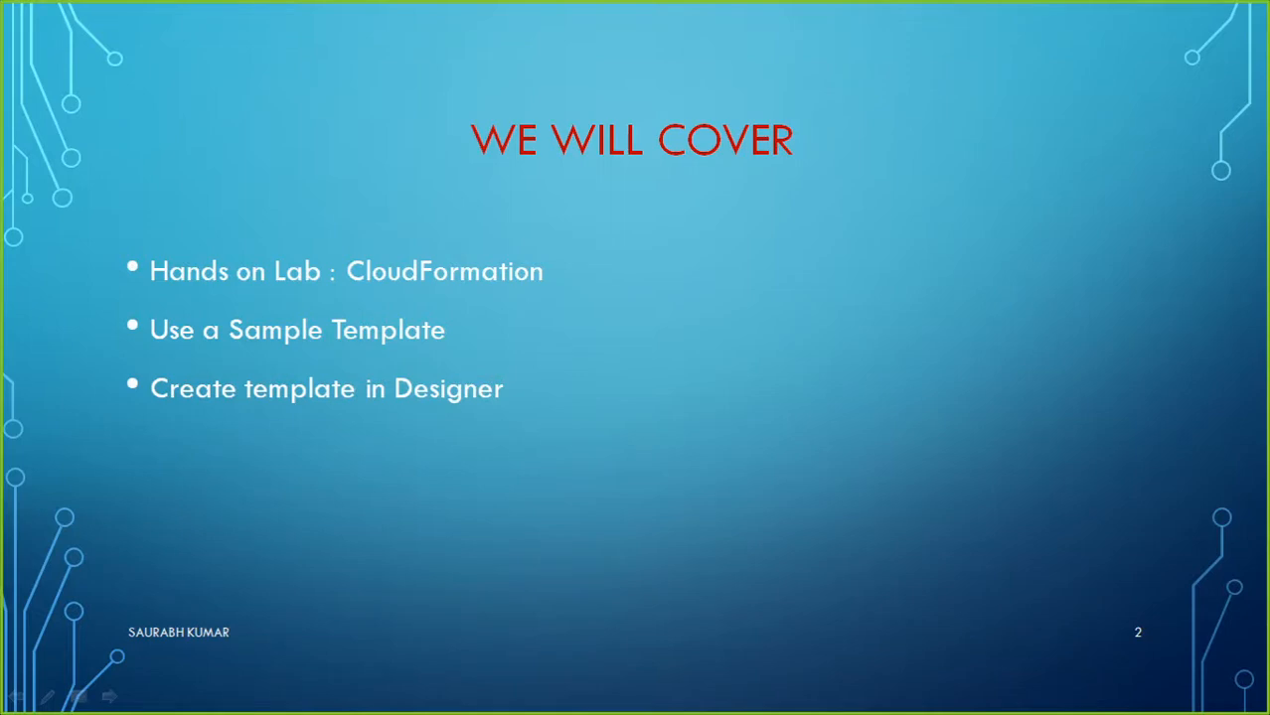
key(alt+Tab)
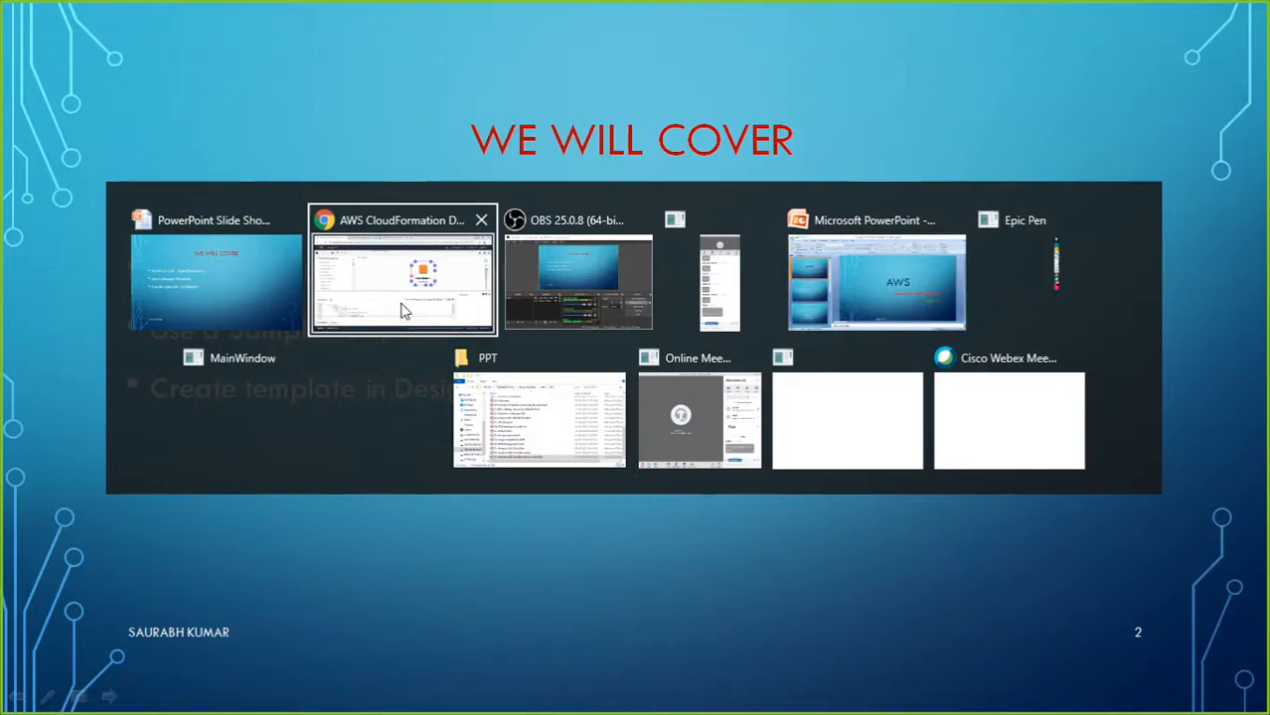
click(445, 312)
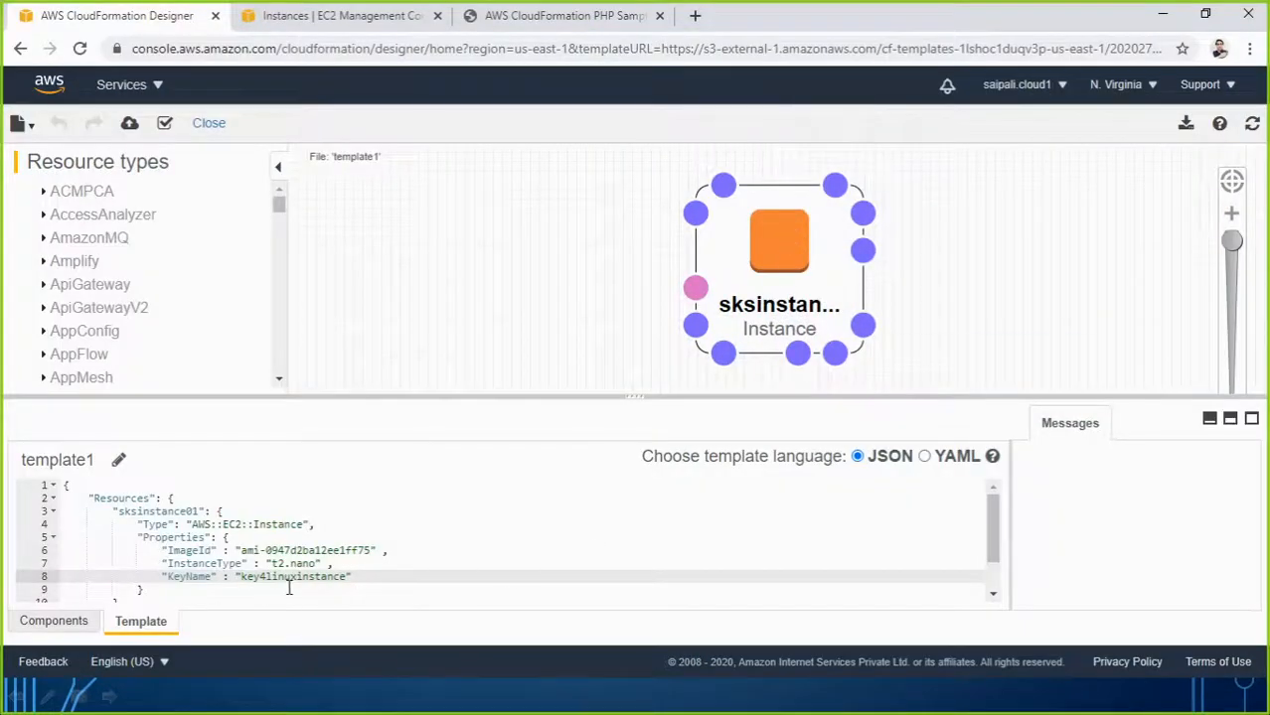
Leave Designer, re-upload the edited amazonlinuxcode.json template, and view it in Designer.
click(22, 49)
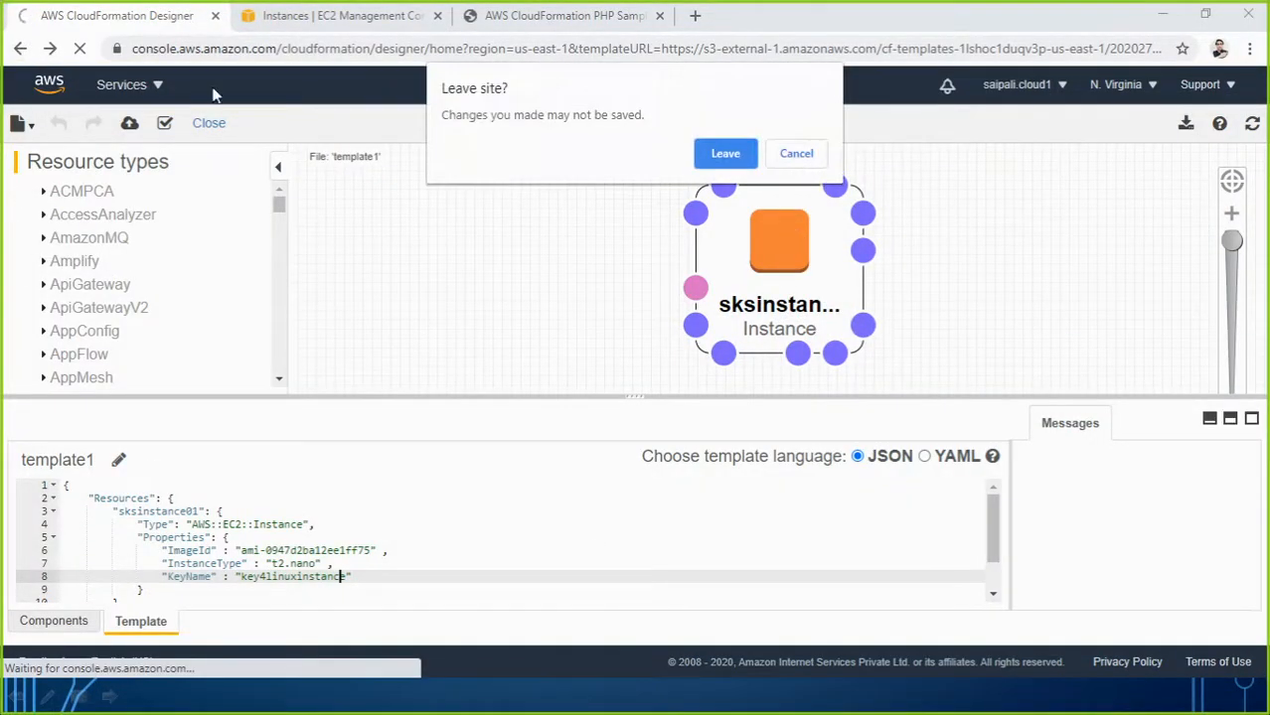
click(732, 162)
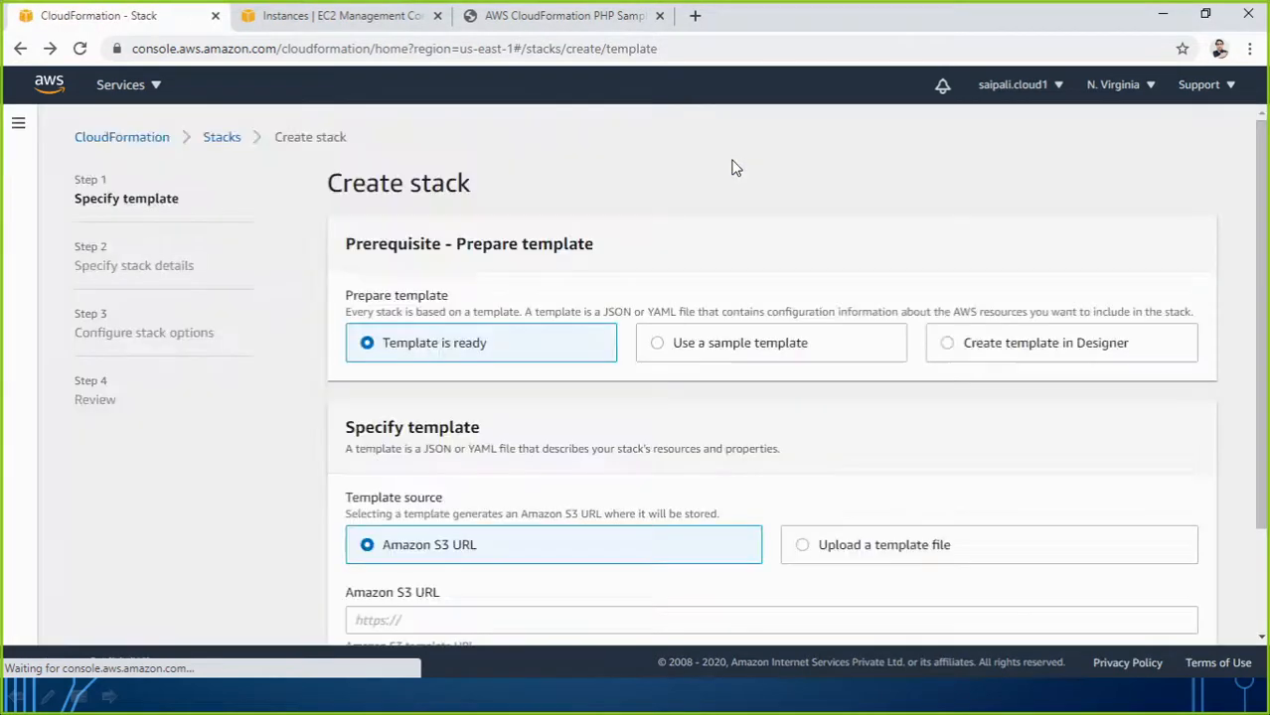
click(803, 546)
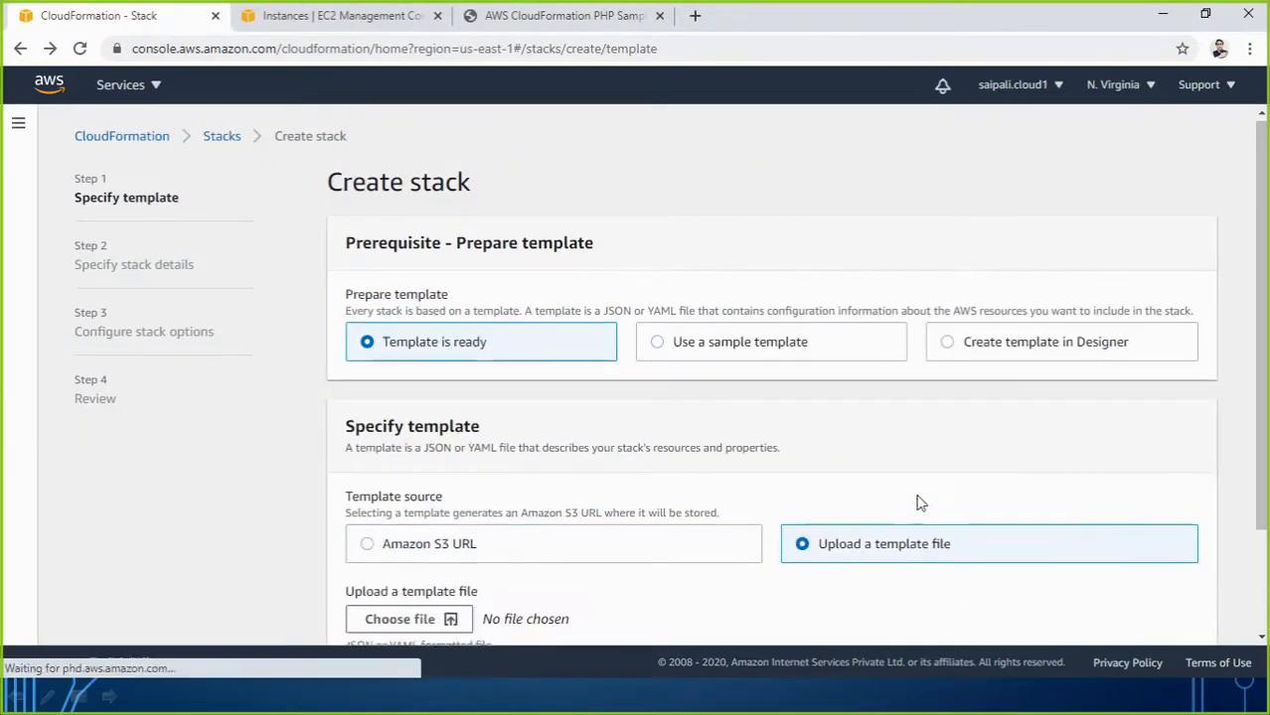
scroll(915, 502, down, 2)
click(444, 452)
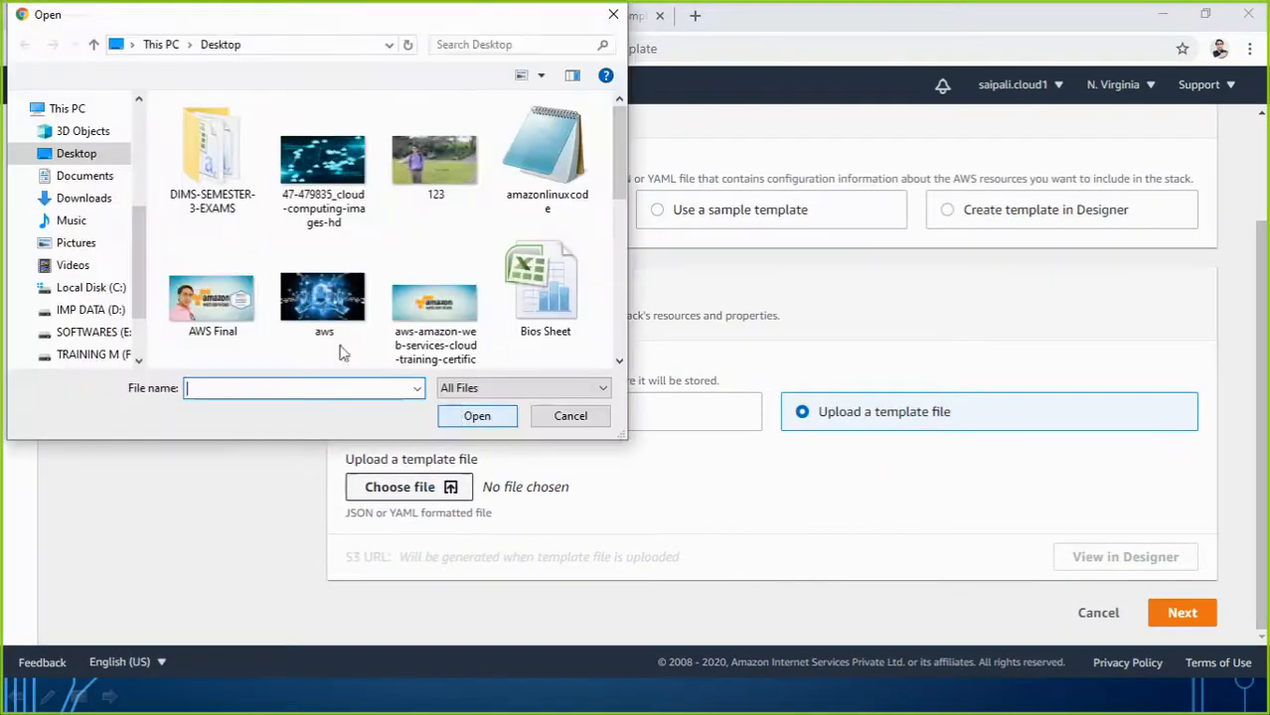
click(546, 159)
click(475, 417)
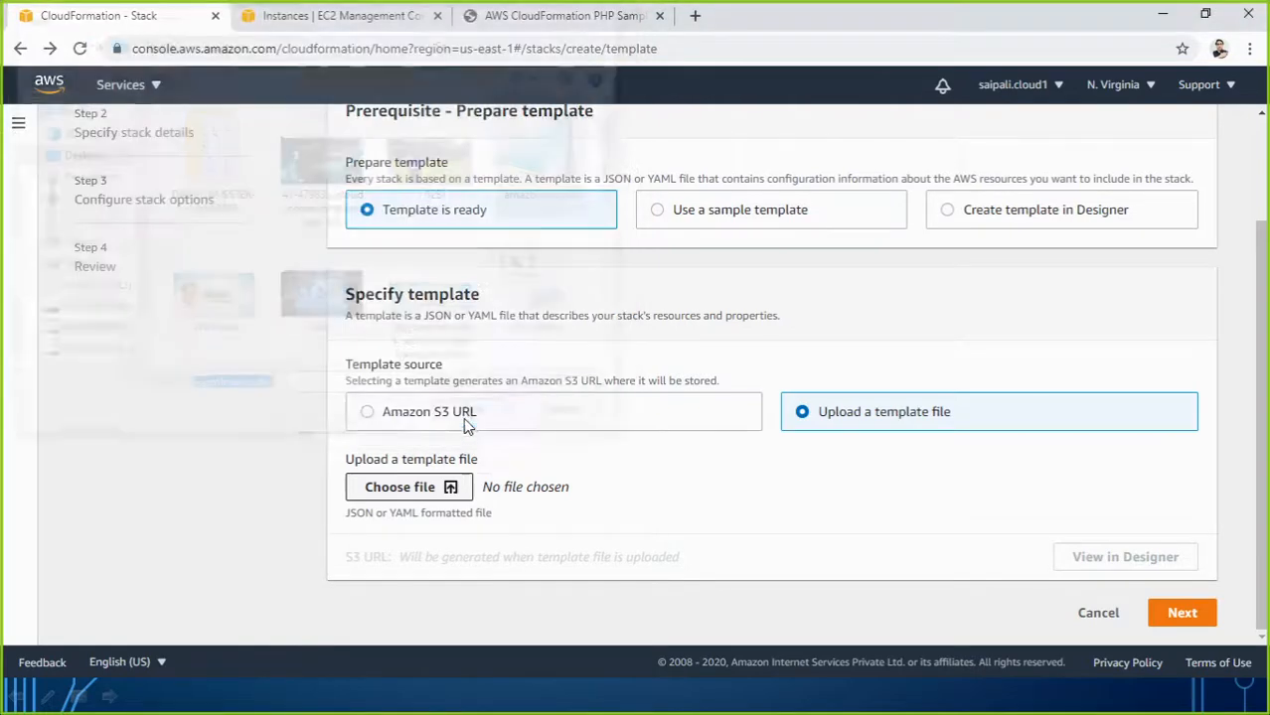
click(1115, 567)
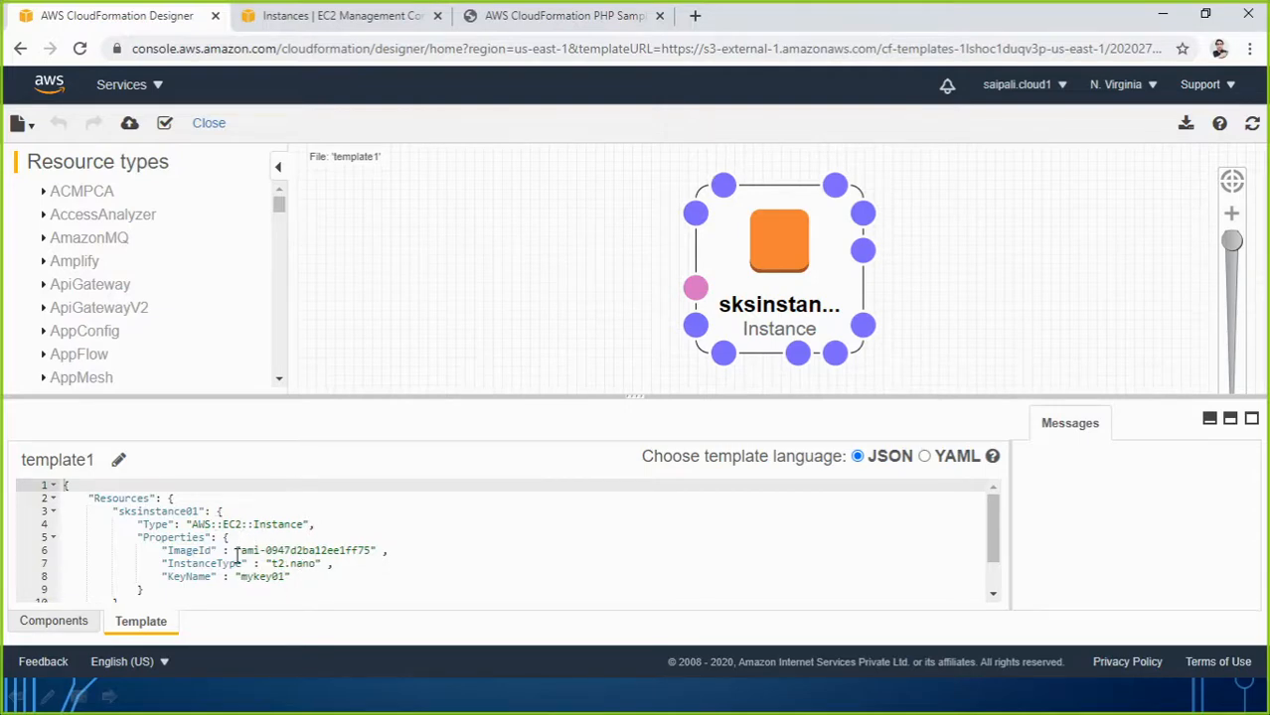
Upload amazonlinuxcode.json as the template for a new stack.
click(22, 52)
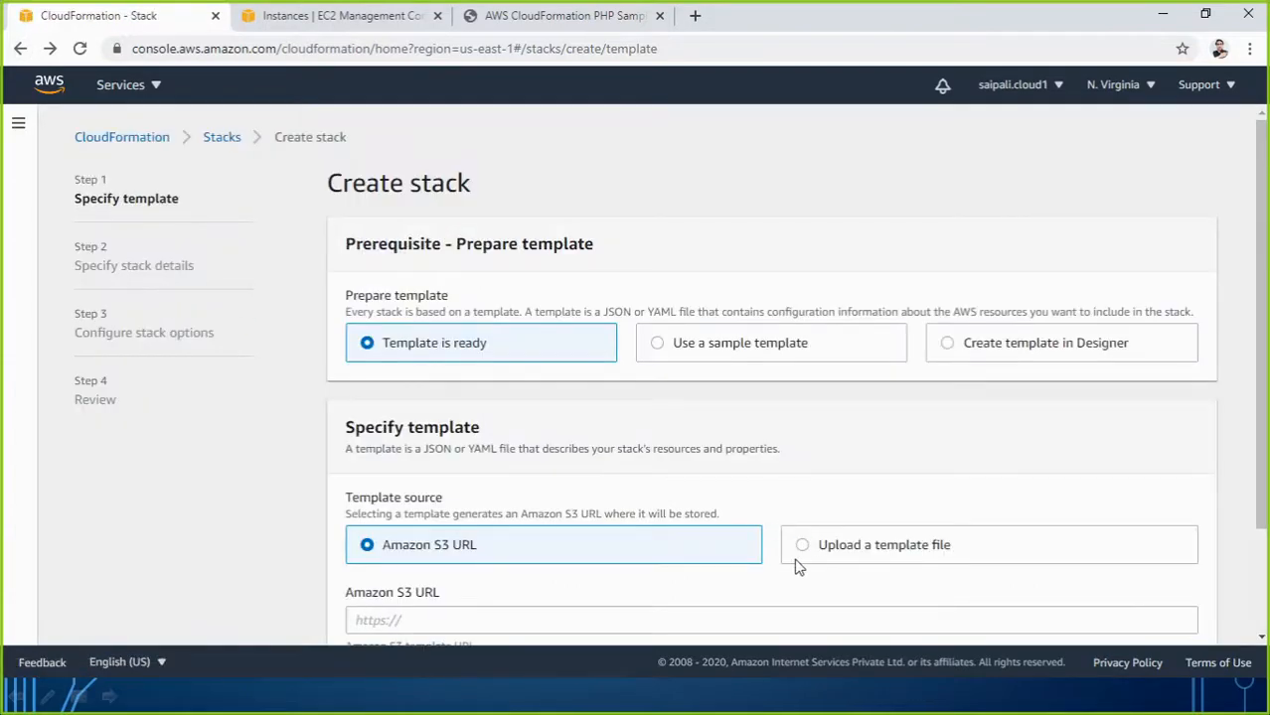
click(801, 545)
scroll(924, 487, down, 1)
scroll(934, 476, down, 1)
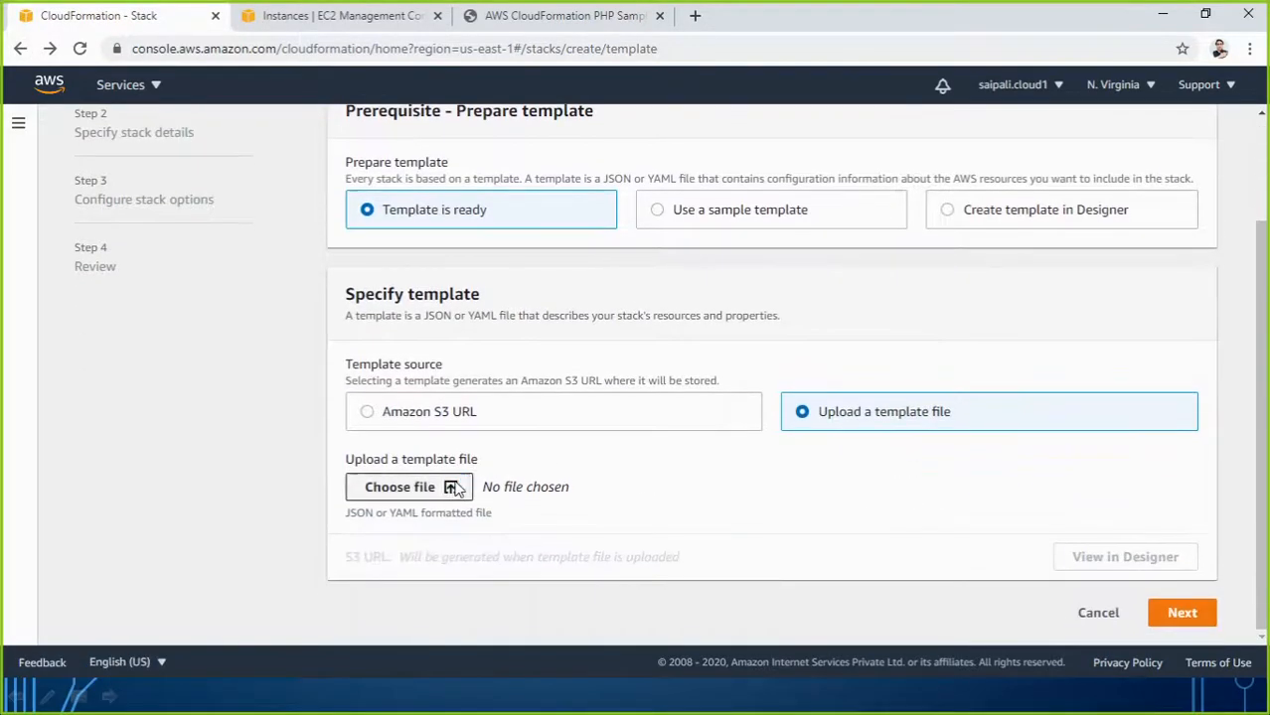
click(448, 487)
click(542, 154)
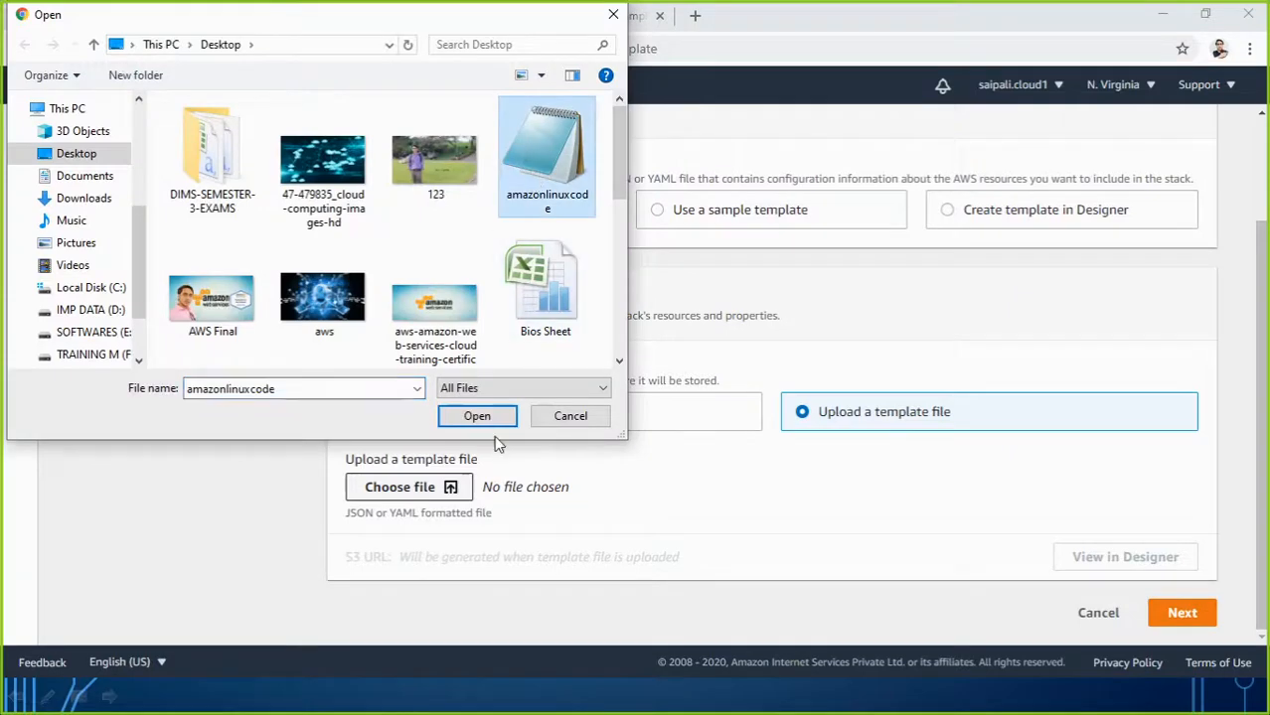
click(485, 415)
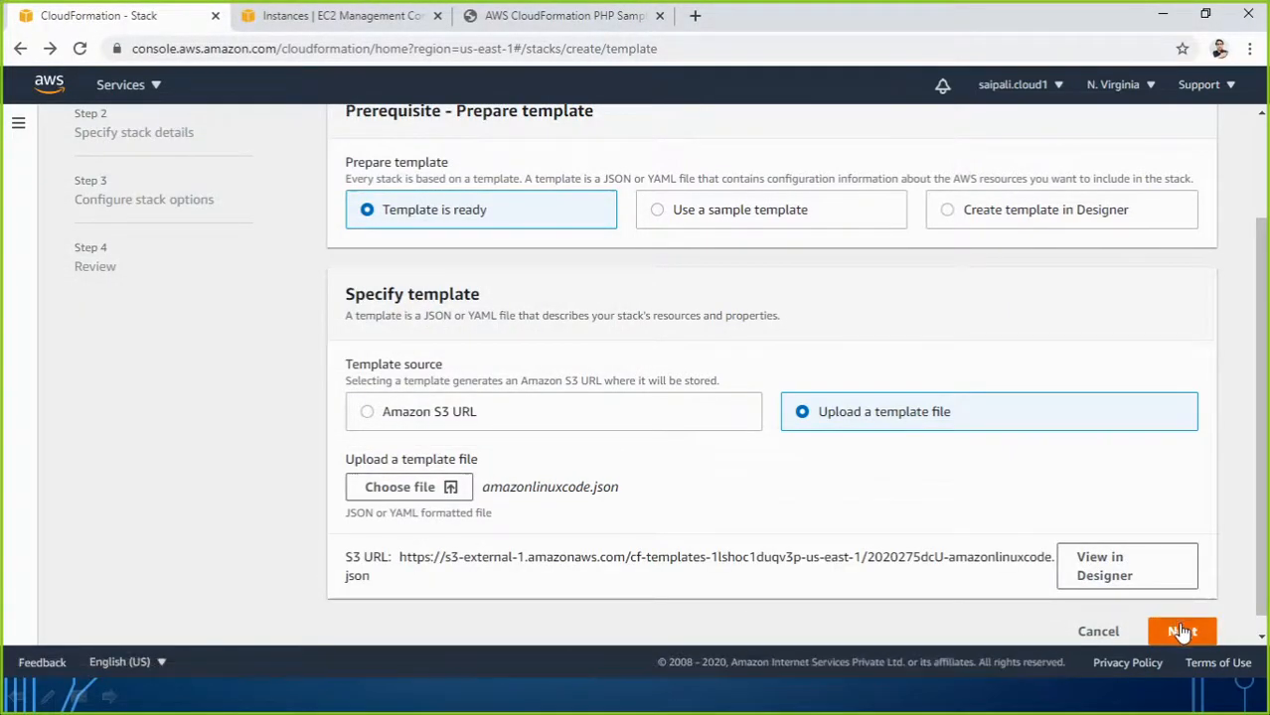
Name the stack stack000002 and create it with default options.
click(1180, 623)
click(622, 333)
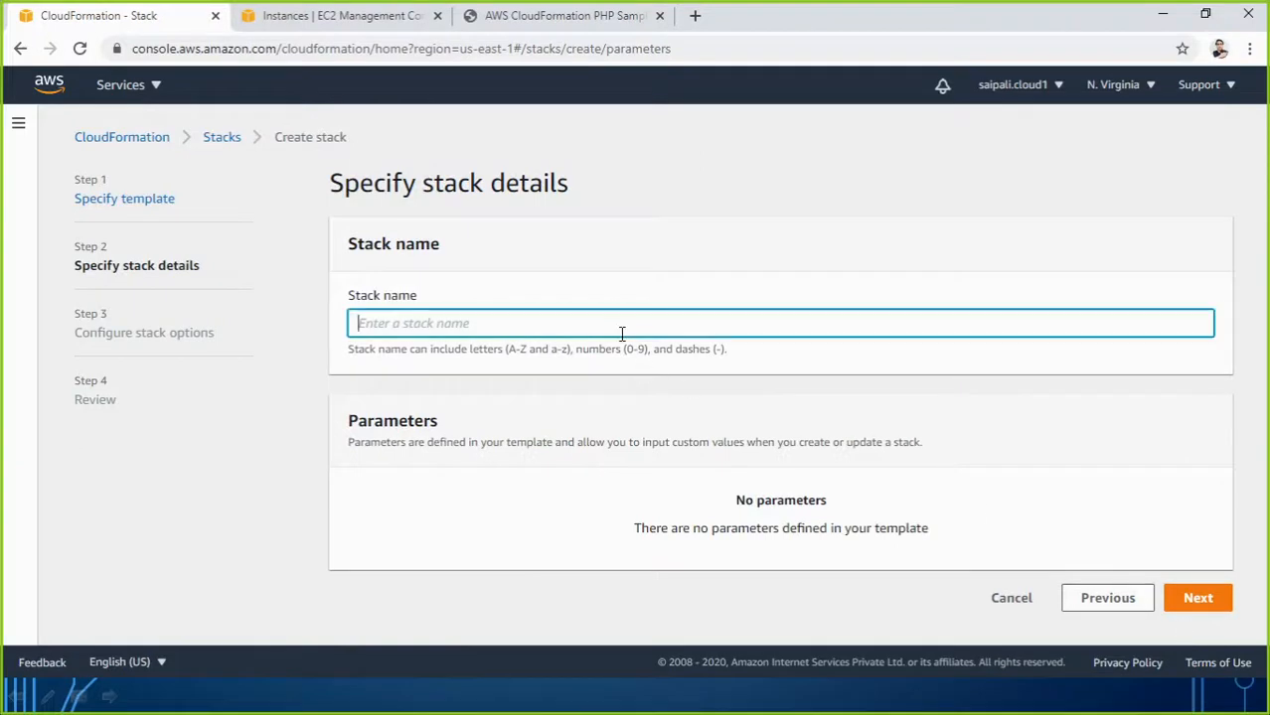
text(st)
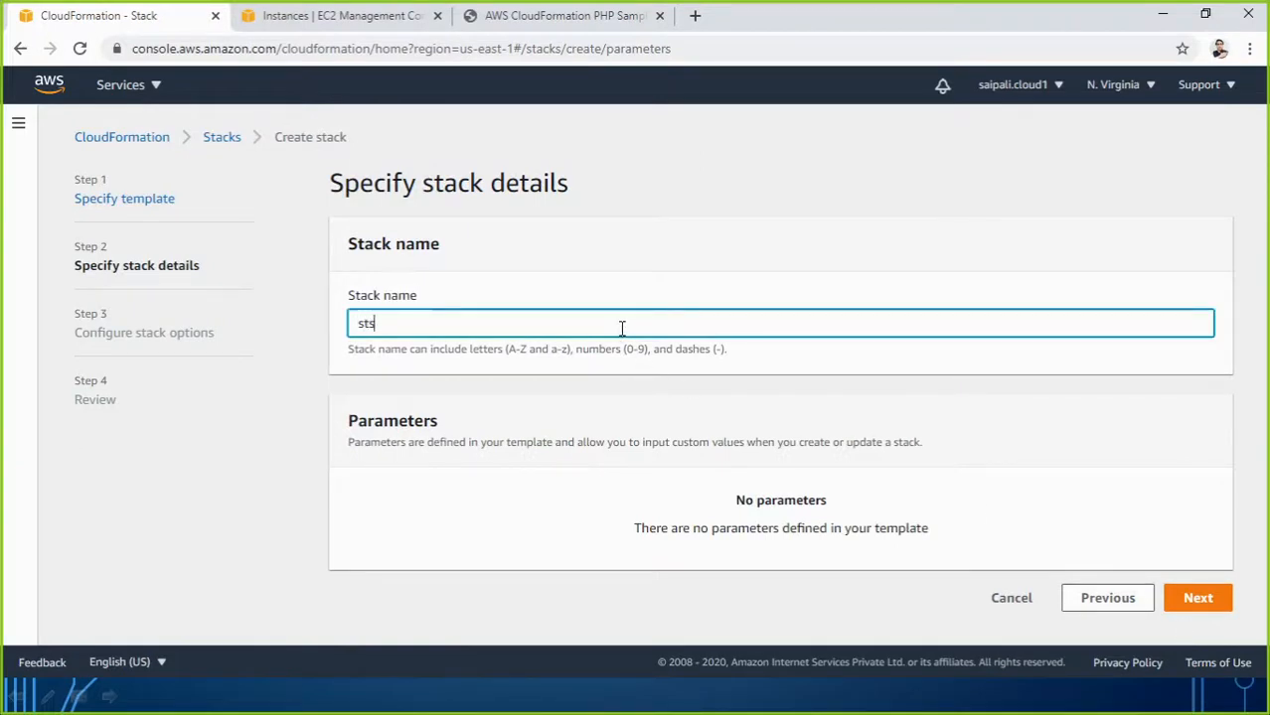
text(ack000002)
click(1198, 598)
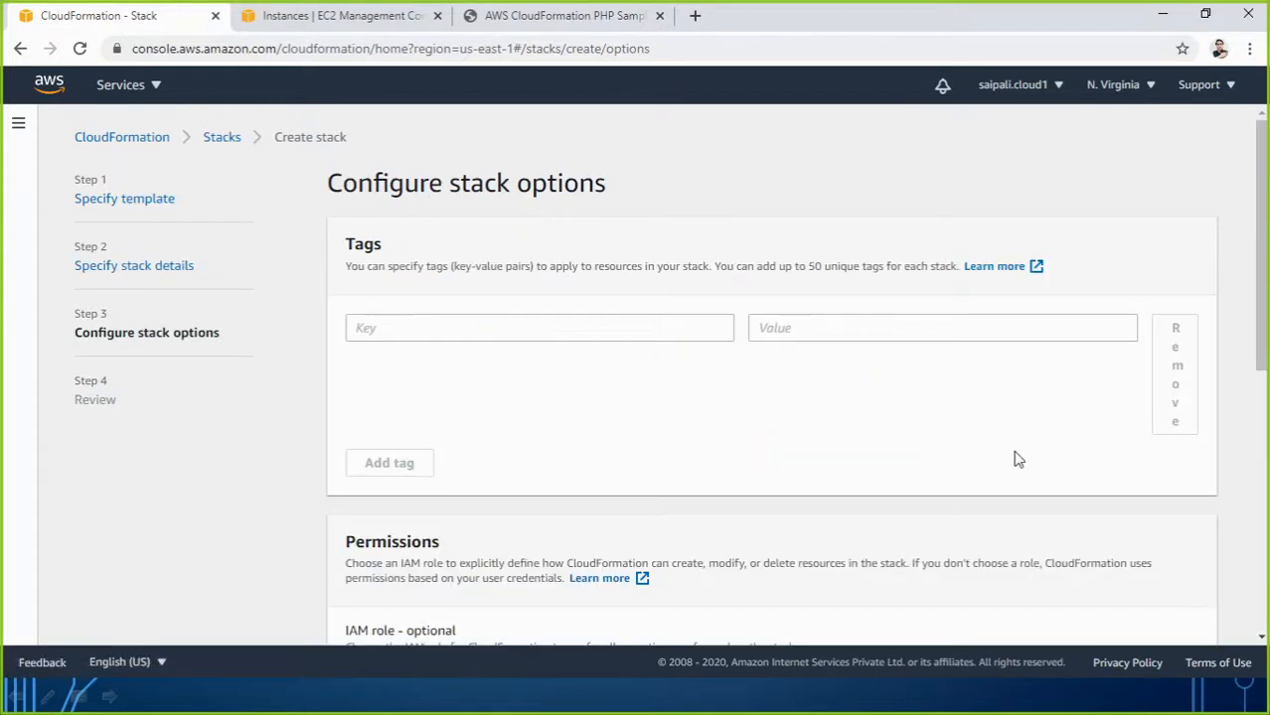
scroll(1014, 457, down, 6)
click(1172, 618)
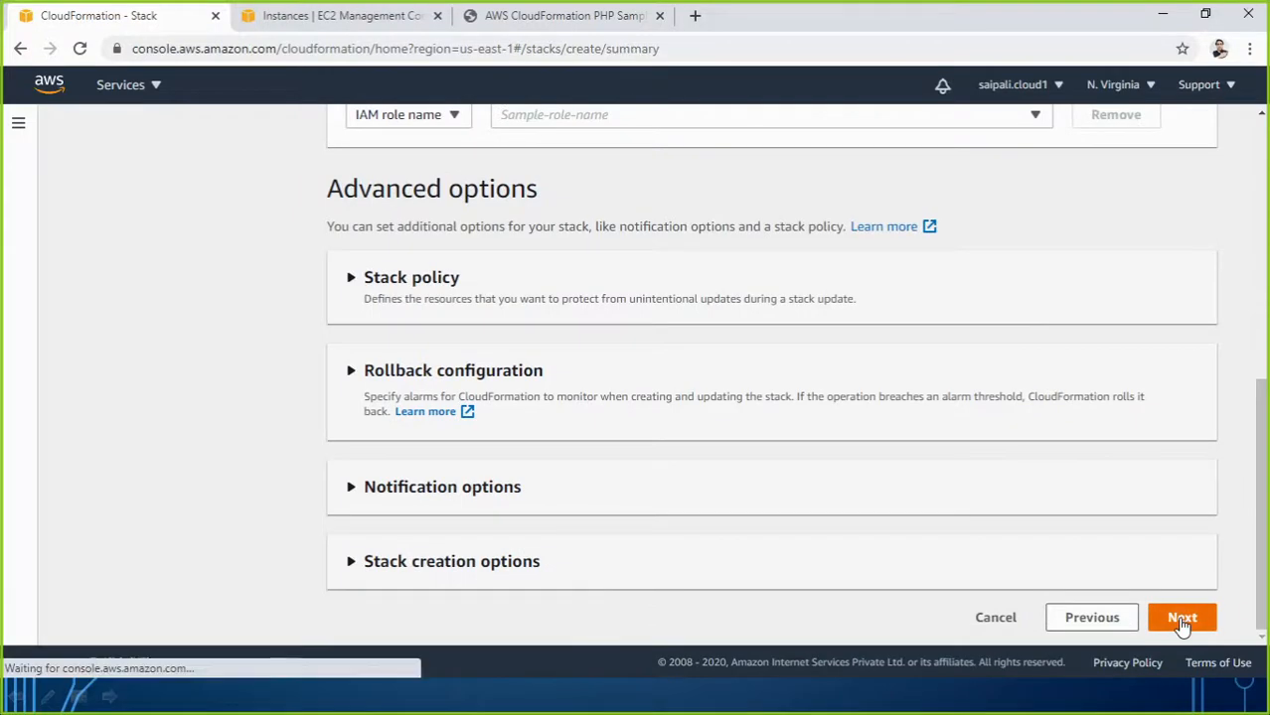
scroll(1082, 575, down, 15)
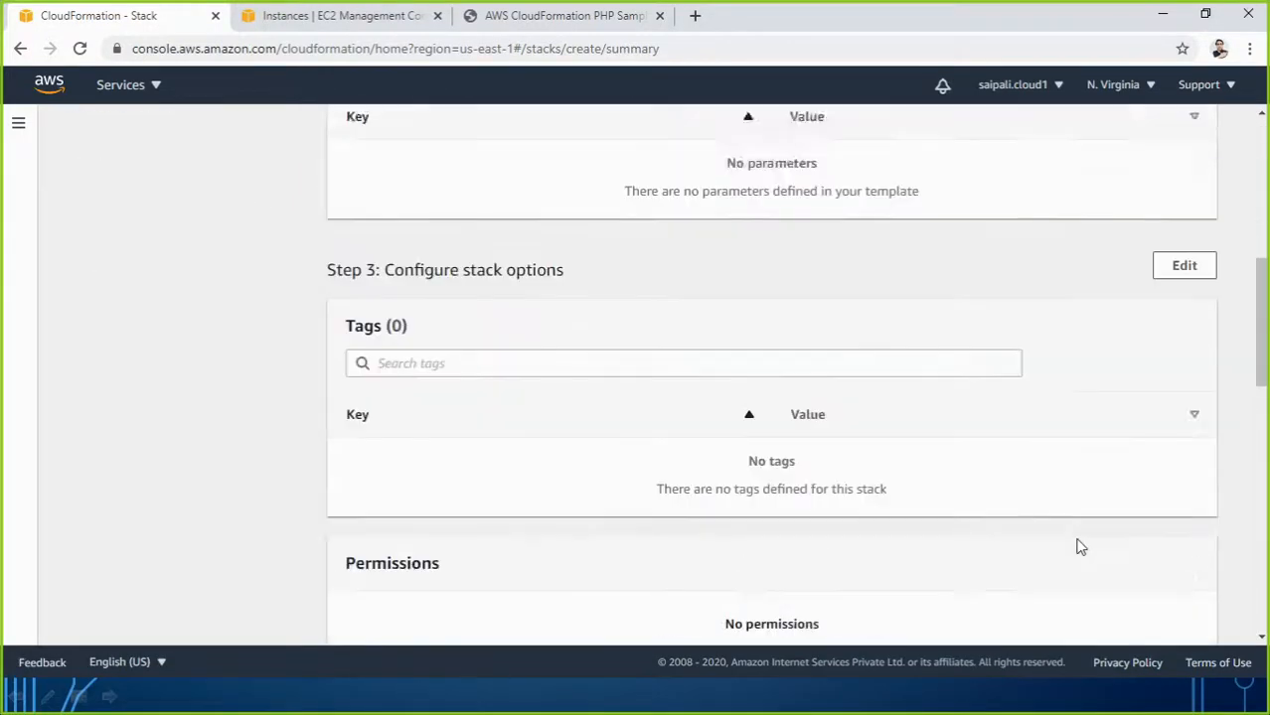
click(1172, 619)
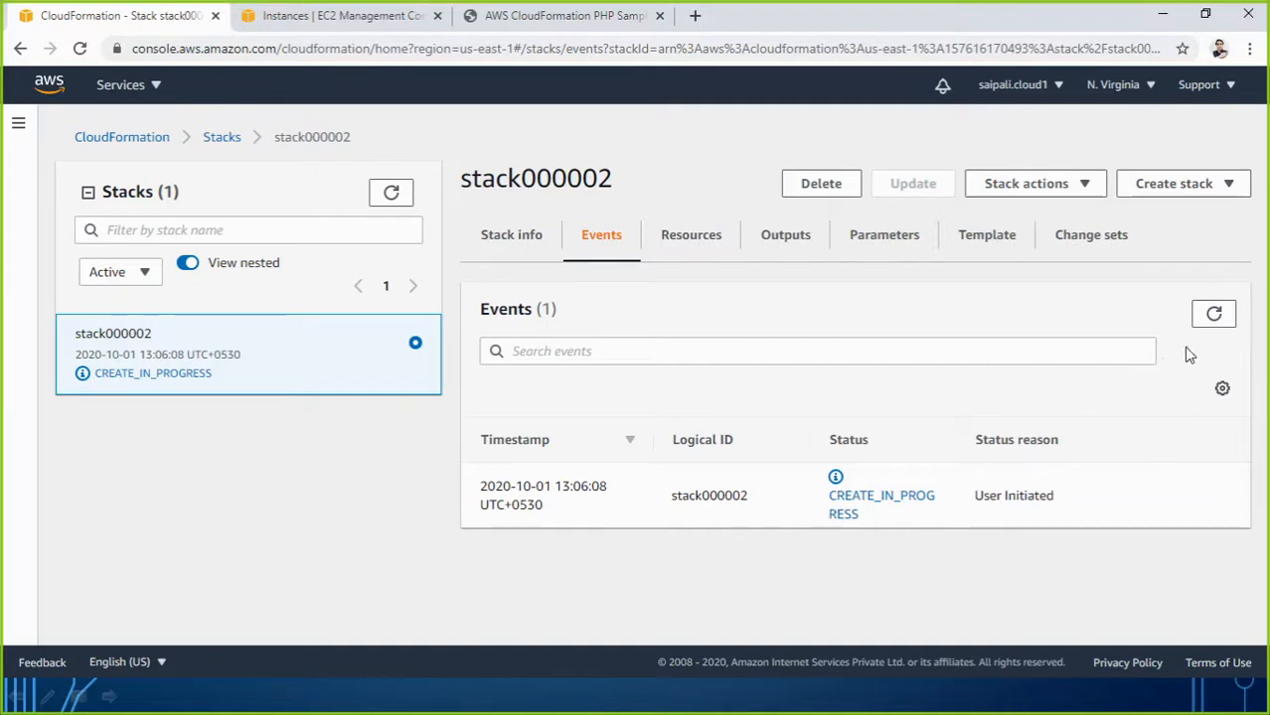
Refresh the stack000002 events several times, briefly checking the EC2 instances list.
click(1213, 314)
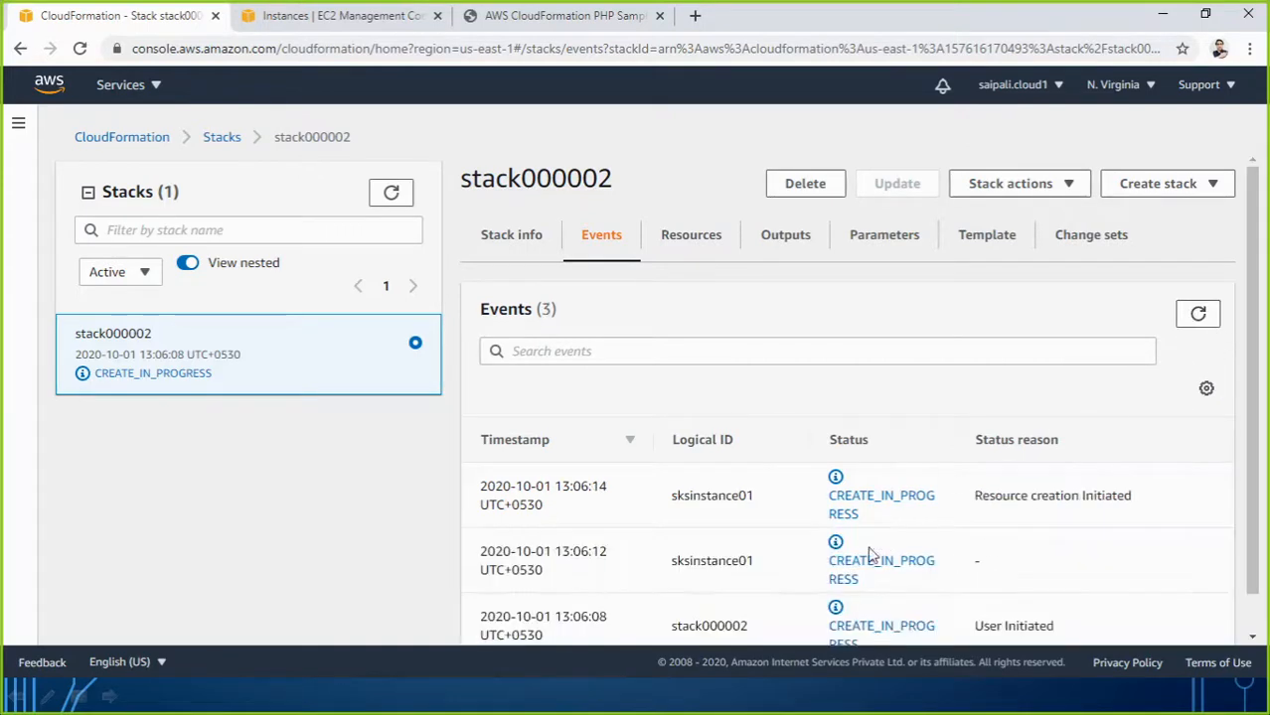
scroll(912, 554, down, 1)
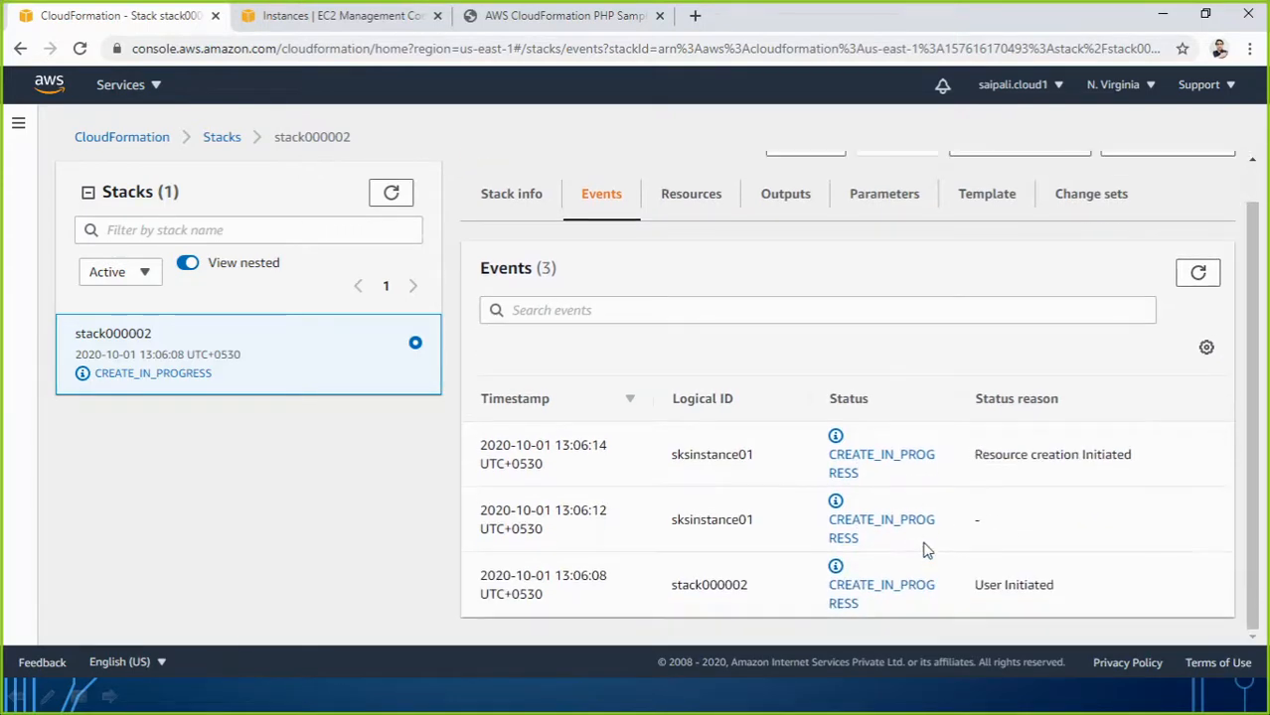
click(1196, 275)
click(1201, 274)
click(1204, 275)
click(314, 15)
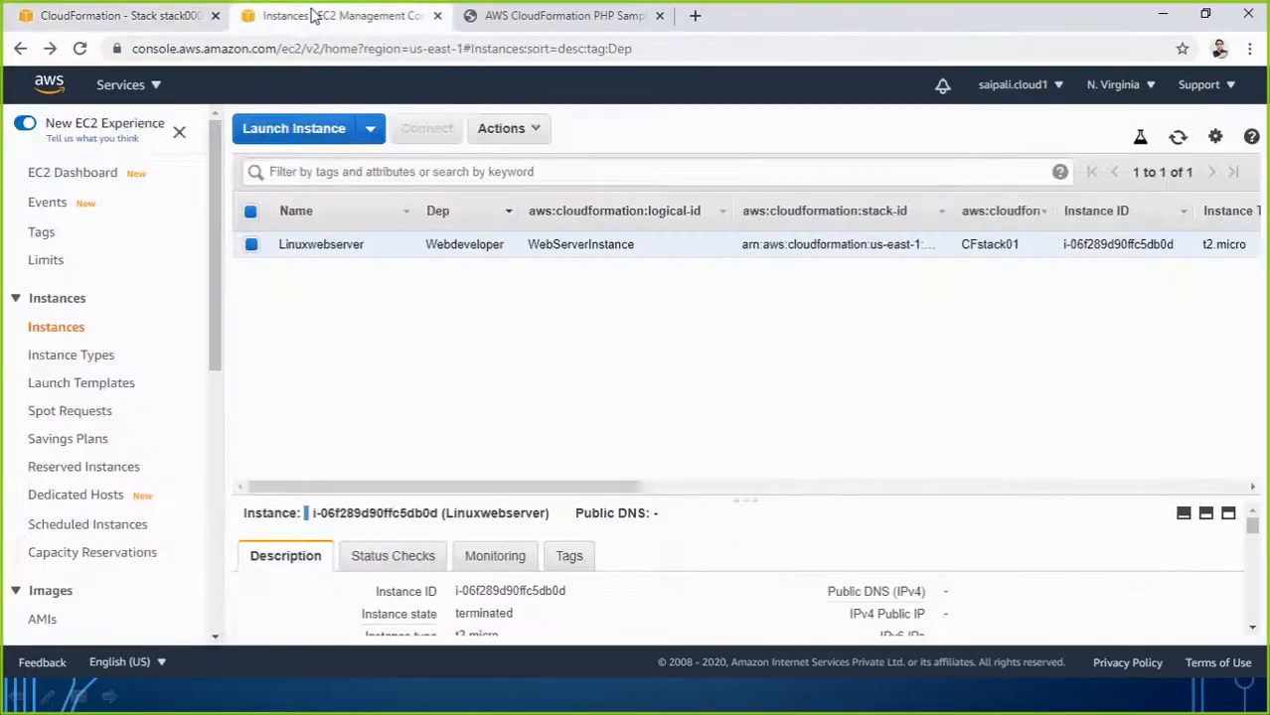
click(100, 19)
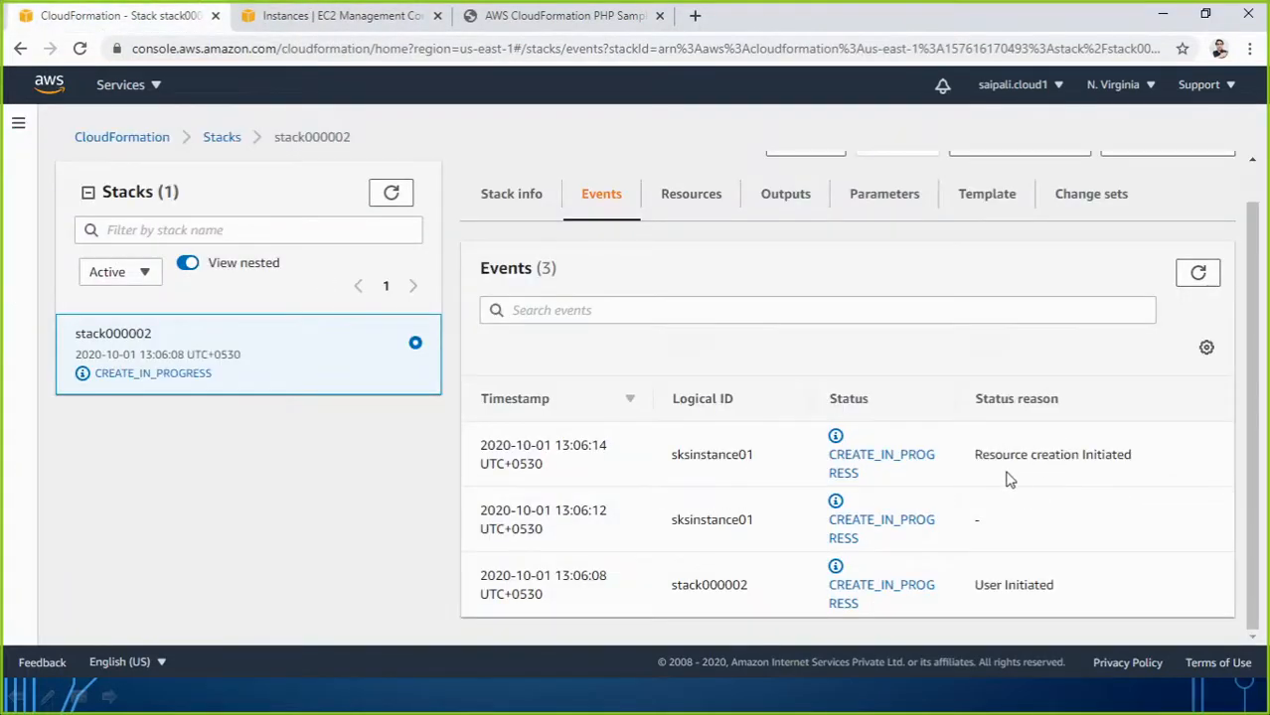
Keep refreshing events until stack000002 reaches CREATE_COMPLETE, then go to EC2 Instances.
click(1198, 280)
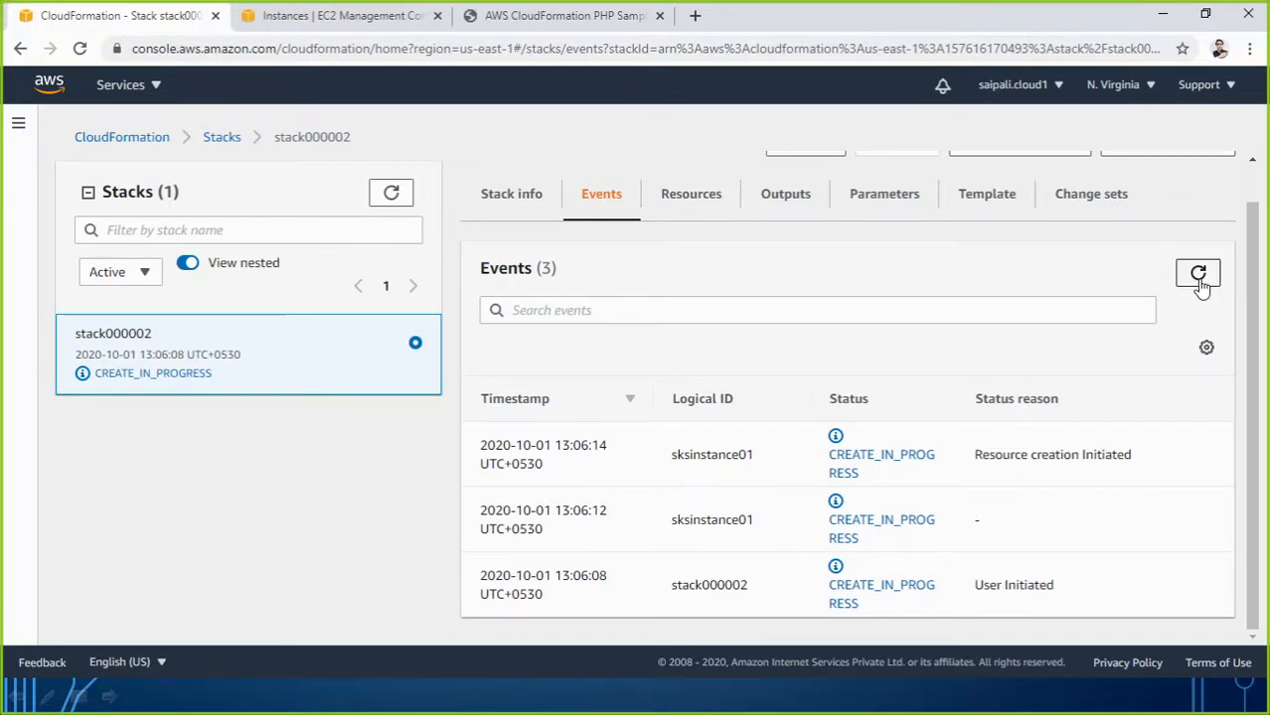
click(1198, 278)
click(1198, 276)
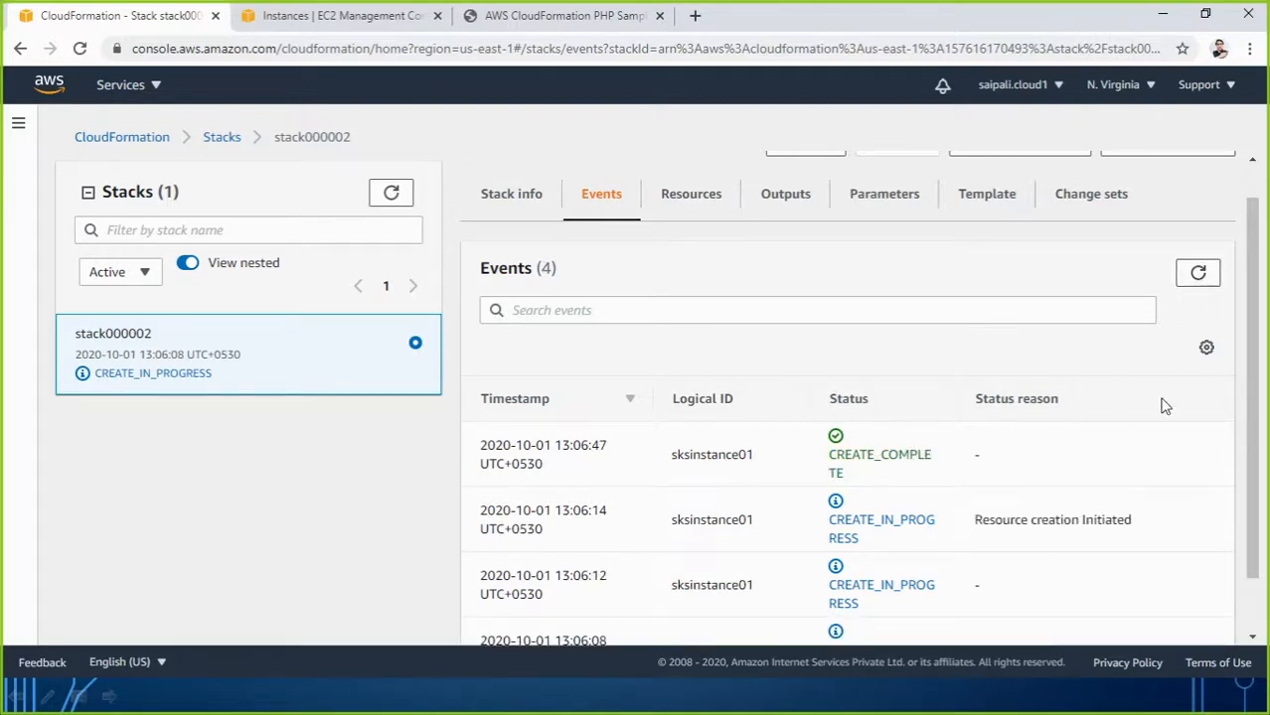
click(1206, 282)
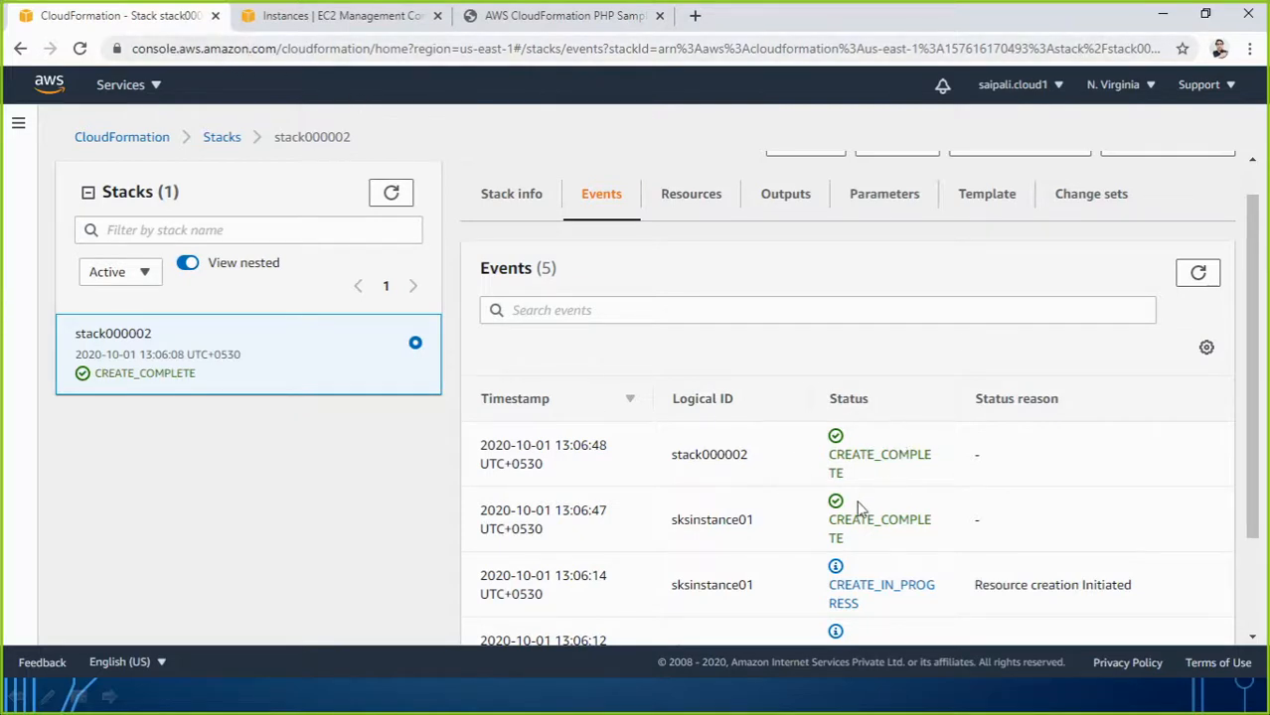
click(1196, 276)
click(355, 20)
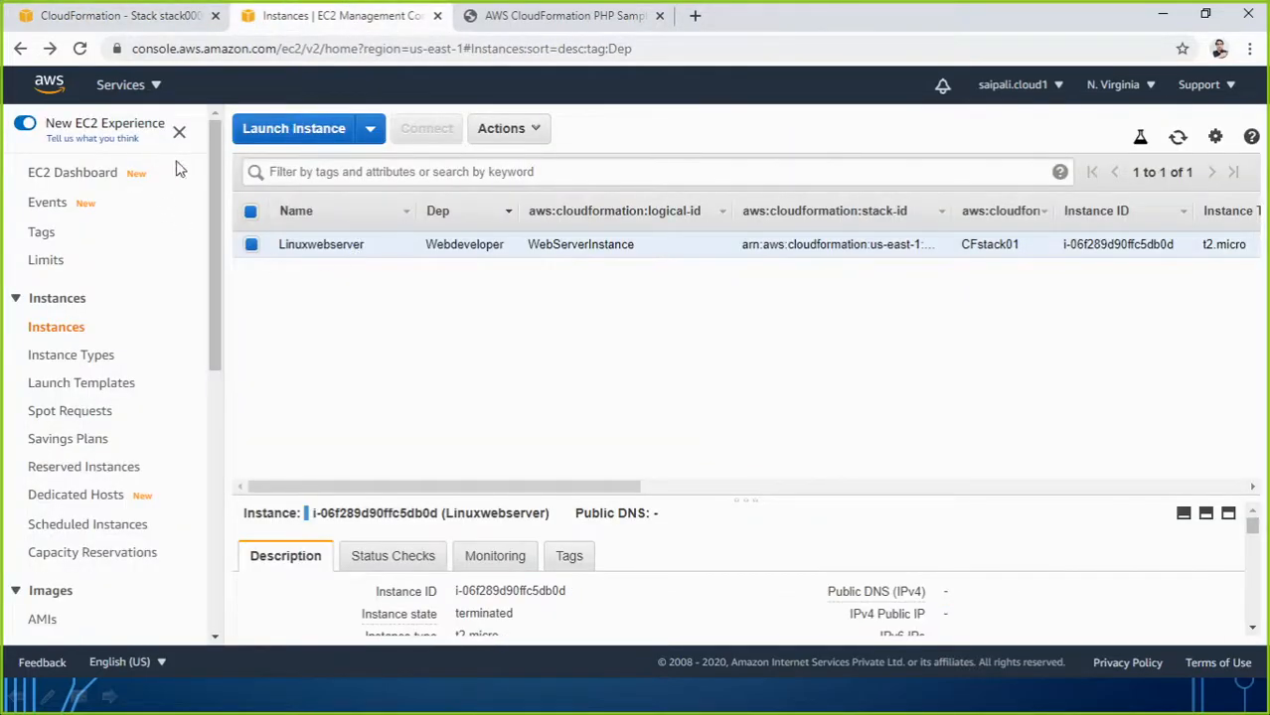
Reload EC2 Instances to confirm the t2.nano instance is running, then return to stack000002 events.
click(80, 48)
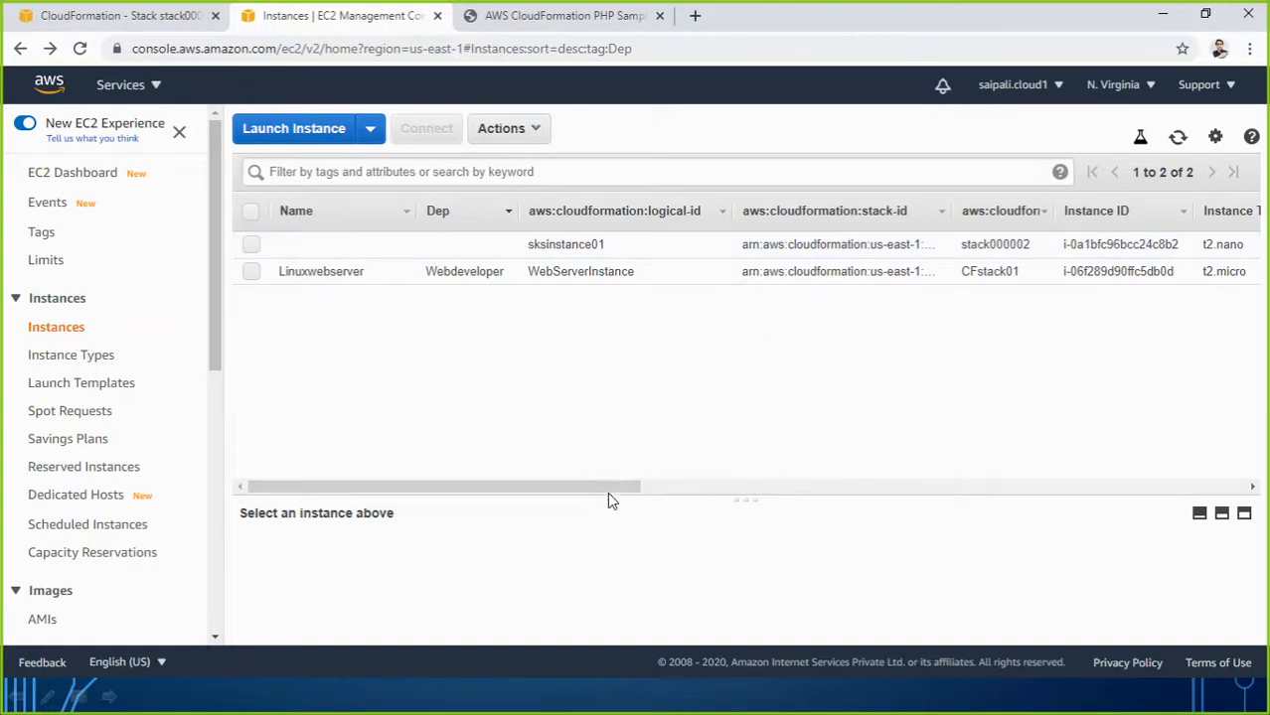
drag(608, 493, 810, 484)
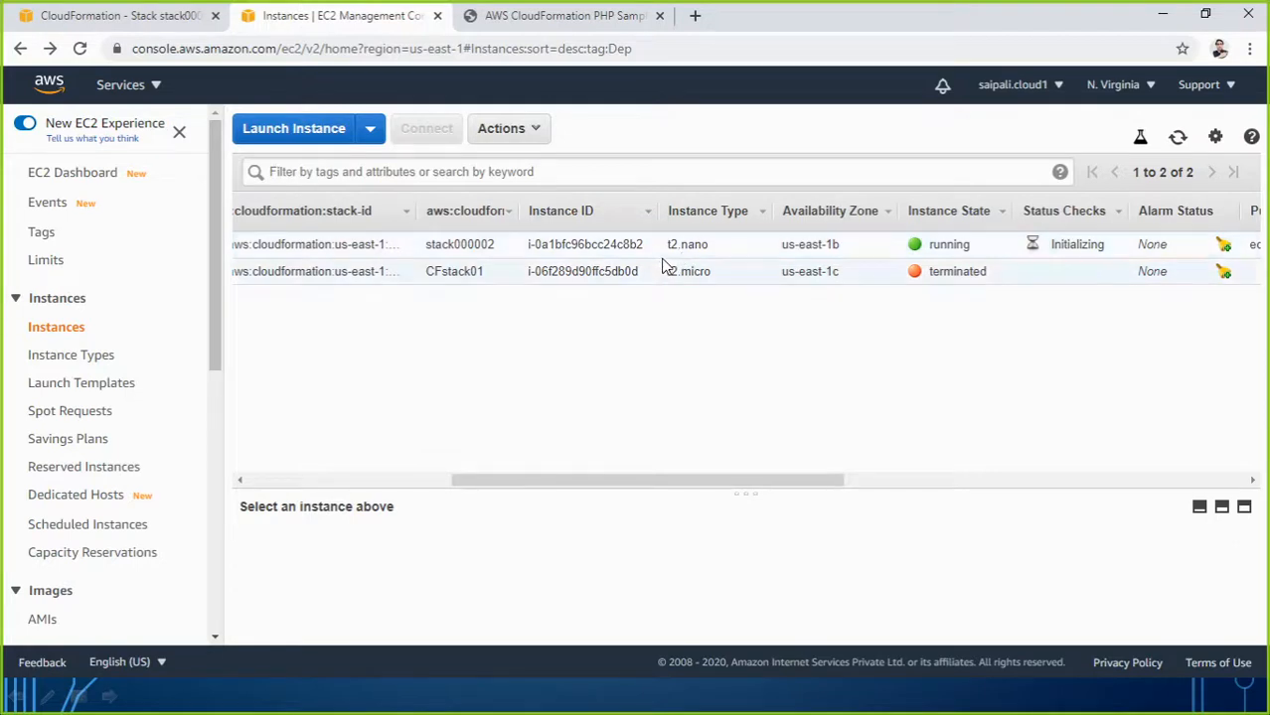
click(147, 18)
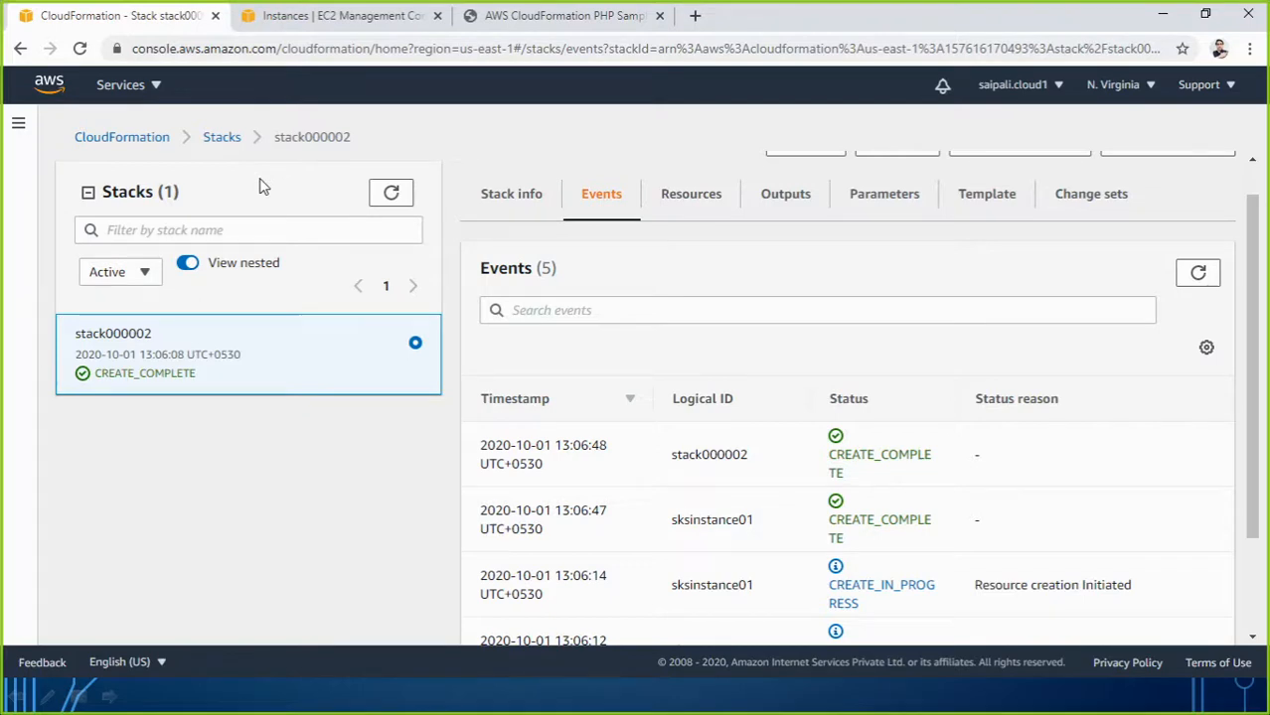
Open the amazonlinuxcode template in Notepad and rename sksinstance01 to sksinstance02.
click(1162, 14)
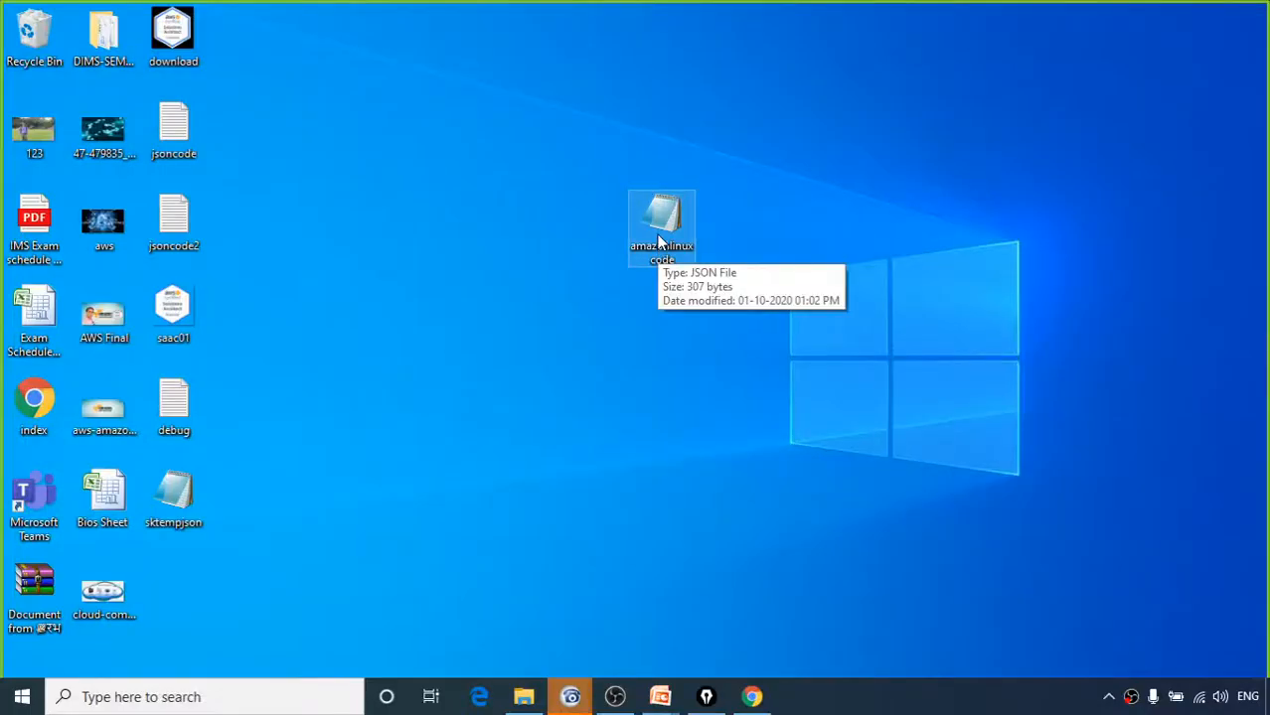
right_click(659, 241)
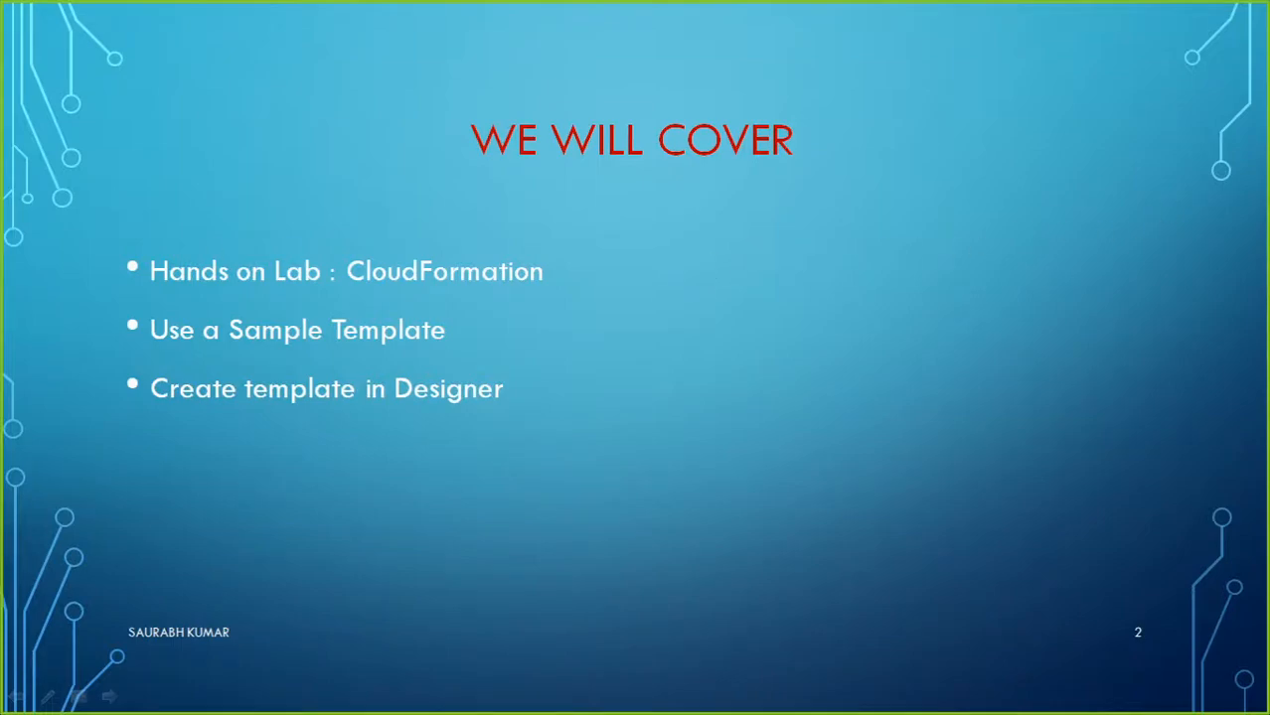
drag(1267, 218, 630, 94)
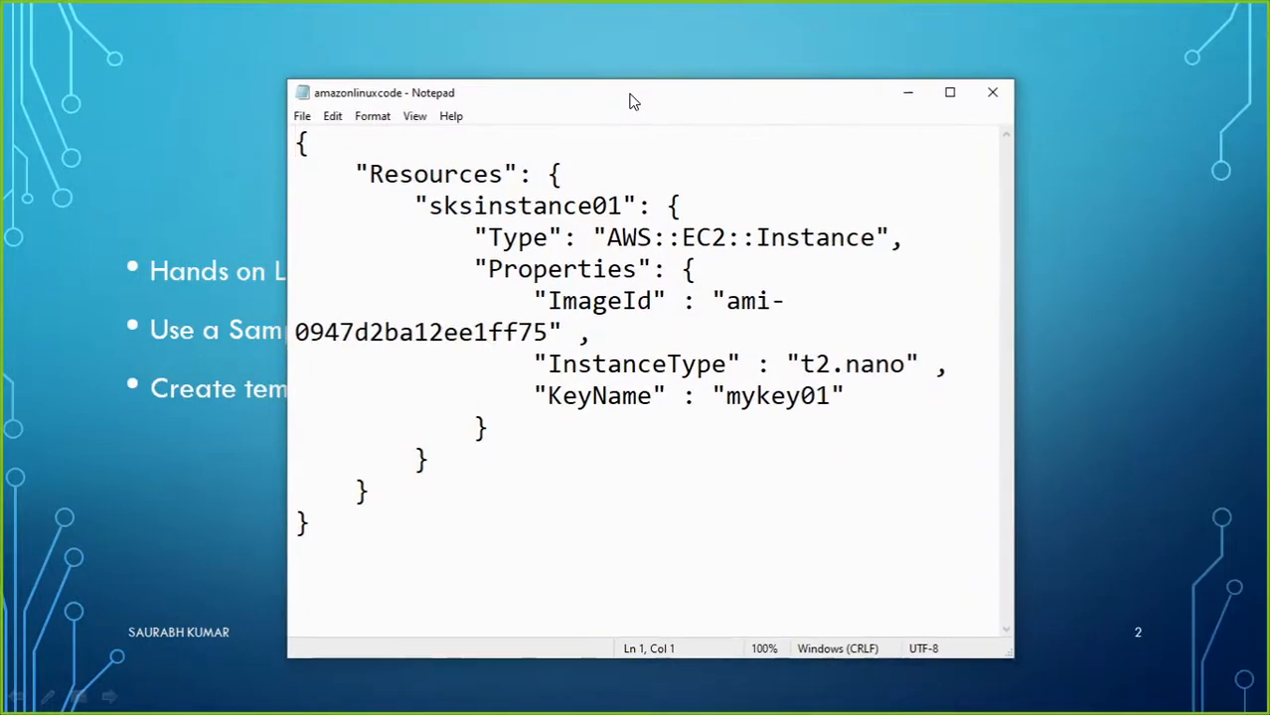
click(622, 205)
key(shift+Left)
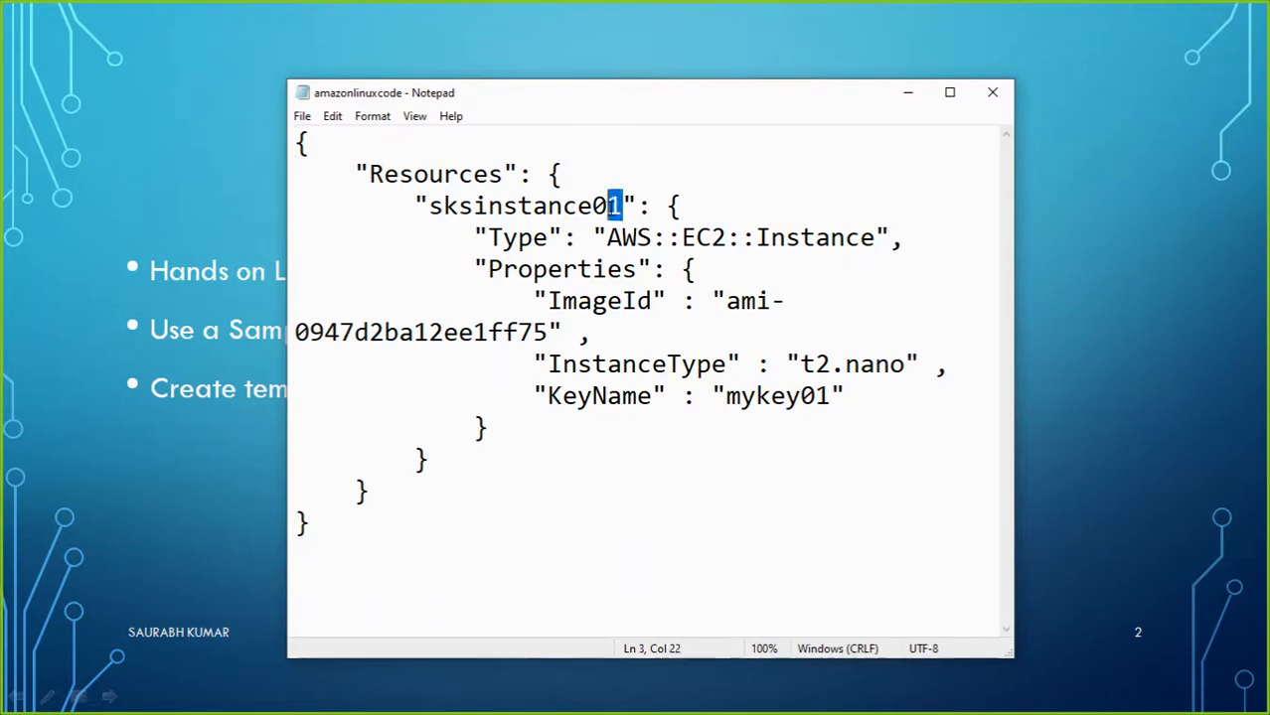
text(2)
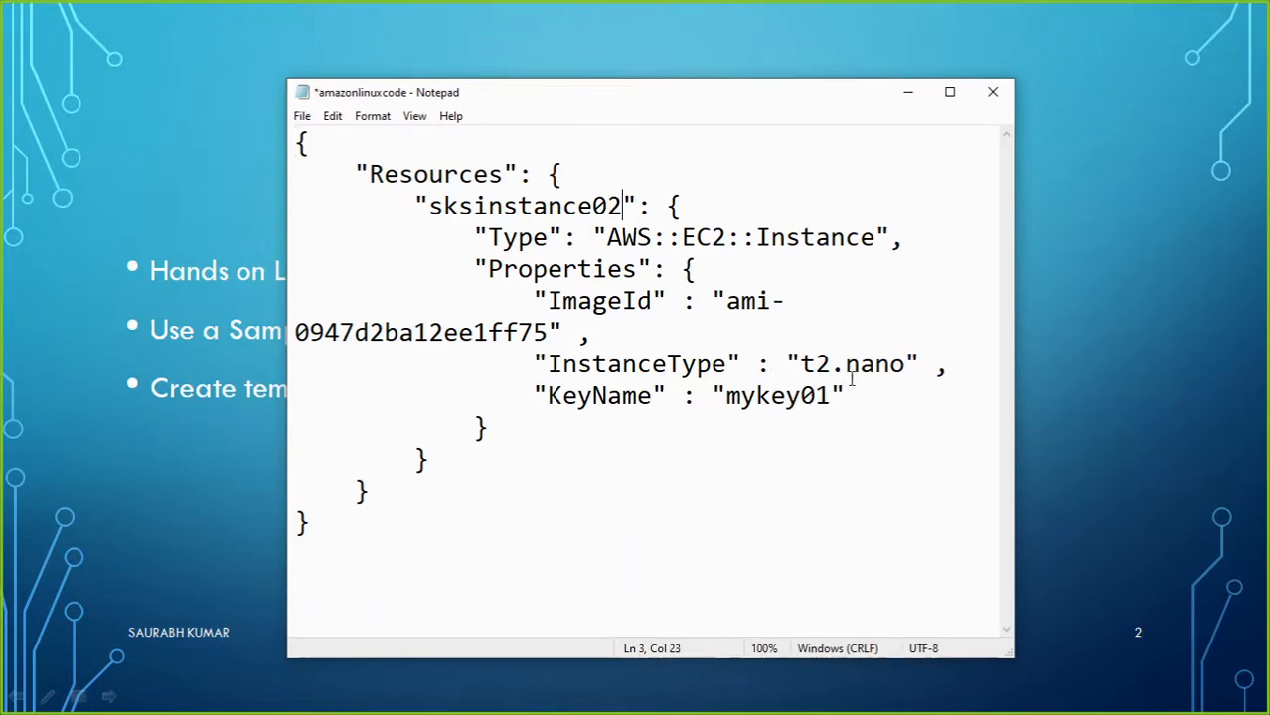
Change InstanceType from t2.nano to t2.micro, save the file, and return to CloudFormation.
drag(904, 365, 849, 369)
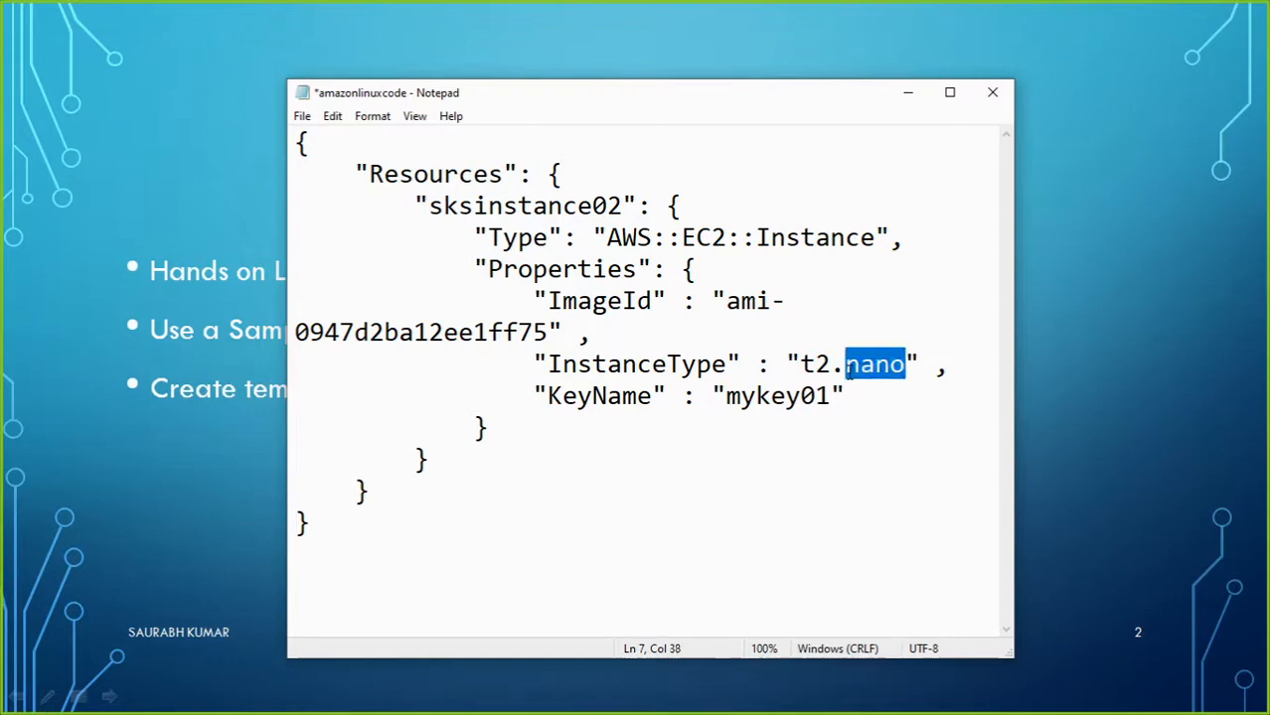
text(micro)
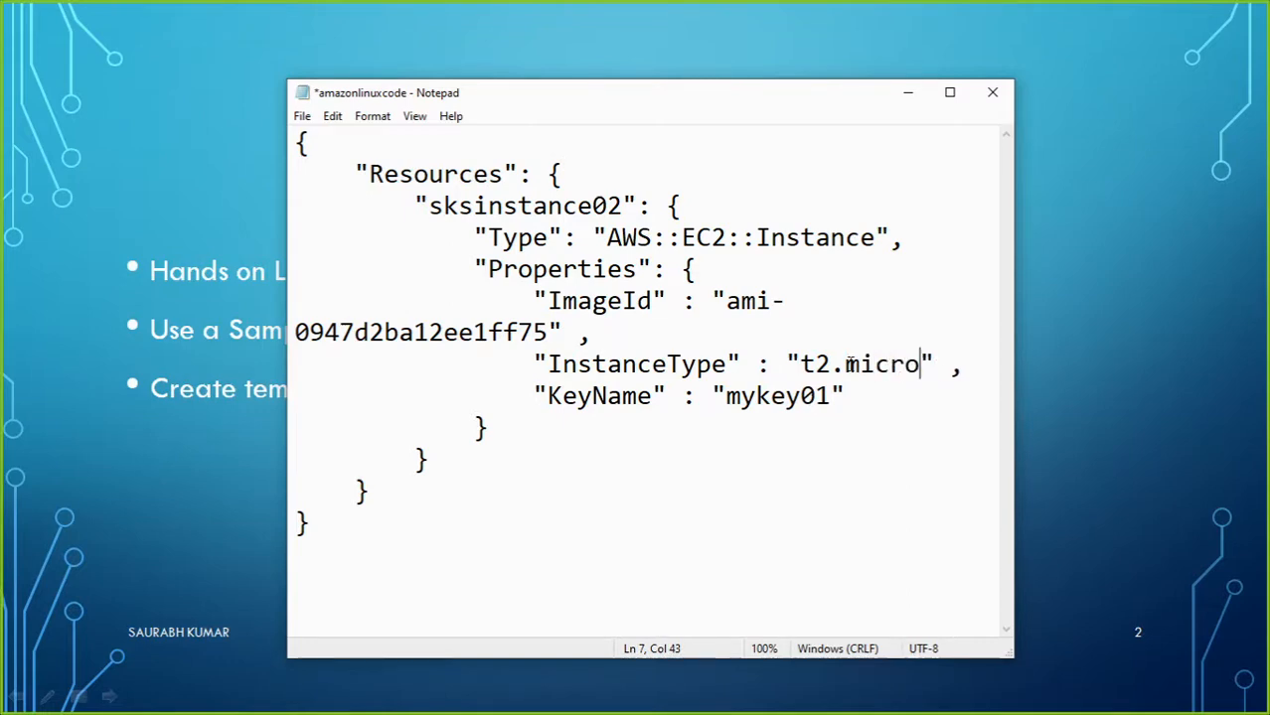
key(ctrl+s)
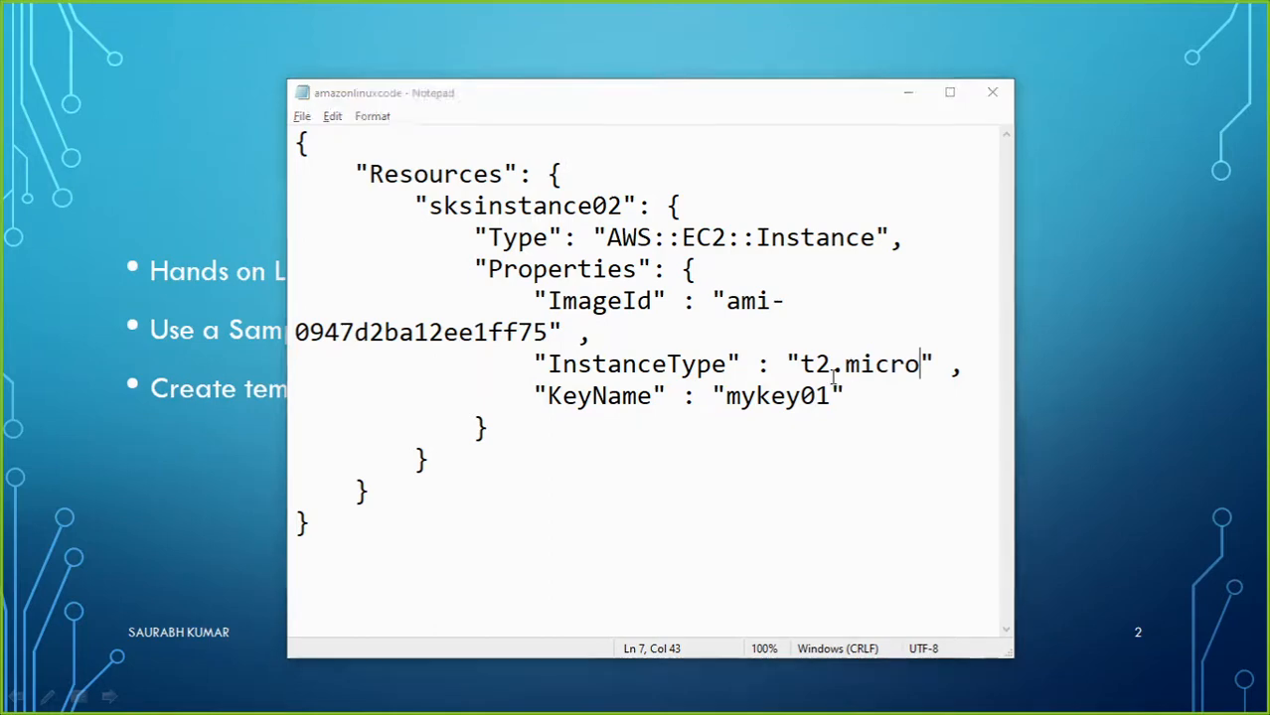
key(alt+Tab)
click(732, 203)
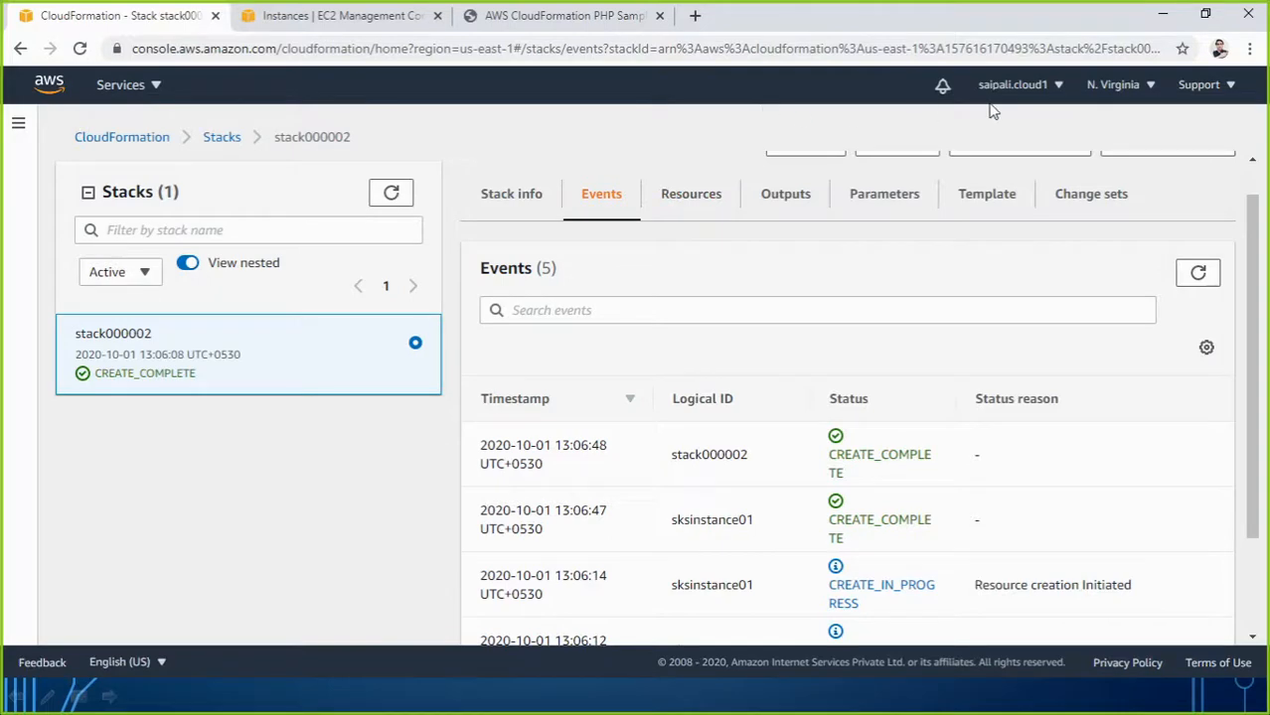
Start a new stack, briefly opening Designer before returning to the create form.
click(157, 140)
click(830, 337)
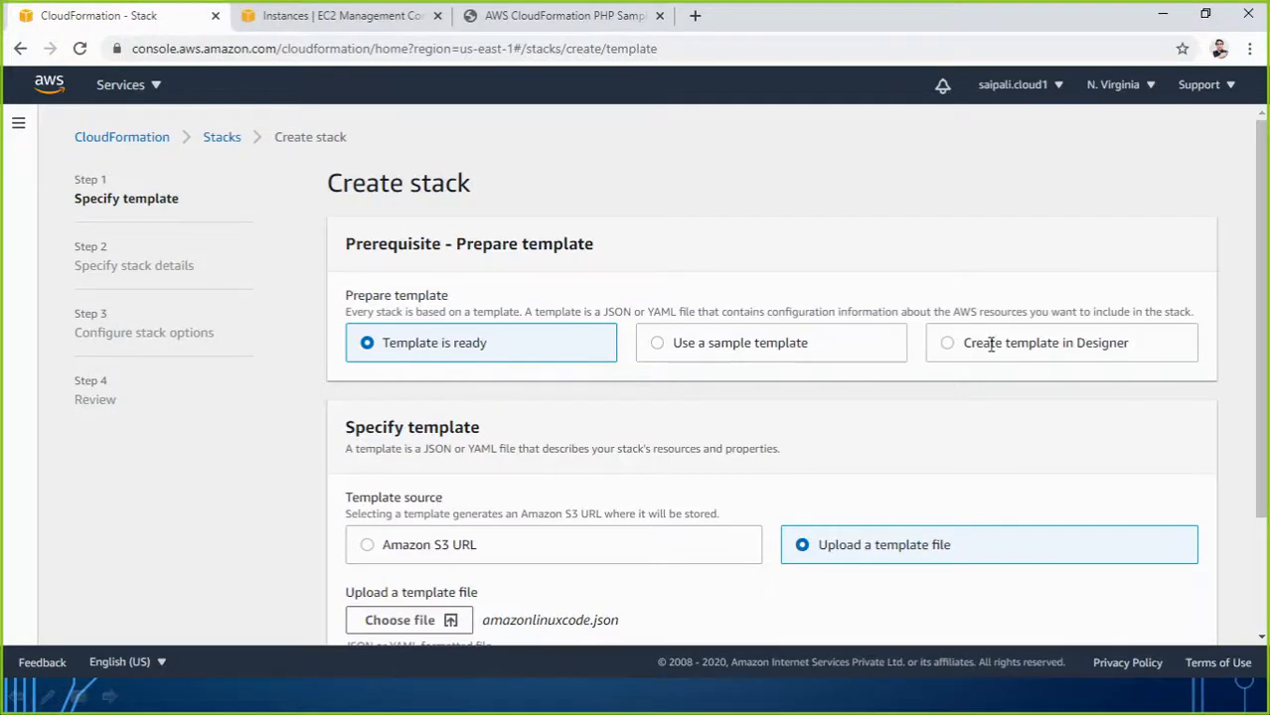
click(945, 349)
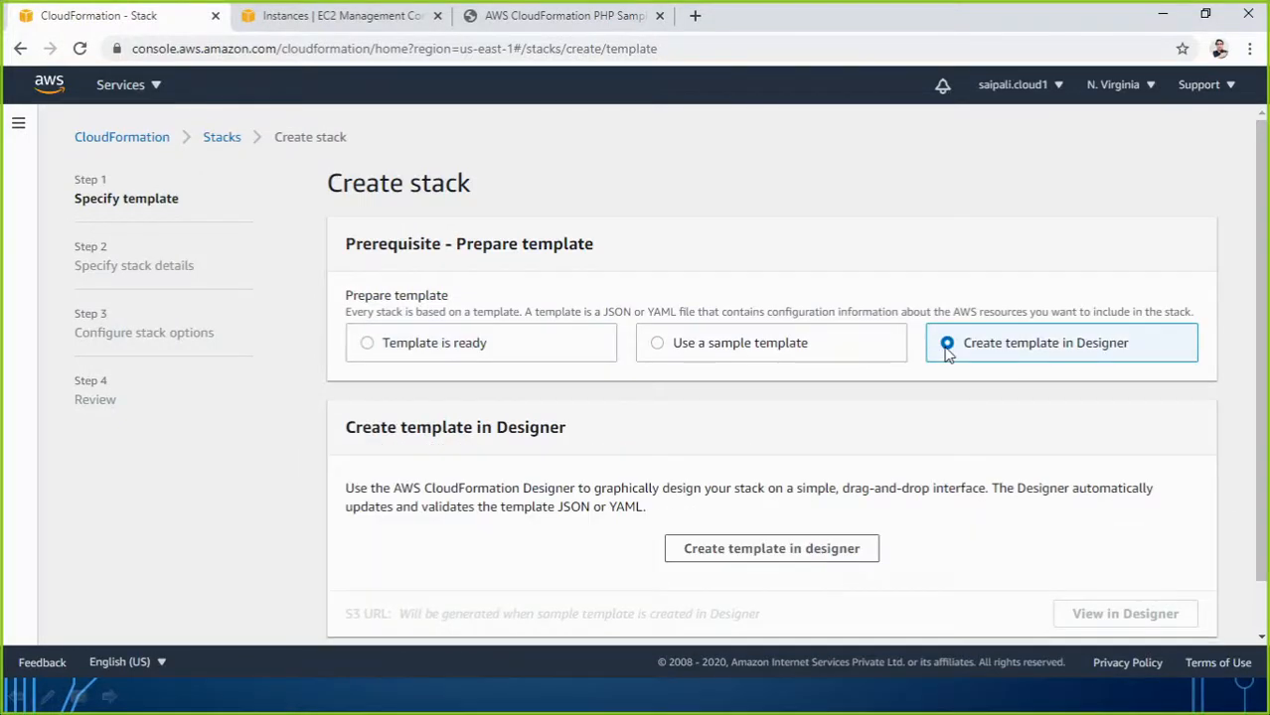
click(782, 552)
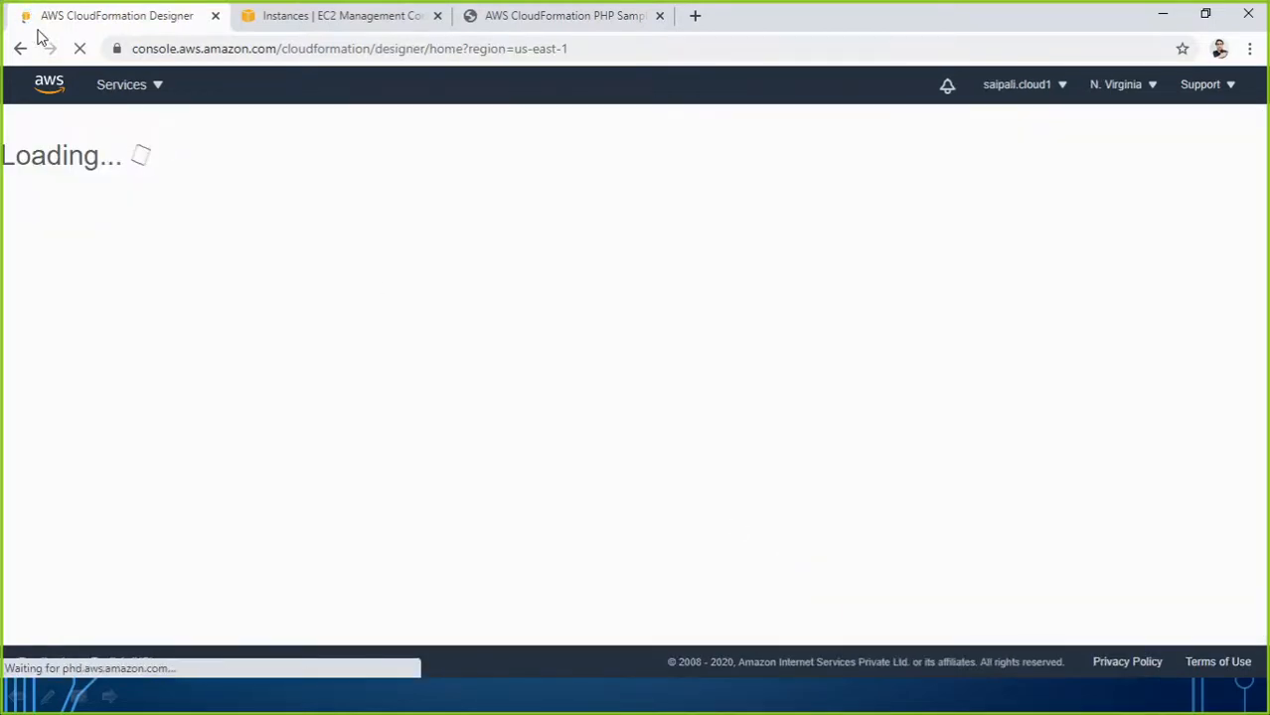
click(21, 50)
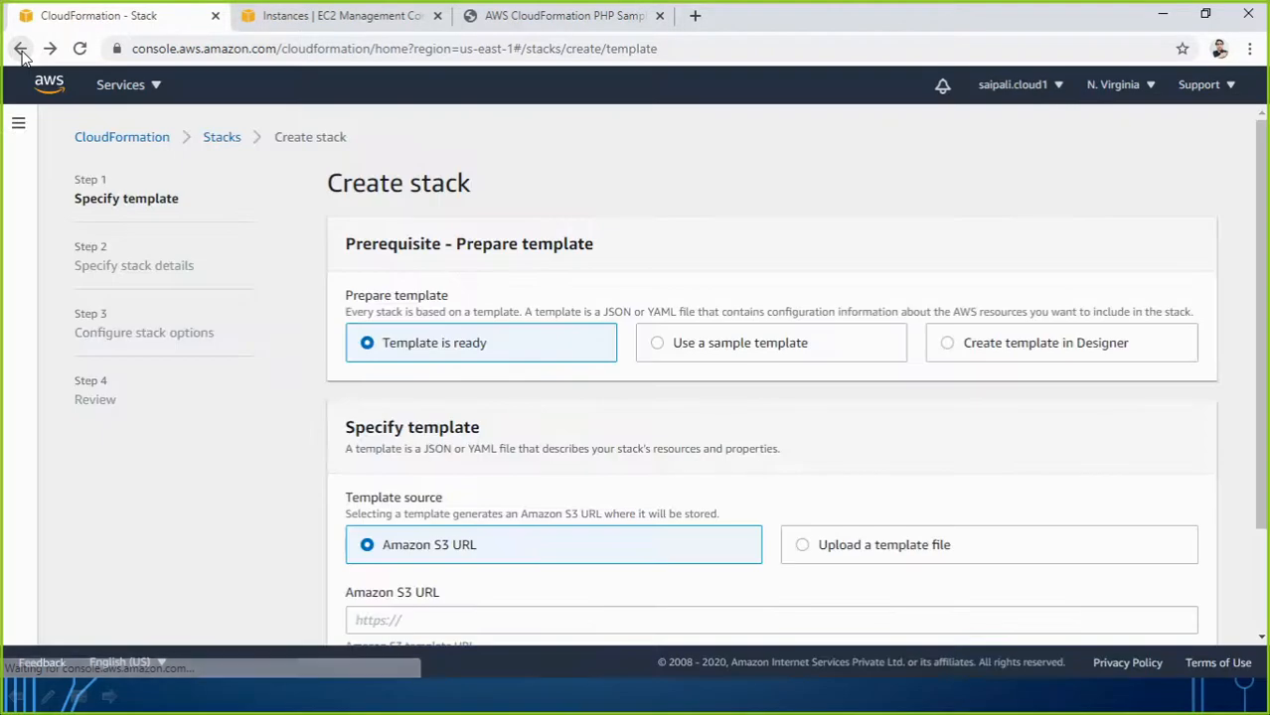
Upload amazonlinuxcode.json as the template and view it in Designer.
click(800, 545)
scroll(695, 541, down, 2)
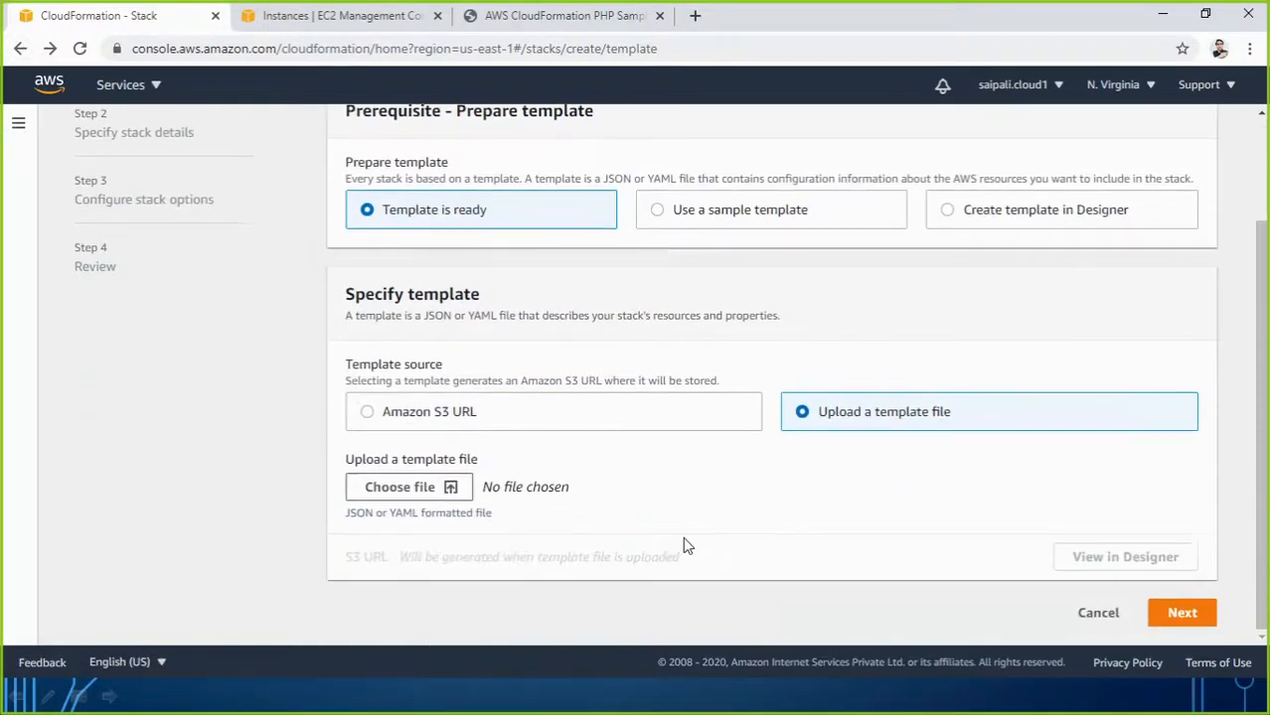
click(431, 494)
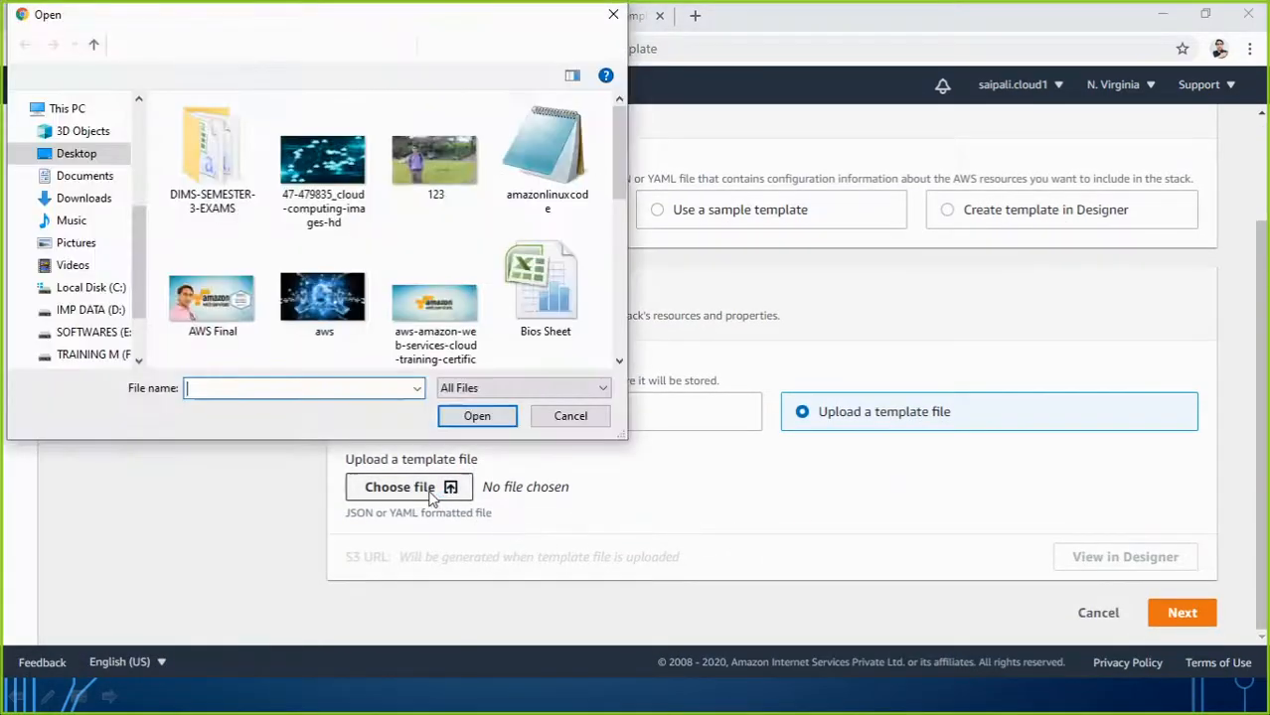
click(536, 165)
click(477, 423)
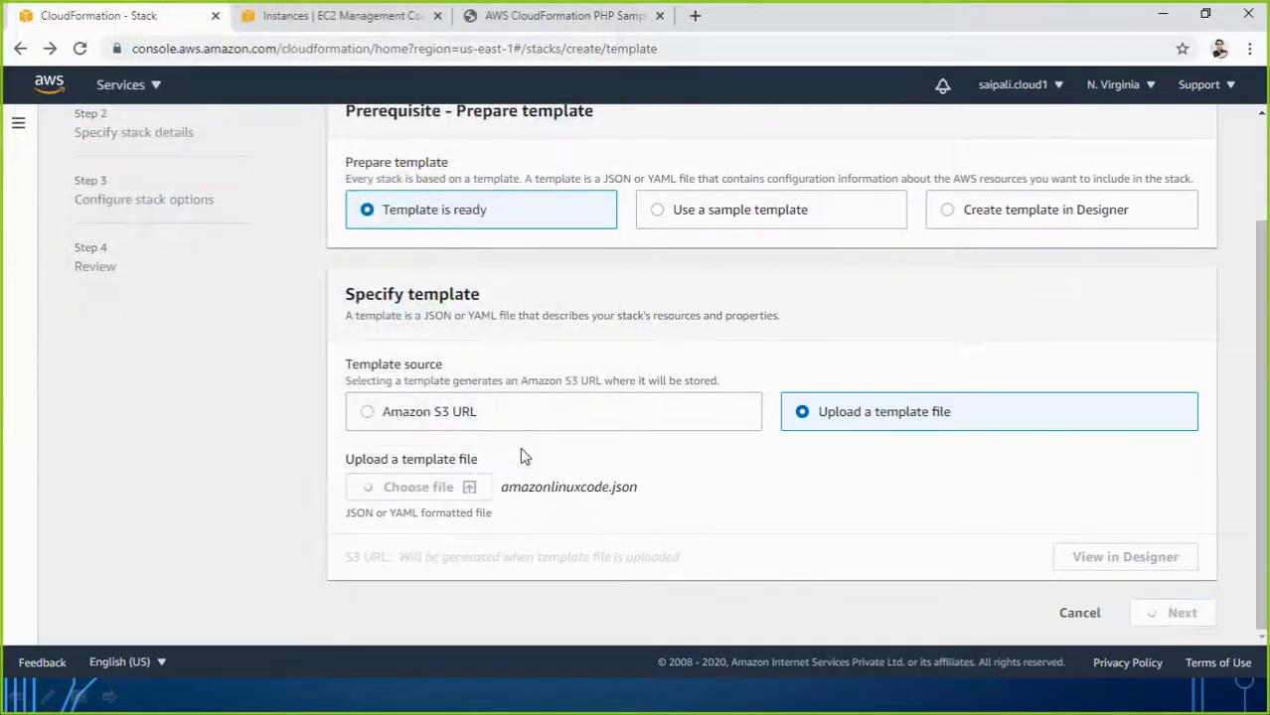
click(1117, 582)
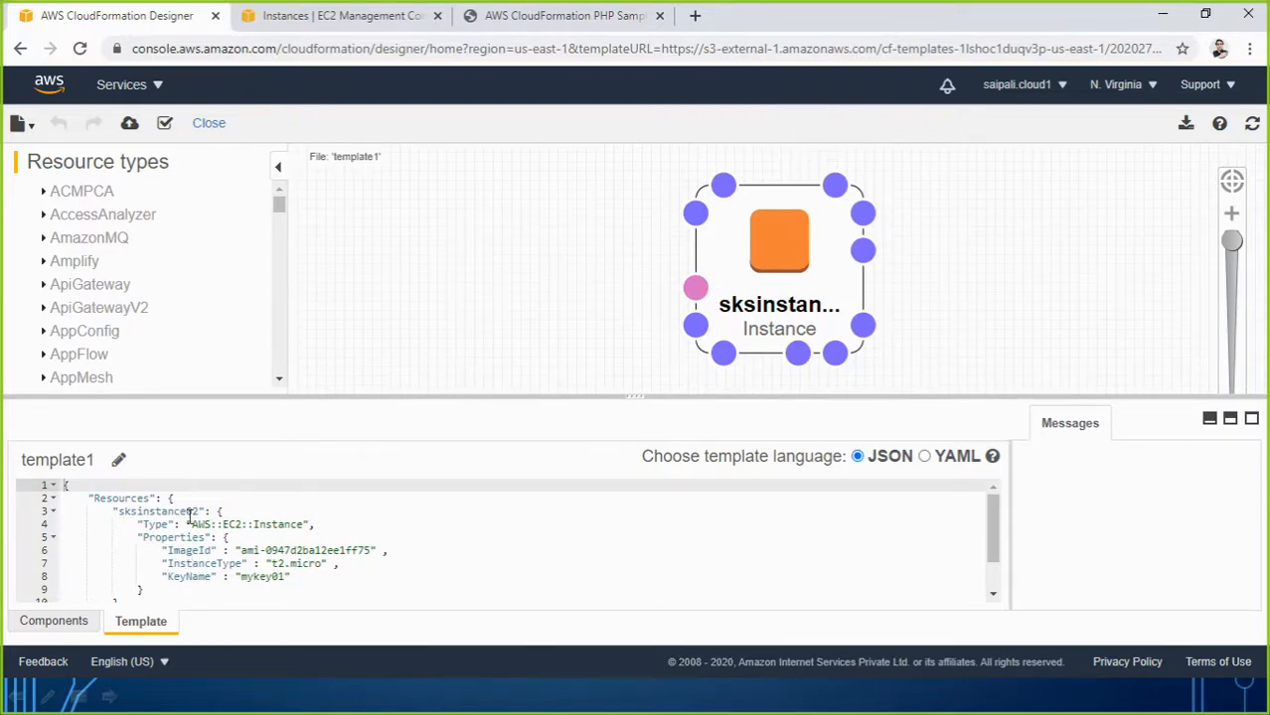
Validate the sksinstance02 template in Designer and send it to Create stack.
click(164, 123)
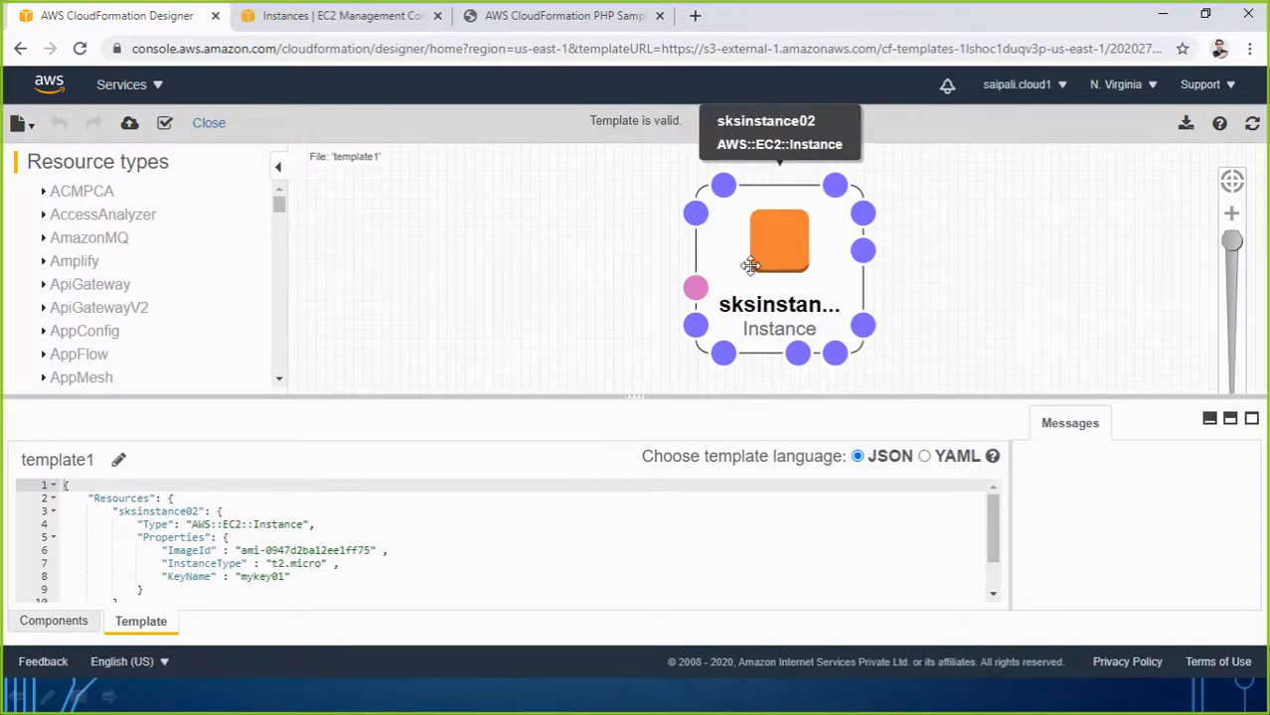
click(130, 125)
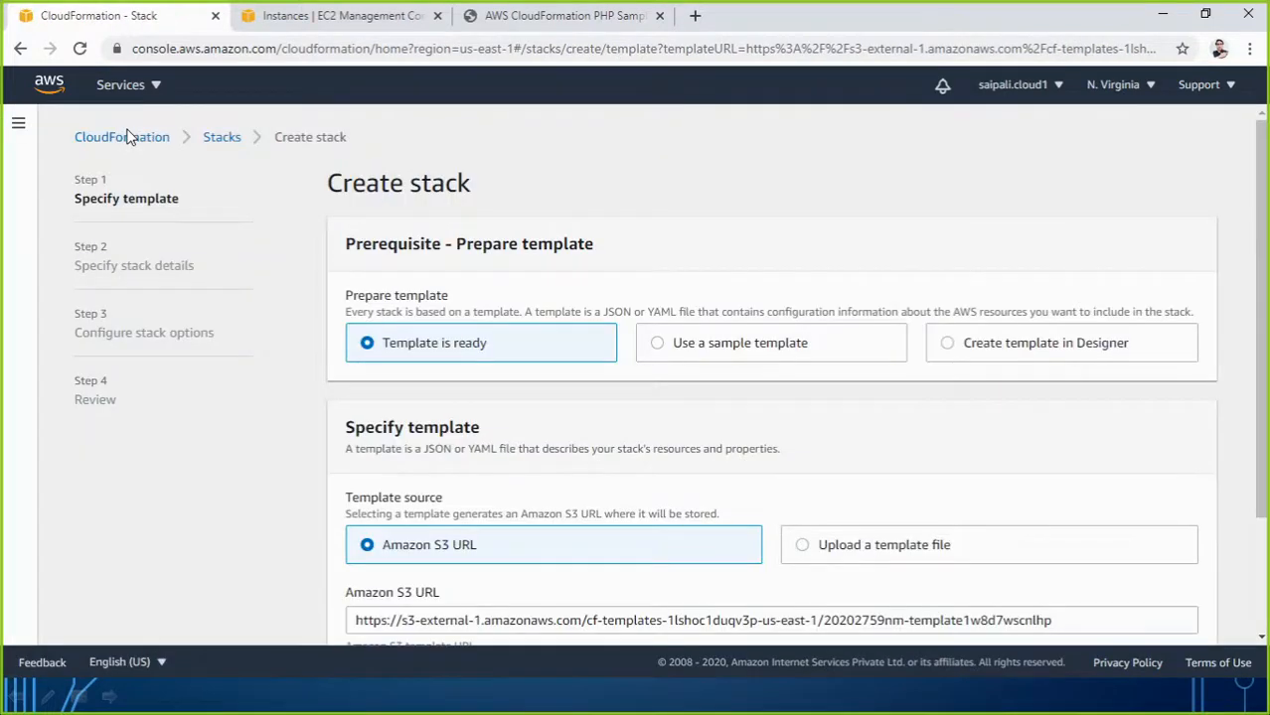
Enter stack00003 as the stack name on the stack details page.
scroll(507, 600, down, 2)
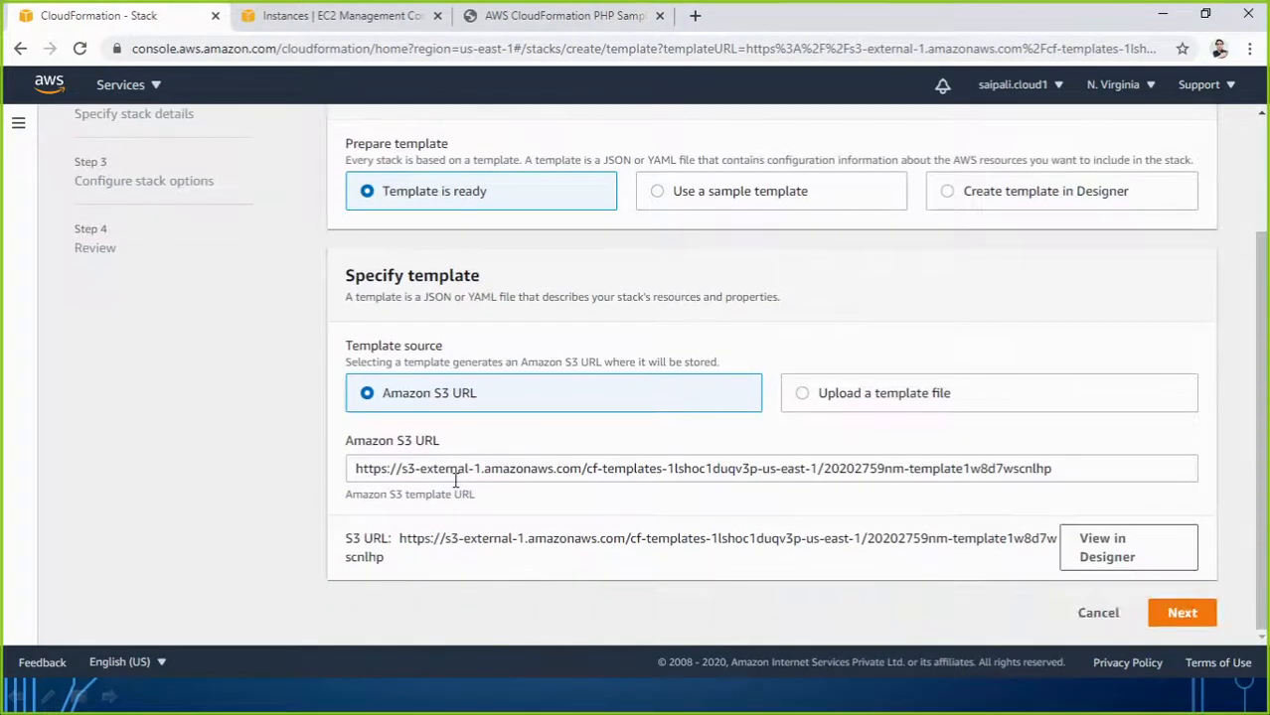
click(1180, 617)
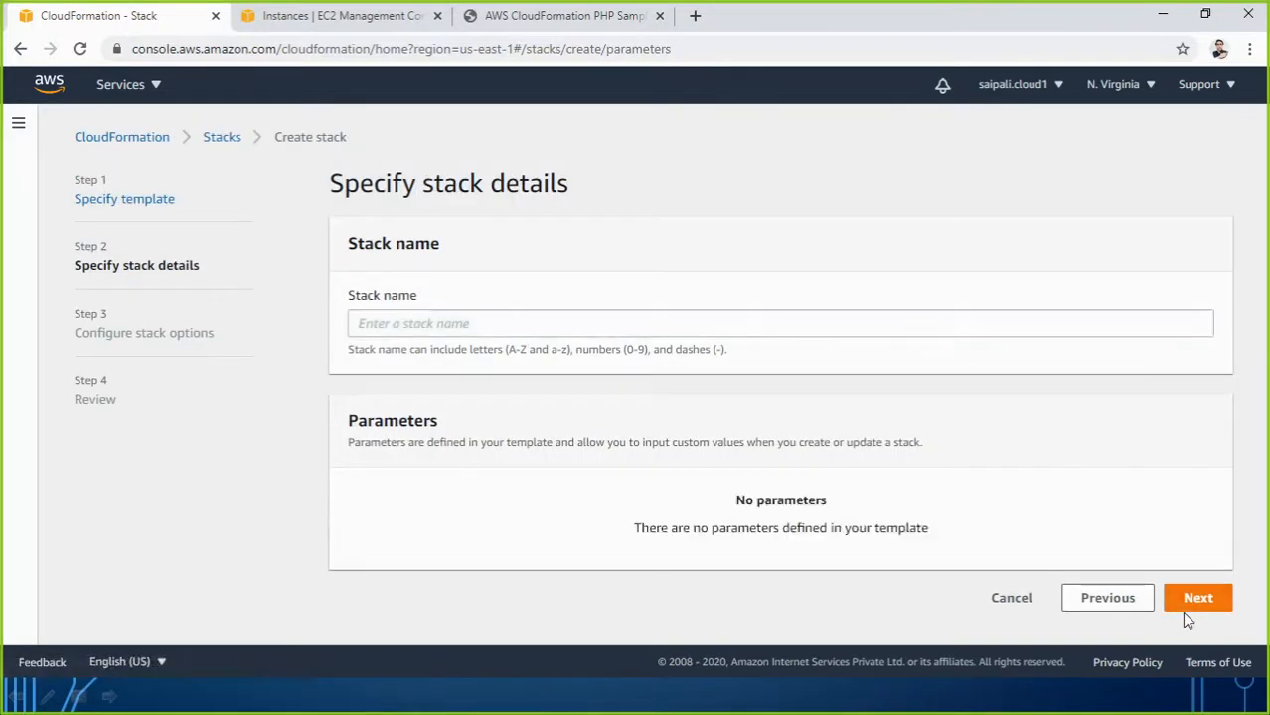
click(1200, 599)
click(573, 330)
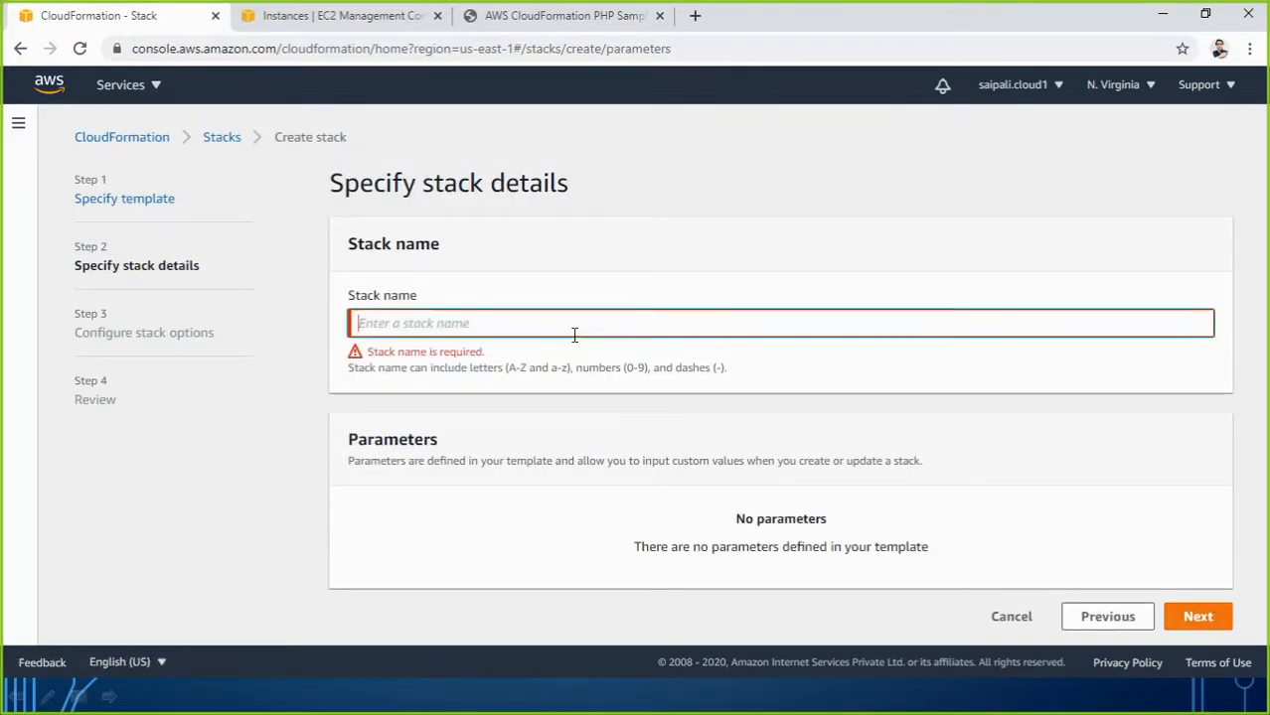
text(stack00003)
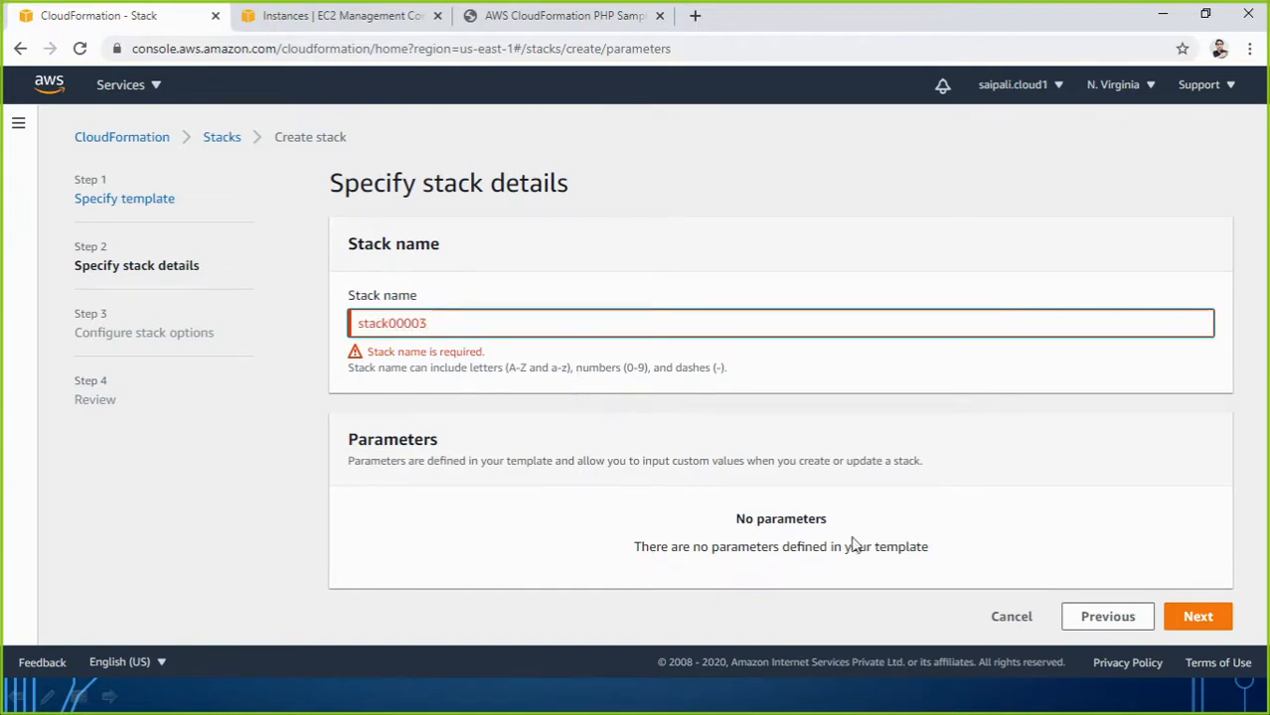
click(1222, 622)
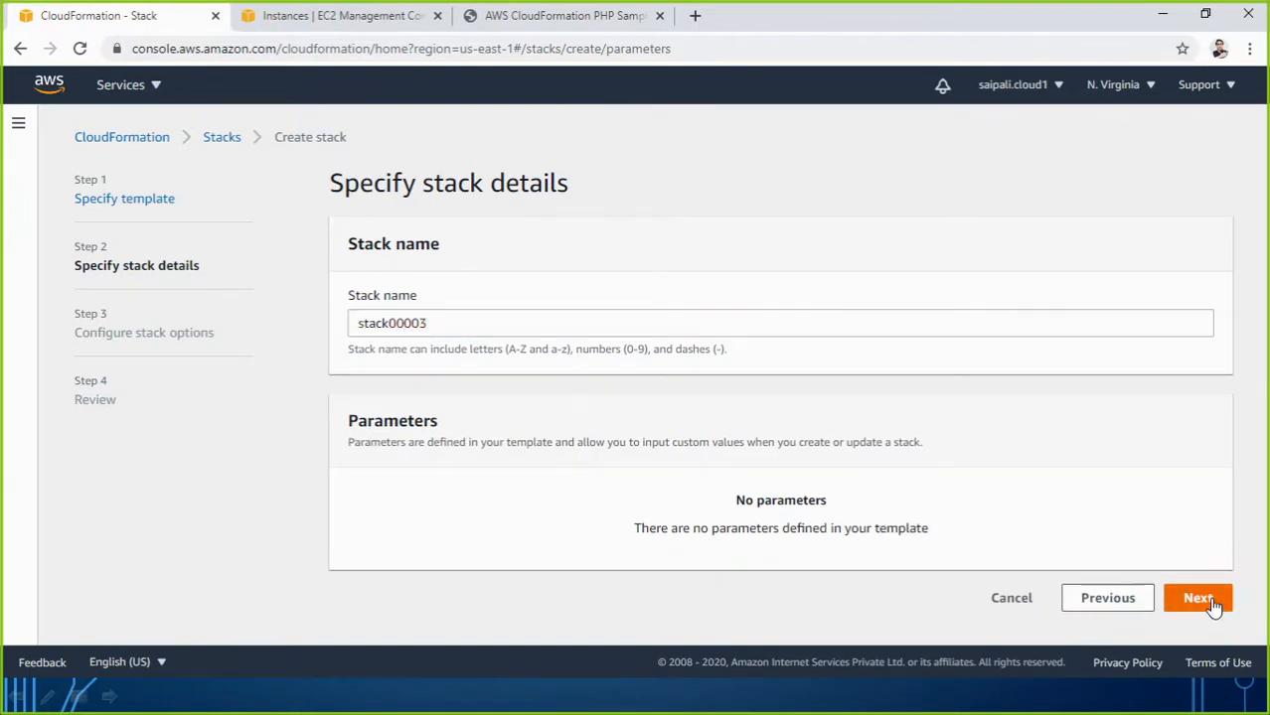
Accept default options, create stack00003, and refresh its events.
click(1208, 600)
scroll(1184, 567, down, 5)
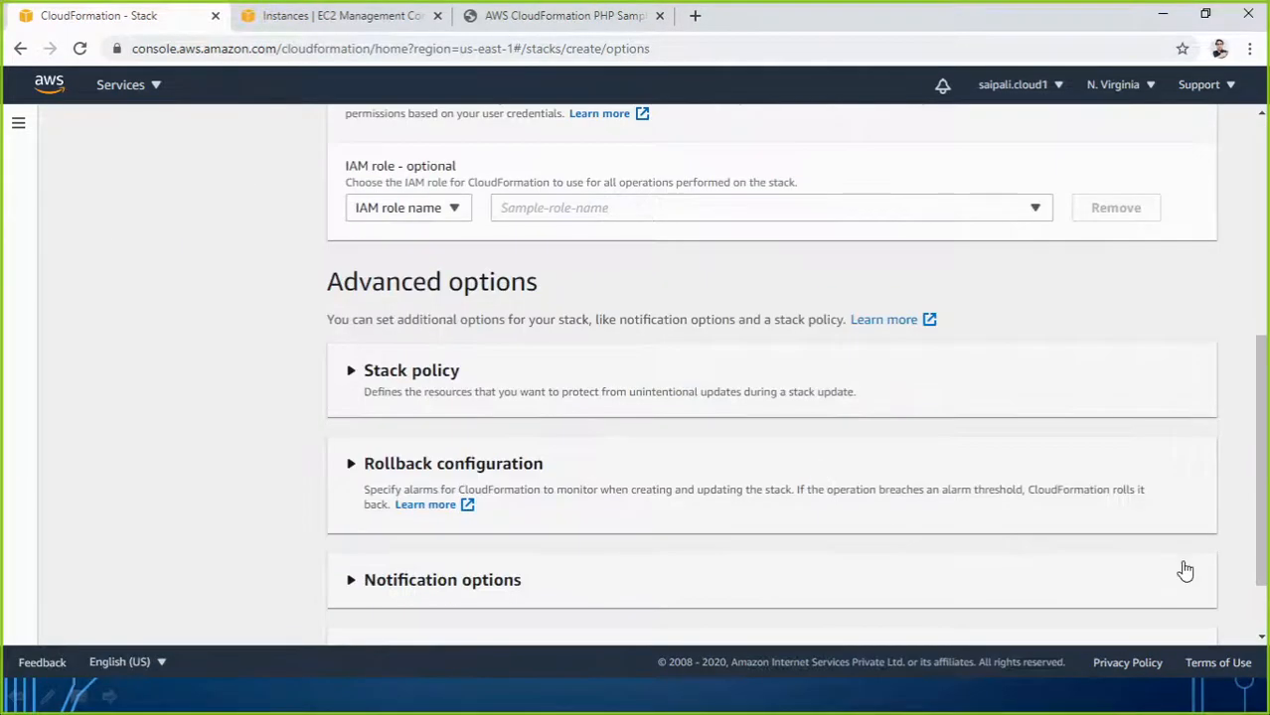
click(1208, 620)
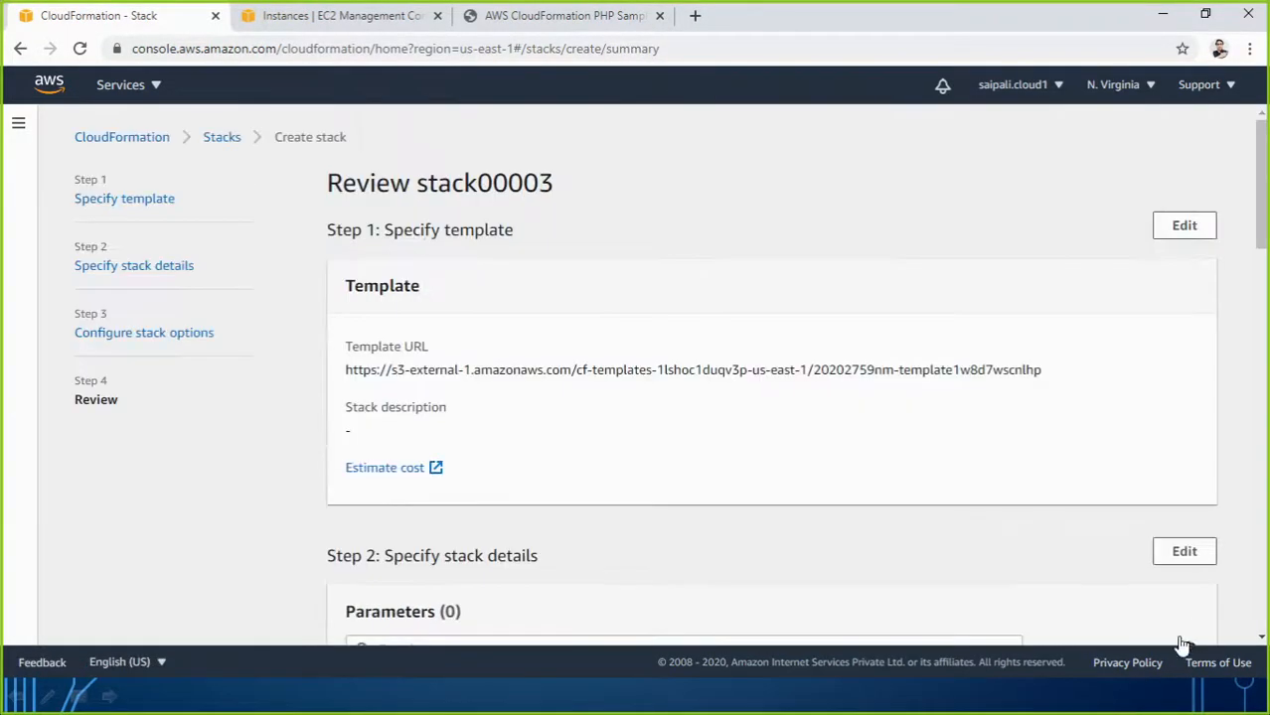
scroll(952, 548, down, 6)
scroll(973, 567, down, 4)
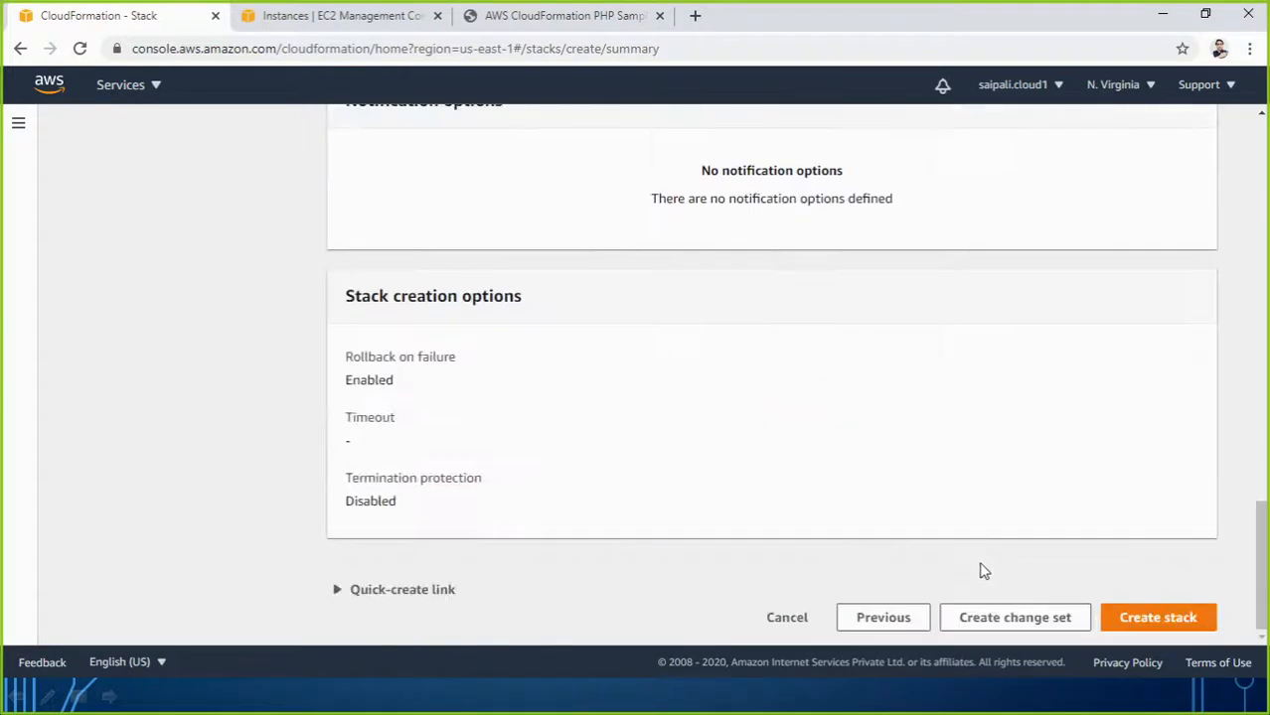
click(1160, 625)
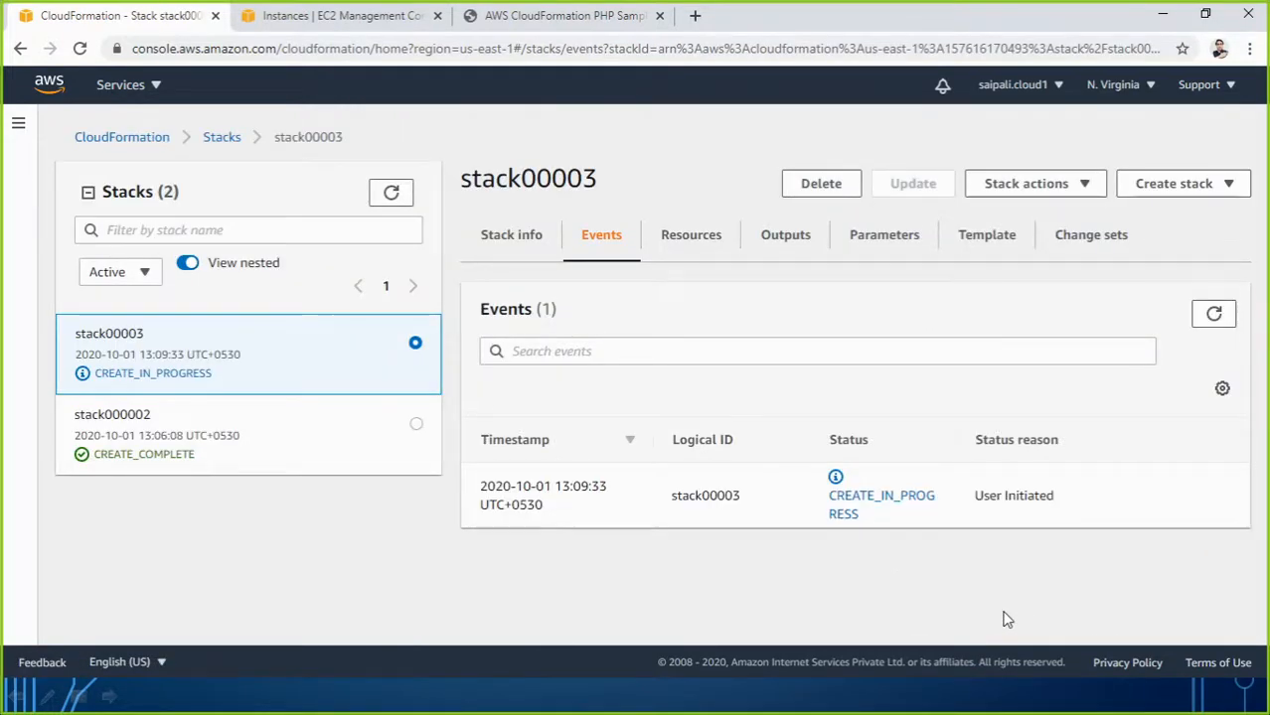
click(1206, 317)
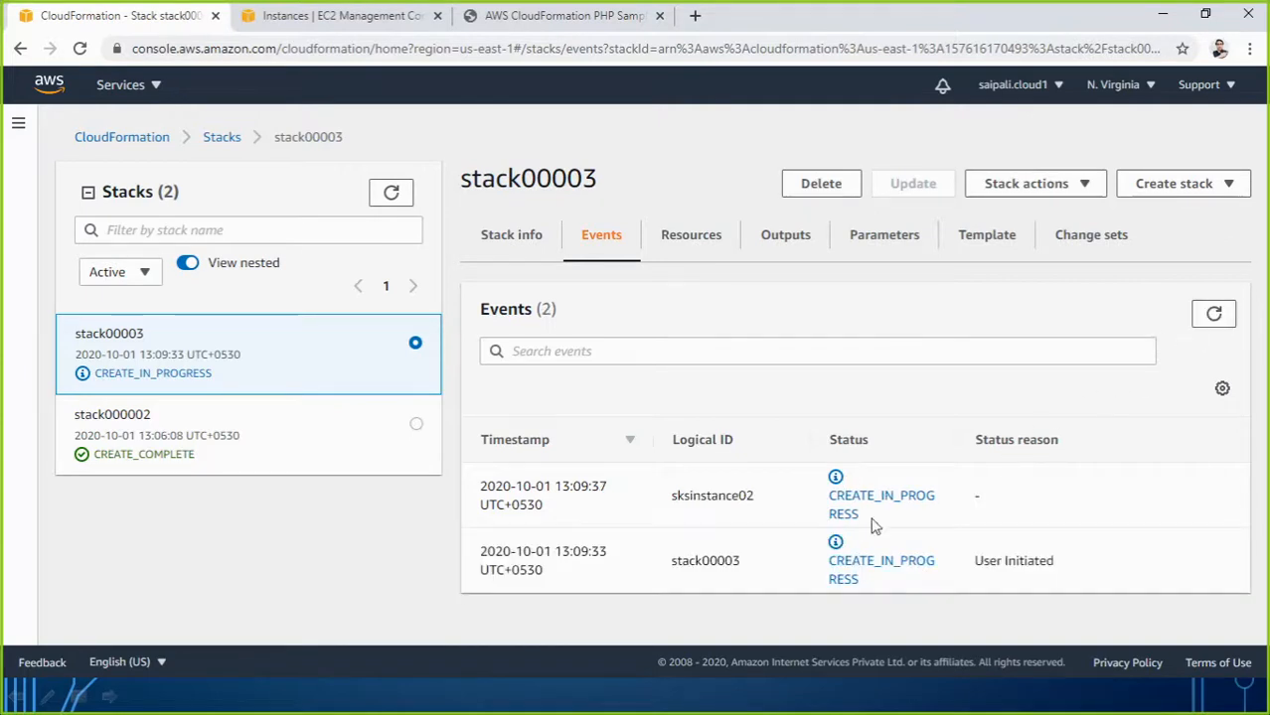
Refresh stack00003 events until sksinstance02 shows Resource creation Initiated.
click(1212, 316)
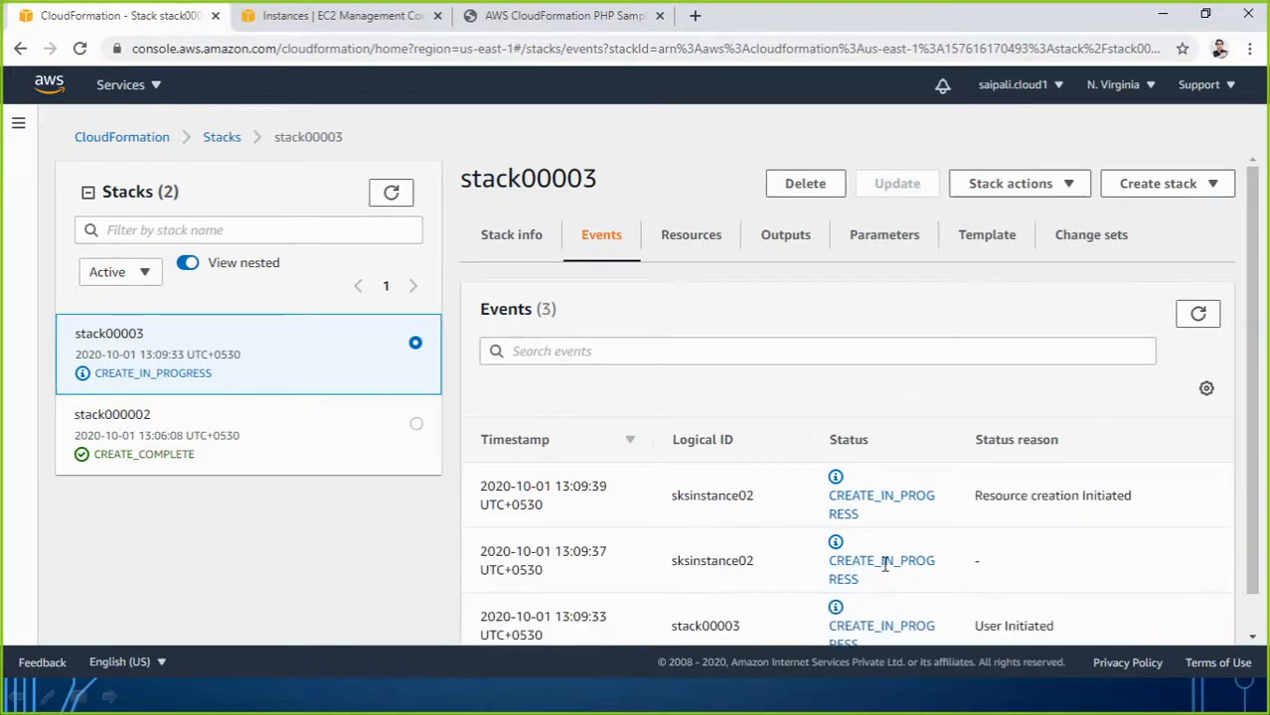
click(1200, 318)
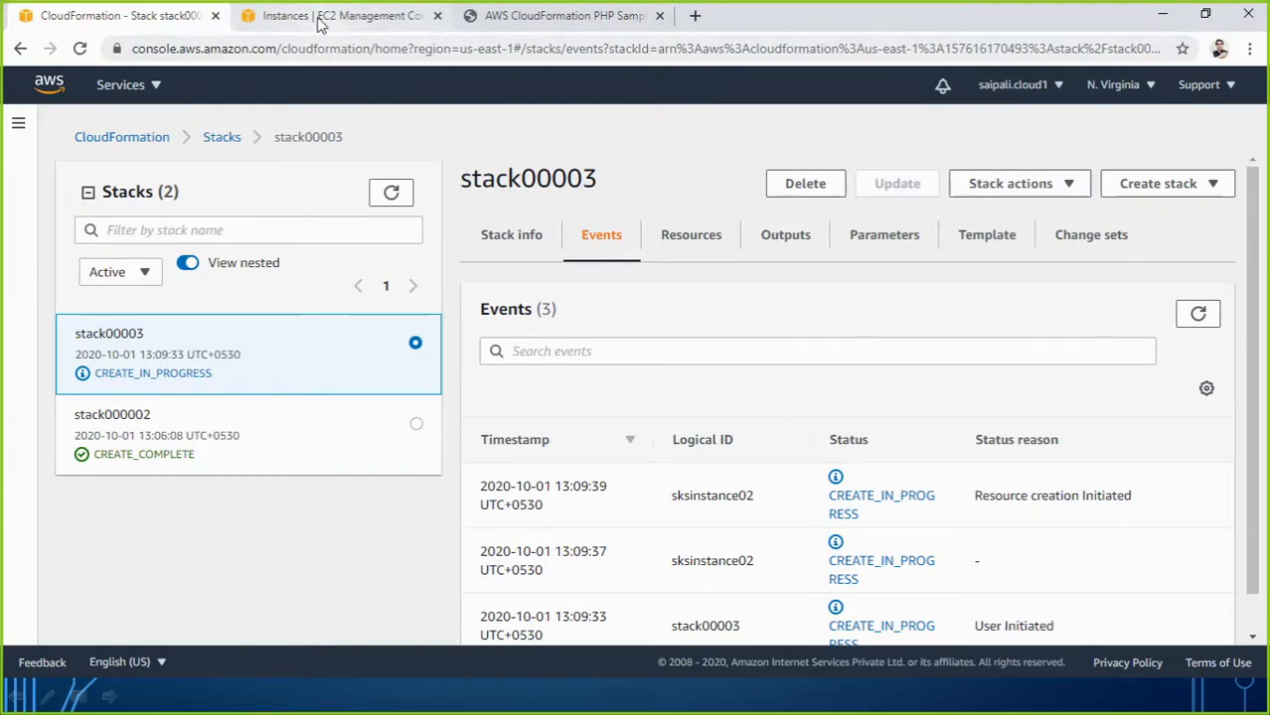
Reload EC2 Instances, inspect the pending sksinstance02 instance, then return to stack00003 events.
click(320, 20)
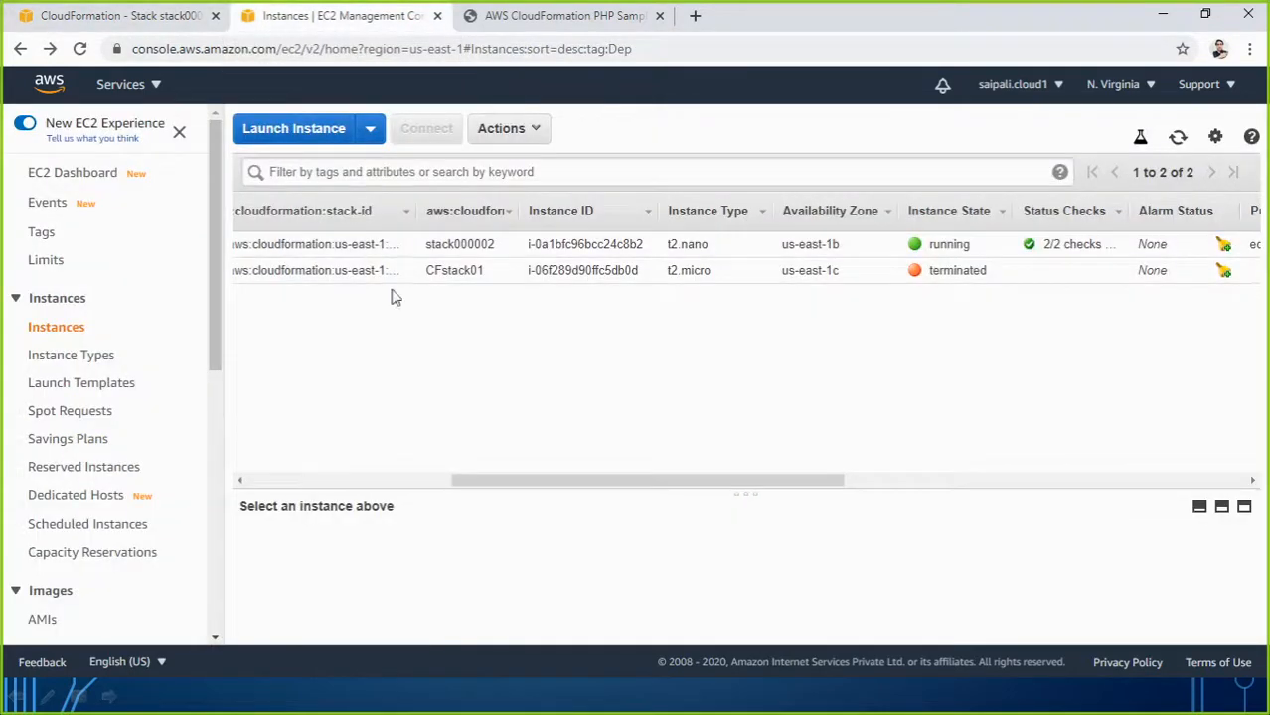
drag(601, 475, 283, 468)
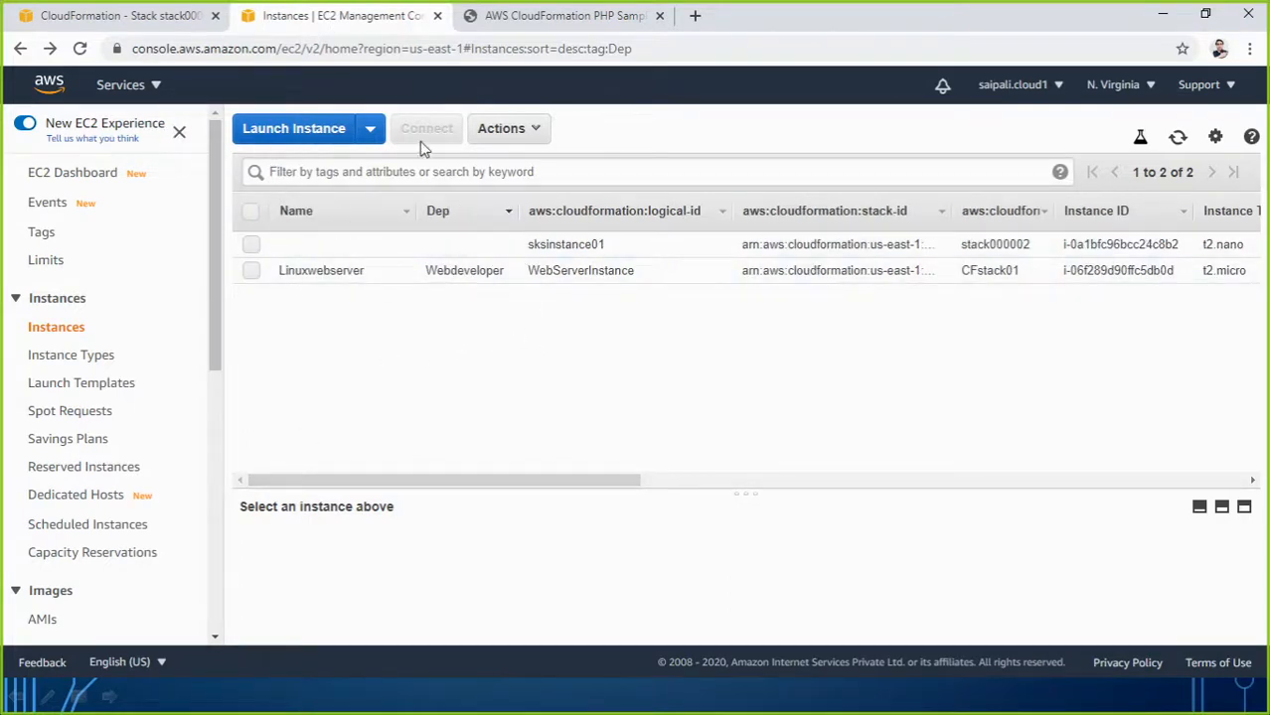
click(81, 49)
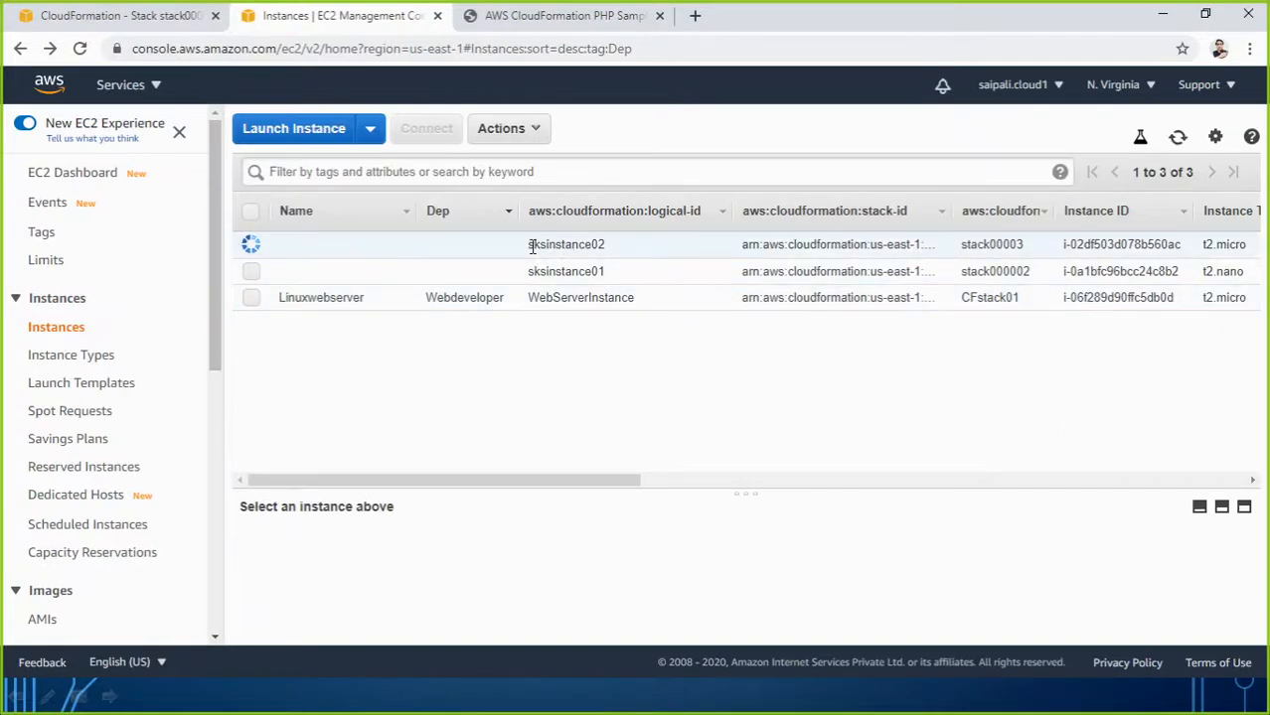
drag(529, 244, 611, 254)
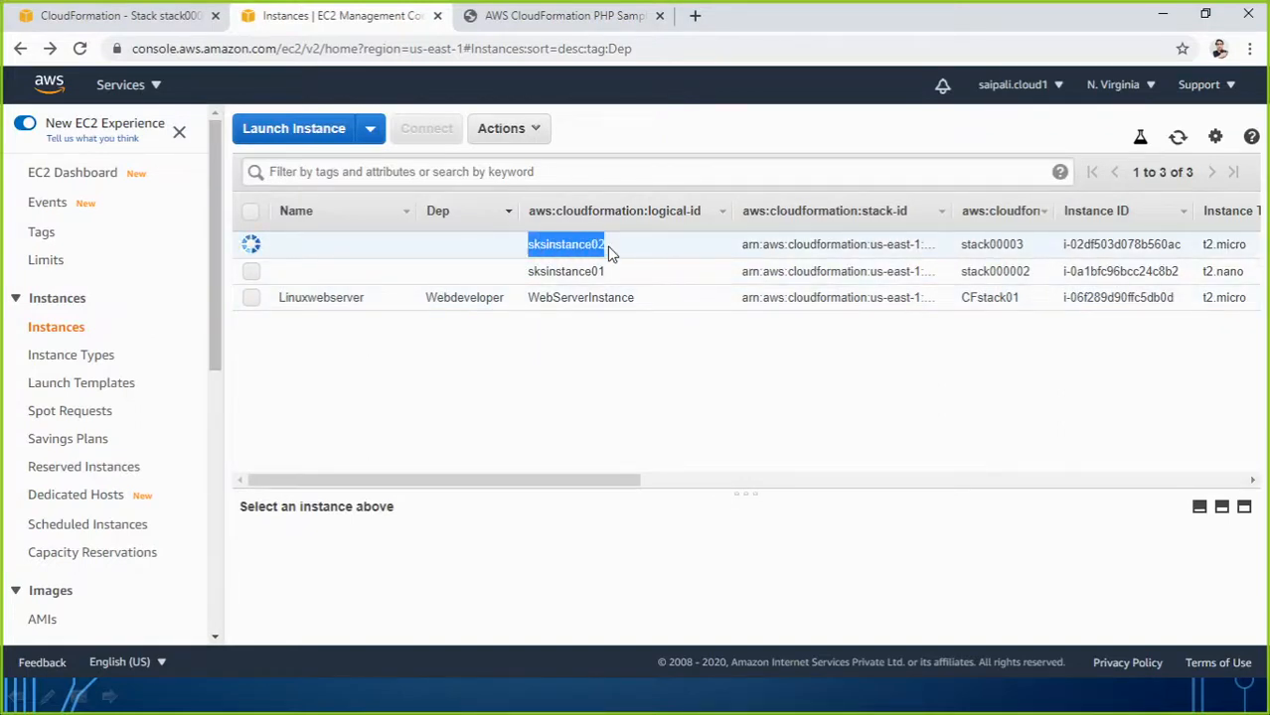
click(610, 251)
click(149, 15)
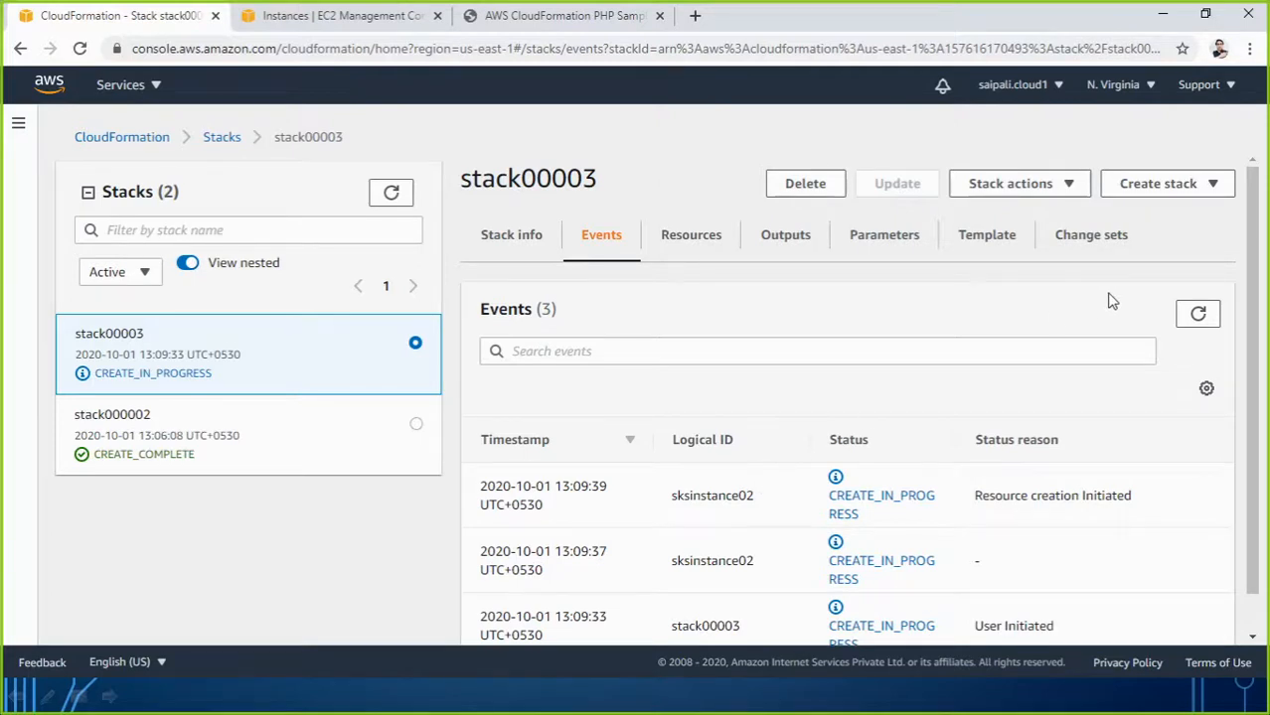
click(367, 20)
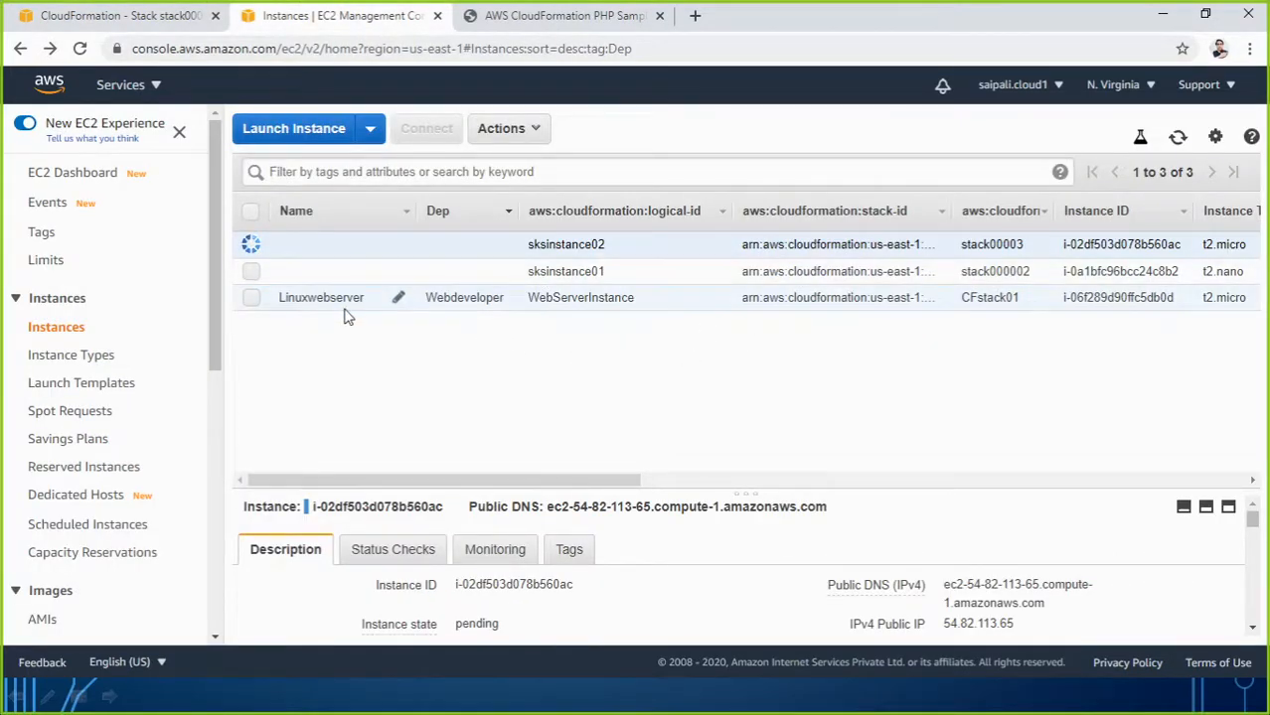
click(119, 16)
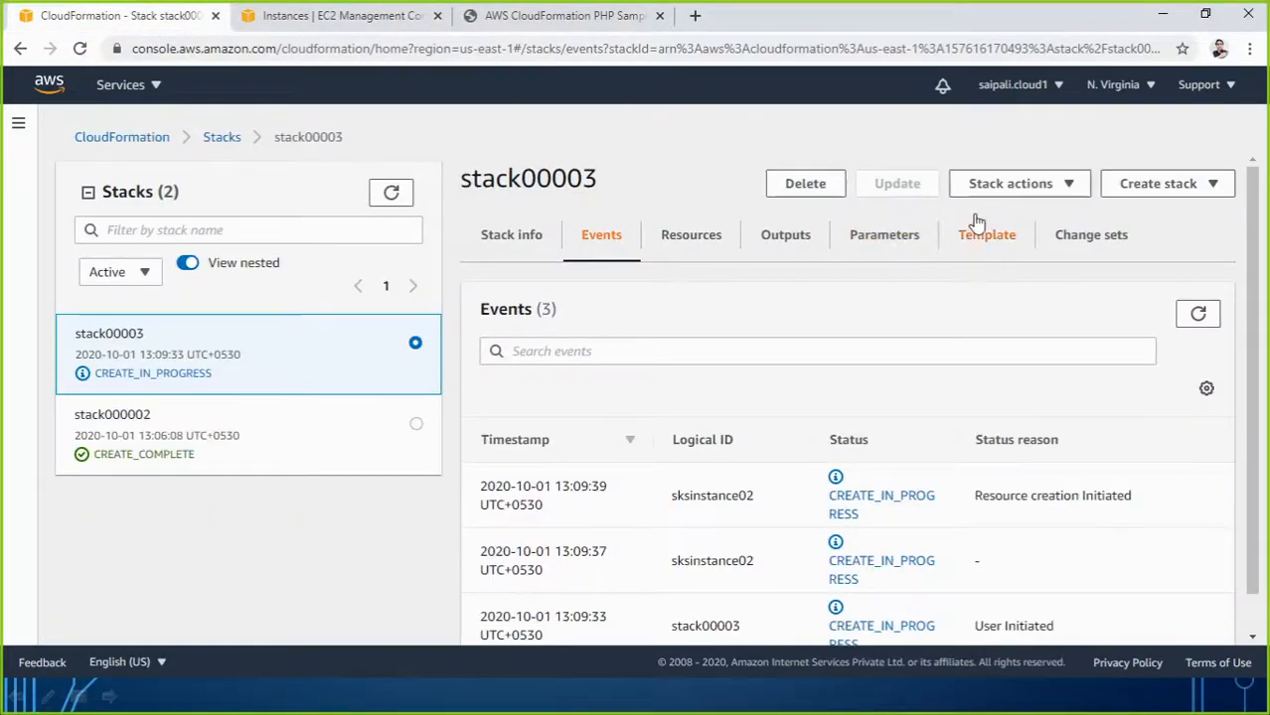
Begin creating another stack with new resources.
click(1160, 185)
click(1111, 213)
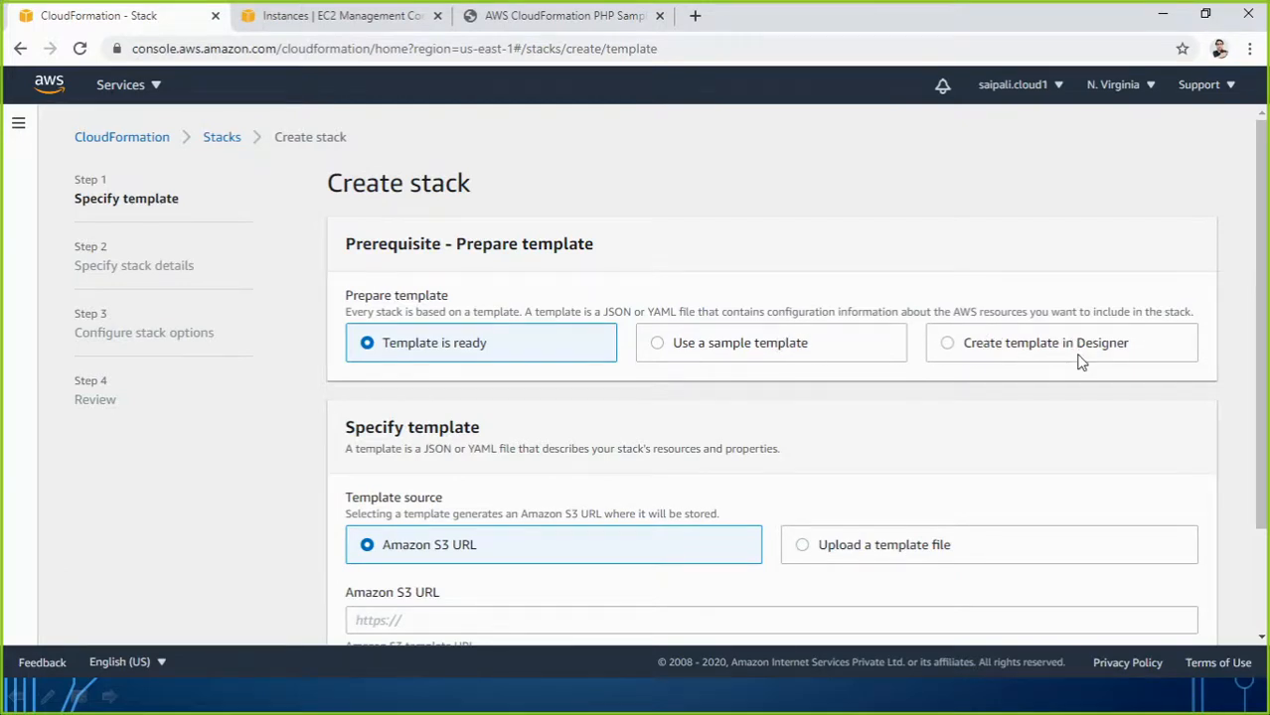
scroll(1081, 364, down, 2)
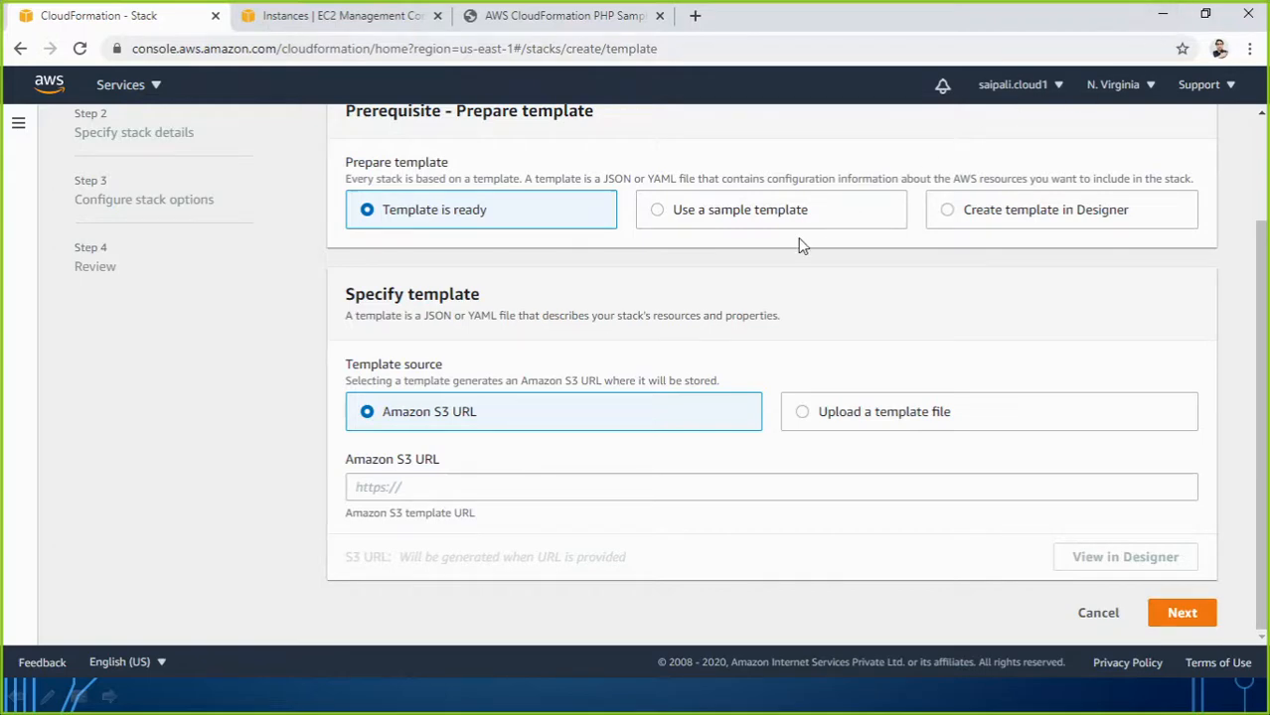
Confirm sksinstance02 in EC2, then view the Stacks list with both stacks CREATE_COMPLETE.
click(365, 15)
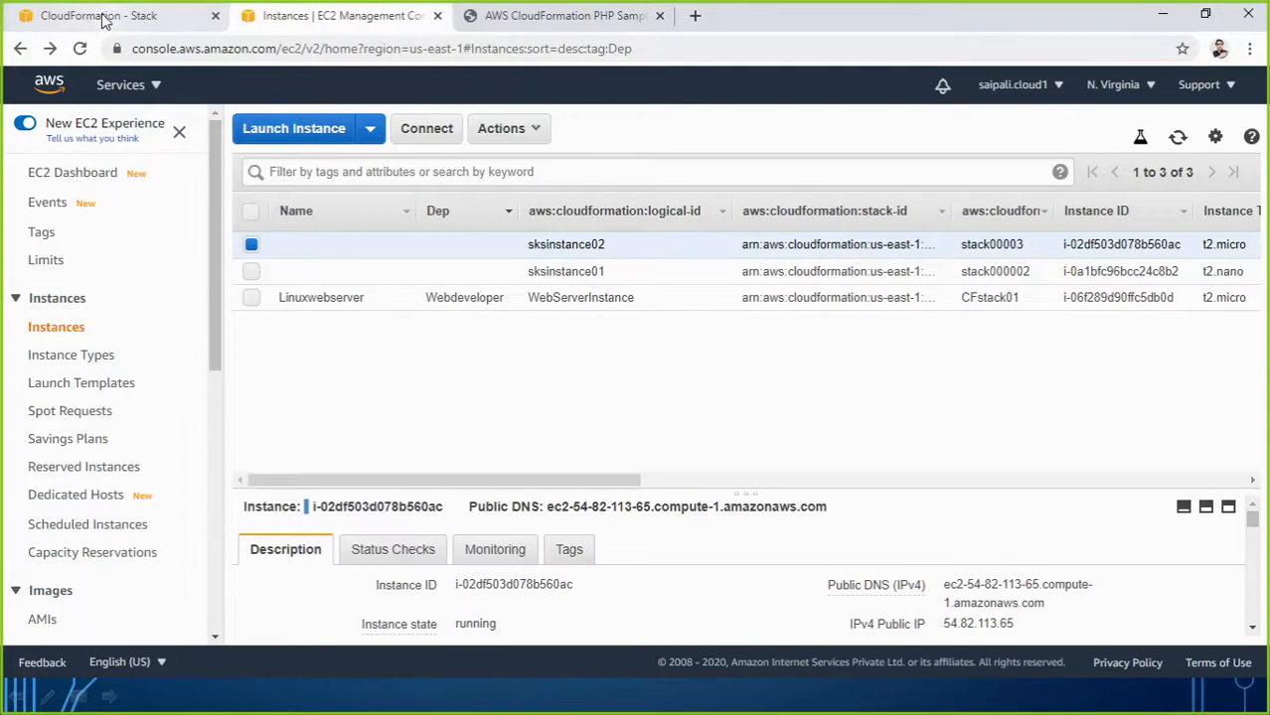
click(105, 18)
scroll(233, 330, up, 3)
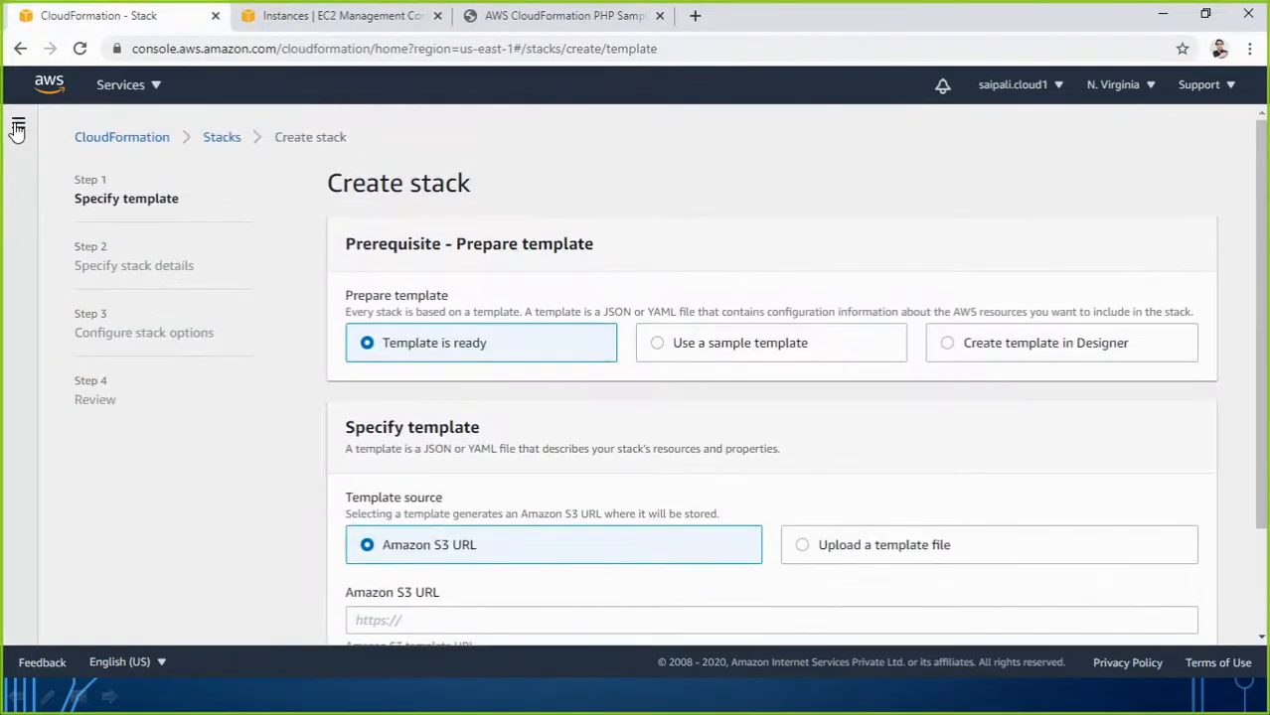
click(18, 123)
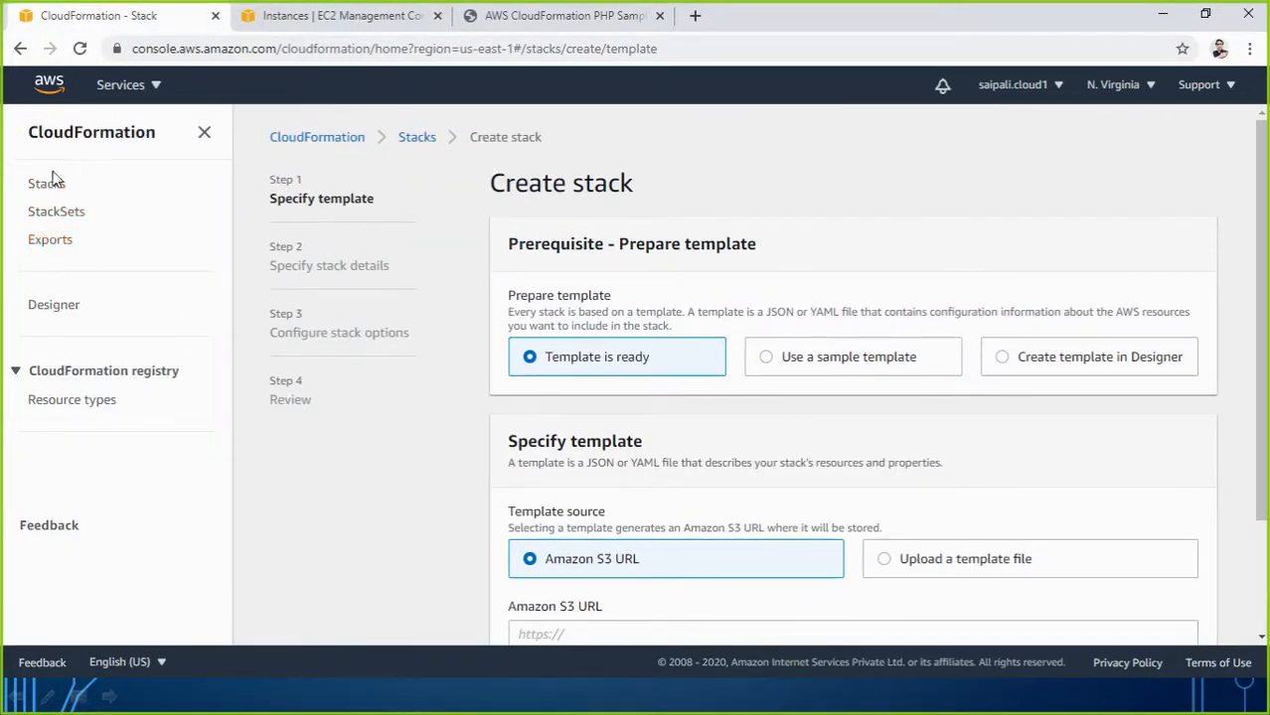
click(47, 185)
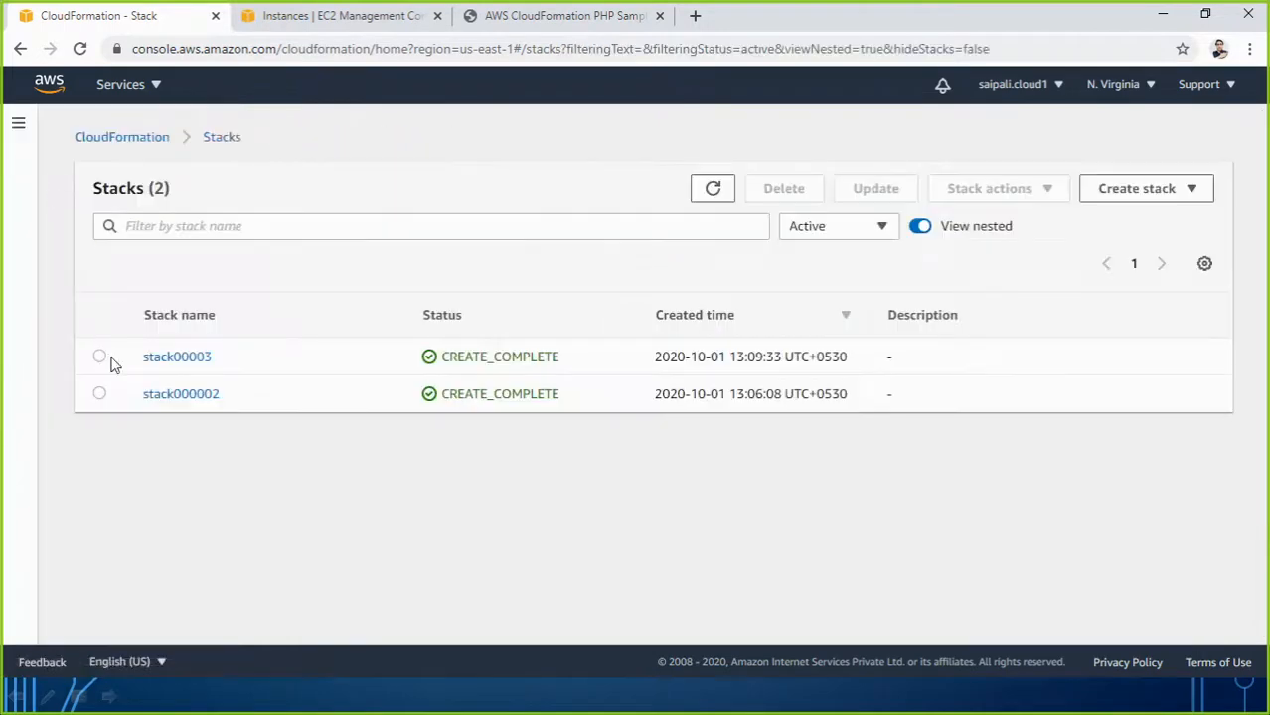
Delete stack000002 and confirm the deletion.
click(99, 359)
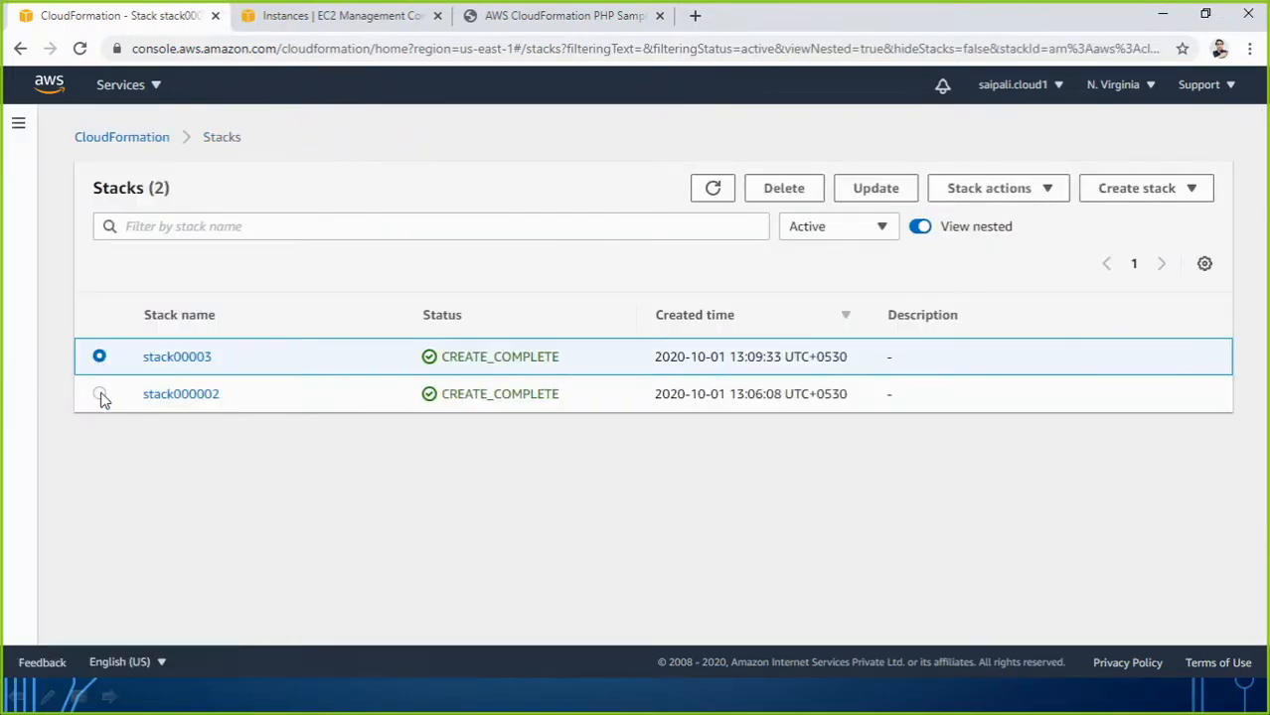
click(99, 395)
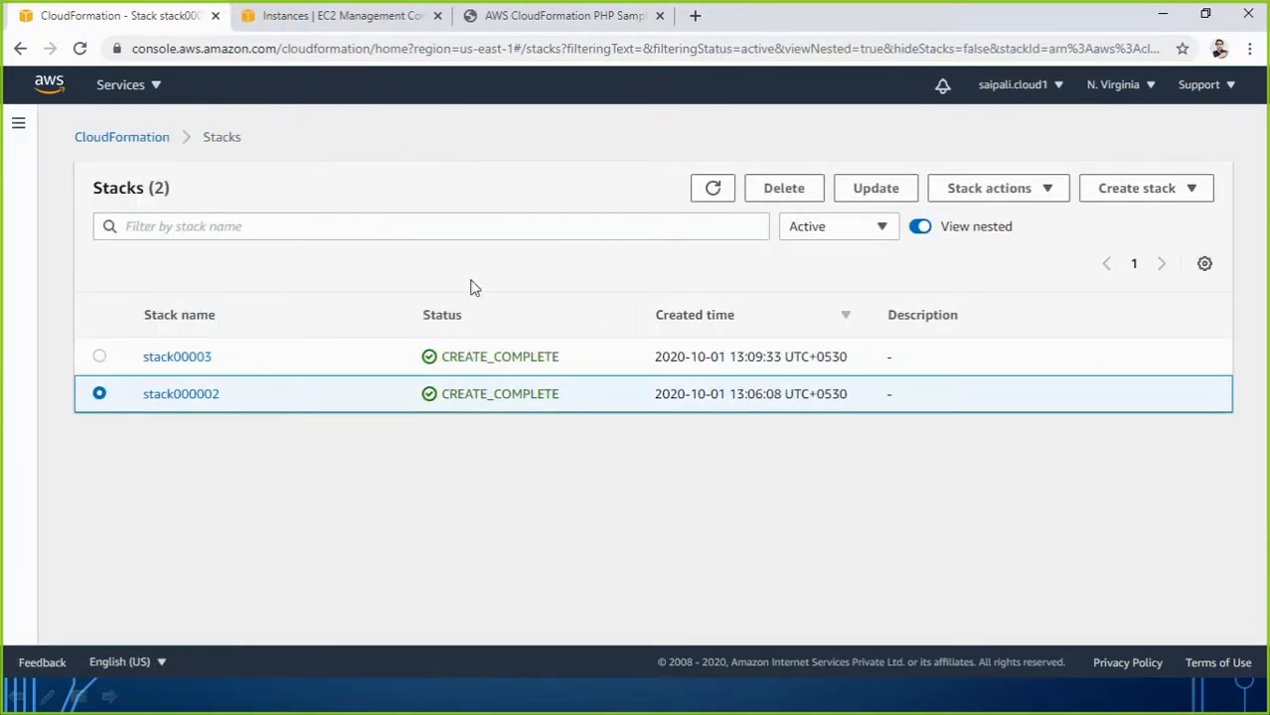
click(777, 193)
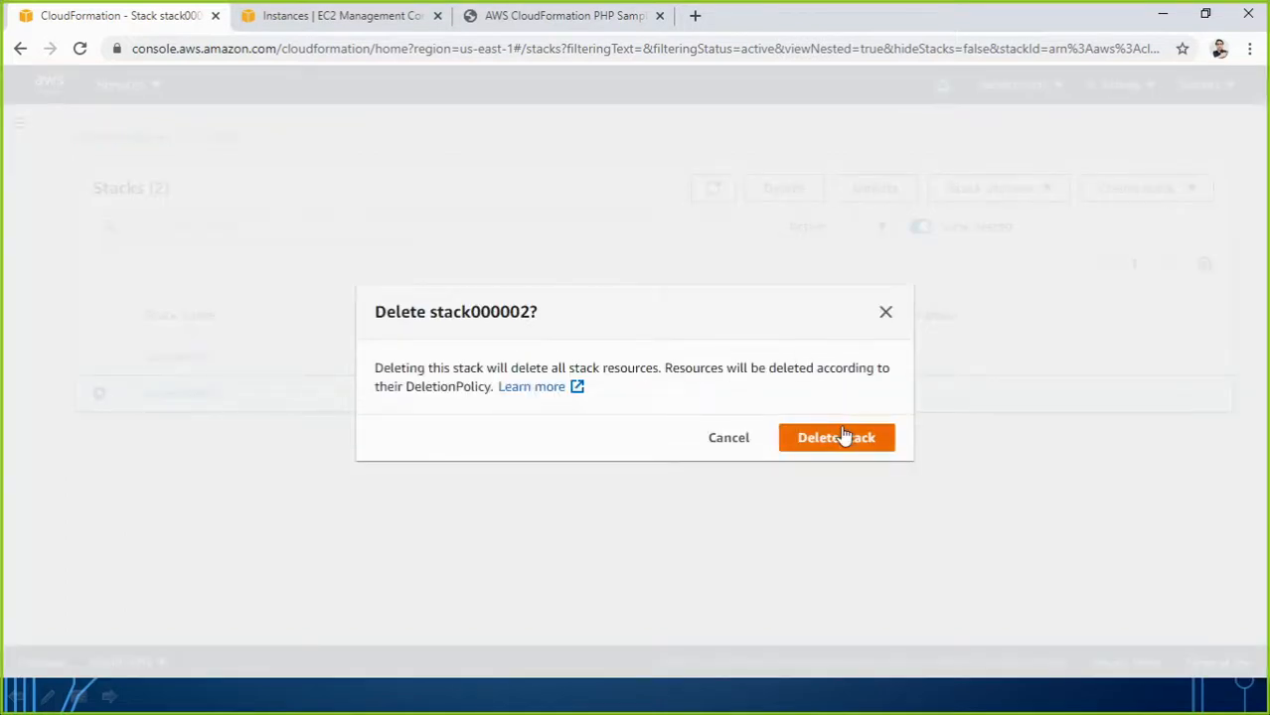
click(834, 437)
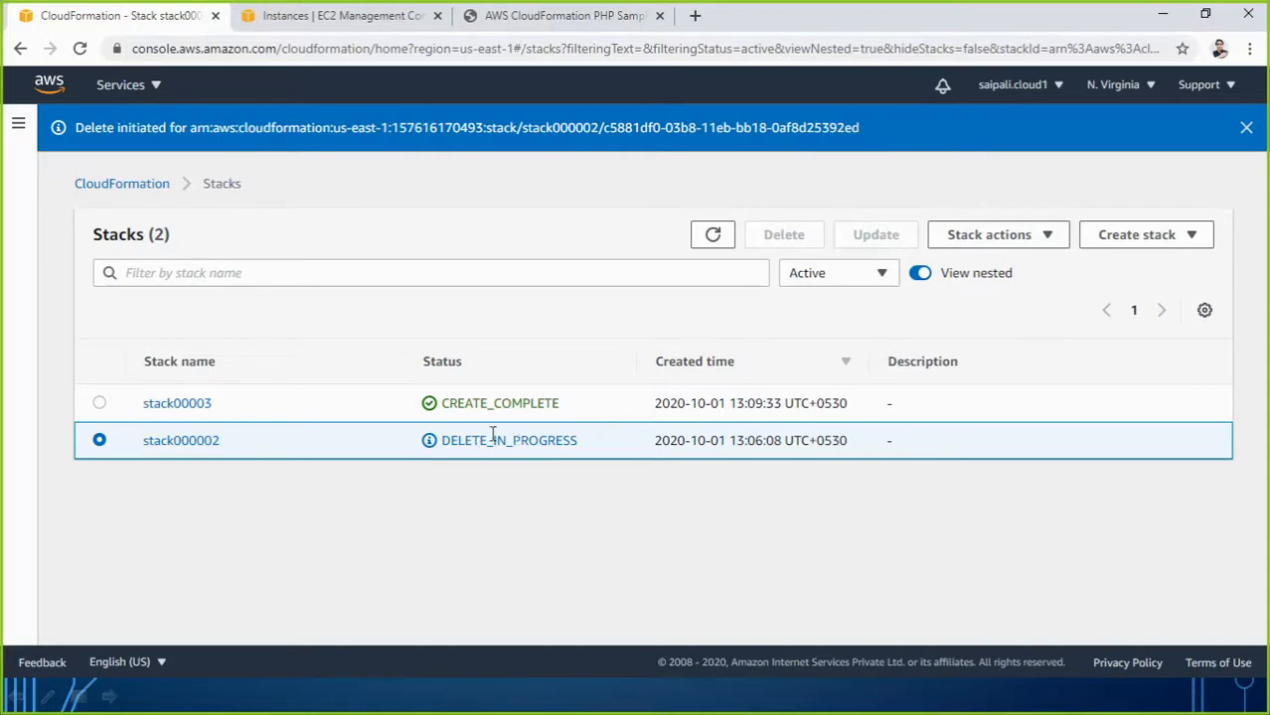
Delete stack00003 too, then check its instances in the EC2 console.
click(101, 403)
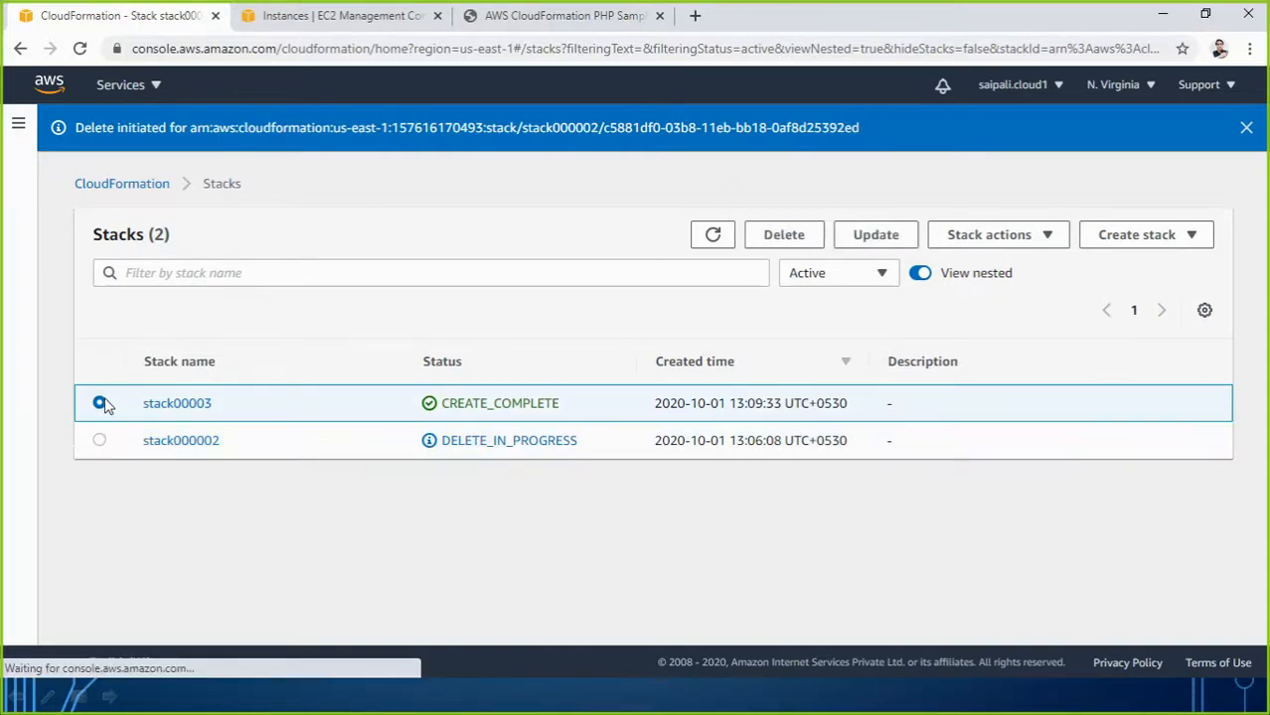
click(784, 241)
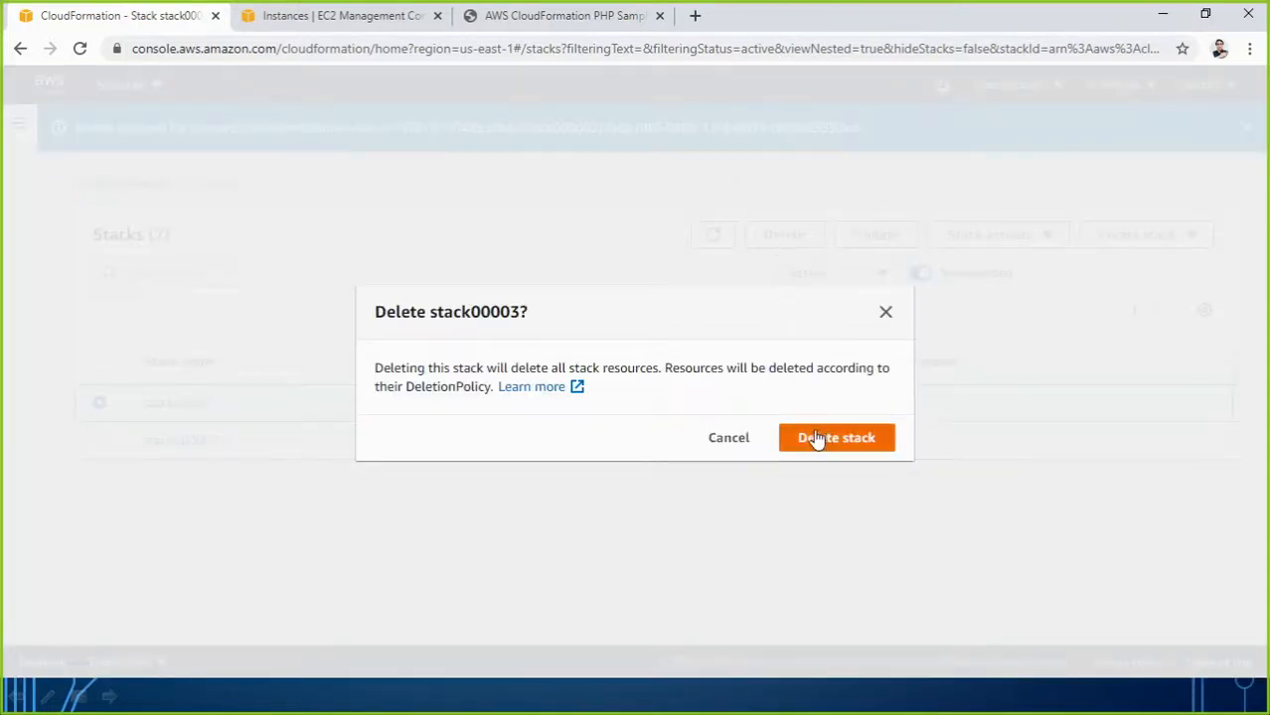
click(815, 438)
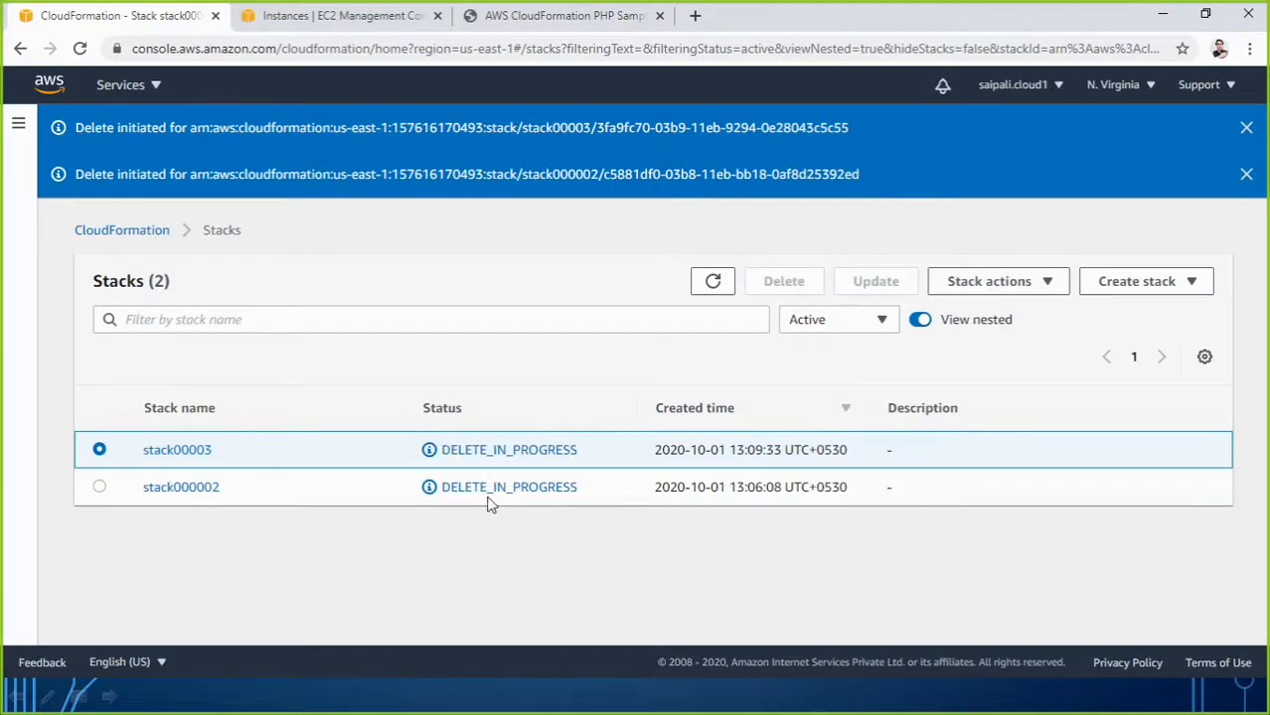
click(319, 18)
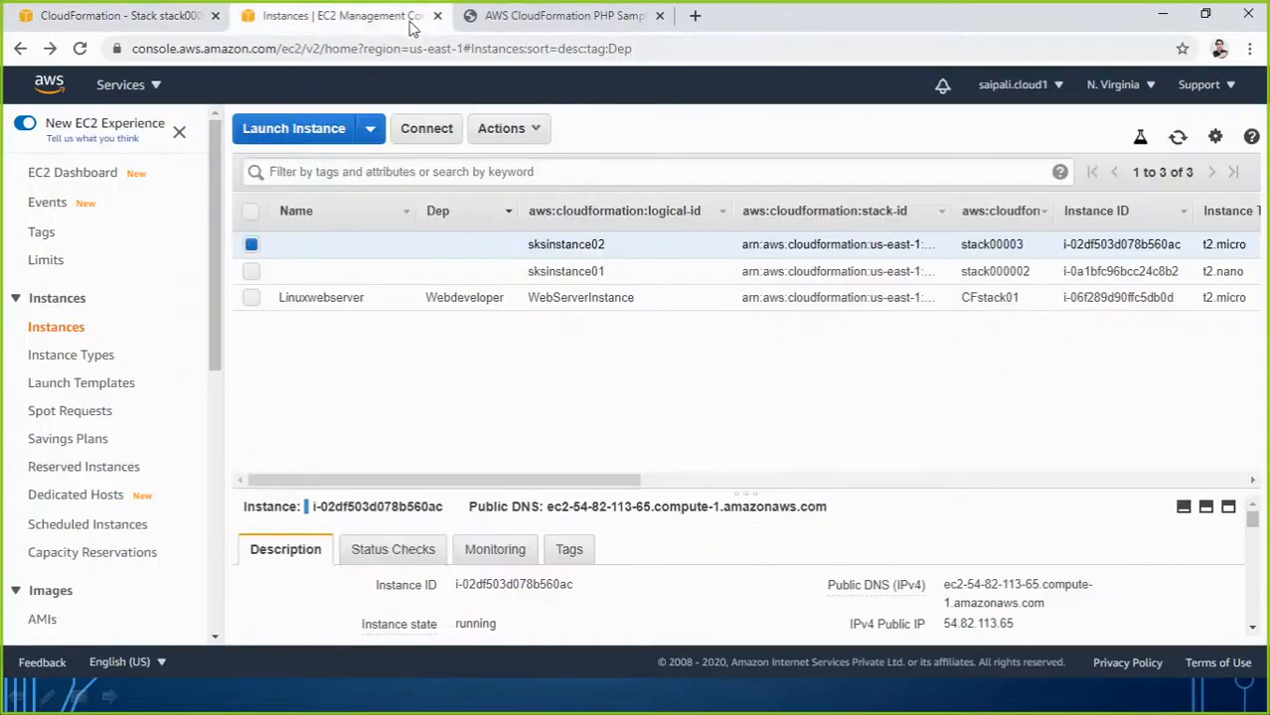
Refresh the EC2 instance list until all three instances, including sksinstance02, show terminated.
click(79, 48)
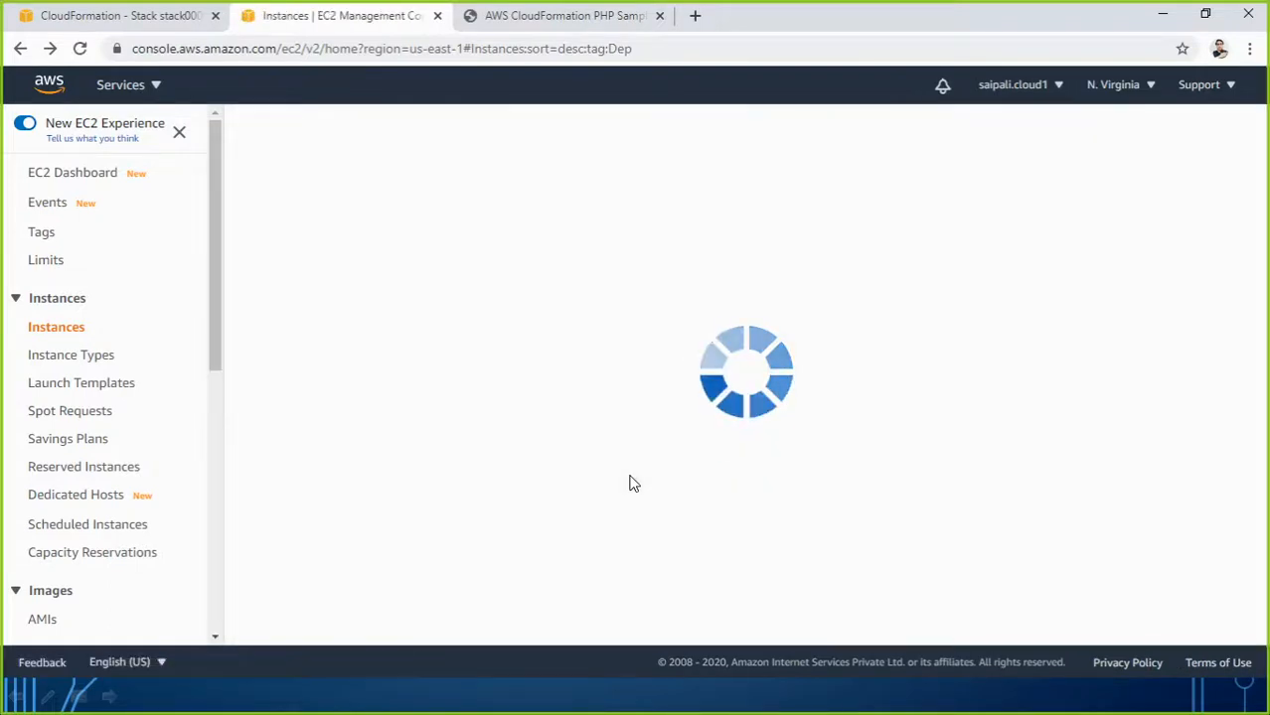
drag(611, 481, 781, 422)
click(782, 420)
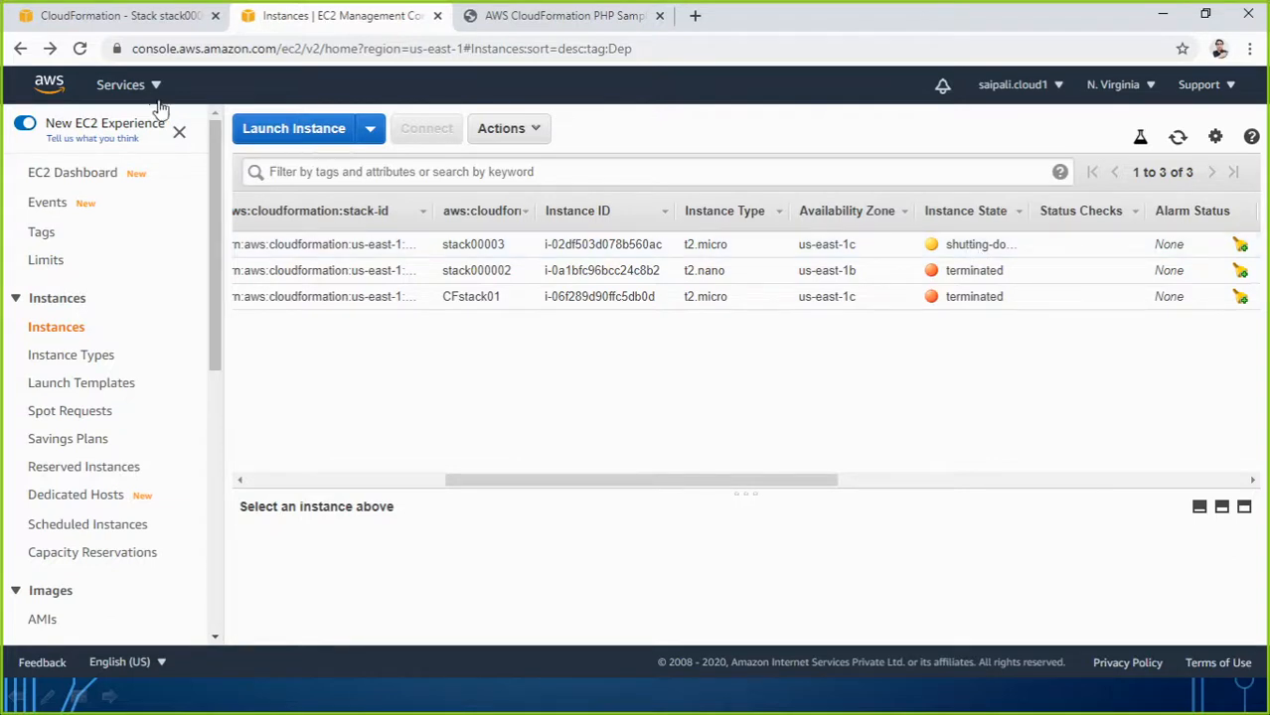
click(1178, 144)
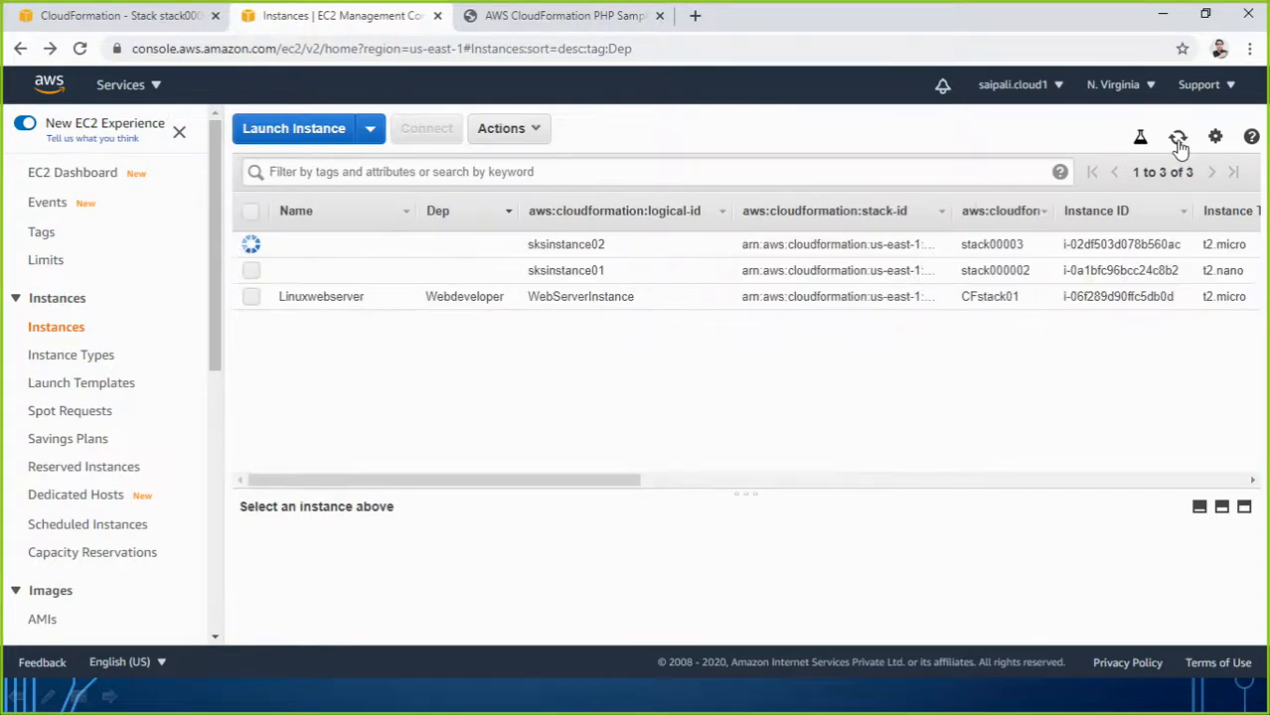
drag(655, 483, 932, 484)
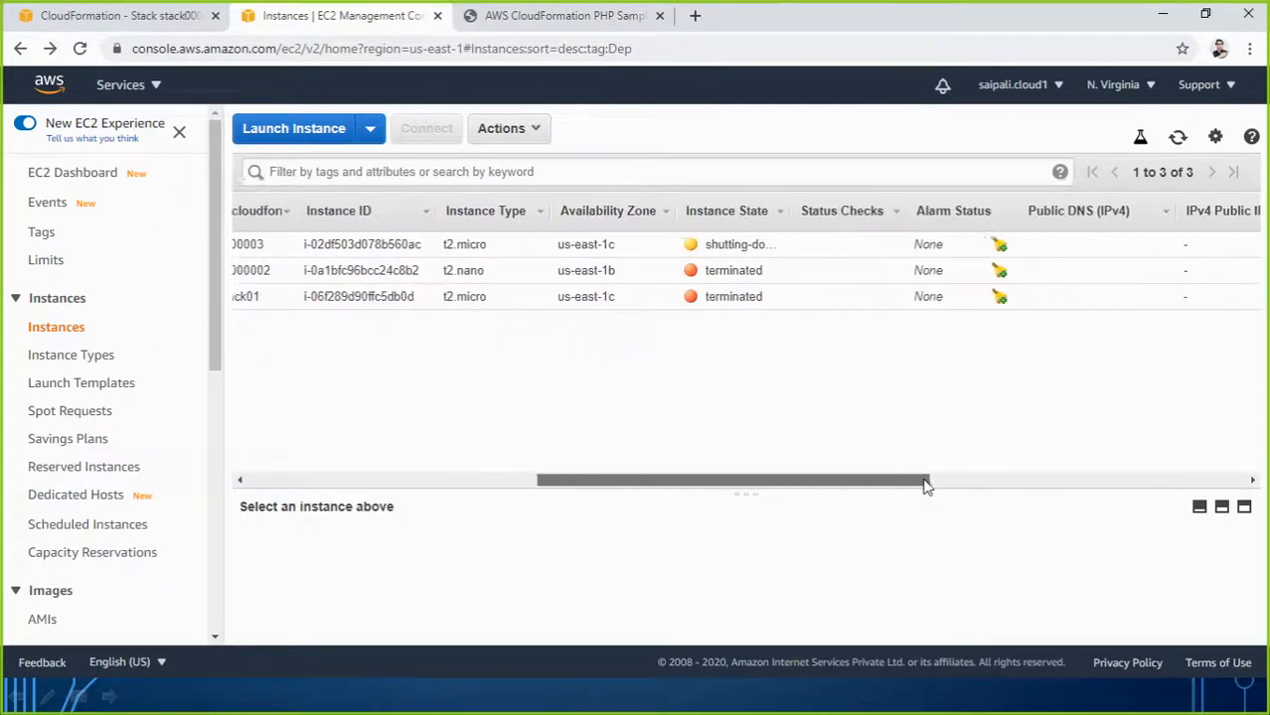
click(1177, 144)
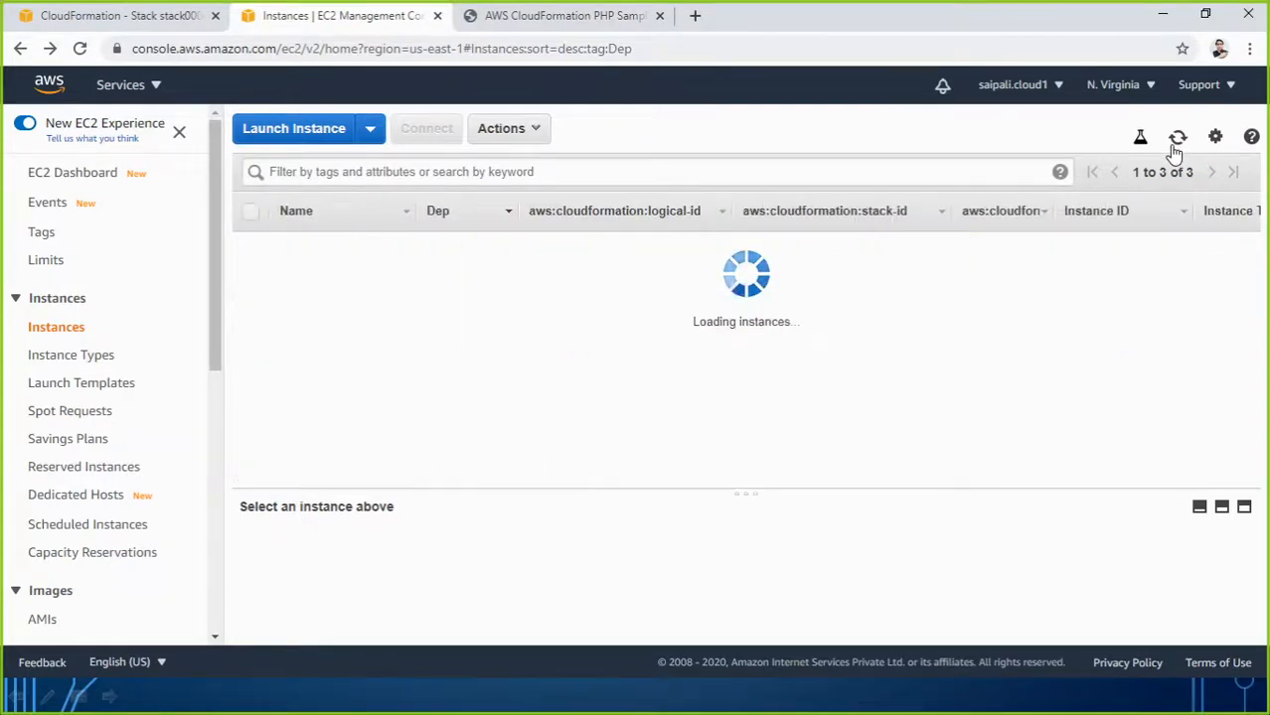
drag(624, 485, 849, 475)
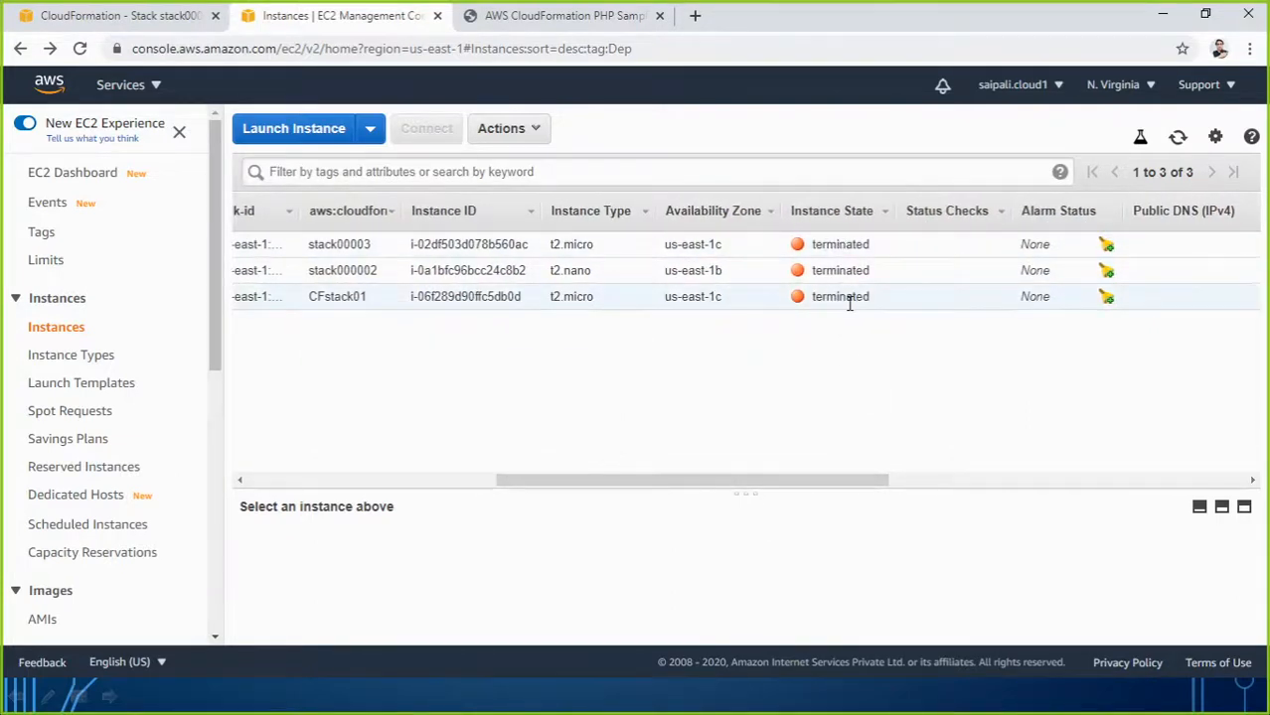
click(150, 20)
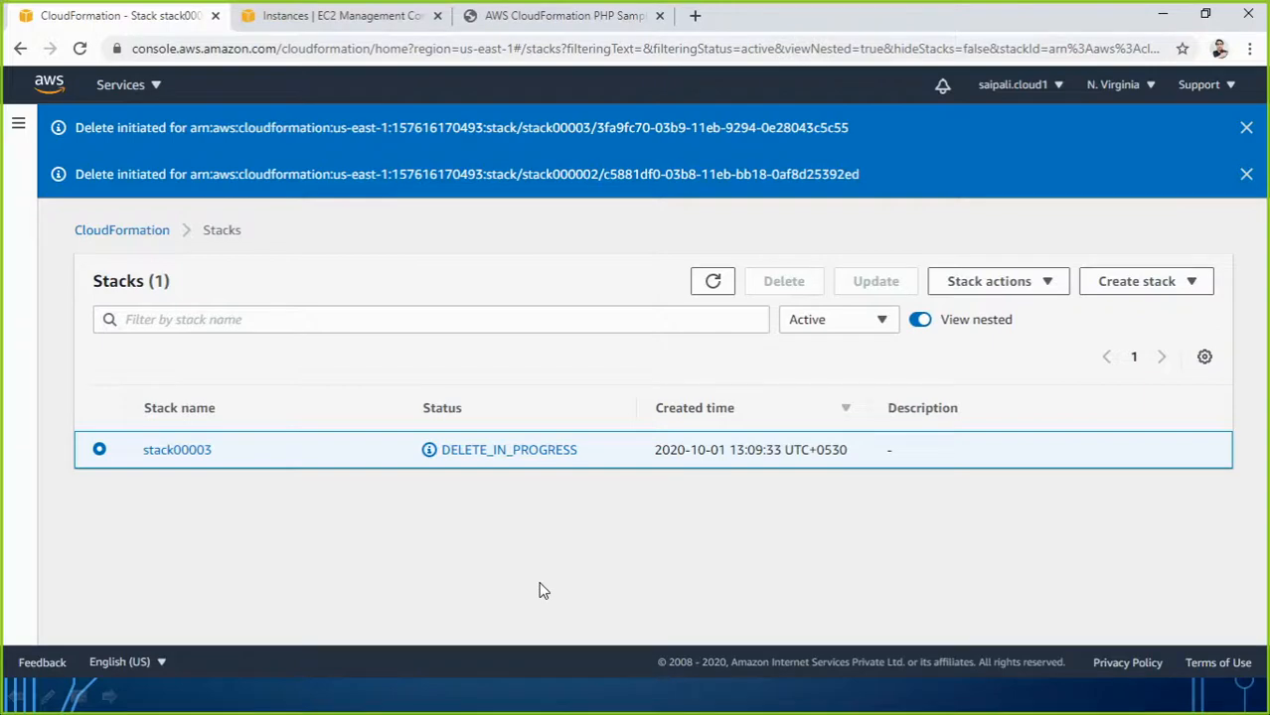
Show the HANDS ON LAB slide and circle its JSON template code in red ink.
click(1162, 14)
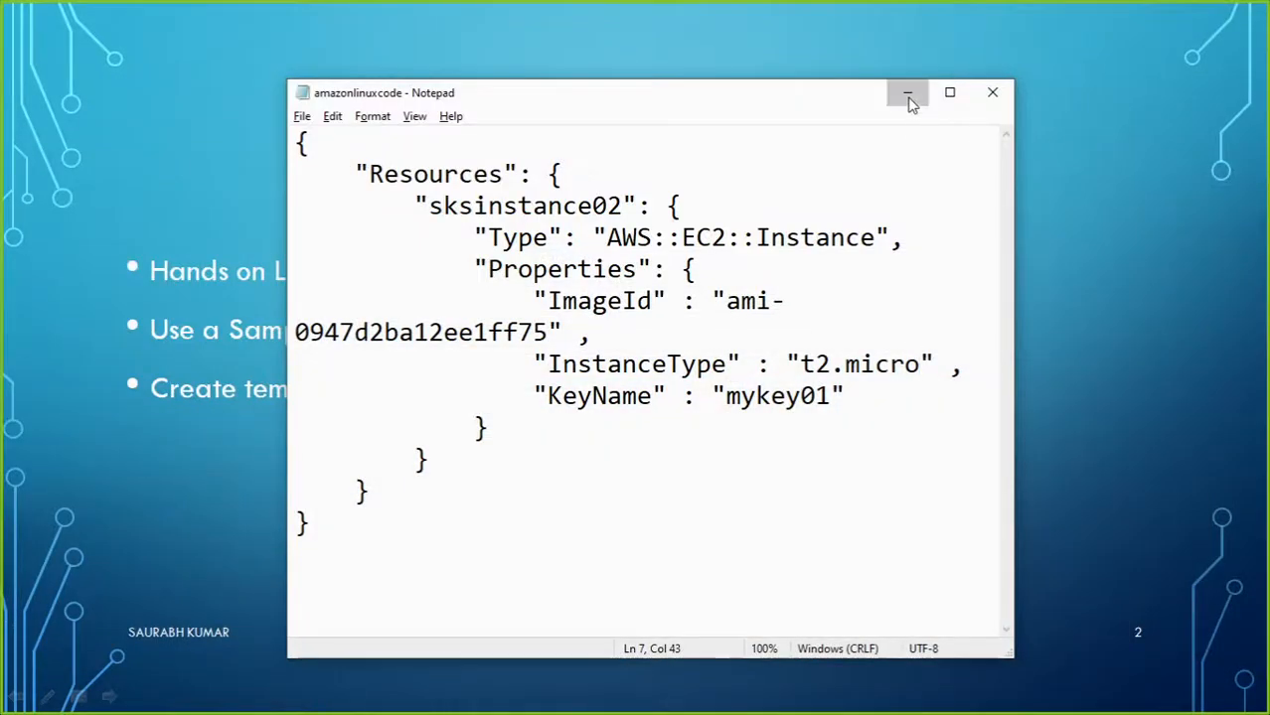
click(908, 92)
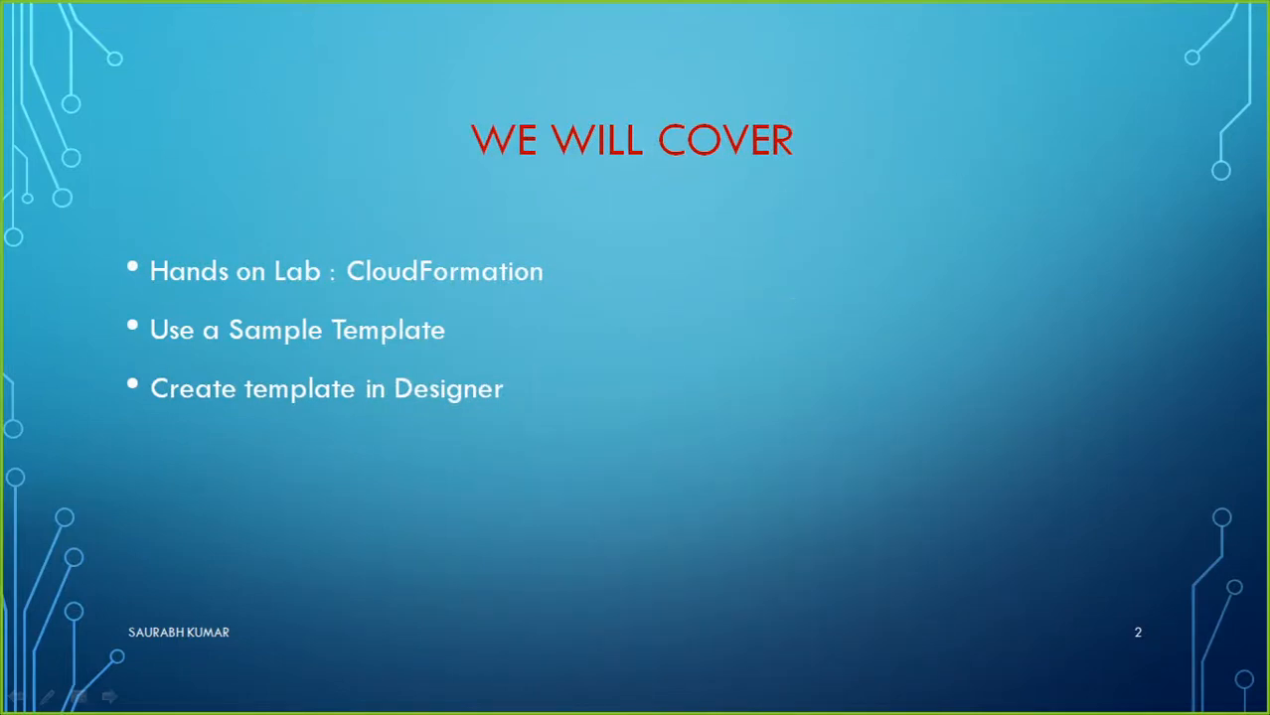
click(693, 496)
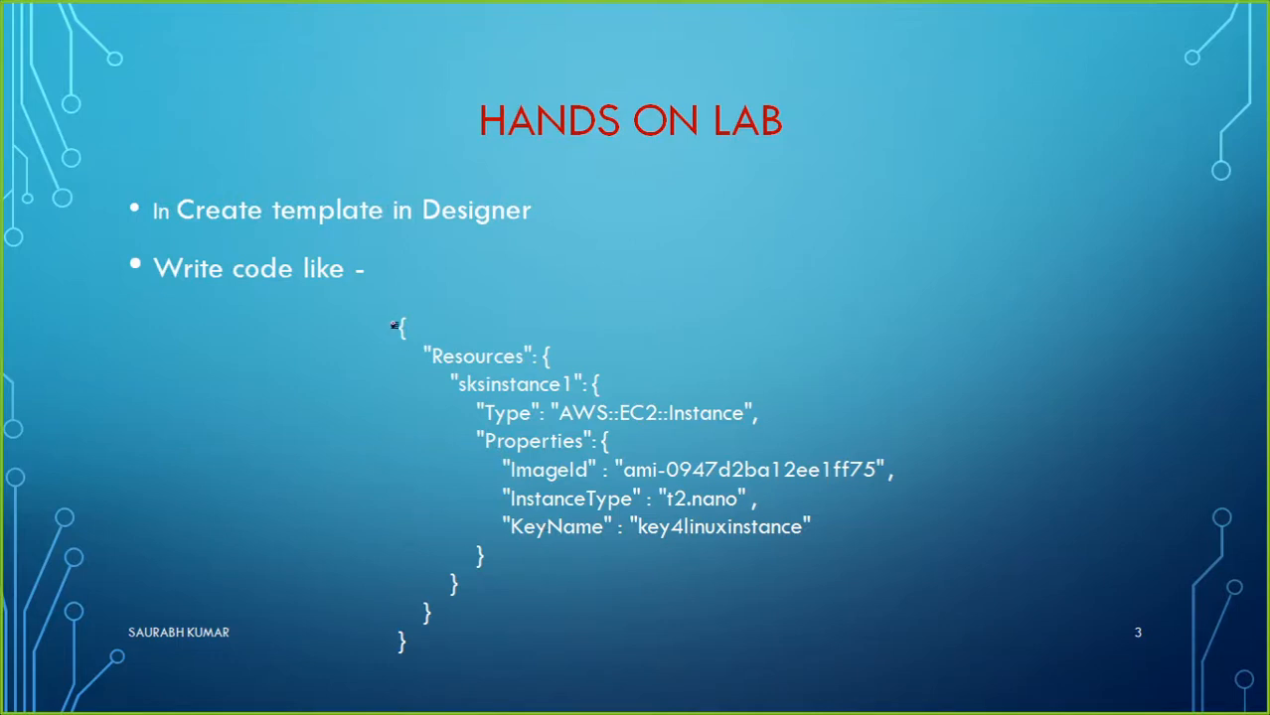
drag(390, 464, 375, 622)
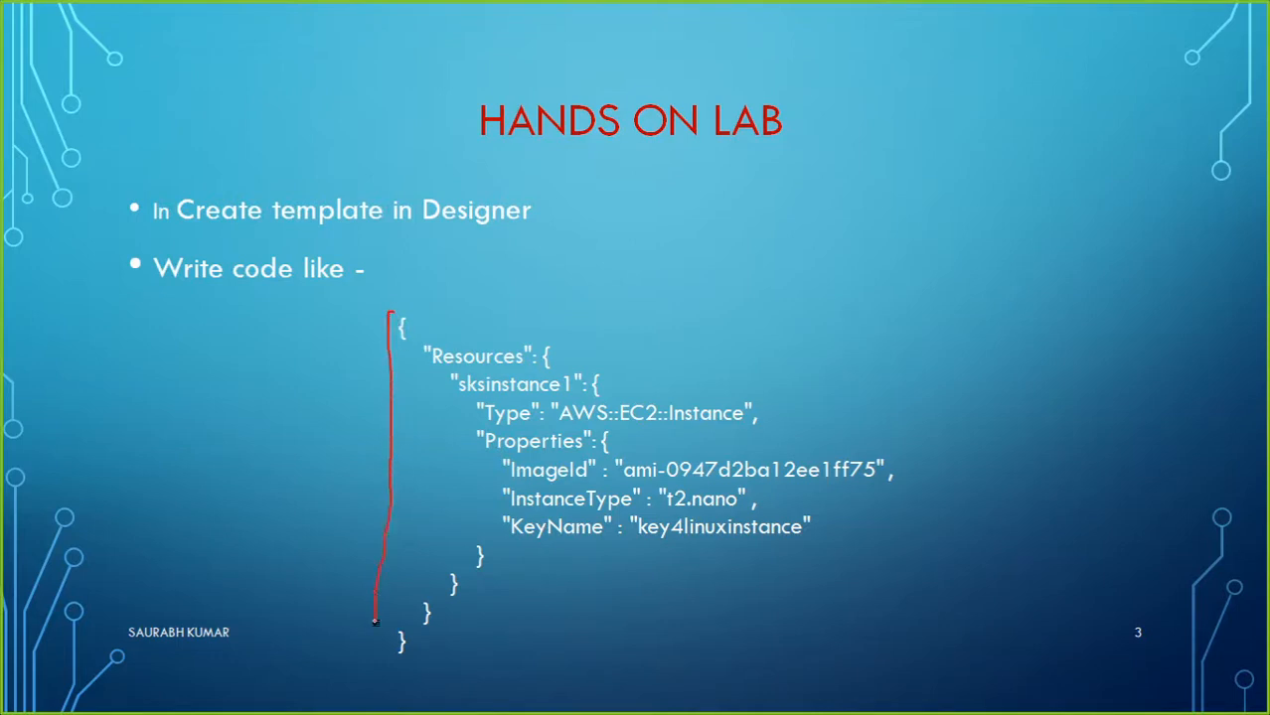
mouse_move(399, 672)
mouse_down()
mouse_move(863, 655)
mouse_move(941, 545)
mouse_move(914, 354)
mouse_move(803, 308)
mouse_move(409, 309)
mouse_up()
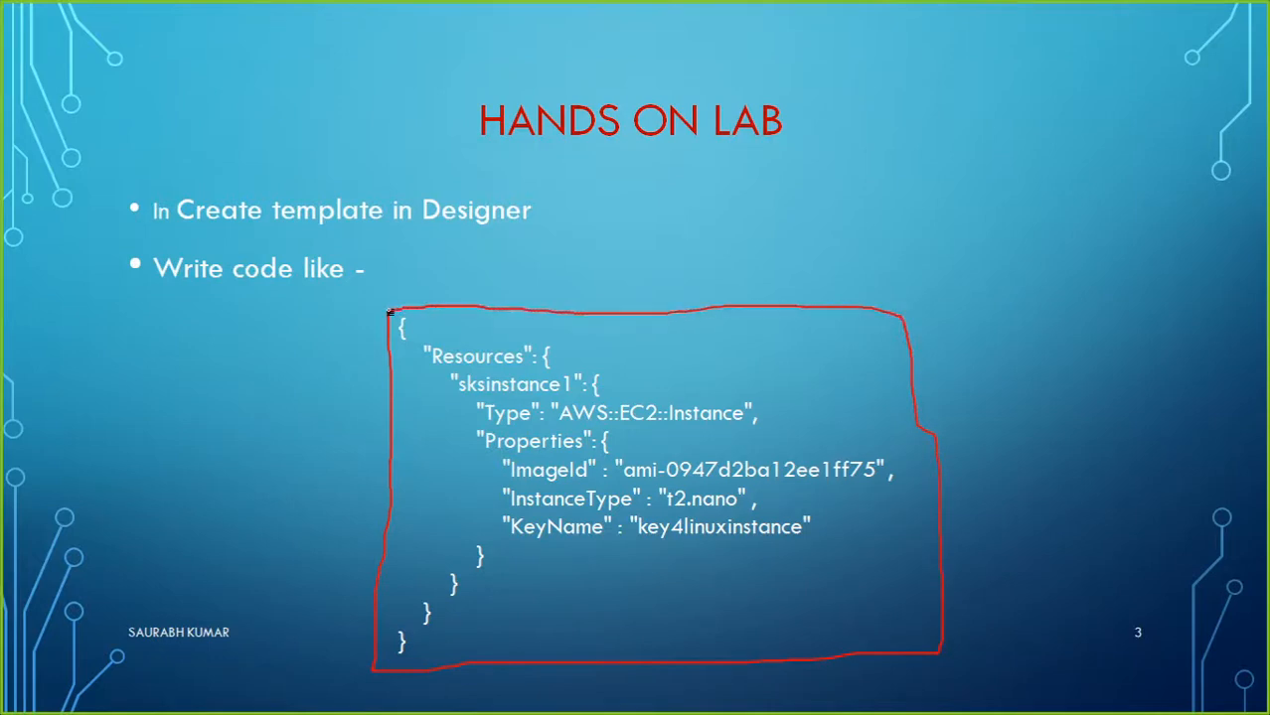